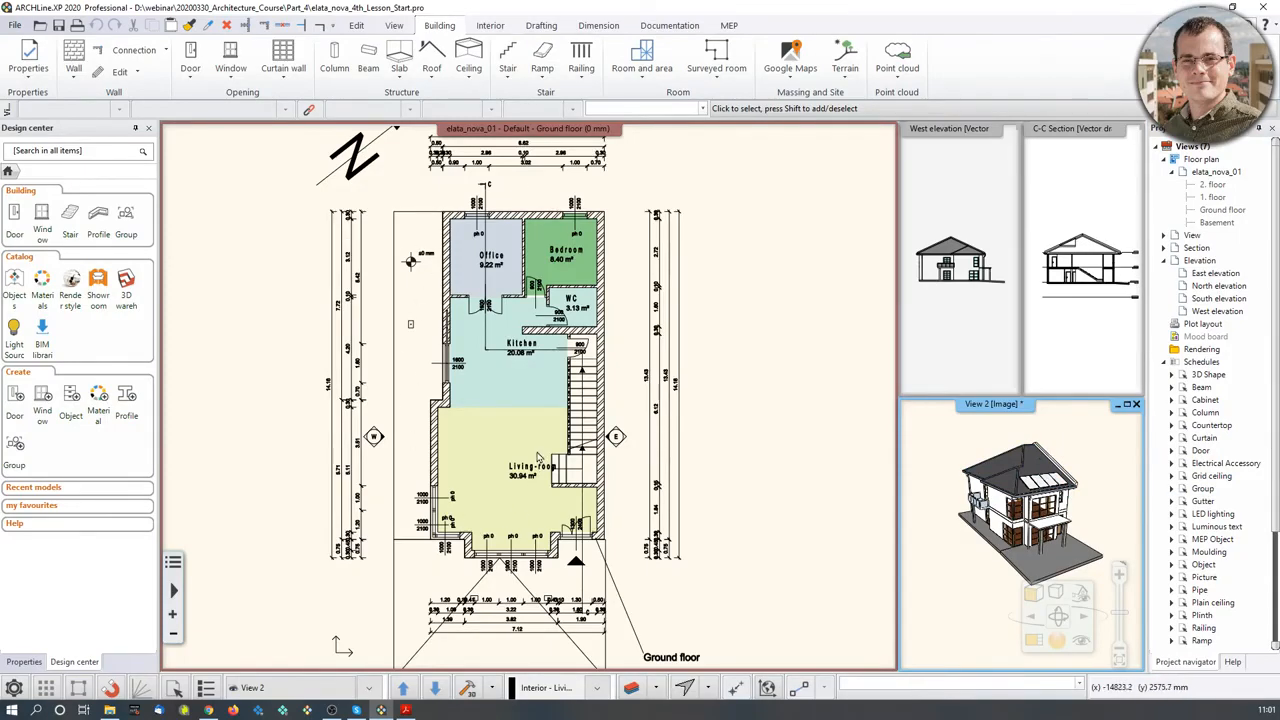
# Activate the C-C Section view and swap it into the large main window.
pyautogui.scroll(-2, 500, 516)
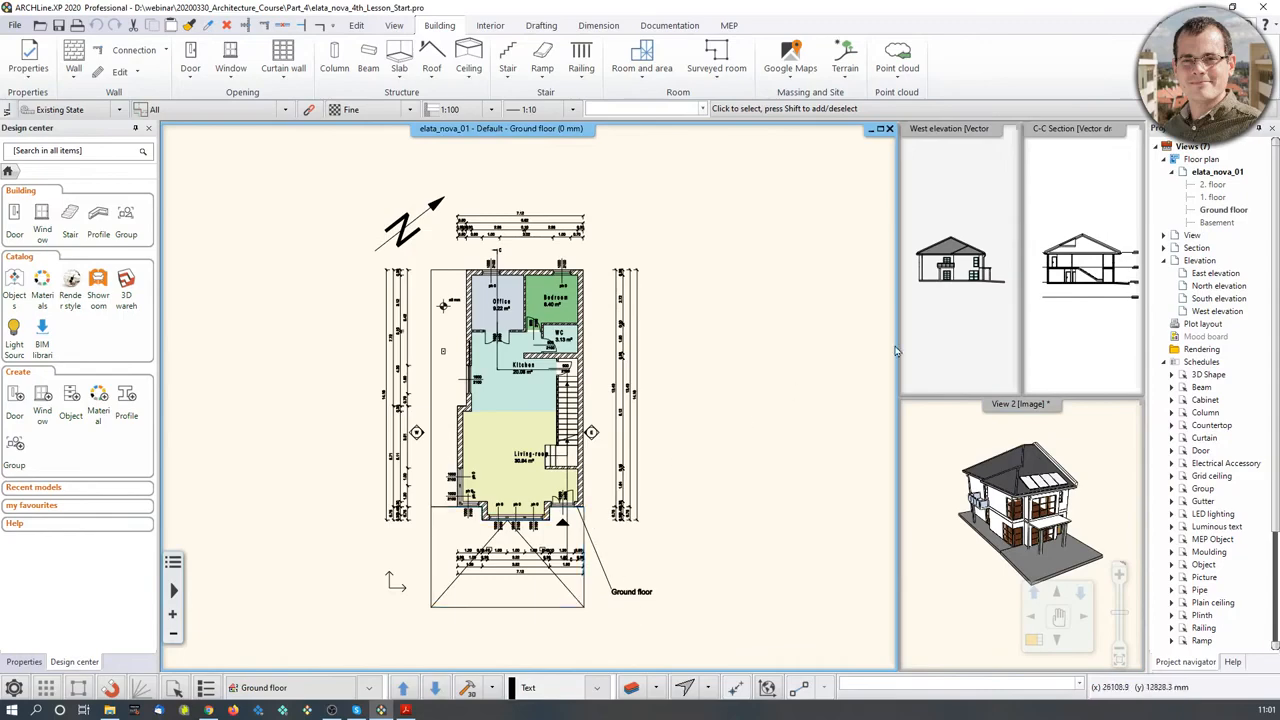
pyautogui.click(1090, 345)
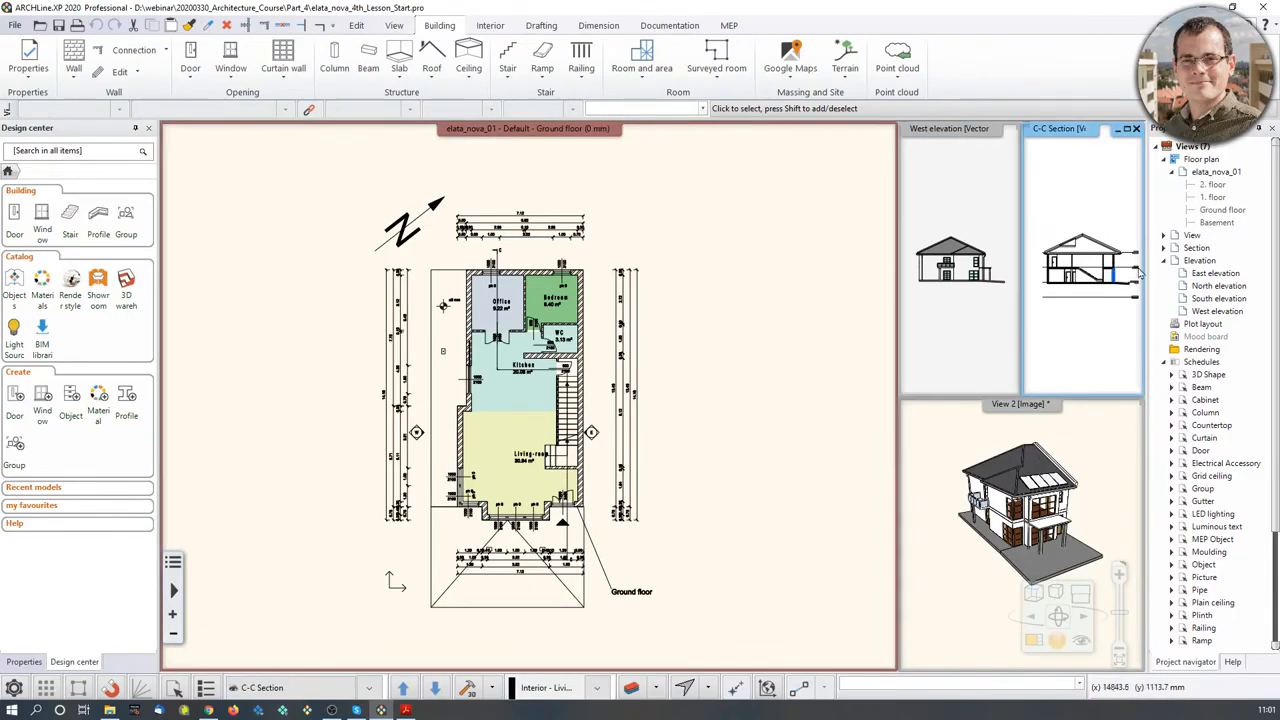
pyautogui.scroll(5, 1068, 300)
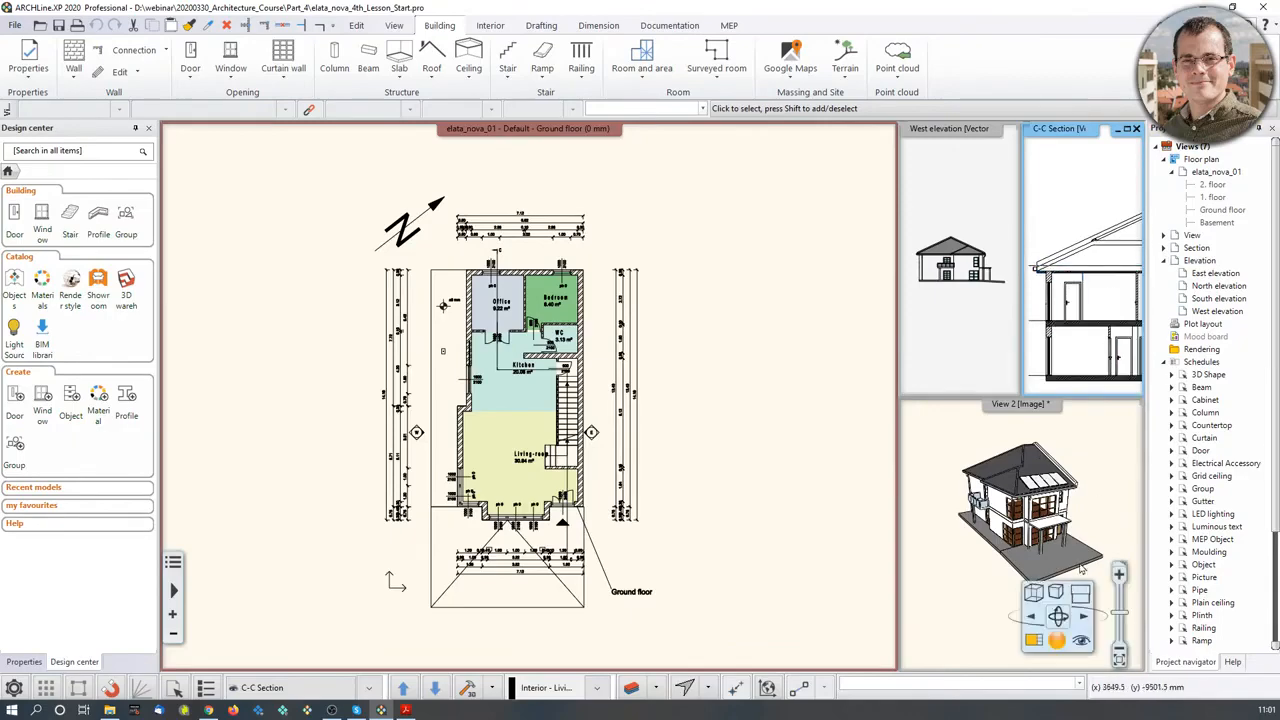
pyautogui.click(1034, 645)
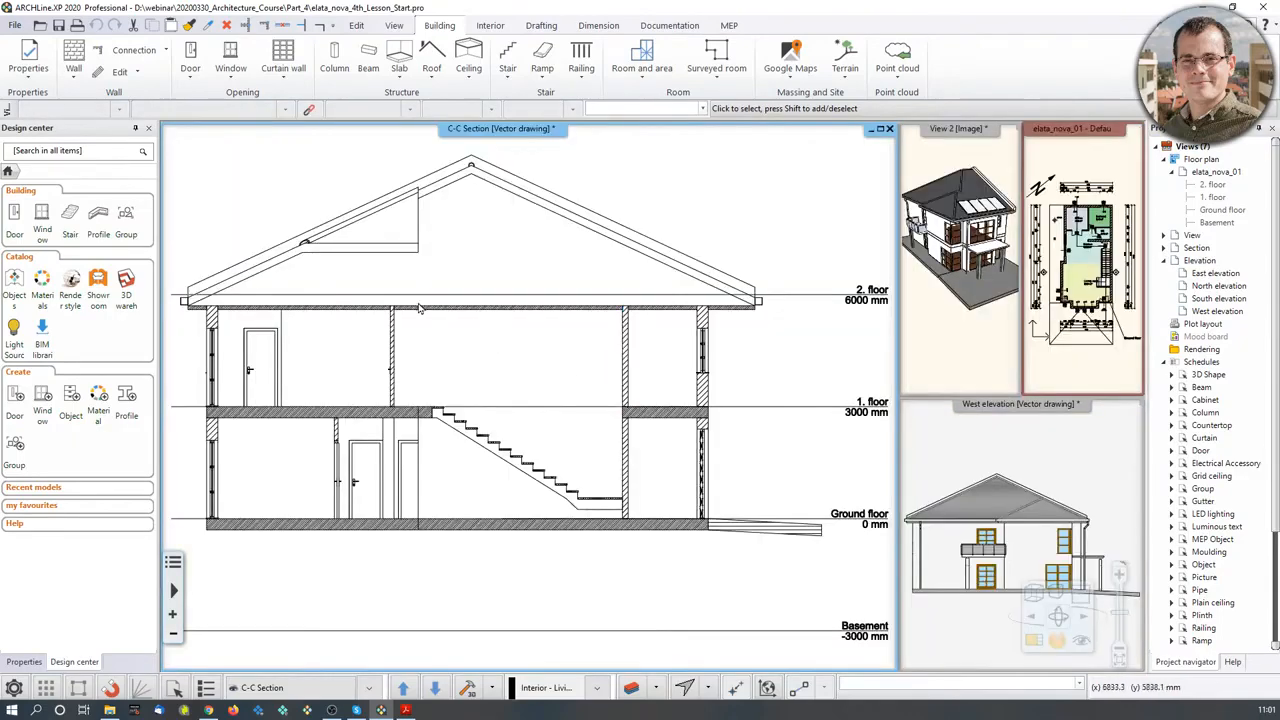
# Select the 2. floor slab and the roof in the C-C Section one after the other to view their properties.
pyautogui.click(421, 309)
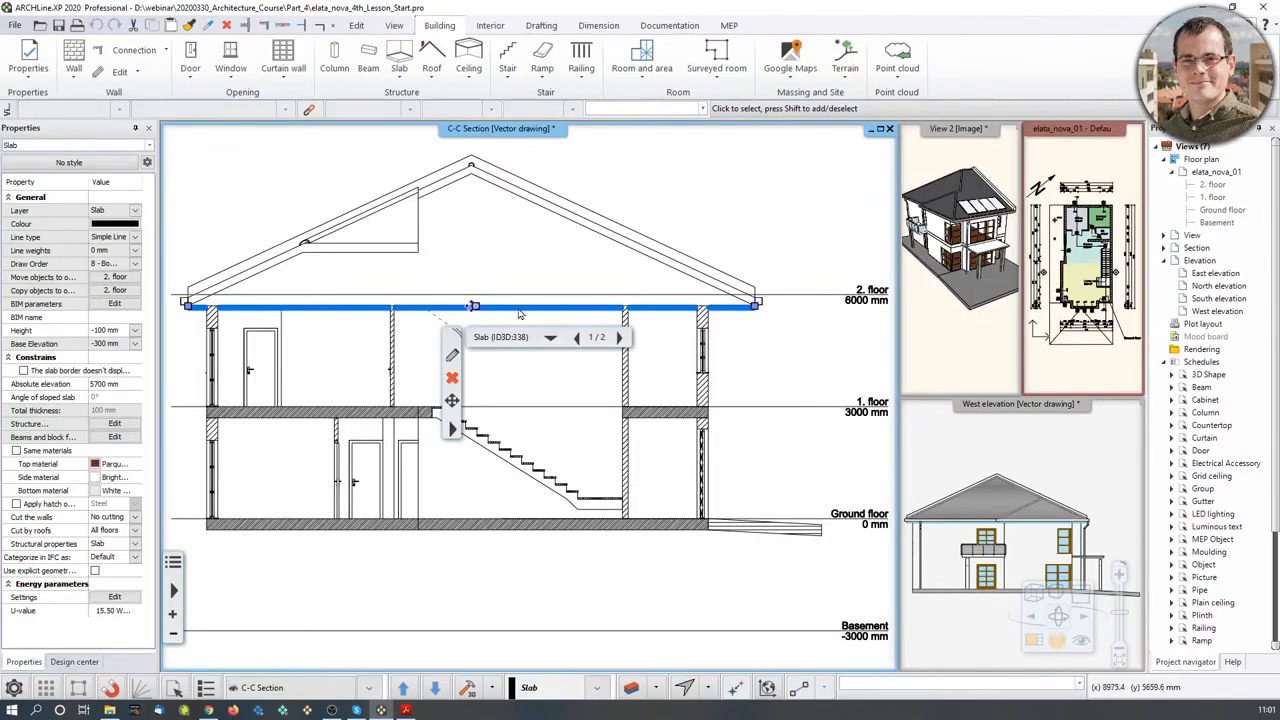
pyautogui.click(627, 235)
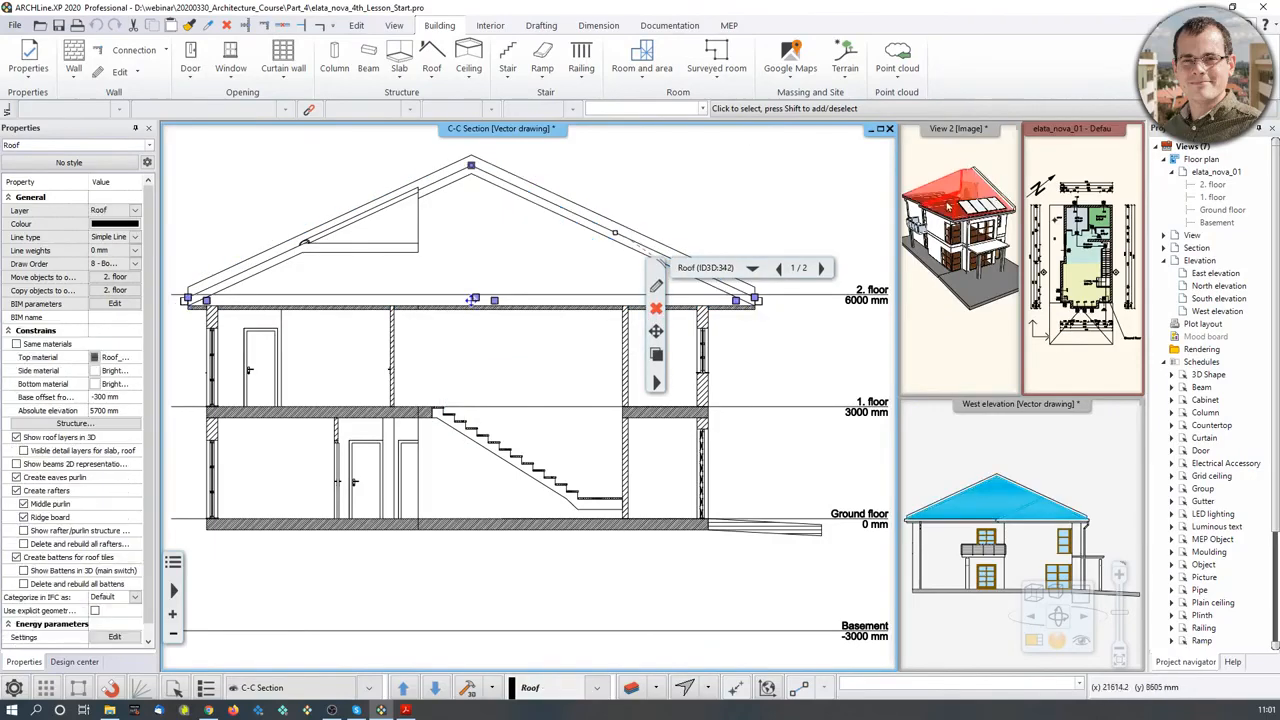
pyautogui.click(766, 188)
pyautogui.scroll(-2, 752, 217)
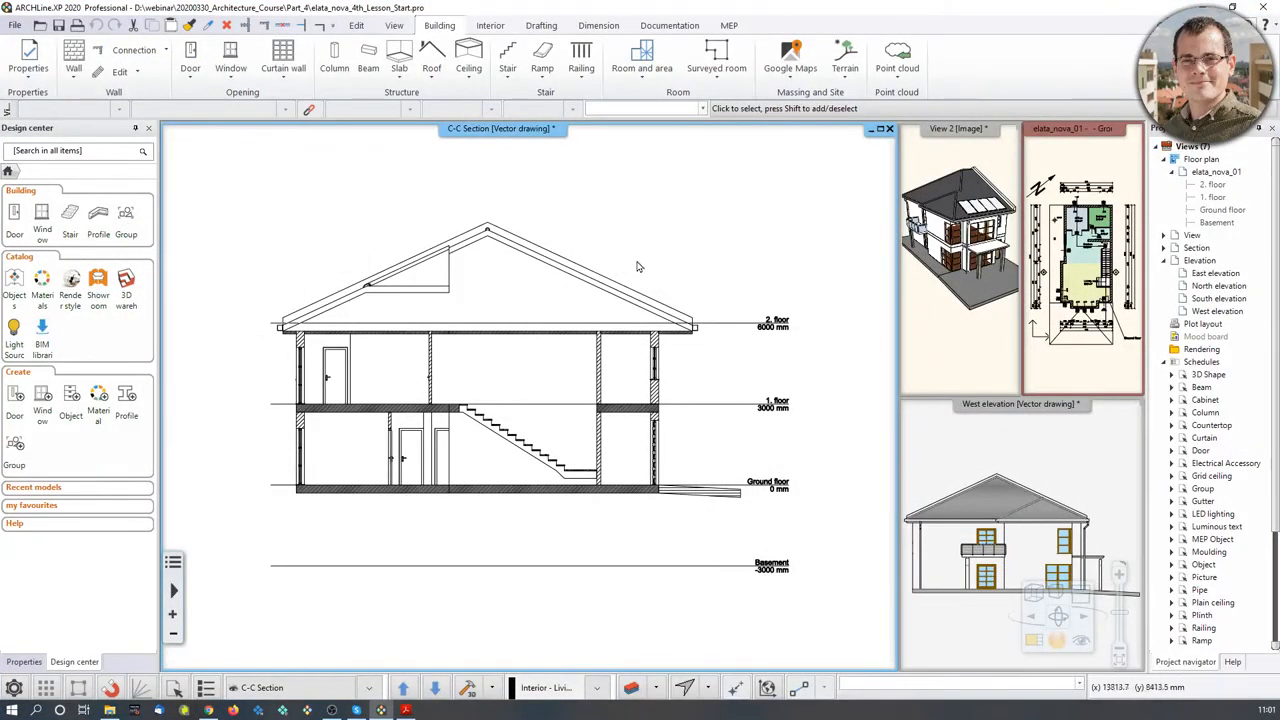
# Open the roof's Automatic roof settings from the section view and close them without changes.
pyautogui.scroll(3, 603, 297)
pyautogui.scroll(2, 603, 297)
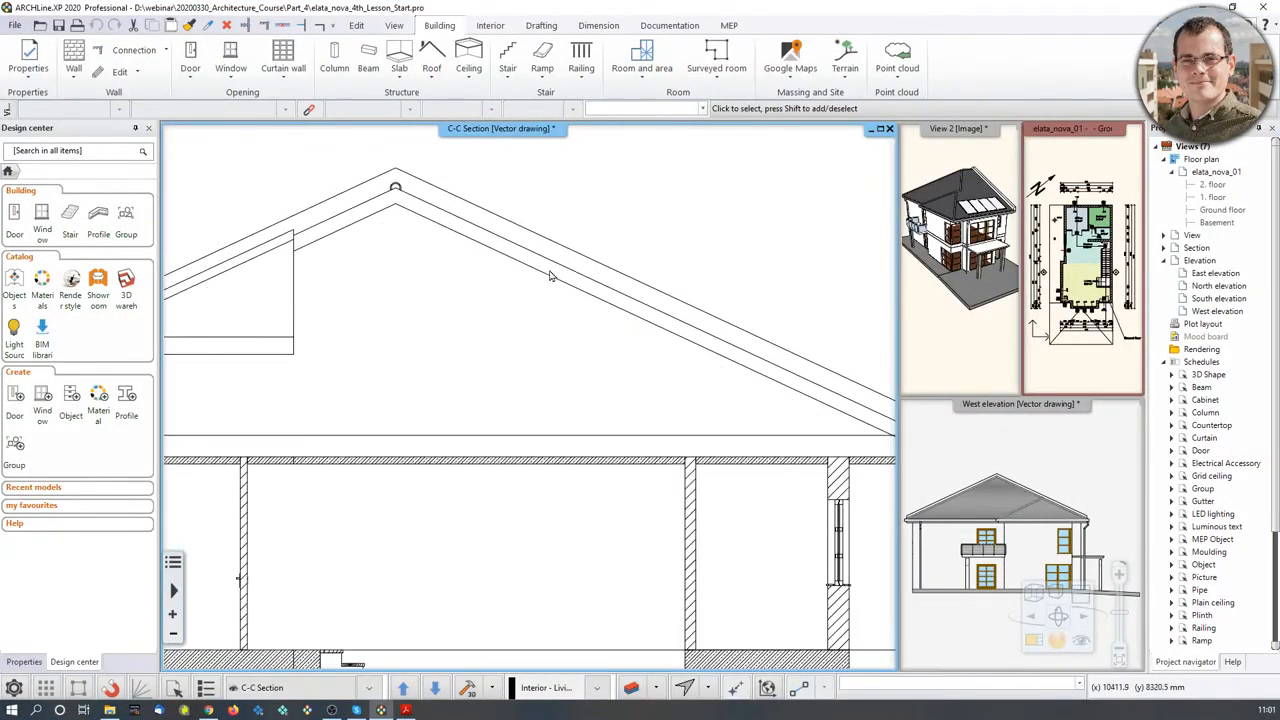
pyautogui.click(548, 280)
pyautogui.scroll(-3, 548, 280)
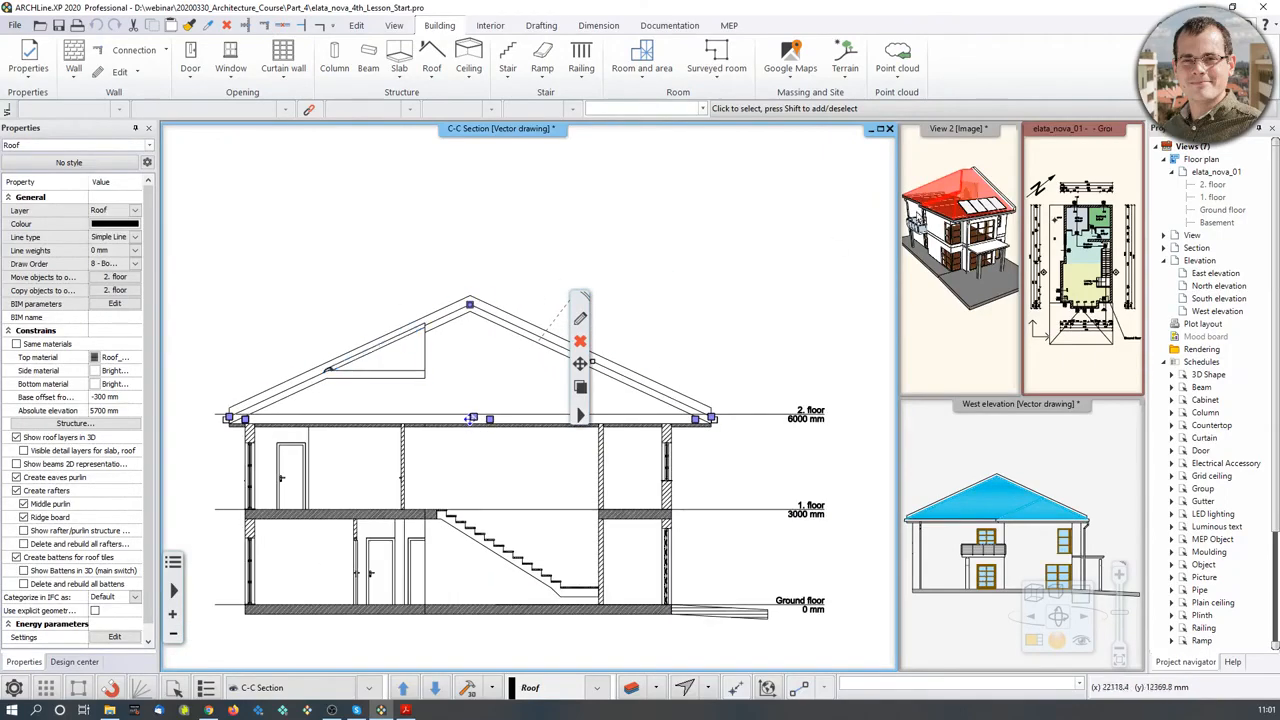
pyautogui.click(581, 322)
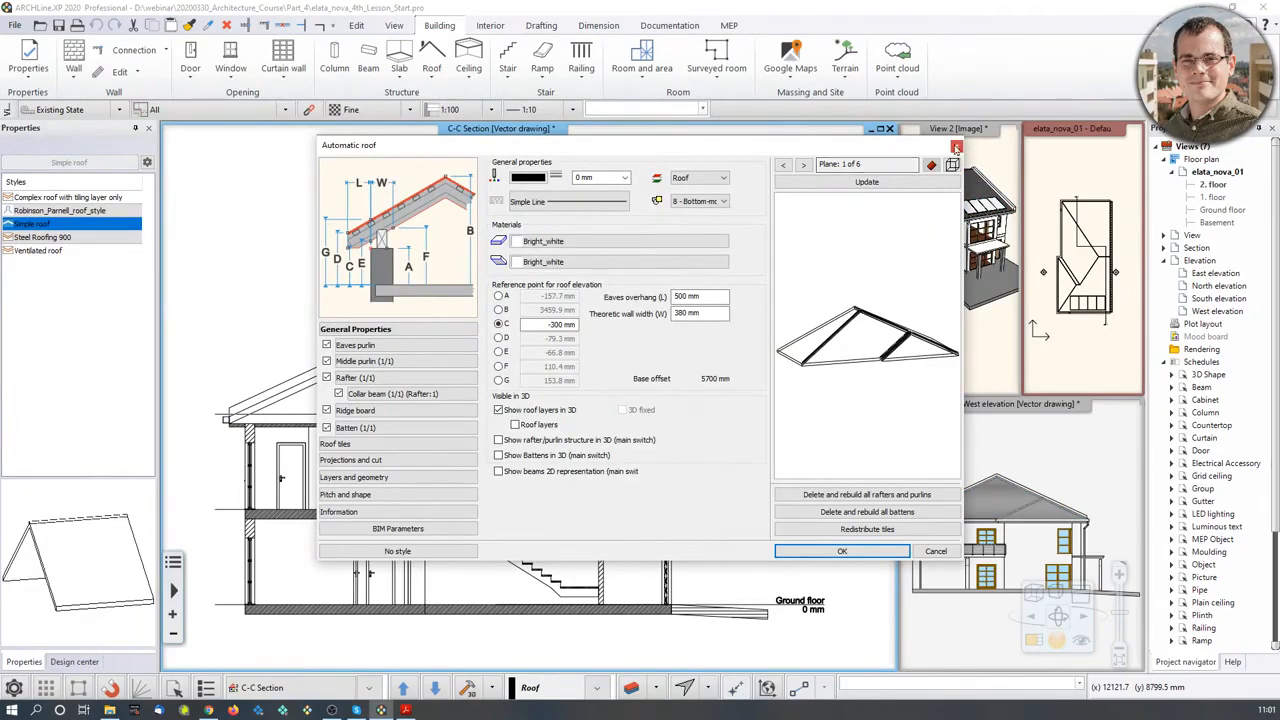
pyautogui.click(956, 147)
# Copy the entire C-C Section drawing to the clipboard, using the ground floor slab's lower-left corner as the hotspot.
pyautogui.scroll(-2, 734, 343)
pyautogui.scroll(-1, 714, 321)
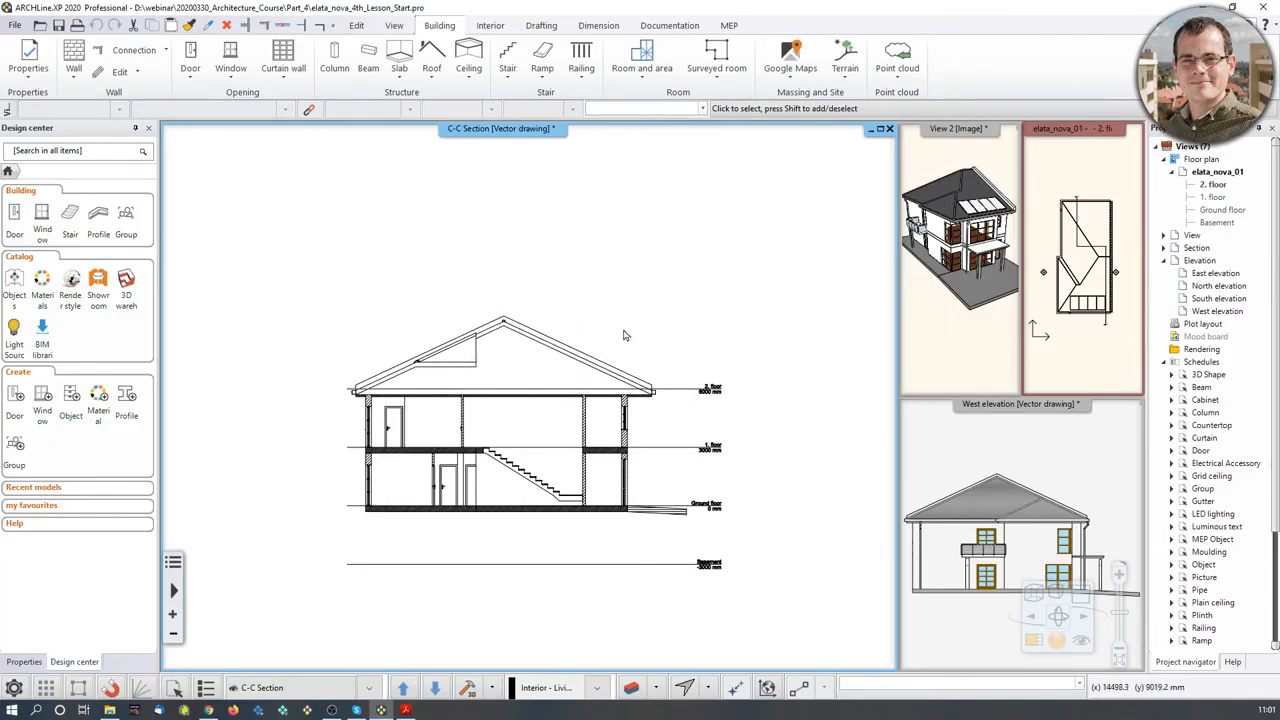
pyautogui.click(285, 253)
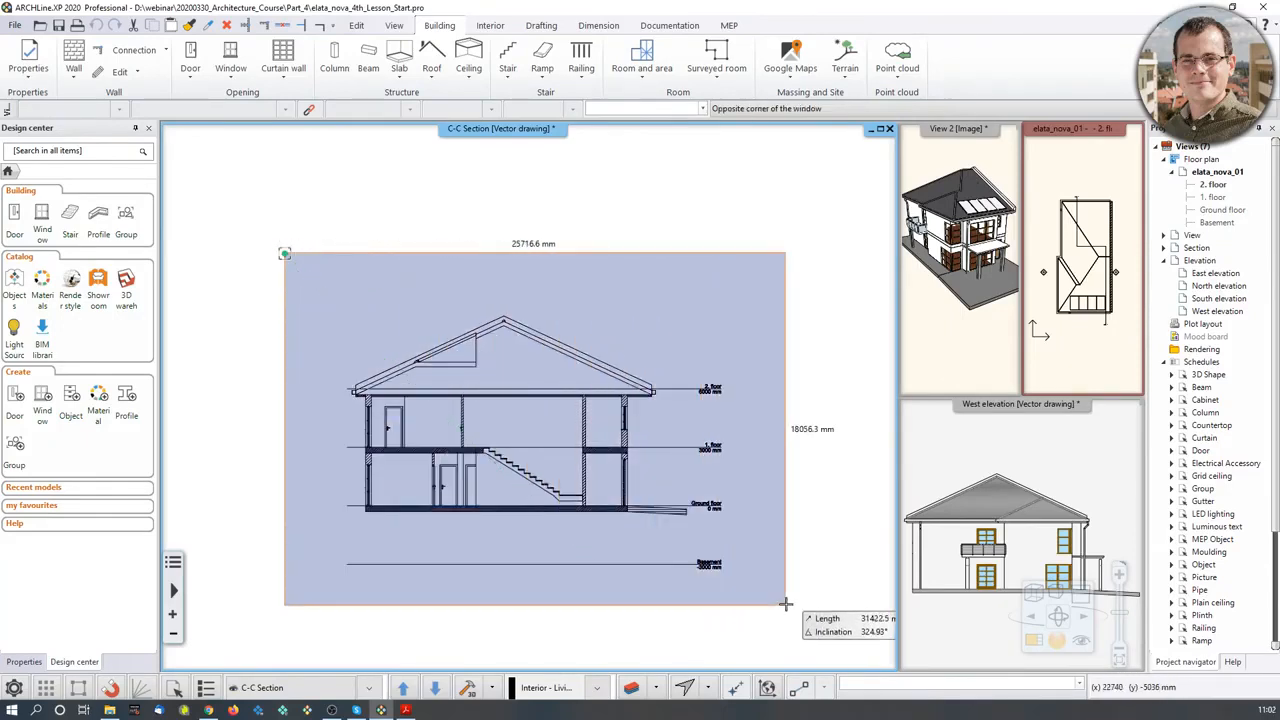
pyautogui.click(785, 605)
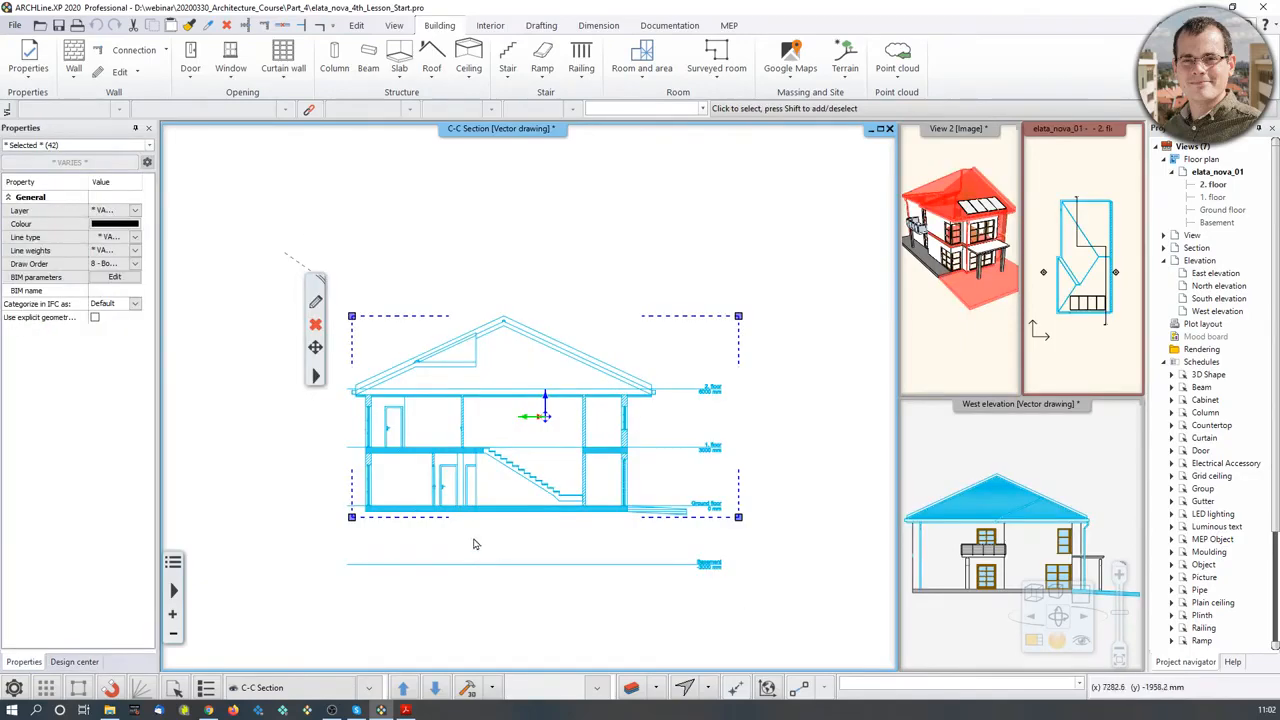
pyautogui.hotkey('ctrl', 'c')
pyautogui.scroll(2, 369, 515)
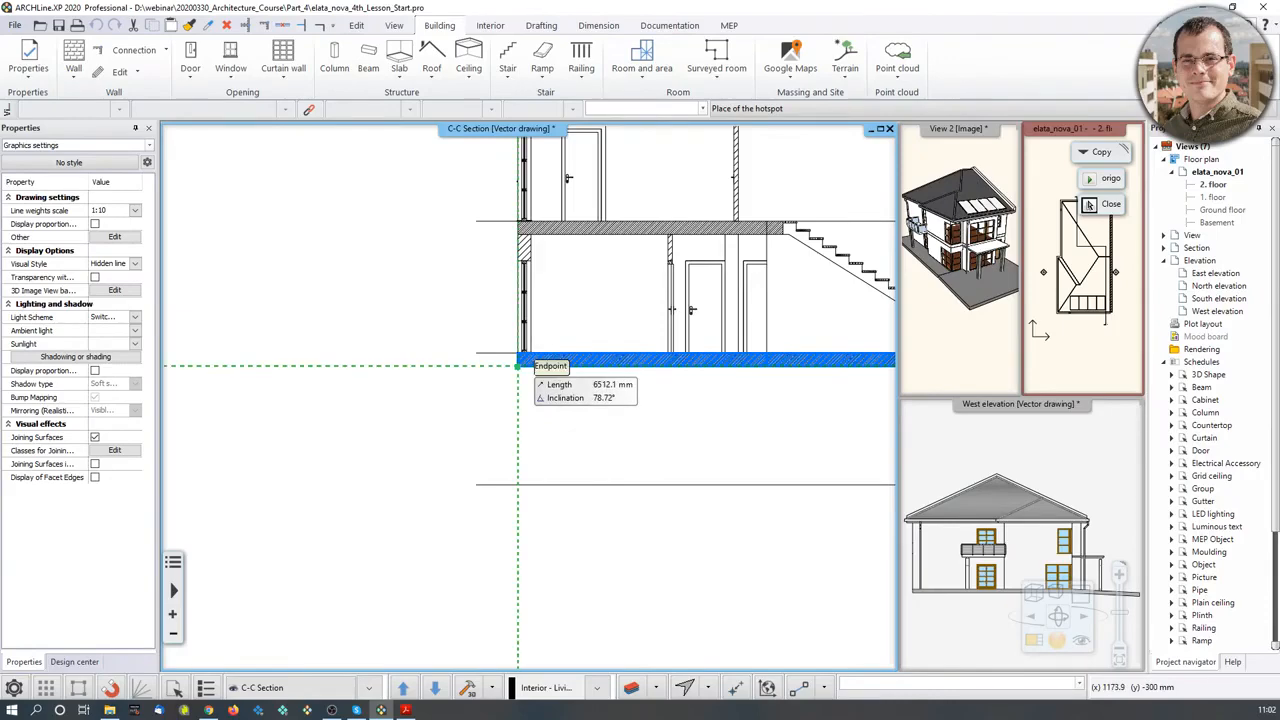
pyautogui.click(517, 365)
pyautogui.scroll(-3, 527, 438)
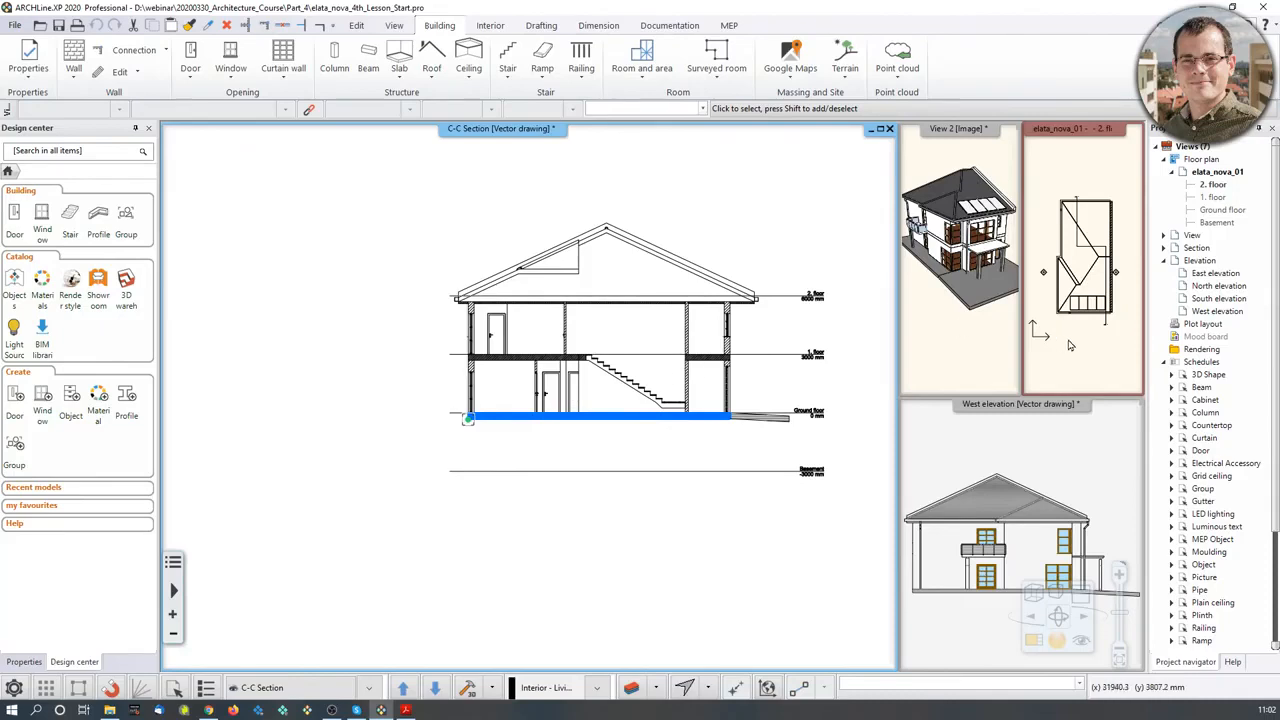
# Activate the elata_nova_01 floor plan and swap it into the large main window.
pyautogui.click(1070, 345)
pyautogui.click(1034, 642)
pyautogui.scroll(-2, 671, 449)
pyautogui.scroll(-2, 669, 449)
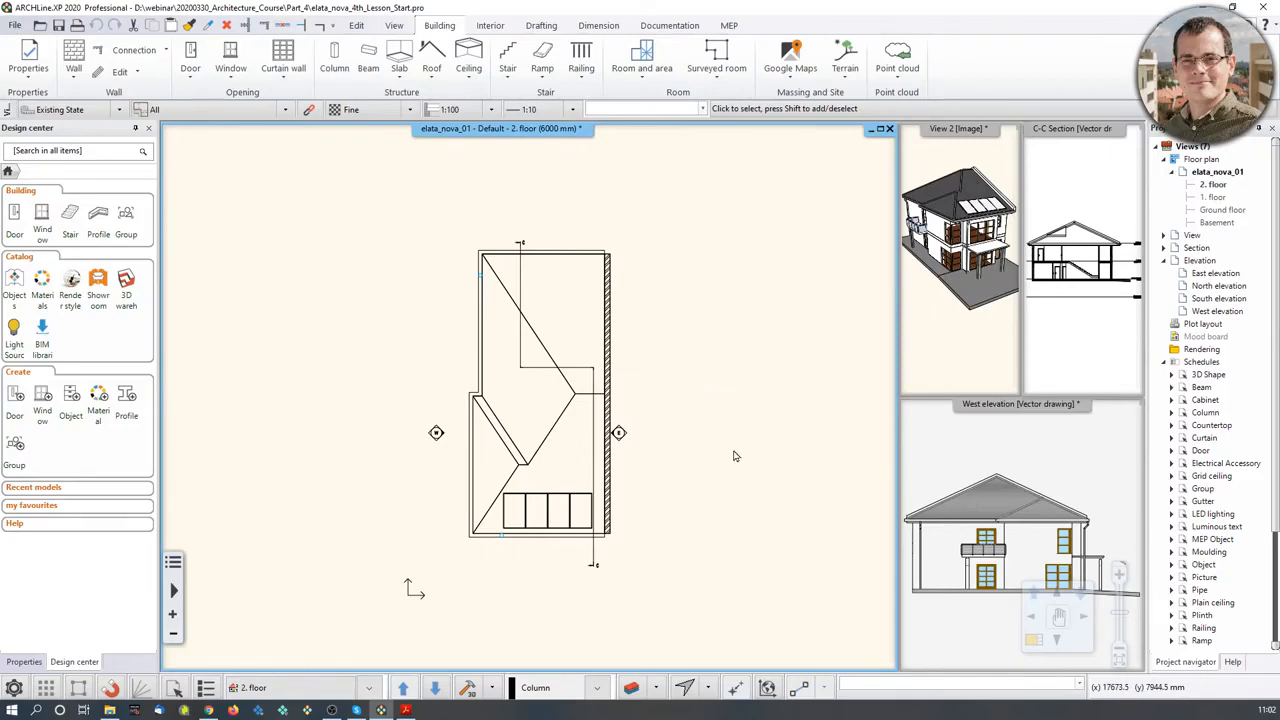
pyautogui.moveTo(553, 525); pyautogui.dragTo(544, 530, button='middle')
# Change the floor plan's active storey to Ground floor, checking the storey above it along the way.
pyautogui.press('pagedown')
pyautogui.press('pagedown')
pyautogui.moveTo(743, 383); pyautogui.dragTo(580, 381, button='middle')
pyautogui.scroll(-2, 581, 380)
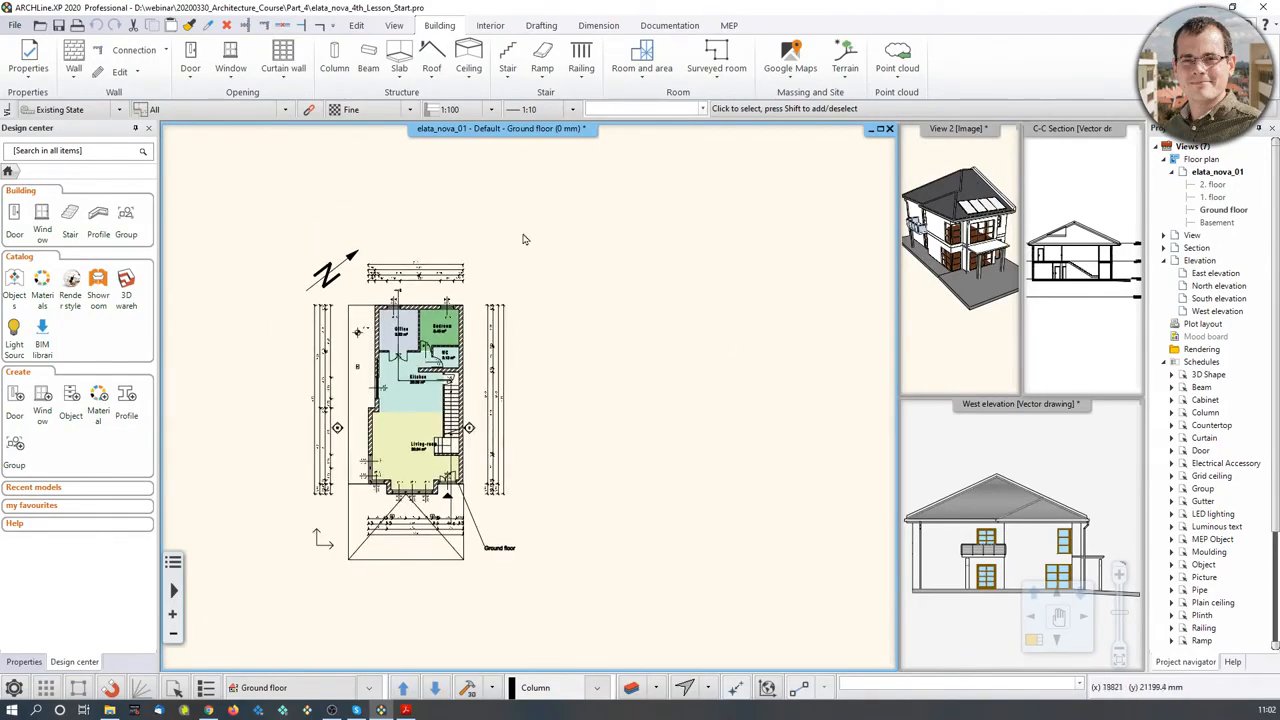
pyautogui.press('pageup')
pyautogui.press('pagedown')
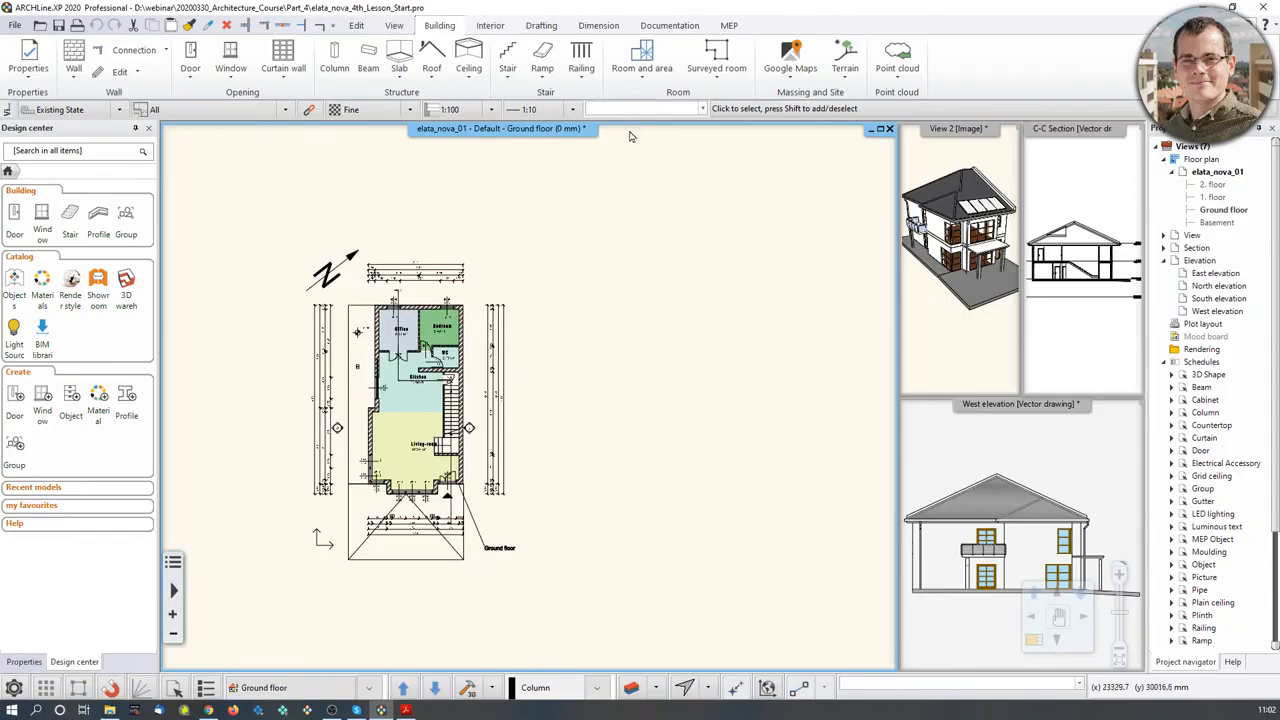
# Add a new 2D drawing view named Section_unlinked.
pyautogui.click(395, 25)
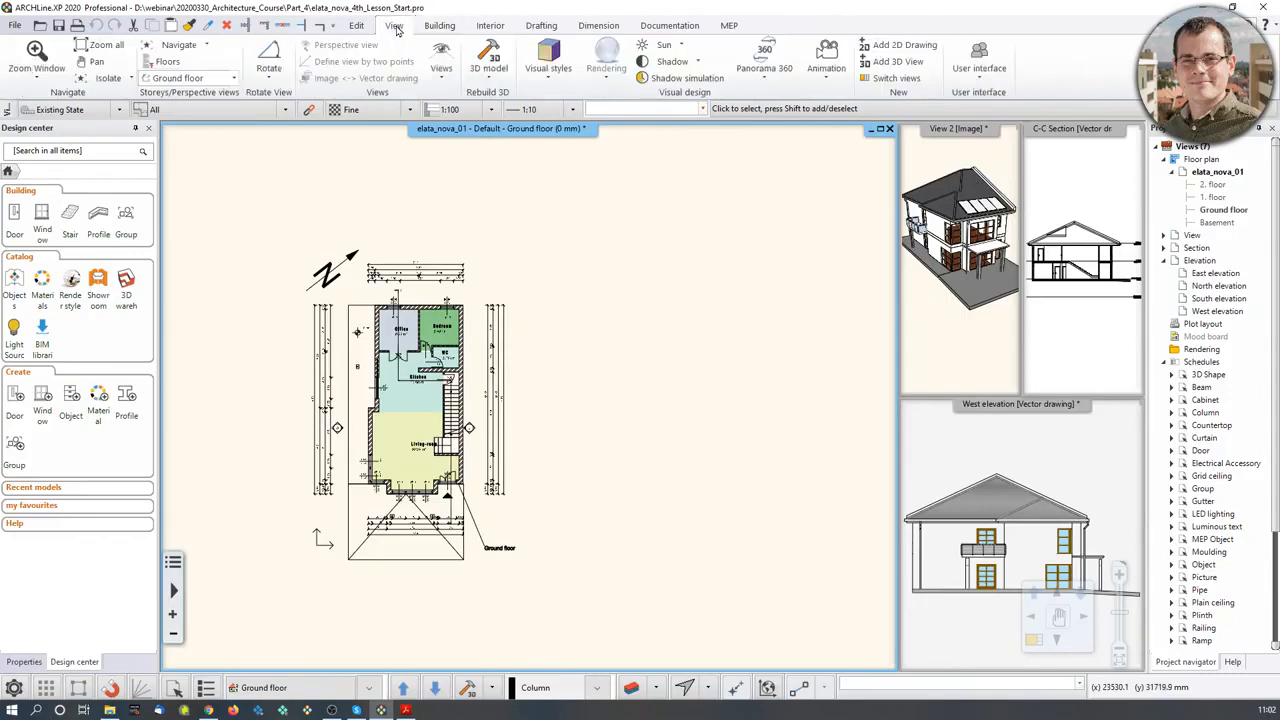
pyautogui.click(906, 45)
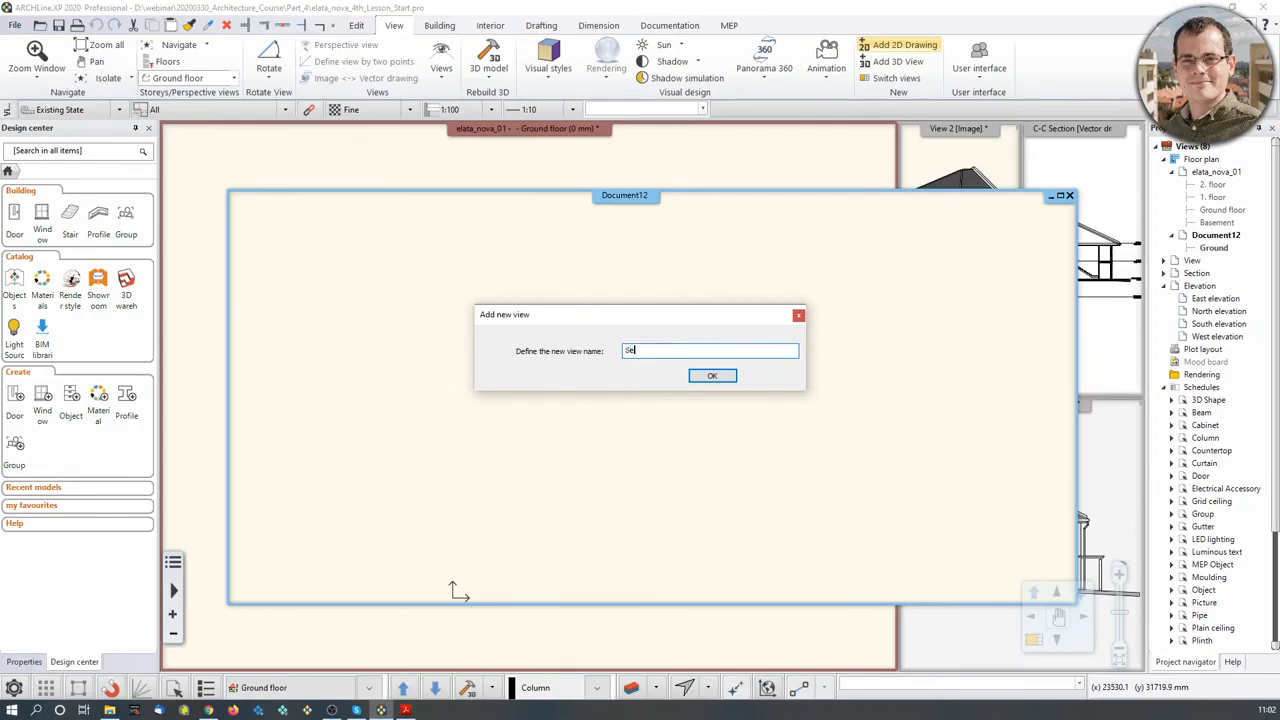
pyautogui.write('Section_unlinked')
pyautogui.click(708, 377)
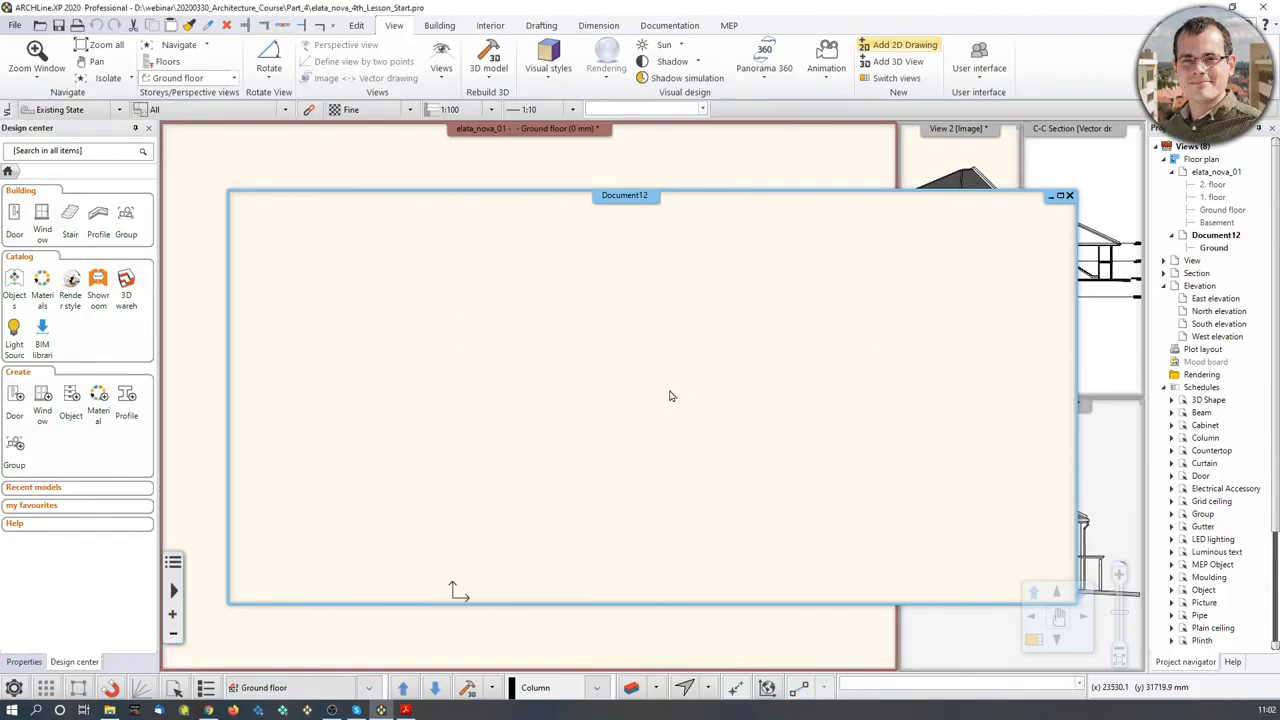
# Paste the copied section once into the Section_unlinked drawing, just above the origin, and end the placement.
pyautogui.hotkey('ctrl', 'v')
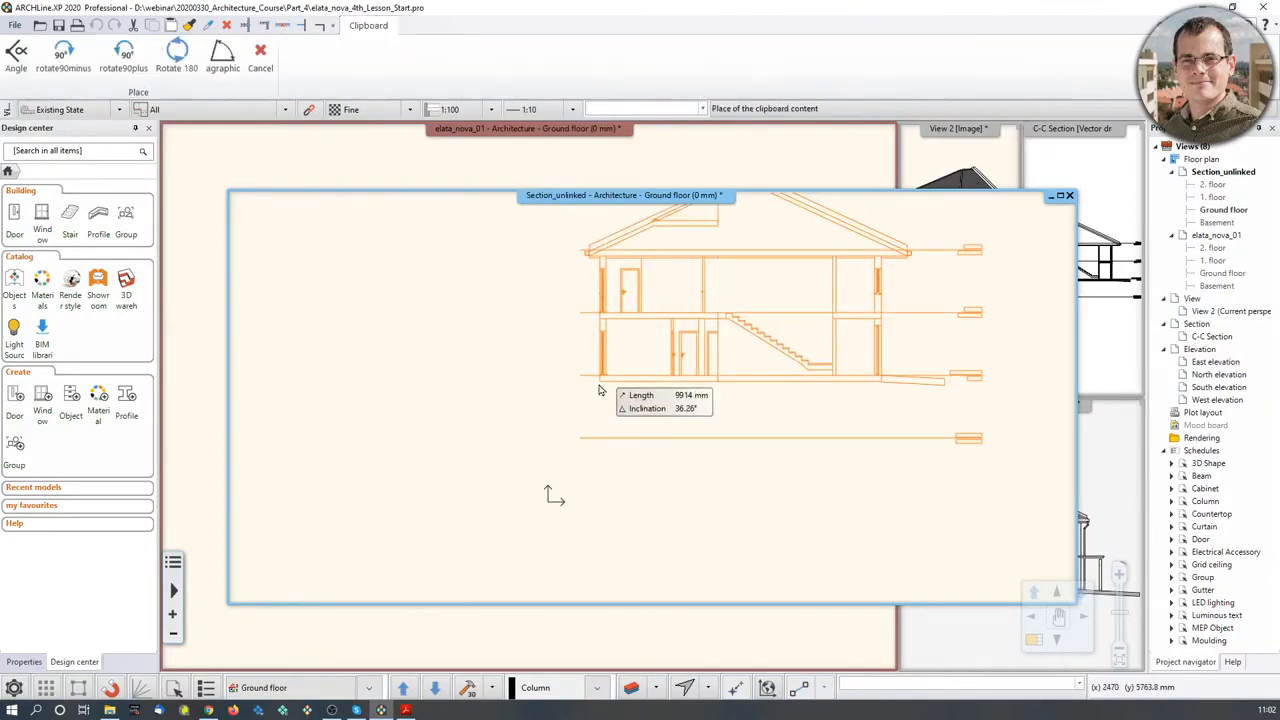
pyautogui.click(561, 447)
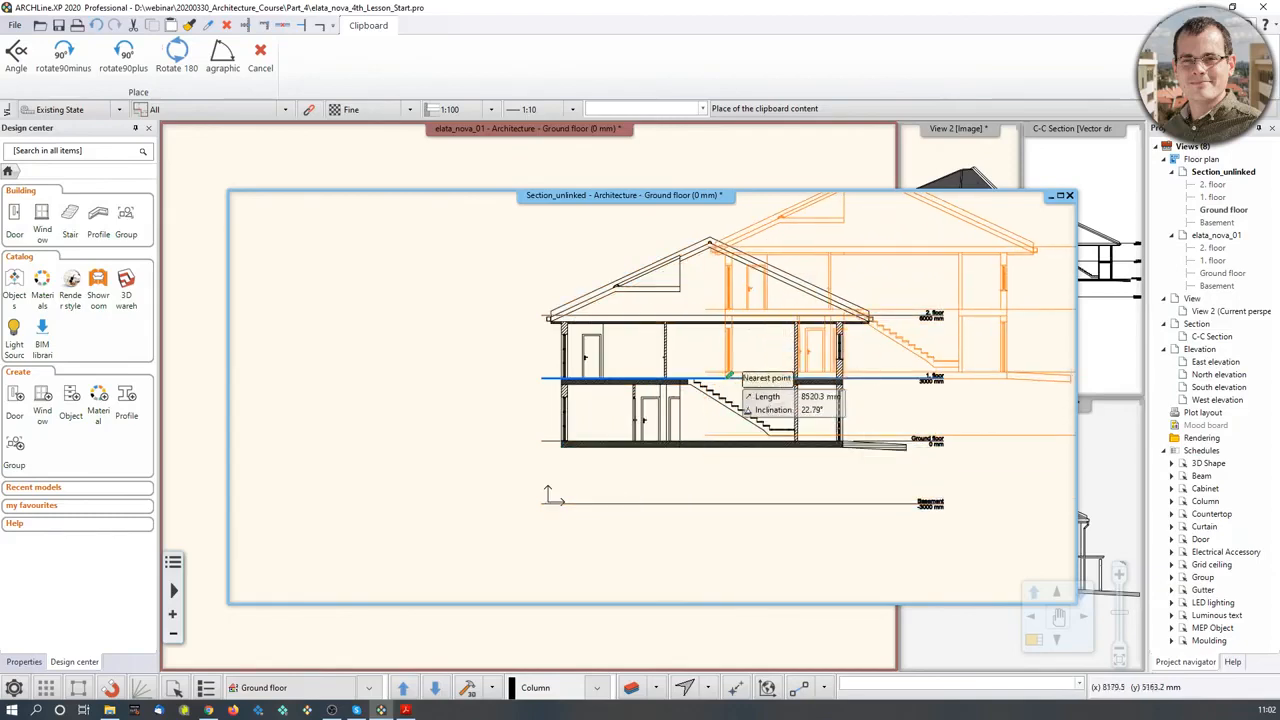
pyautogui.moveTo(788, 430); pyautogui.dragTo(777, 427, button='middle')
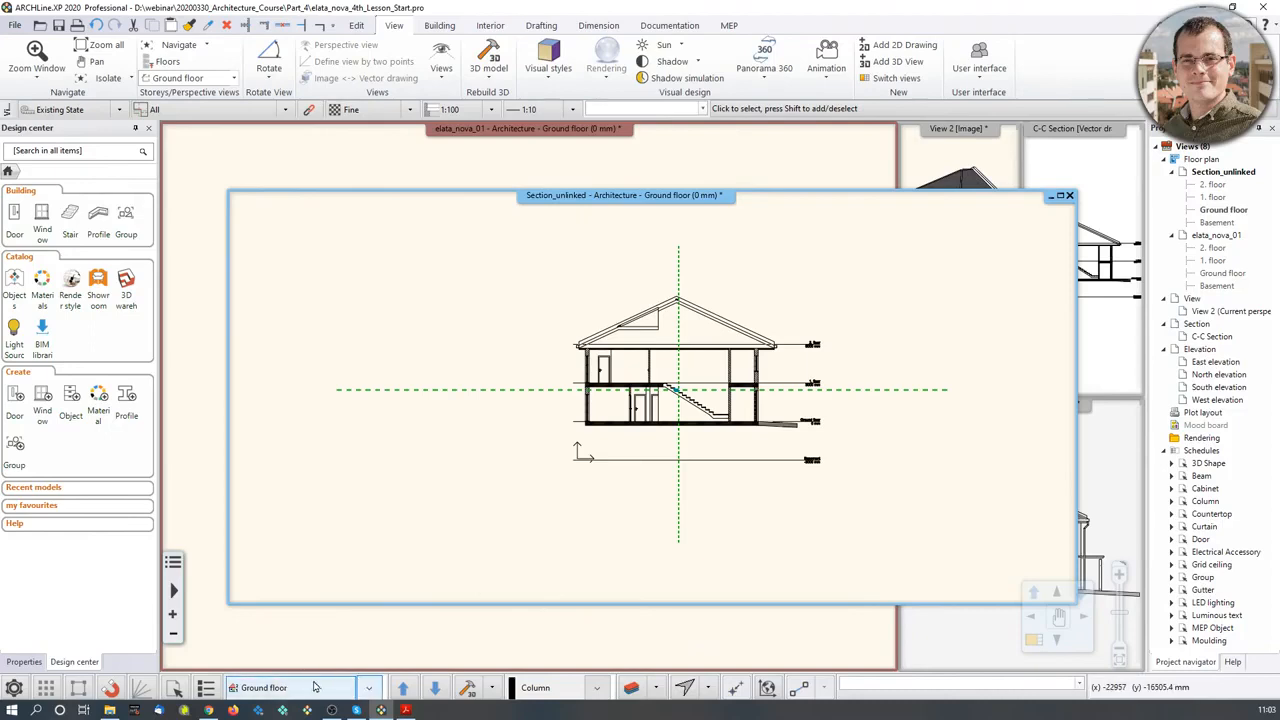
# Activate the elata_nova_01 floor plan and return to the Section_unlinked drawing.
pyautogui.click(503, 178)
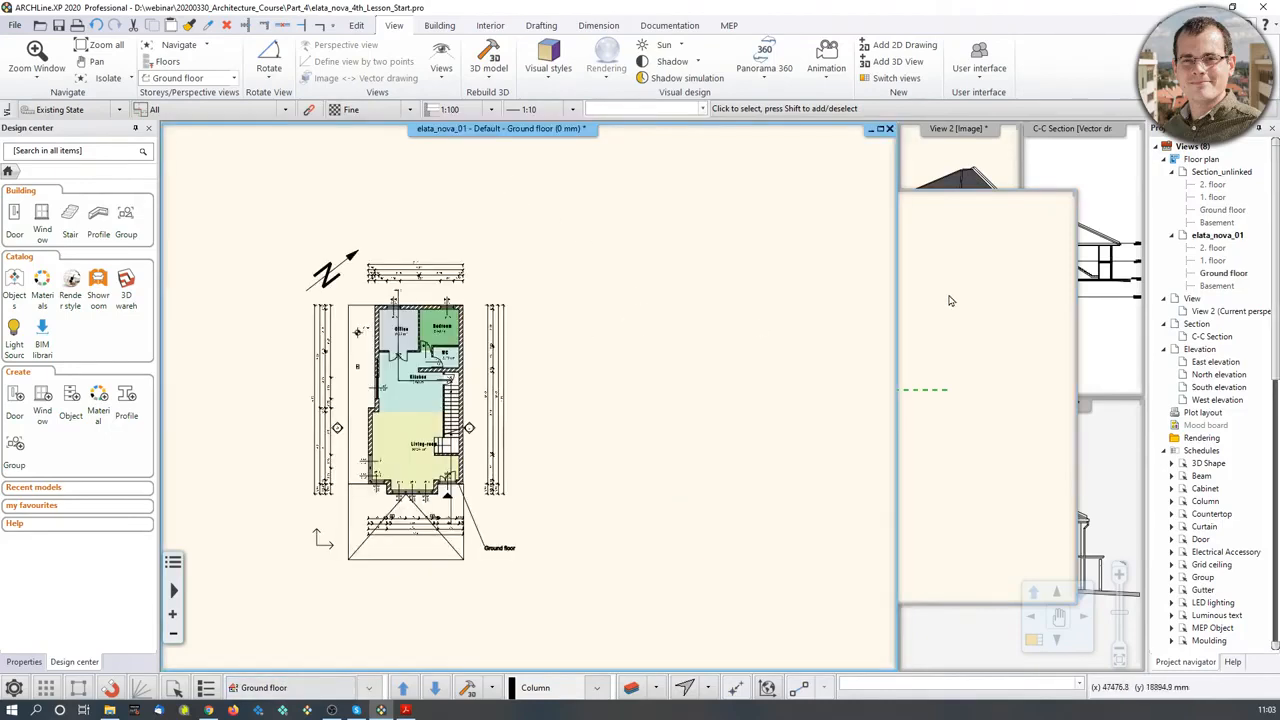
pyautogui.click(917, 318)
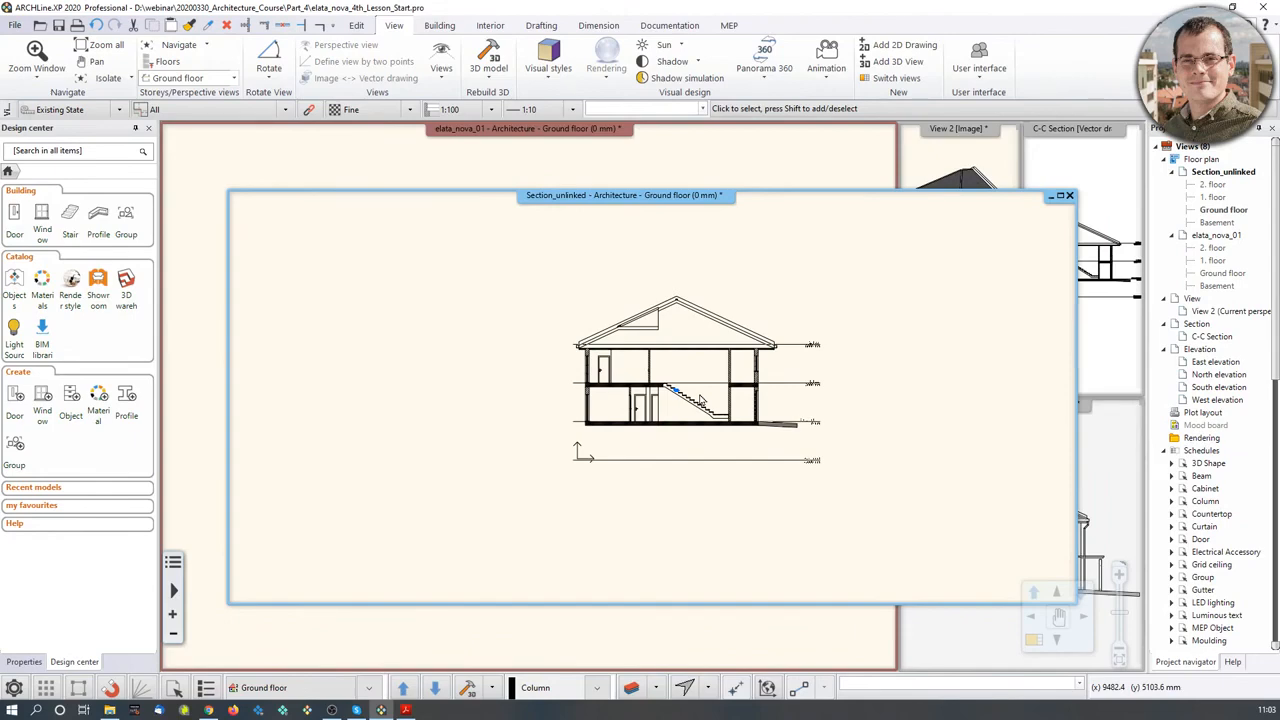
pyautogui.scroll(4, 715, 385)
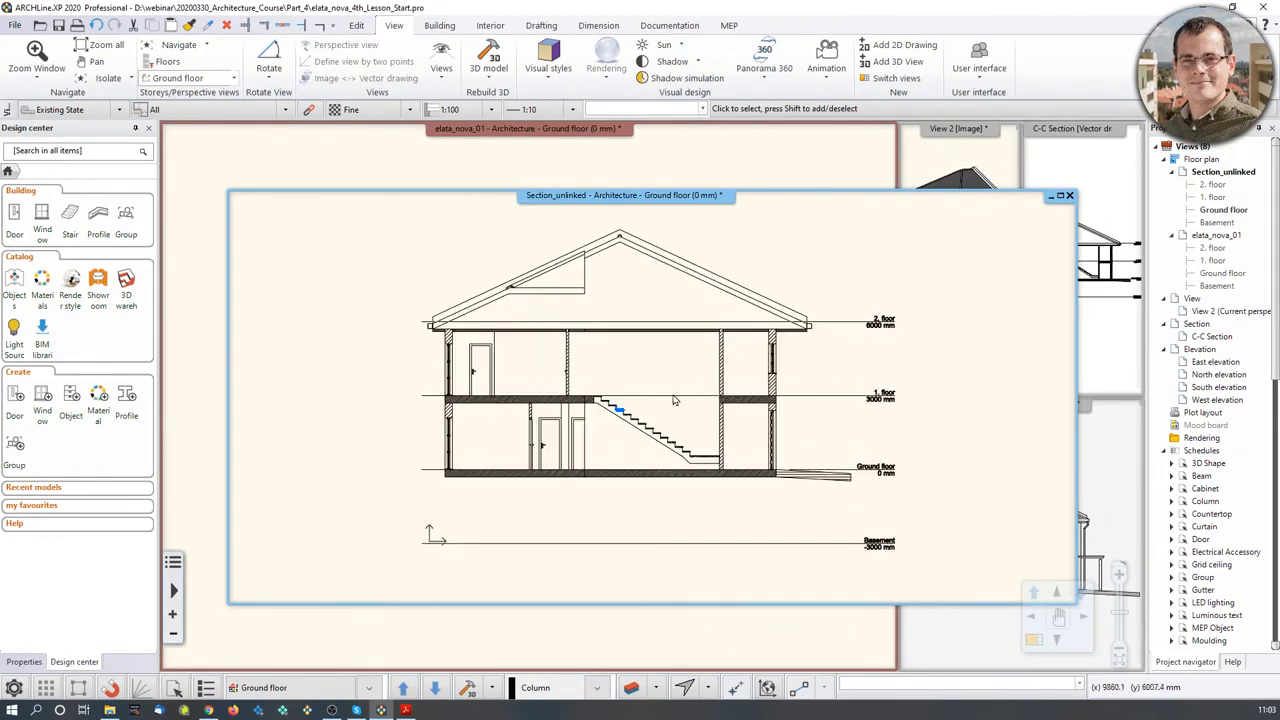
# Select the pasted 1. floor slab outline, wall line and door outline in turn to examine their element types, and clear the selection.
pyautogui.click(545, 408)
pyautogui.scroll(3, 545, 408)
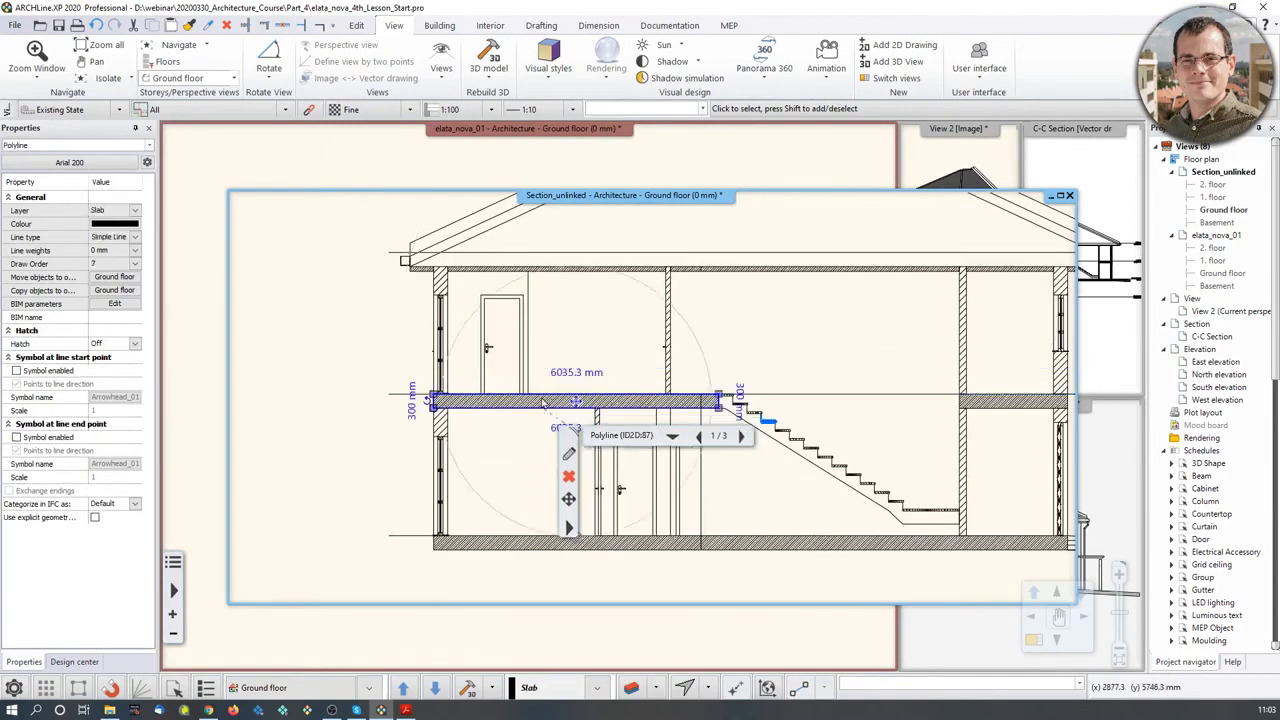
pyautogui.click(532, 328)
pyautogui.scroll(3, 532, 330)
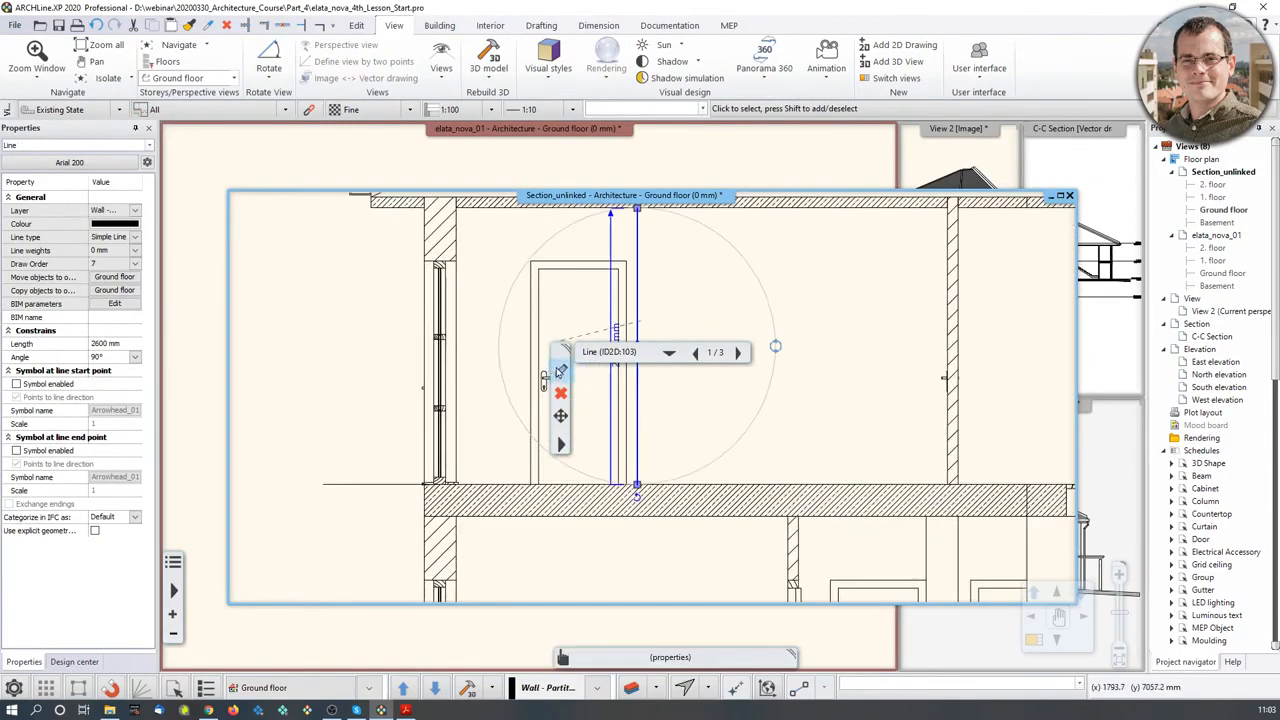
pyautogui.click(531, 334)
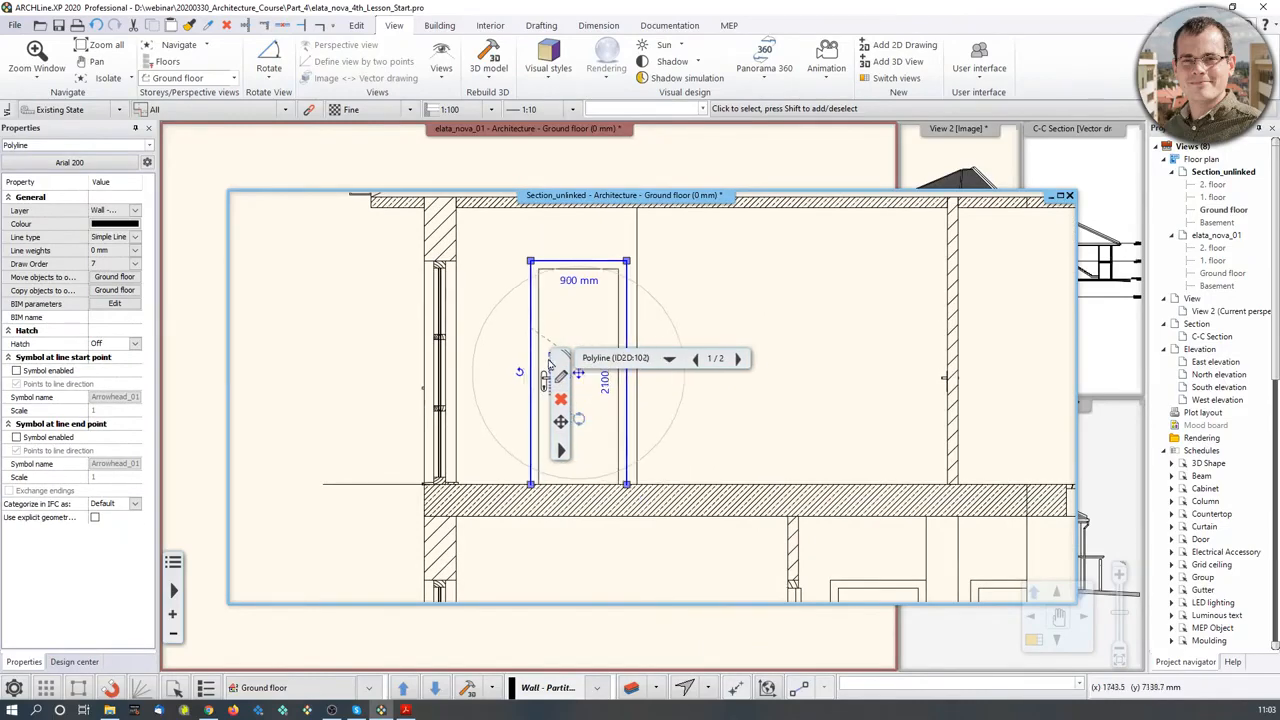
pyautogui.scroll(-3, 468, 348)
pyautogui.moveTo(500, 437); pyautogui.dragTo(490, 417, button='middle')
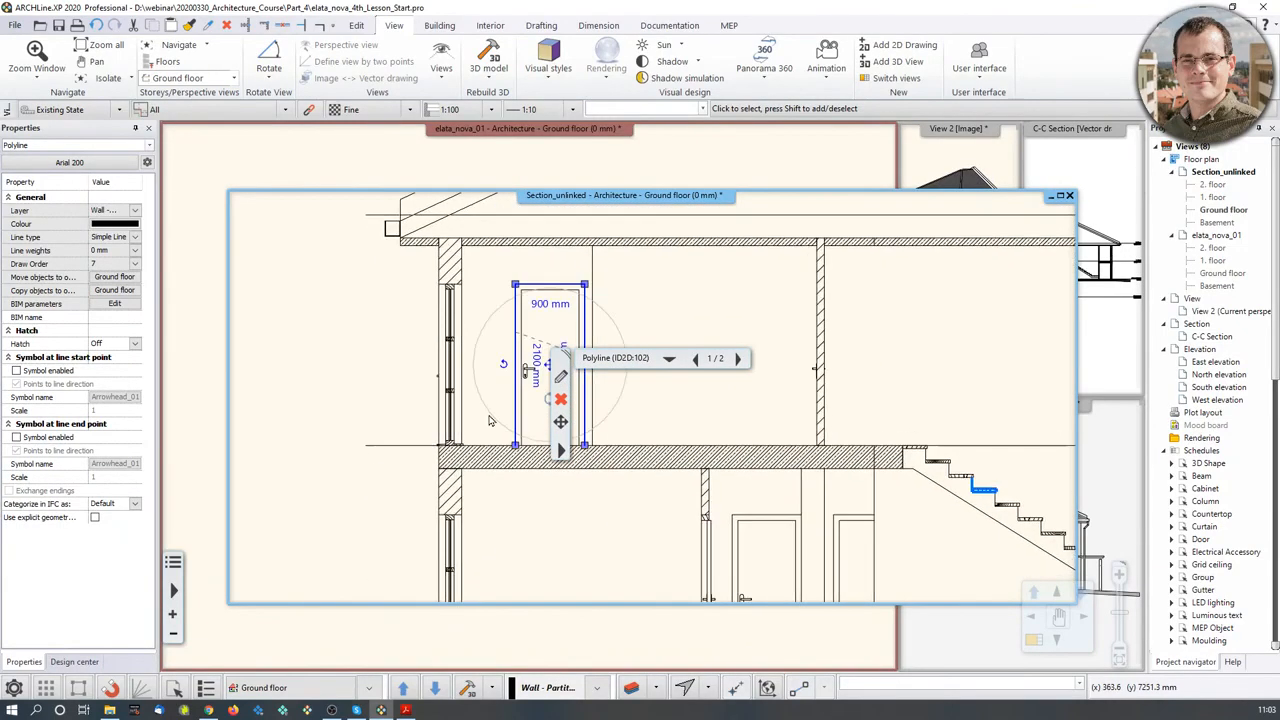
pyautogui.click(907, 388)
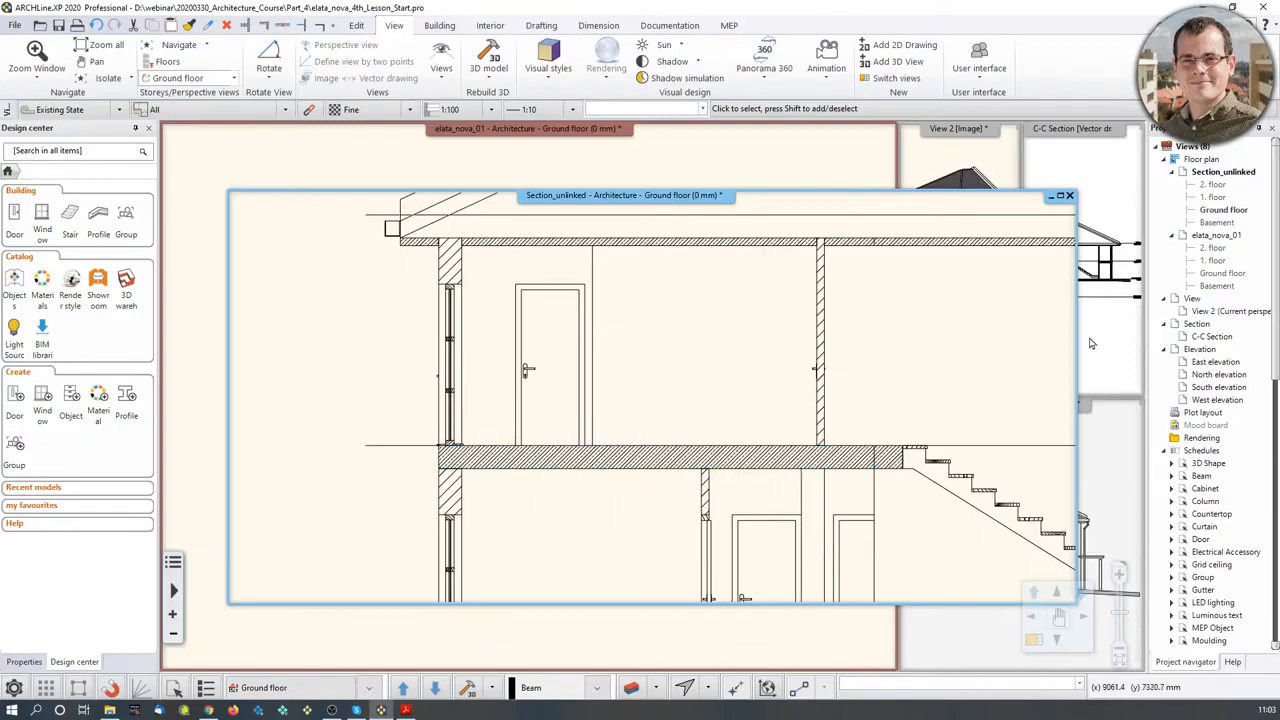
# Activate the C-C Section view for comparison and return to the whole pasted section in Section_unlinked.
pyautogui.click(1107, 332)
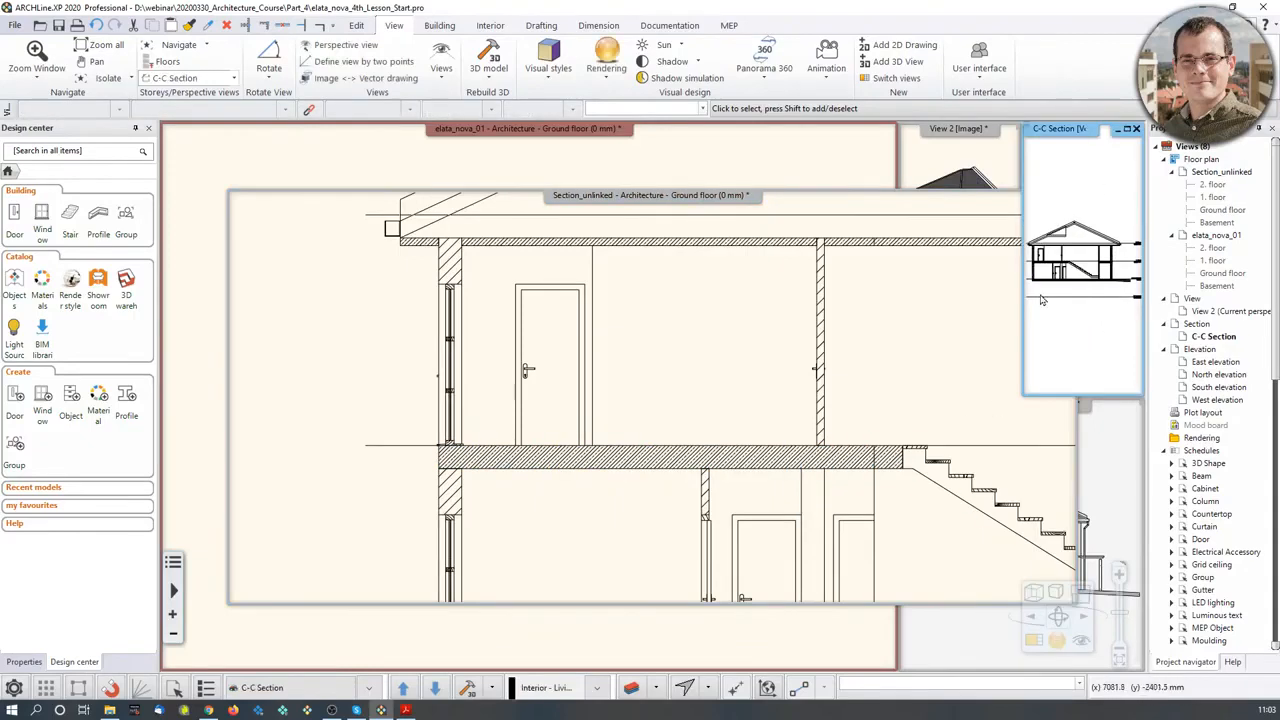
pyautogui.click(716, 337)
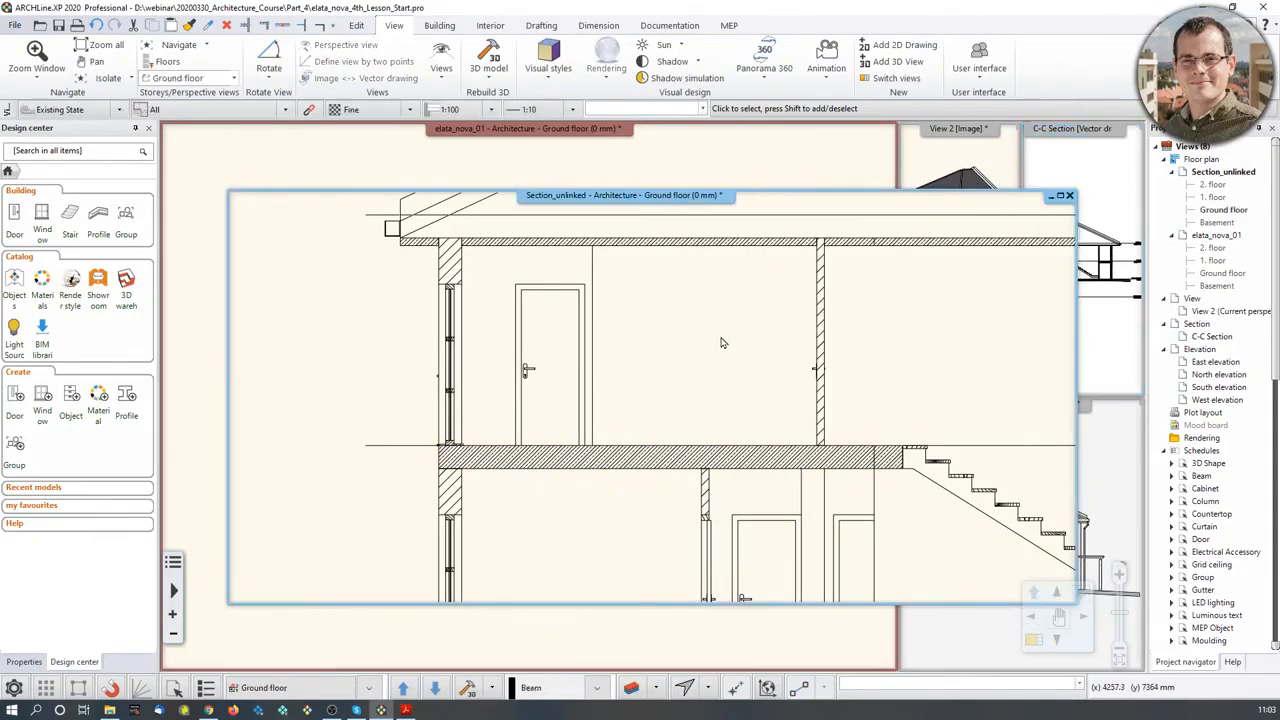
pyautogui.scroll(-5, 768, 408)
pyautogui.moveTo(878, 468); pyautogui.dragTo(841, 451, button='middle')
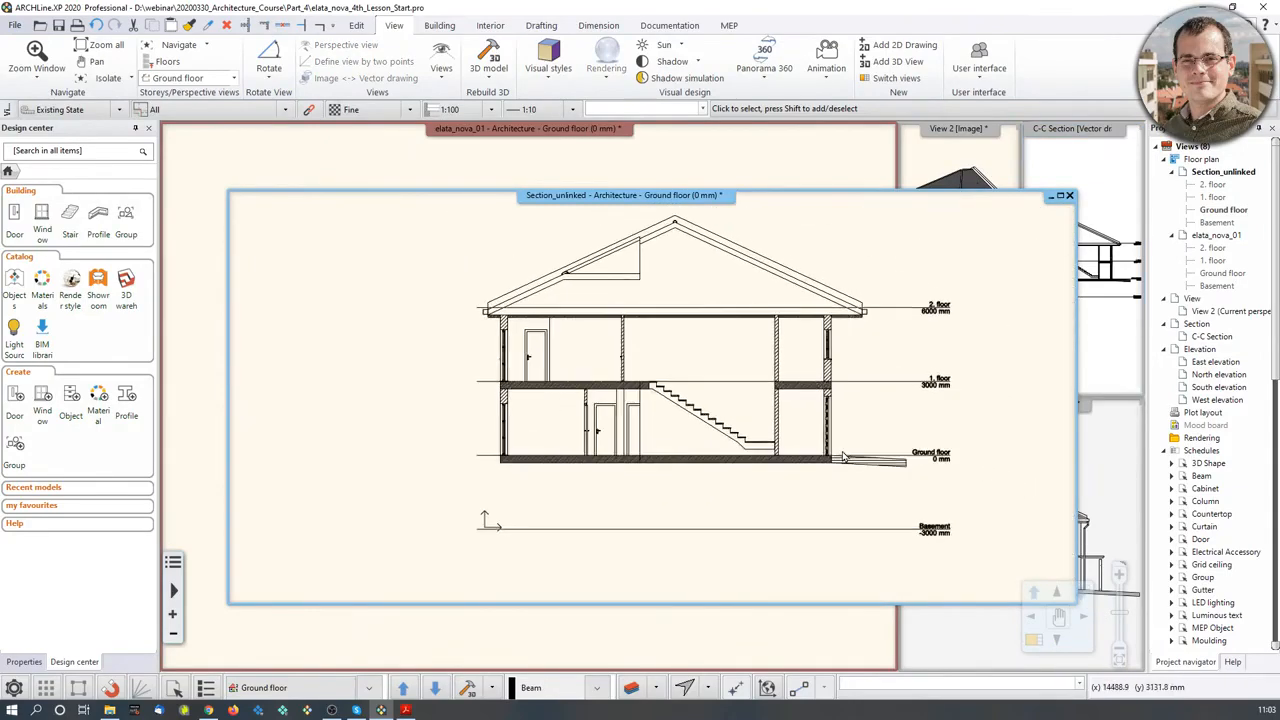
# Delete the Basement level line with its name and height label from the section copy.
pyautogui.click(788, 535)
pyautogui.press('Escape')
pyautogui.click(978, 565)
pyautogui.click(445, 490)
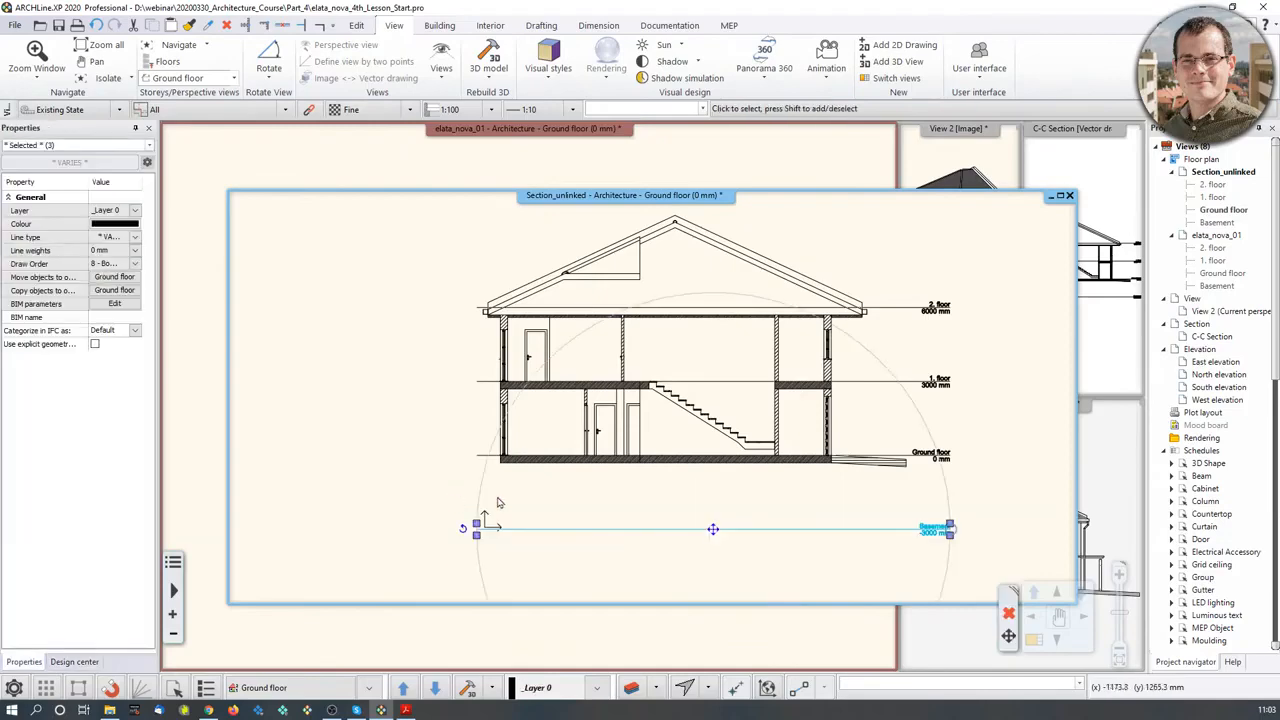
pyautogui.press('Escape')
# Try deleting the inner outline of the fully visible ground floor door, and undo the deletion.
pyautogui.scroll(5, 514, 429)
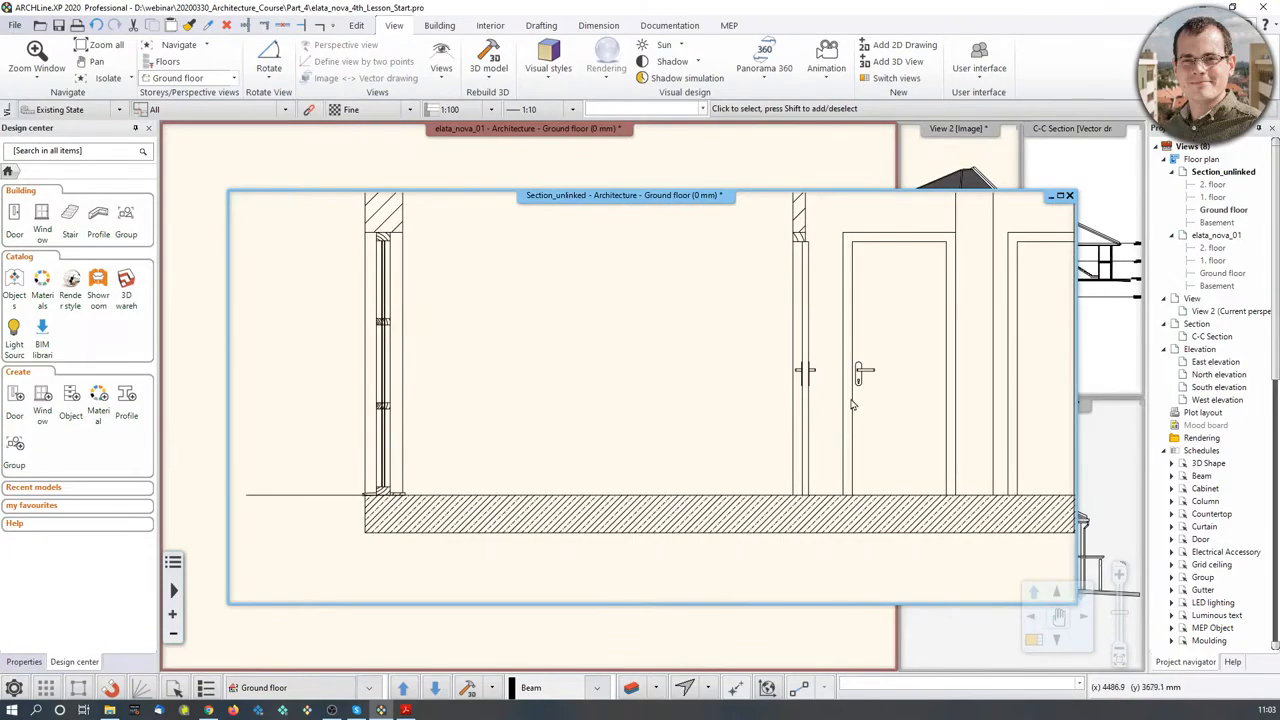
pyautogui.click(855, 403)
pyautogui.moveTo(913, 404); pyautogui.dragTo(902, 430, button='middle')
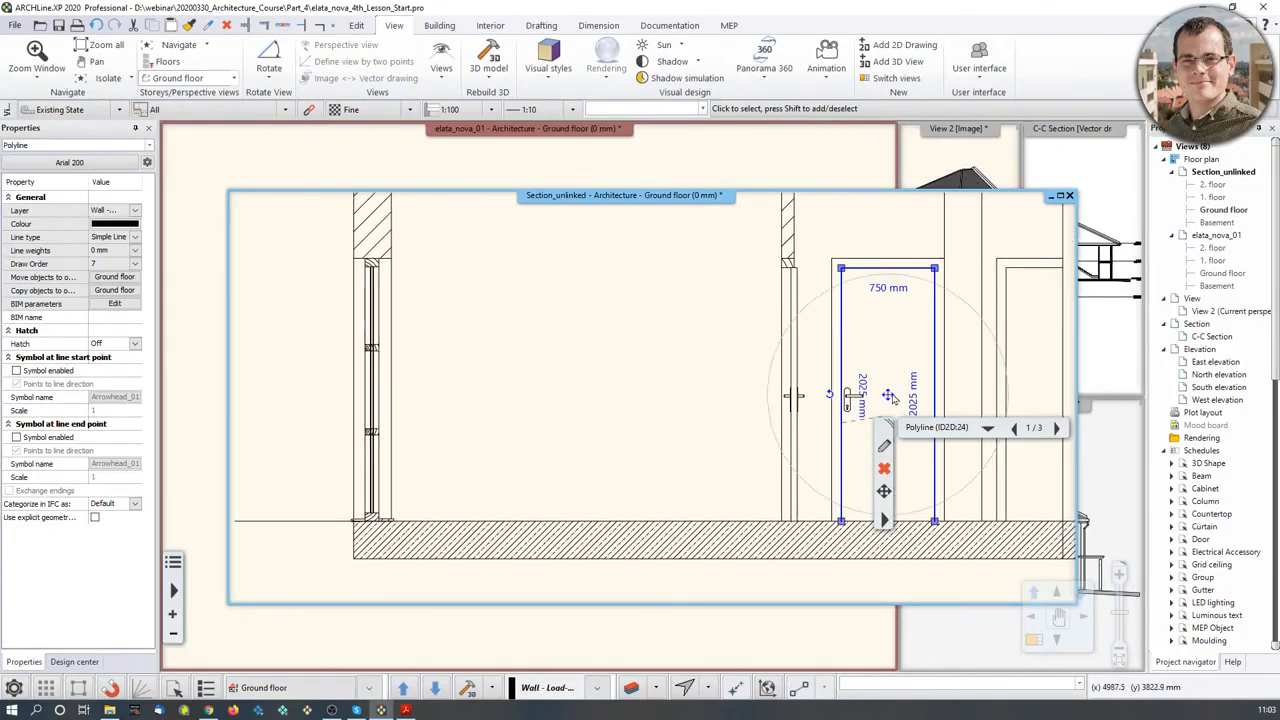
pyautogui.click(884, 468)
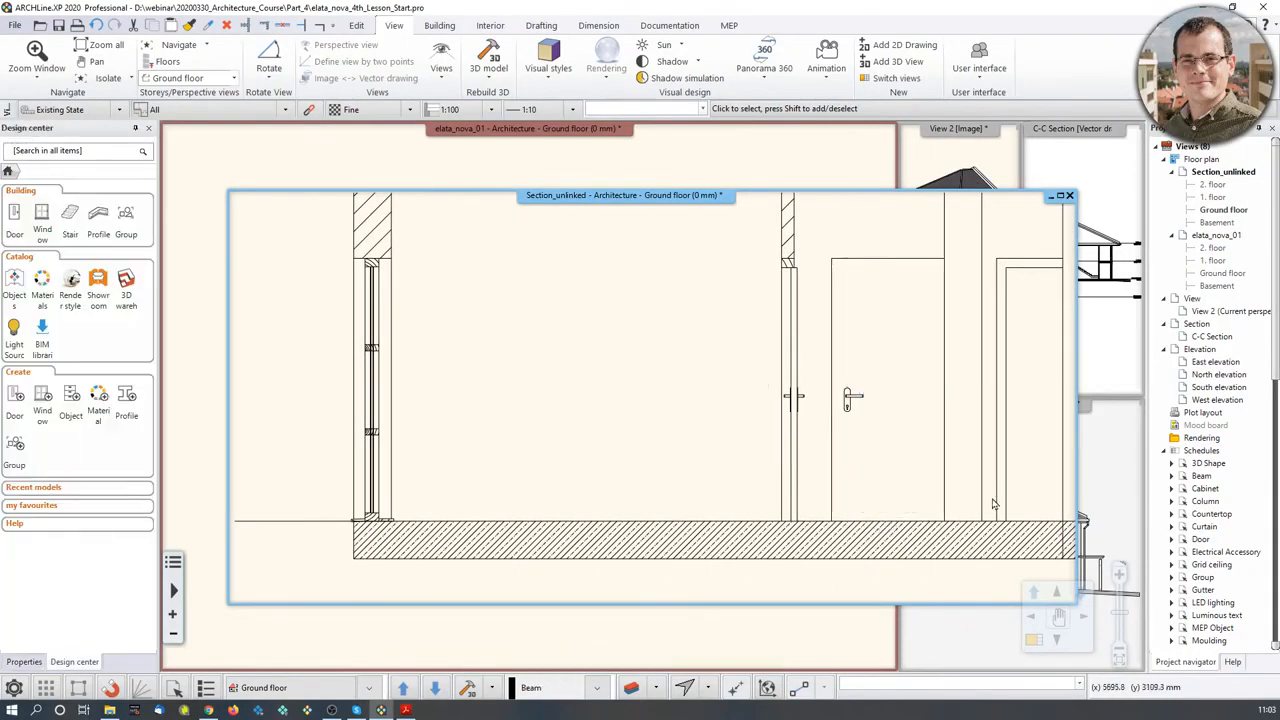
pyautogui.scroll(-1, 910, 409)
pyautogui.scroll(-1, 905, 408)
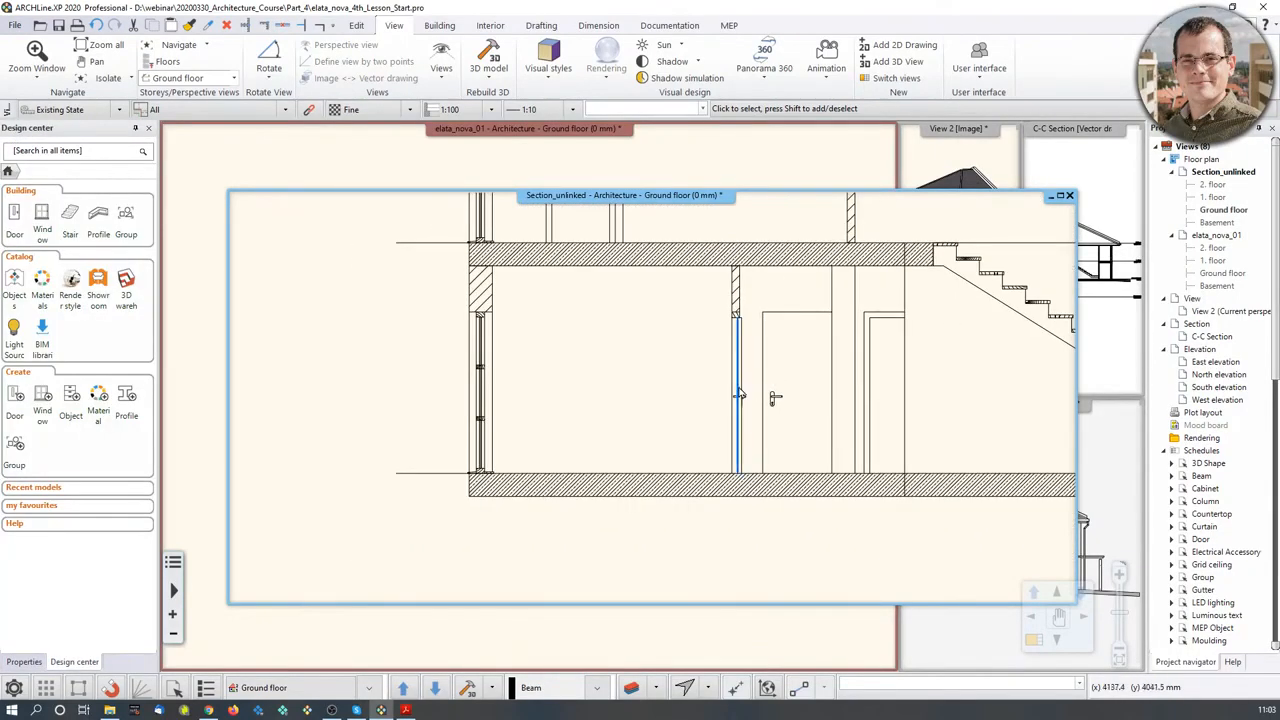
pyautogui.scroll(-3, 728, 393)
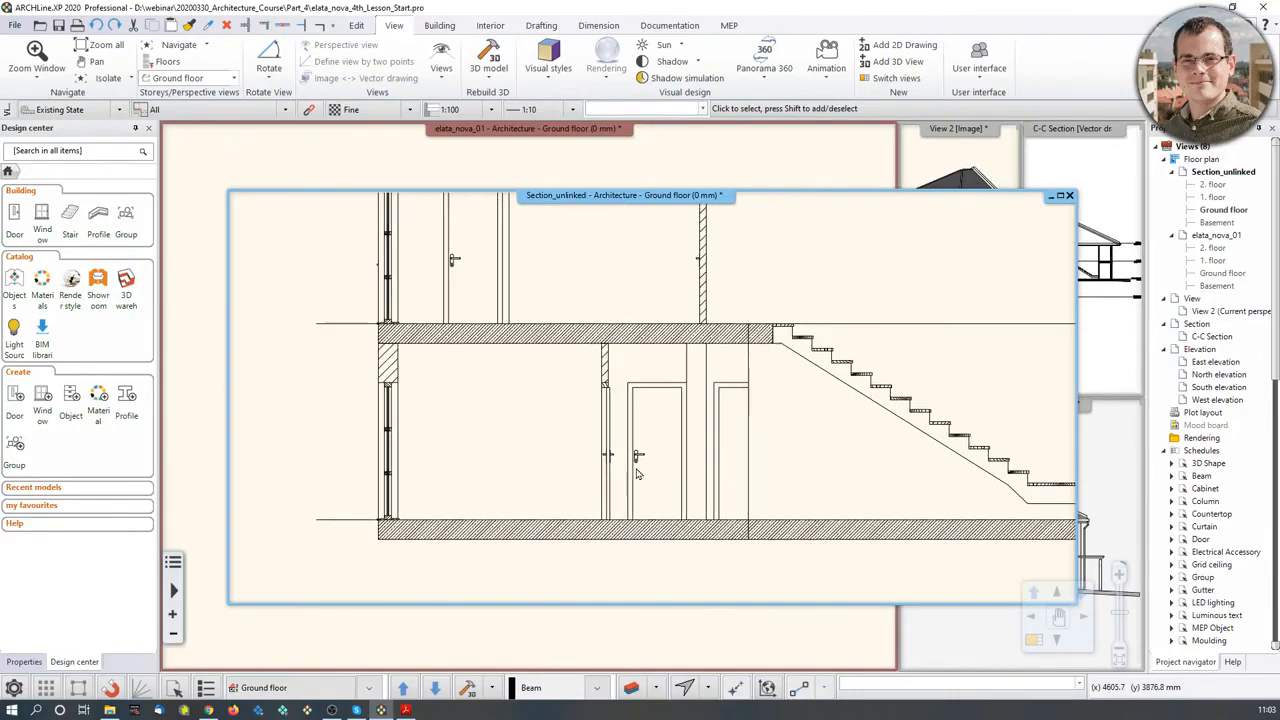
pyautogui.moveTo(886, 378); pyautogui.dragTo(862, 426, button='middle')
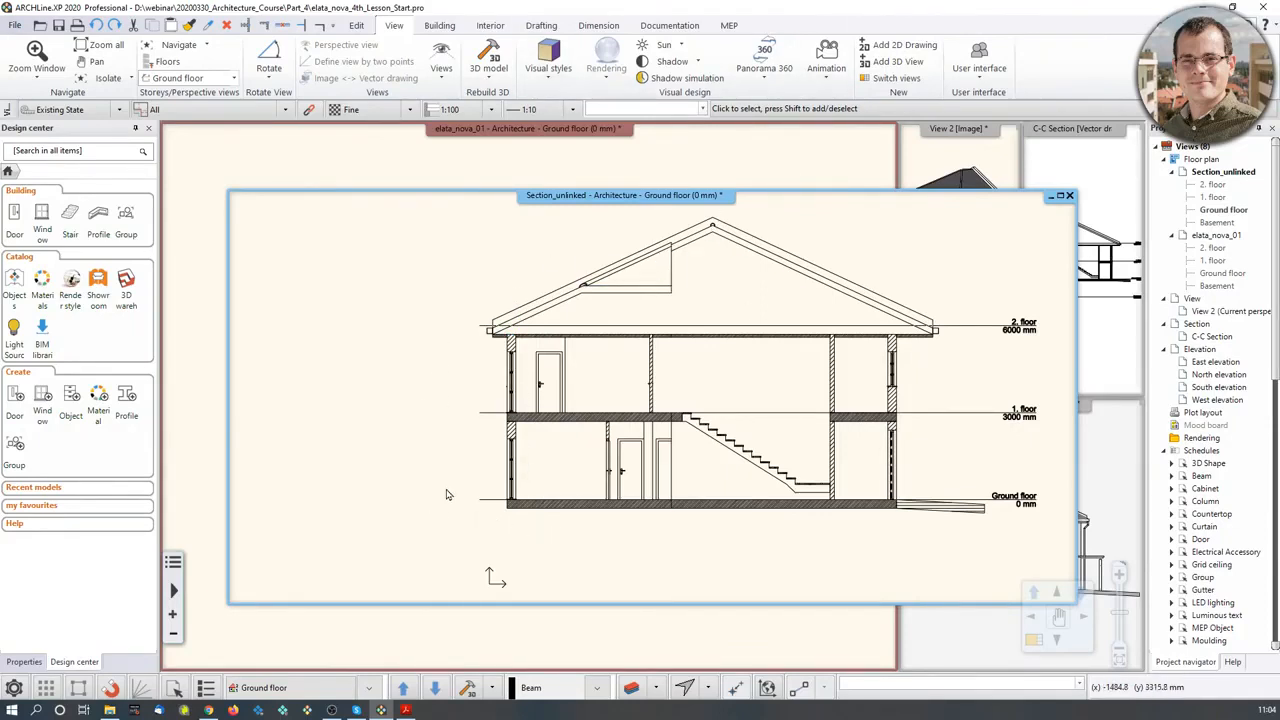
# Magnify the Section_unlinked drawing into the main view area, and activate C-C Section for comparison before returning to it.
pyautogui.click(1036, 642)
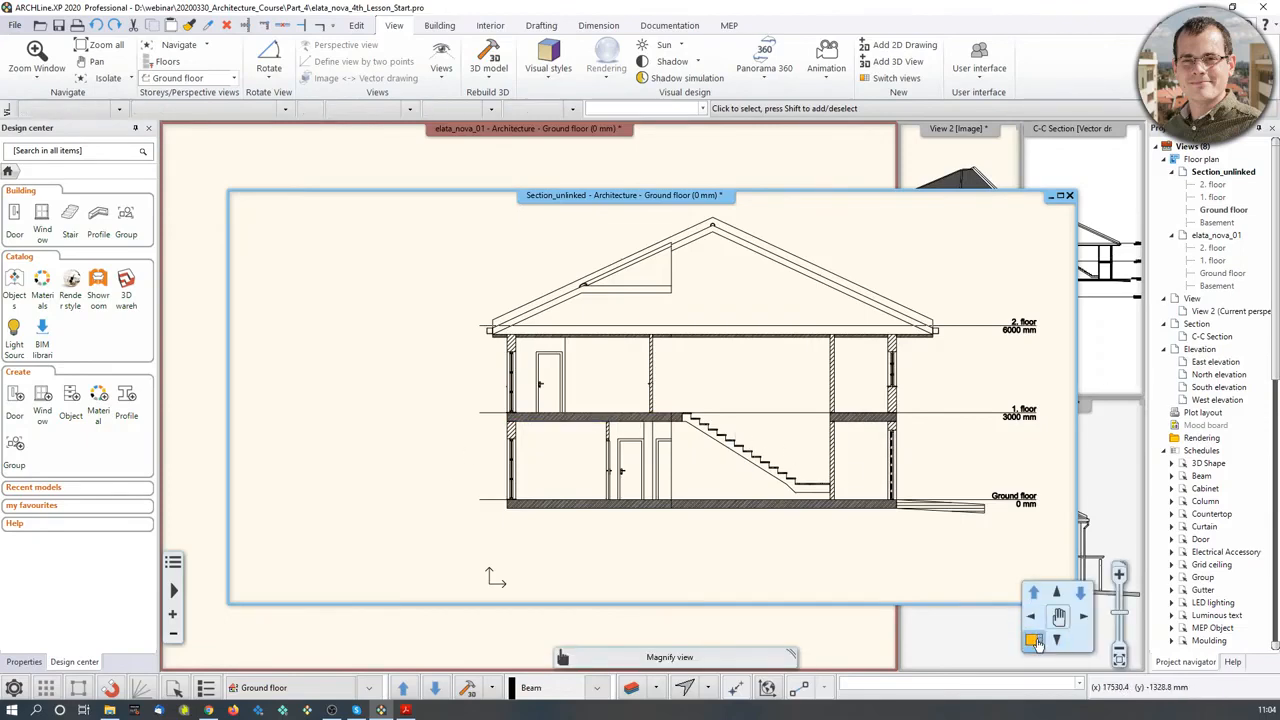
pyautogui.moveTo(471, 480)
pyautogui.mouseDown(button='middle')
pyautogui.moveTo(529, 442)
pyautogui.moveTo(592, 437)
pyautogui.mouseUp(button='middle')
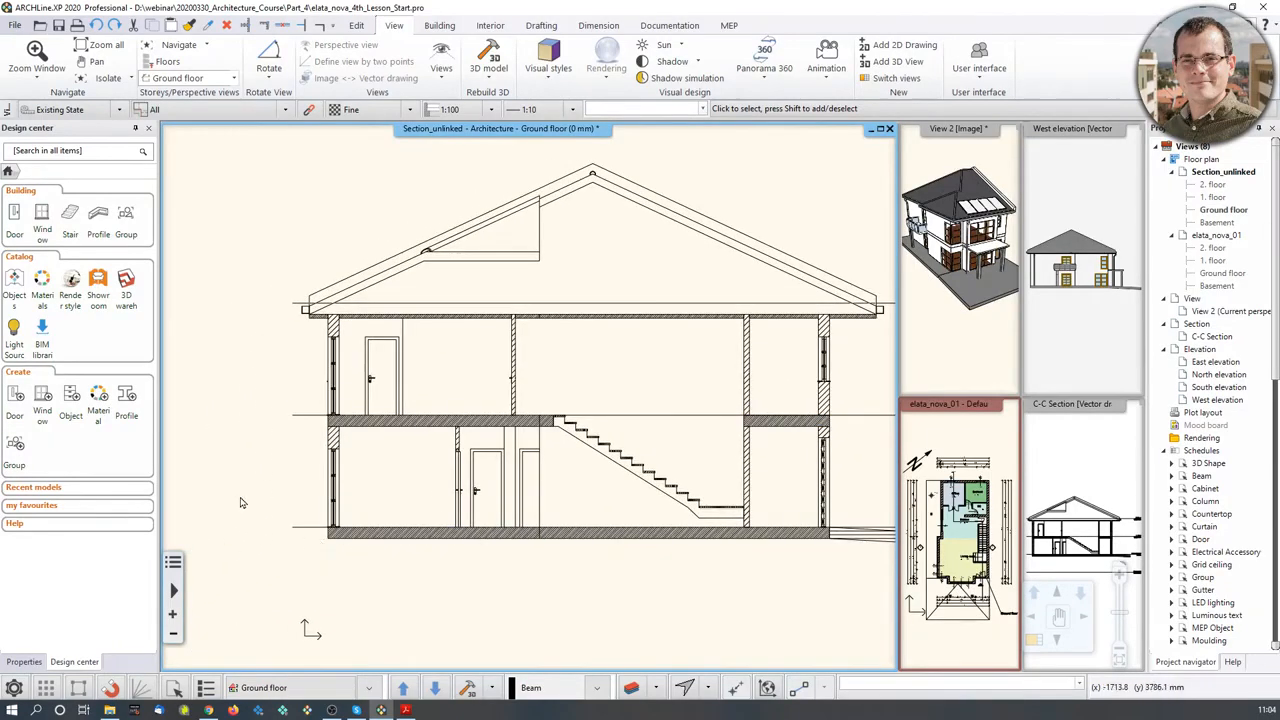
pyautogui.click(1108, 473)
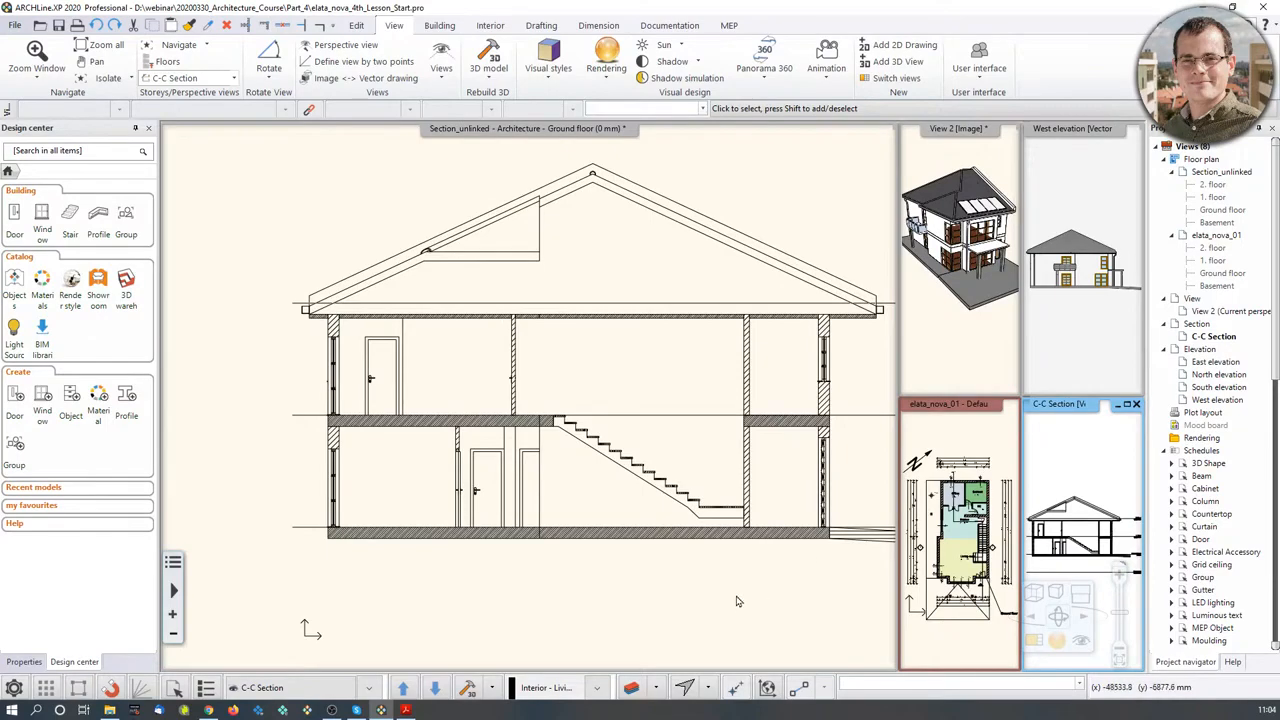
pyautogui.click(491, 578)
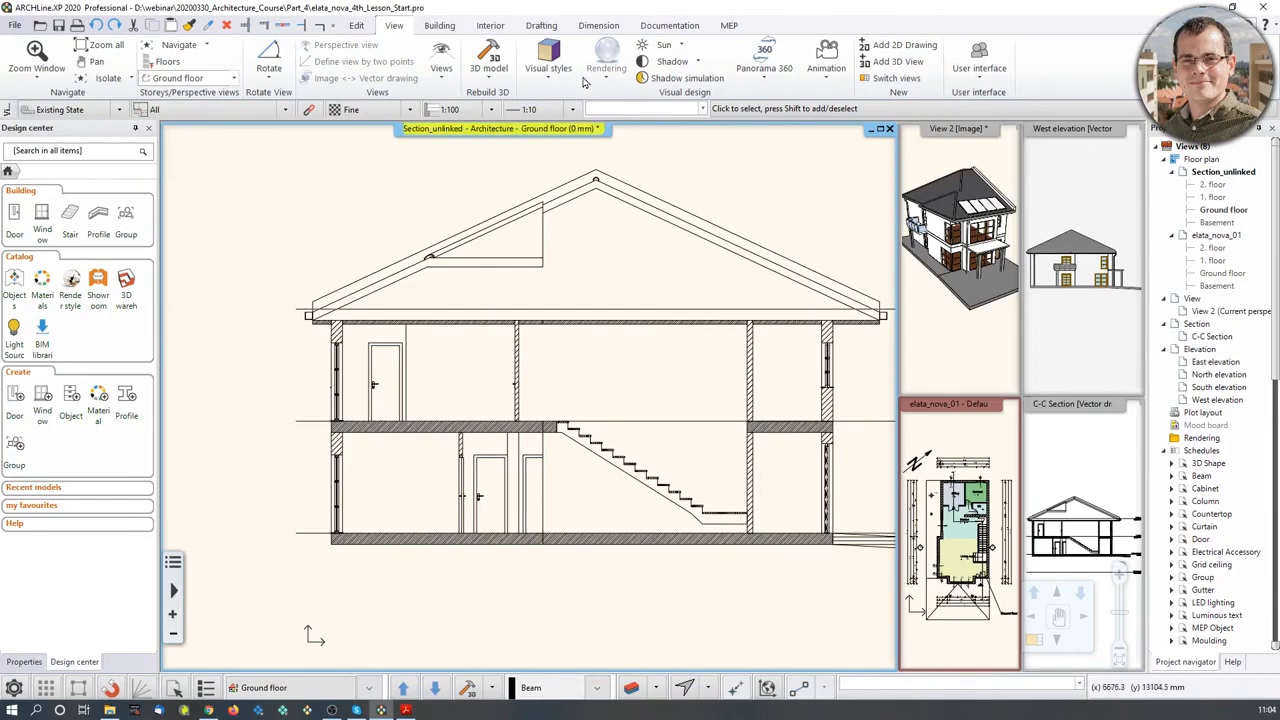
# Start Elevation on section with the ground floor slab's top as origin and first point, placing the elevation mark beside the window facade.
pyautogui.click(598, 26)
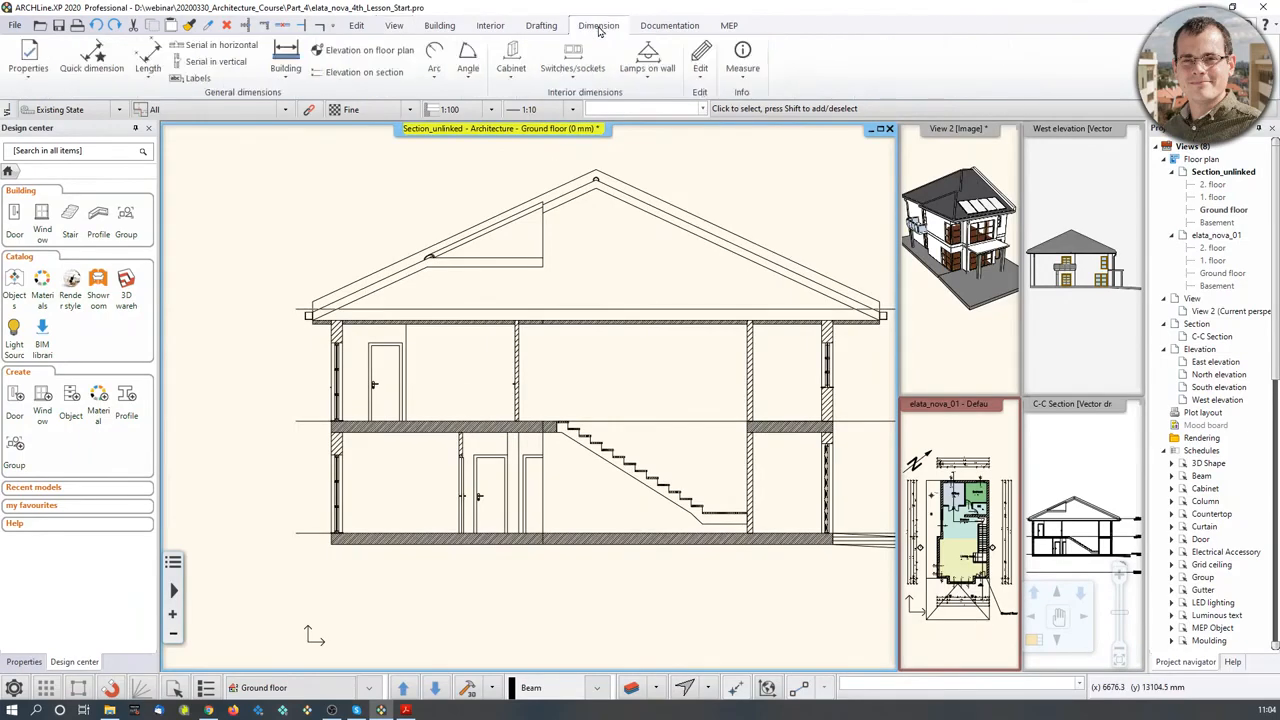
pyautogui.click(352, 74)
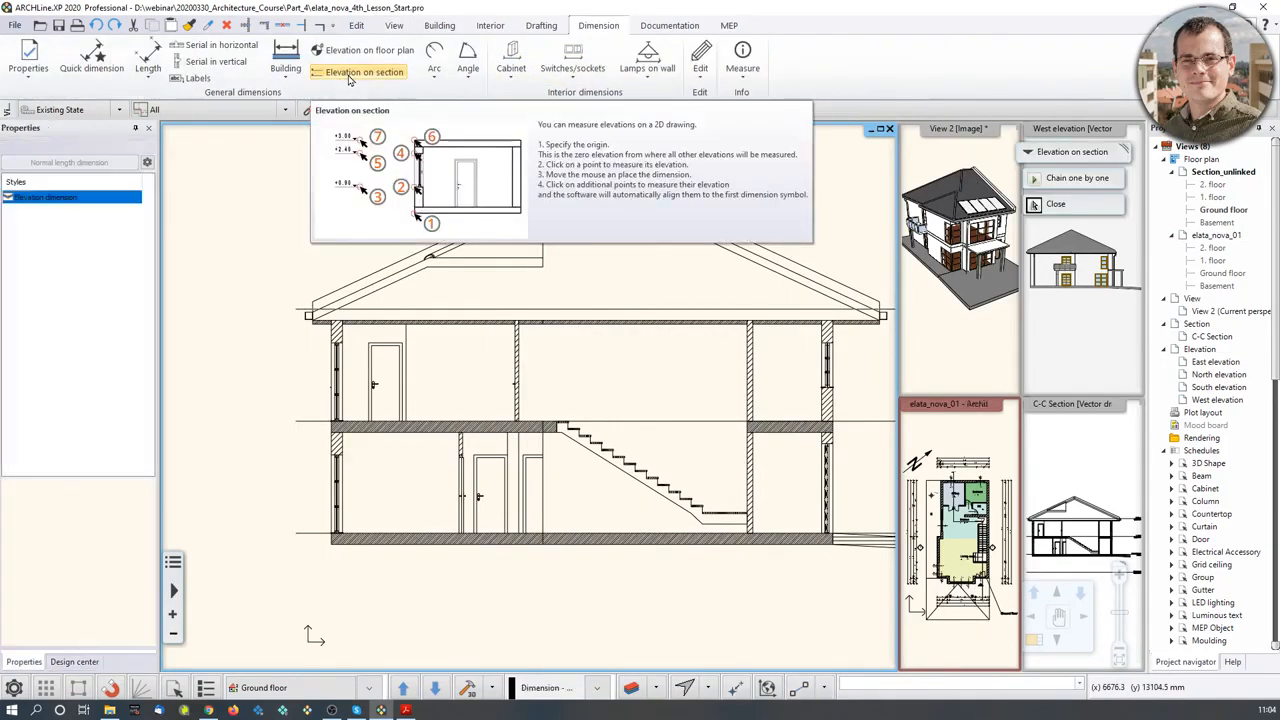
pyautogui.scroll(2, 390, 540)
pyautogui.scroll(4, 391, 534)
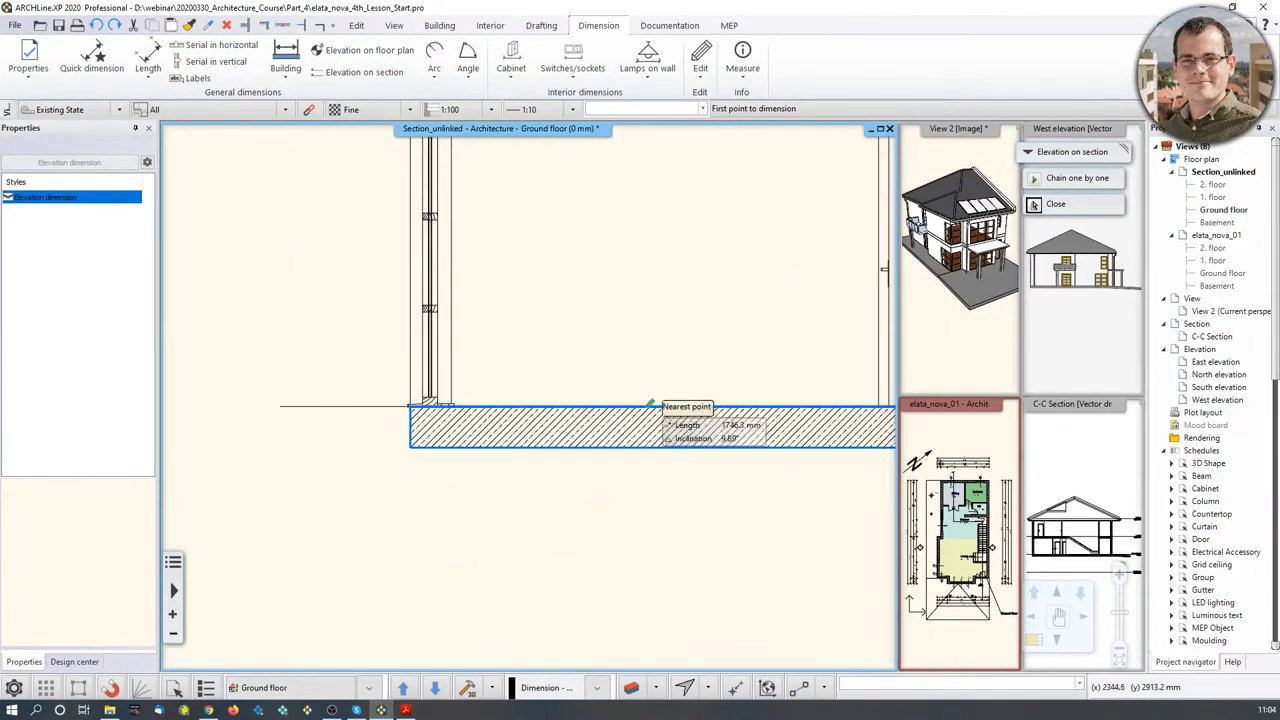
pyautogui.click(618, 407)
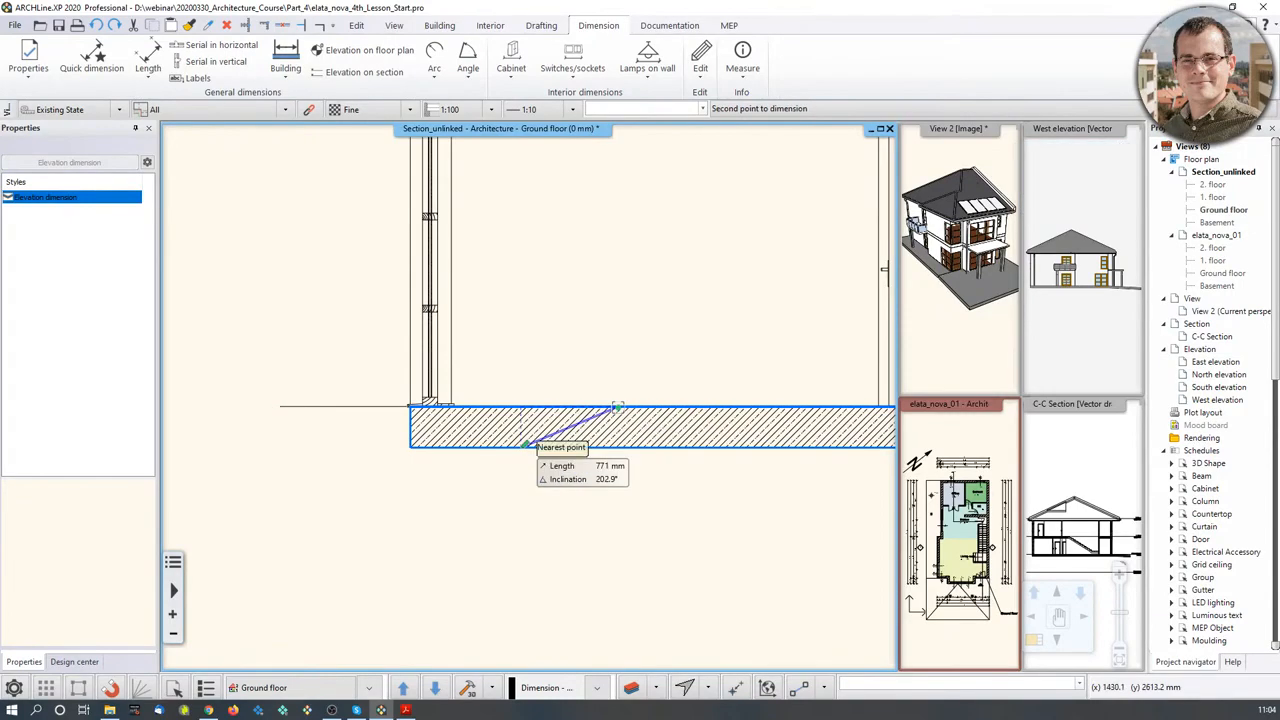
pyautogui.scroll(5, 499, 463)
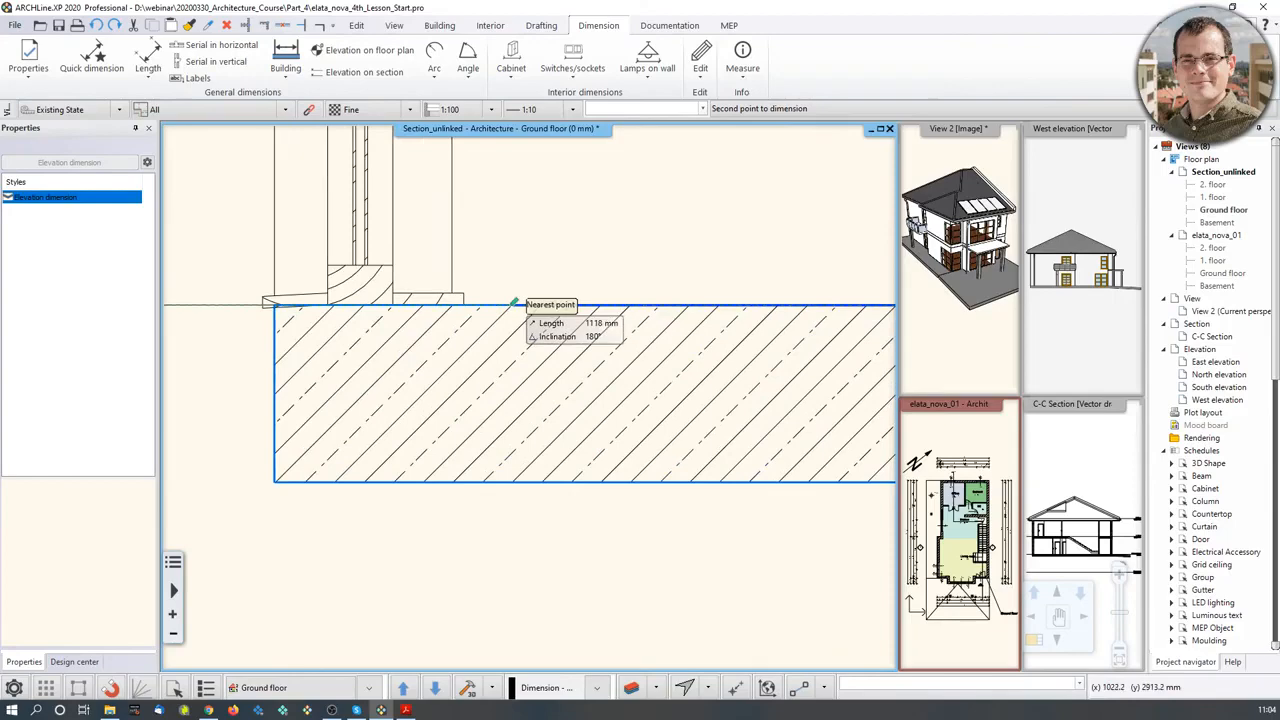
pyautogui.click(514, 302)
pyautogui.scroll(-5, 420, 398)
pyautogui.scroll(-1, 290, 376)
pyautogui.moveTo(331, 376); pyautogui.dragTo(505, 398, button='middle')
pyautogui.scroll(-4, 503, 399)
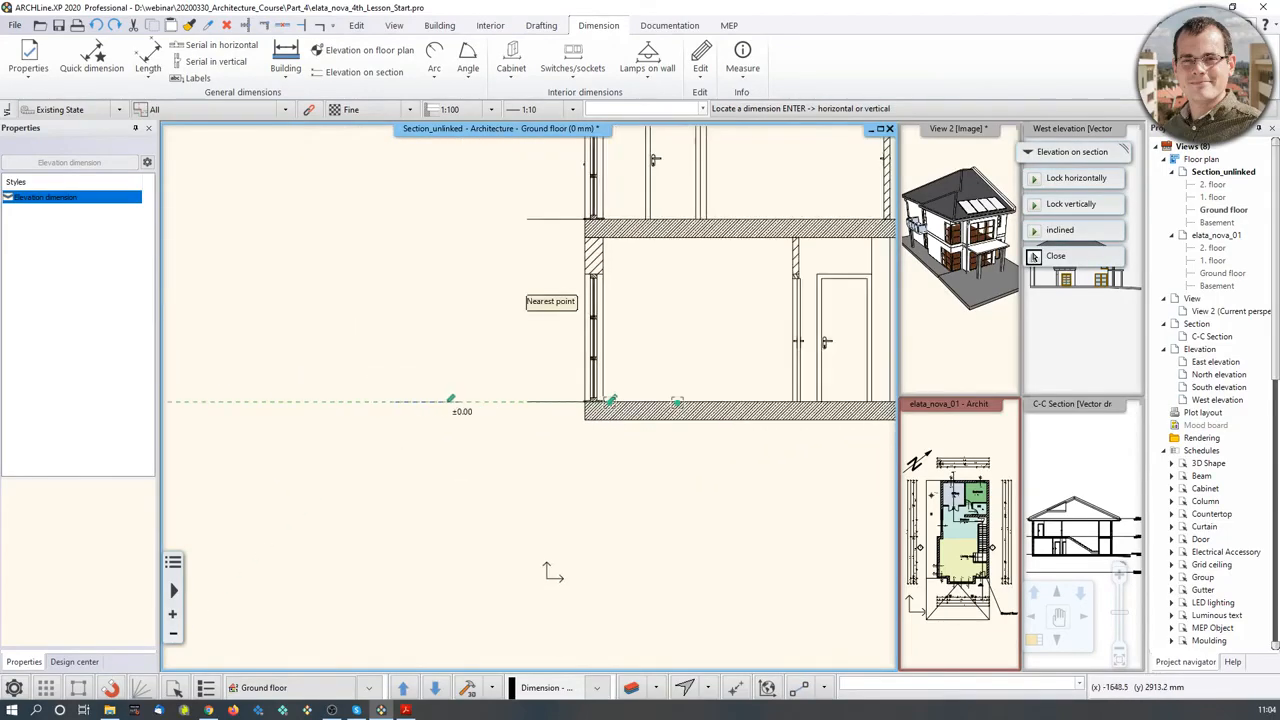
pyautogui.click(450, 399)
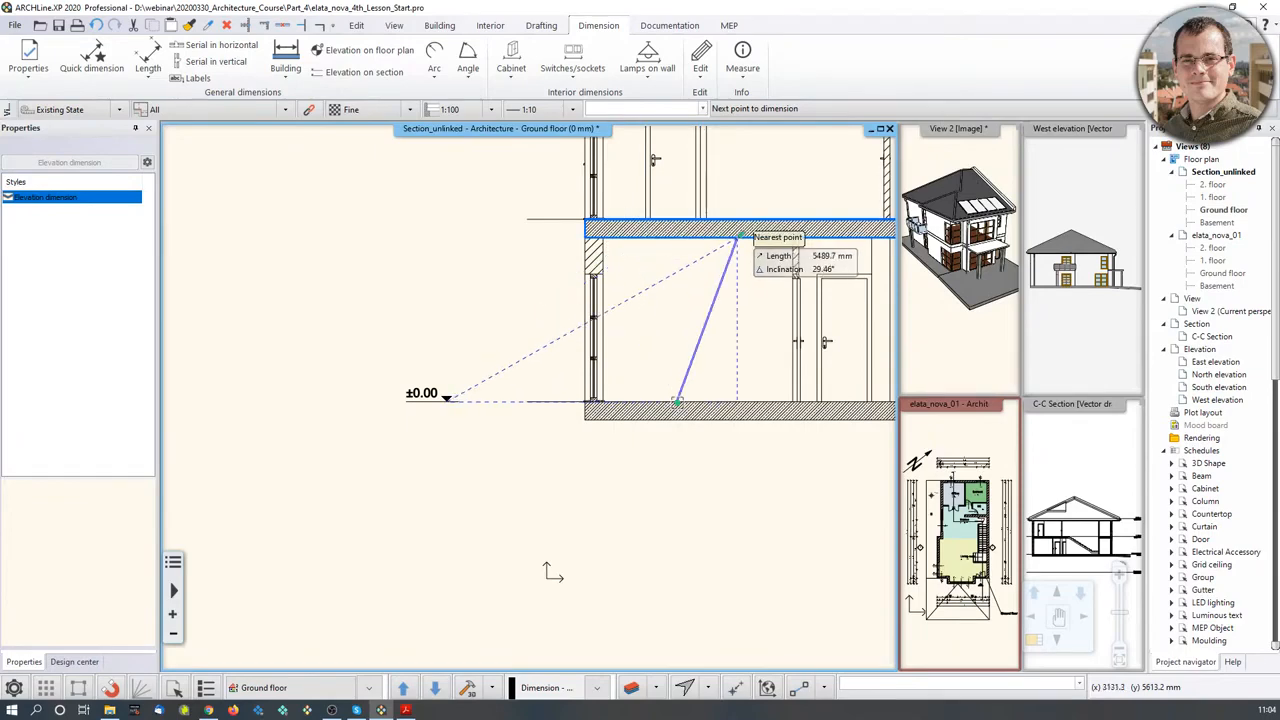
# Add aligned elevation marks for the underside and top of the 1. floor slab and the underside of the upper ceiling.
pyautogui.click(646, 238)
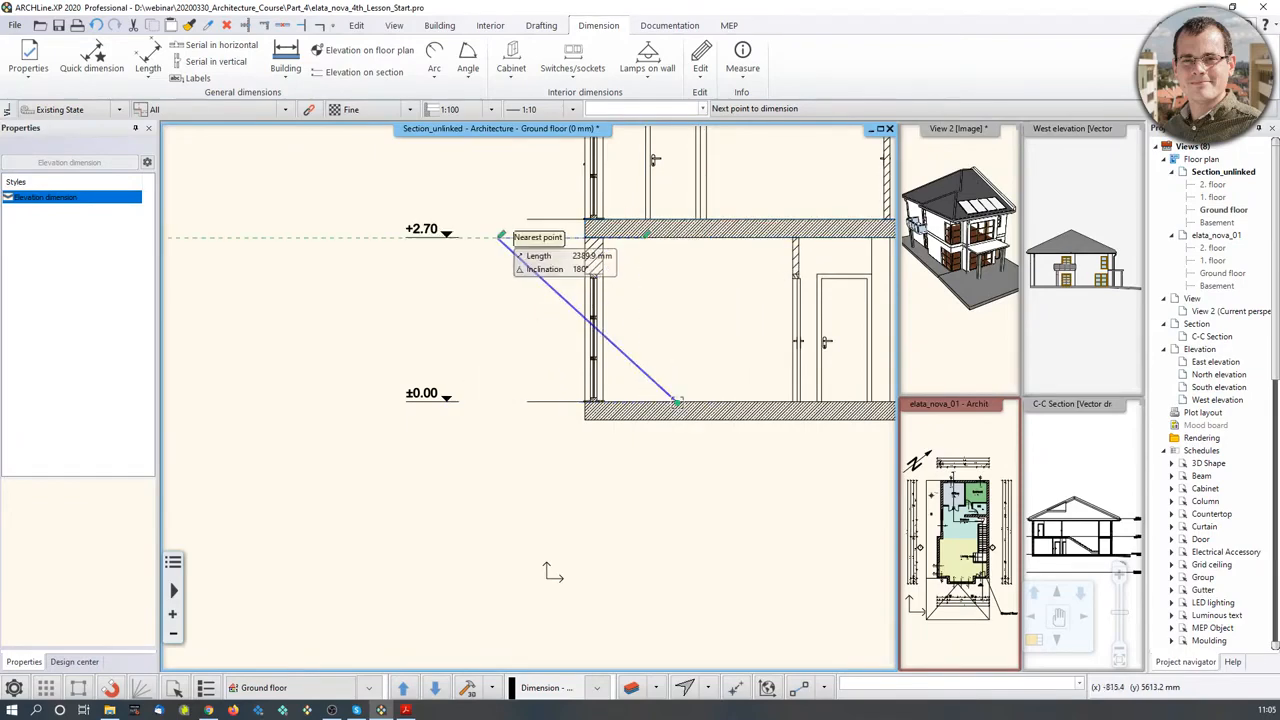
pyautogui.moveTo(726, 281); pyautogui.dragTo(701, 353, button='middle')
pyautogui.click(677, 292)
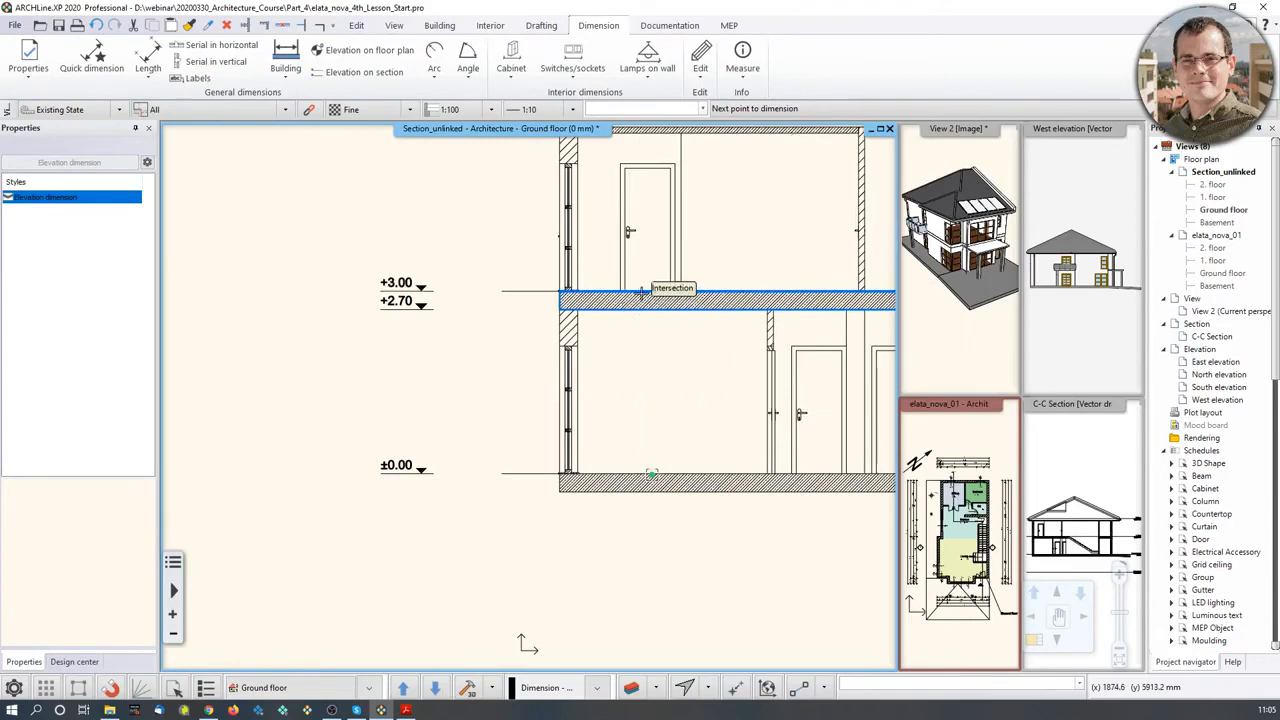
pyautogui.moveTo(606, 154); pyautogui.dragTo(604, 336, button='middle')
pyautogui.click(610, 313)
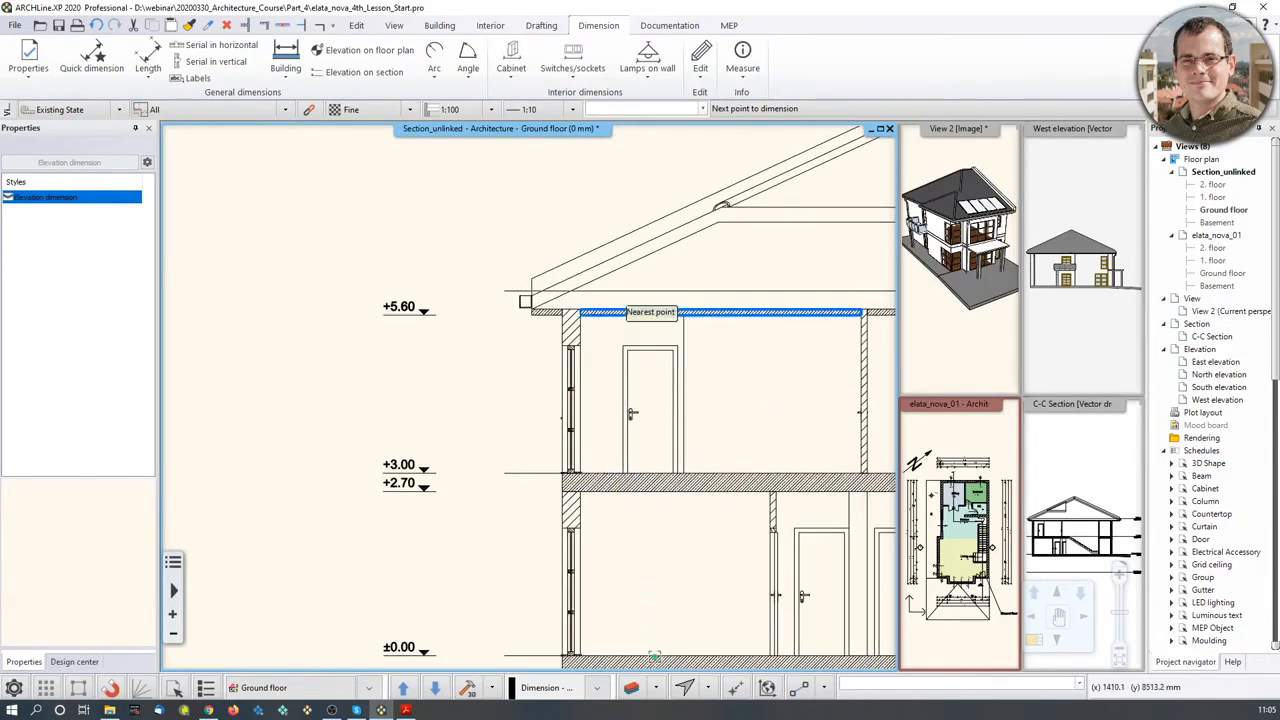
# Add an elevation mark for the top of the upper ceiling, placing its text clear of the neighbouring mark on the outer side.
pyautogui.click(634, 291)
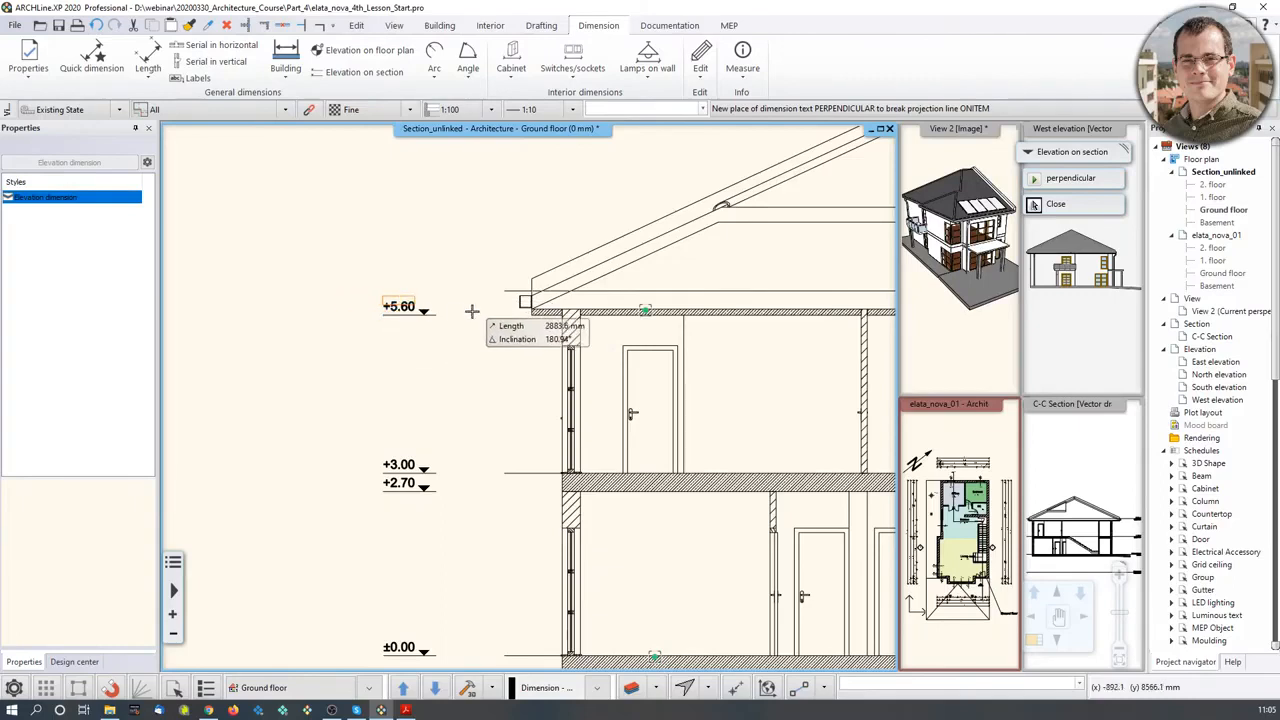
pyautogui.scroll(3, 384, 314)
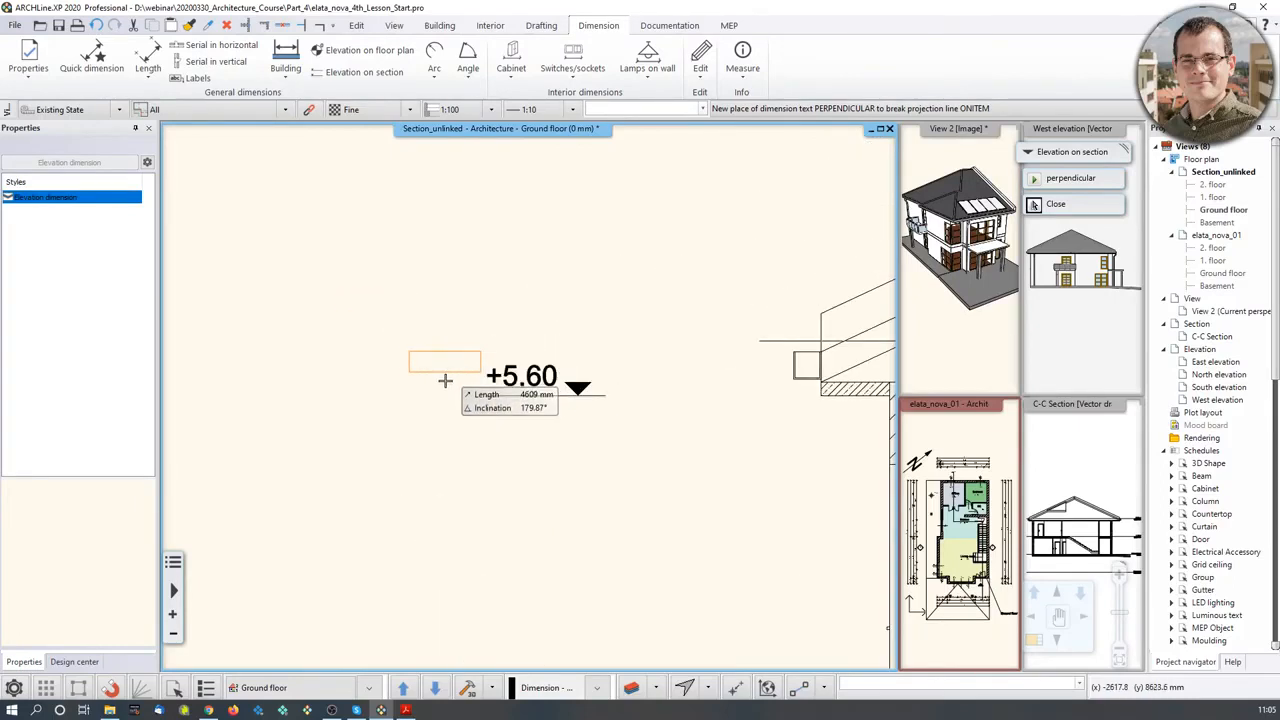
pyautogui.click(392, 374)
pyautogui.scroll(-5, 673, 440)
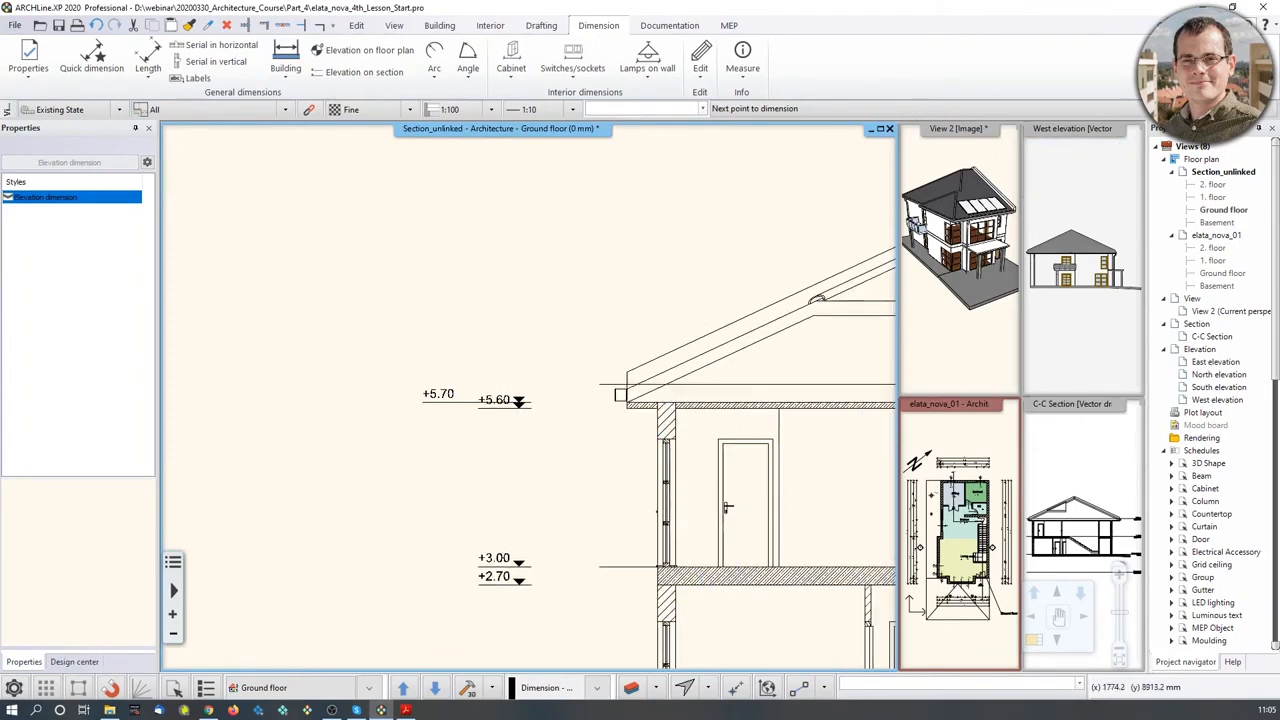
# Add an elevation mark for the outer roof ridge point and finish the elevation dimensioning.
pyautogui.scroll(3, 643, 355)
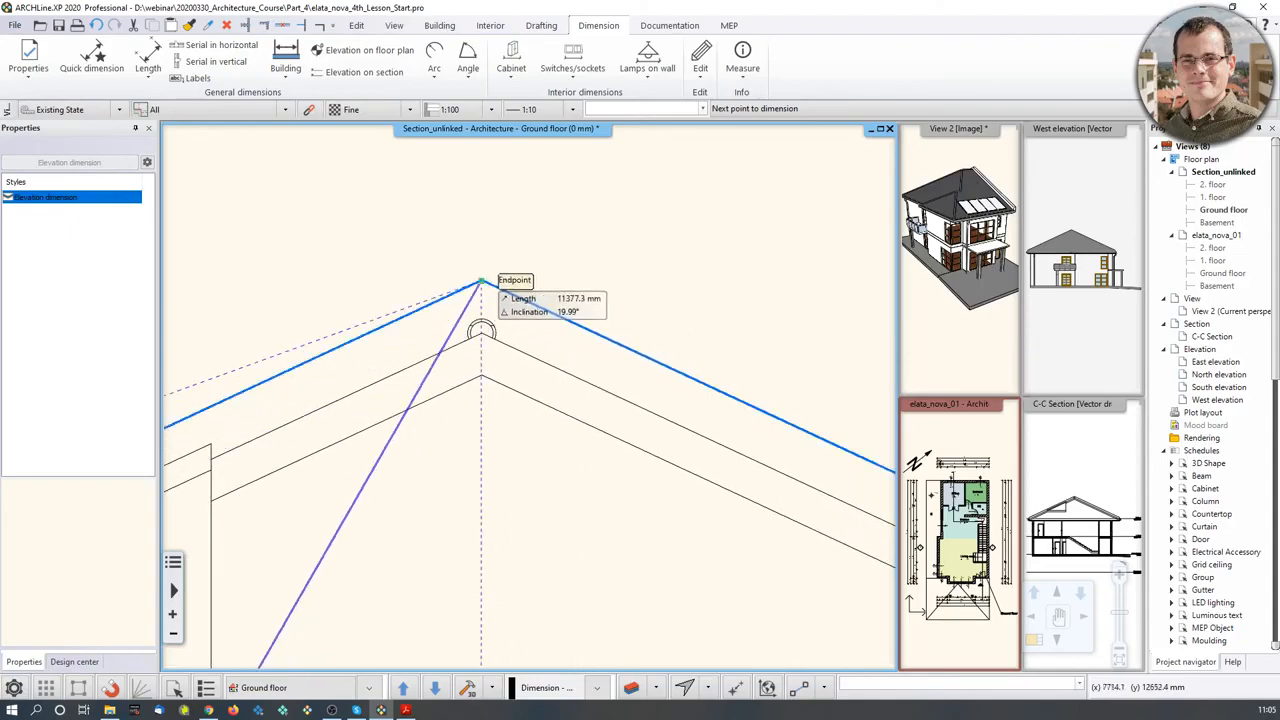
pyautogui.scroll(-3, 438, 394)
pyautogui.press('Return')
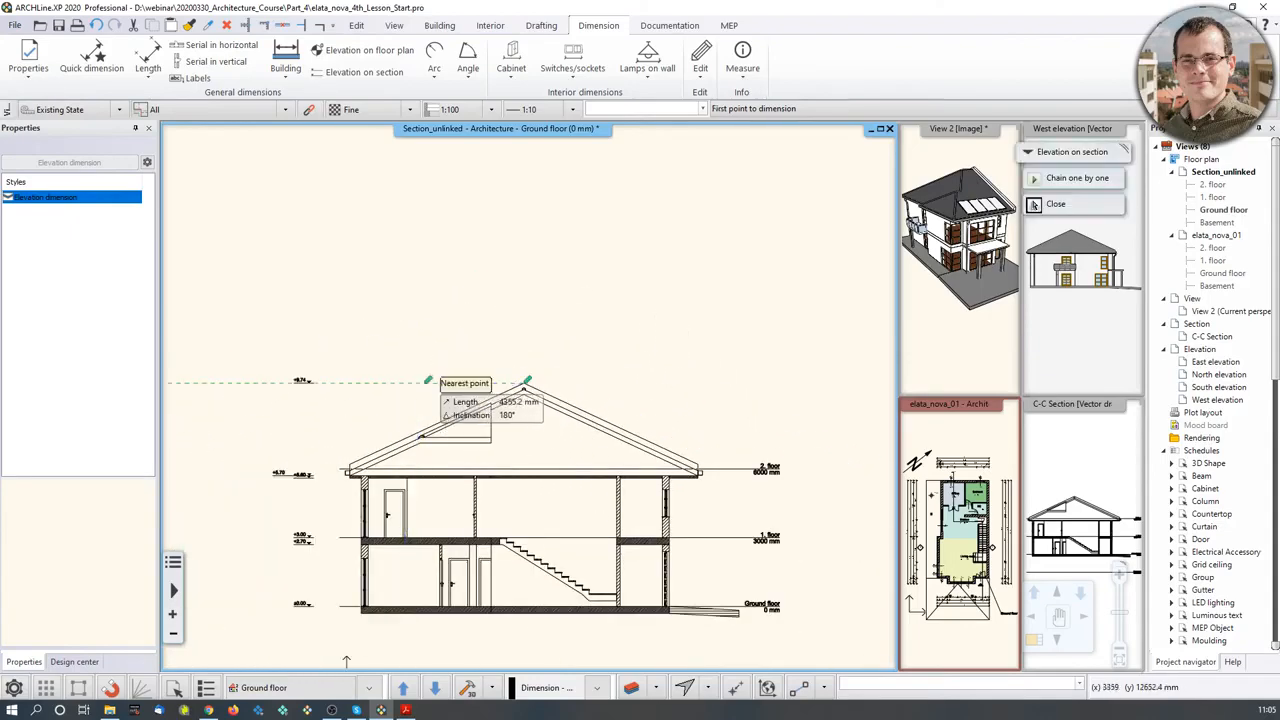
pyautogui.scroll(-2, 422, 445)
pyautogui.moveTo(418, 472); pyautogui.dragTo(573, 394, button='middle')
pyautogui.press('Escape')
# Start a Serial in horizontal dimension from the ground floor slab's outer top corner to the window sill's inner end, placed below the slab.
pyautogui.scroll(3, 444, 376)
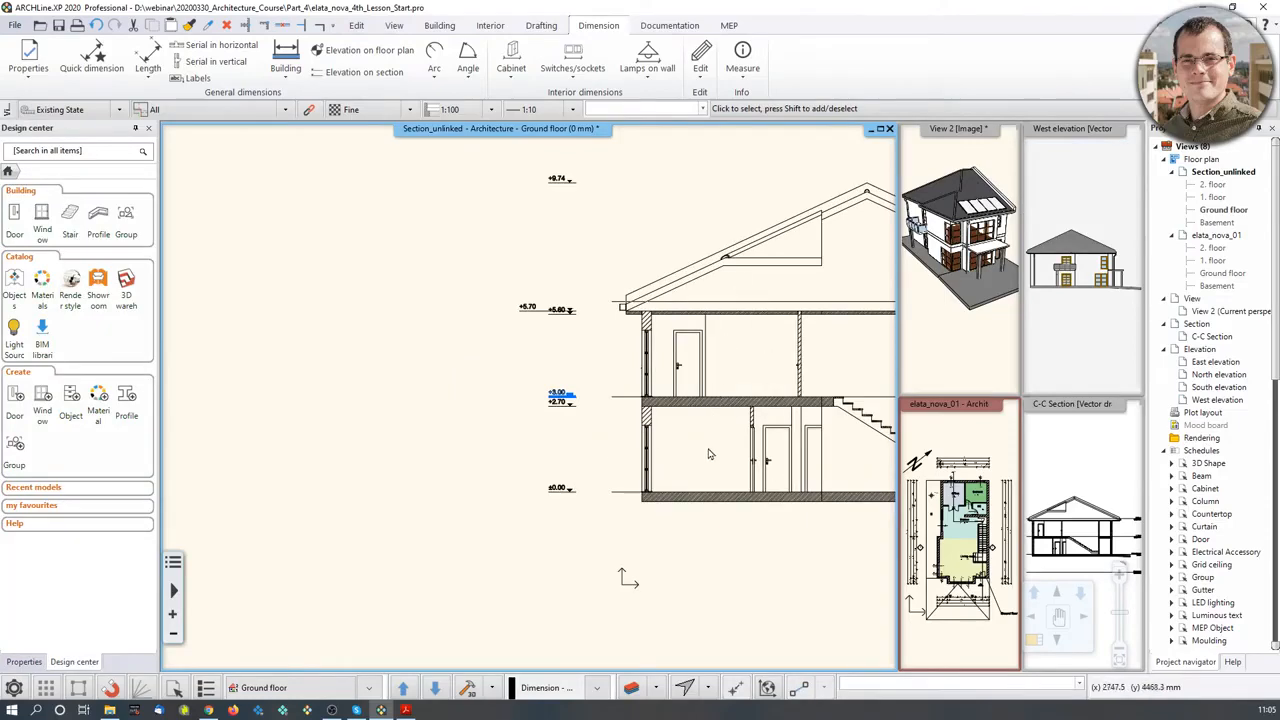
pyautogui.scroll(3, 652, 490)
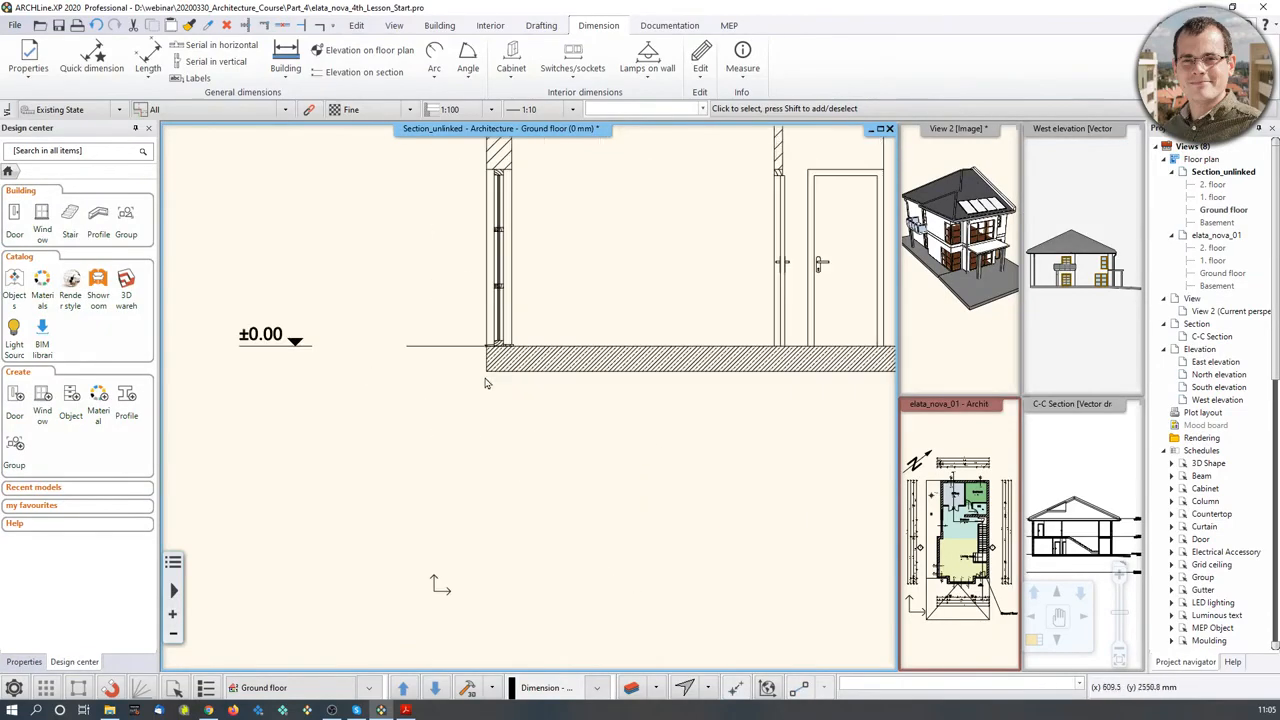
pyautogui.moveTo(530, 343); pyautogui.dragTo(480, 448, button='middle')
pyautogui.moveTo(689, 404); pyautogui.dragTo(503, 421, button='middle')
pyautogui.scroll(-1, 486, 426)
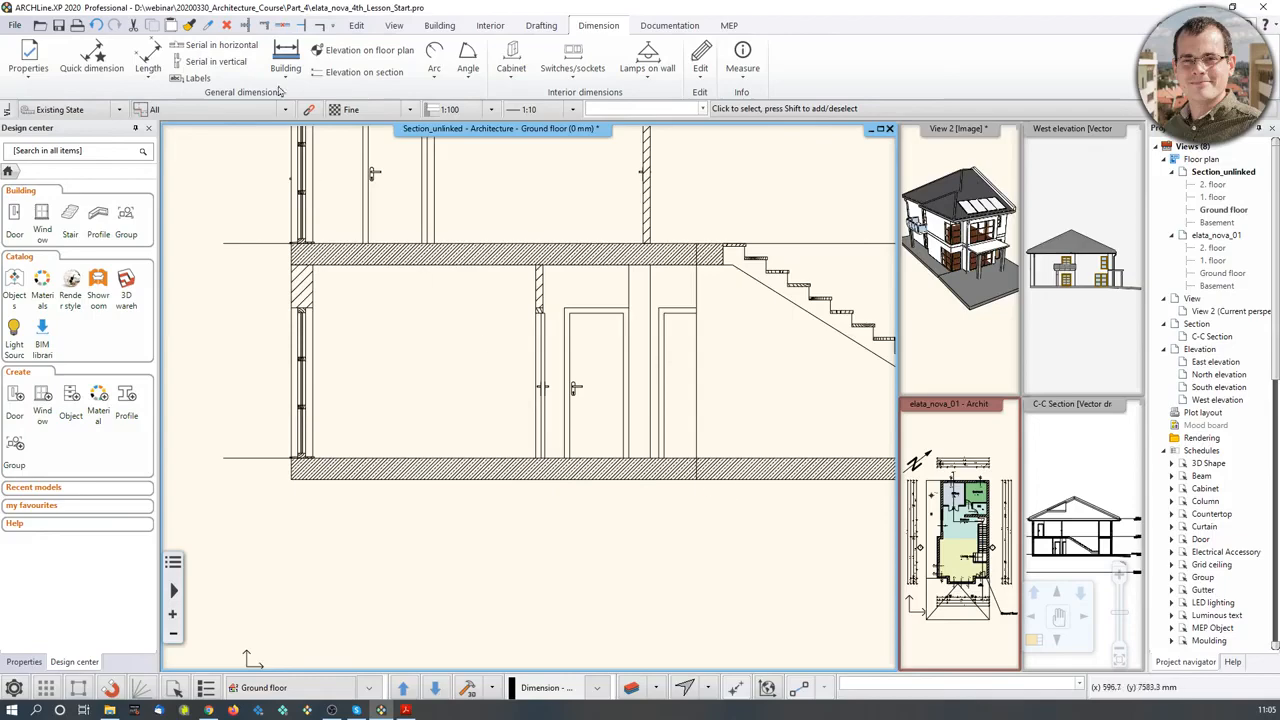
pyautogui.click(240, 50)
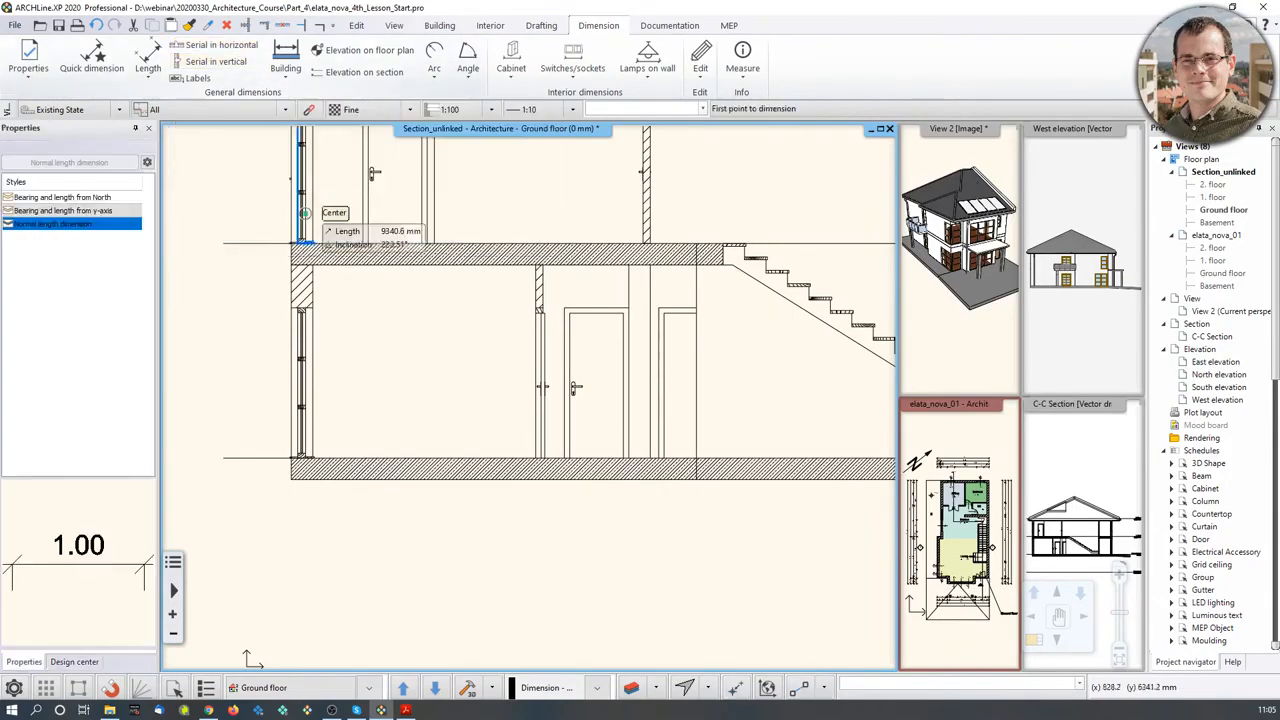
pyautogui.scroll(3, 357, 363)
pyautogui.scroll(2, 524, 413)
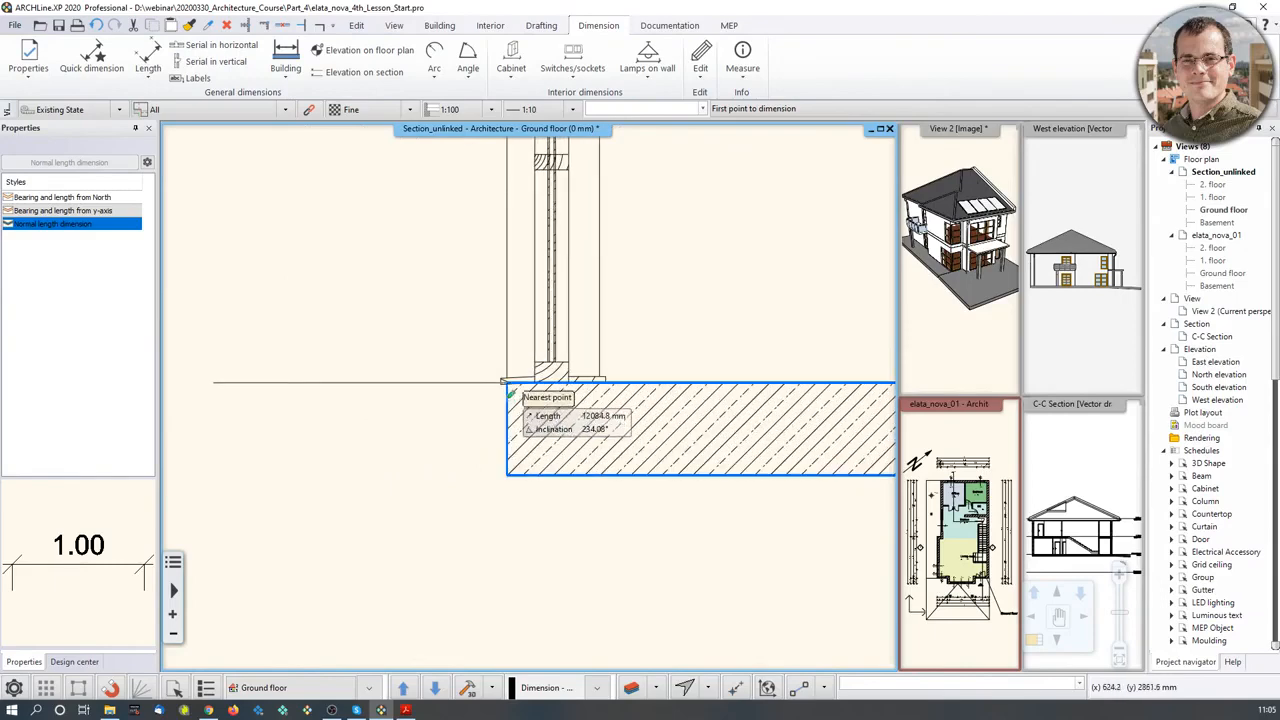
pyautogui.moveTo(548, 222); pyautogui.dragTo(517, 488, button='middle')
pyautogui.scroll(-3, 519, 474)
pyautogui.scroll(2, 508, 513)
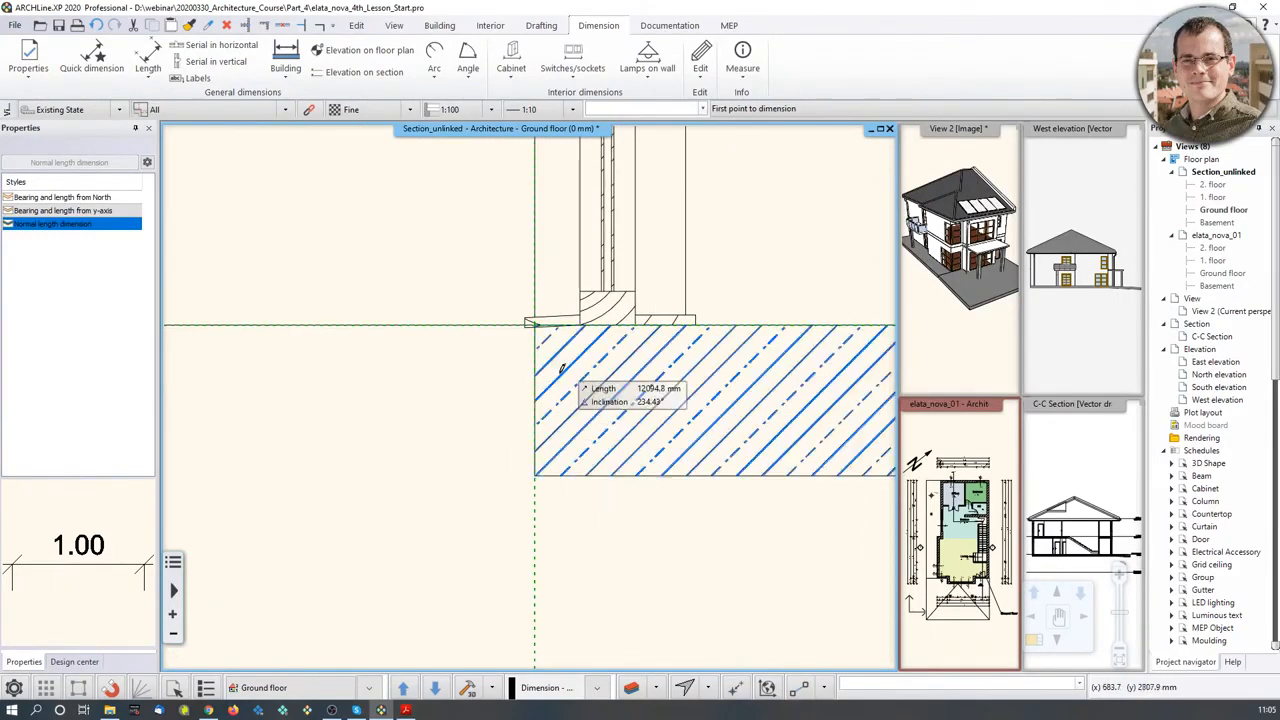
pyautogui.click(535, 325)
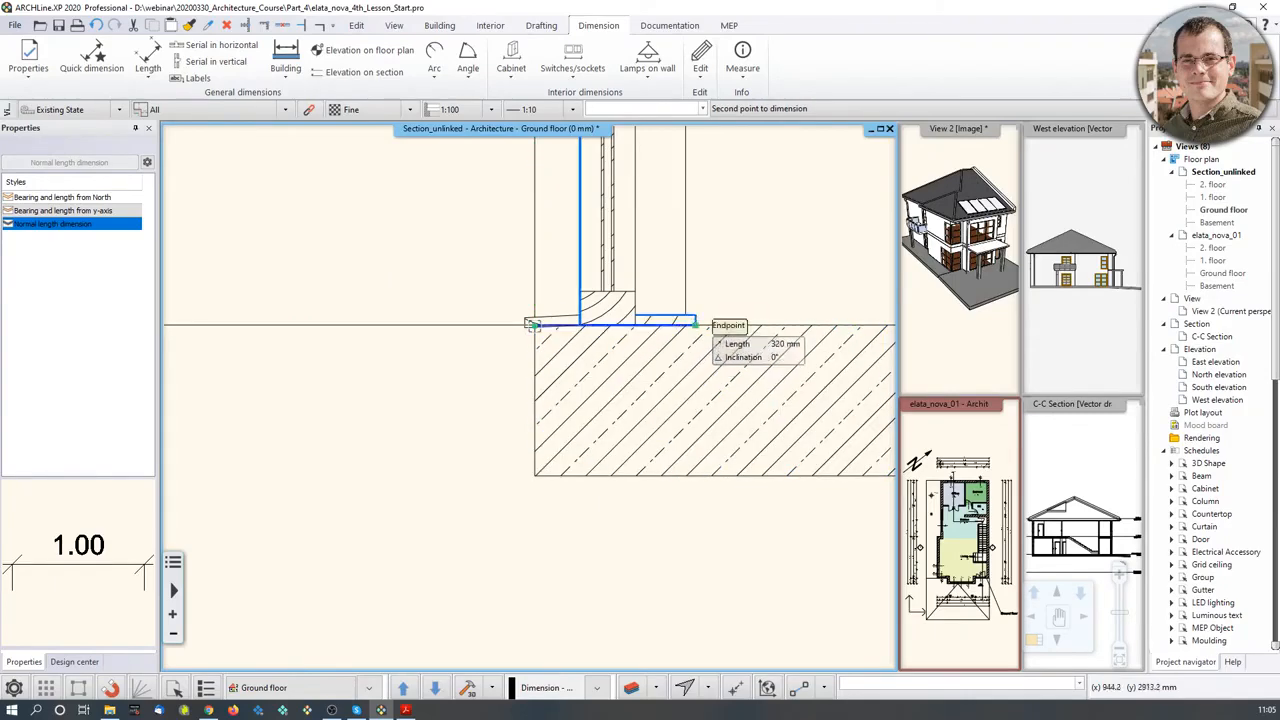
pyautogui.click(697, 325)
pyautogui.scroll(-2, 625, 535)
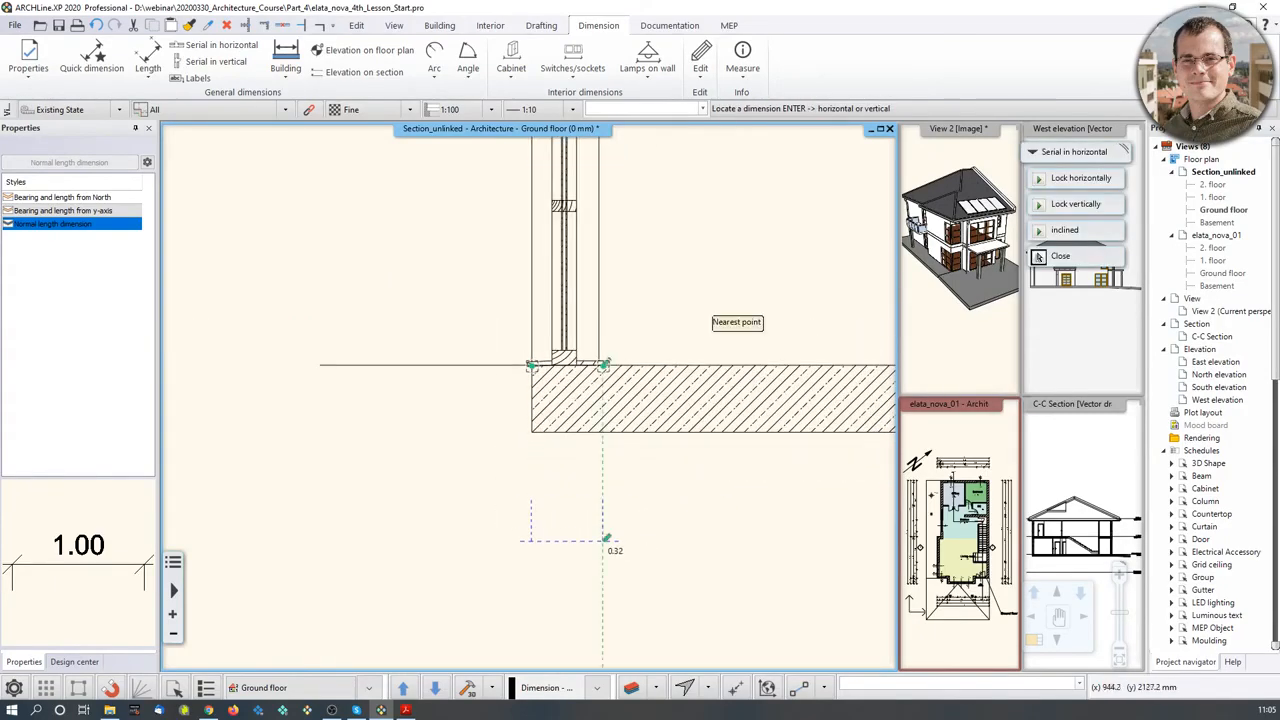
pyautogui.click(686, 537)
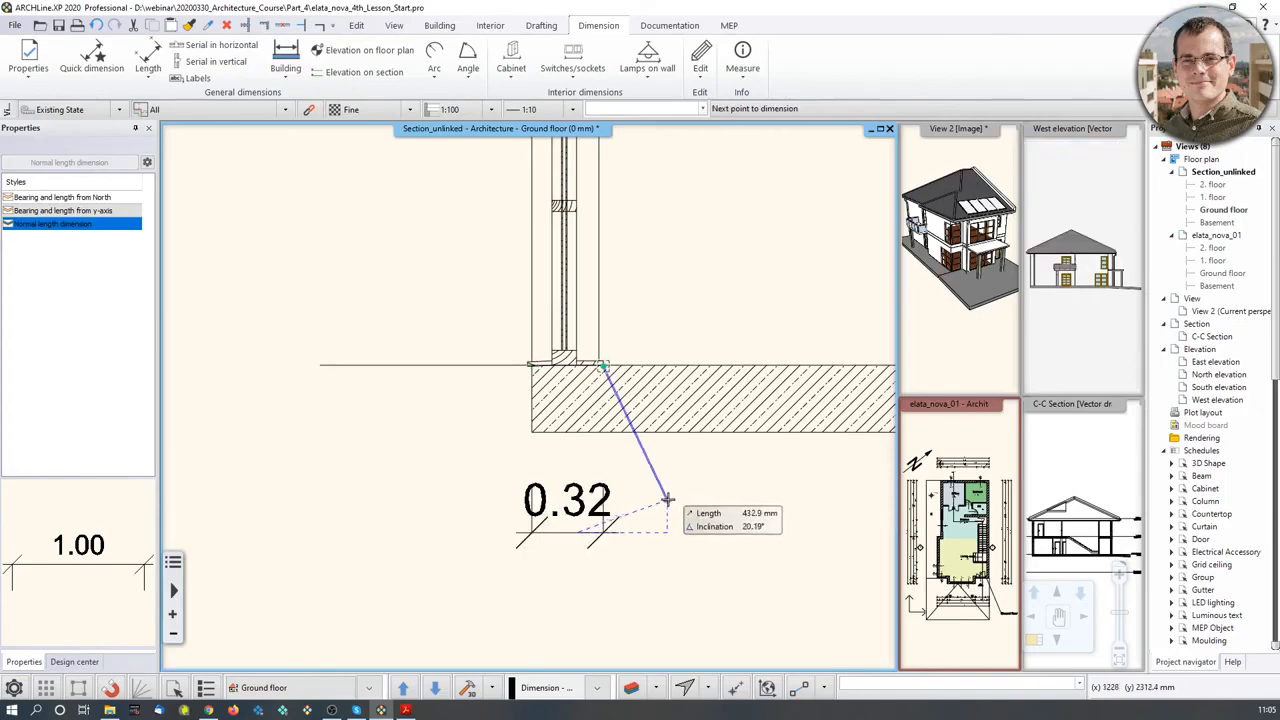
# Continue the horizontal dimension chain to both faces of the first interior partition, placing the thickness text below the dimension line.
pyautogui.scroll(-3, 667, 502)
pyautogui.moveTo(802, 440); pyautogui.dragTo(720, 444, button='middle')
pyautogui.scroll(3, 706, 386)
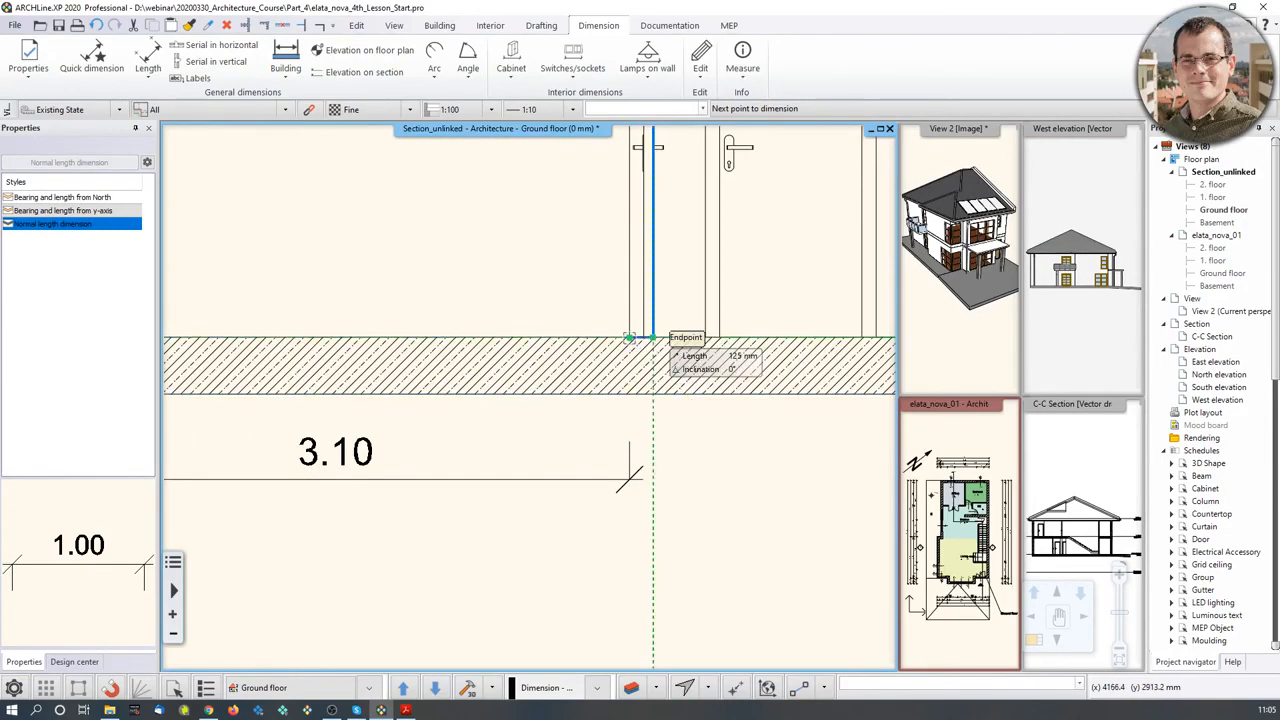
pyautogui.click(653, 338)
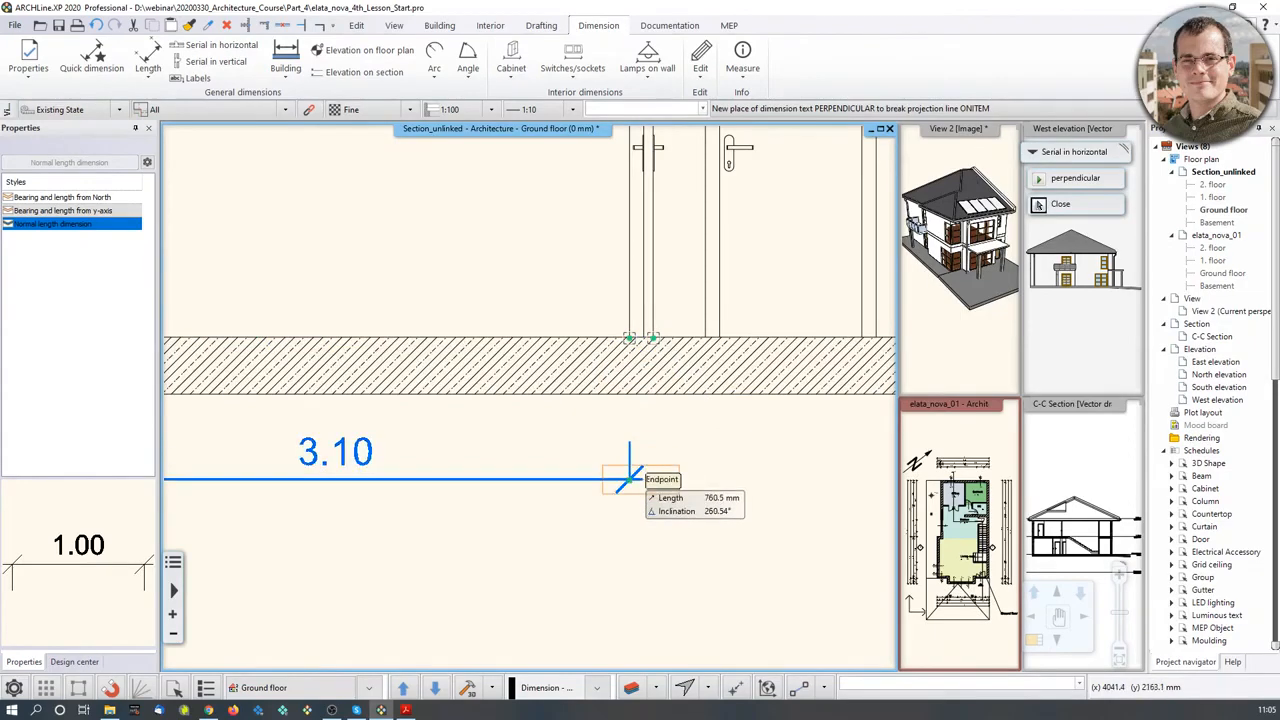
pyautogui.click(639, 544)
# Extend the horizontal dimension chain to the vertical line past the doors and to the near face of the wall behind the stair.
pyautogui.scroll(-3, 706, 420)
pyautogui.moveTo(729, 428); pyautogui.dragTo(539, 484, button='middle')
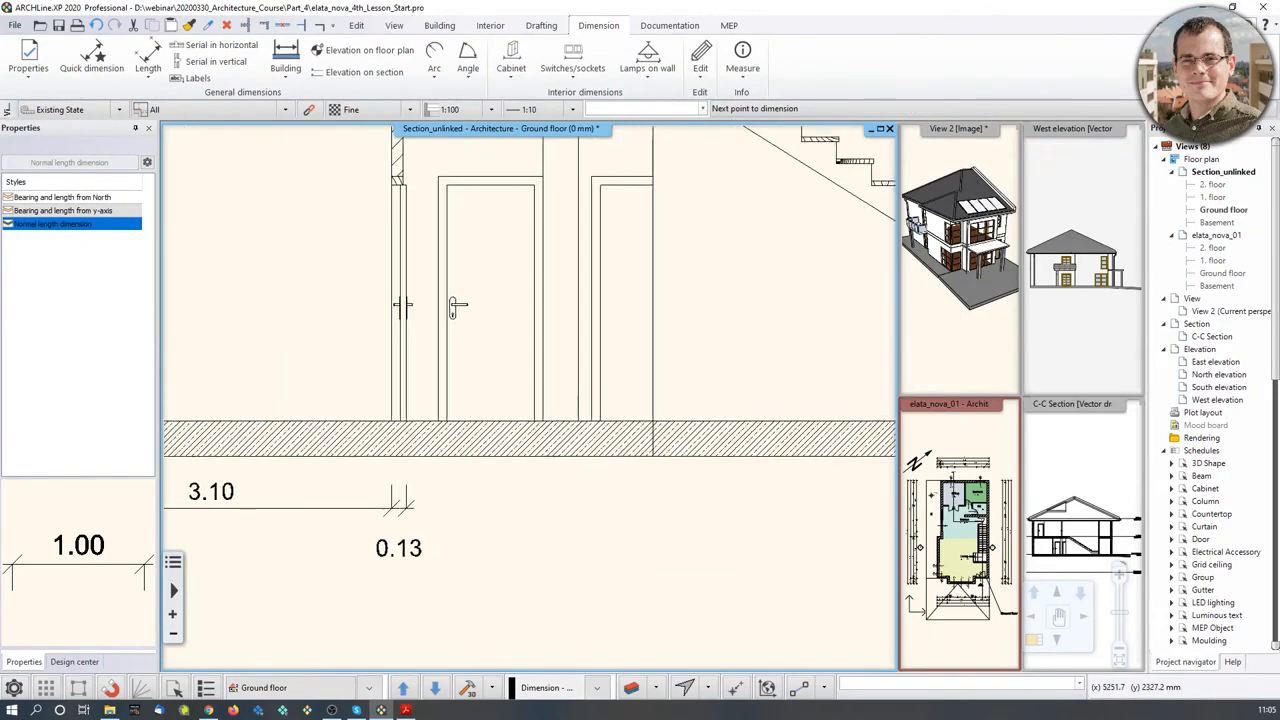
pyautogui.click(659, 421)
pyautogui.scroll(-2, 700, 415)
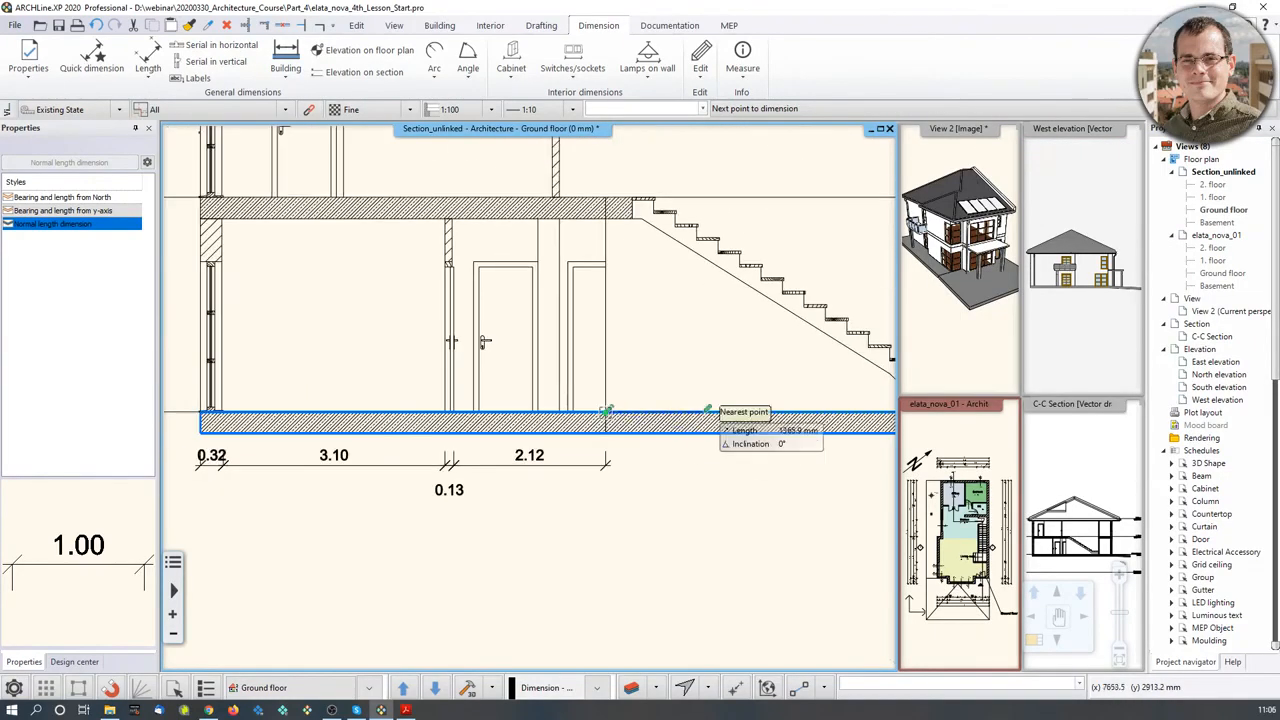
pyautogui.moveTo(700, 540); pyautogui.dragTo(520, 565, button='middle')
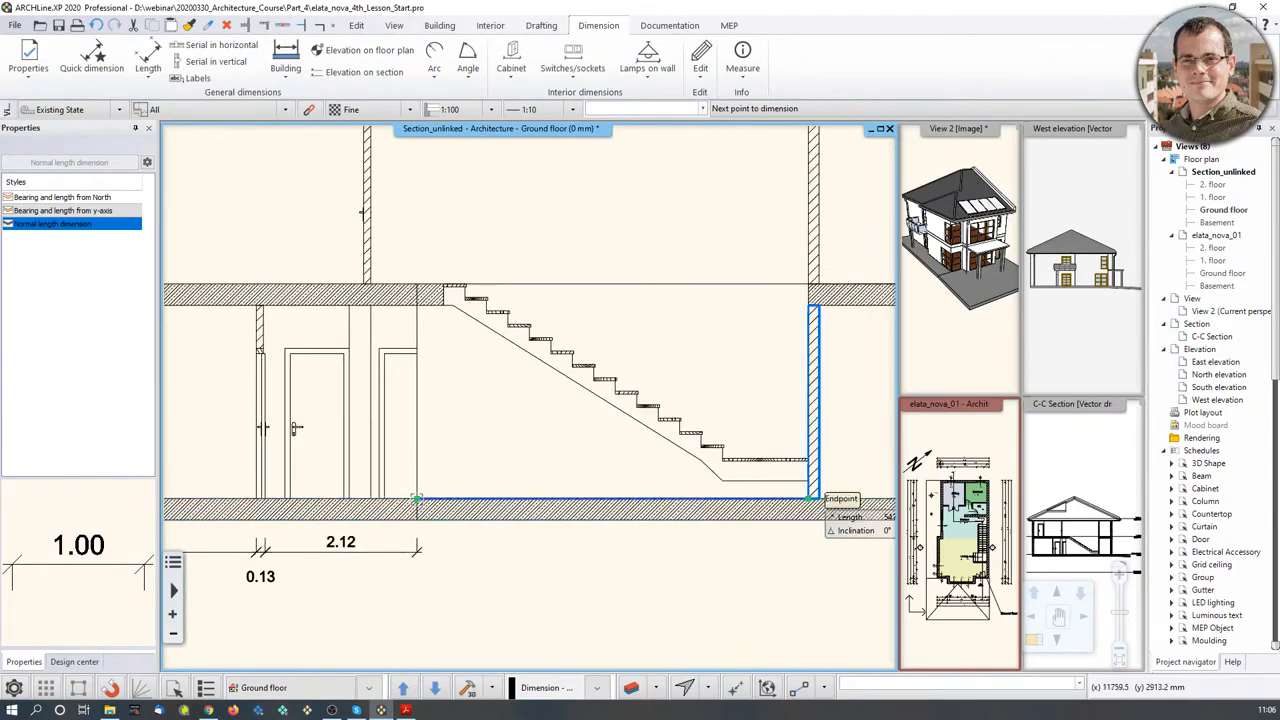
pyautogui.click(809, 304)
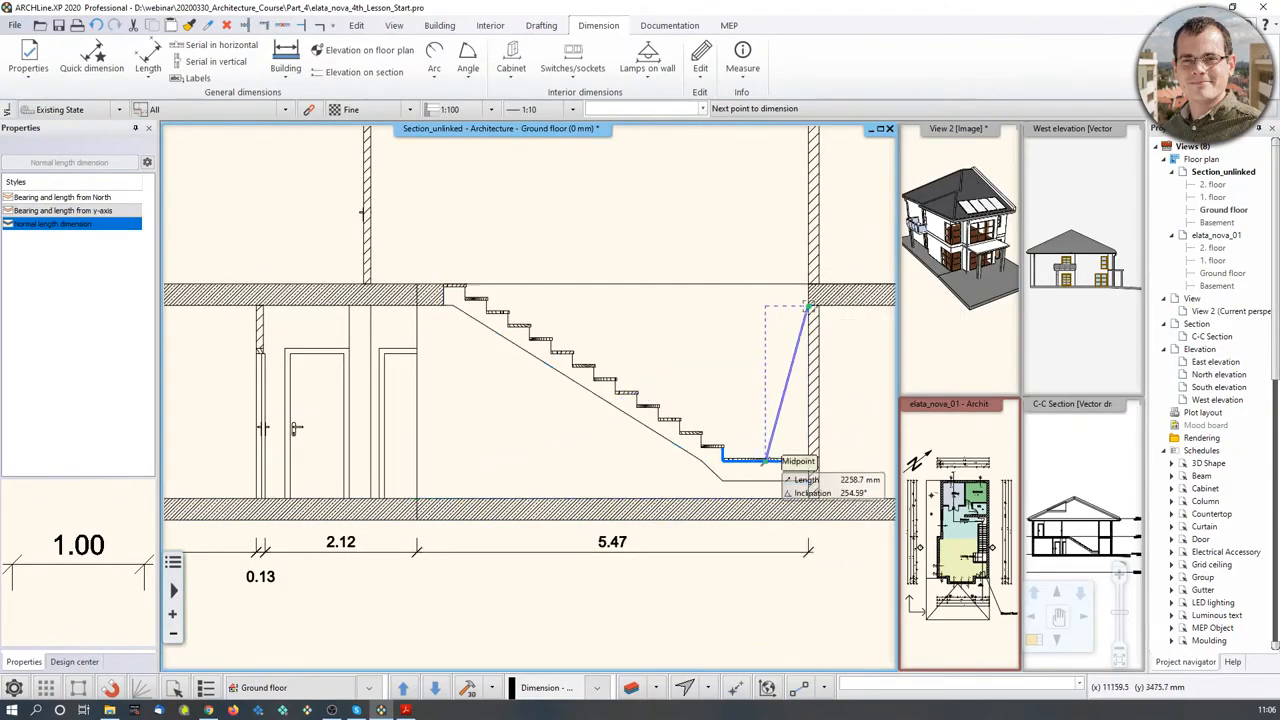
# Dimension the thickness of the interior wall behind the stair, placing its text below the dimension line.
pyautogui.moveTo(765, 457); pyautogui.dragTo(361, 476, button='middle')
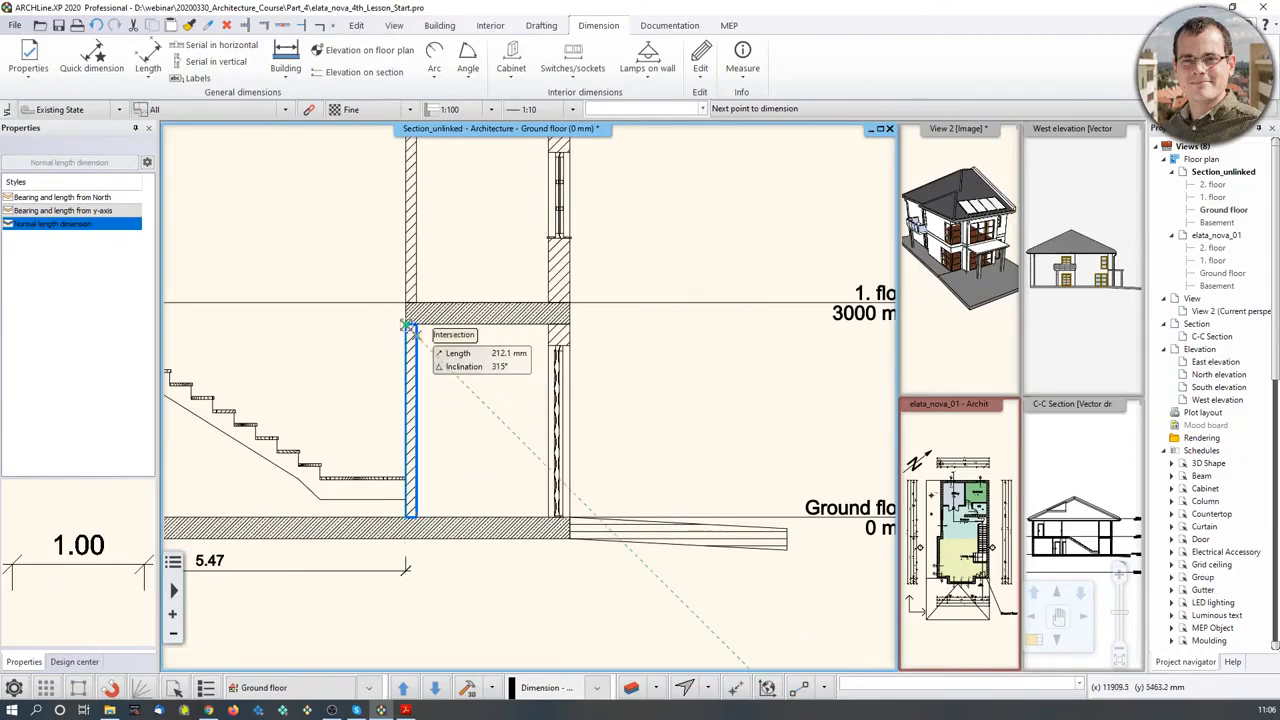
pyautogui.click(410, 327)
pyautogui.scroll(2, 410, 327)
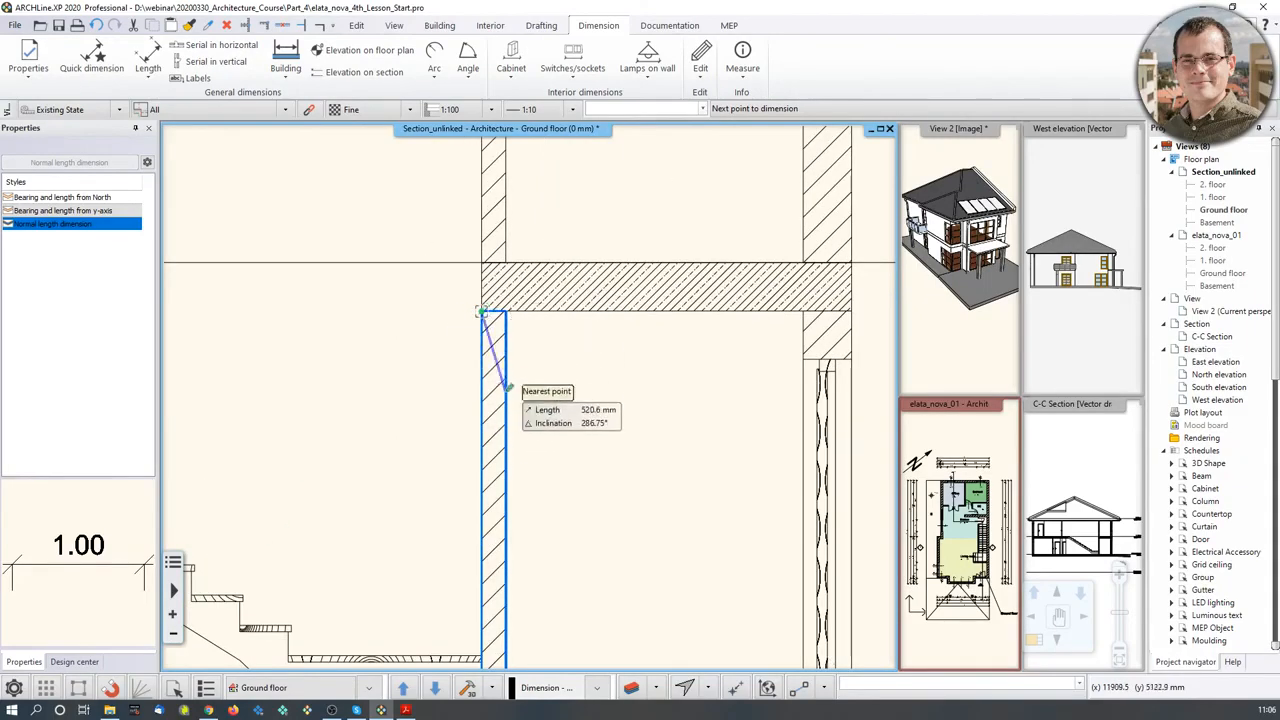
pyautogui.click(508, 387)
pyautogui.scroll(-3, 502, 520)
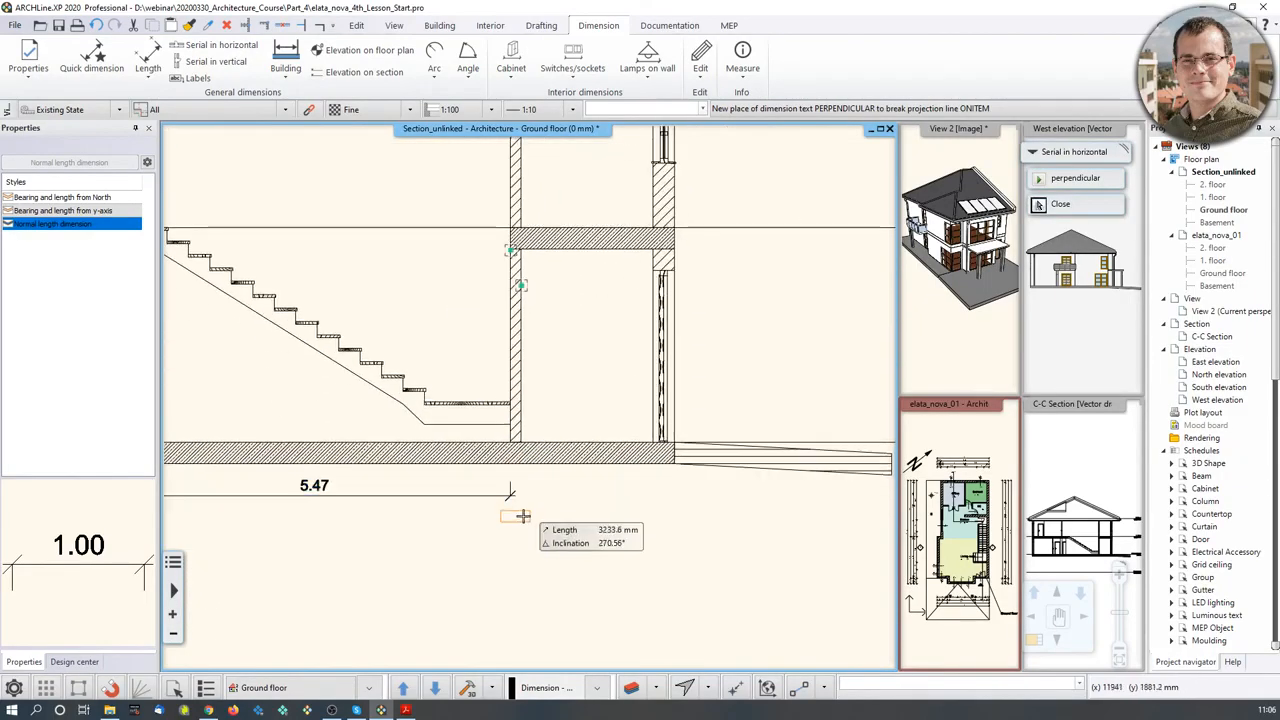
pyautogui.click(522, 515)
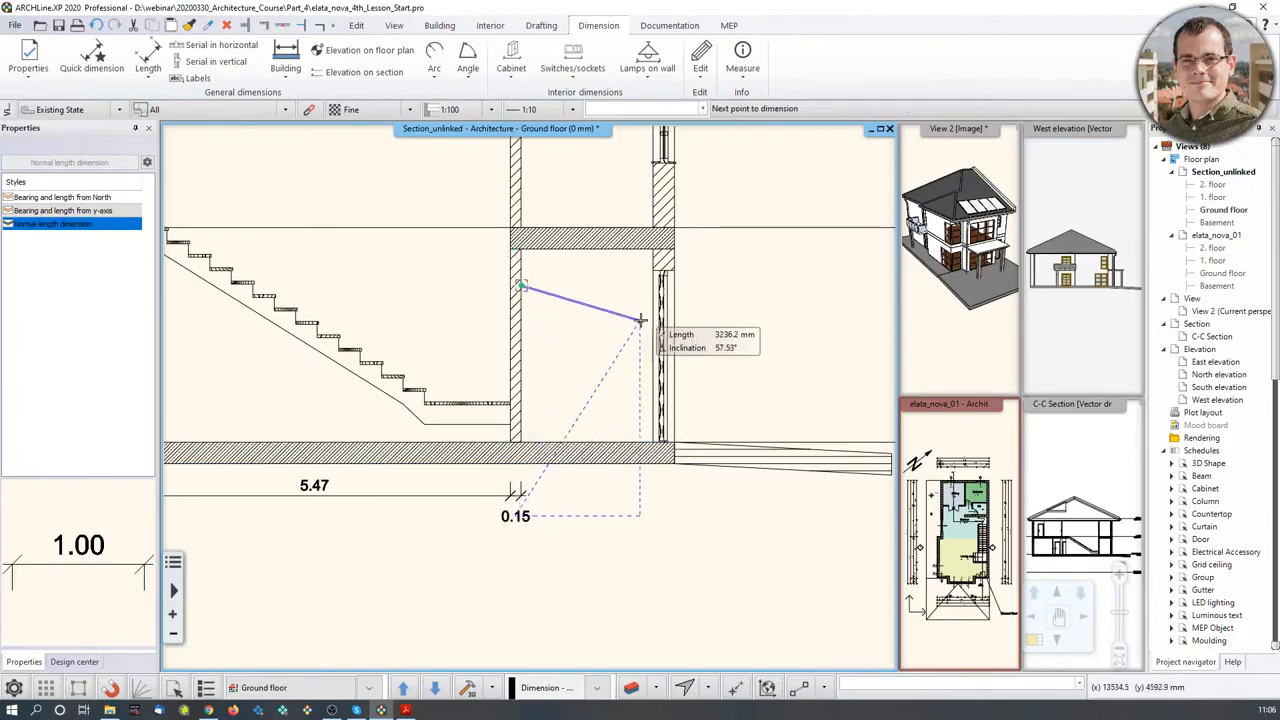
# Dimension to the inner and outer faces of the far exterior wall, place the thickness text below the line, and finish the chain.
pyautogui.click(654, 261)
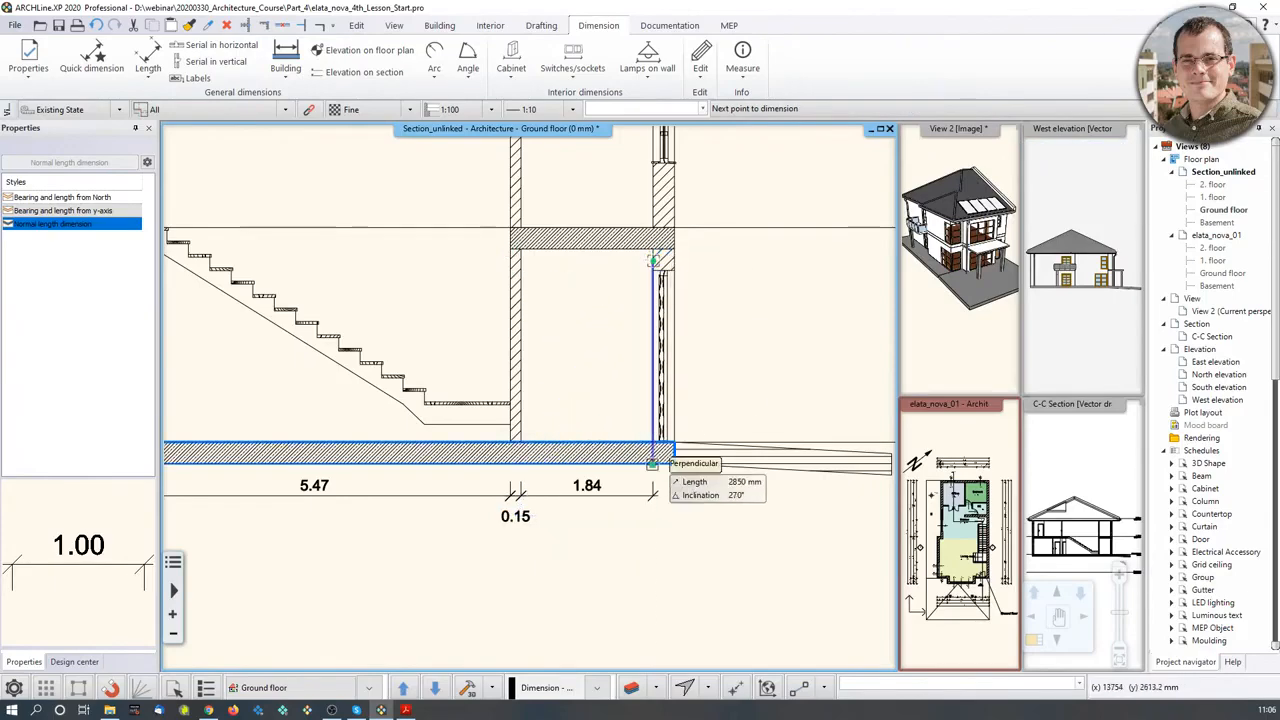
pyautogui.scroll(3, 600, 420)
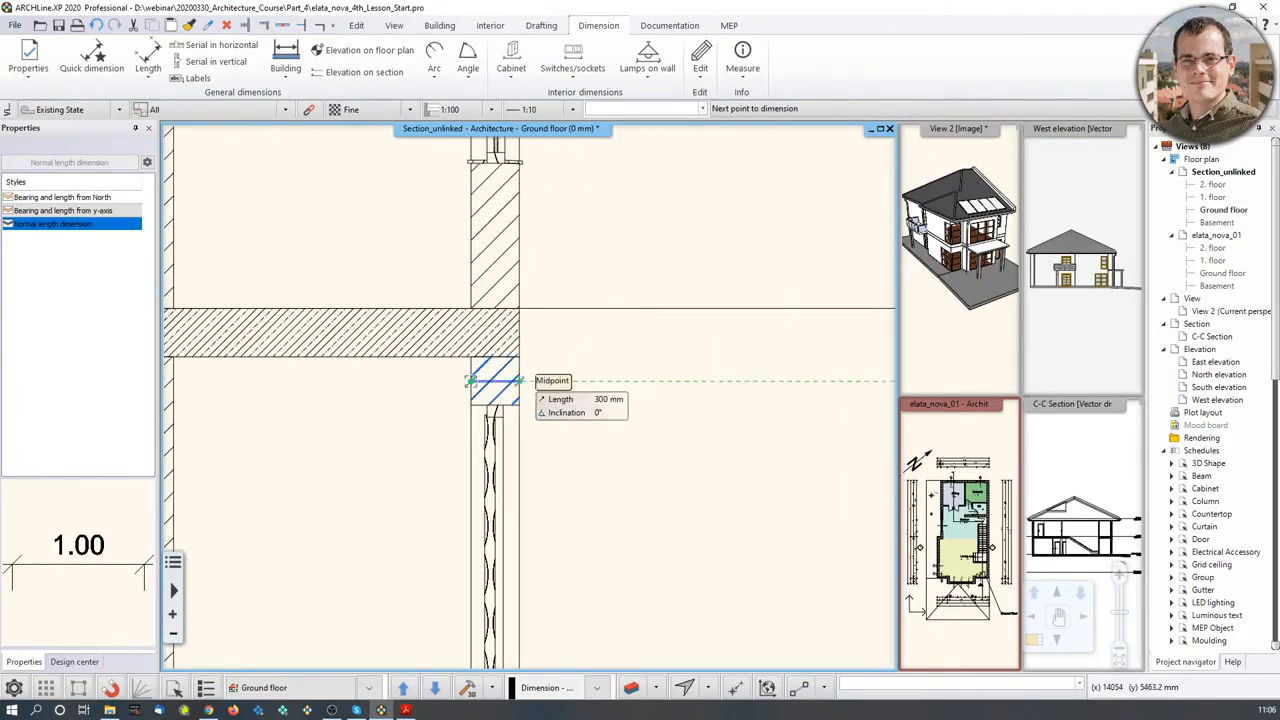
pyautogui.click(519, 381)
pyautogui.scroll(-3, 568, 430)
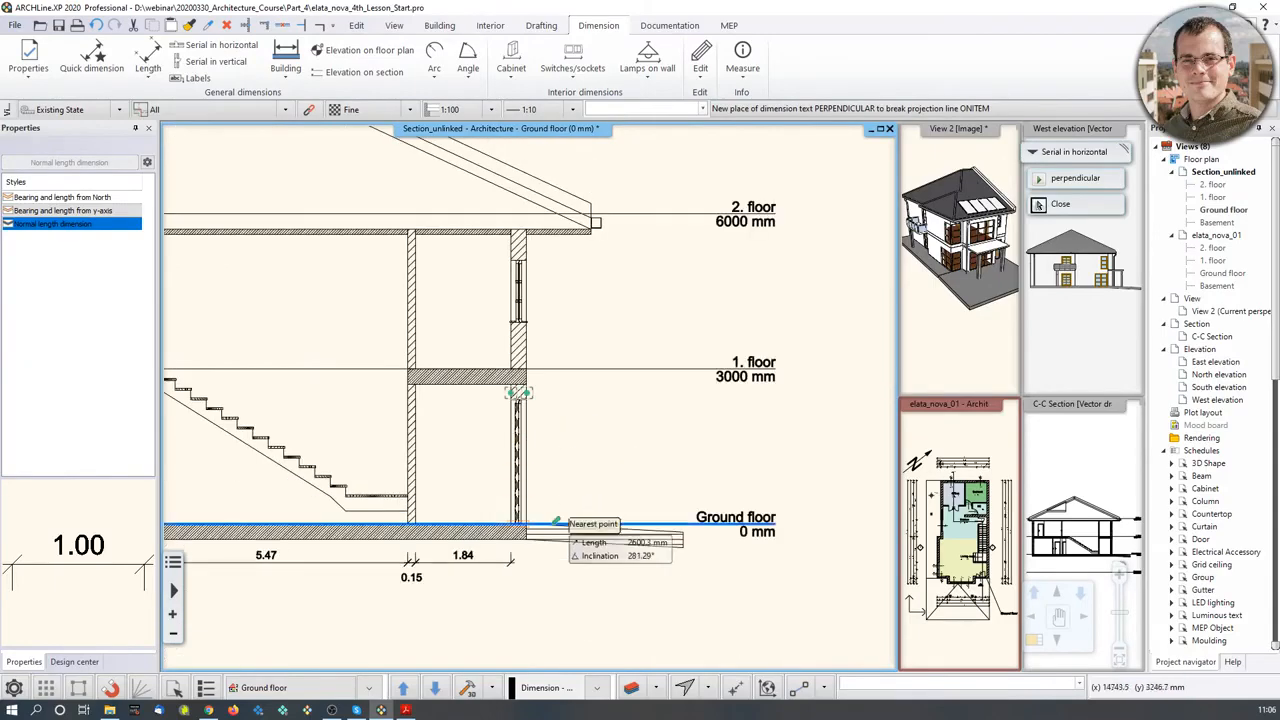
pyautogui.click(518, 578)
pyautogui.press('Escape')
pyautogui.scroll(-4, 580, 558)
pyautogui.press('Escape')
pyautogui.moveTo(512, 503); pyautogui.dragTo(650, 546, button='middle')
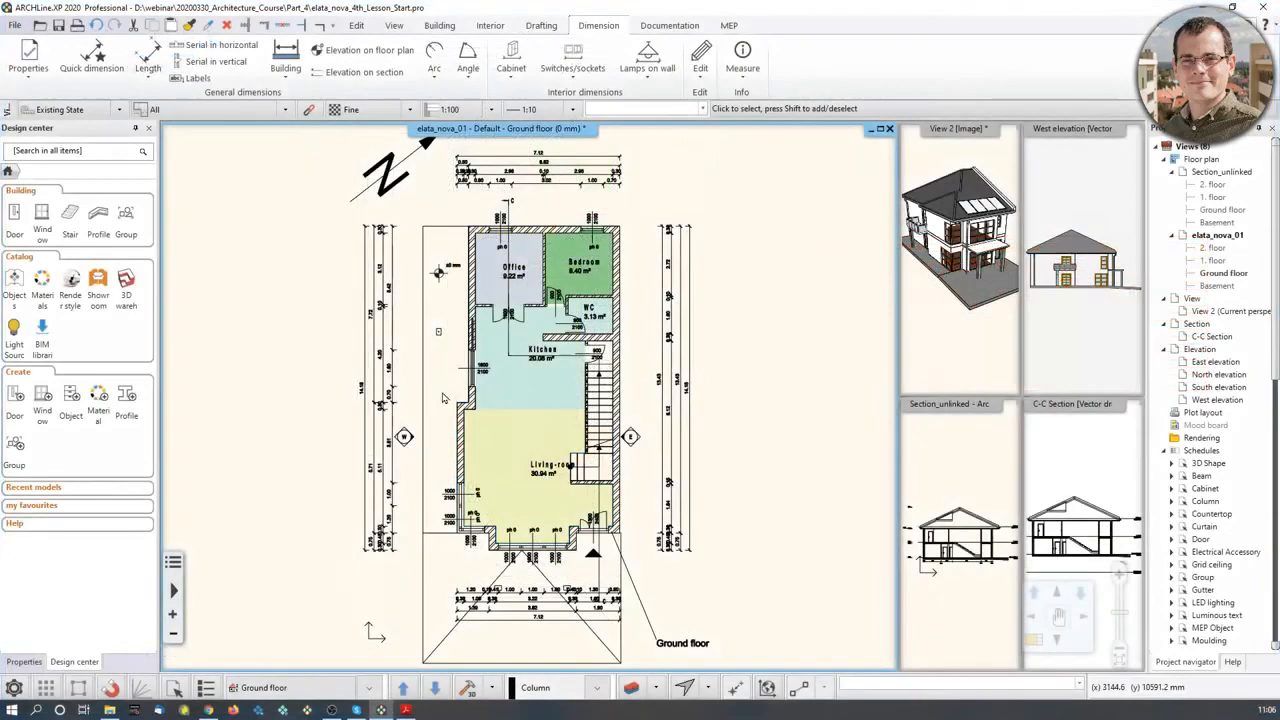
pyautogui.click(522, 445)
pyautogui.scroll(3, 522, 445)
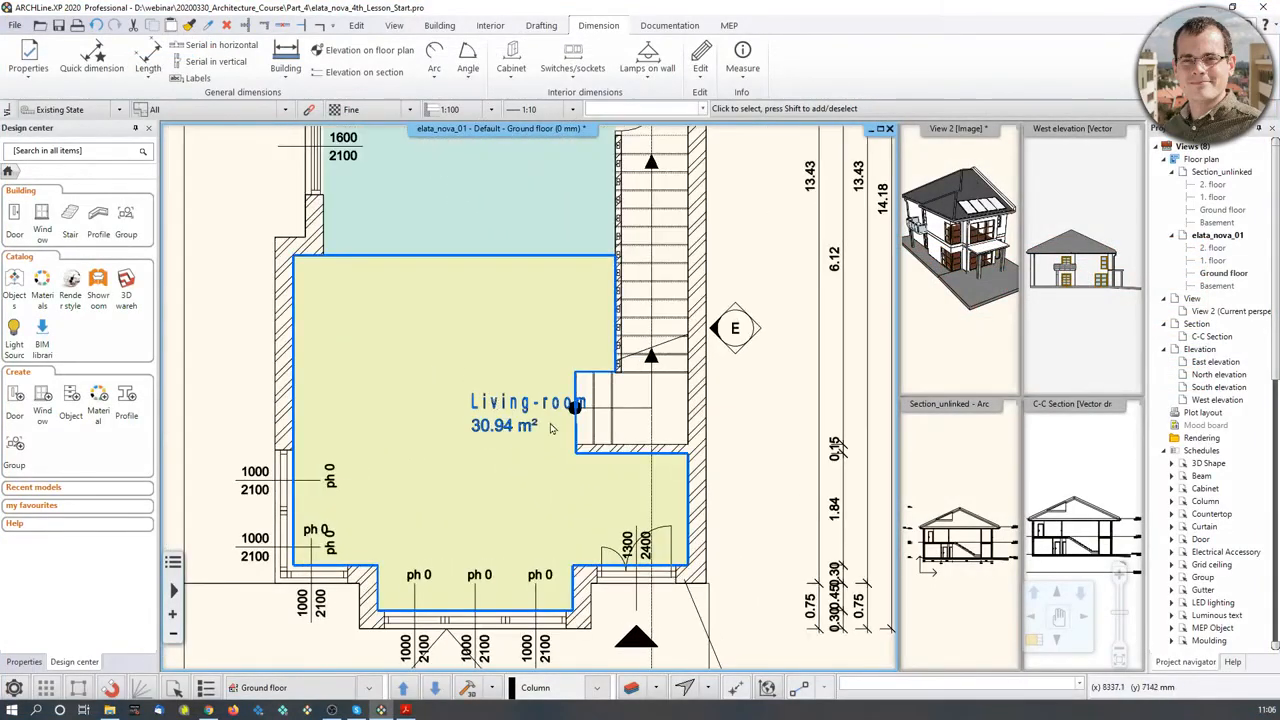
pyautogui.scroll(-3, 546, 403)
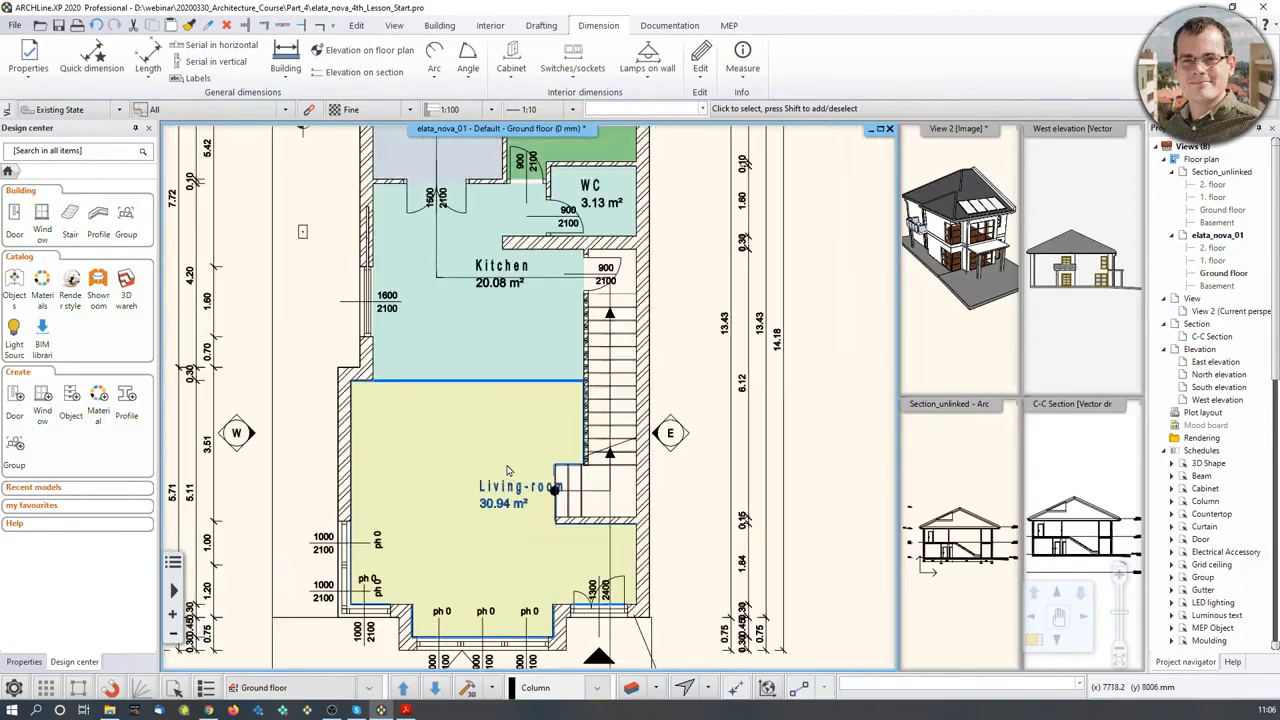
pyautogui.scroll(-2, 509, 397)
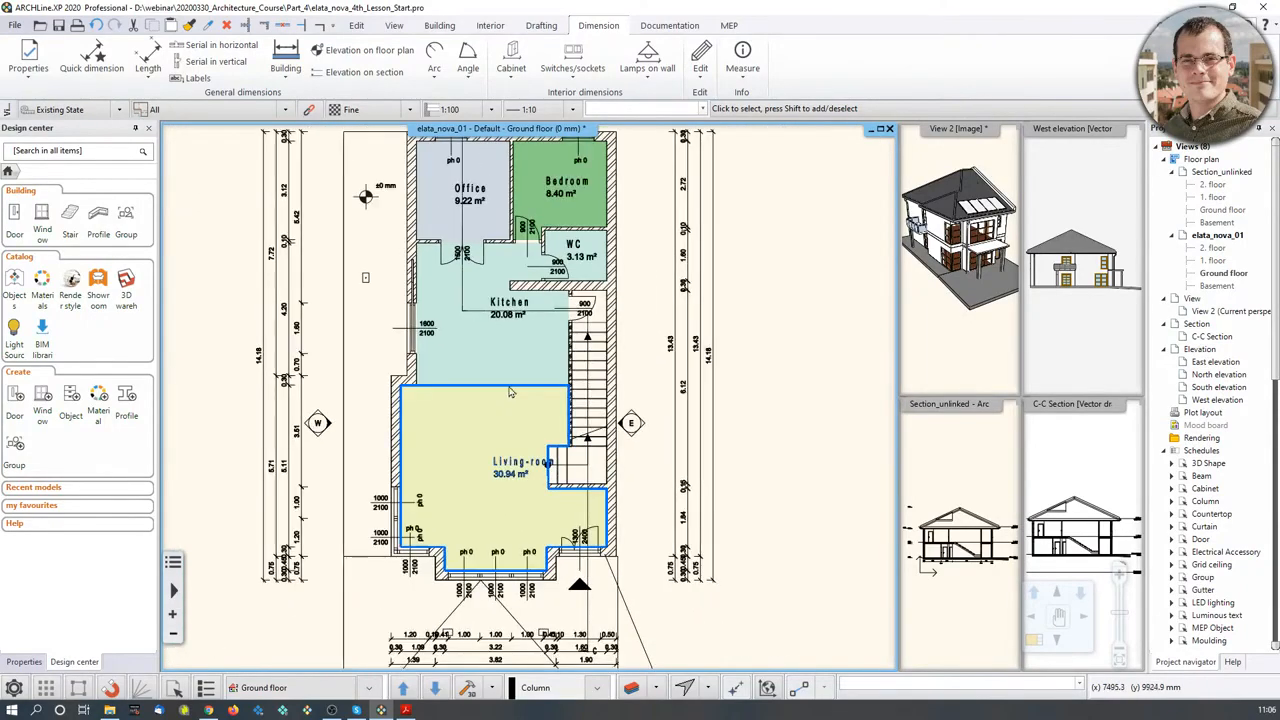
pyautogui.click(450, 425)
pyautogui.scroll(-1, 451, 426)
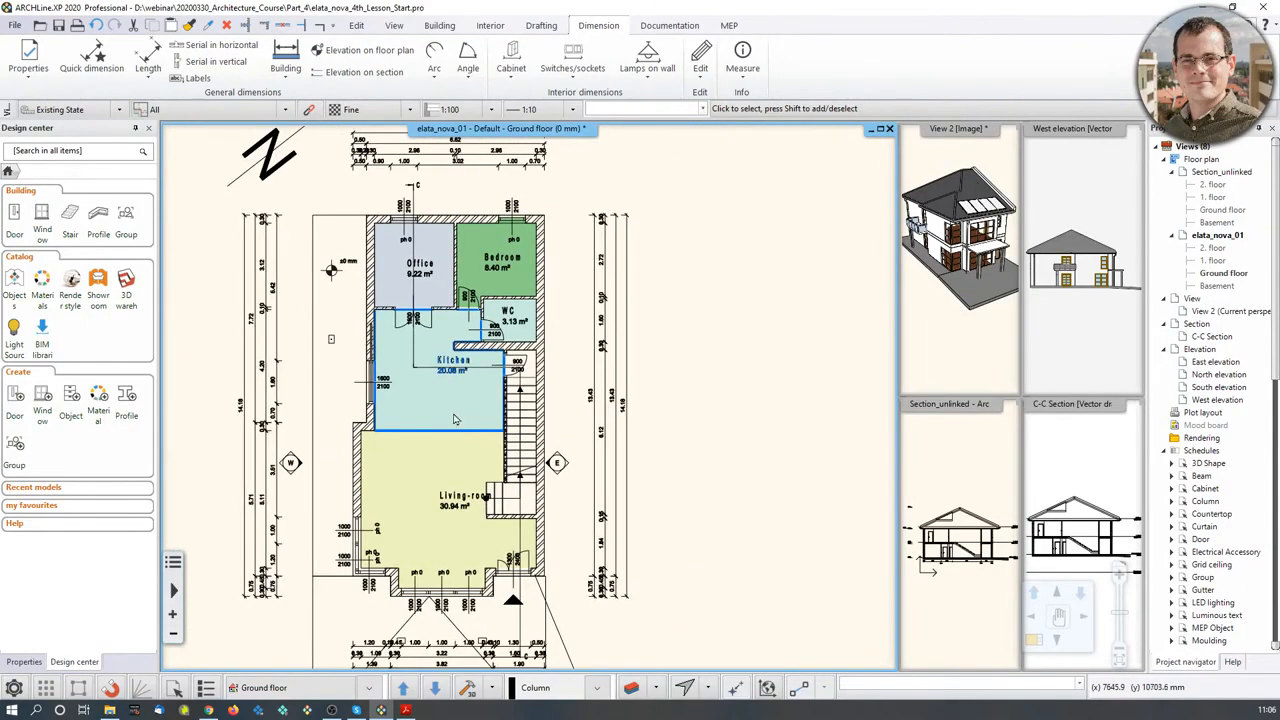
# Start placing a schedule and choose the Door type under the Architectural elements discipline.
pyautogui.click(650, 27)
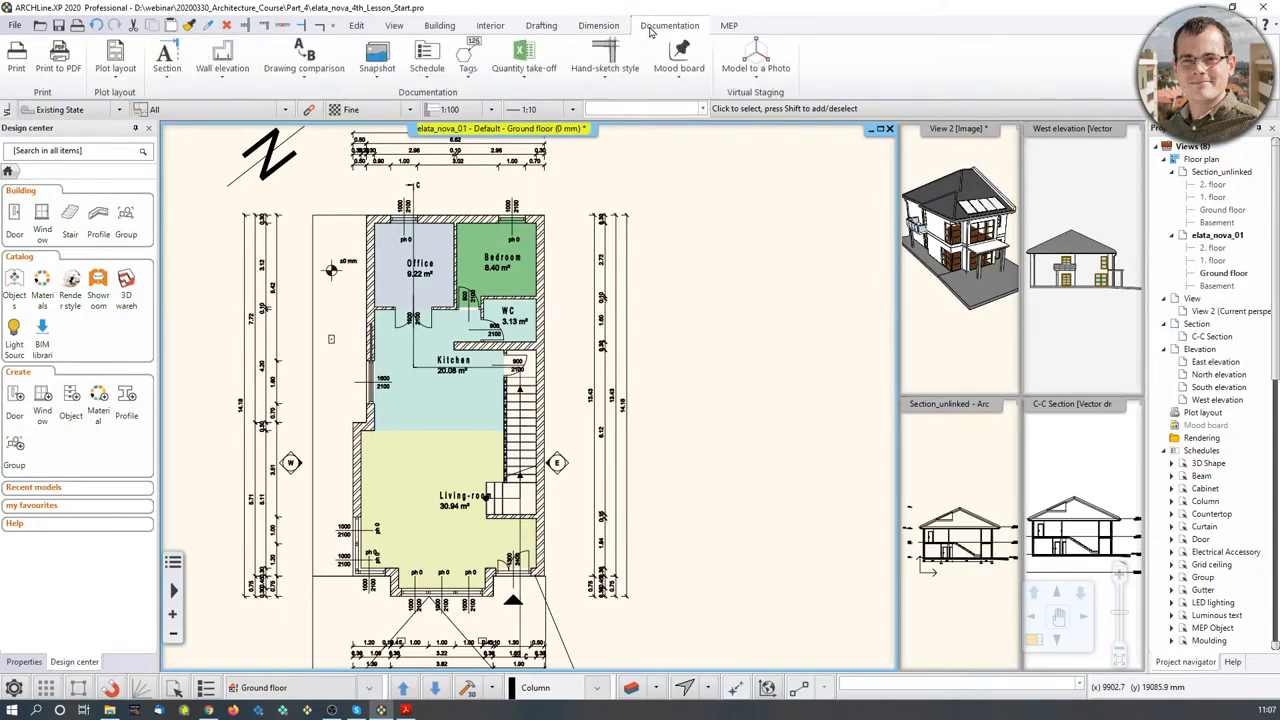
pyautogui.click(433, 80)
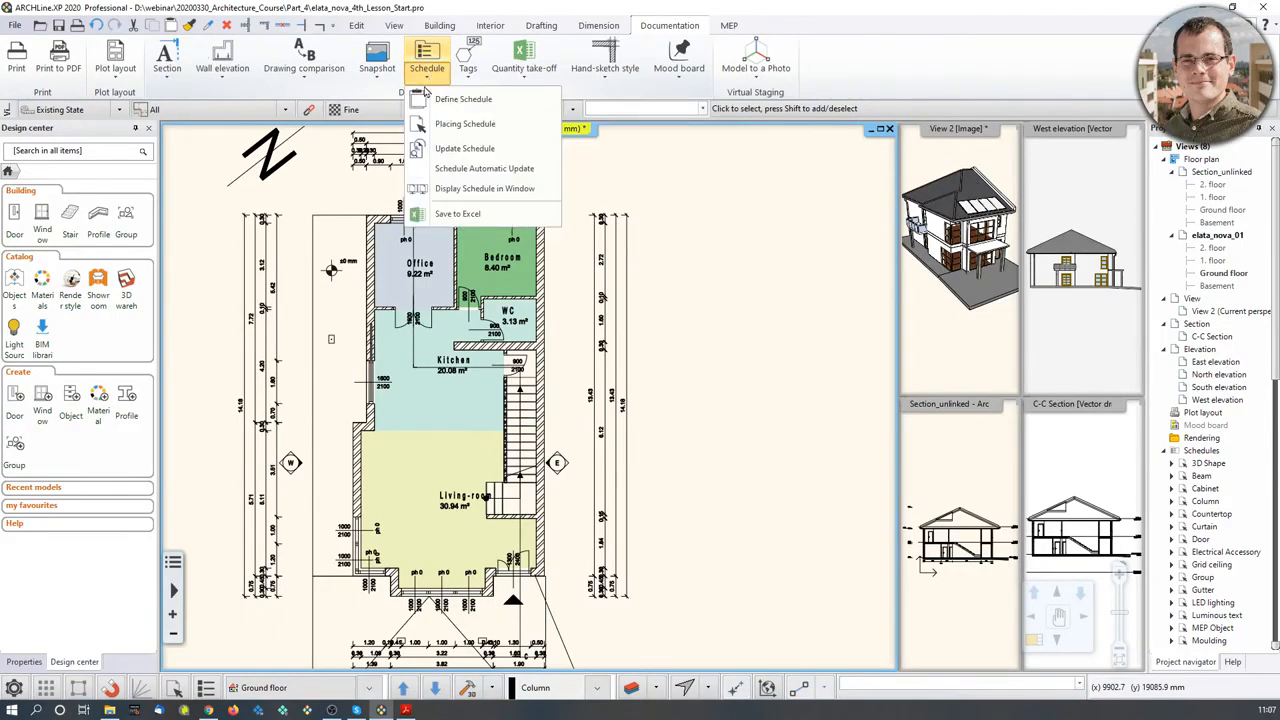
pyautogui.click(456, 127)
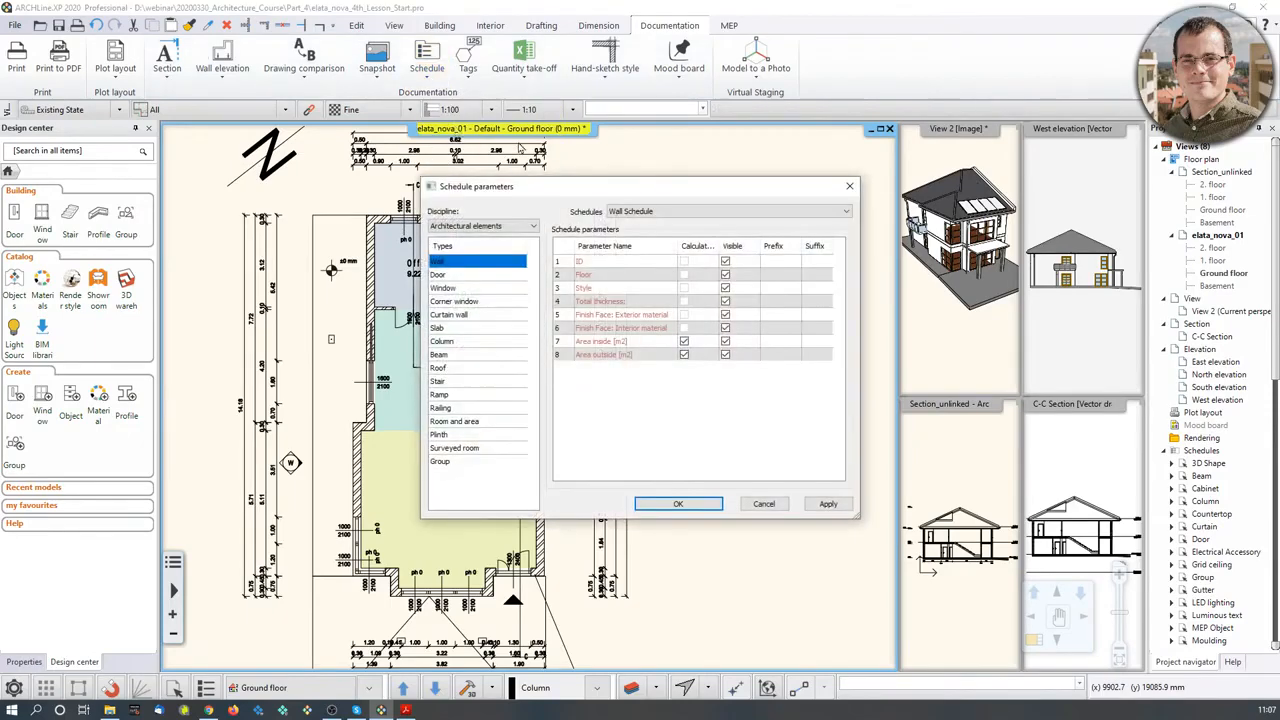
pyautogui.moveTo(537, 191); pyautogui.dragTo(768, 212)
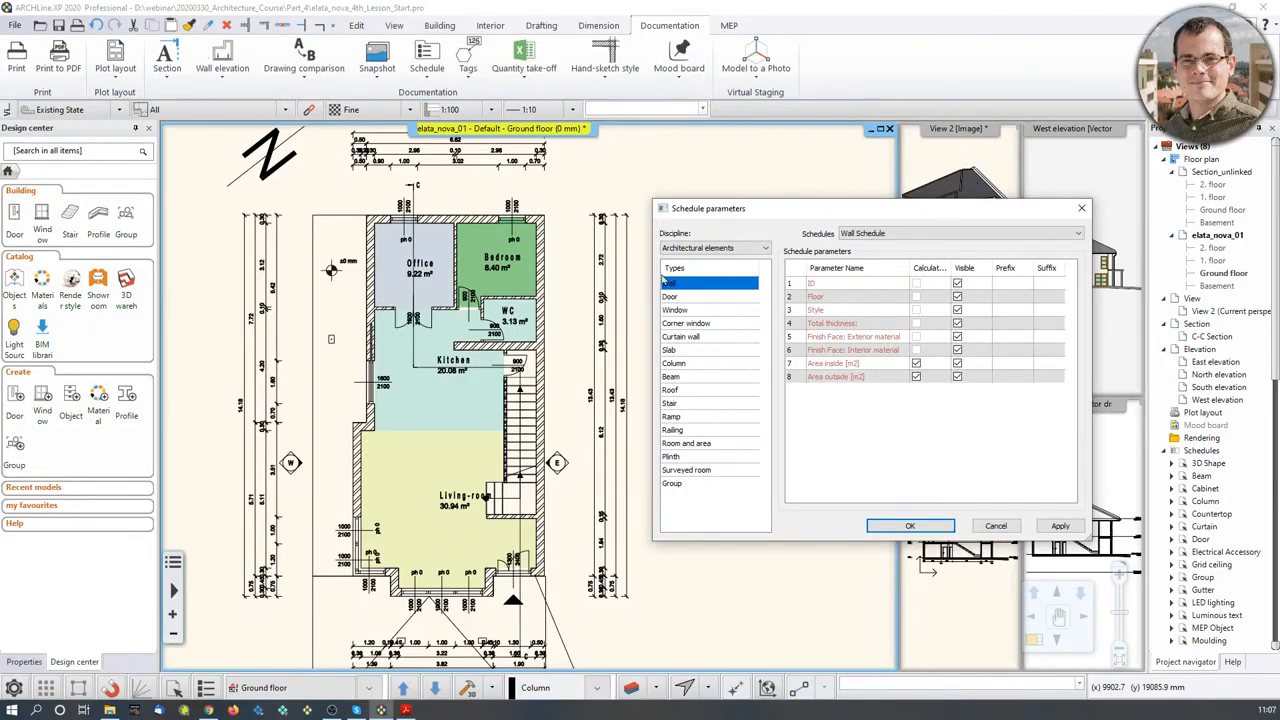
pyautogui.click(711, 248)
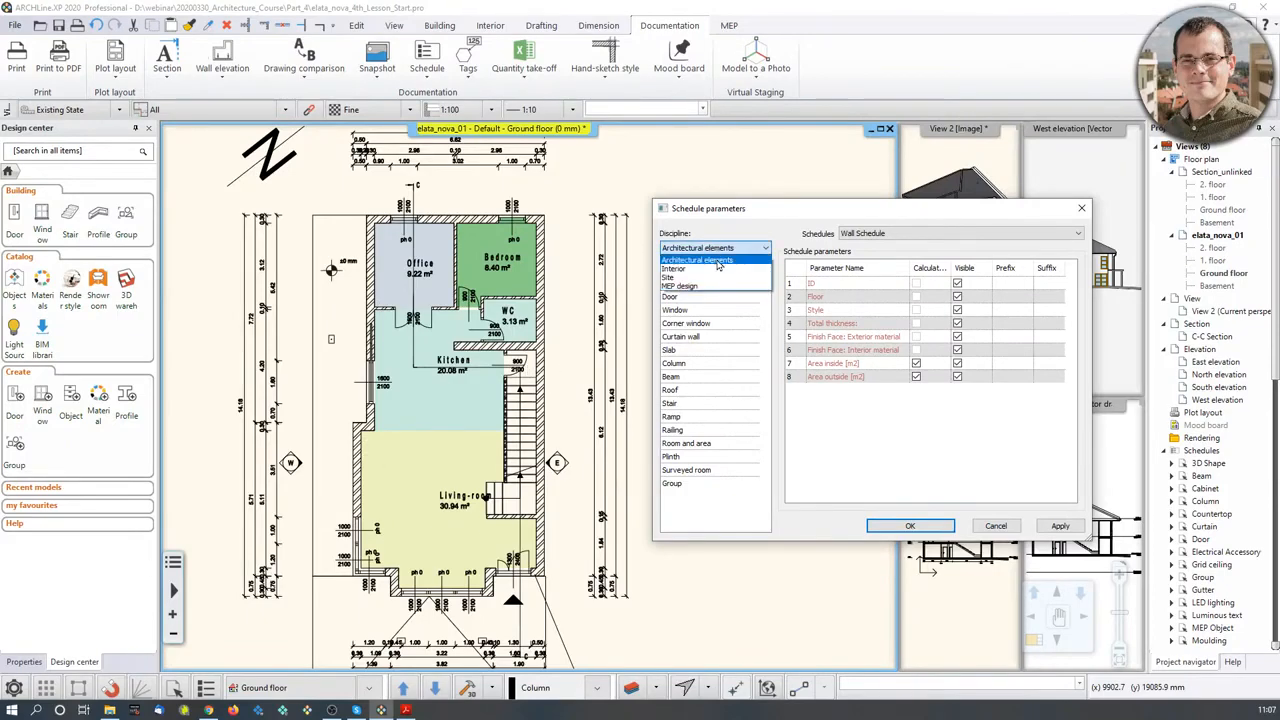
pyautogui.click(718, 261)
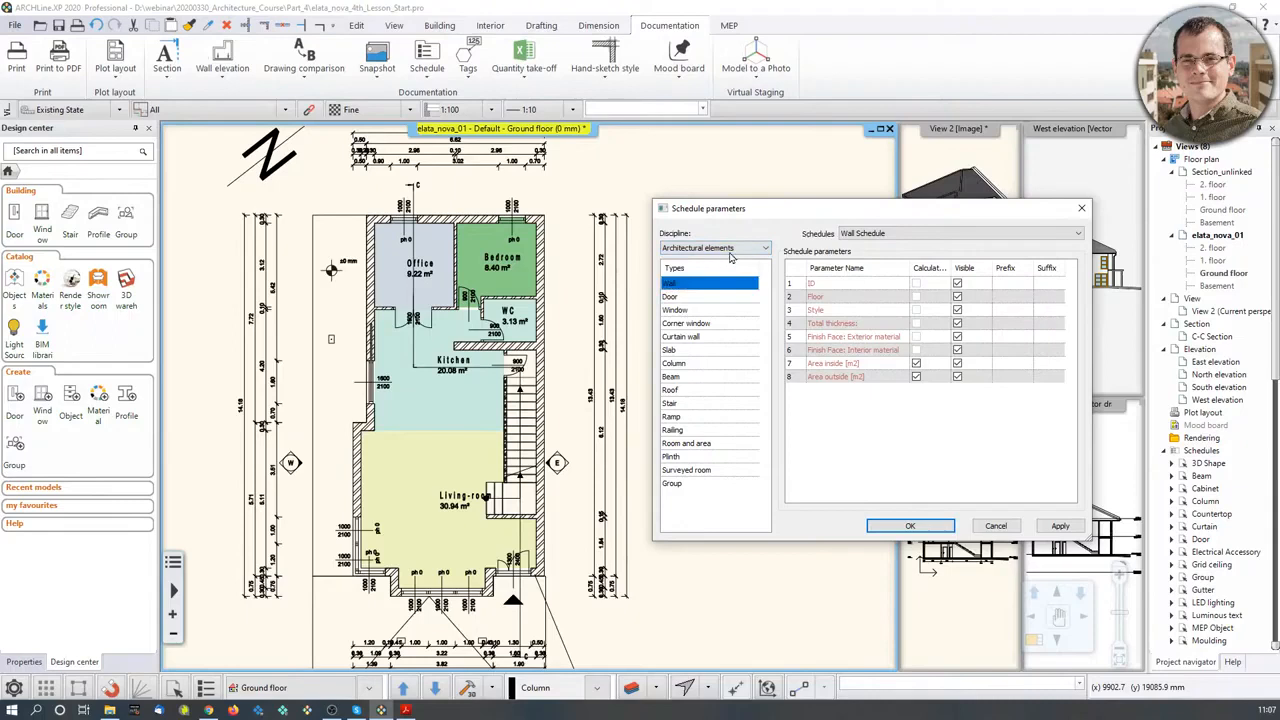
pyautogui.click(670, 297)
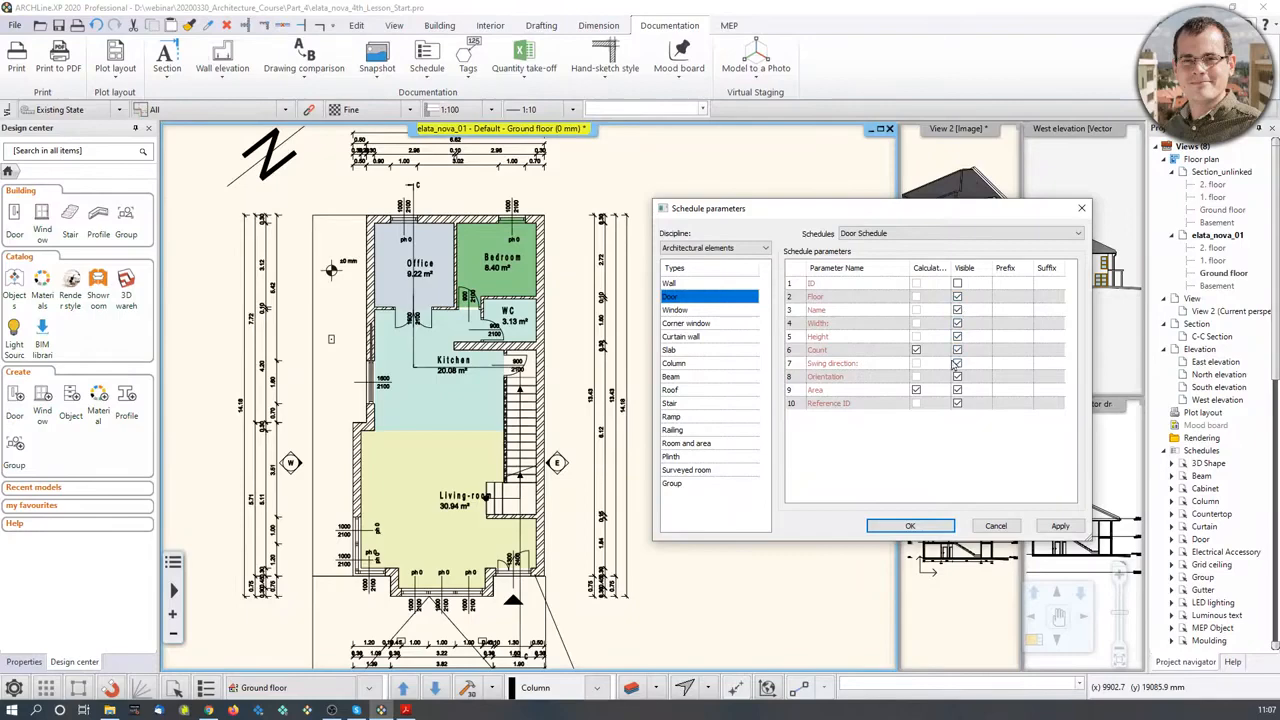
# Accept the Door Schedule parameters and the All floors formatting, and place the table beside the ground floor plan.
pyautogui.click(912, 527)
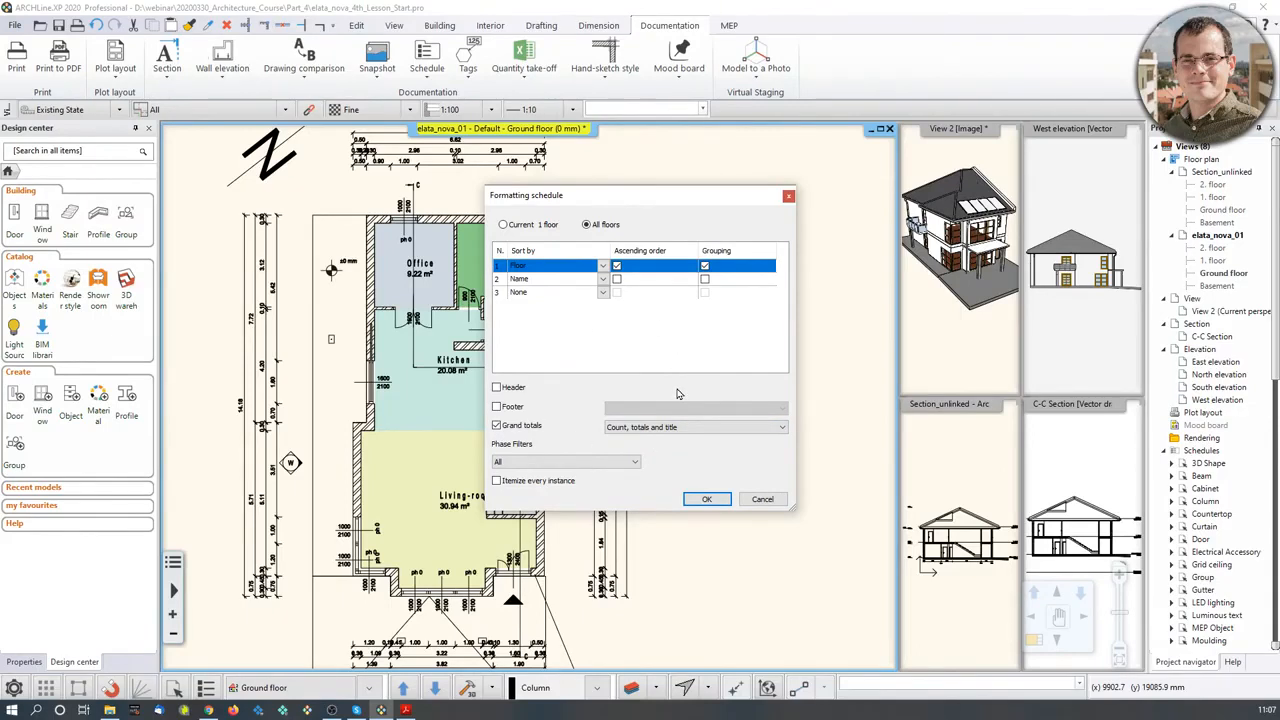
pyautogui.click(705, 499)
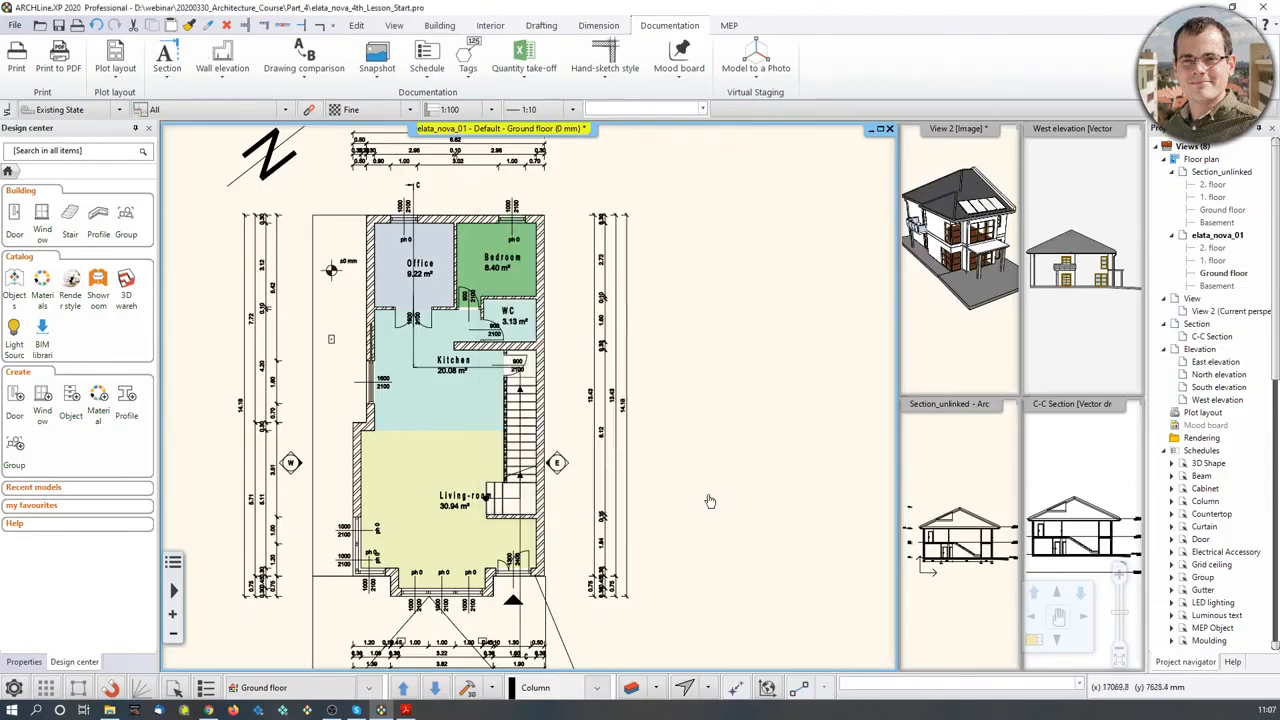
pyautogui.scroll(-3, 686, 414)
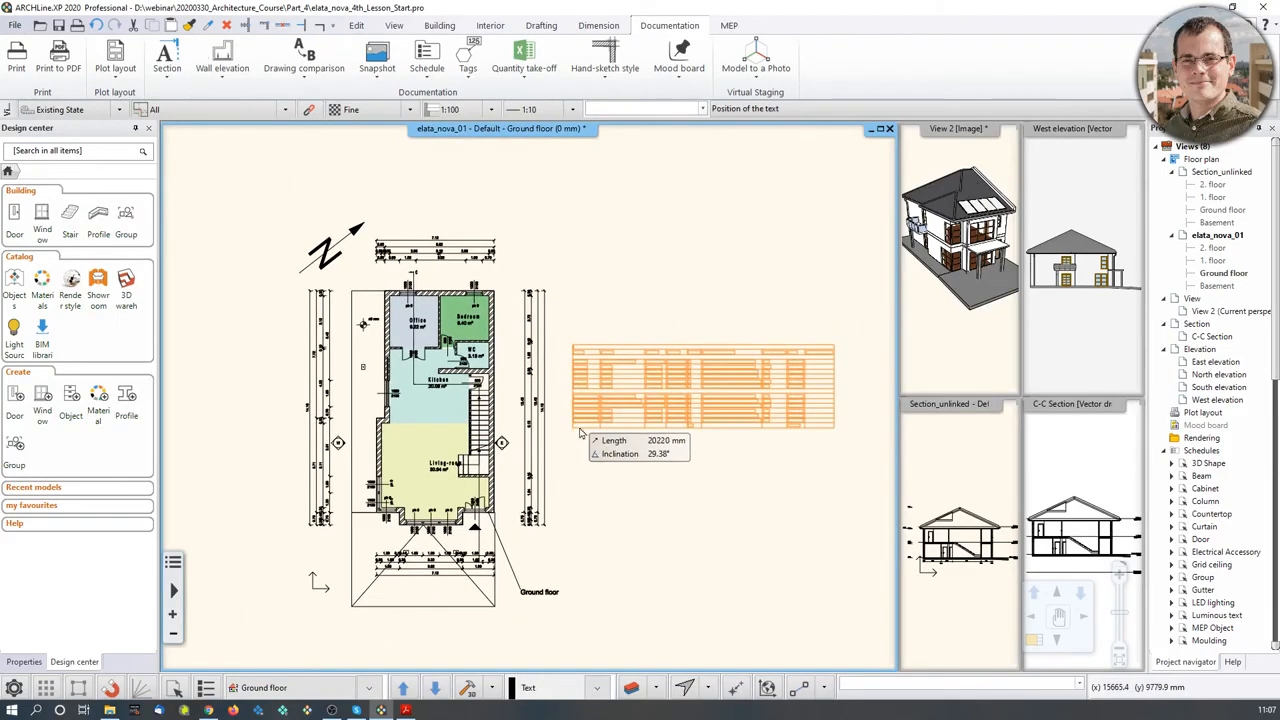
pyautogui.click(571, 428)
pyautogui.click(593, 420)
# Select the placed door schedule and locate on the plan the first Flush door listed for the Ground floor.
pyautogui.scroll(3, 603, 420)
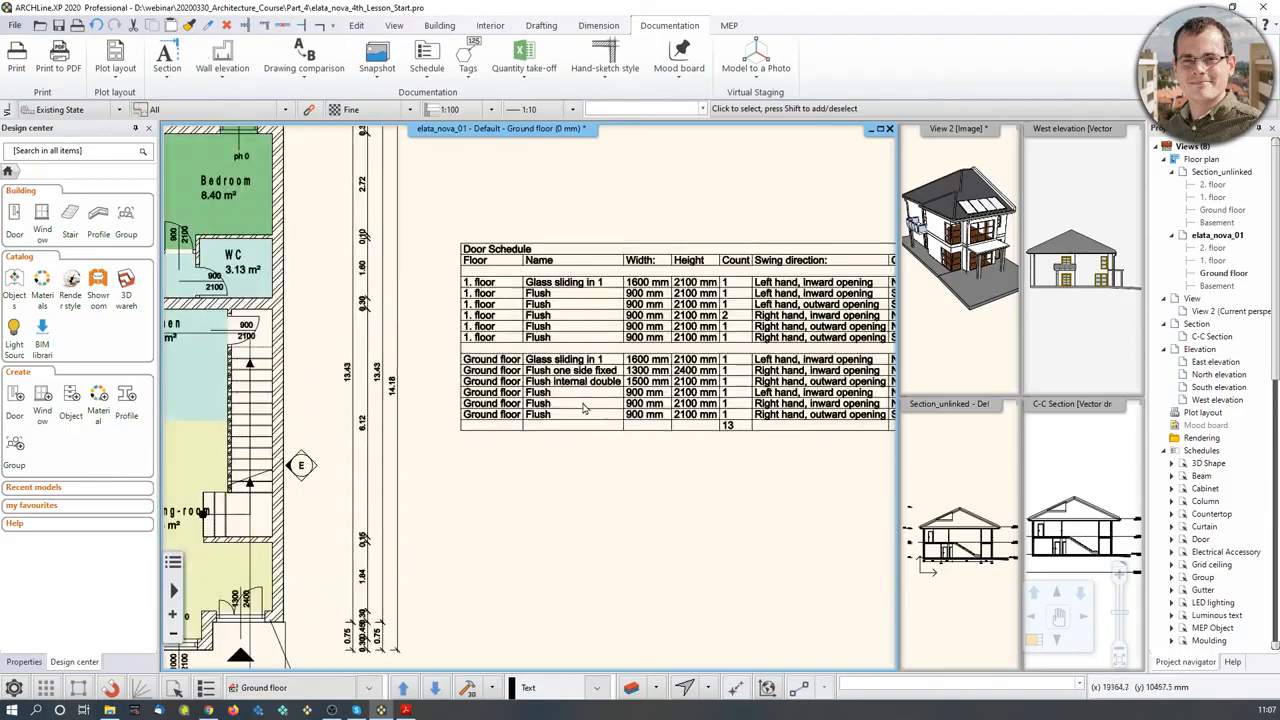
pyautogui.moveTo(574, 401); pyautogui.dragTo(527, 400, button='middle')
pyautogui.click(527, 400)
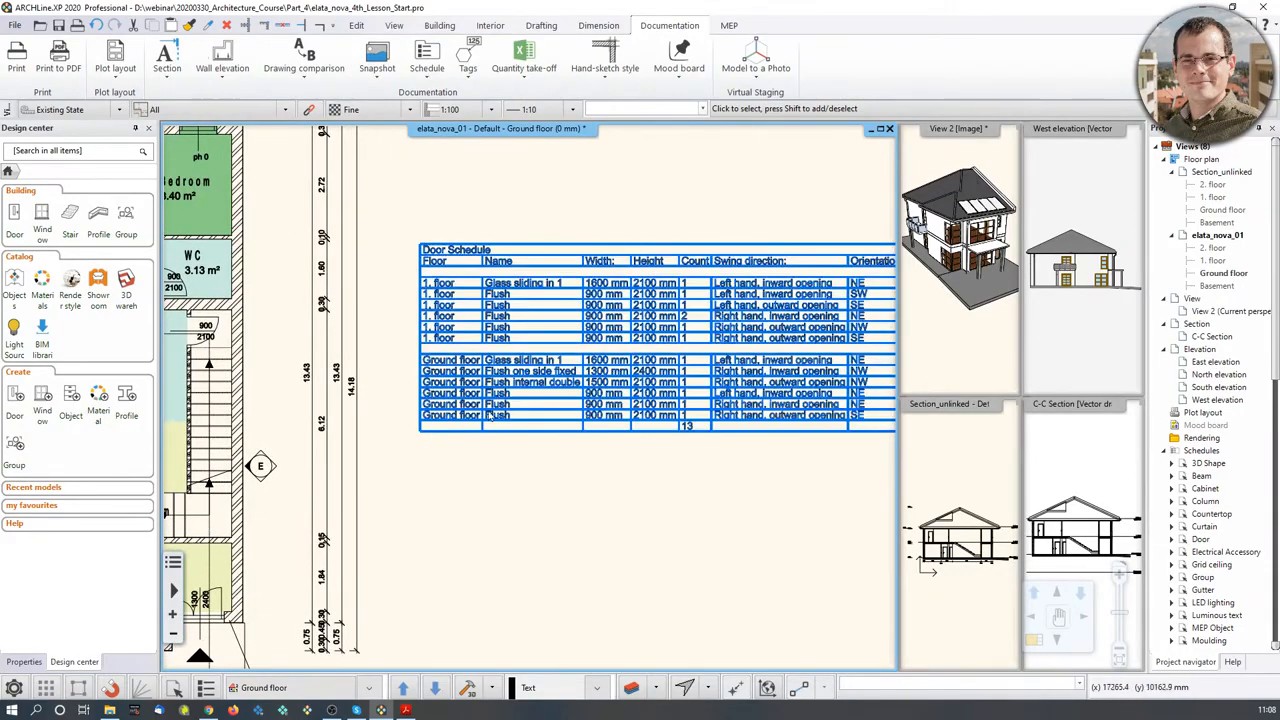
pyautogui.scroll(4, 452, 403)
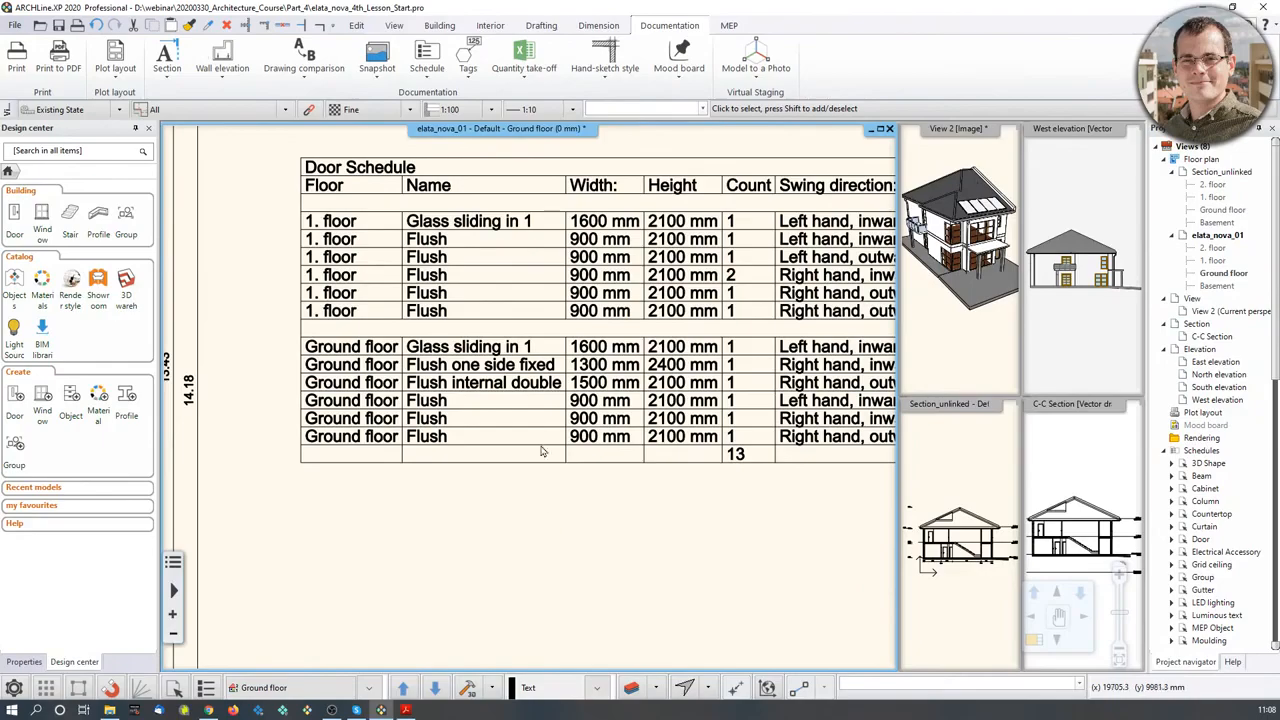
pyautogui.click(628, 362)
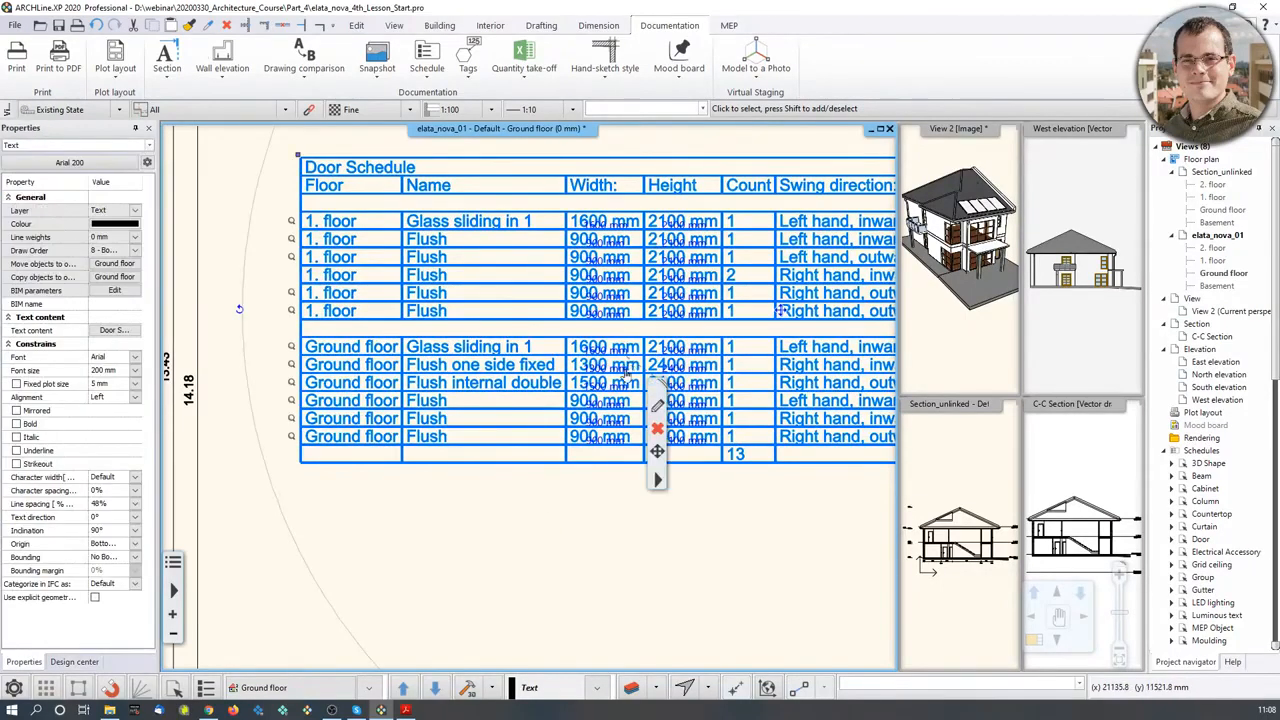
pyautogui.scroll(-3, 540, 400)
pyautogui.moveTo(503, 435); pyautogui.dragTo(553, 455, button='middle')
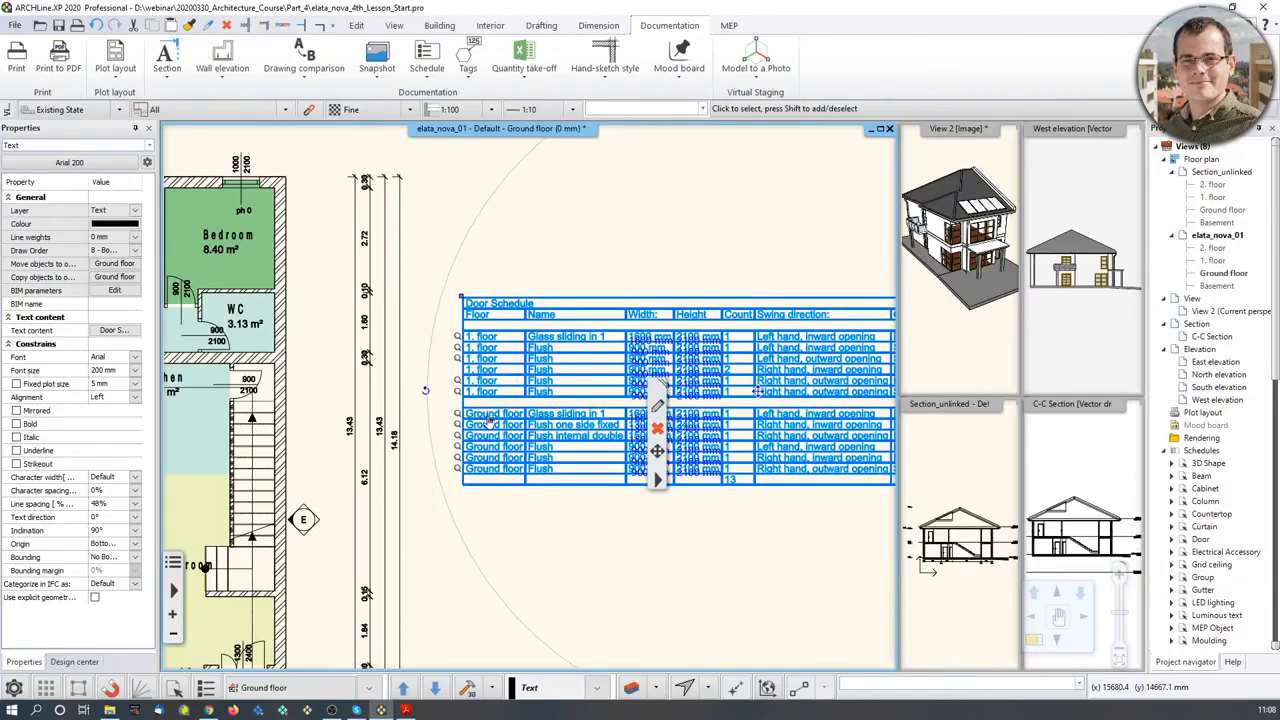
pyautogui.scroll(3, 488, 420)
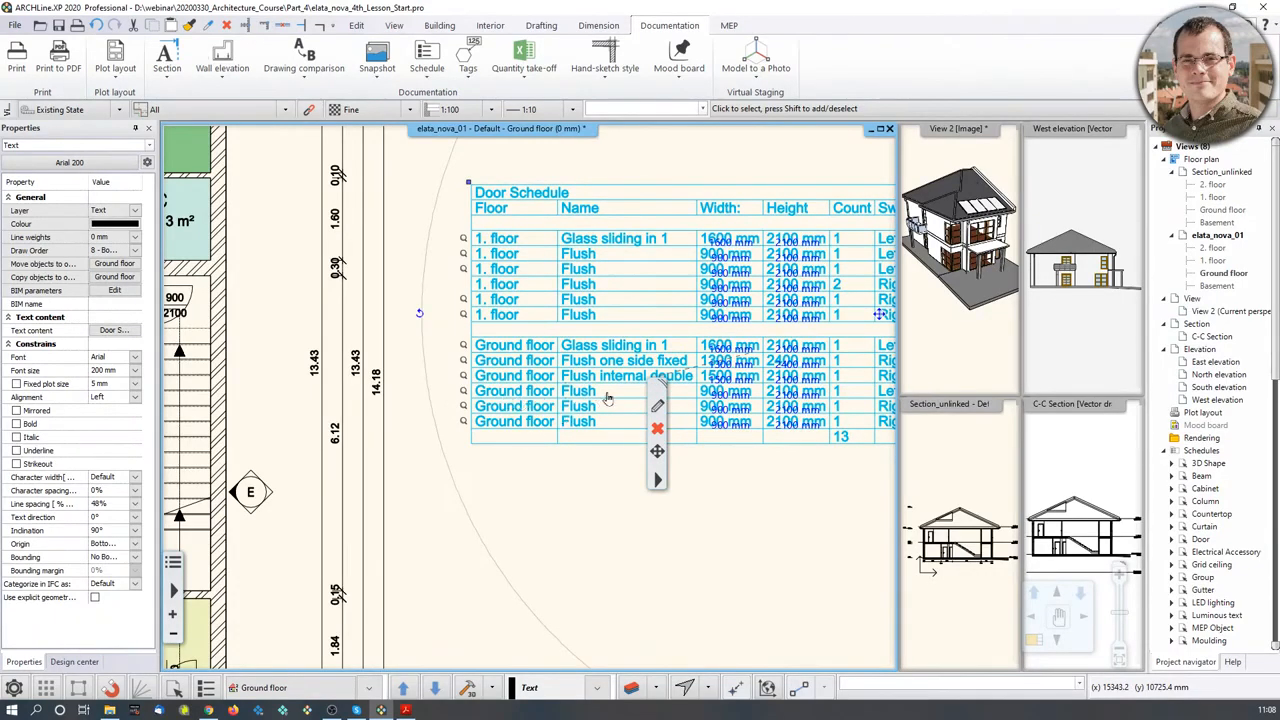
pyautogui.click(463, 393)
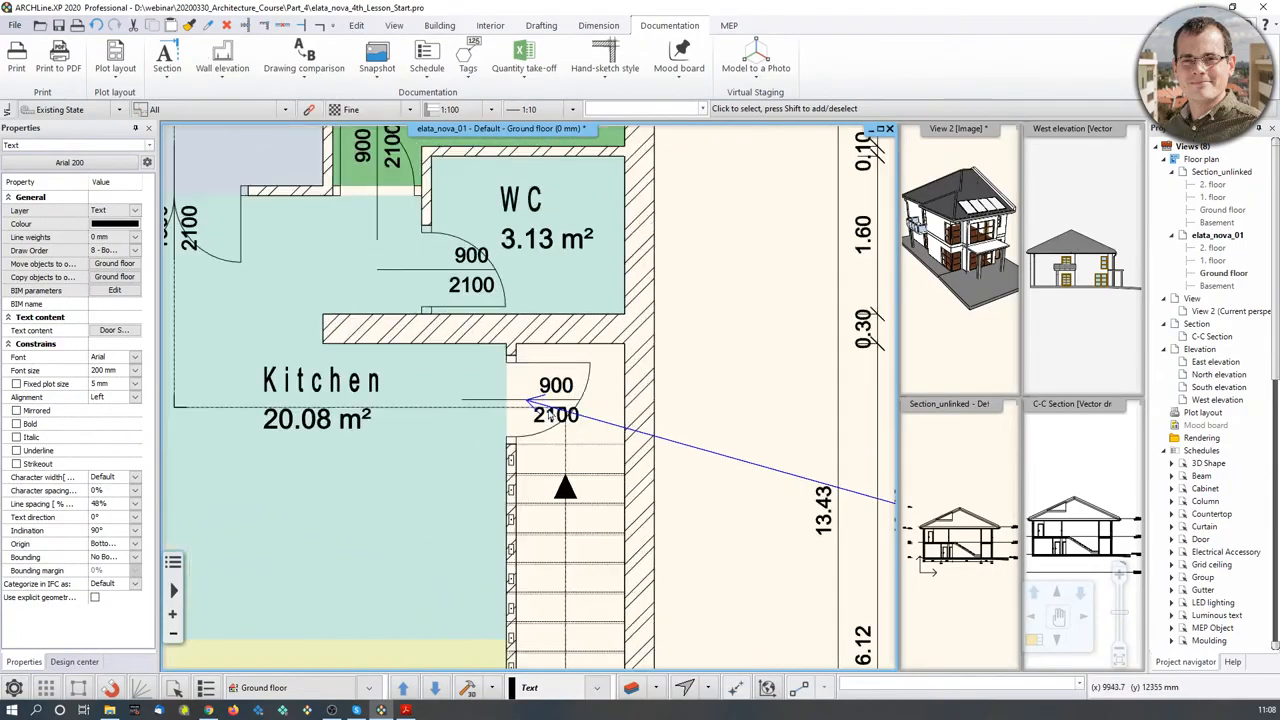
# Select the door schedule and locate on the 1. floor plan the first Flush door listed for that floor.
pyautogui.scroll(-4, 702, 453)
pyautogui.scroll(3, 701, 455)
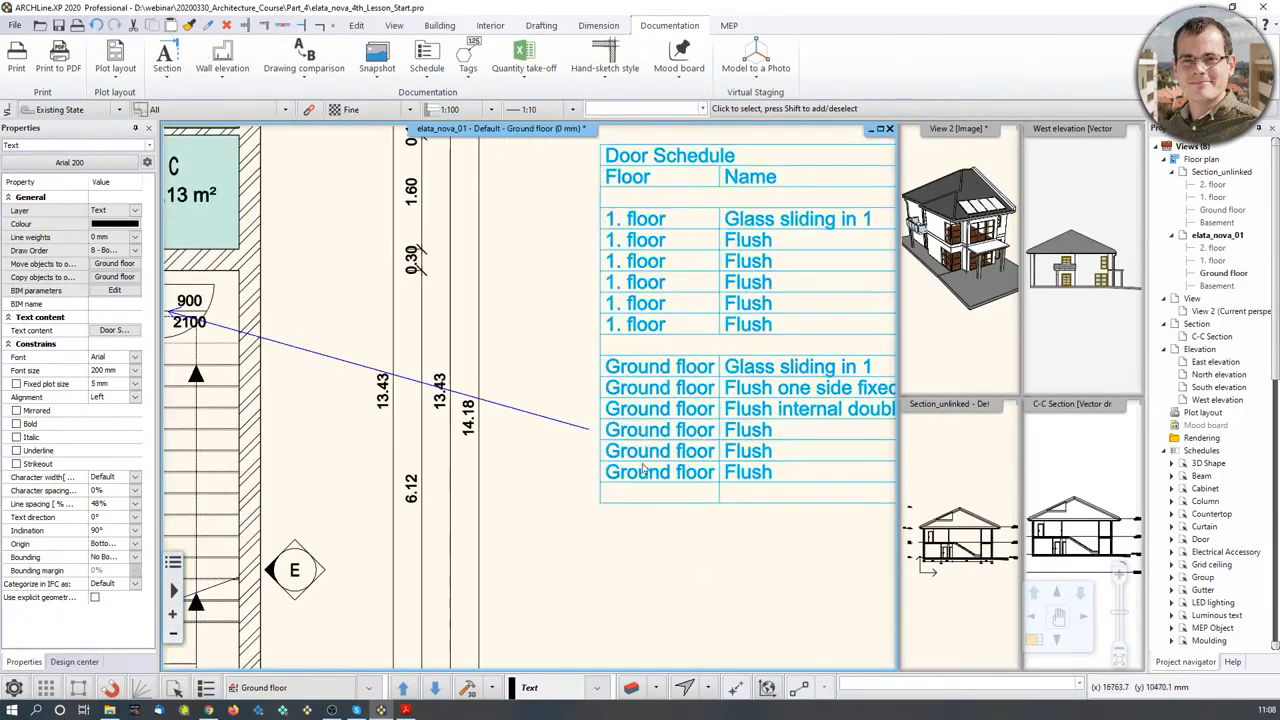
pyautogui.moveTo(396, 407); pyautogui.dragTo(376, 545, button='middle')
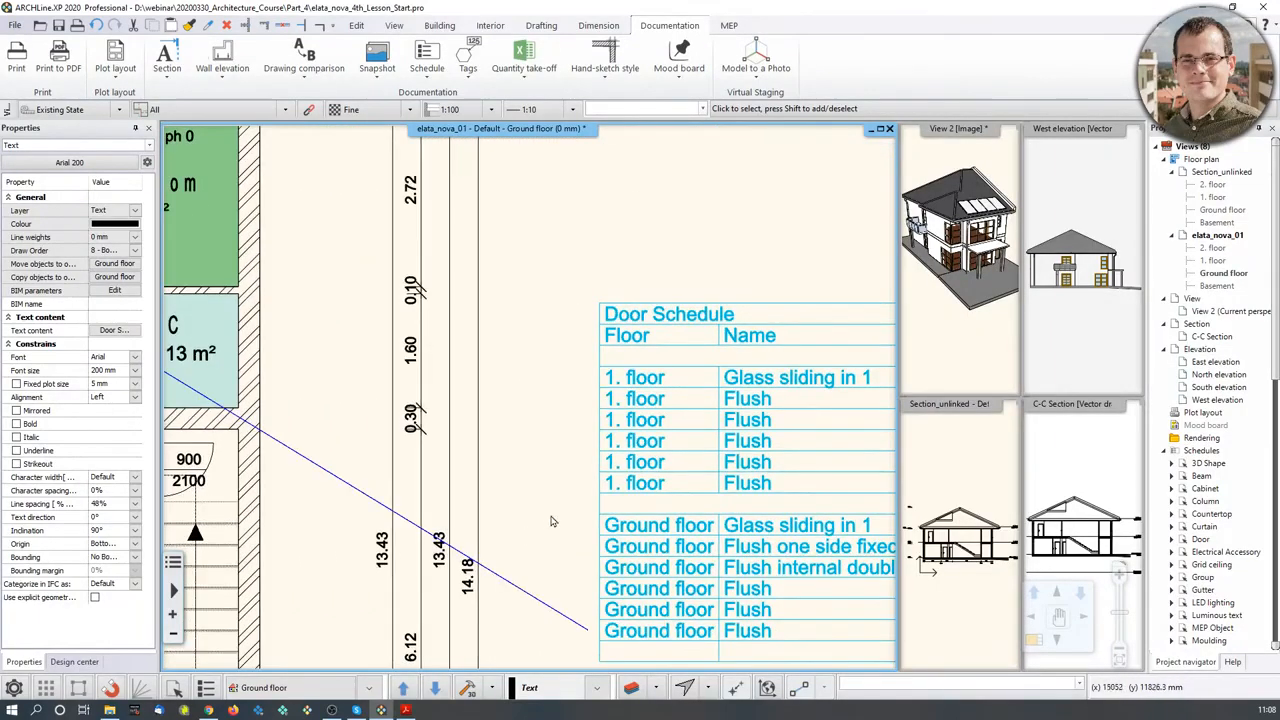
pyautogui.scroll(-2, 566, 508)
pyautogui.click(616, 440)
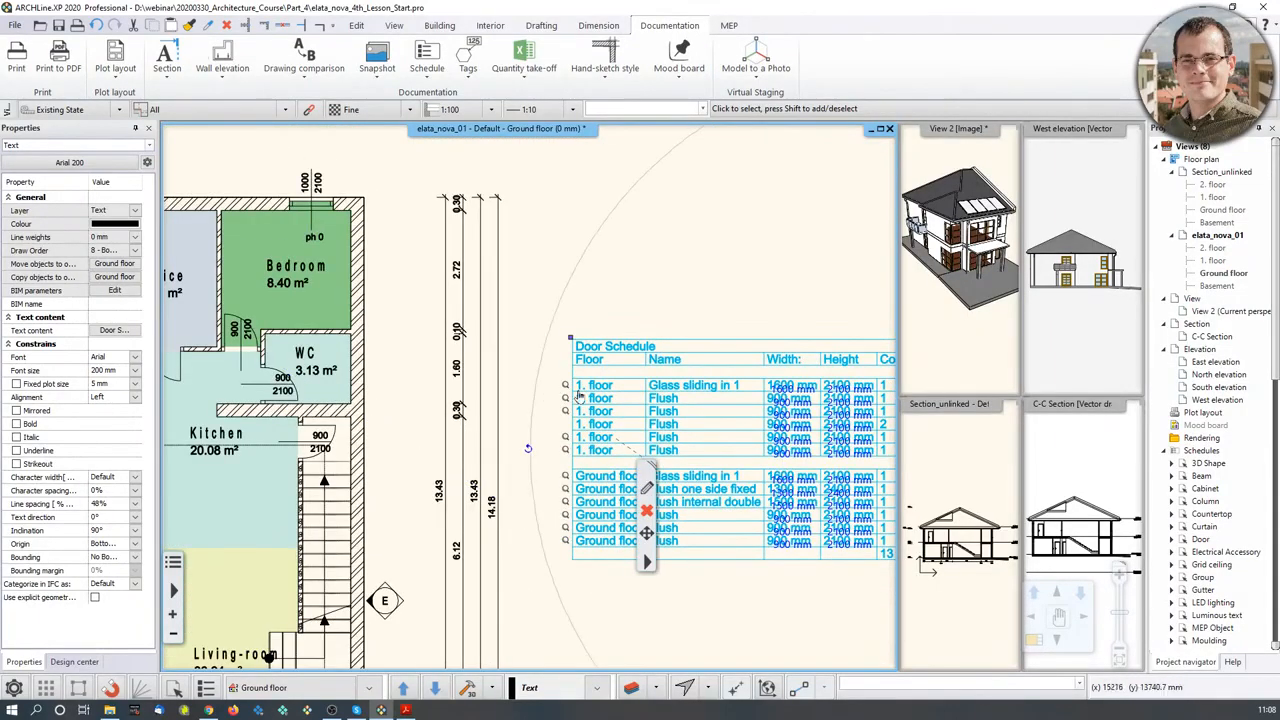
pyautogui.moveTo(356, 405); pyautogui.dragTo(537, 378, button='middle')
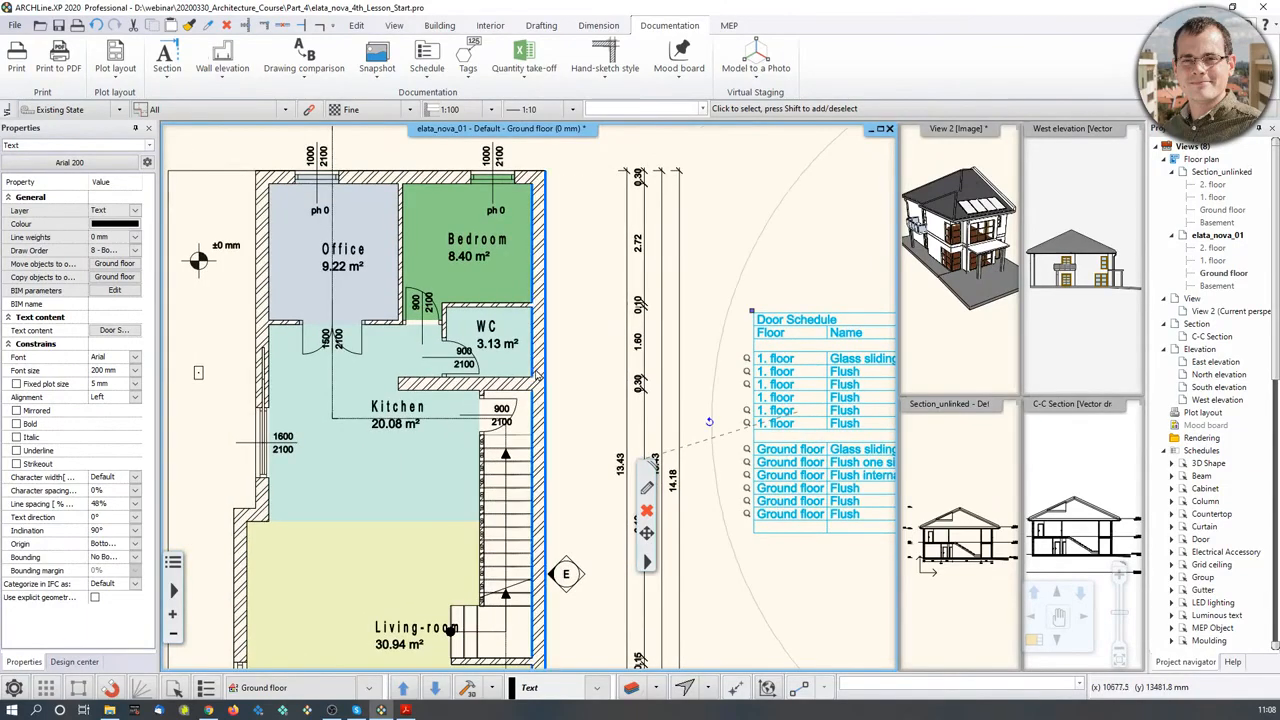
pyautogui.moveTo(748, 381); pyautogui.dragTo(699, 388, button='middle')
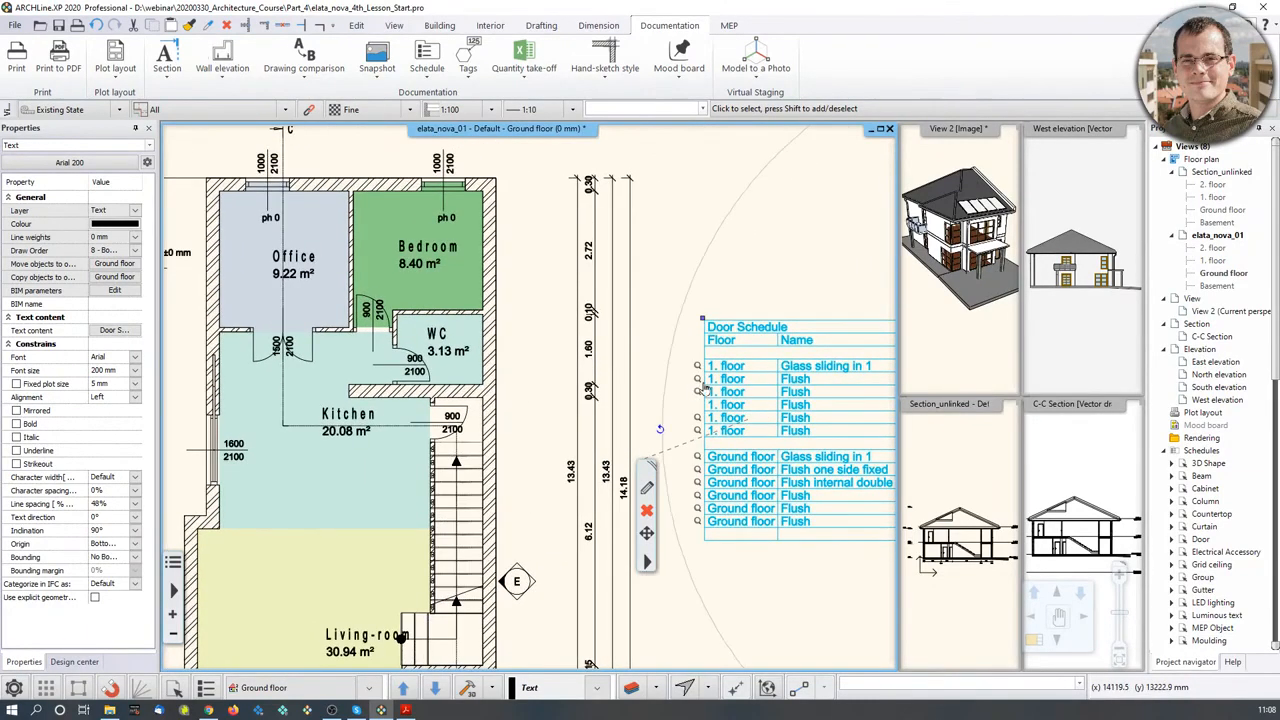
pyautogui.click(698, 380)
pyautogui.scroll(-2, 575, 400)
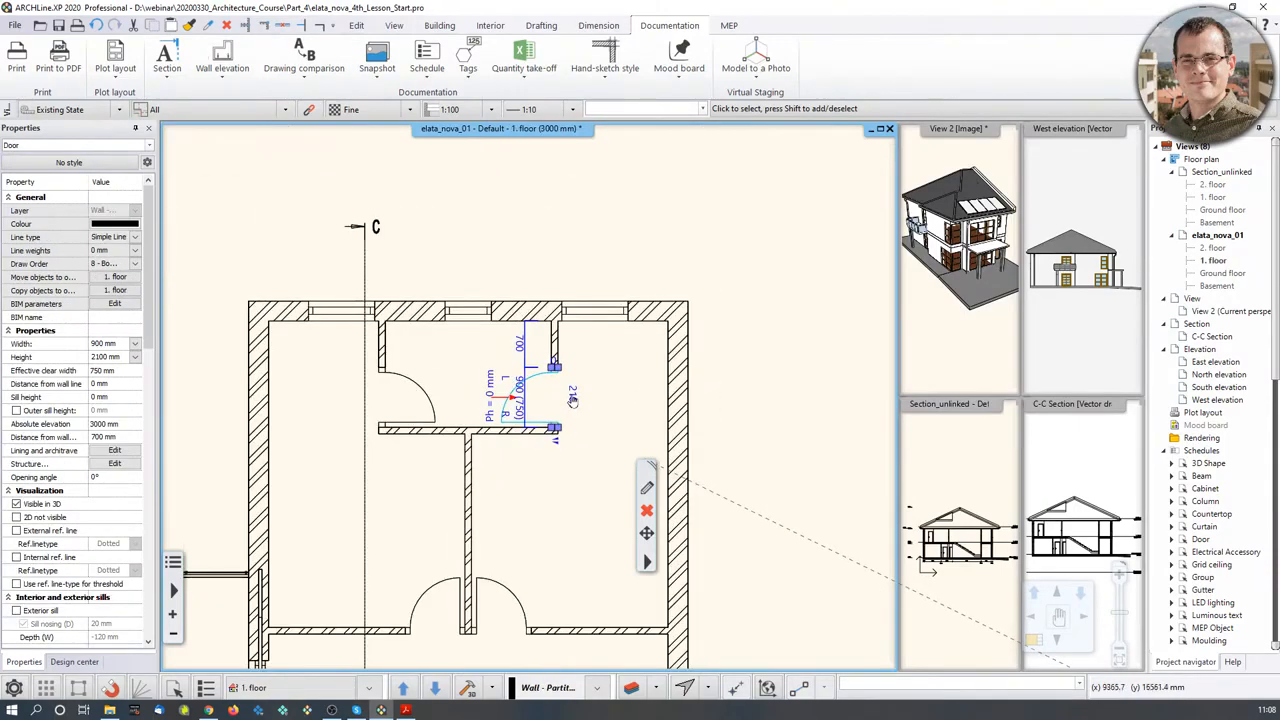
pyautogui.scroll(-2, 580, 402)
pyautogui.moveTo(603, 405); pyautogui.dragTo(561, 363, button='middle')
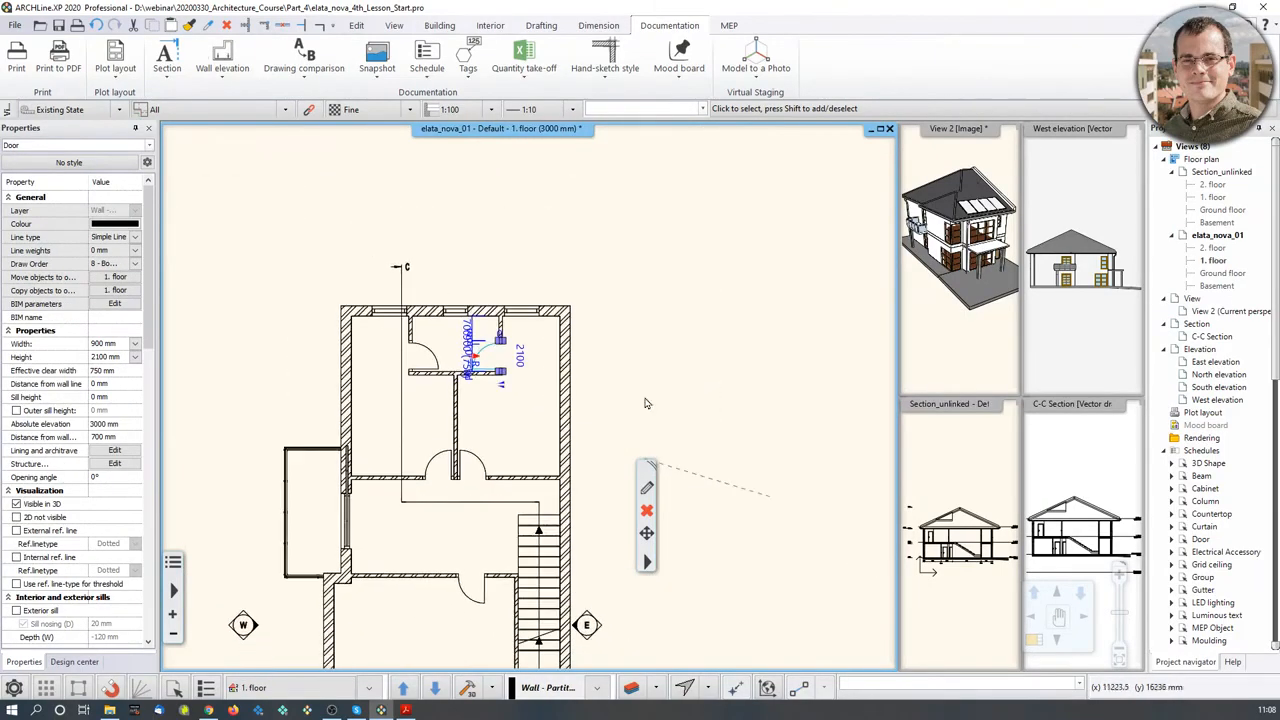
pyautogui.click(709, 394)
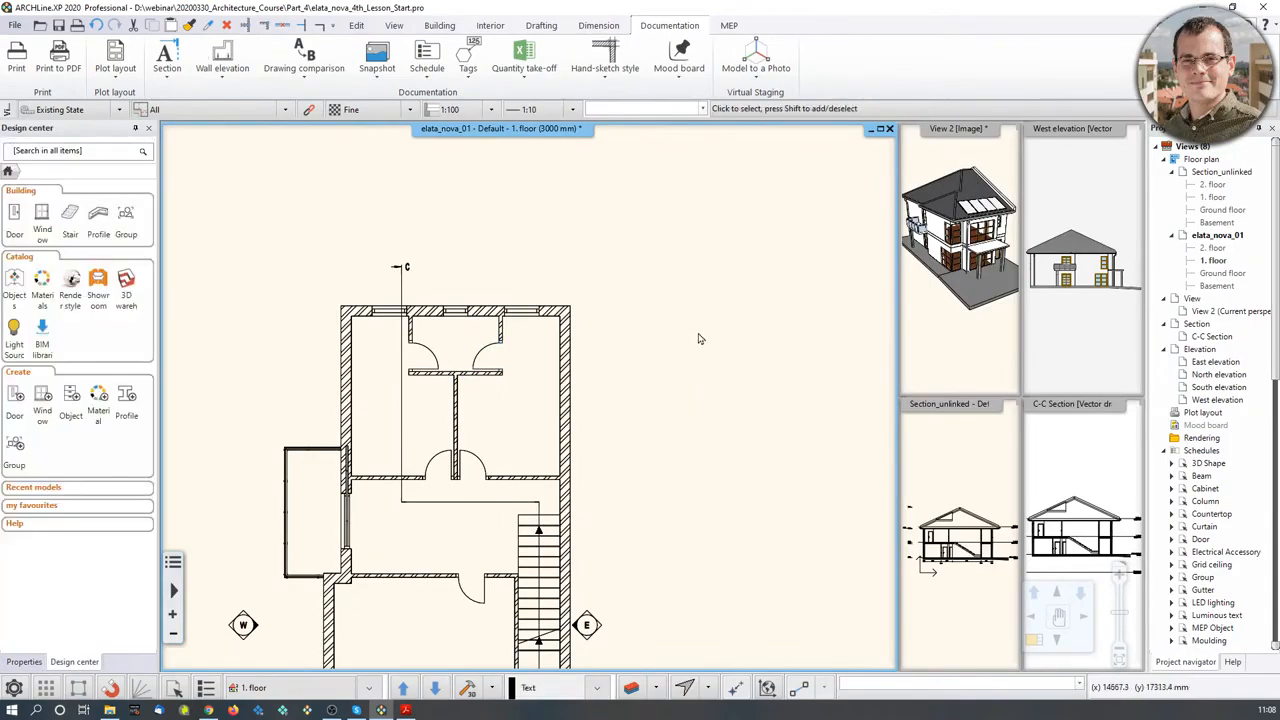
# Return to the Ground floor plan and set the Ground floor Glass sliding in 1 width to 1200 mm from the door schedule.
pyautogui.press('pagedown')
pyautogui.moveTo(758, 494); pyautogui.dragTo(578, 394, button='middle')
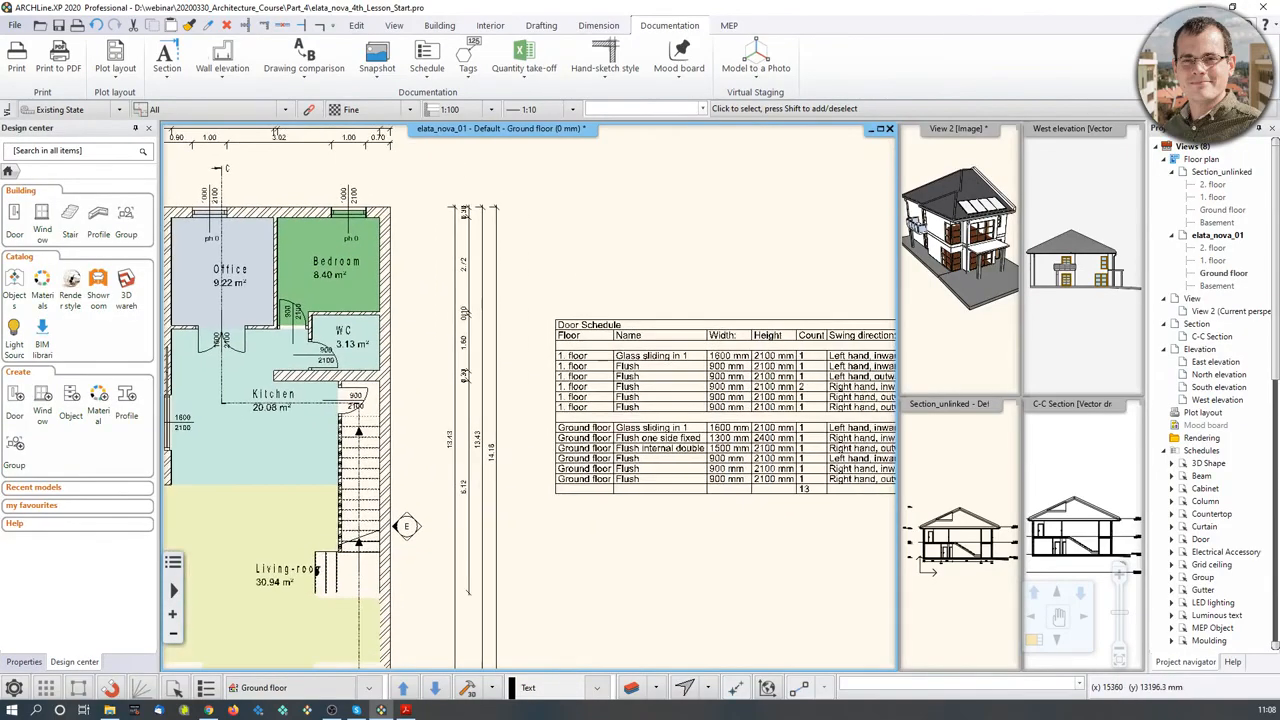
pyautogui.click(635, 403)
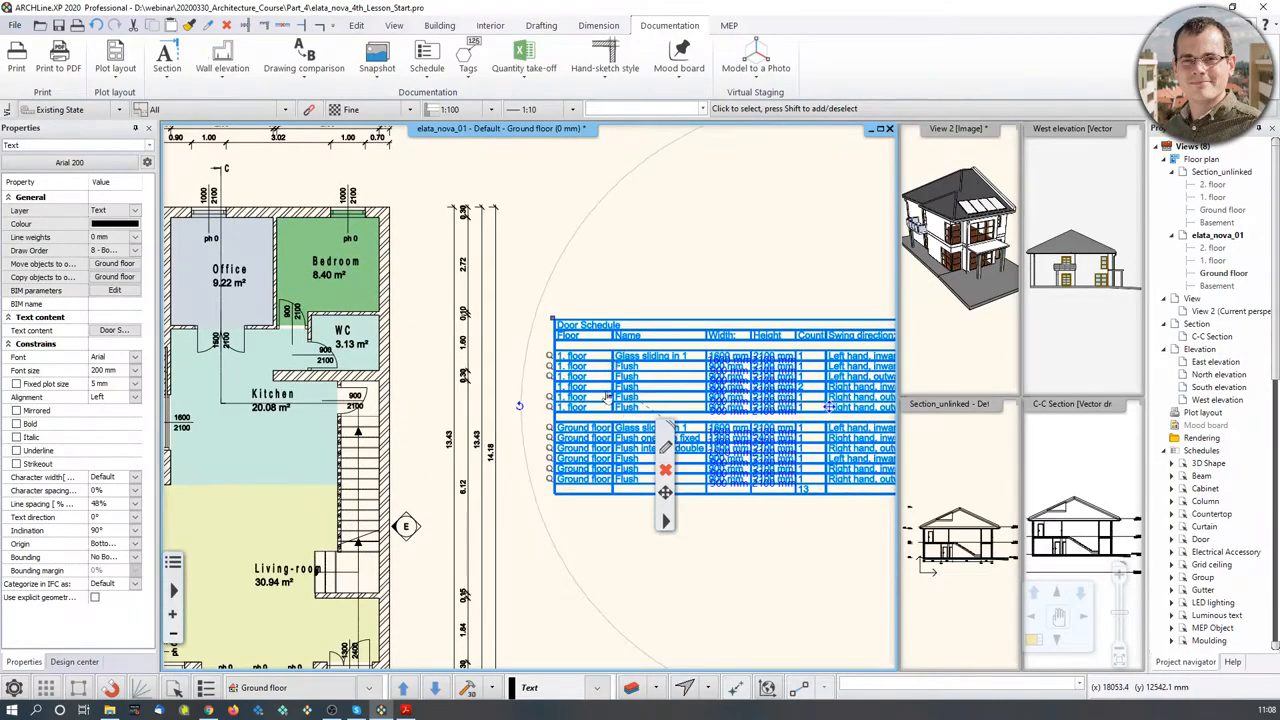
pyautogui.scroll(2, 608, 369)
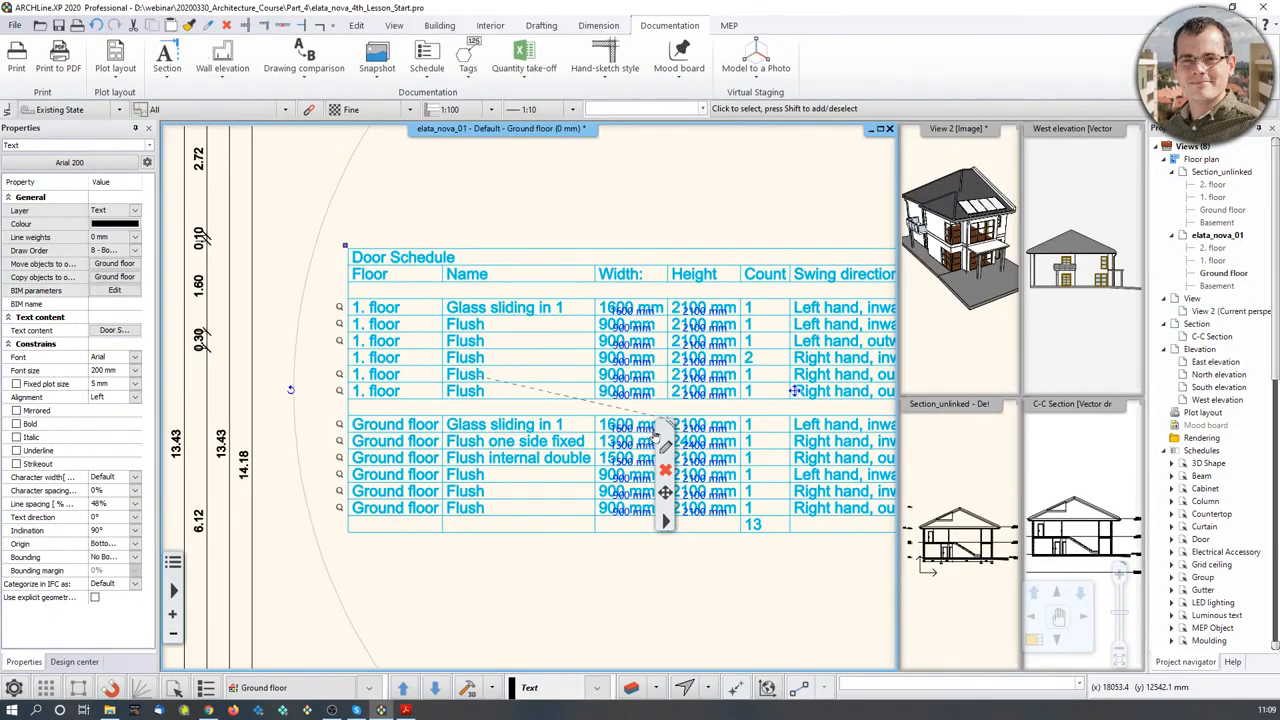
pyautogui.scroll(-2, 656, 434)
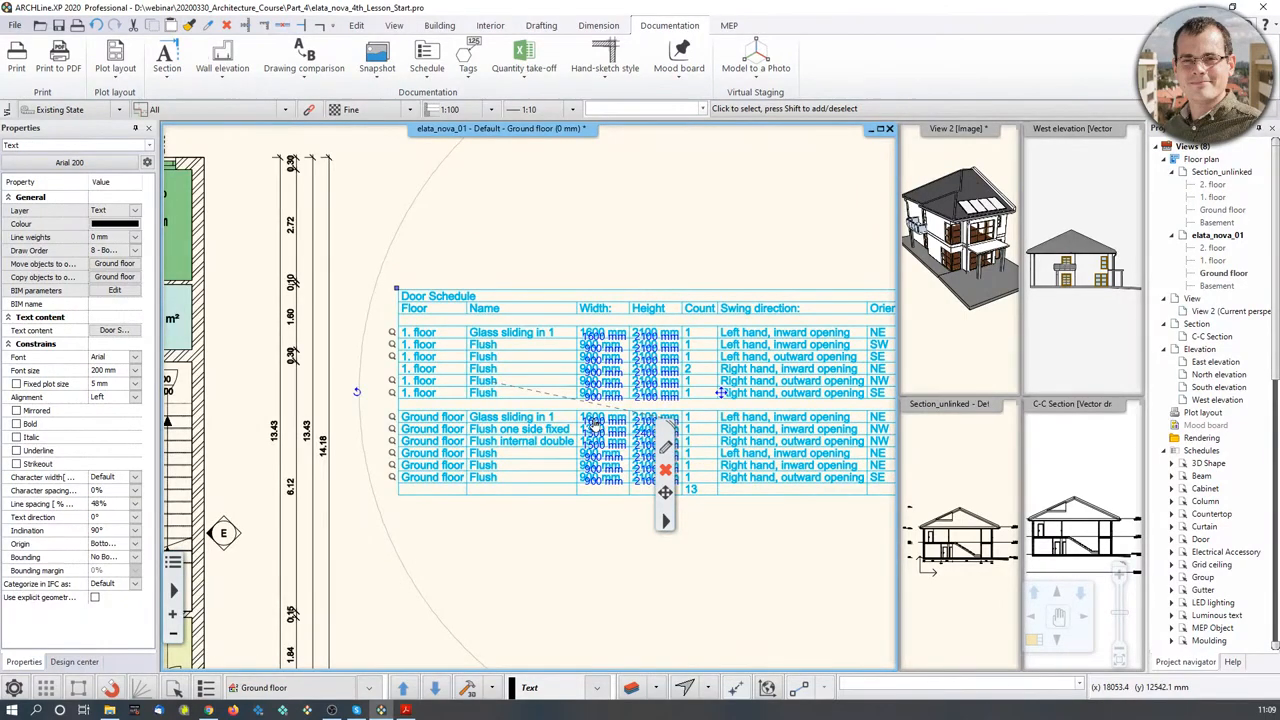
pyautogui.doubleClick(595, 420)
pyautogui.write('12')
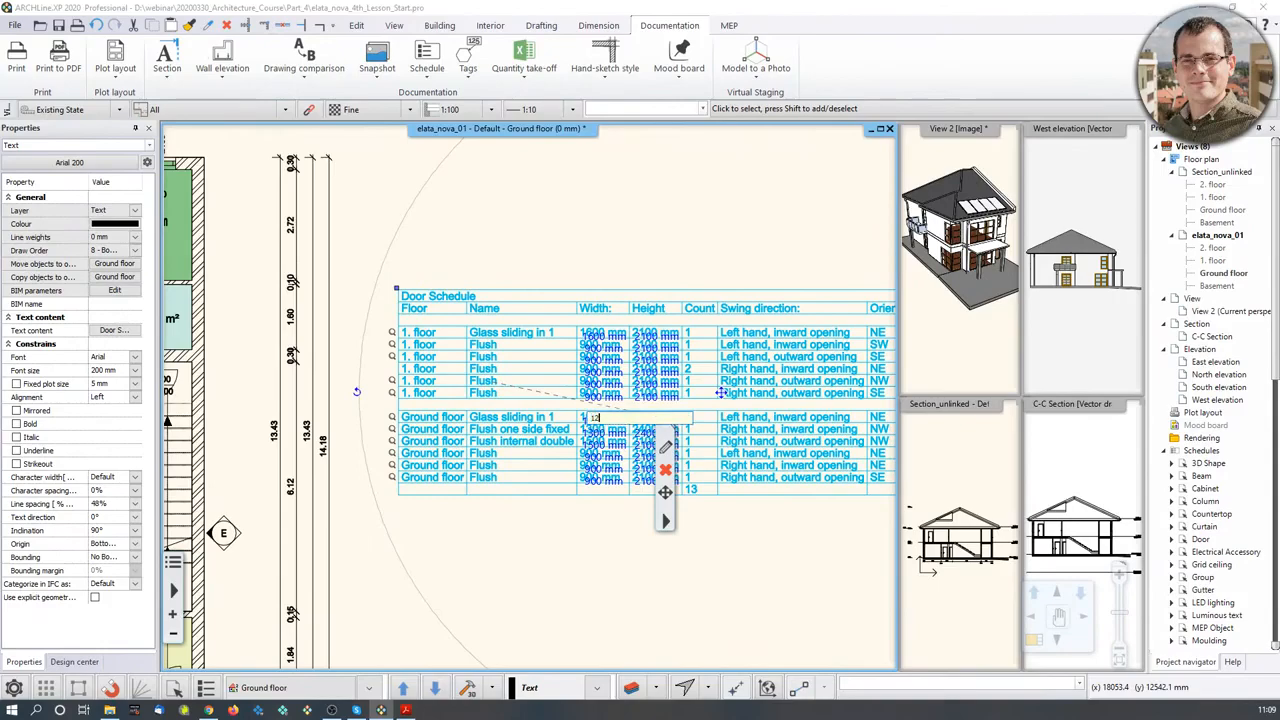
pyautogui.write('00')
pyautogui.press('Return')
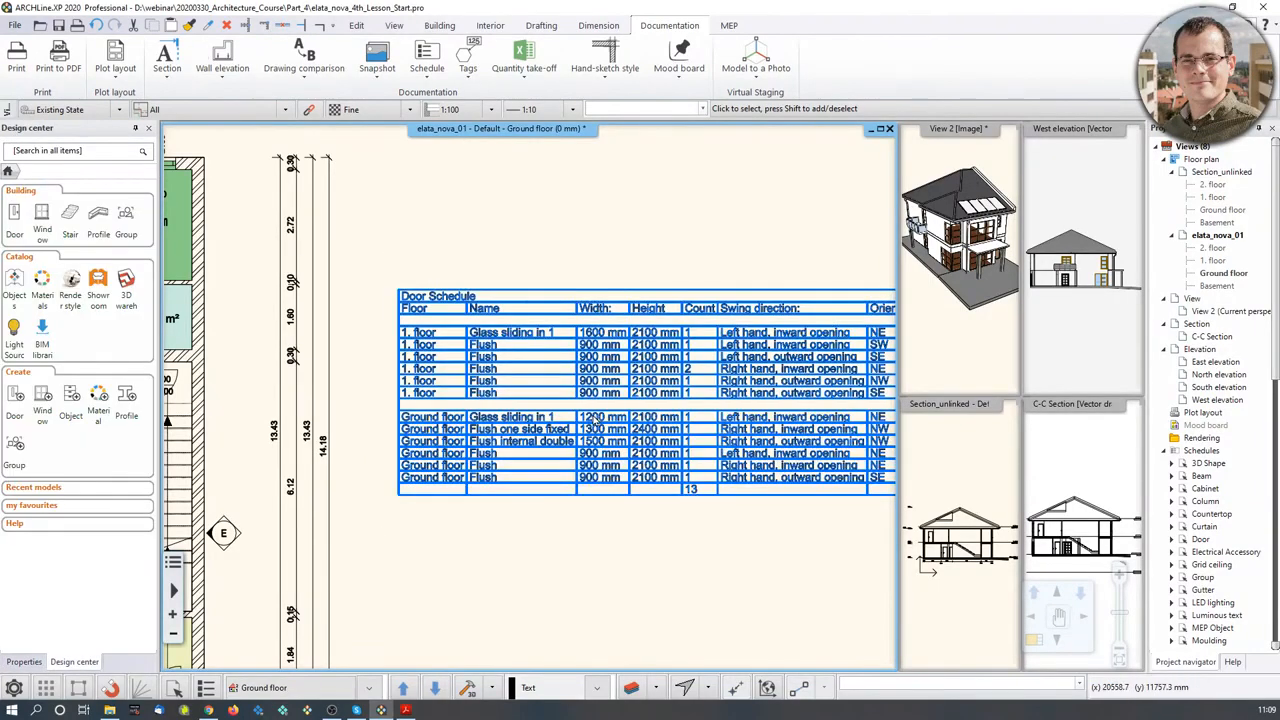
# Select the sliding door in the Kitchen's exterior wall and set its width to 1600 mm from its plan label.
pyautogui.scroll(3, 594, 420)
pyautogui.scroll(-8, 520, 400)
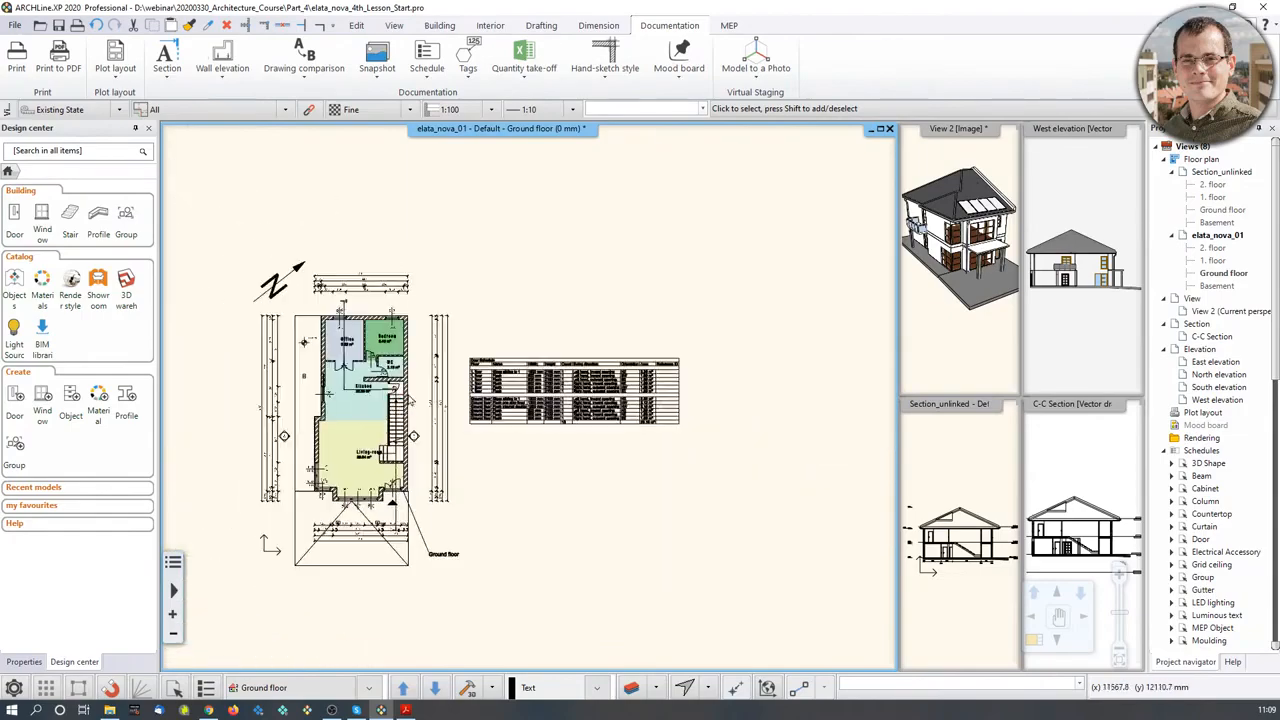
pyautogui.scroll(8, 432, 400)
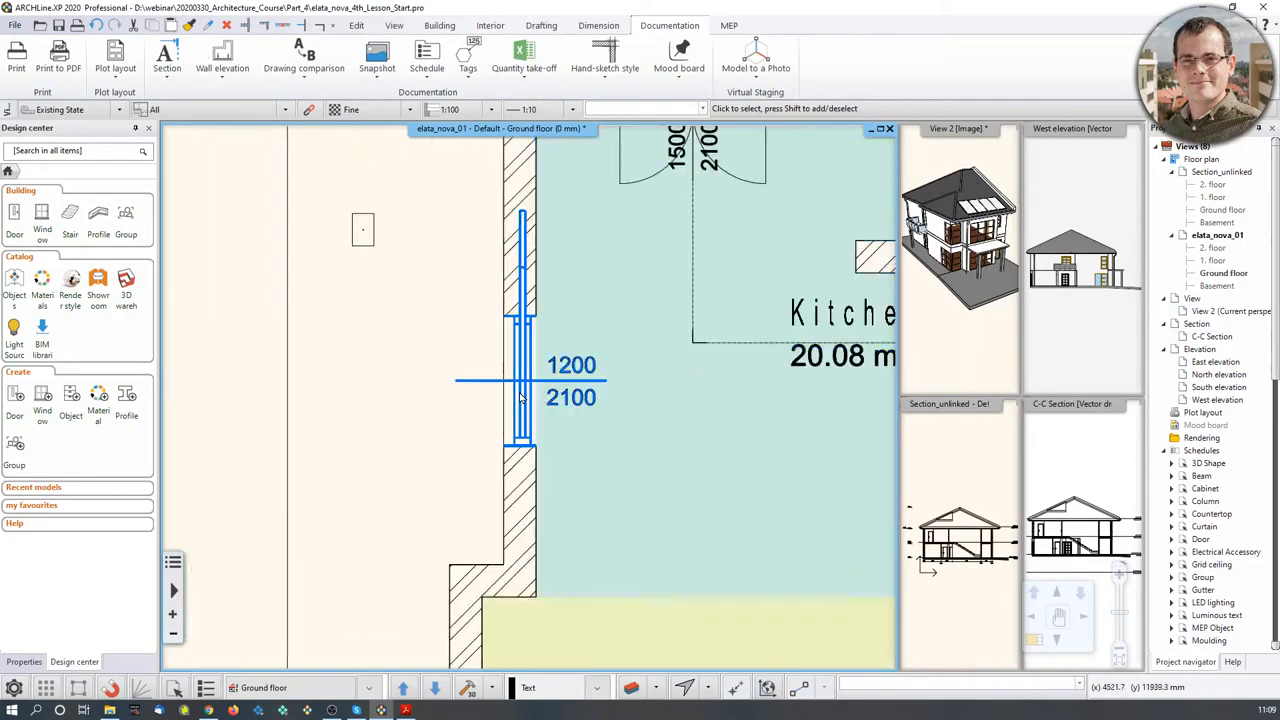
pyautogui.click(524, 398)
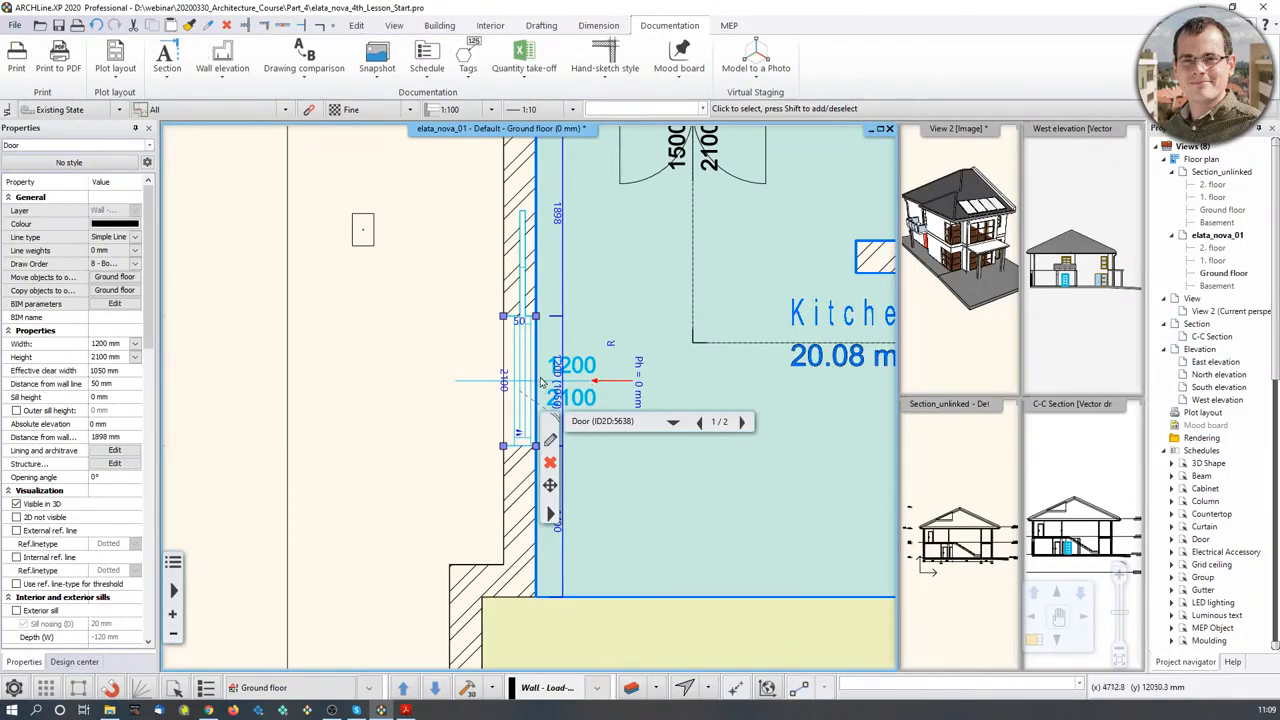
pyautogui.click(588, 370)
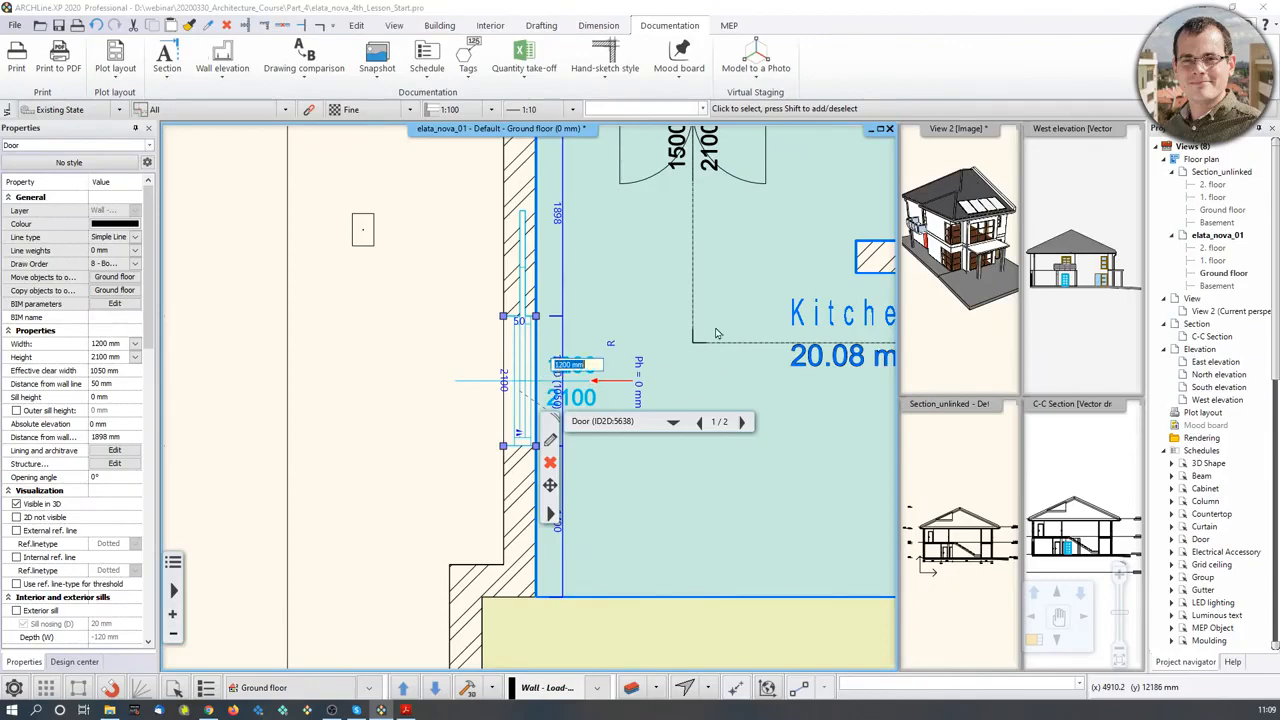
pyautogui.press('Return')
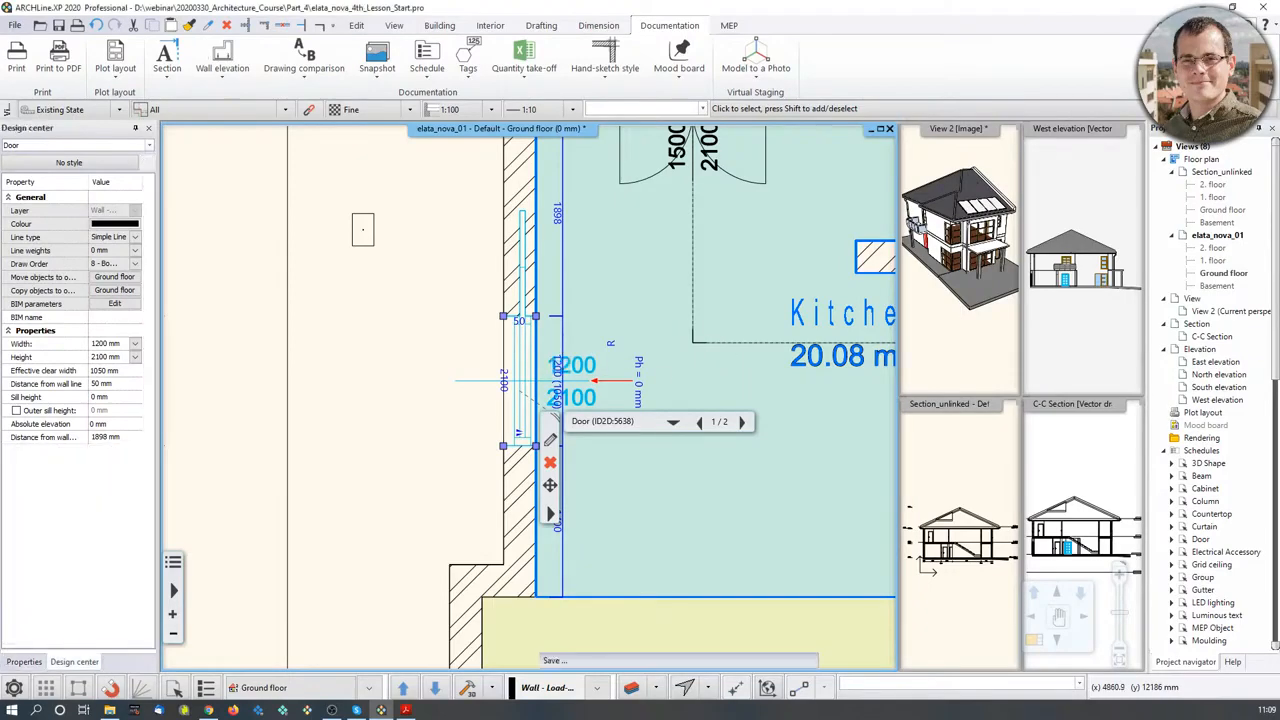
# Go back to the door schedule and bring the Ground floor Glass sliding in 1 width to 1600 mm there.
pyautogui.scroll(-4, 709, 386)
pyautogui.moveTo(712, 384); pyautogui.dragTo(220, 410, button='middle')
pyautogui.scroll(2, 765, 443)
pyautogui.moveTo(765, 432); pyautogui.dragTo(677, 425, button='middle')
pyautogui.scroll(1, 677, 425)
pyautogui.scroll(1, 522, 434)
pyautogui.moveTo(522, 434); pyautogui.dragTo(504, 372, button='middle')
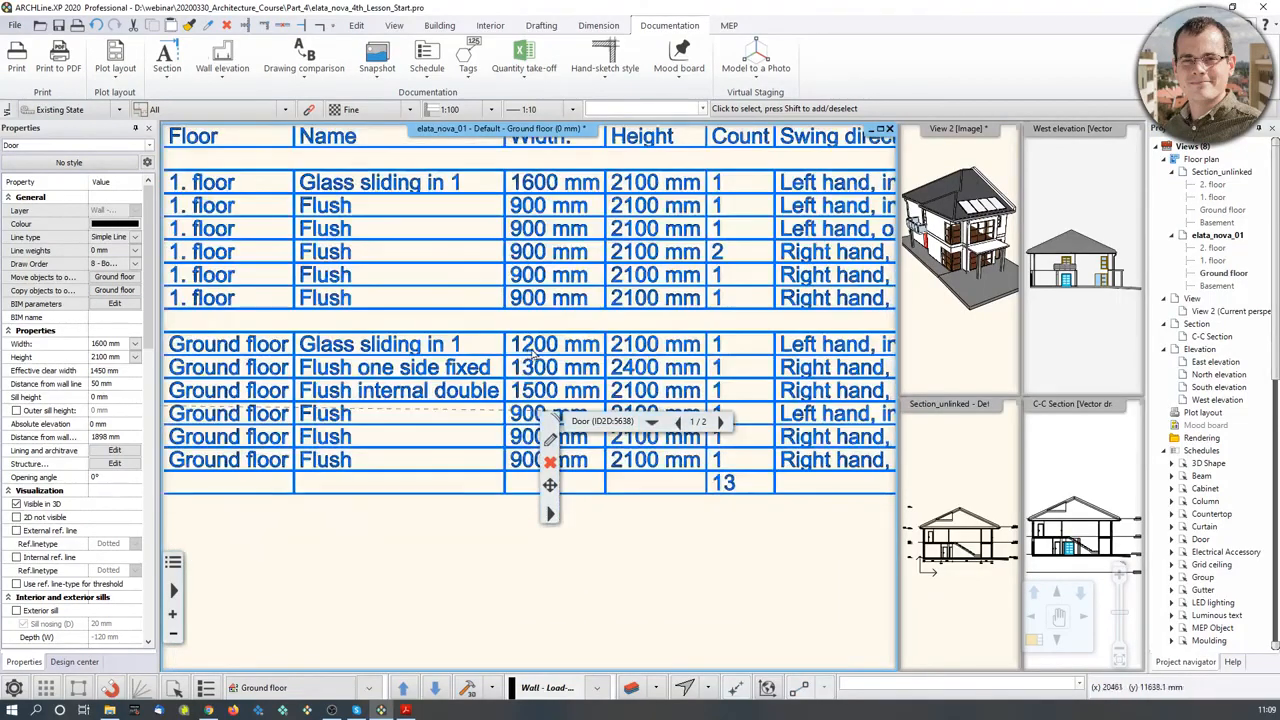
pyautogui.click(536, 350)
pyautogui.write('16')
pyautogui.press('Return')
pyautogui.scroll(-5, 530, 388)
pyautogui.scroll(-2, 531, 338)
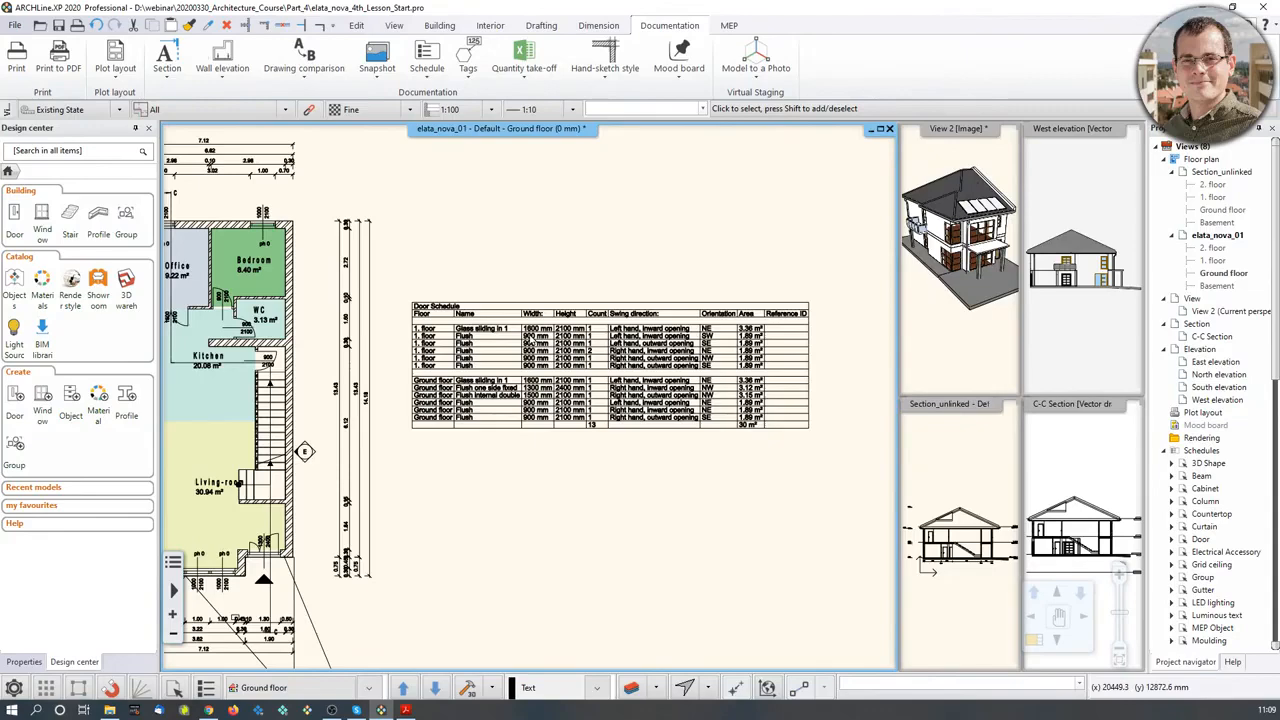
# Select the door schedule and review its available commands, including Save to Excel and Update Schedule, without running any.
pyautogui.click(494, 422)
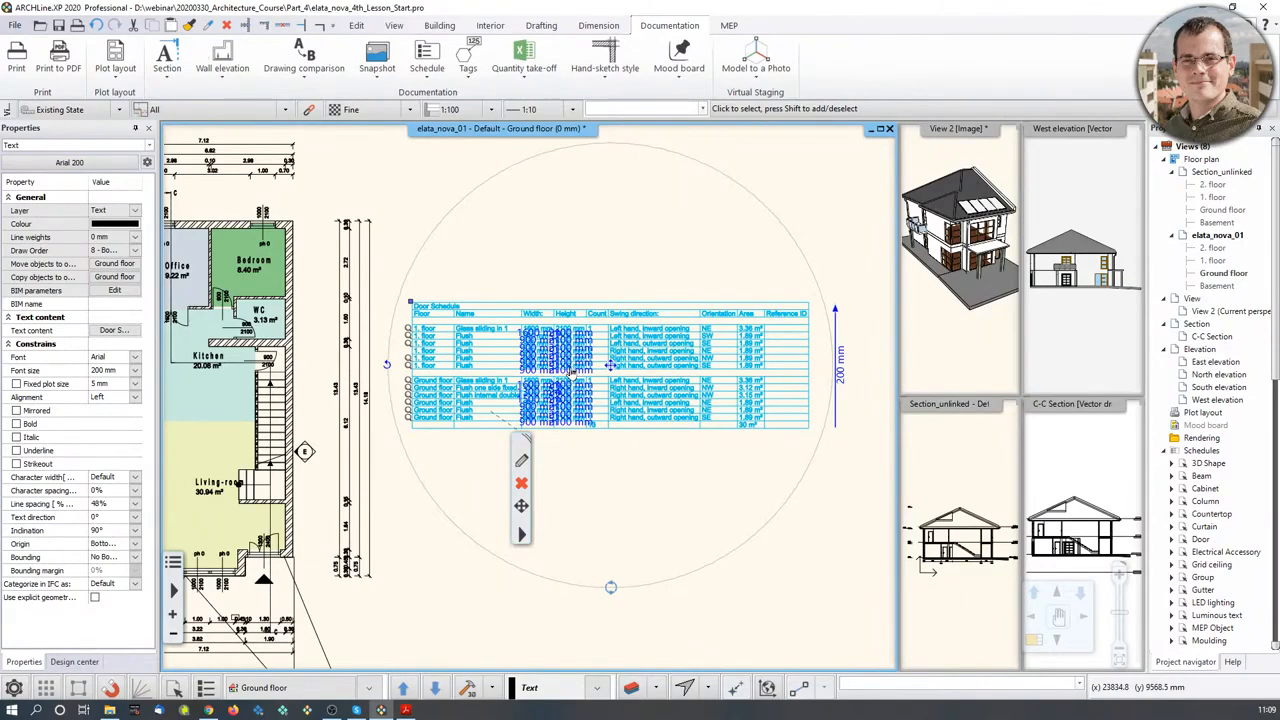
pyautogui.click(521, 533)
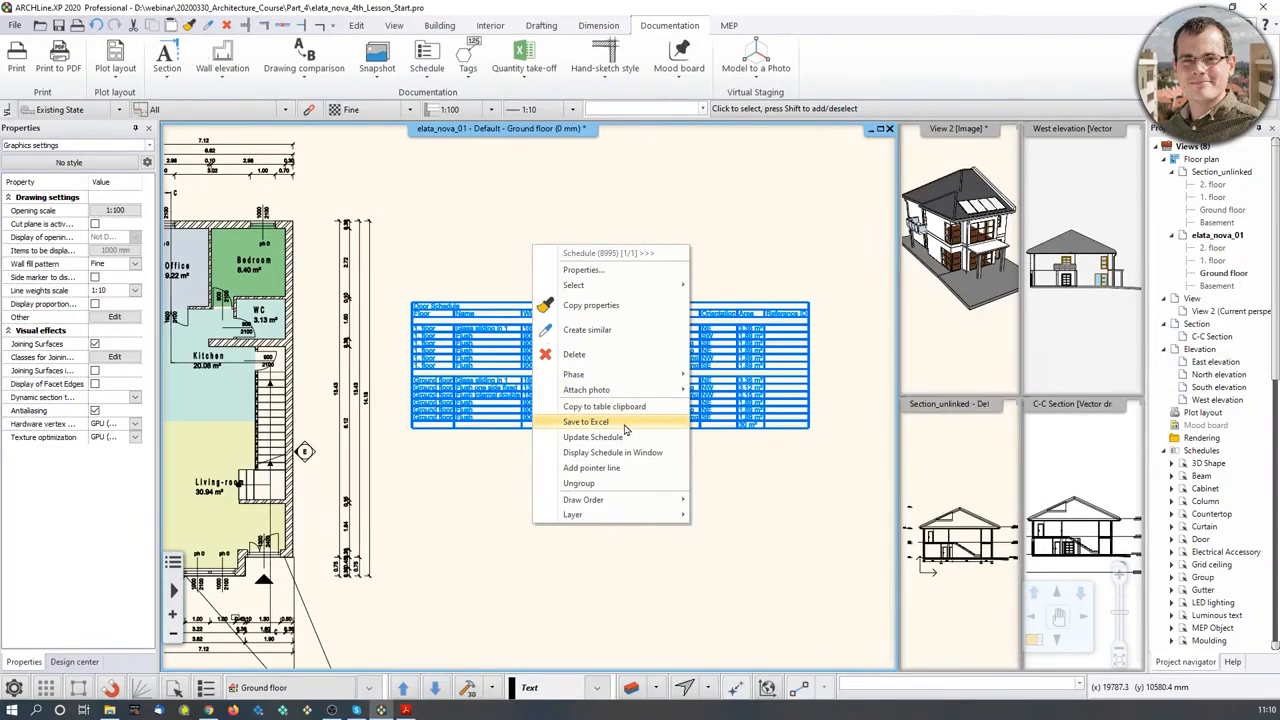
pyautogui.click(482, 237)
pyautogui.moveTo(482, 242); pyautogui.dragTo(565, 320, button='middle')
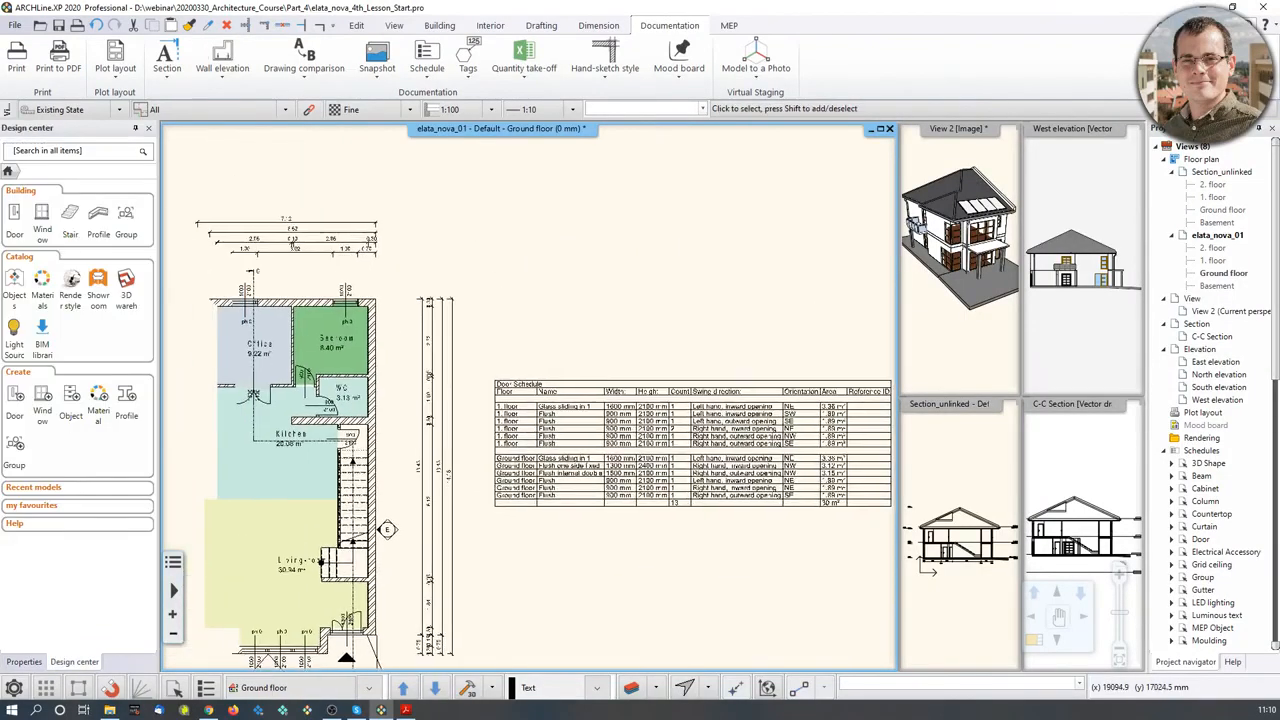
pyautogui.scroll(-2, 525, 302)
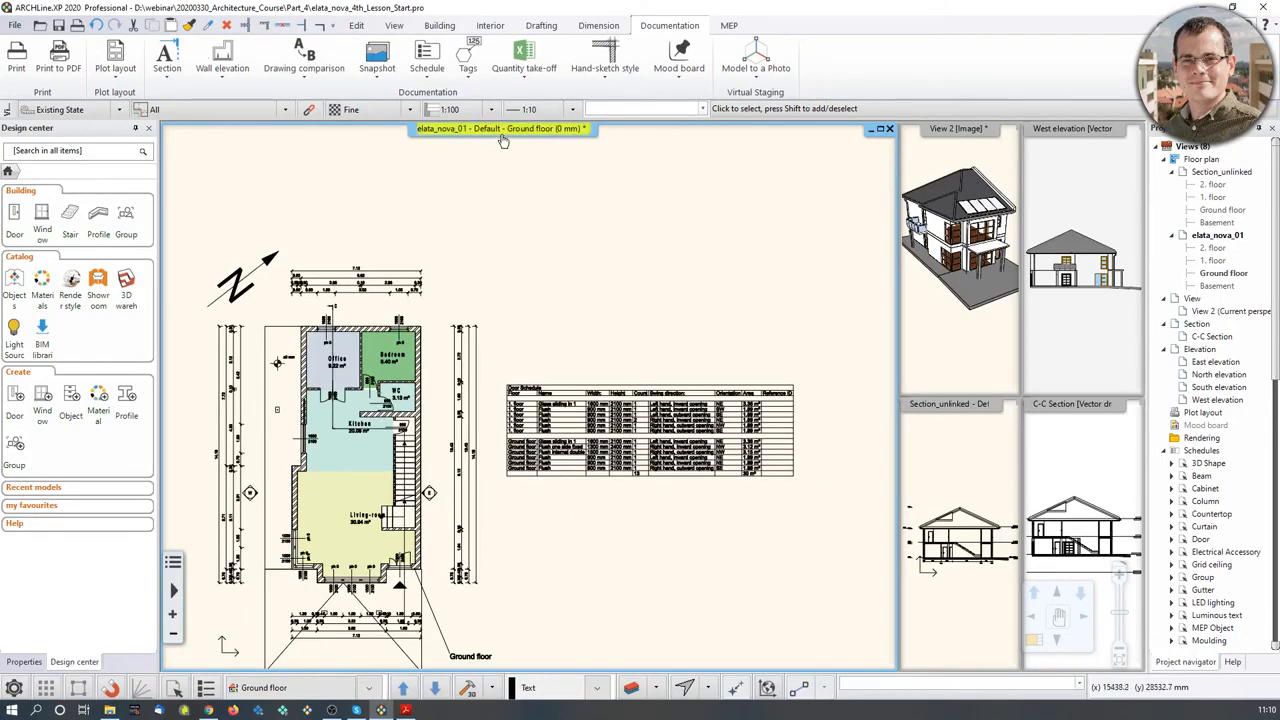
# Create an Excel building calculation for all element classes with BIM parameters, saving it over Consignation.xlsx in the Part_4 folder.
pyautogui.click(524, 70)
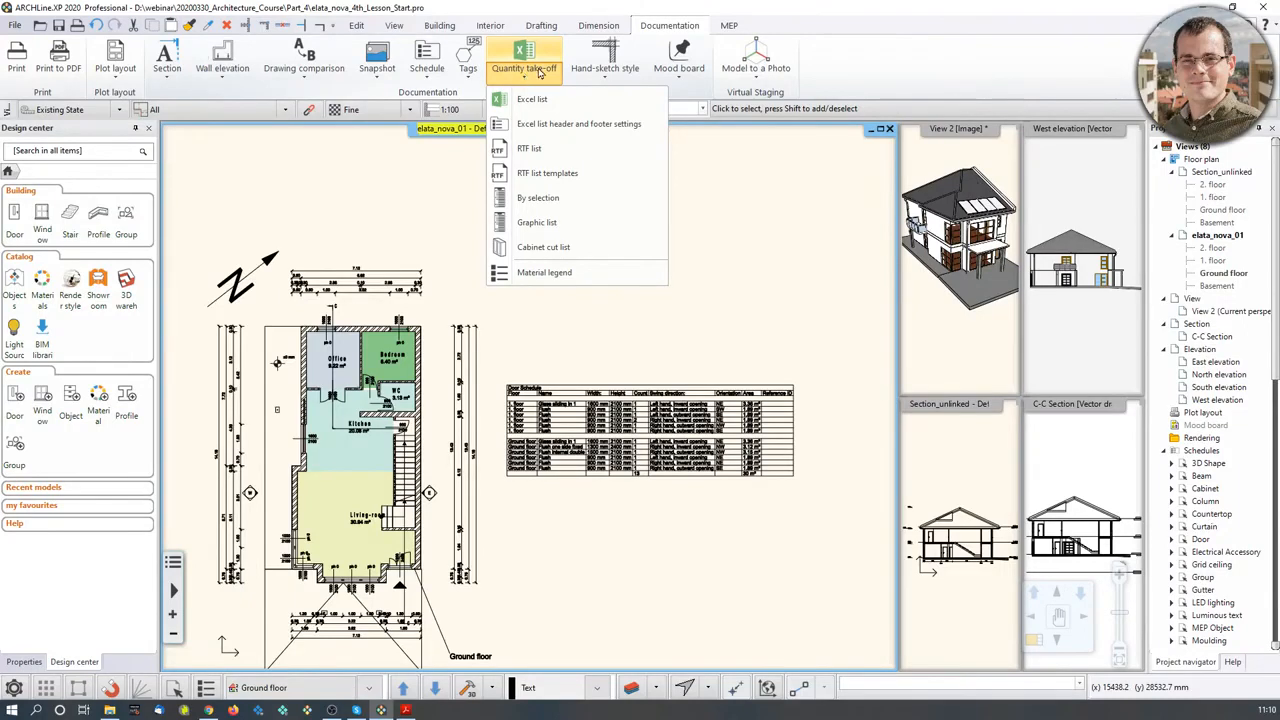
pyautogui.click(531, 100)
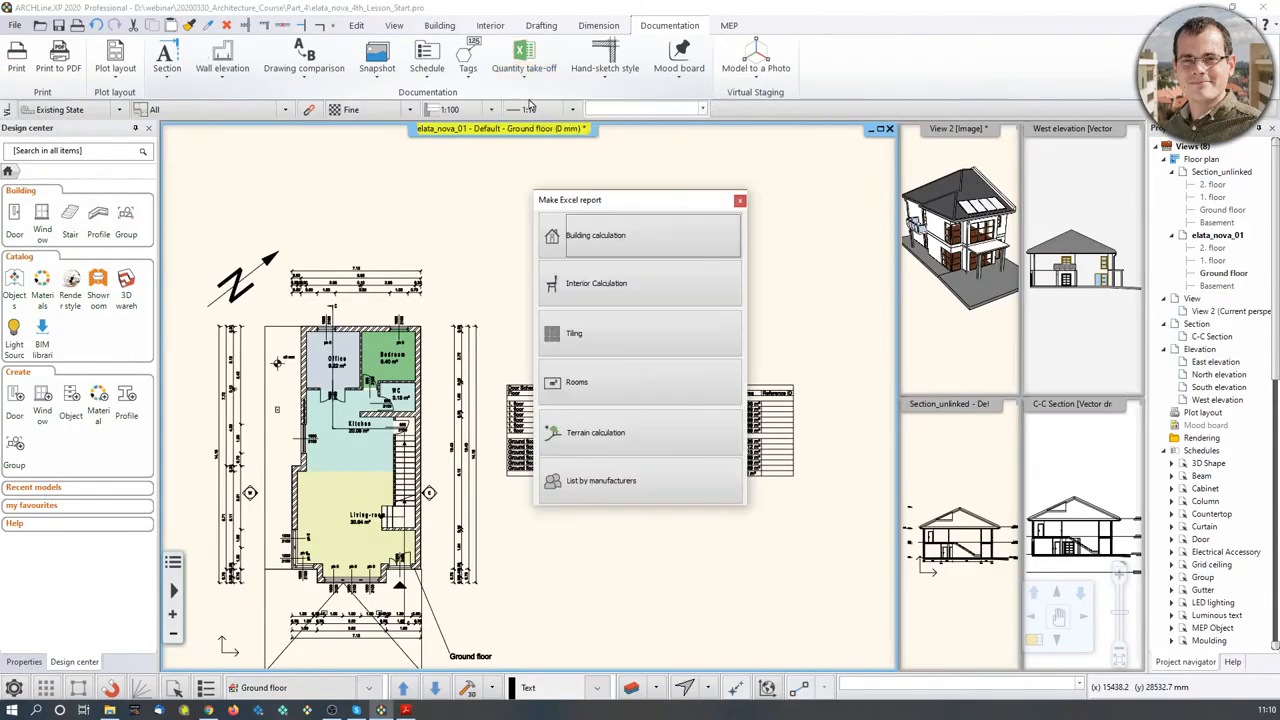
pyautogui.click(658, 244)
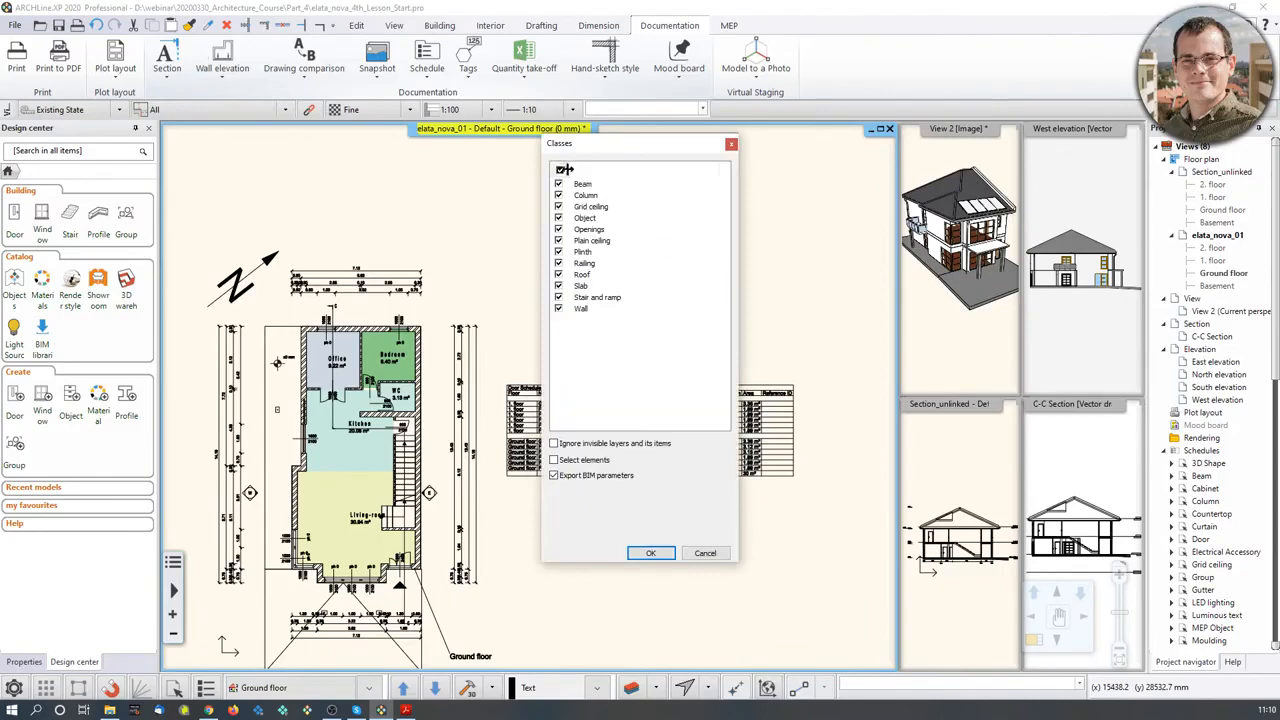
pyautogui.click(644, 549)
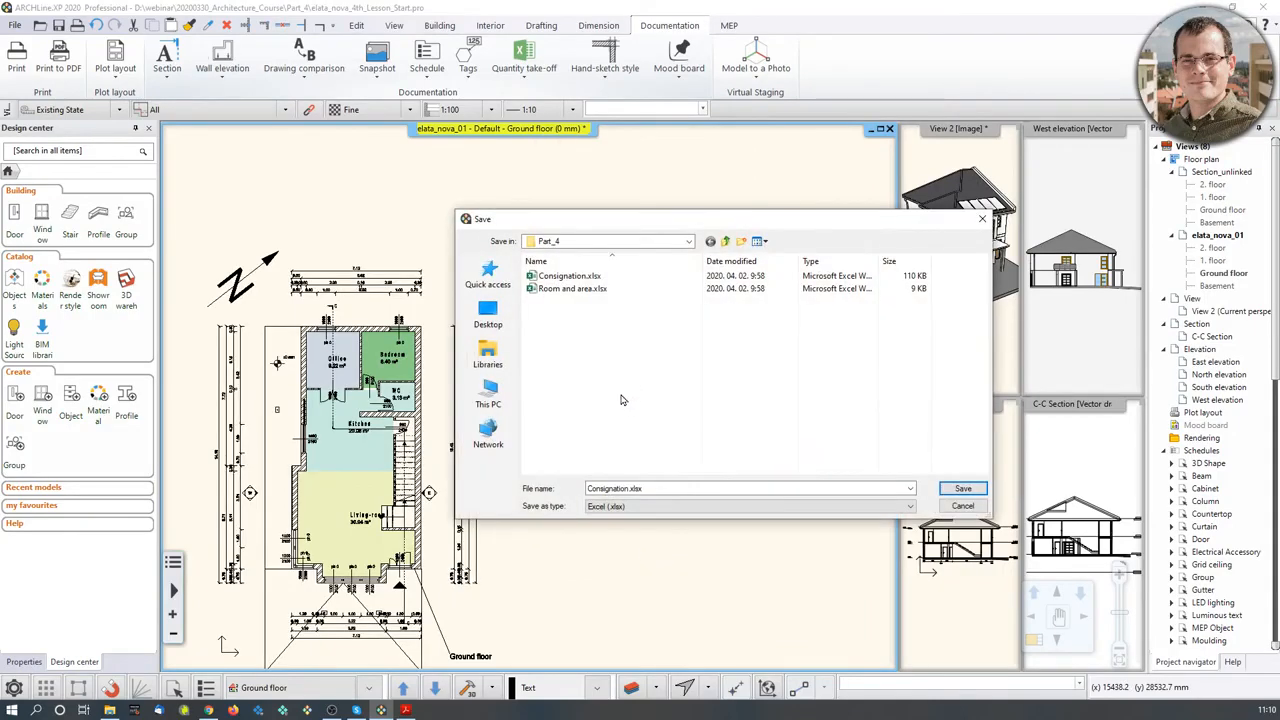
pyautogui.click(580, 282)
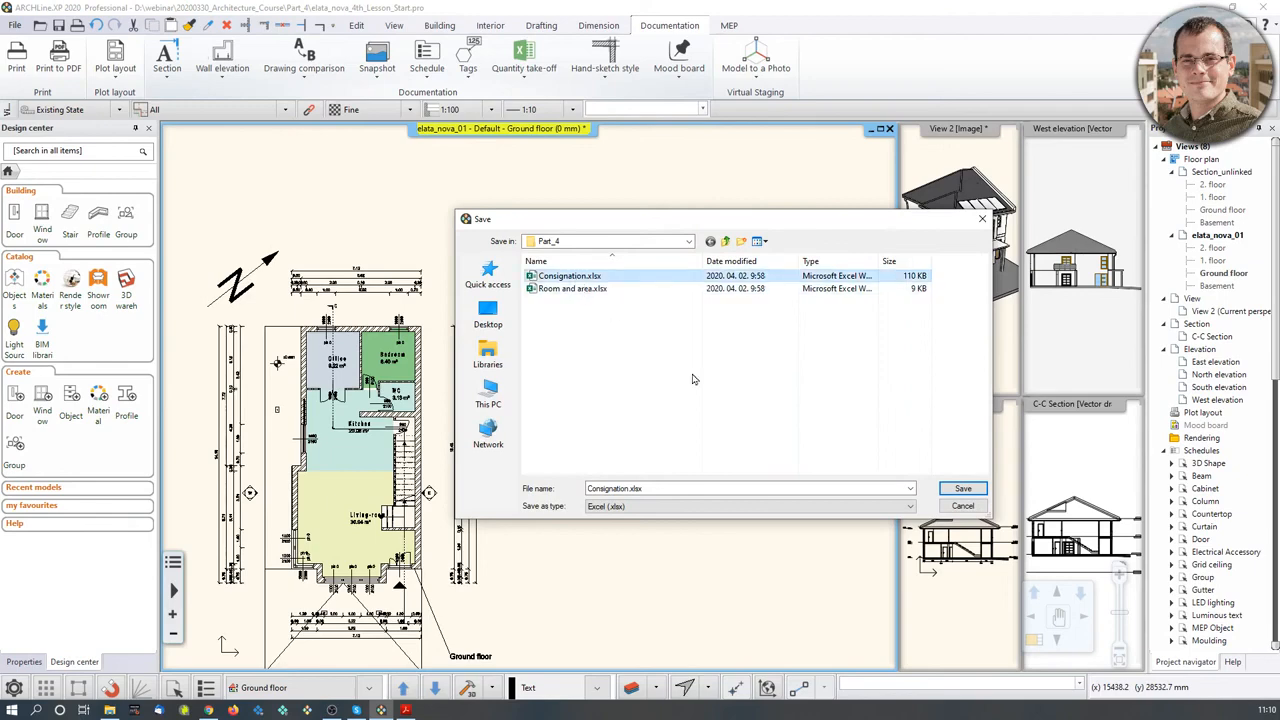
pyautogui.click(962, 488)
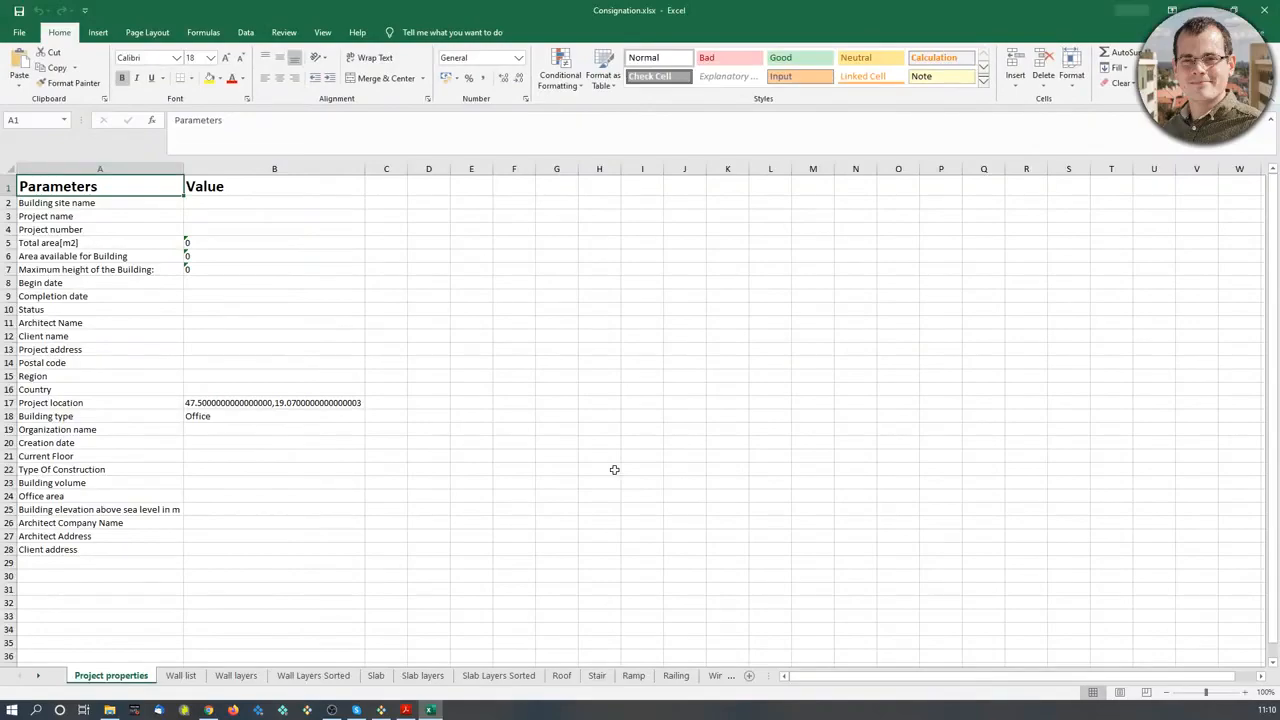
# Examine the wall list, wall layers, slab and slab layers sheets of the Consignation.xlsx workbook in Excel.
pyautogui.click(181, 676)
pyautogui.scroll(-2, 219, 538)
pyautogui.scroll(-15, 219, 538)
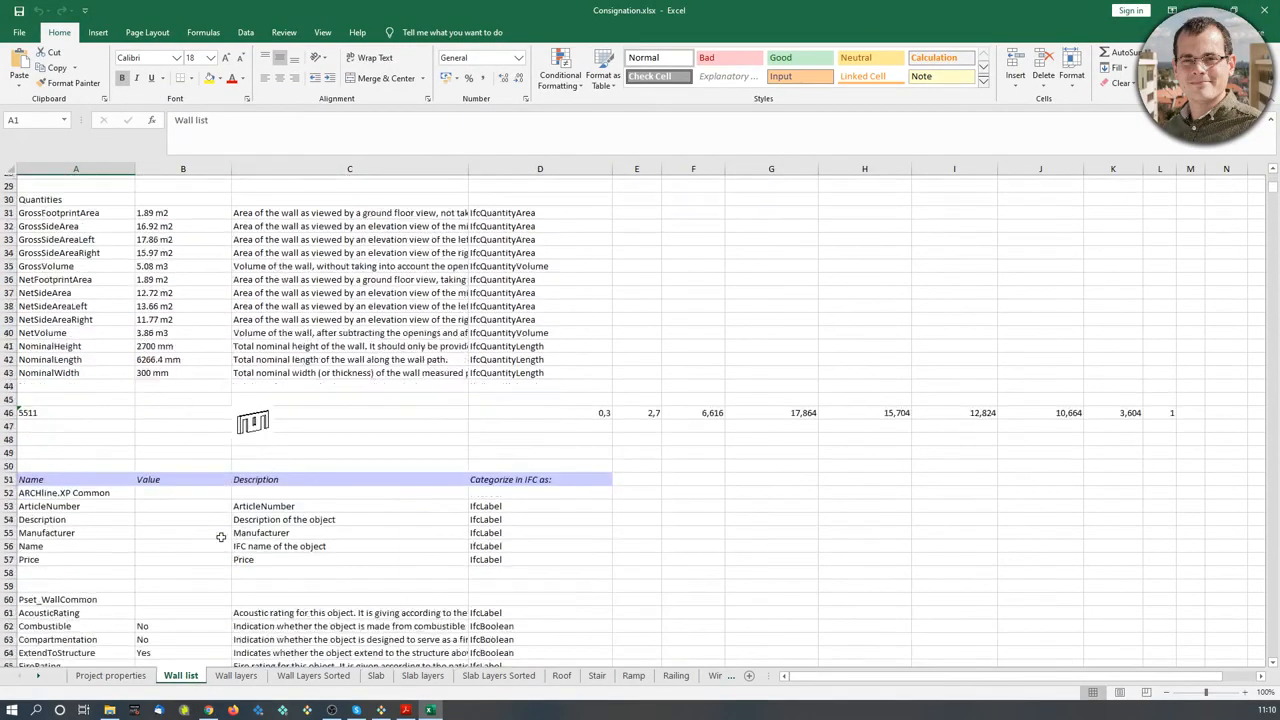
pyautogui.scroll(-9, 221, 538)
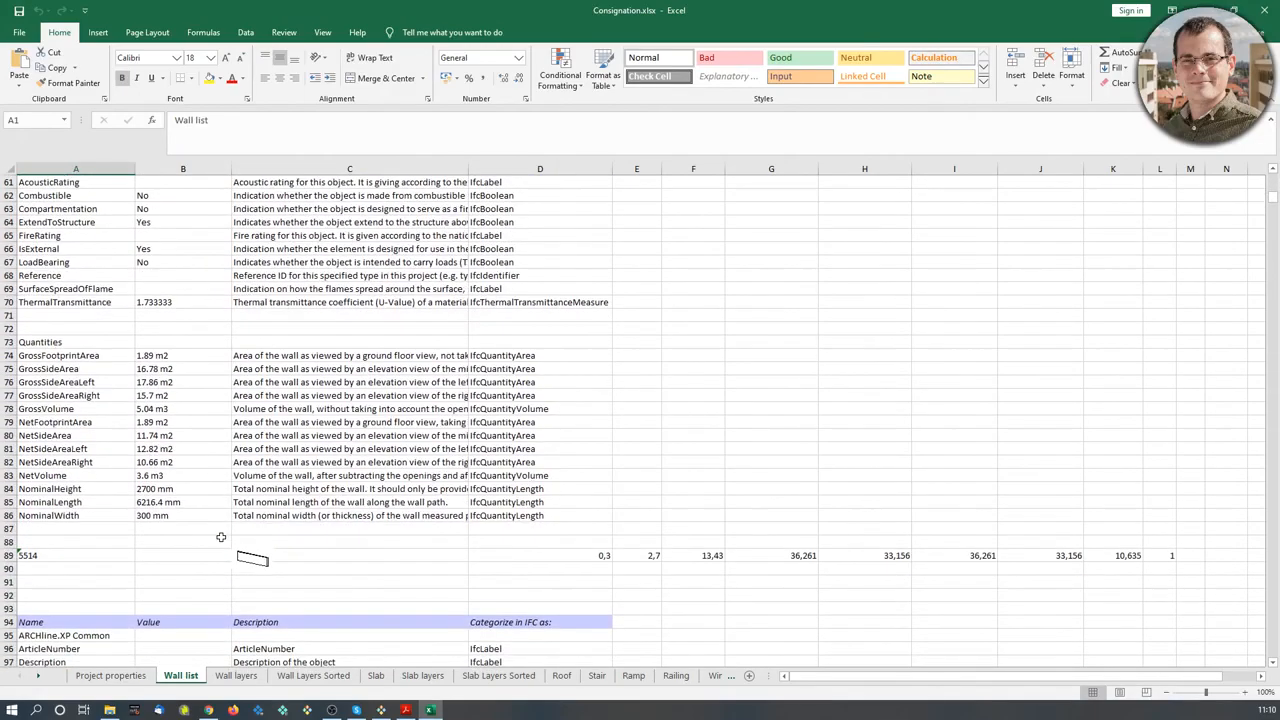
pyautogui.click(236, 678)
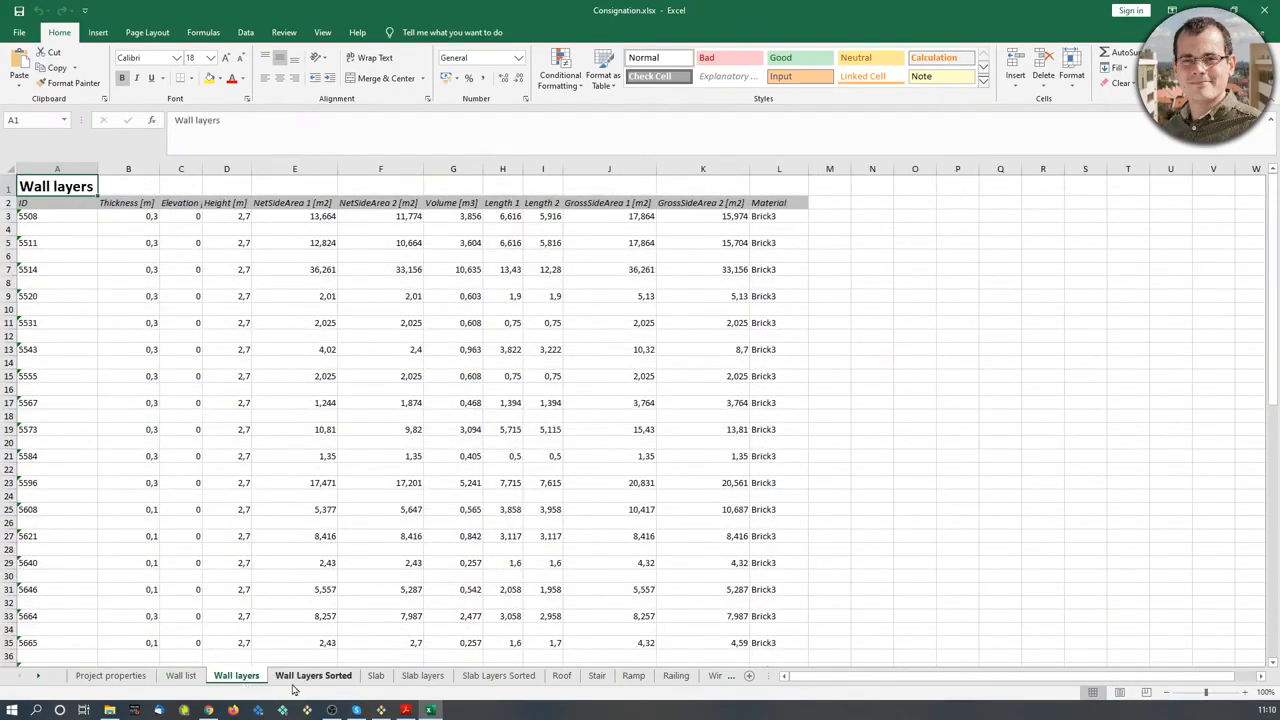
pyautogui.click(376, 678)
pyautogui.click(422, 678)
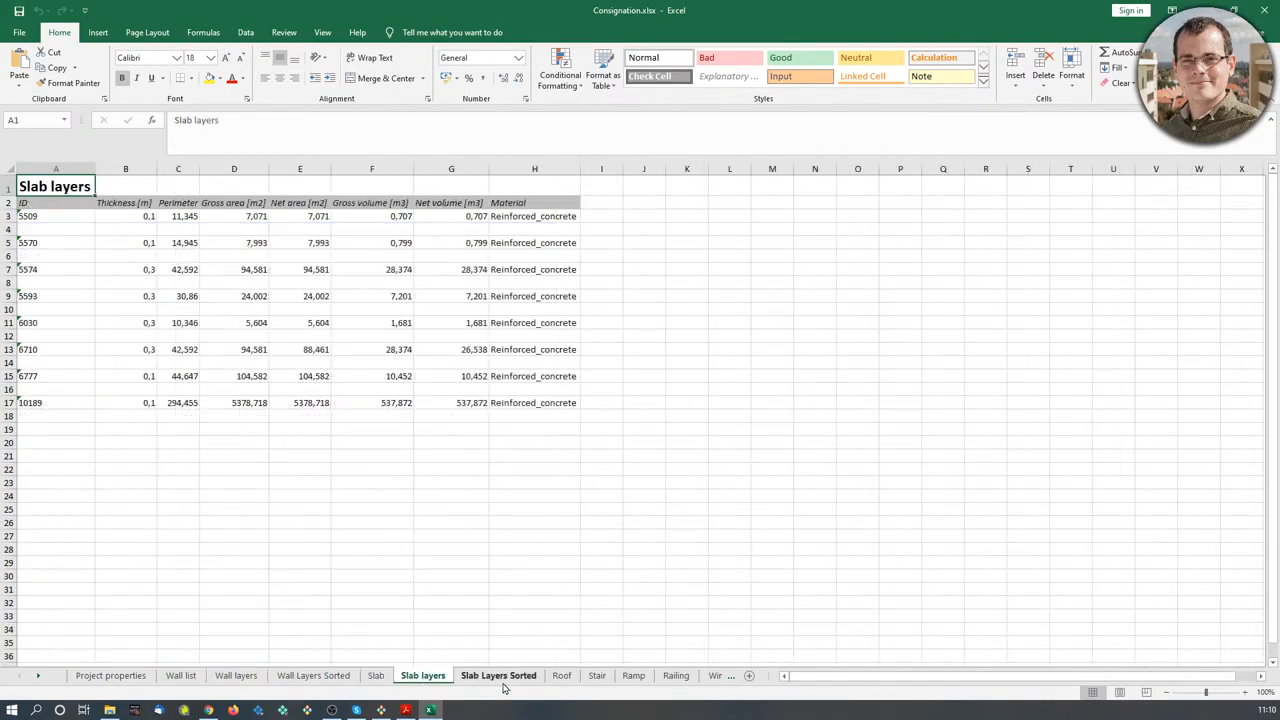
# Check the Roof sheet of the Consignation.xlsx workbook and close Excel to return to the ground floor plan.
pyautogui.click(562, 678)
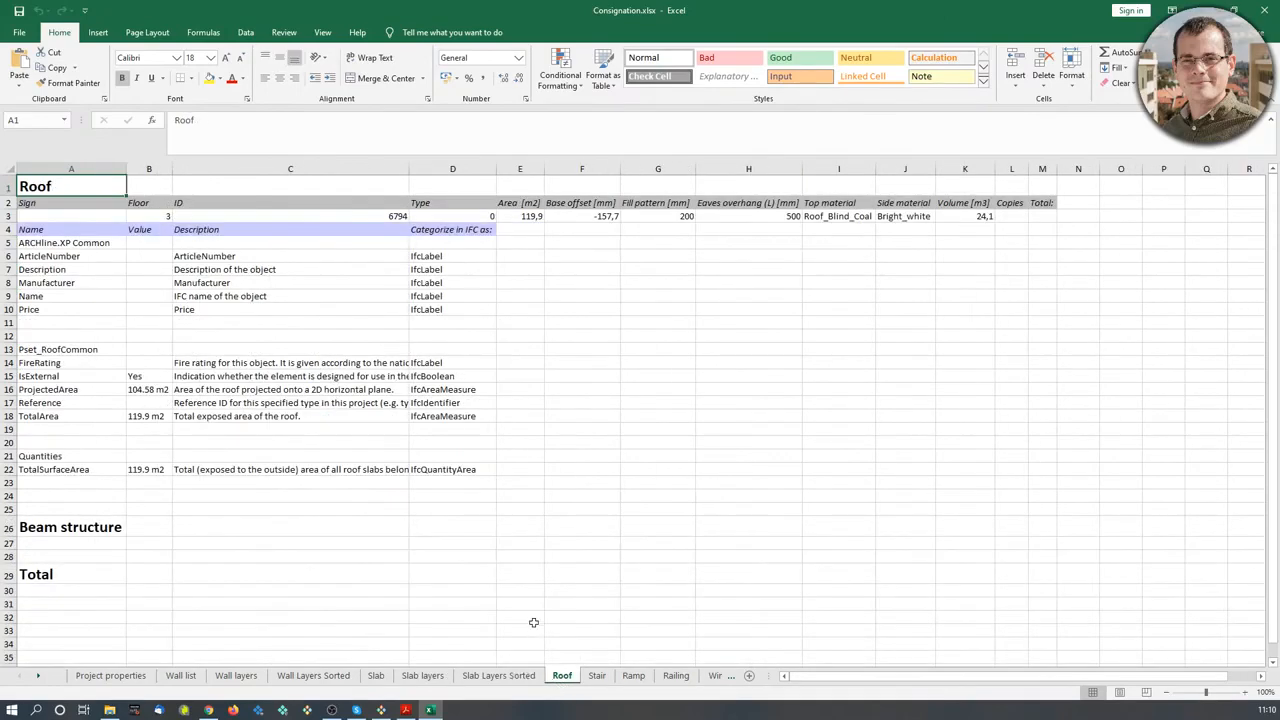
pyautogui.click(1272, 10)
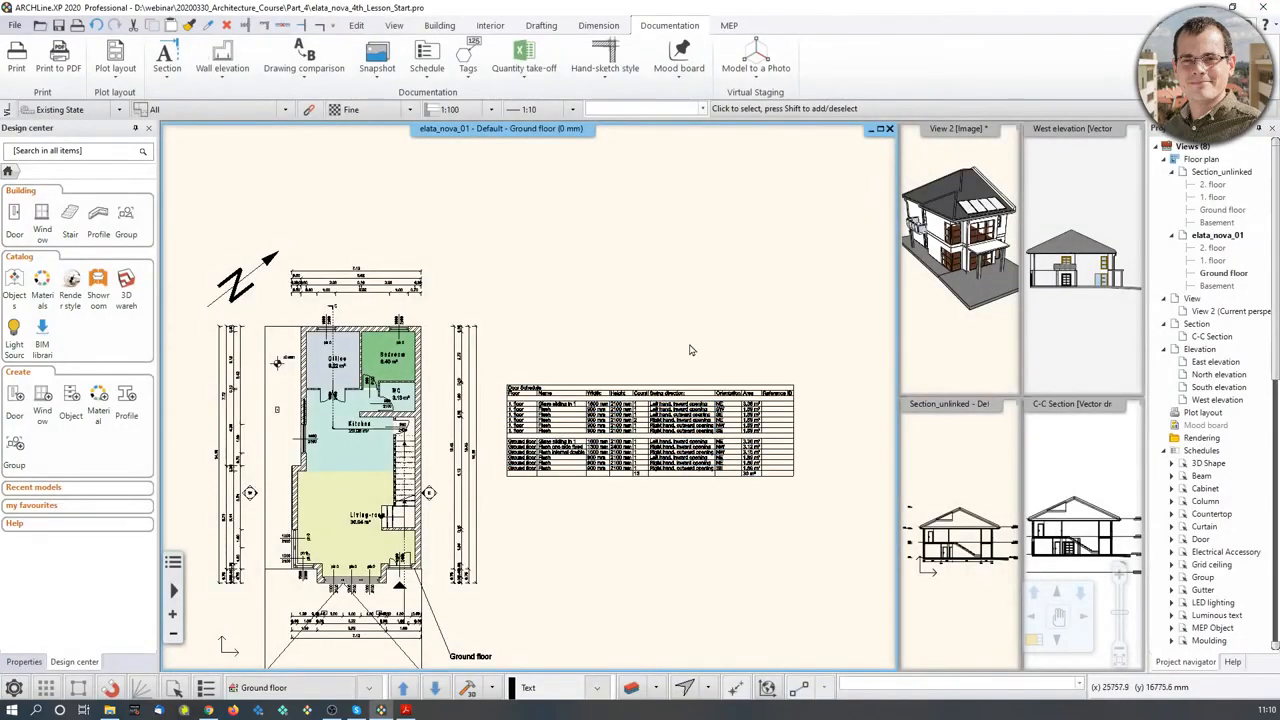
pyautogui.scroll(2, 560, 392)
pyautogui.scroll(2, 480, 400)
pyautogui.scroll(2, 408, 440)
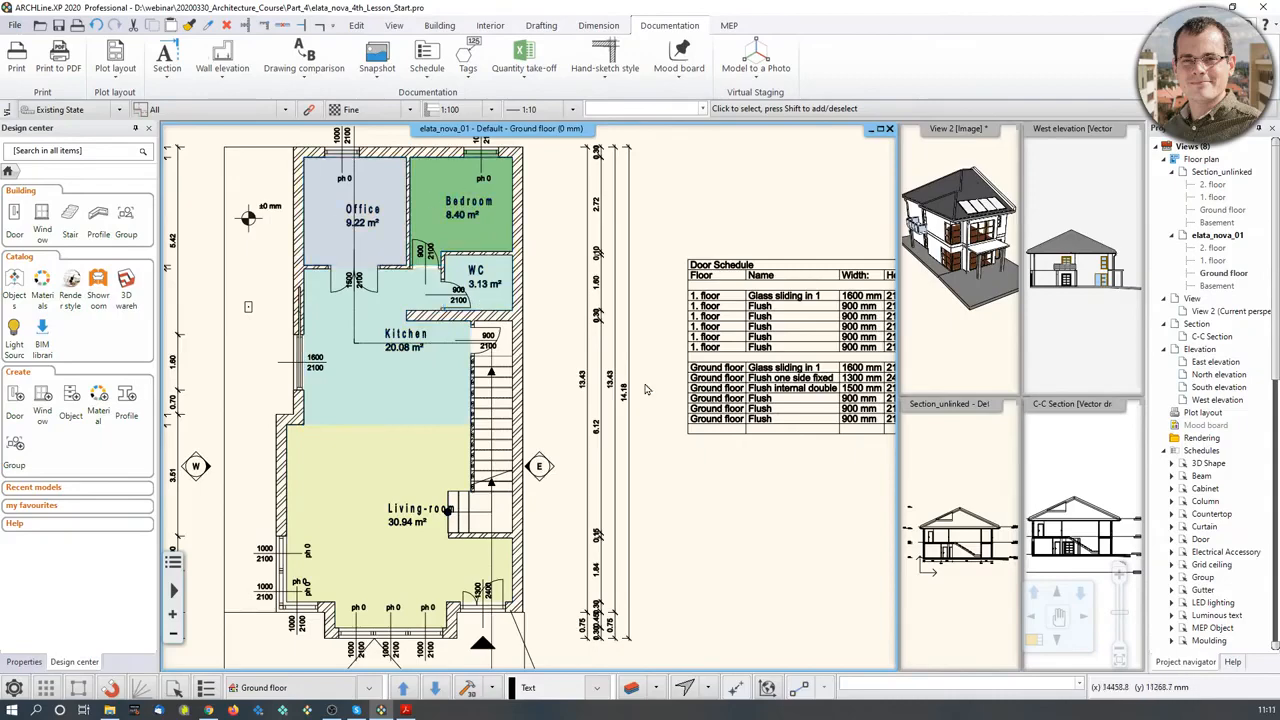
pyautogui.scroll(-2, 645, 389)
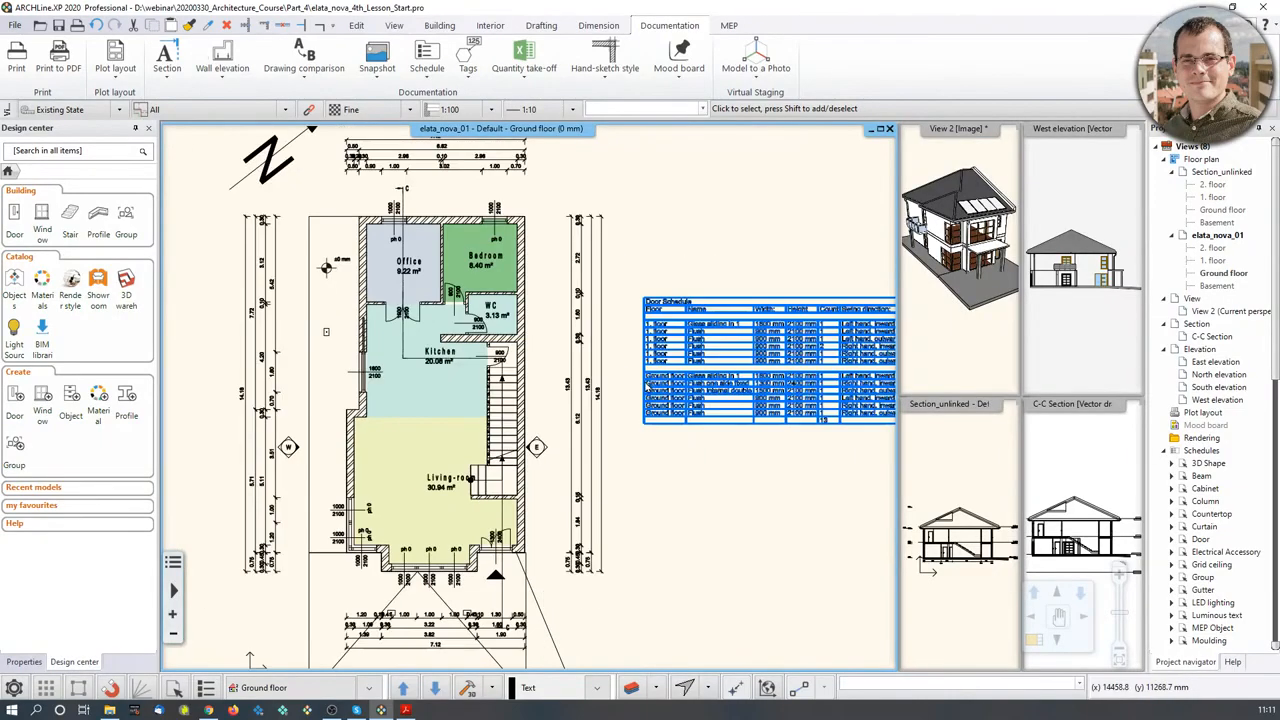
# Create an Excel rooms report with regenerated spaces, saving it over Room and area.xlsx in the Part_4 folder.
pyautogui.click(537, 82)
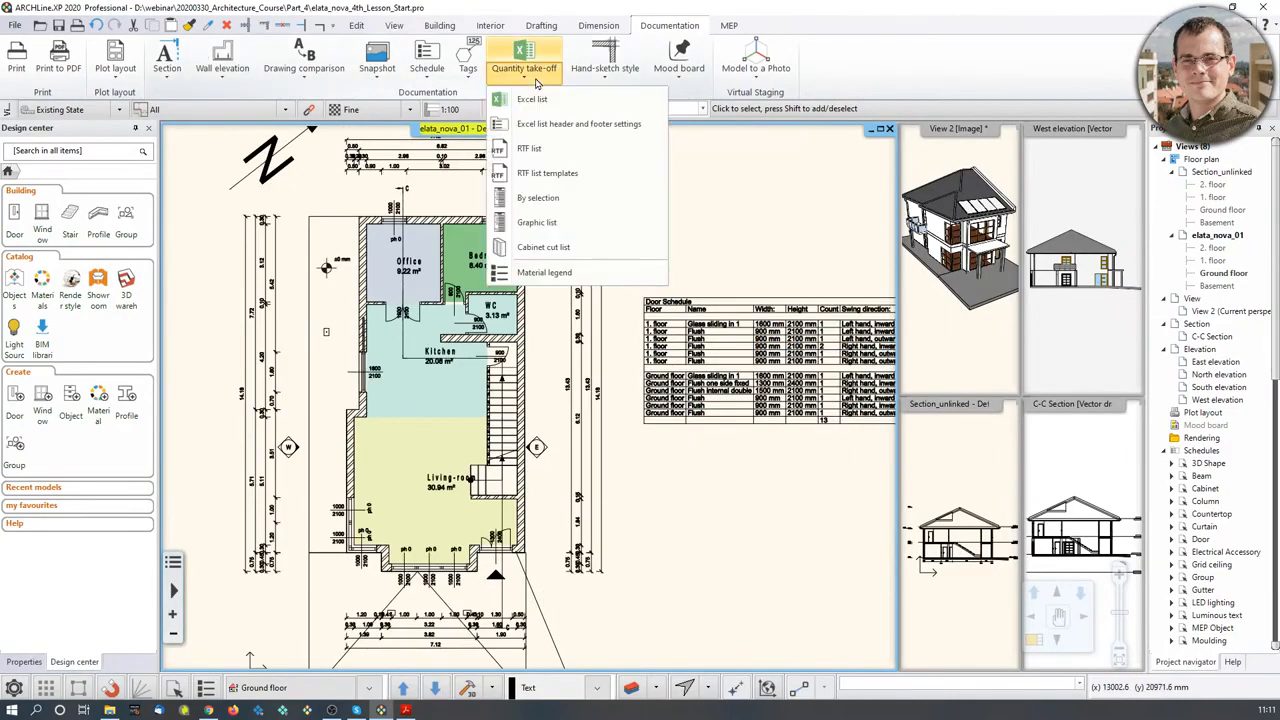
pyautogui.click(533, 99)
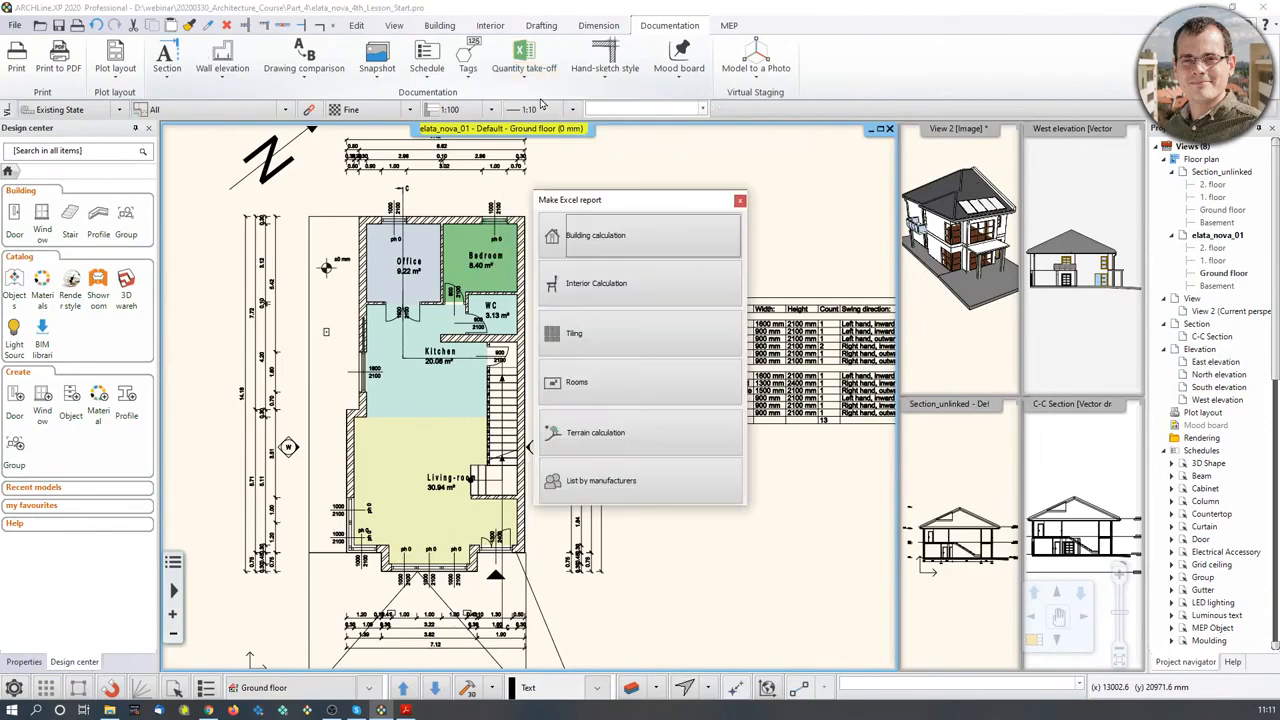
pyautogui.click(597, 384)
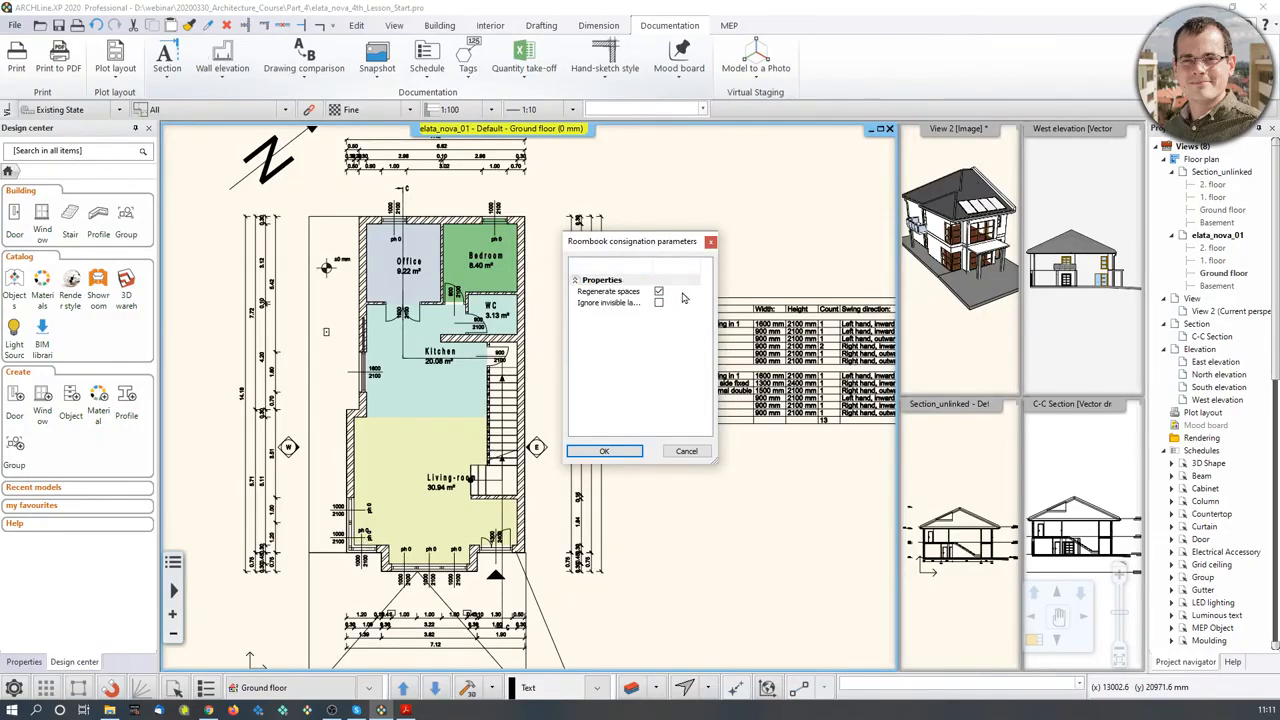
pyautogui.click(606, 452)
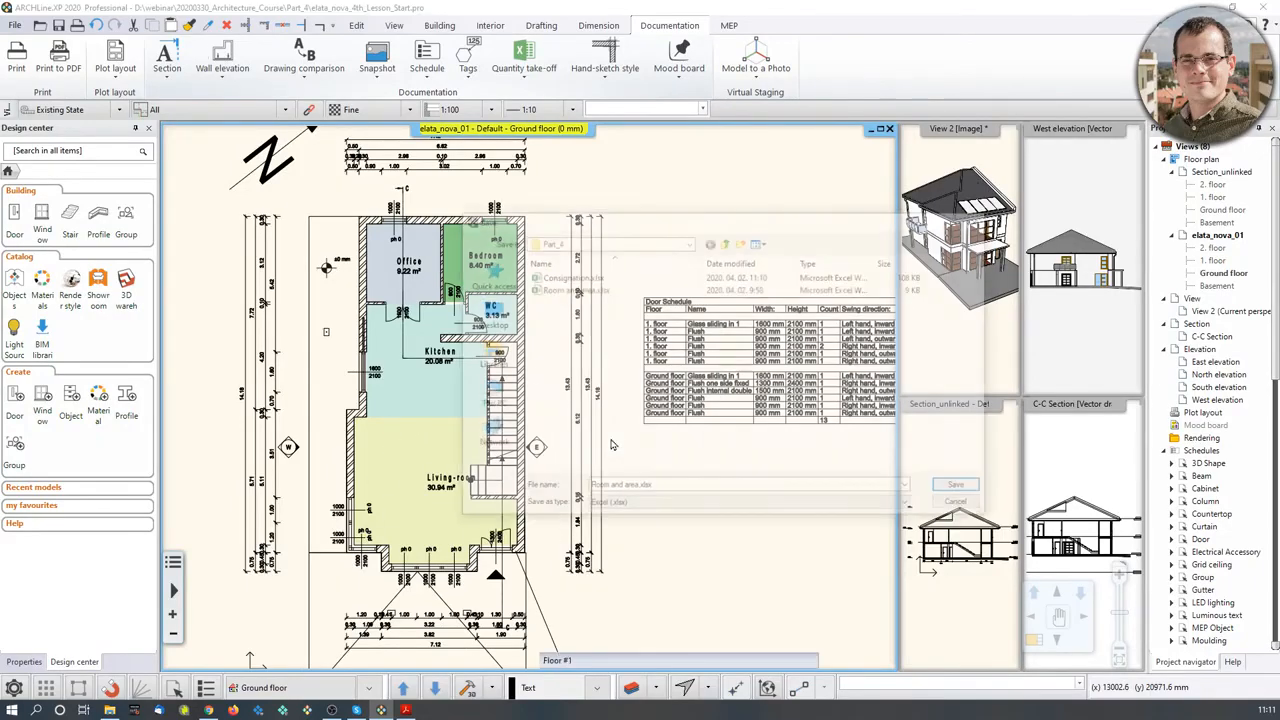
pyautogui.click(566, 289)
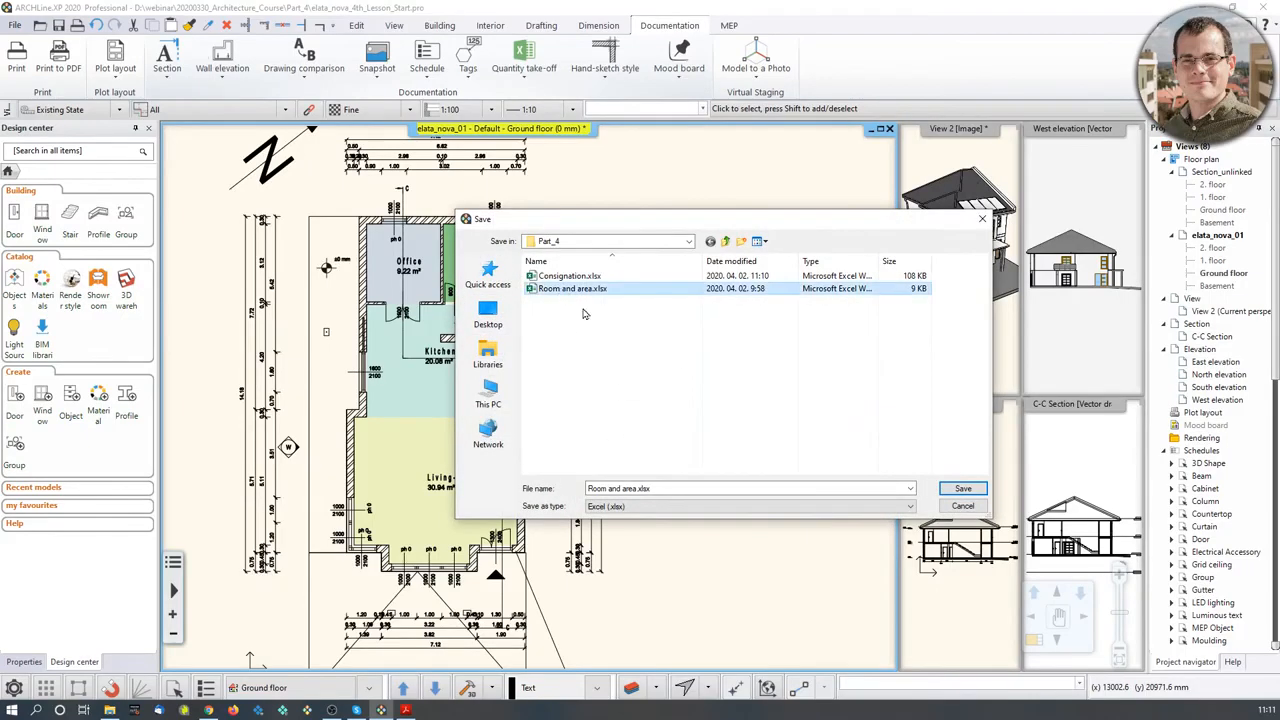
pyautogui.click(958, 490)
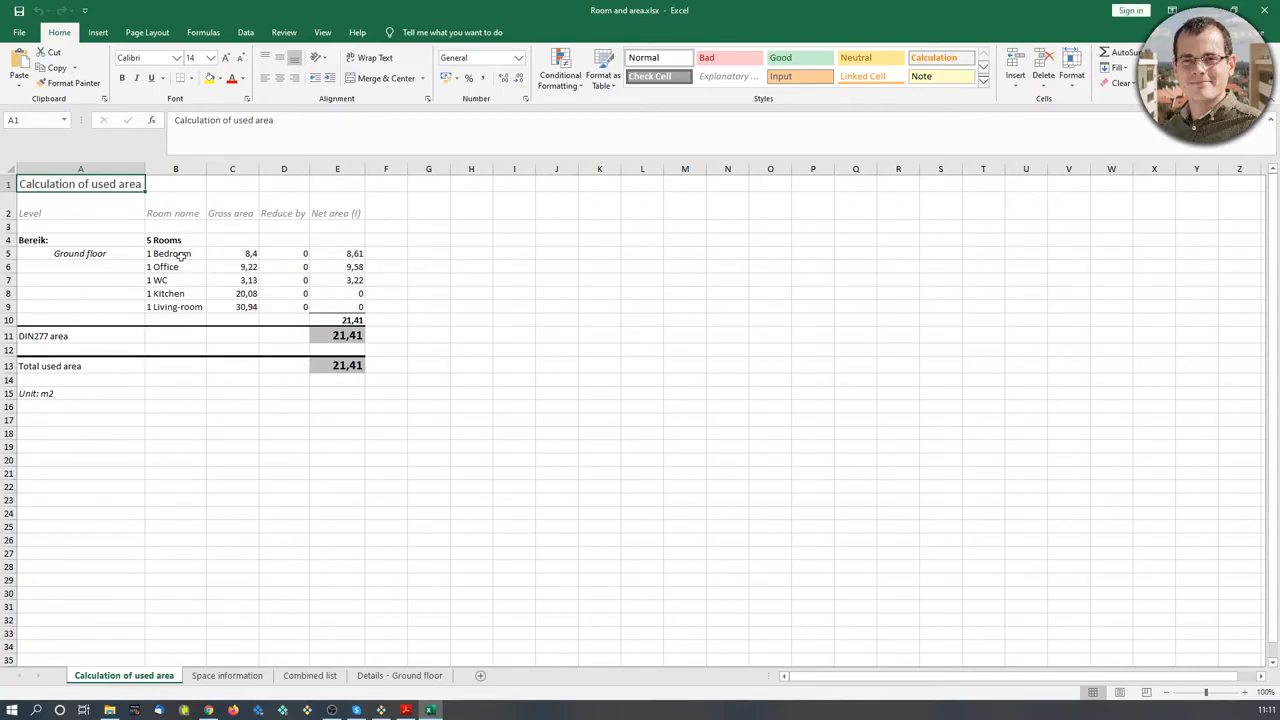
# Examine the Space information, Combined list and Details - Ground floor sheets of Room and area.xlsx, and close the workbook.
pyautogui.click(200, 680)
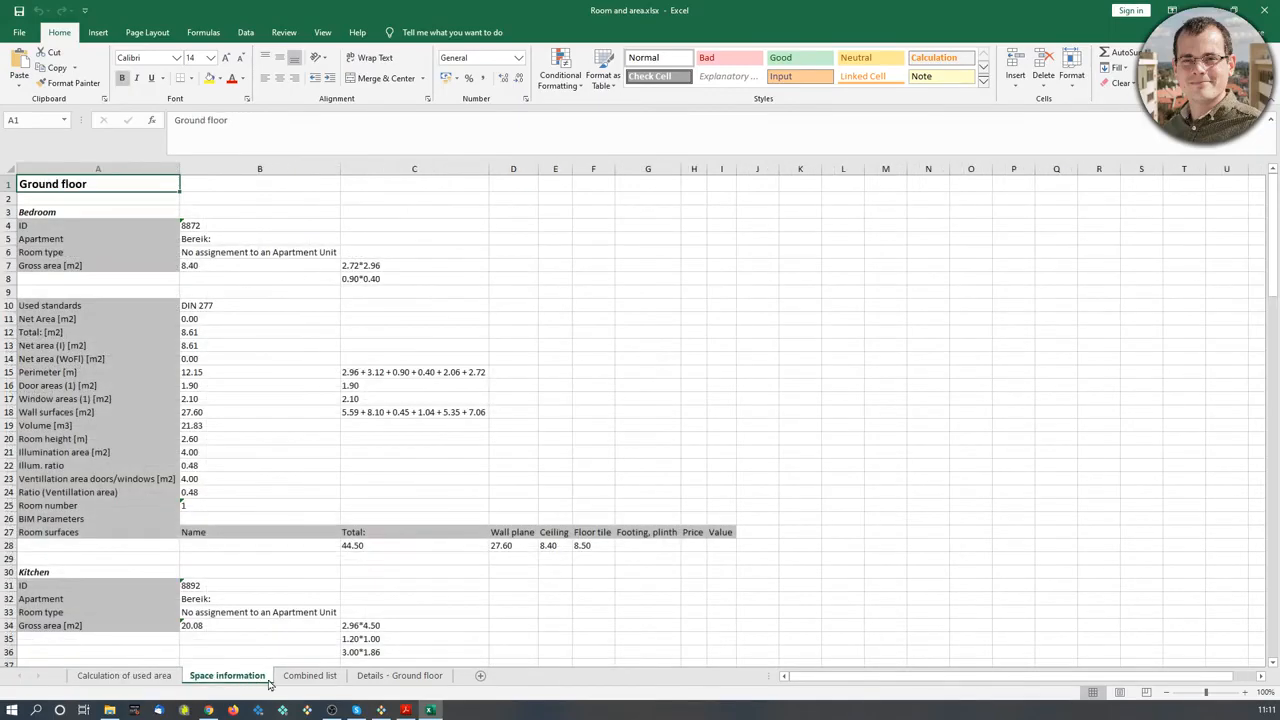
pyautogui.click(310, 678)
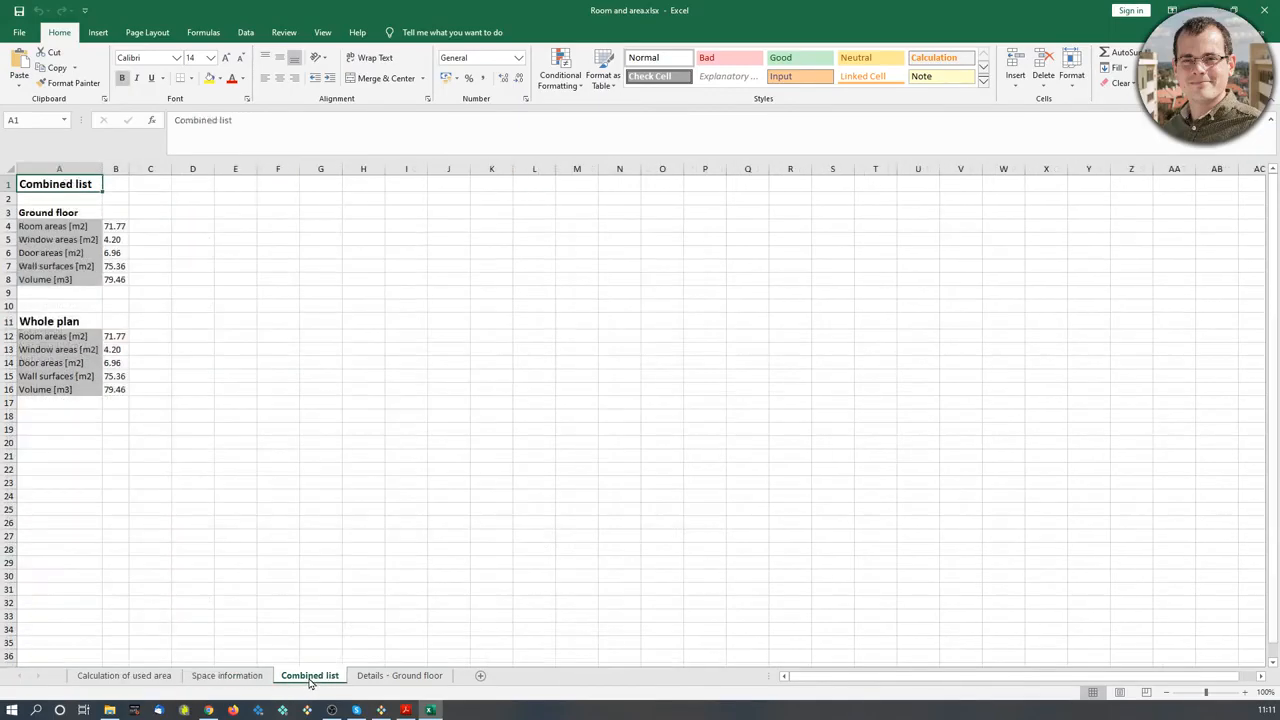
pyautogui.click(404, 678)
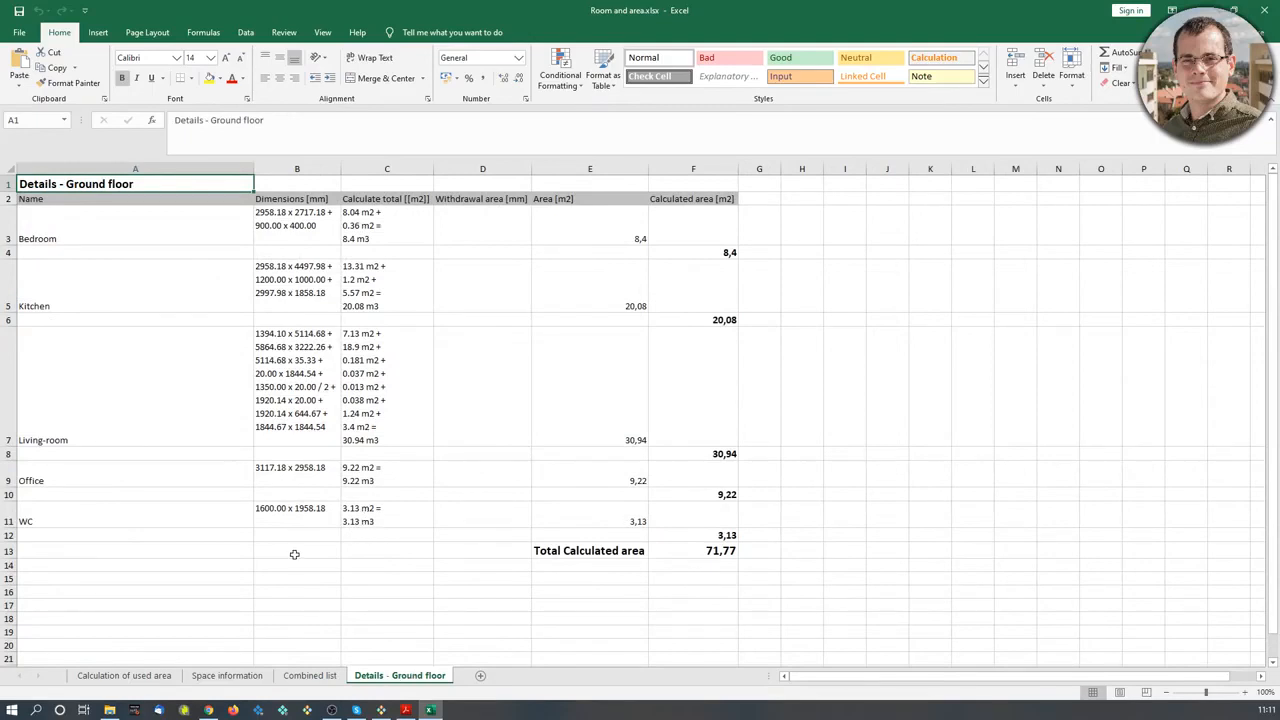
pyautogui.click(1256, 18)
# Start preparing a plot layout with the paper format set to ISO A3 297x420 mm in landscape orientation.
pyautogui.scroll(-2, 589, 356)
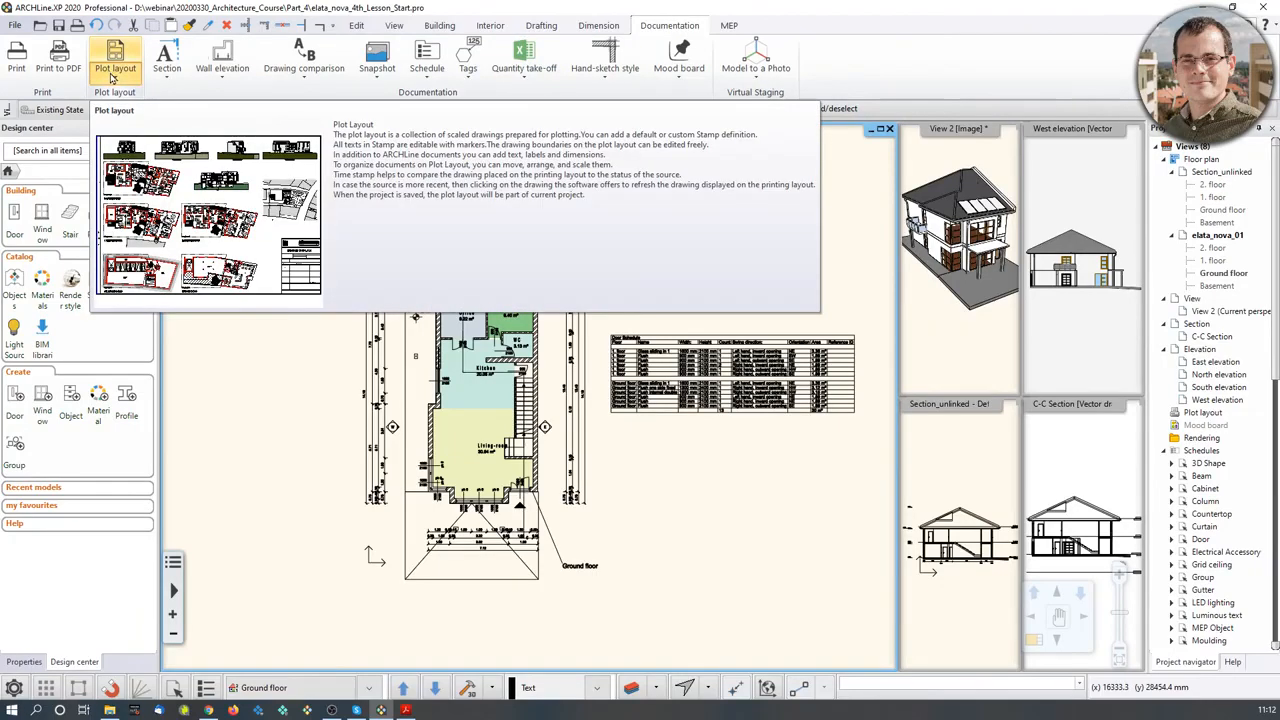
pyautogui.click(112, 80)
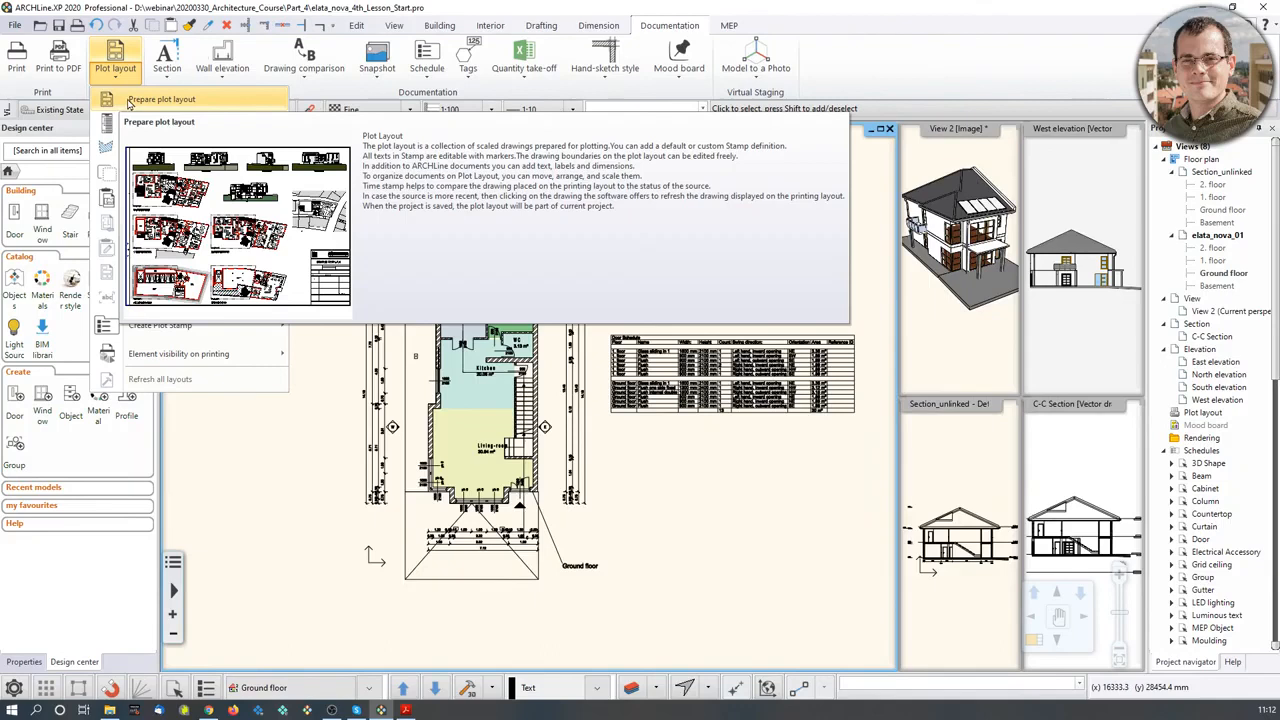
pyautogui.click(160, 99)
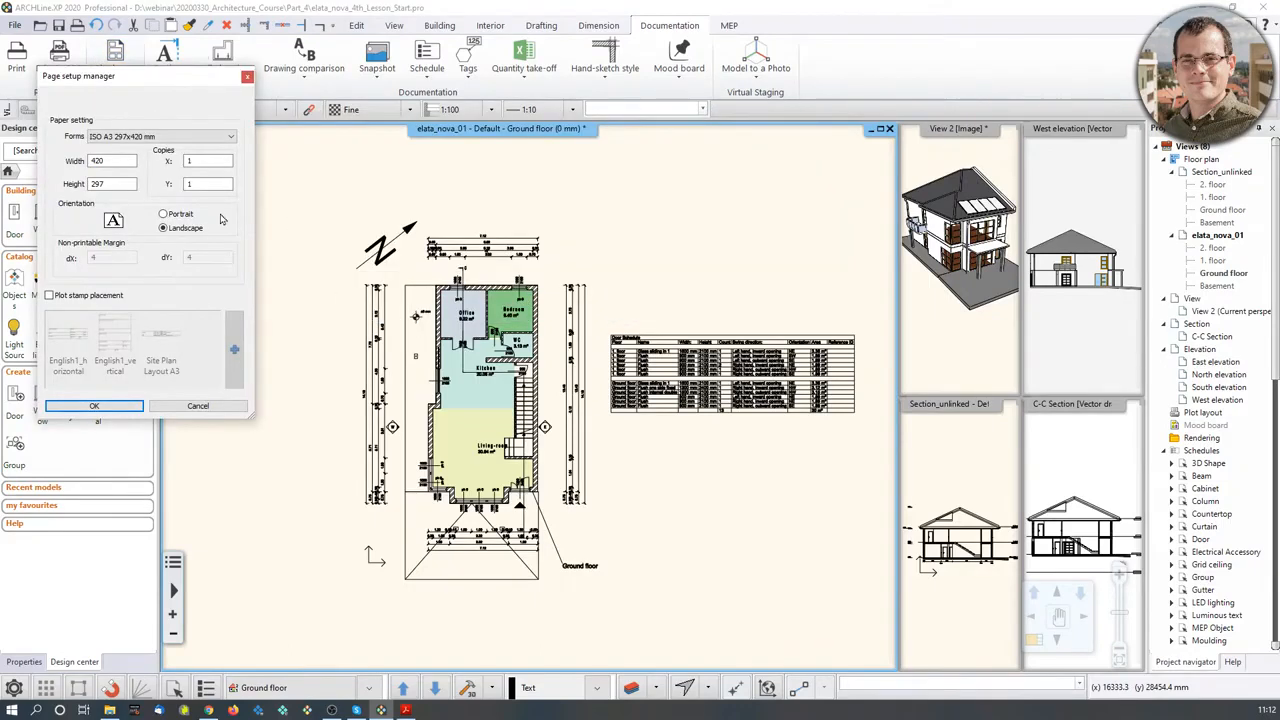
pyautogui.click(220, 137)
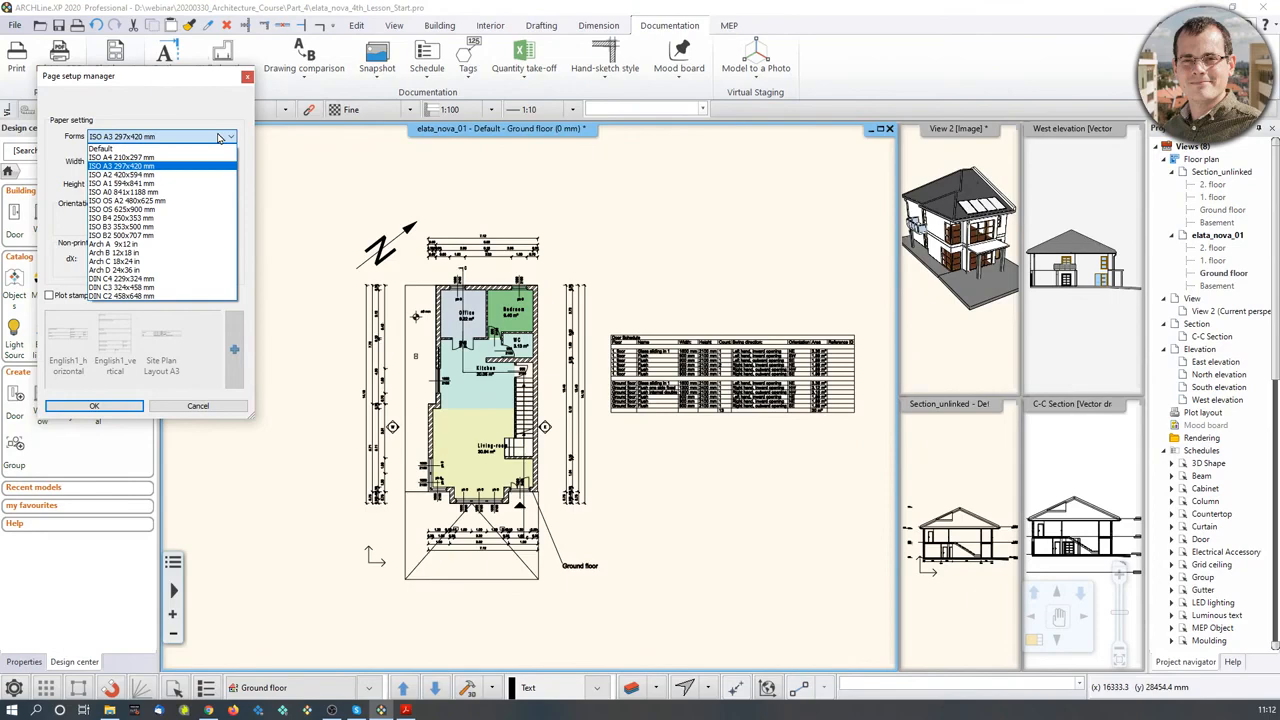
pyautogui.click(155, 166)
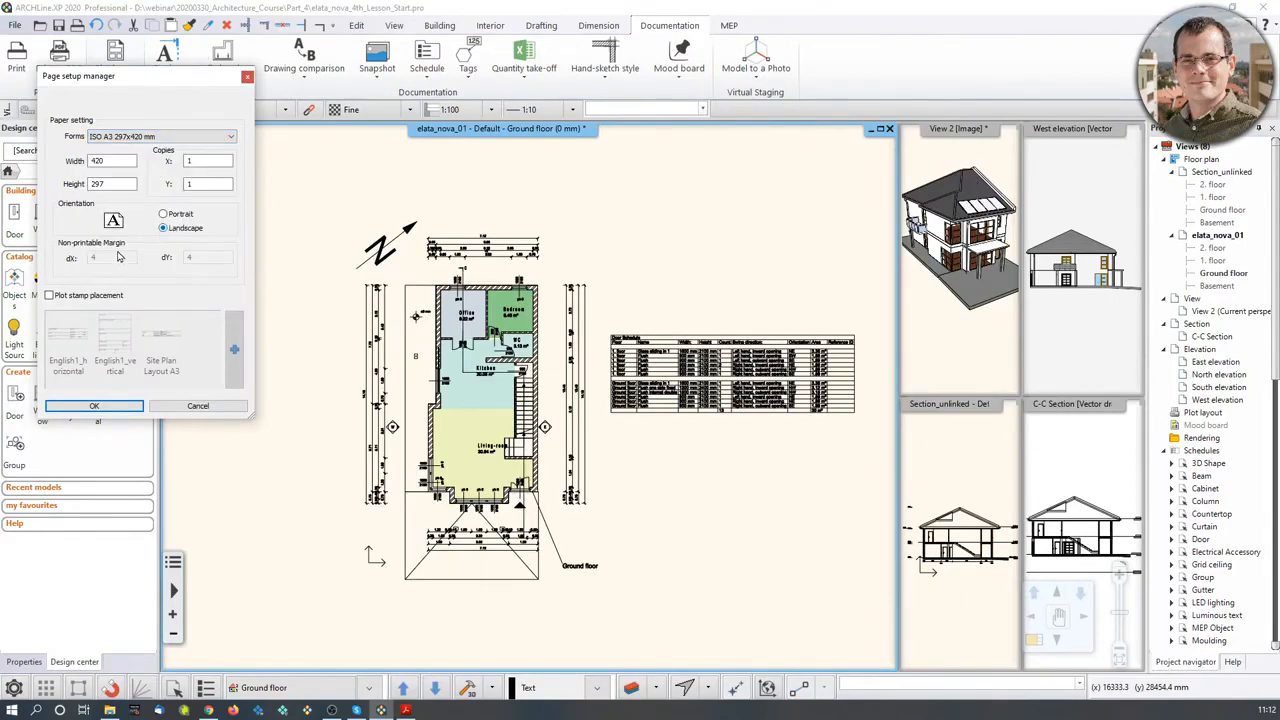
# Preview the plot stamp placement option and the English stamp templates without applying a stamp to the layout.
pyautogui.click(86, 298)
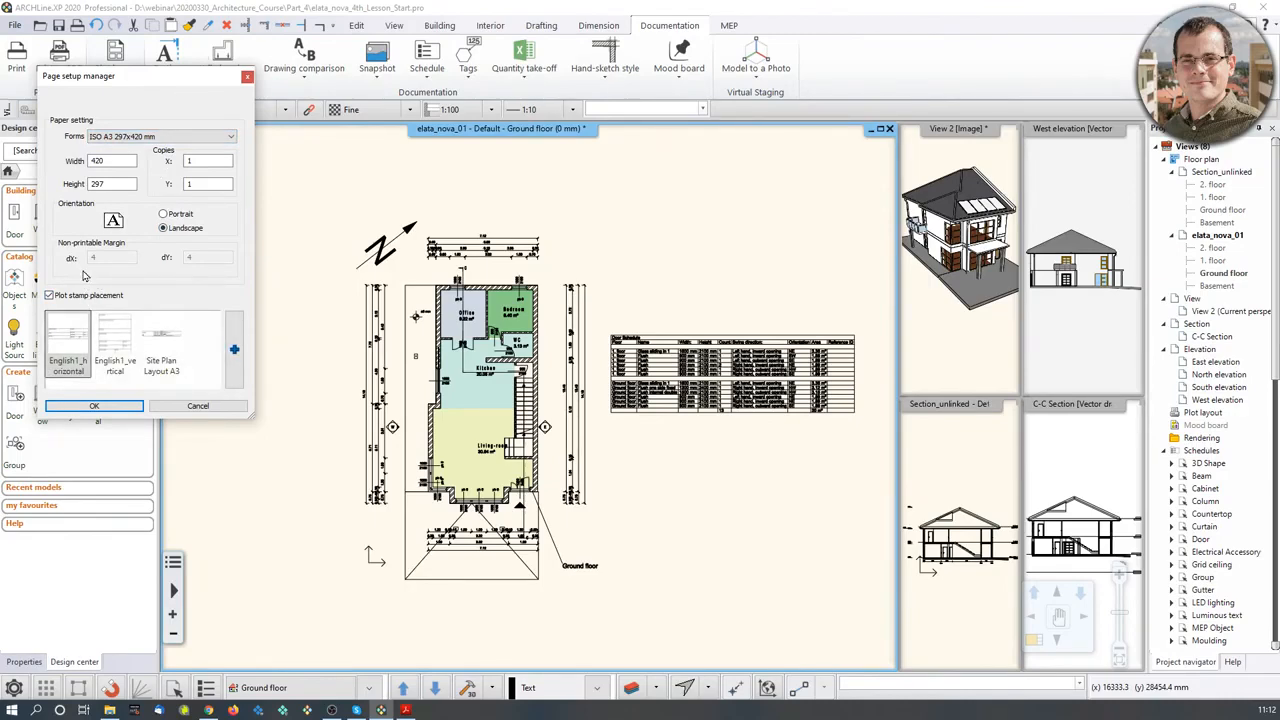
pyautogui.click(235, 351)
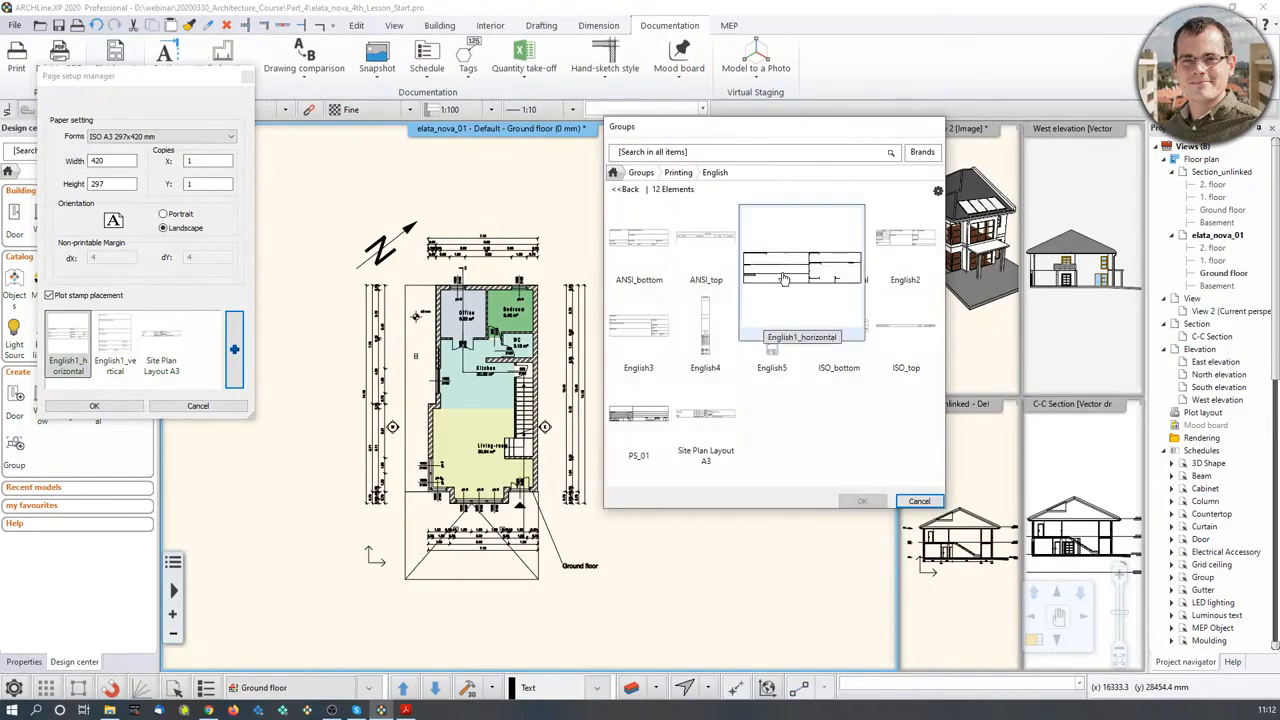
pyautogui.click(933, 506)
pyautogui.click(49, 295)
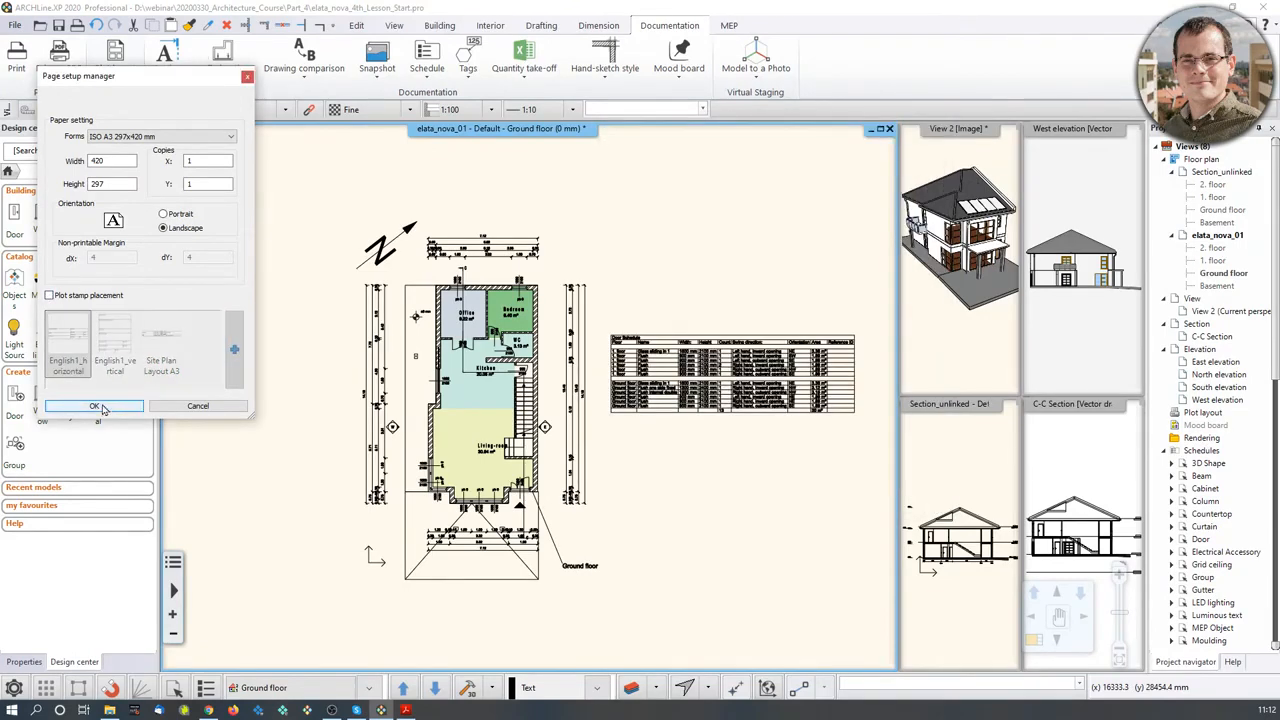
# Create the A3 sheet and place the elata_nova_01 Ground floor drawing on it at 1:100 scale.
pyautogui.click(95, 406)
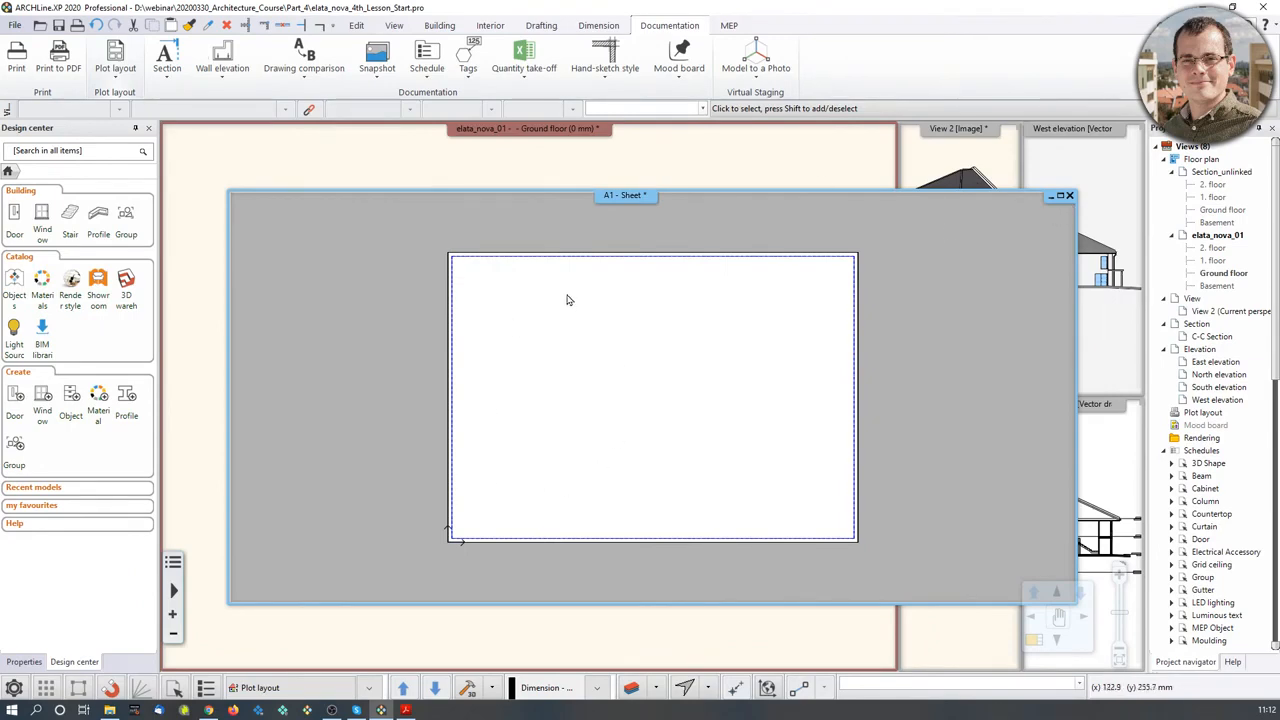
pyautogui.click(1222, 276)
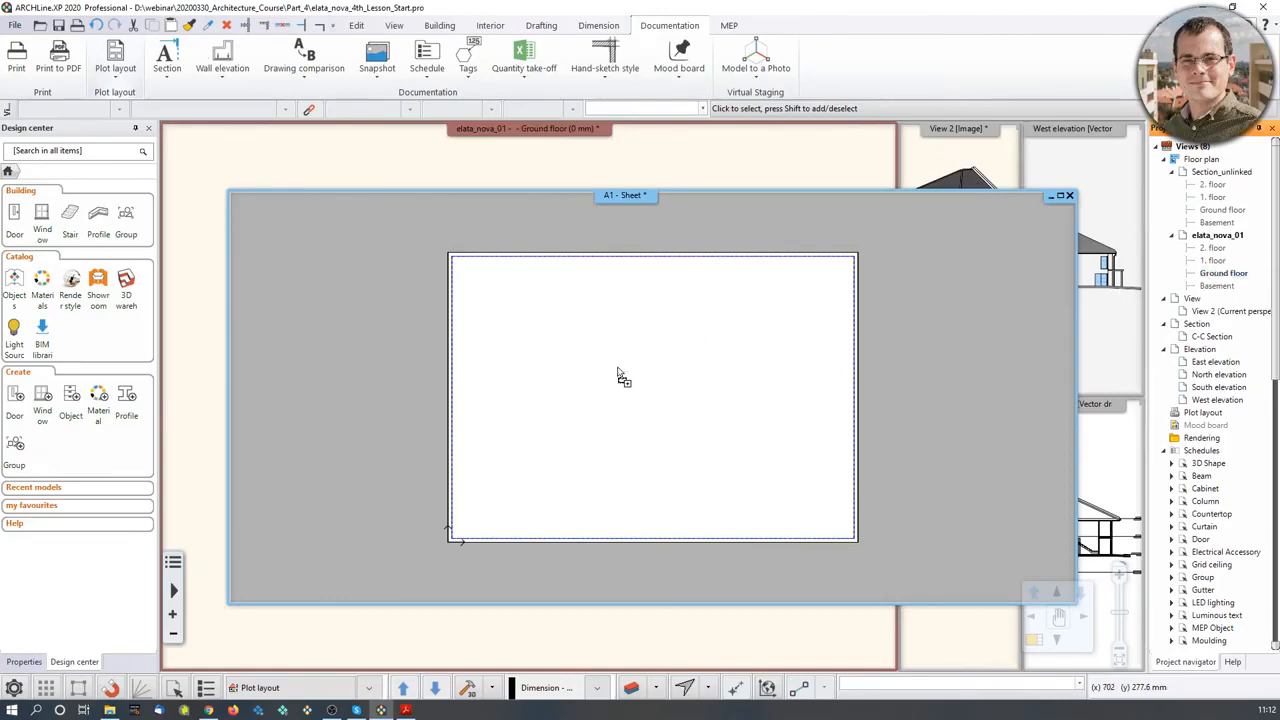
pyautogui.moveTo(590, 404); pyautogui.dragTo(532, 437)
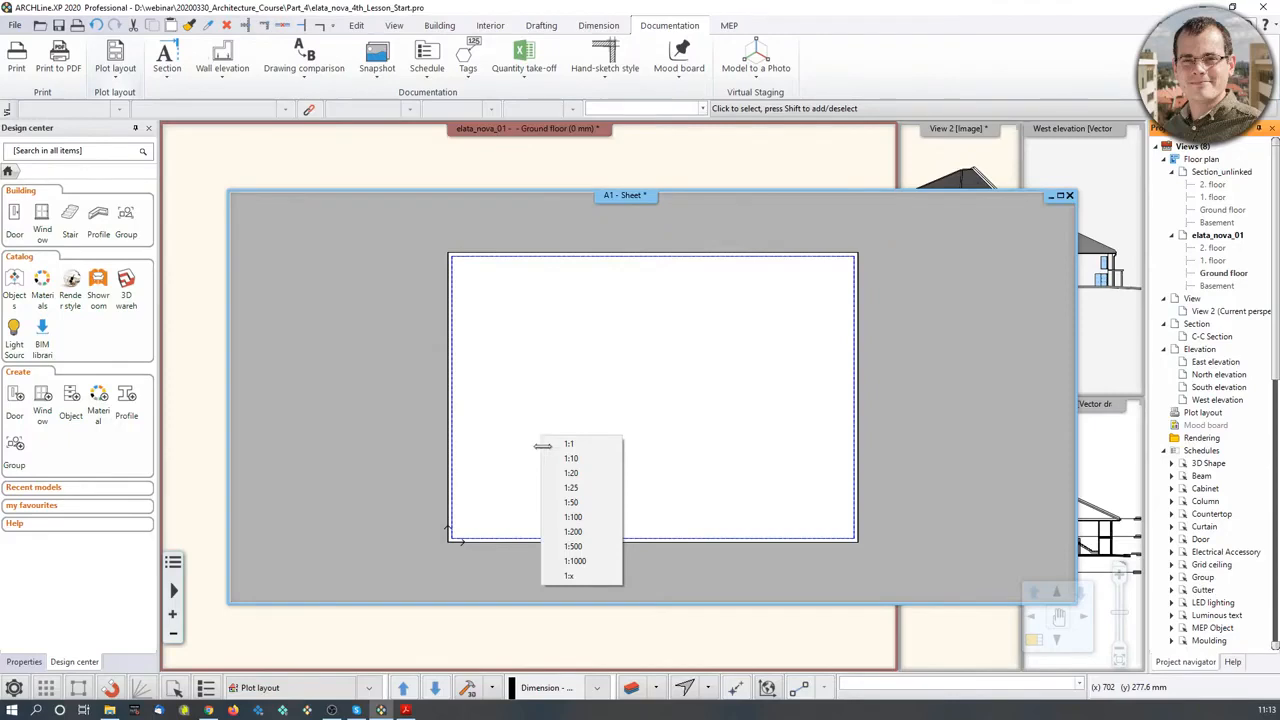
pyautogui.click(572, 517)
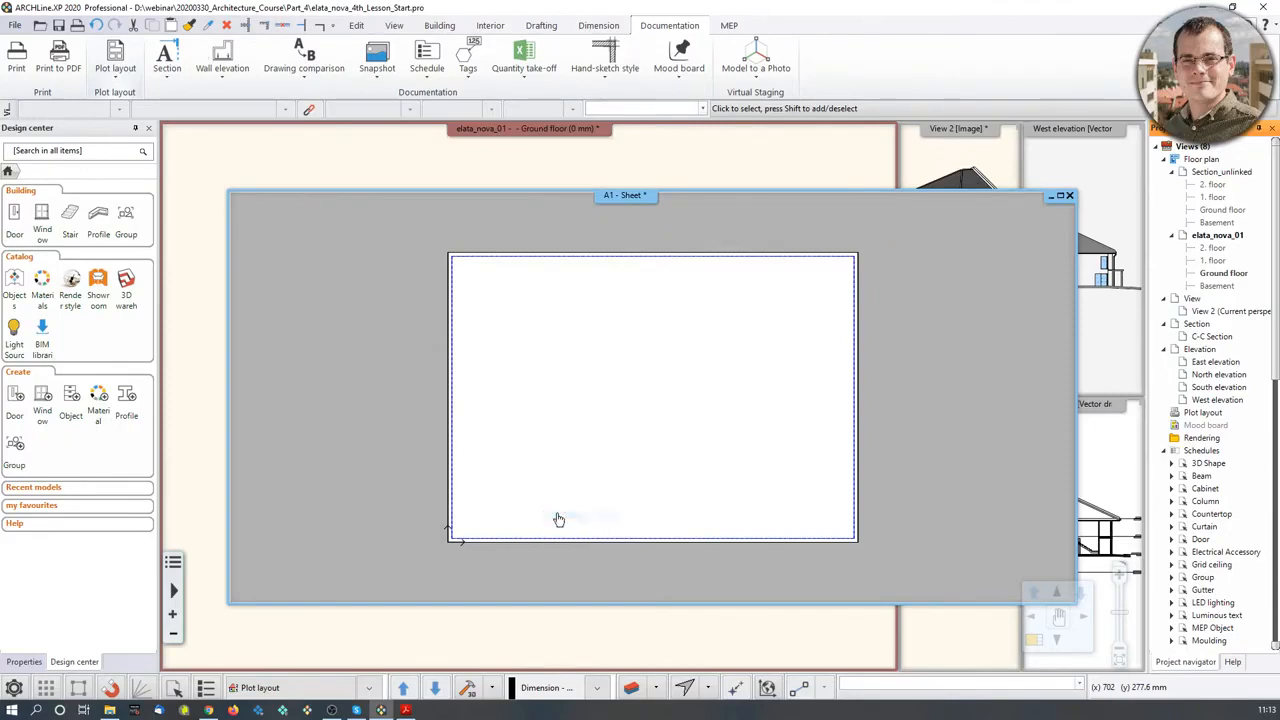
pyautogui.click(467, 504)
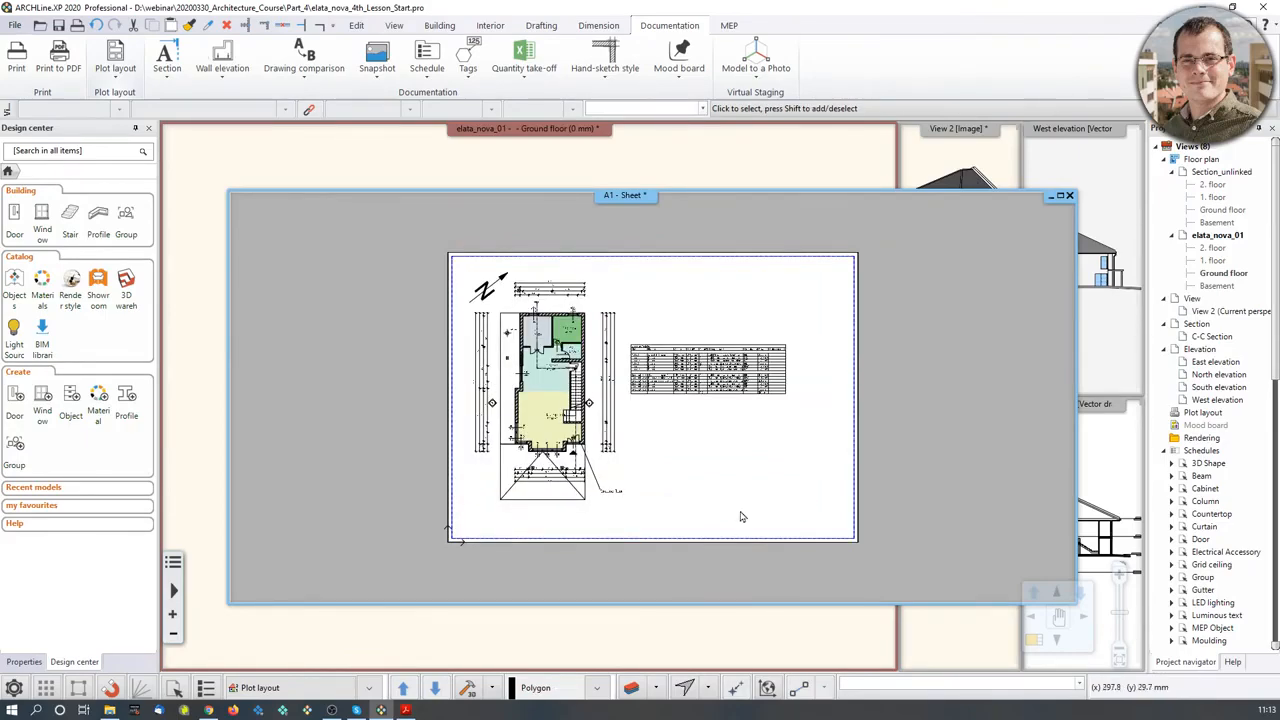
# Examine the placed ground floor drawing, its door schedule and its frame on the sheet against the source floor plan.
pyautogui.scroll(3, 613, 359)
pyautogui.scroll(2, 695, 382)
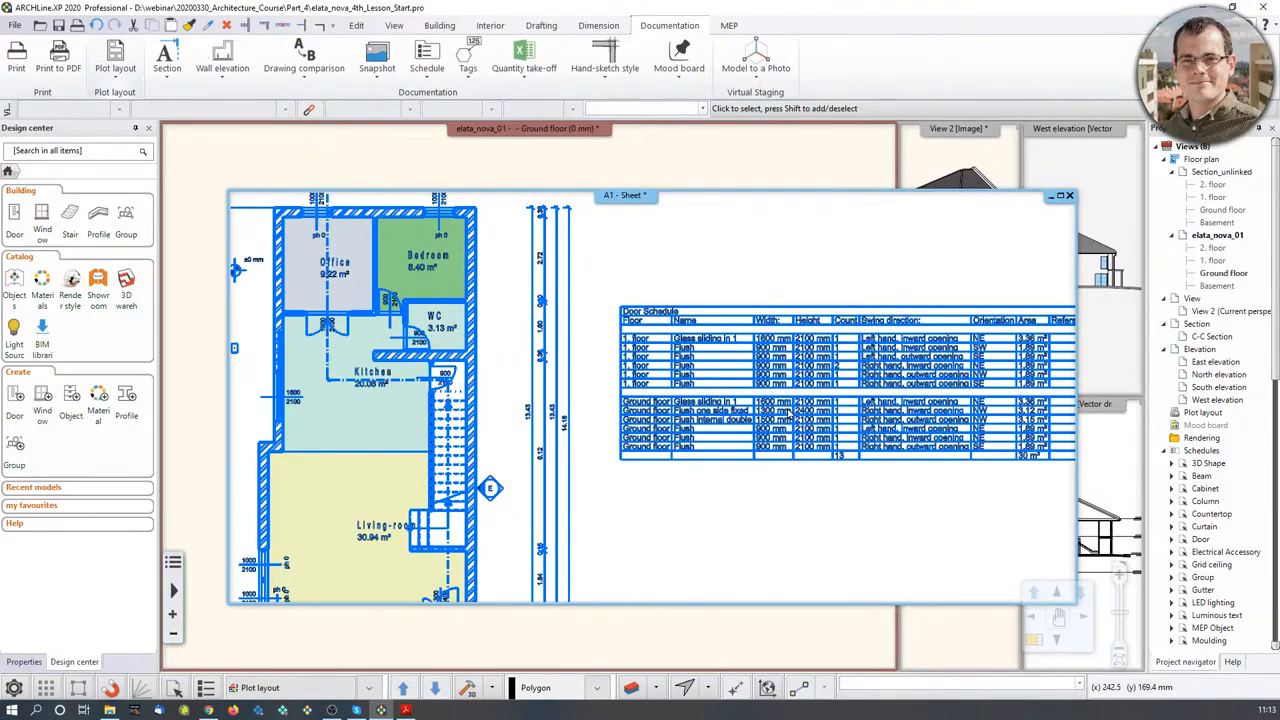
pyautogui.scroll(-2, 736, 404)
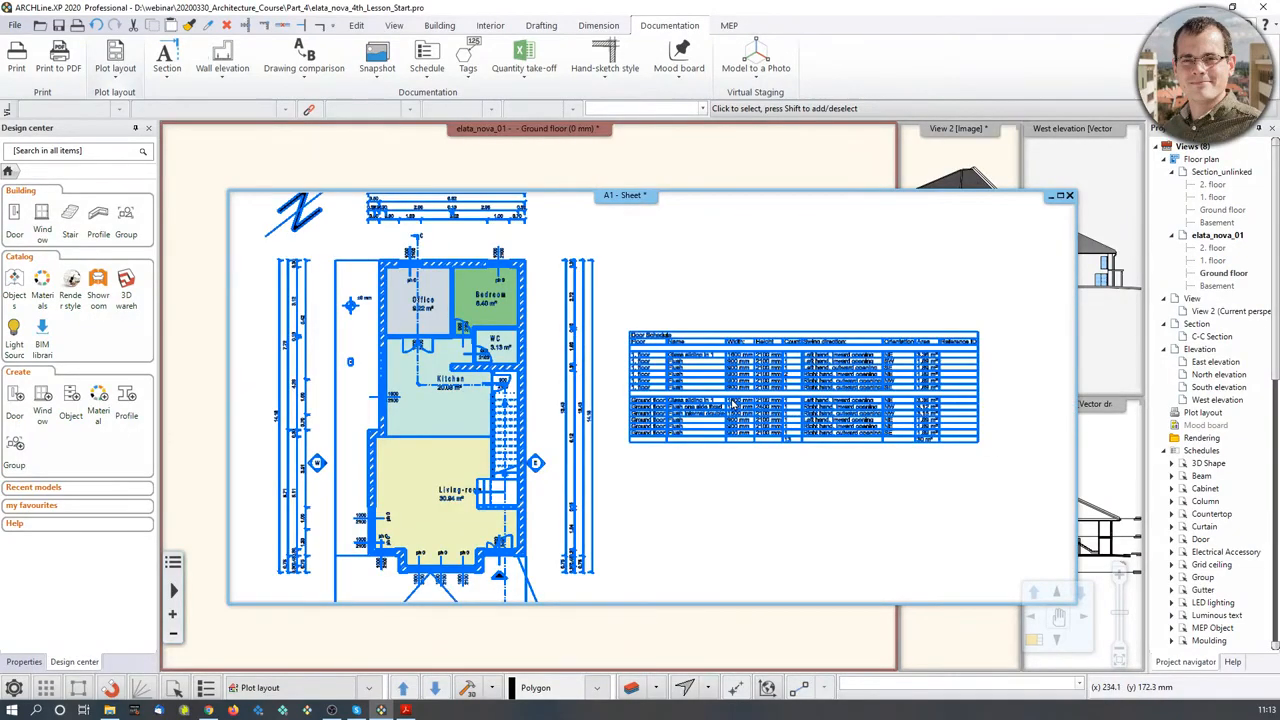
pyautogui.scroll(-2, 734, 402)
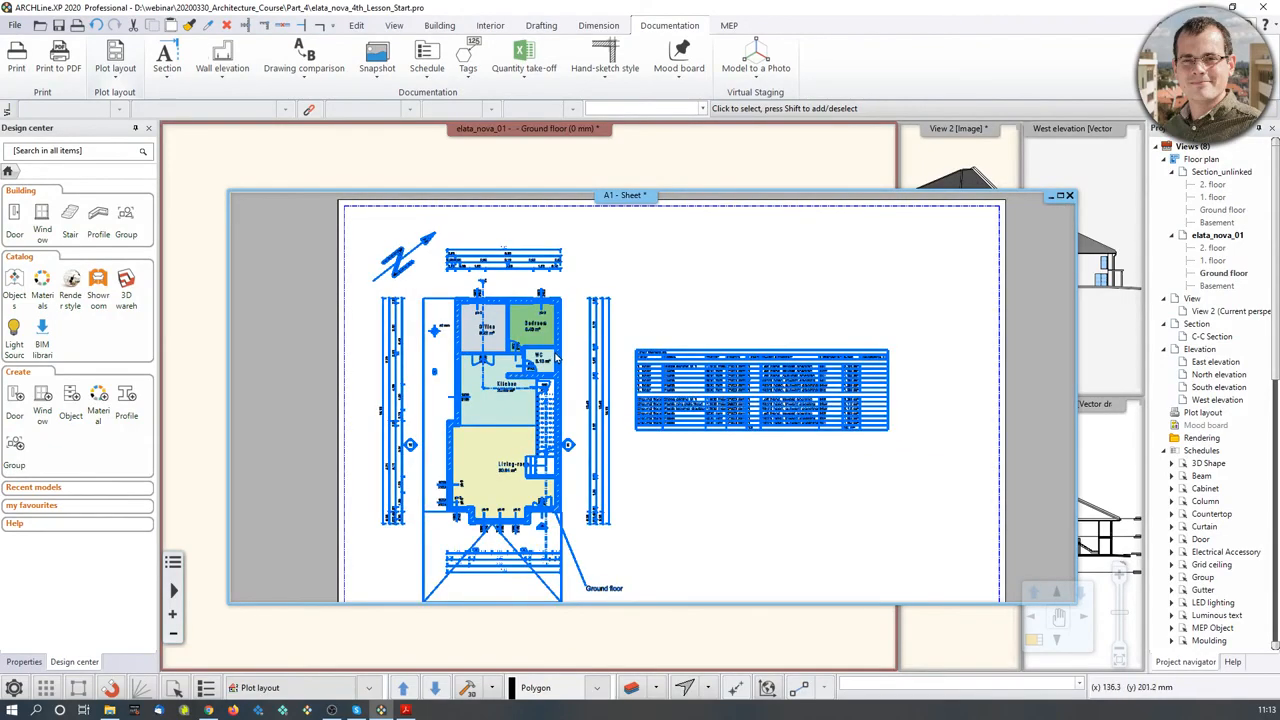
pyautogui.click(797, 458)
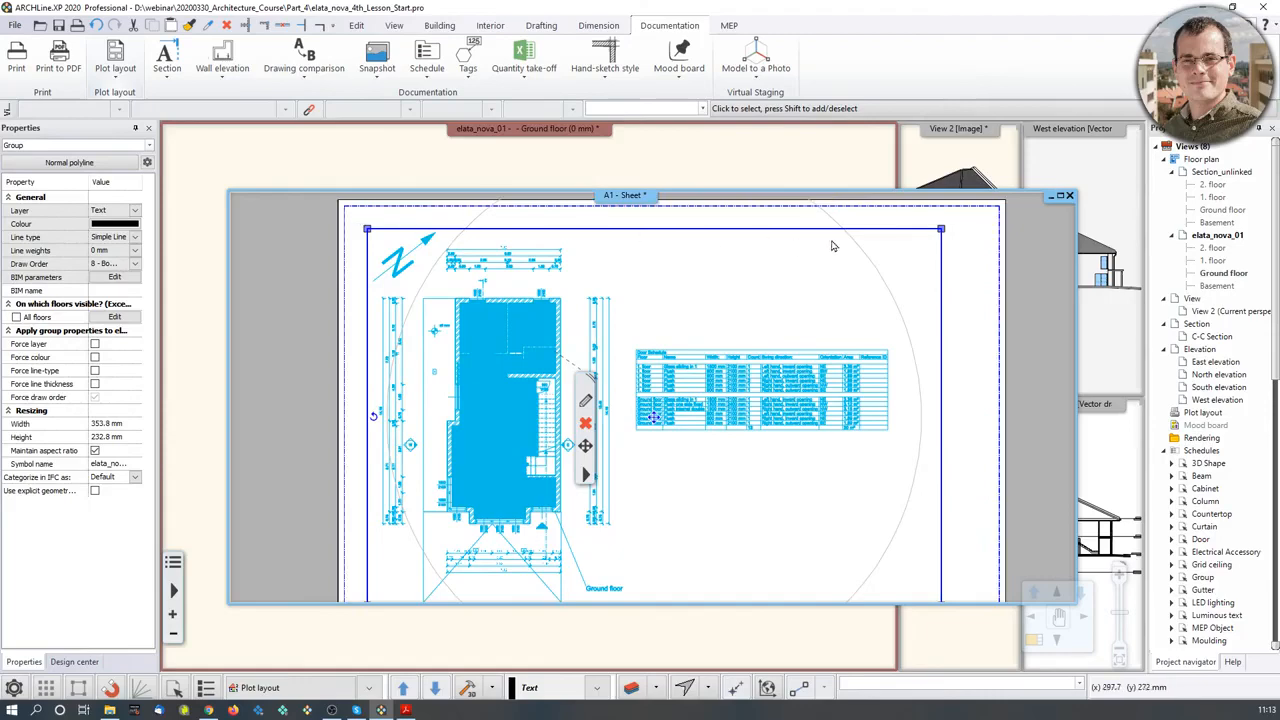
pyautogui.scroll(-2, 925, 557)
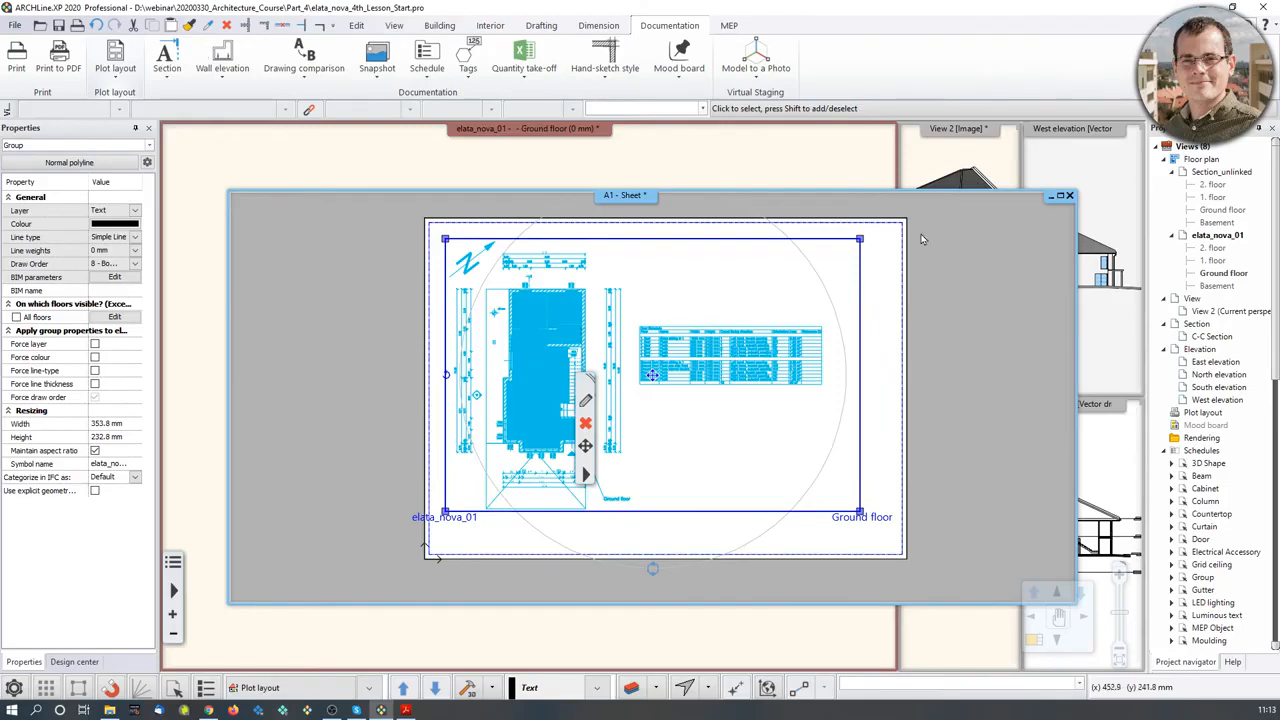
pyautogui.click(855, 162)
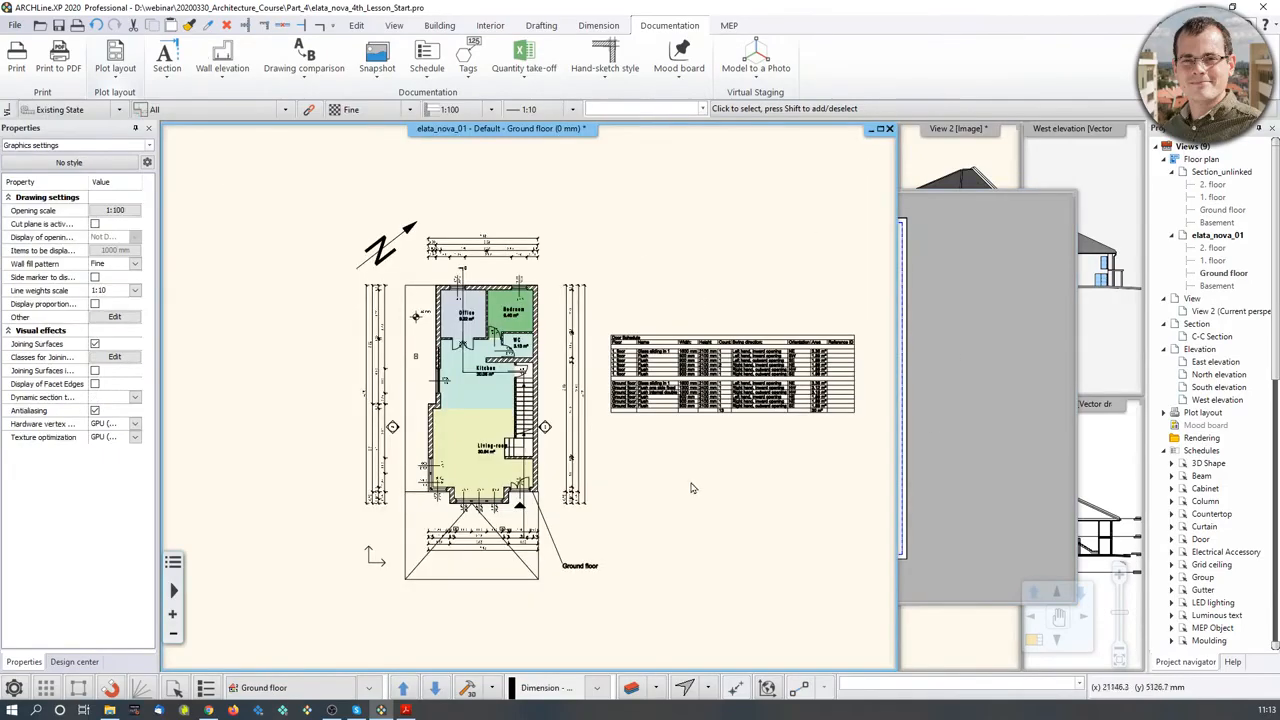
pyautogui.click(1003, 385)
# Crop the placed drawing by moving its frame's right edge inward next to the floor plan, excluding the door schedule.
pyautogui.click(760, 397)
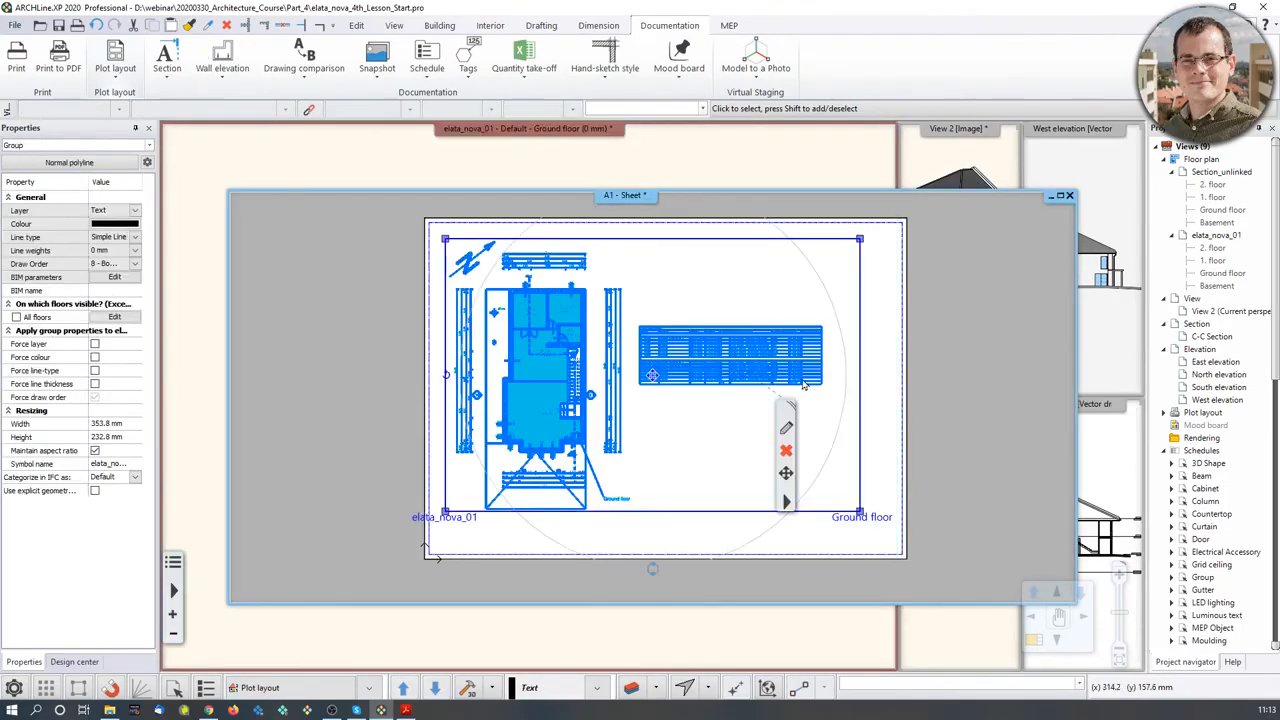
pyautogui.click(872, 375)
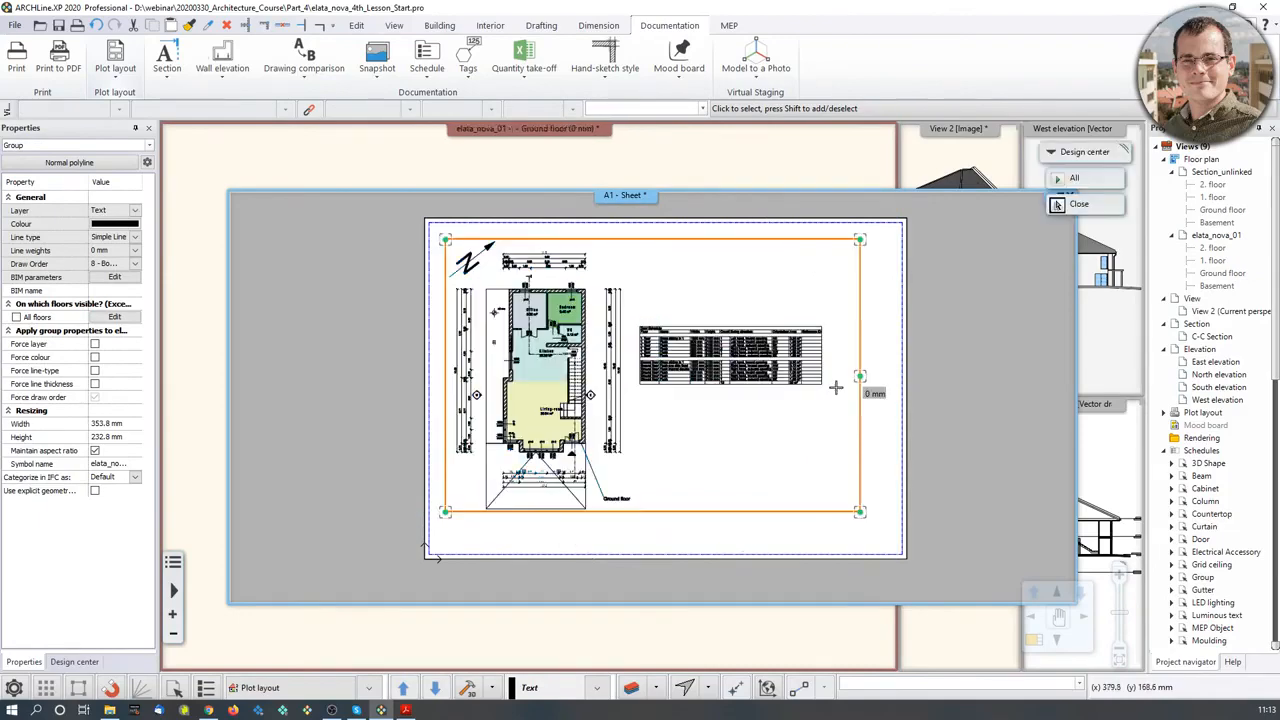
pyautogui.click(634, 462)
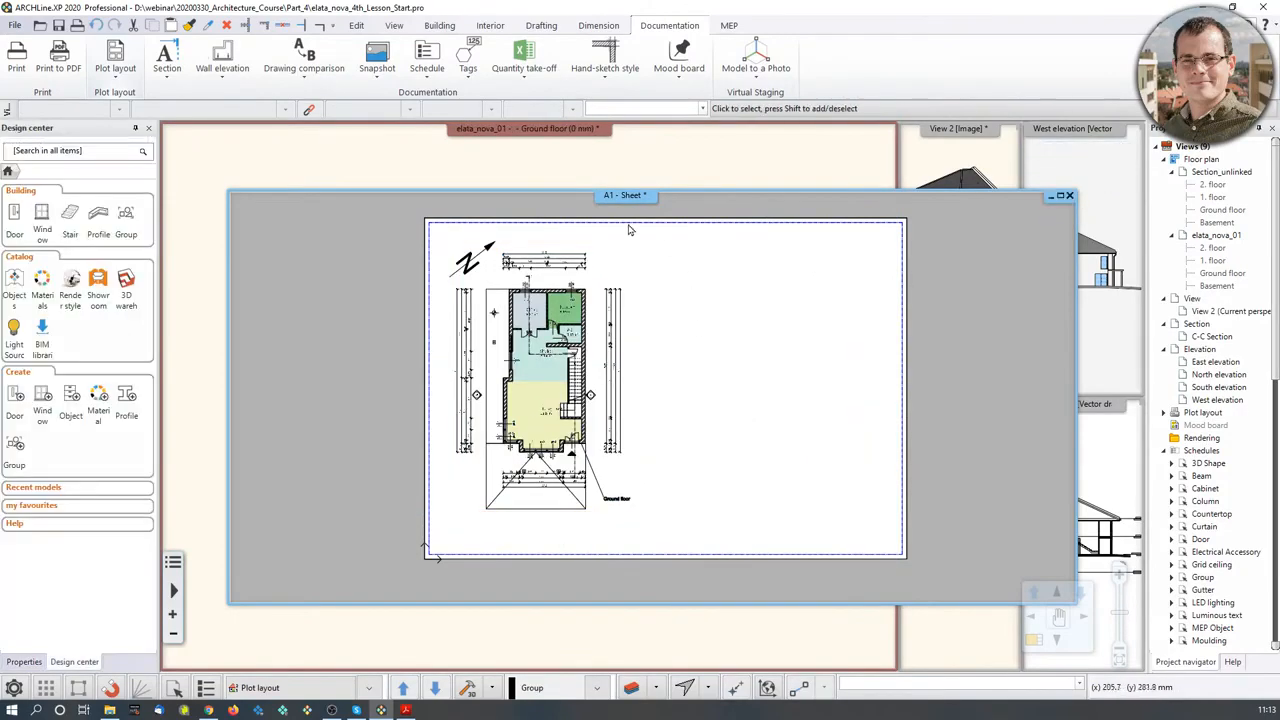
# Move the Ground floor label in the source floor plan closer to the building, just outside the entrance beneath the side dimension chains.
pyautogui.click(723, 153)
pyautogui.click(777, 397)
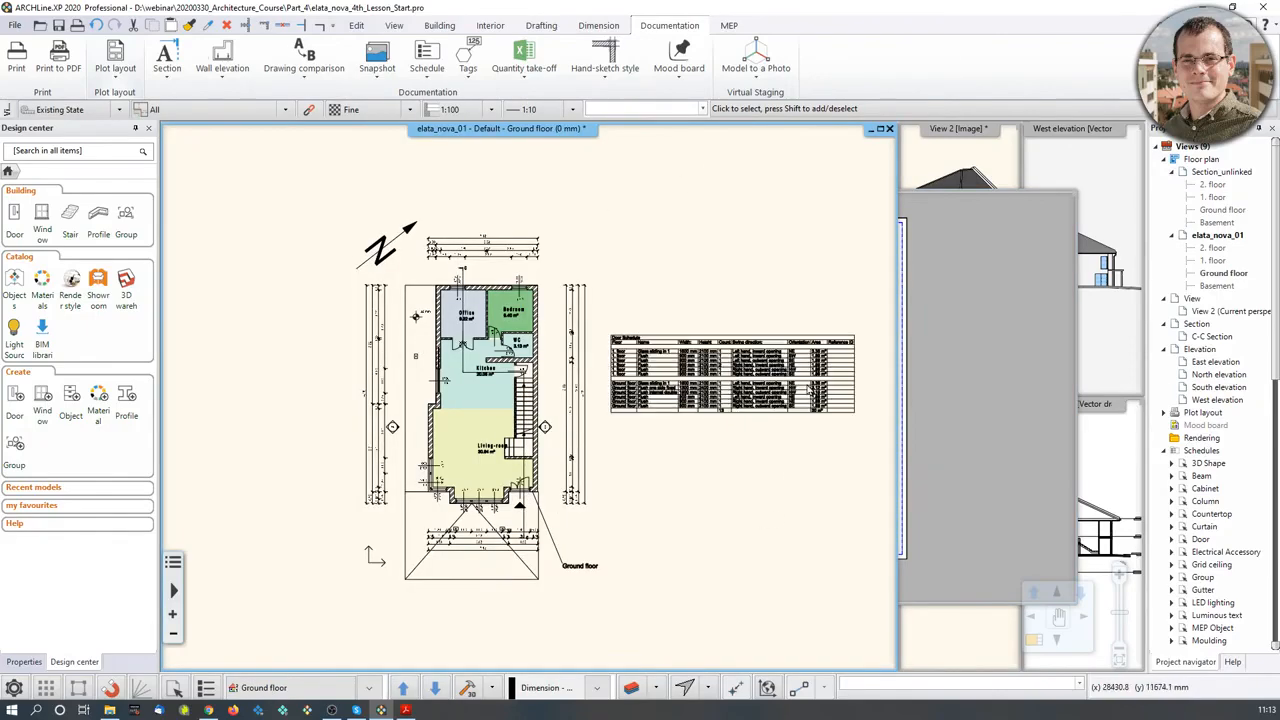
pyautogui.click(938, 384)
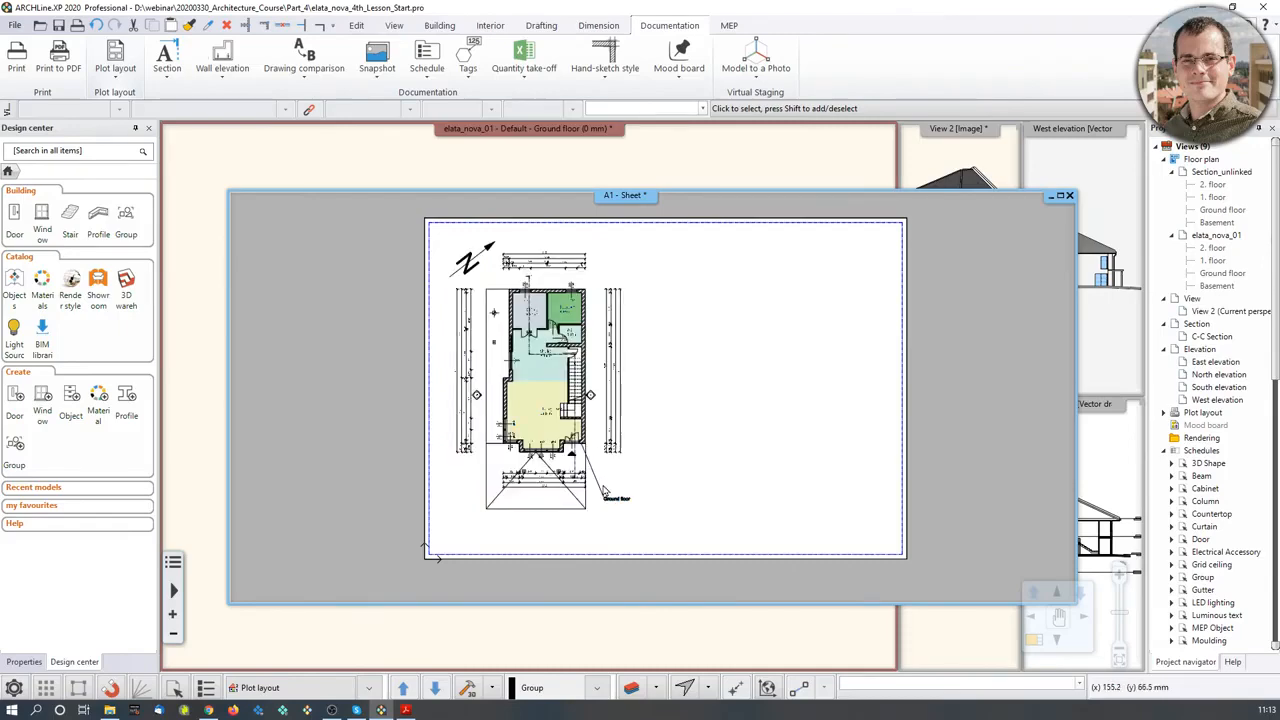
pyautogui.scroll(5, 607, 475)
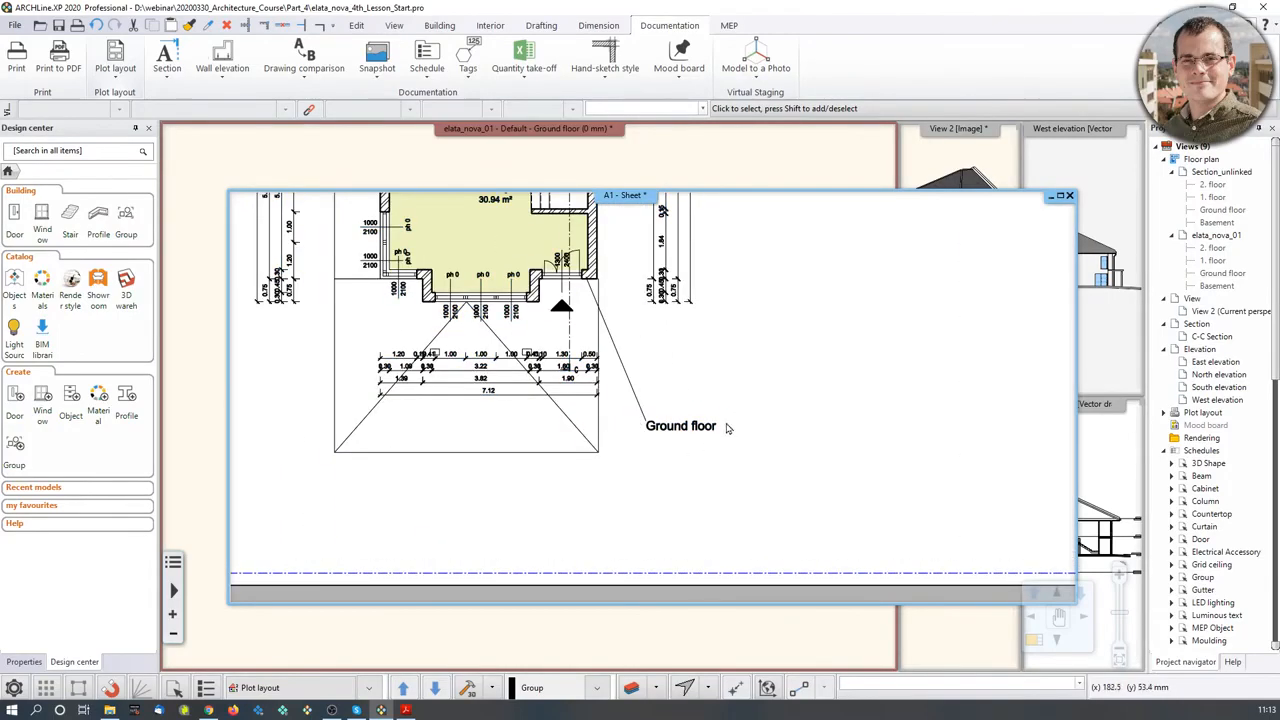
pyautogui.click(760, 155)
pyautogui.scroll(6, 545, 518)
pyautogui.click(556, 543)
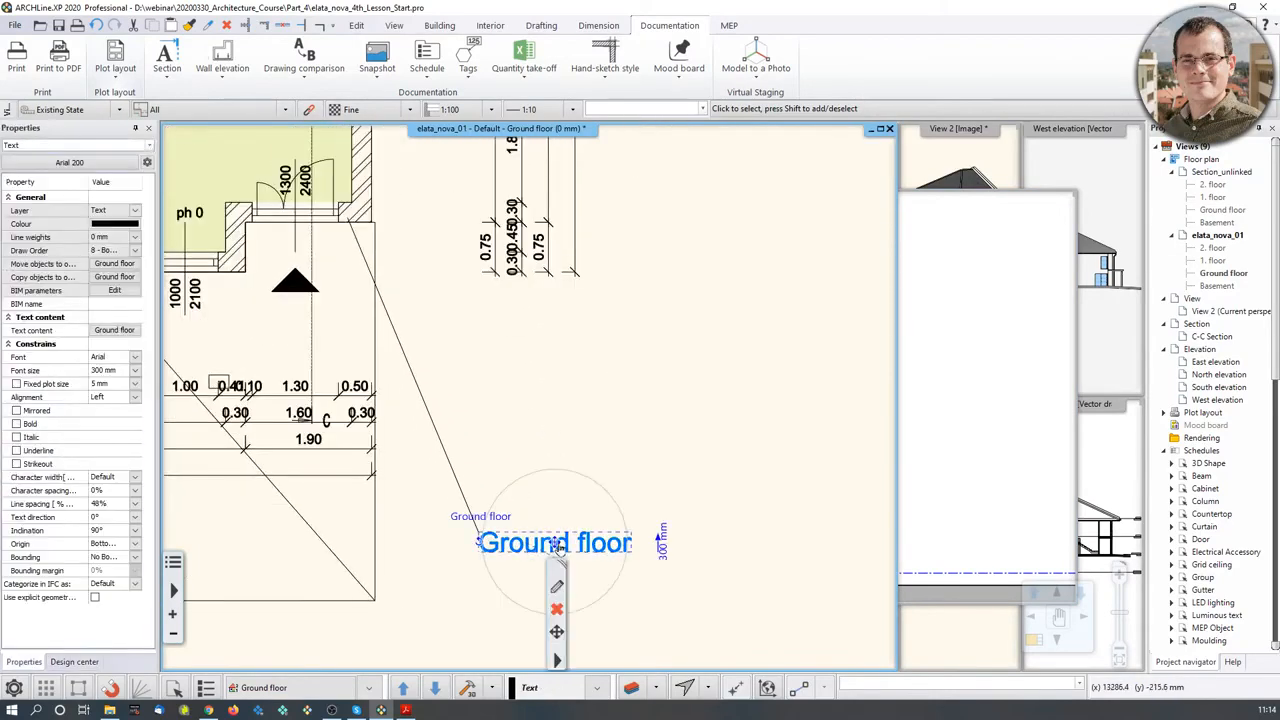
pyautogui.click(556, 543)
pyautogui.click(637, 383)
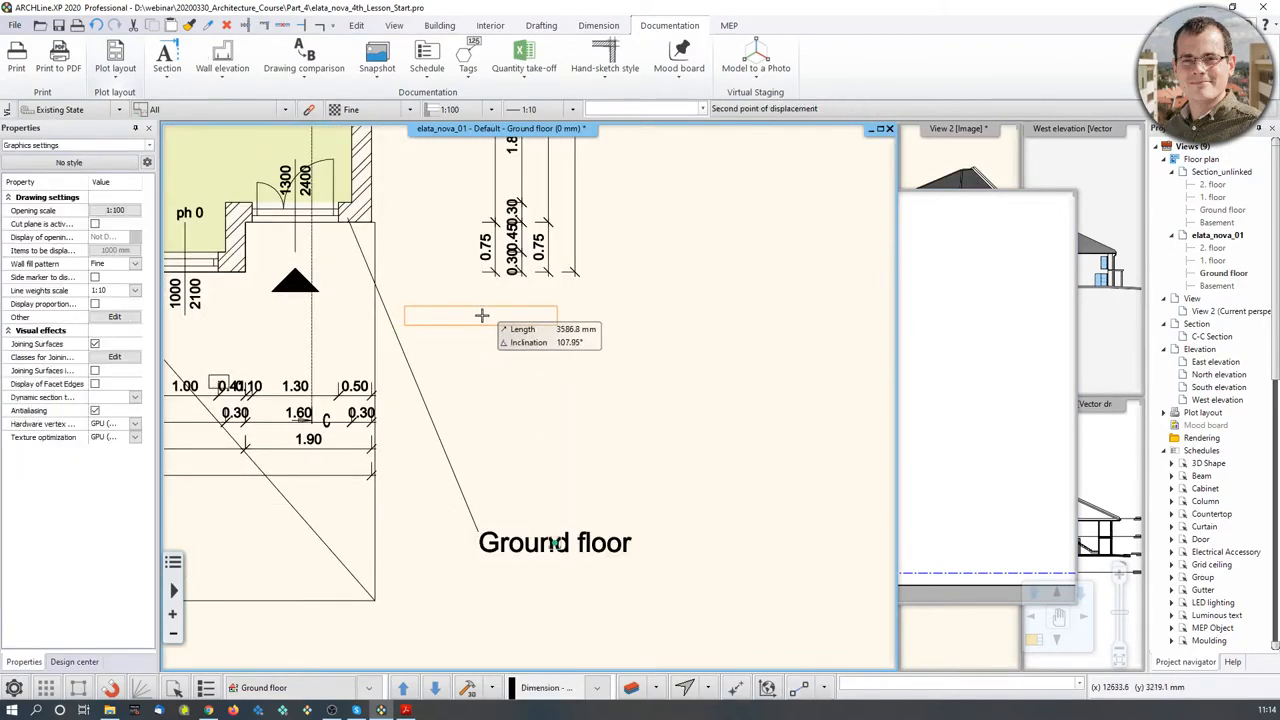
pyautogui.click(480, 315)
pyautogui.press('Escape')
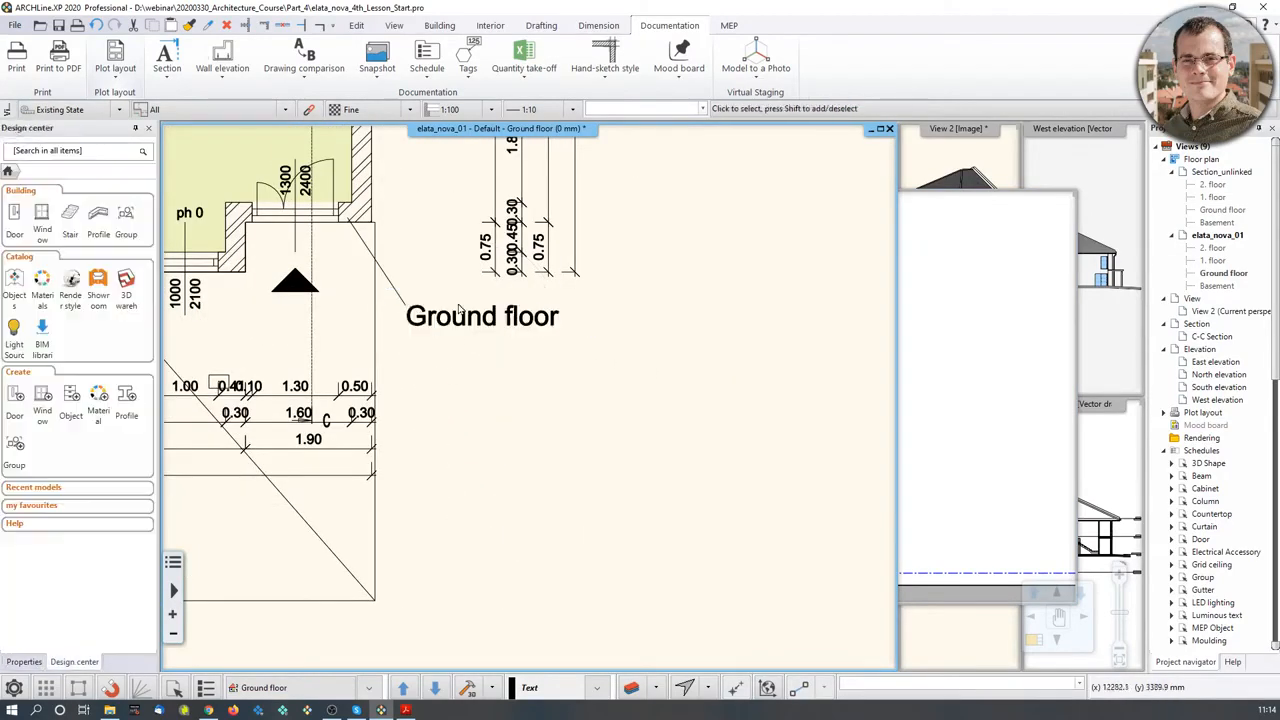
# Refresh only the placed ground floor drawing on the sheet so it picks up the relocated label.
pyautogui.click(974, 349)
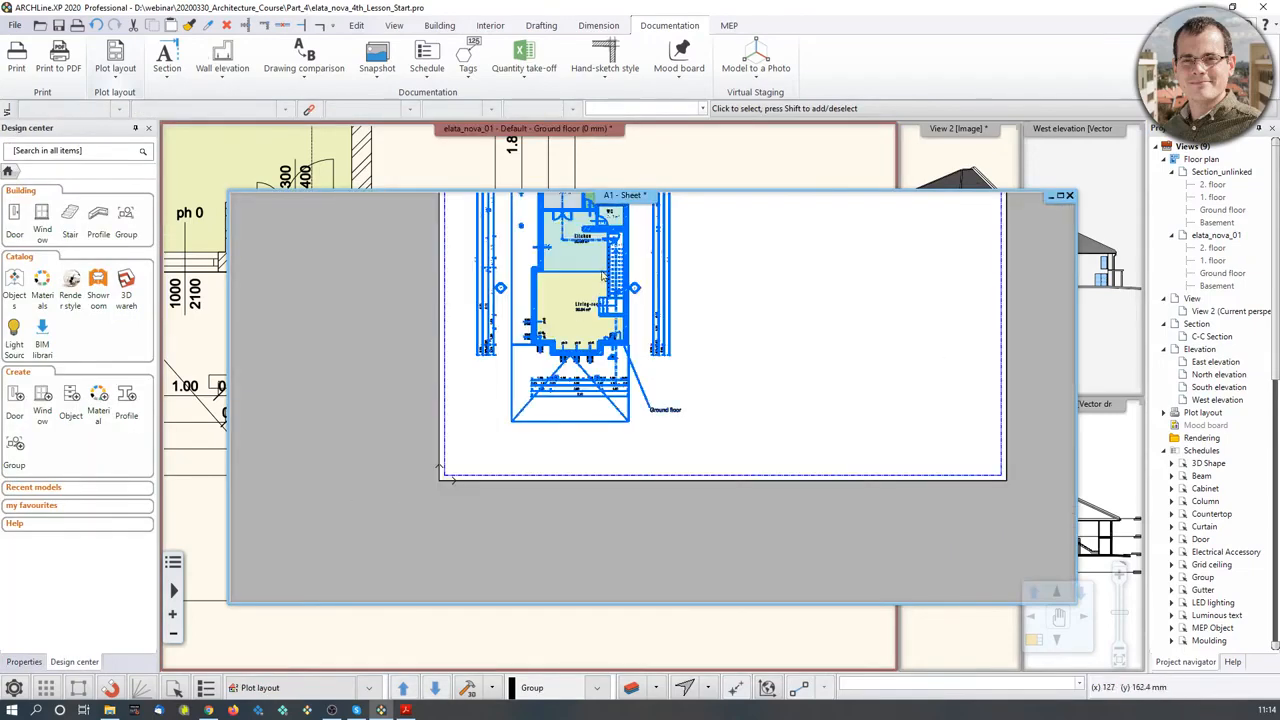
pyautogui.moveTo(745, 346); pyautogui.dragTo(762, 398, button='middle')
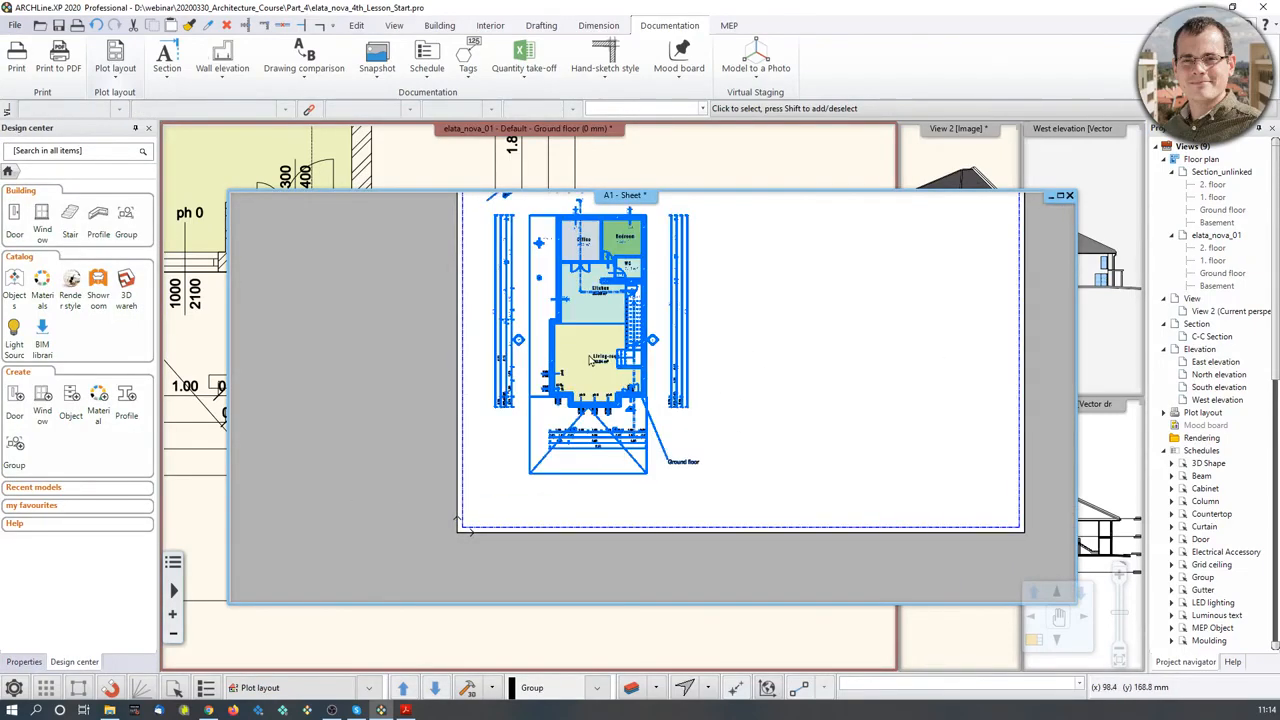
pyautogui.click(561, 309)
pyautogui.rightClick(560, 308)
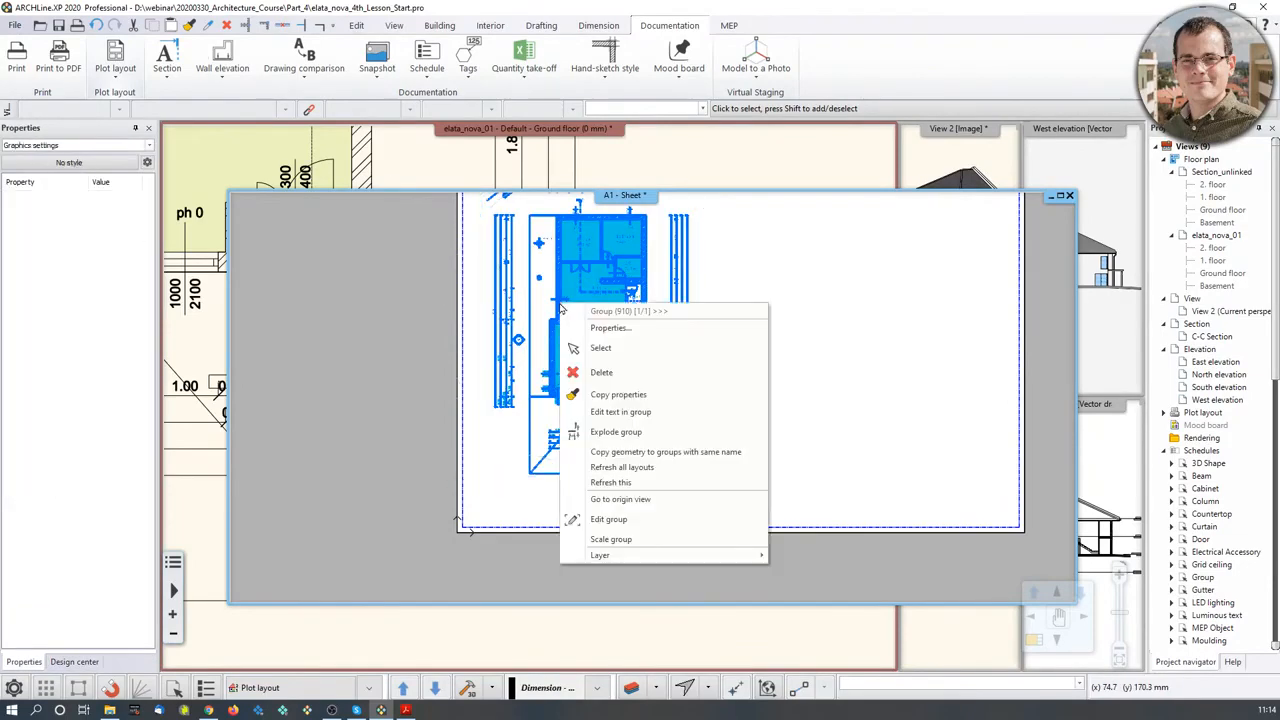
pyautogui.click(656, 482)
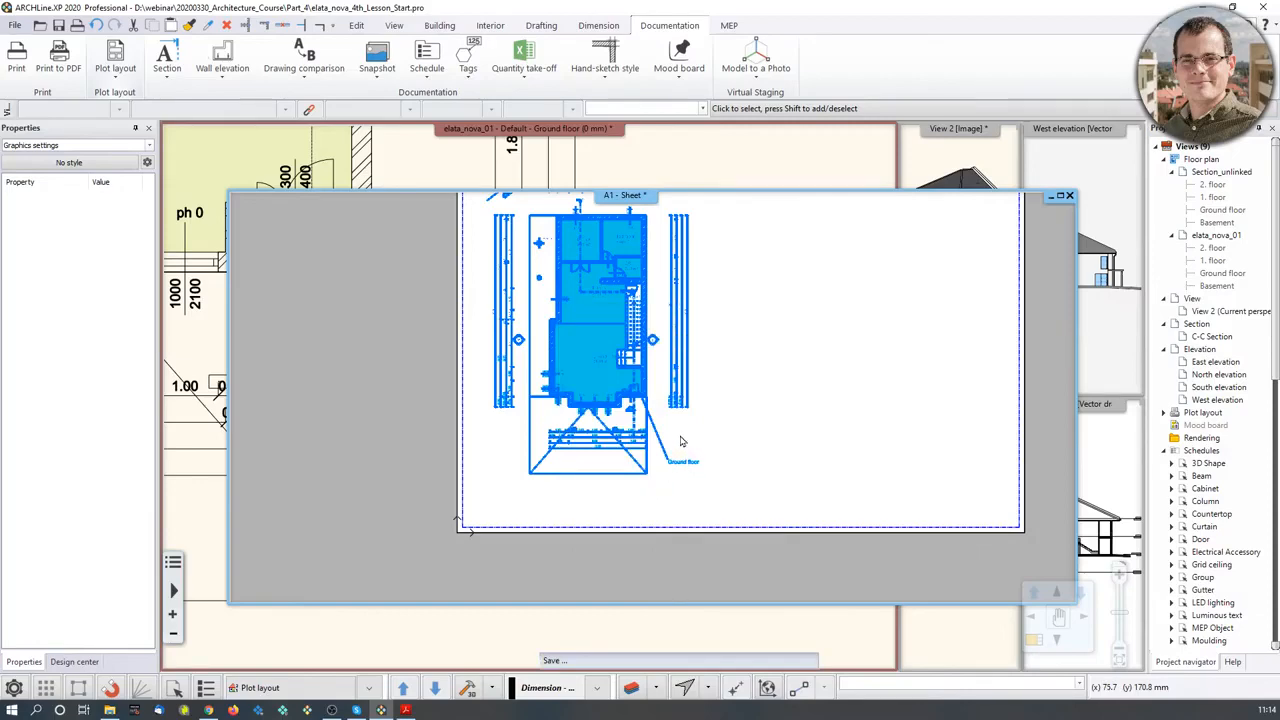
pyautogui.scroll(2, 663, 427)
pyautogui.scroll(-1, 668, 445)
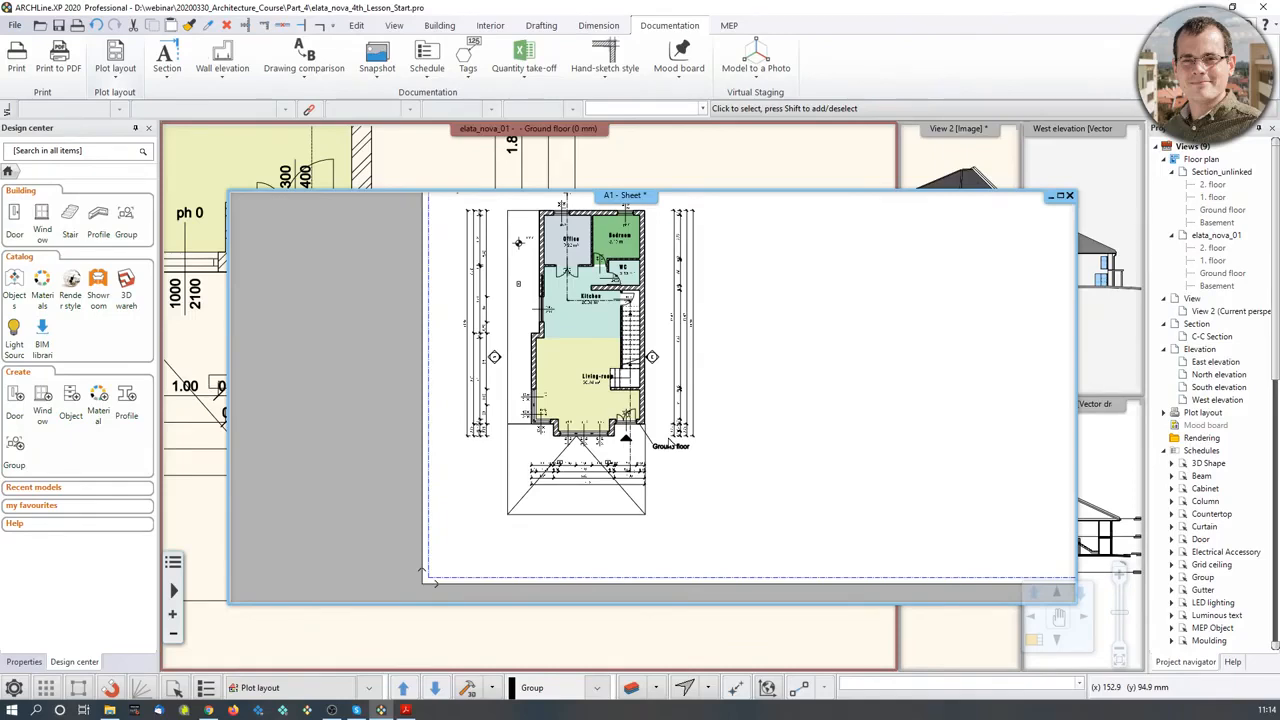
pyautogui.moveTo(684, 372); pyautogui.dragTo(634, 450, button='middle')
pyautogui.scroll(-1, 634, 450)
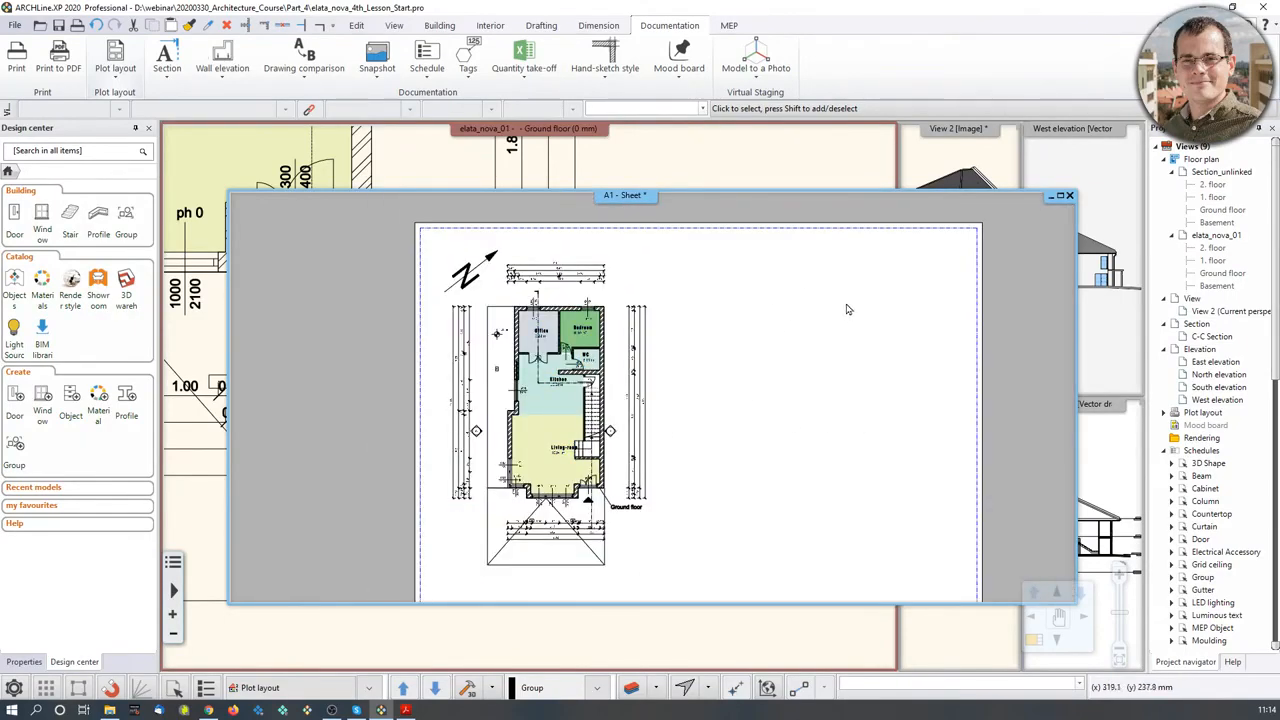
# Look over the C-C Section, West elevation, View 2 and Section_unlinked views for another drawing to place on the sheet.
pyautogui.click(1101, 444)
pyautogui.scroll(-1, 1078, 508)
pyautogui.click(1130, 284)
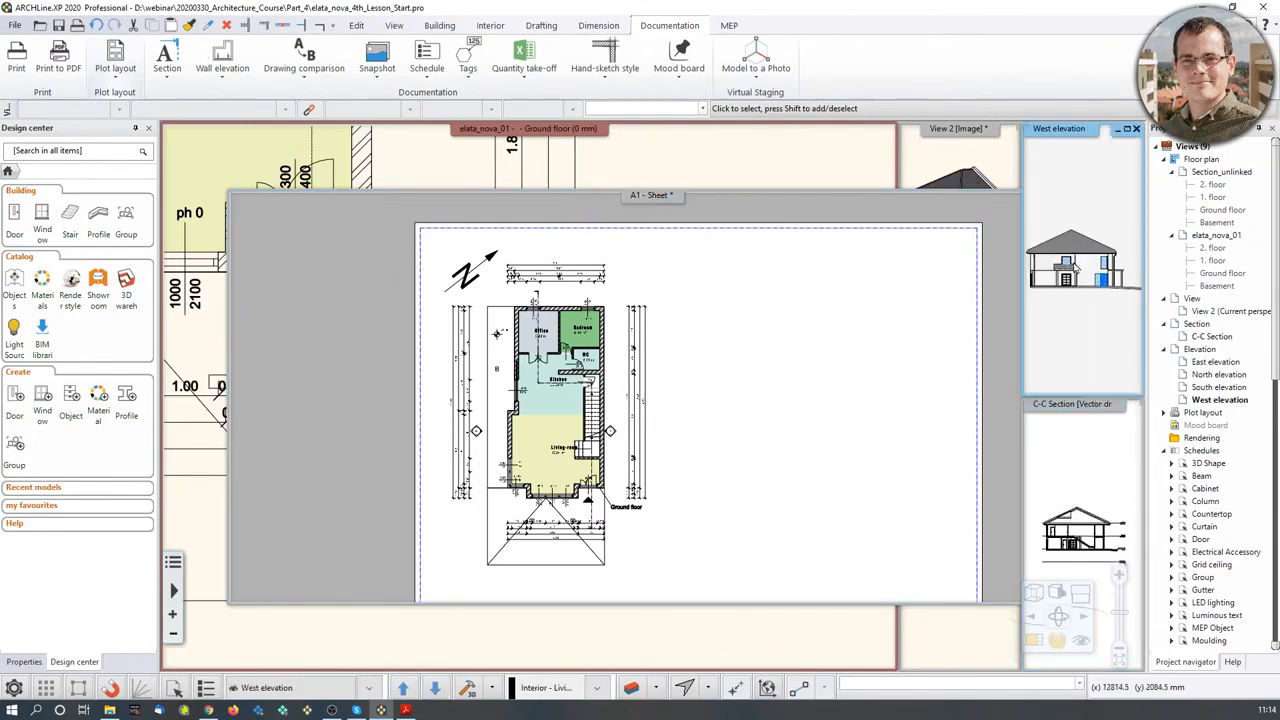
pyautogui.click(985, 172)
pyautogui.click(945, 625)
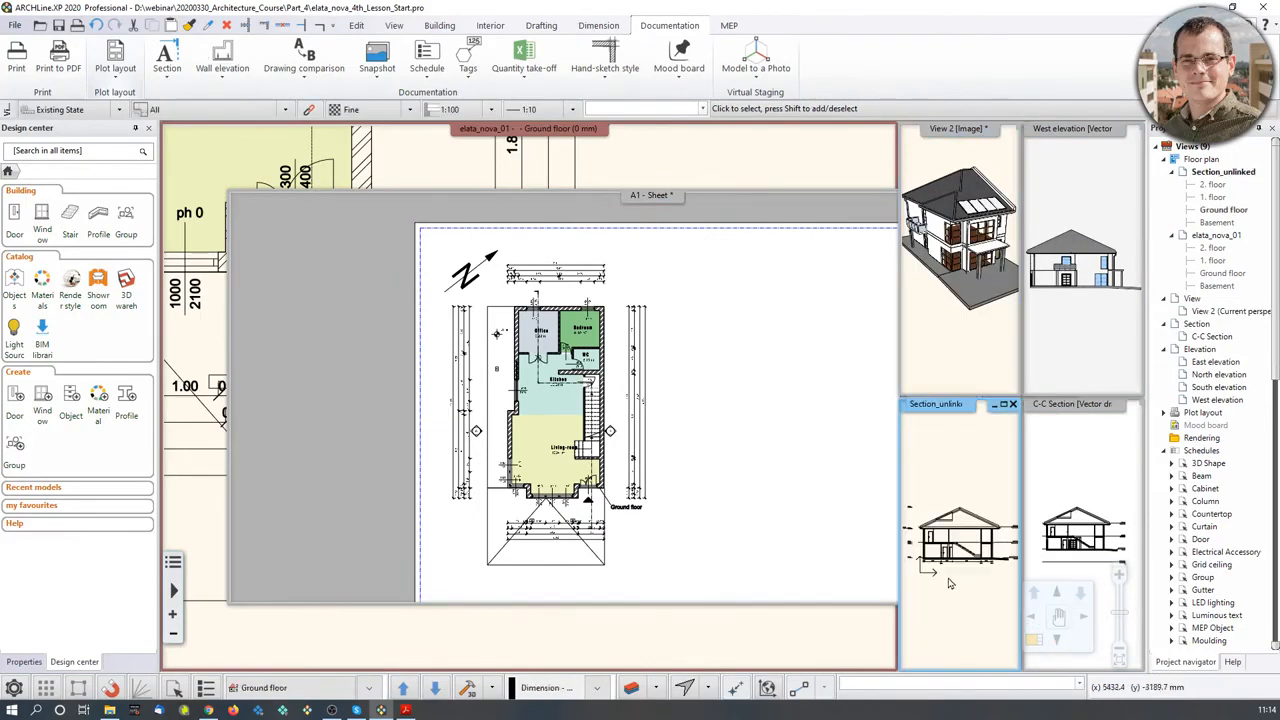
pyautogui.scroll(-1, 962, 525)
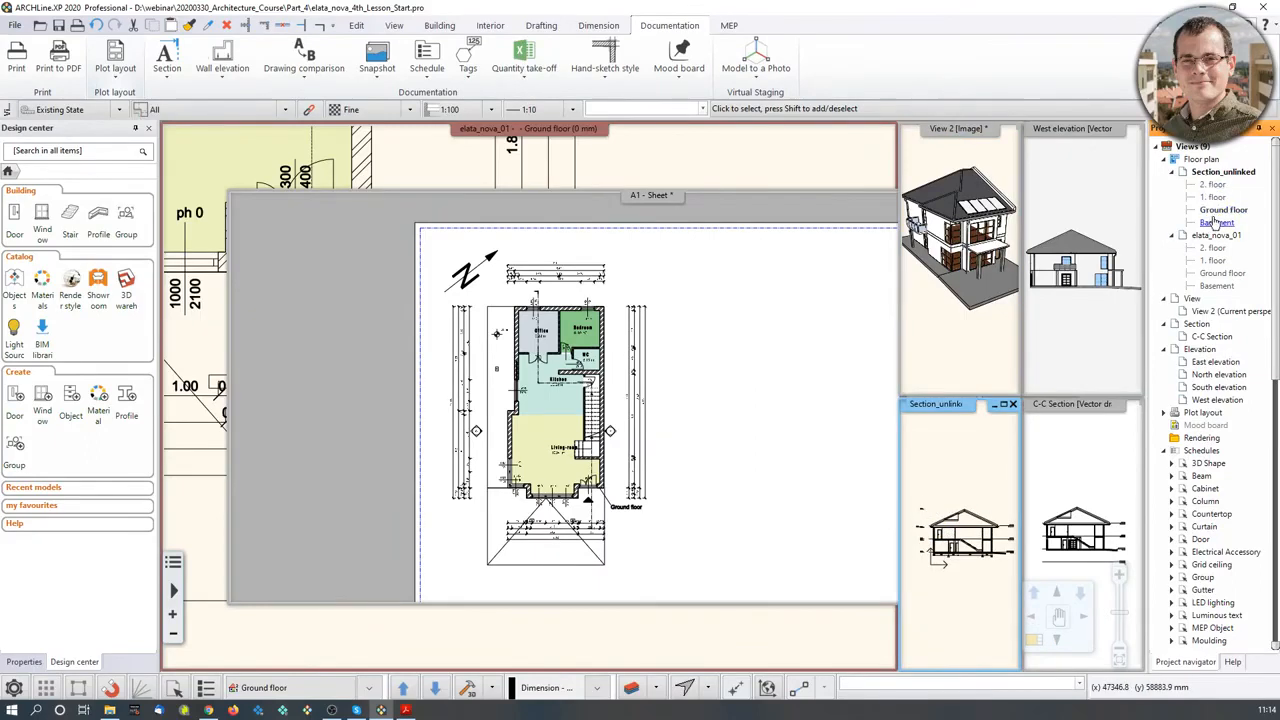
pyautogui.rightClick(752, 332)
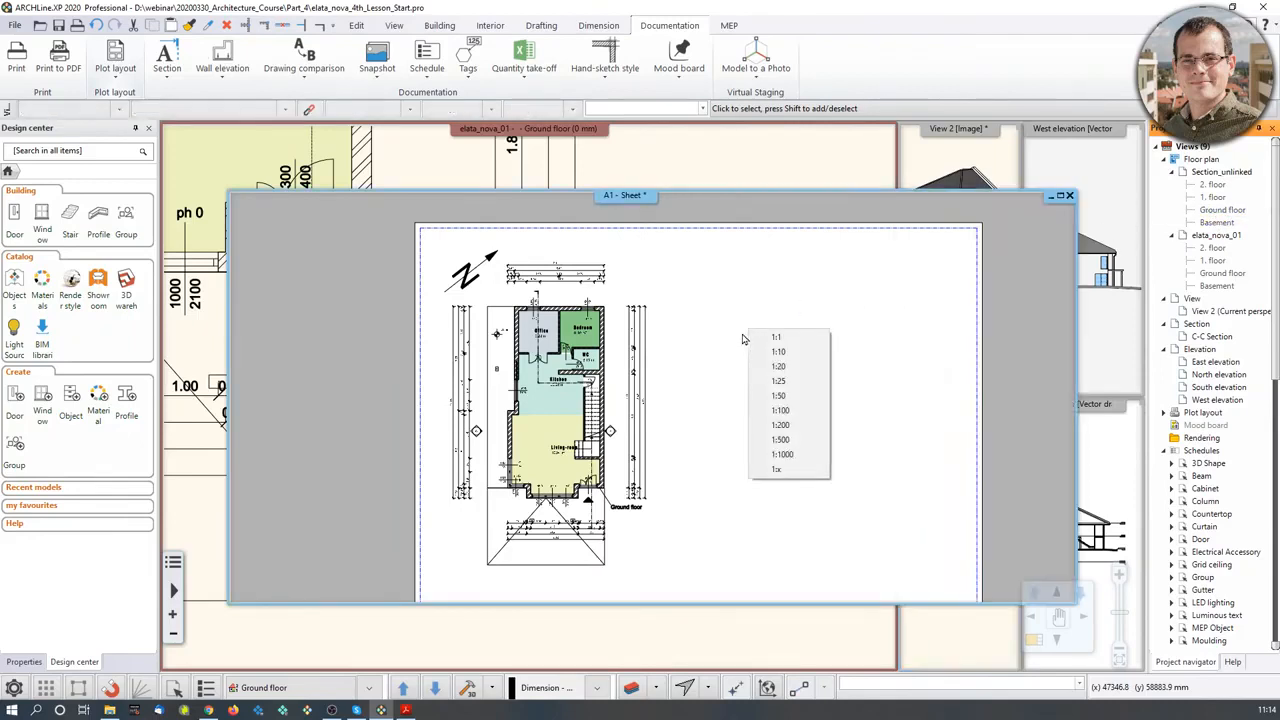
pyautogui.click(780, 396)
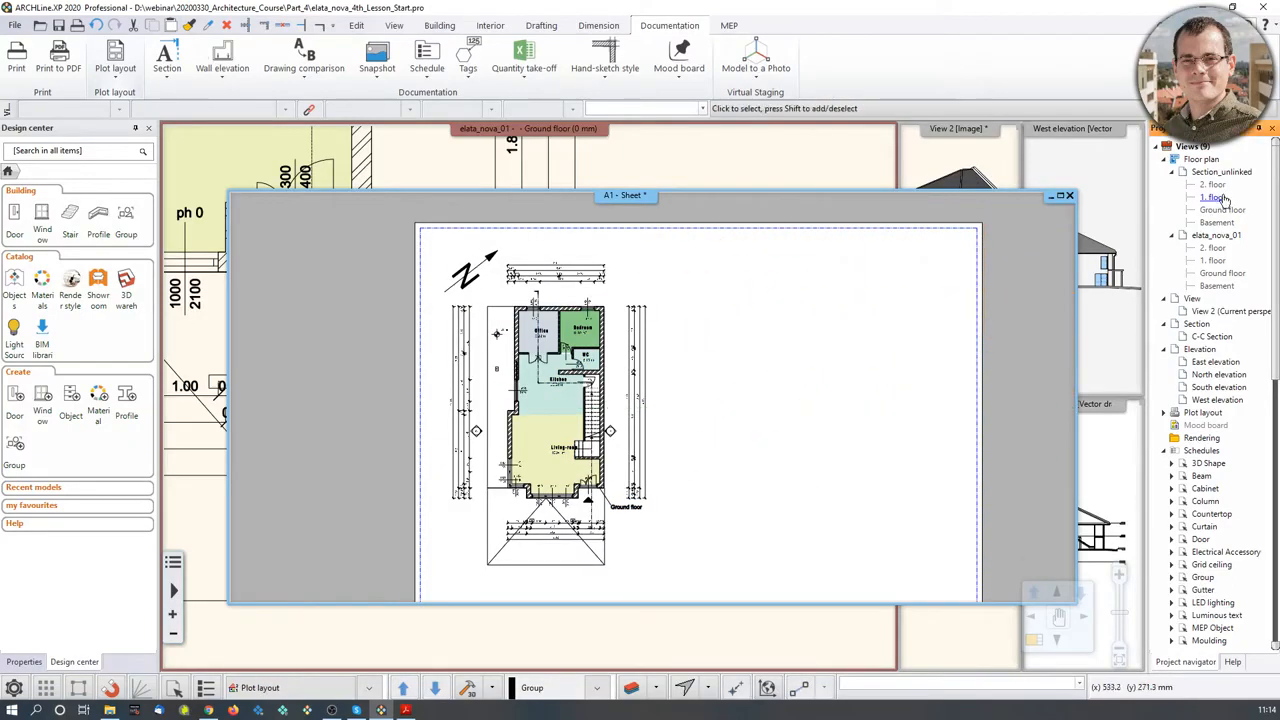
pyautogui.moveTo(1226, 212); pyautogui.dragTo(790, 373)
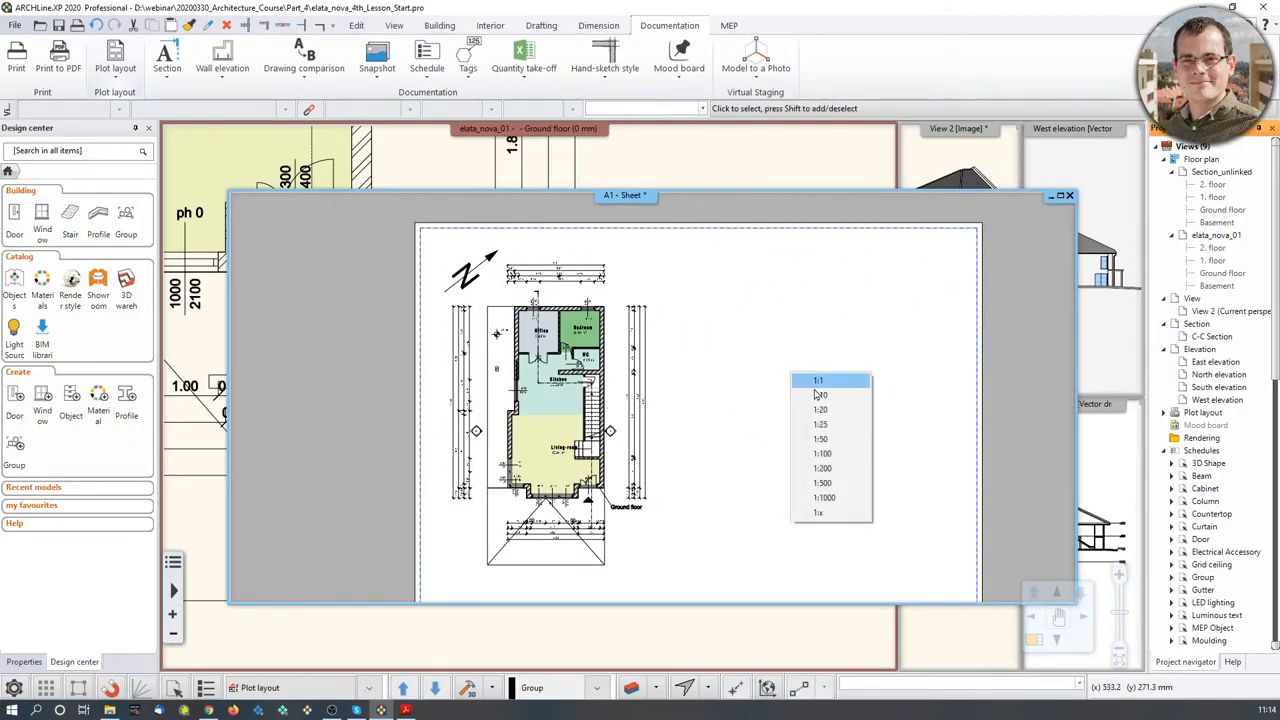
pyautogui.click(822, 468)
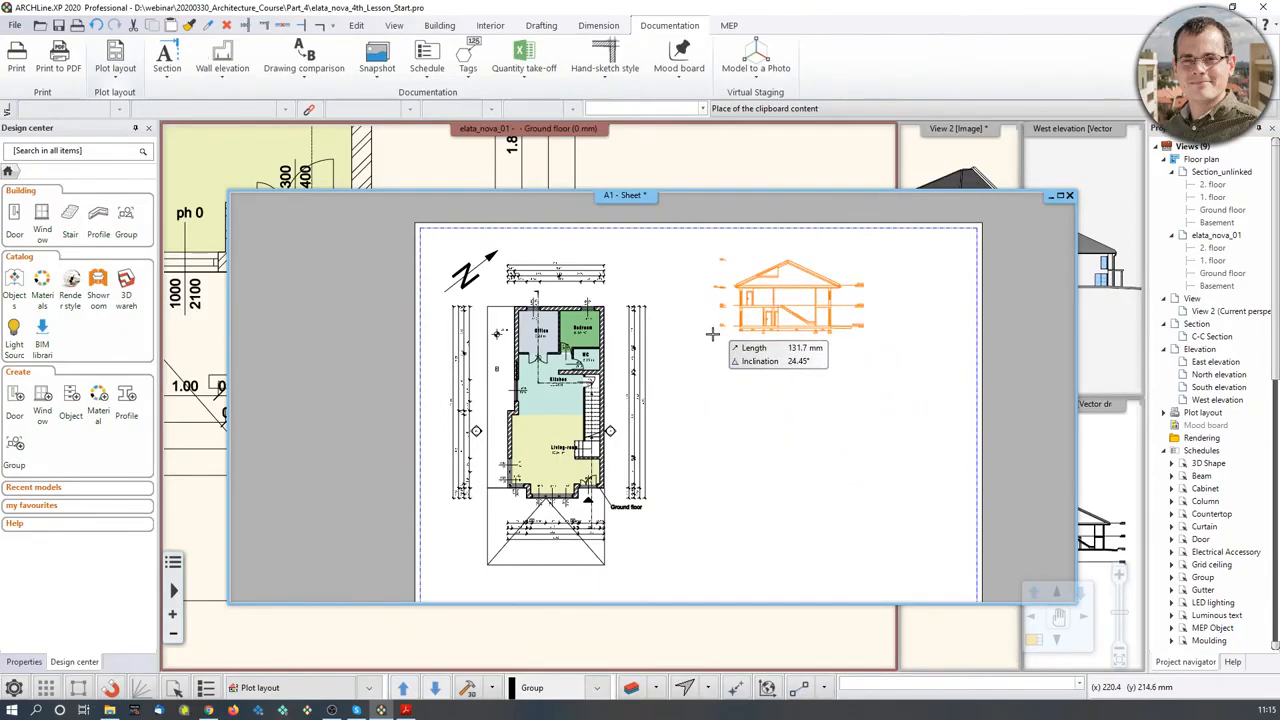
pyautogui.press('Escape')
# Place the Section_unlinked Ground floor drawing on the sheet at 1:100 scale, to the right of the floor plan.
pyautogui.moveTo(1222, 210); pyautogui.dragTo(767, 353)
pyautogui.click(800, 425)
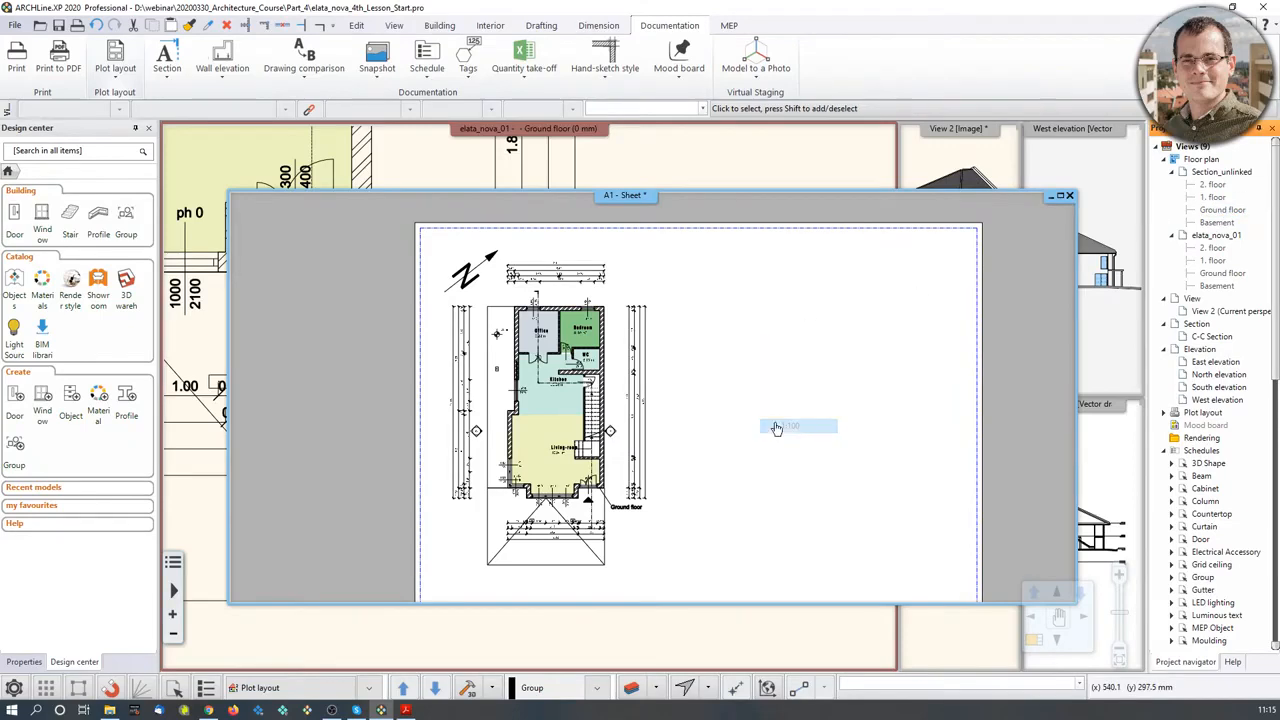
pyautogui.click(663, 405)
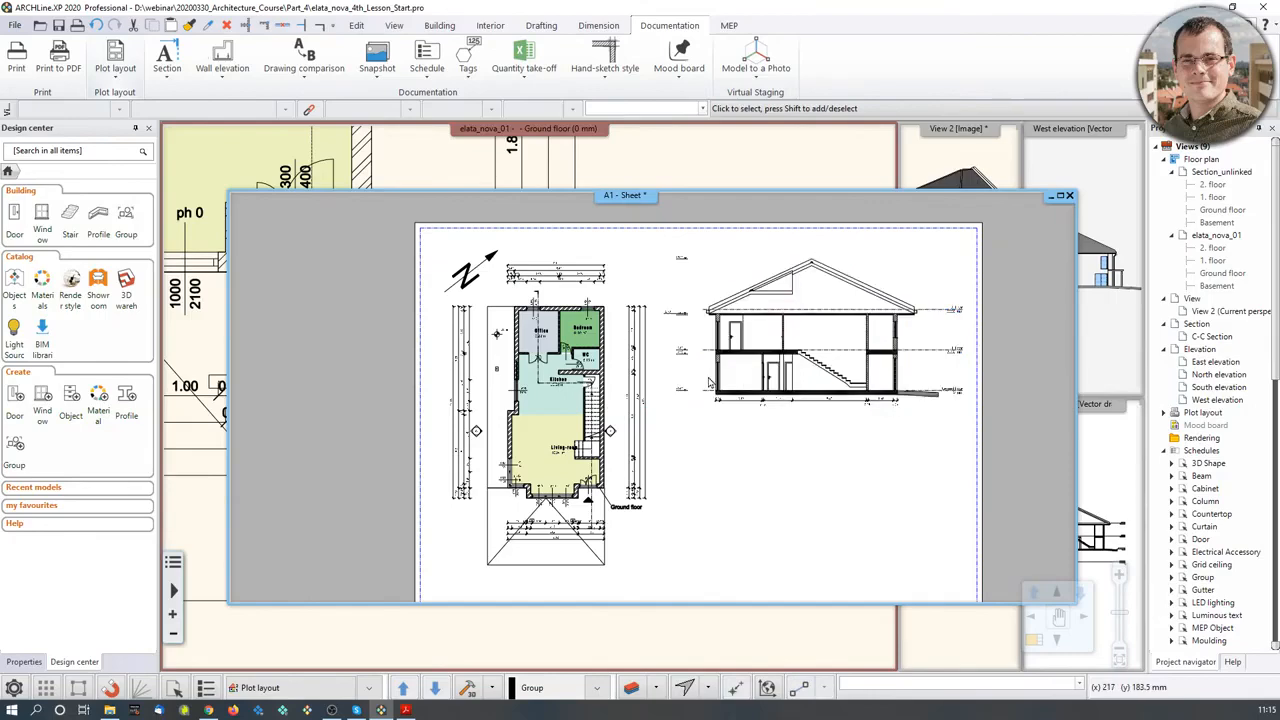
pyautogui.click(708, 382)
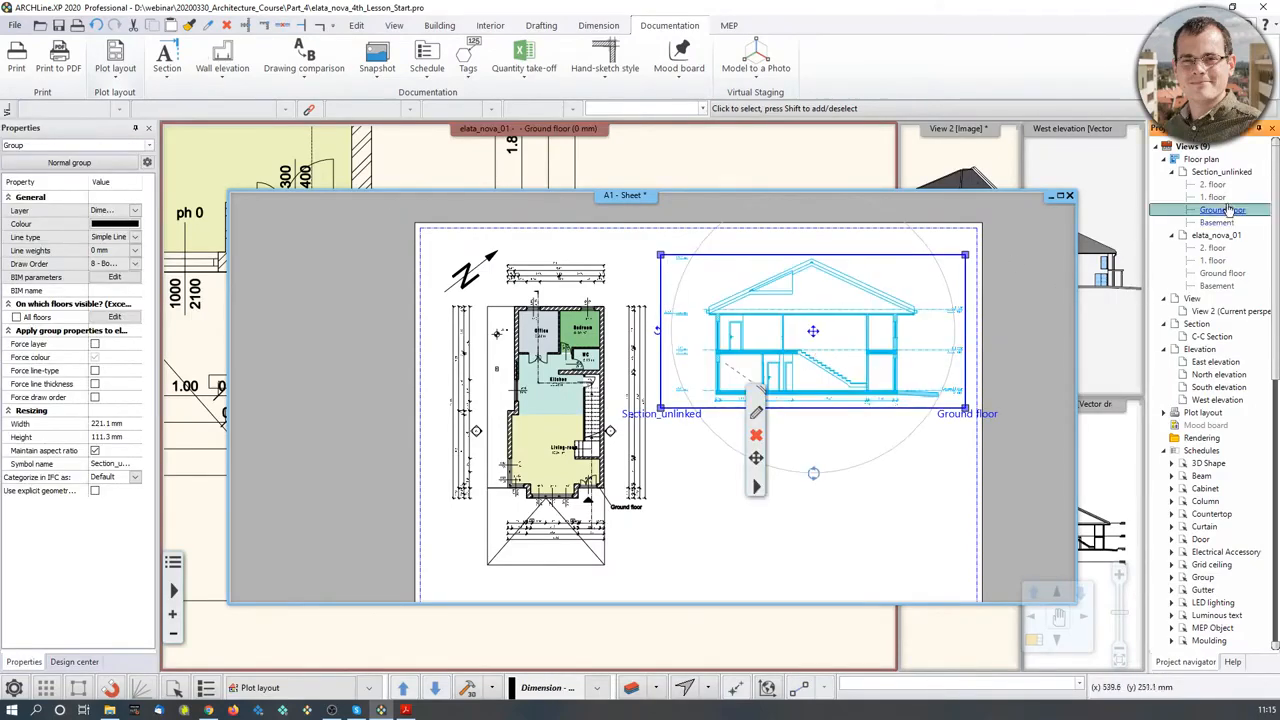
pyautogui.click(574, 422)
pyautogui.click(771, 480)
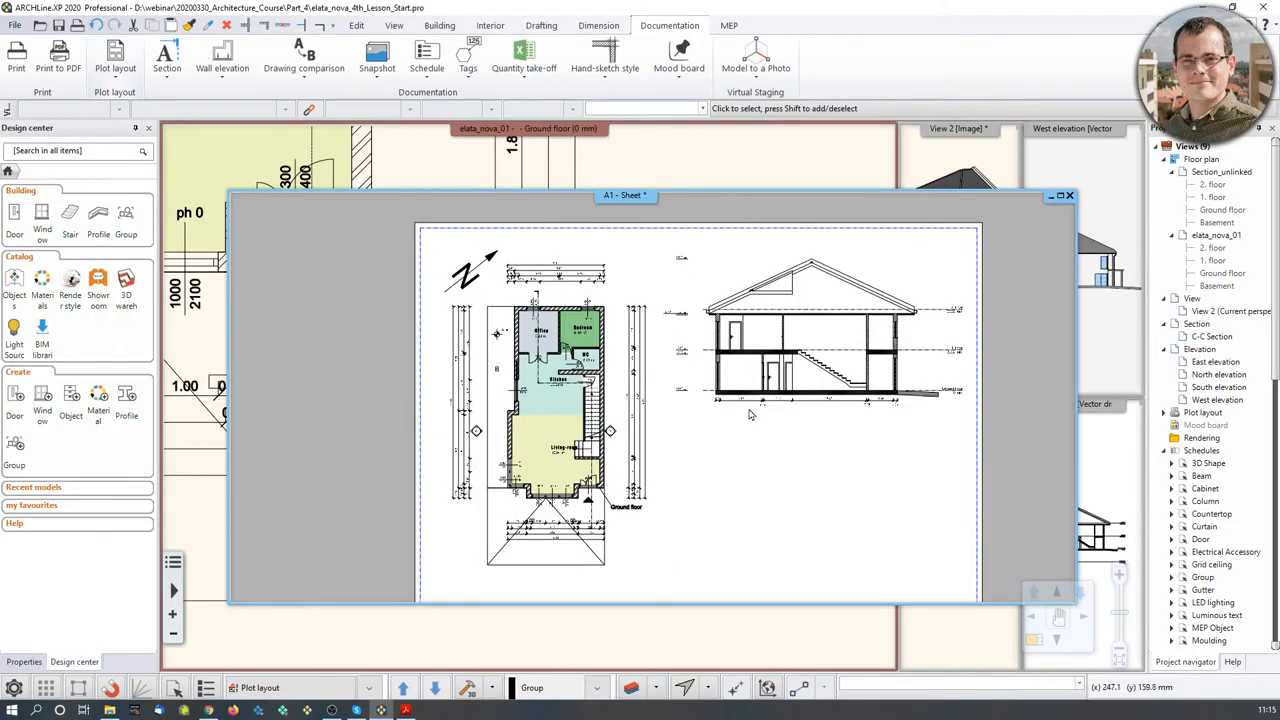
# Copy the Bedroom and WC part of the ground floor plan for the plot layout, using a corner of its rectangle as base point.
pyautogui.click(747, 165)
pyautogui.scroll(-4, 476, 240)
pyautogui.moveTo(476, 240); pyautogui.dragTo(582, 412, button='middle')
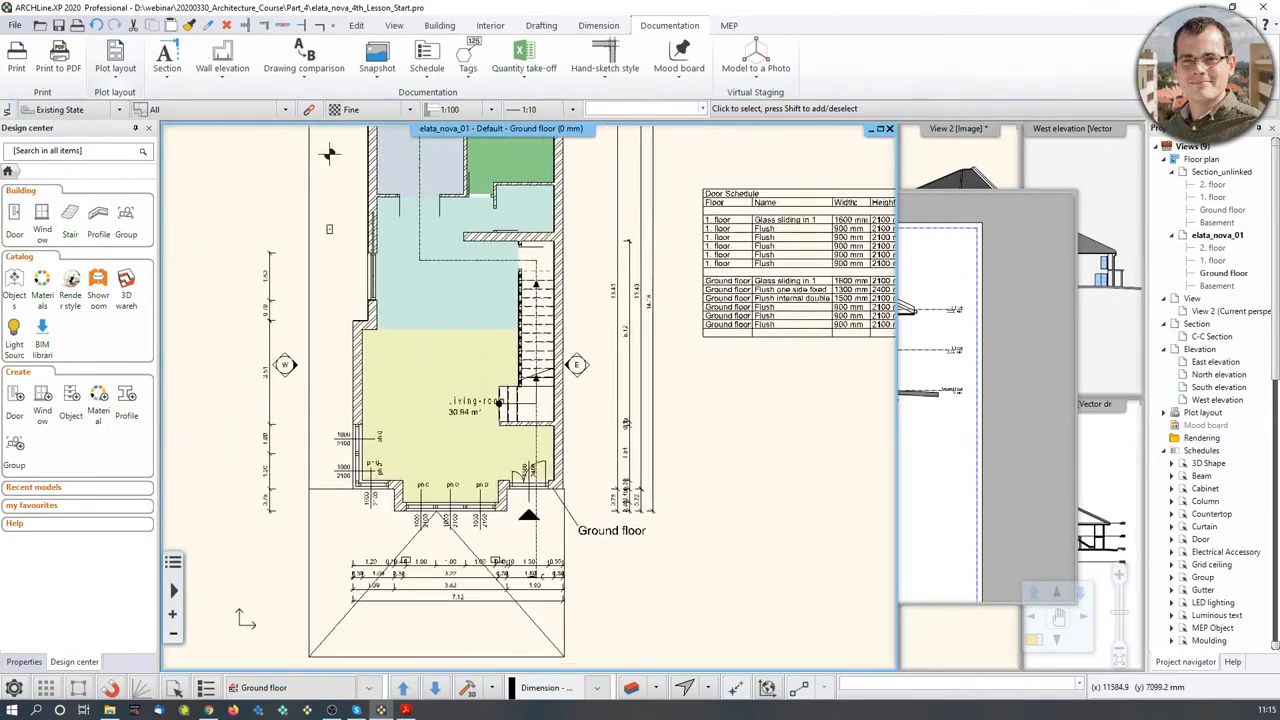
pyautogui.click(116, 76)
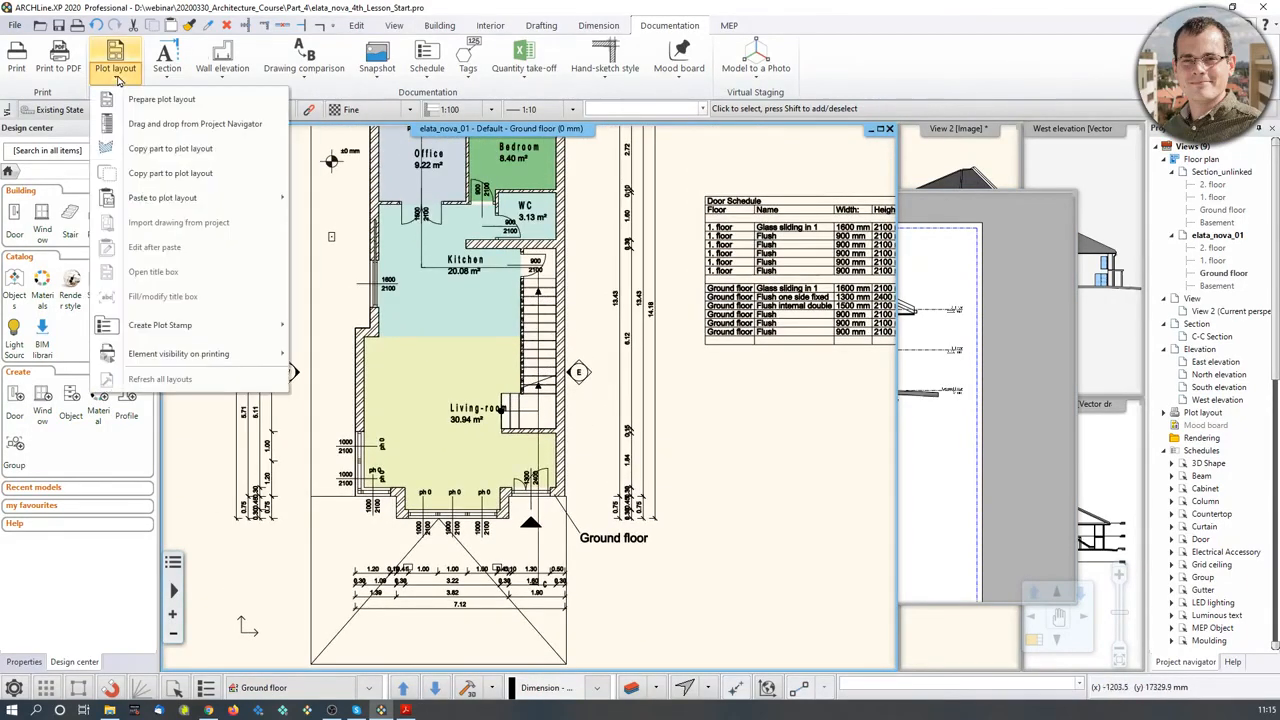
pyautogui.click(133, 176)
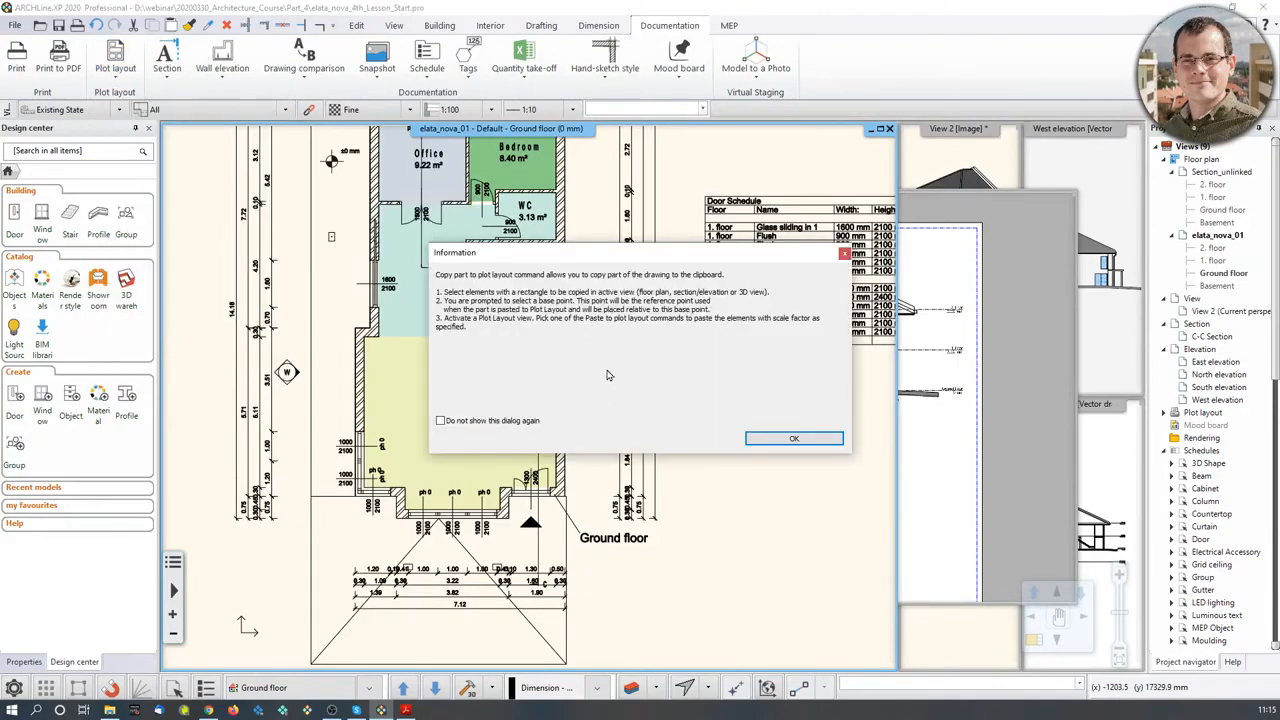
pyautogui.click(800, 438)
pyautogui.scroll(5, 555, 245)
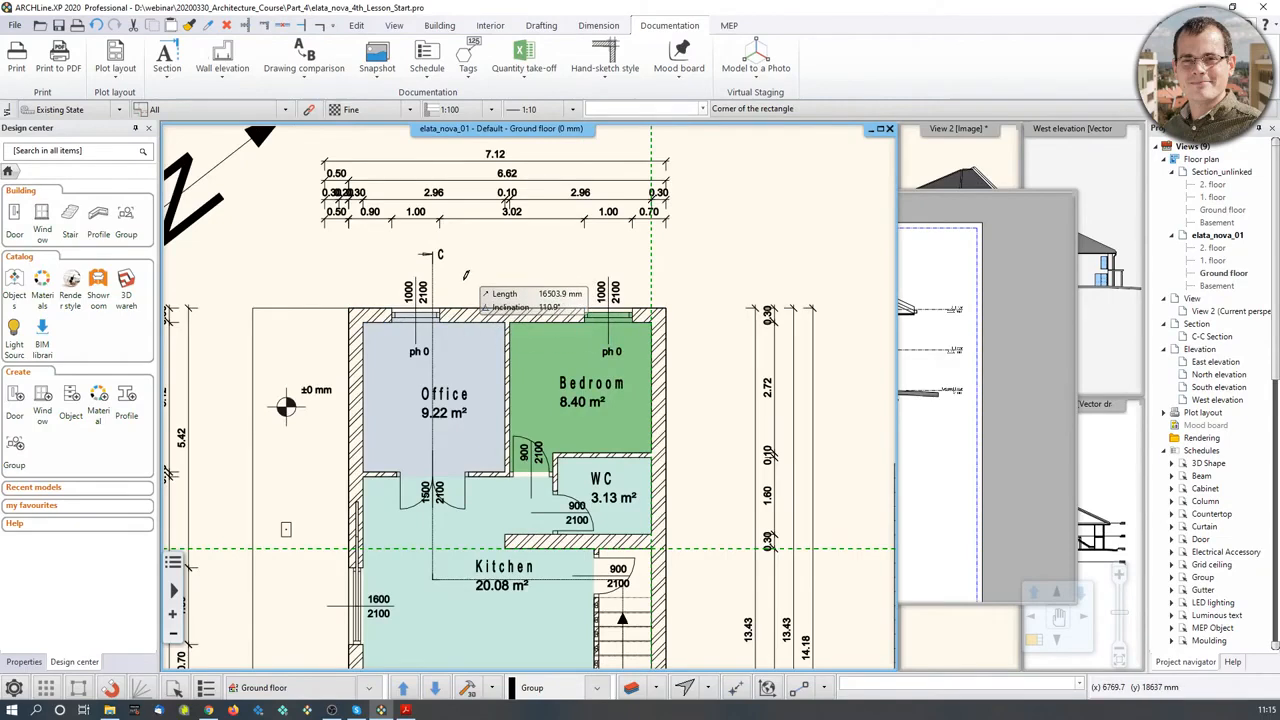
pyautogui.click(461, 288)
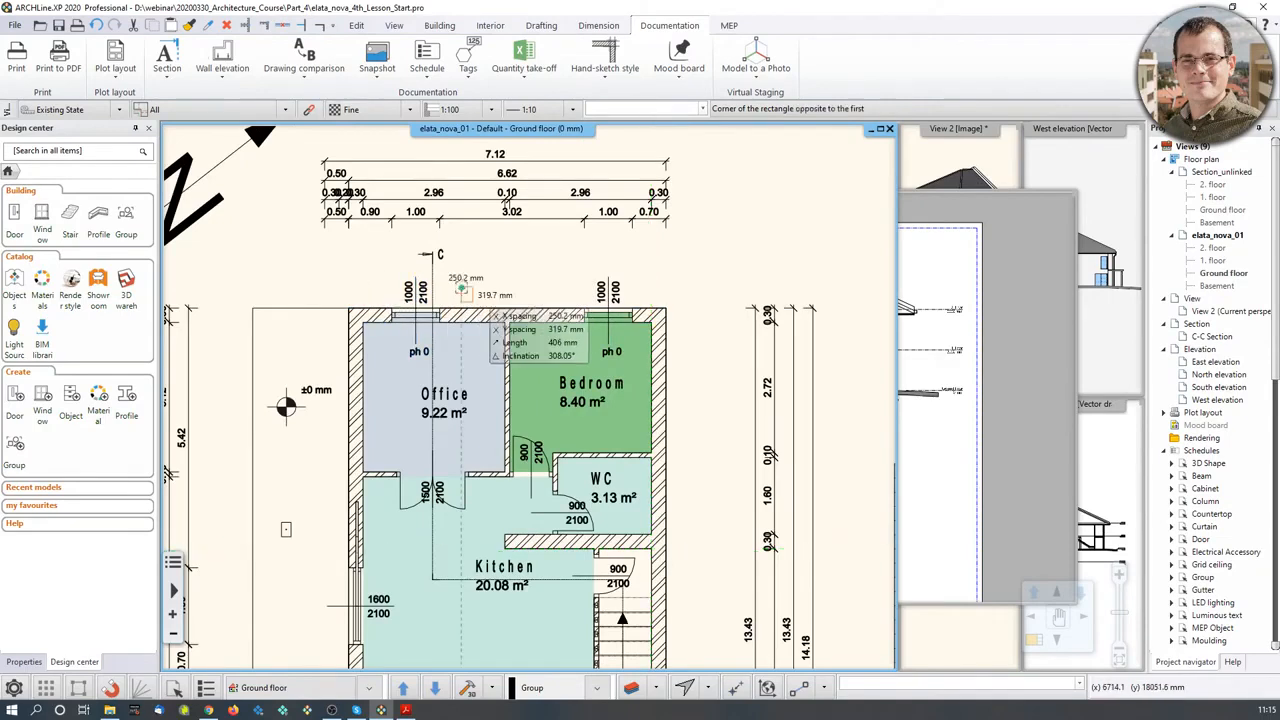
pyautogui.click(697, 554)
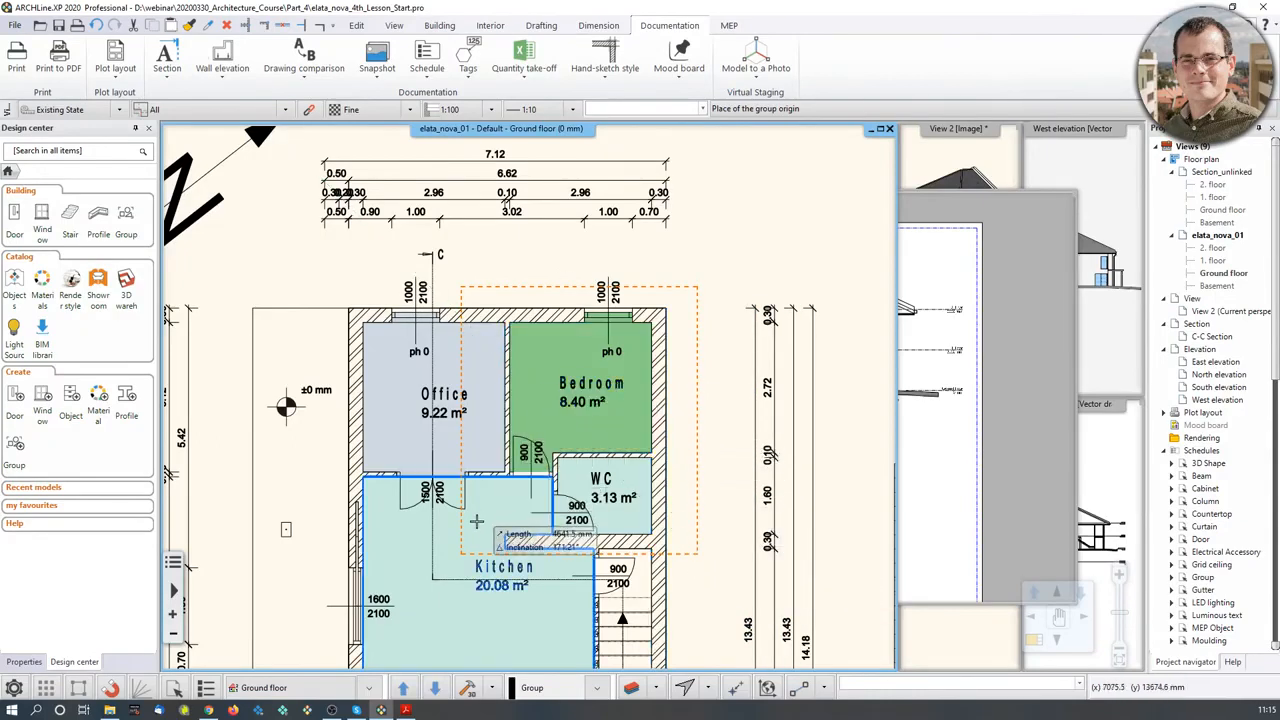
pyautogui.click(461, 554)
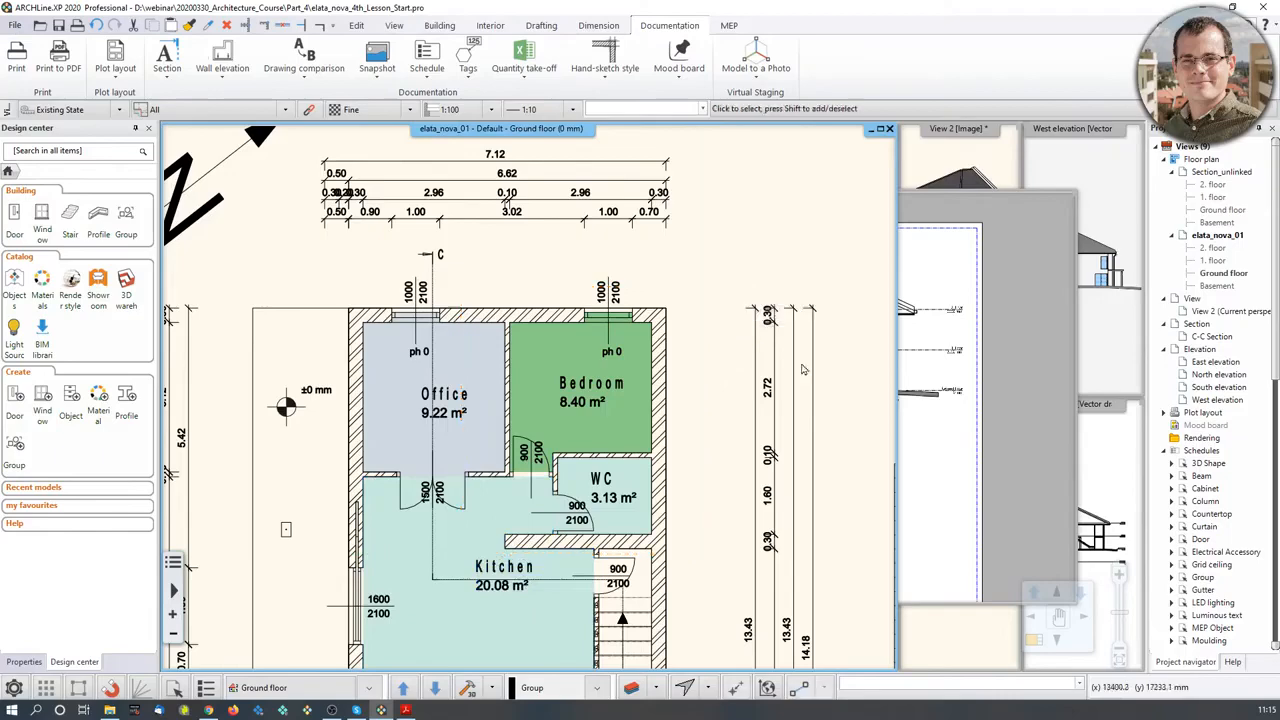
# Paste the copied Bedroom and WC detail onto the sheet at 1:50 scale, beneath the section drawing.
pyautogui.click(1029, 405)
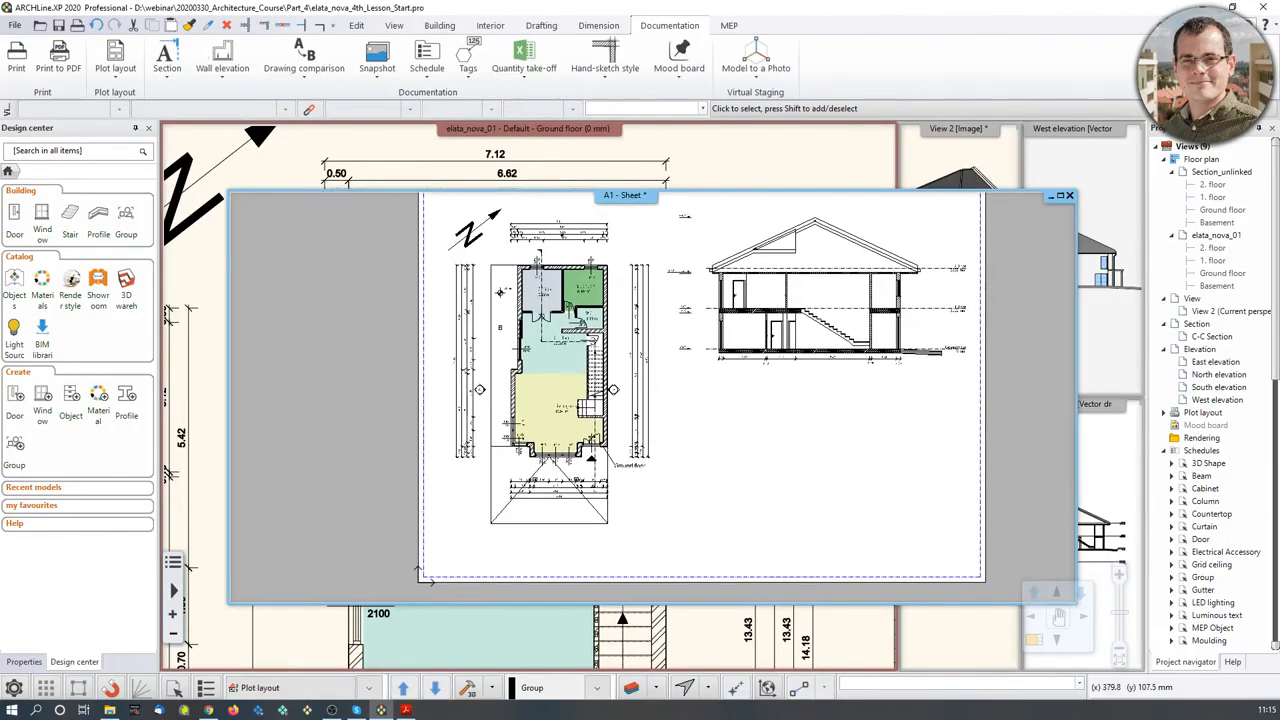
pyautogui.click(125, 68)
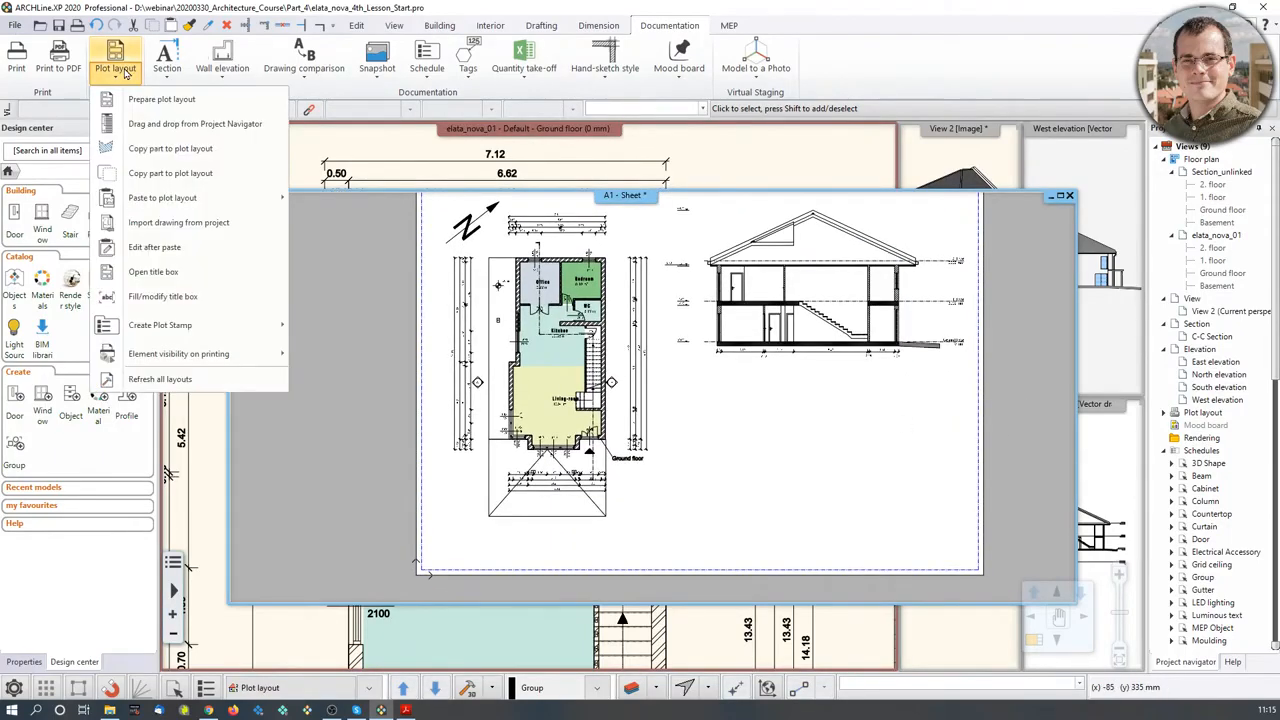
pyautogui.moveTo(180, 198)
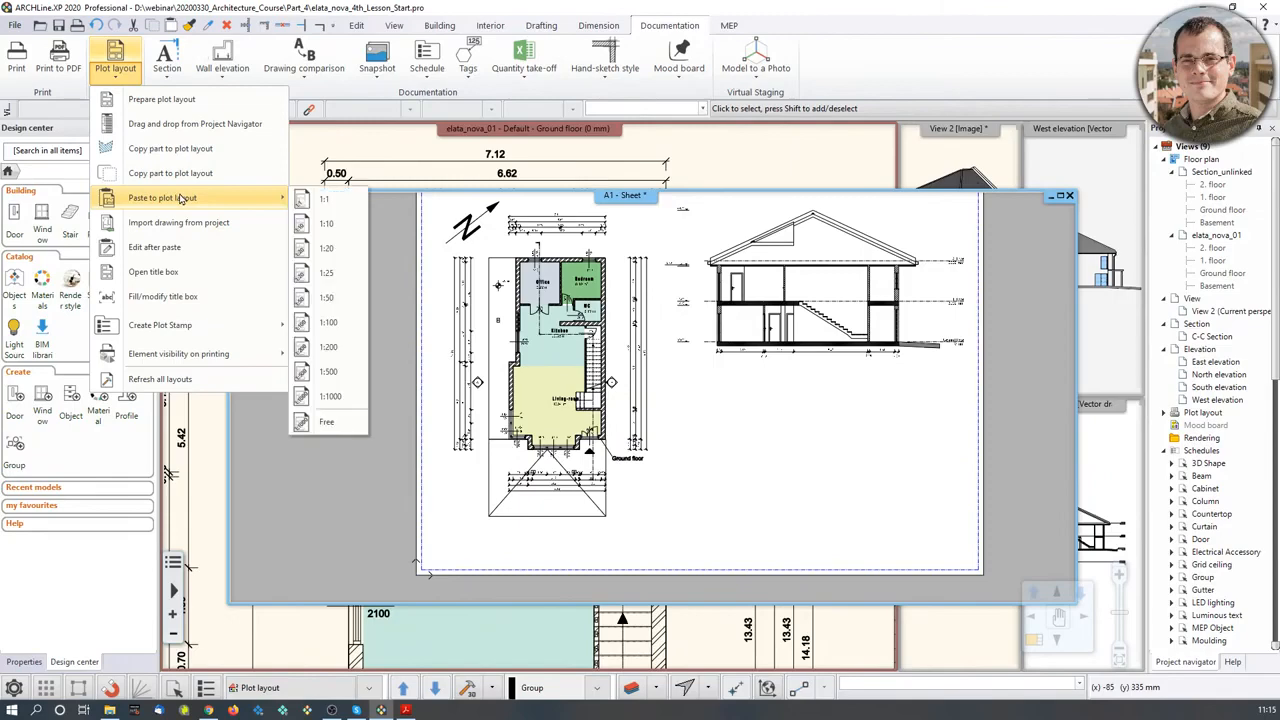
pyautogui.click(328, 298)
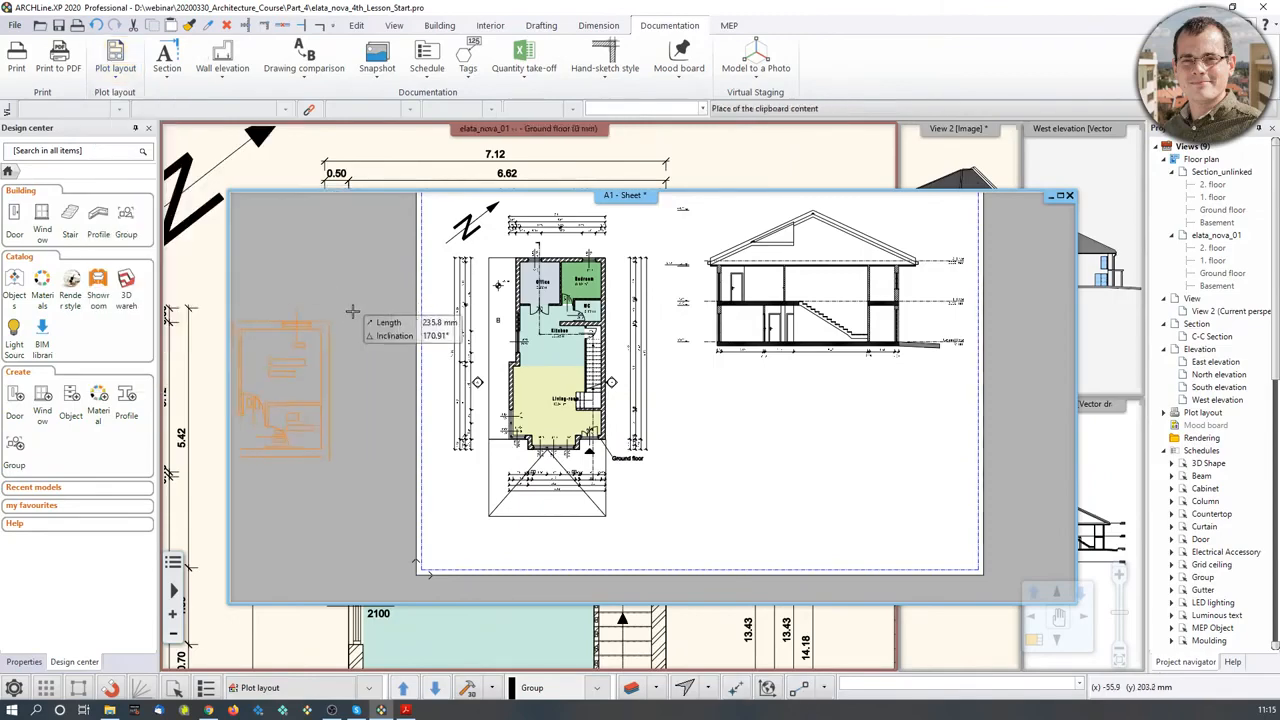
pyautogui.click(873, 375)
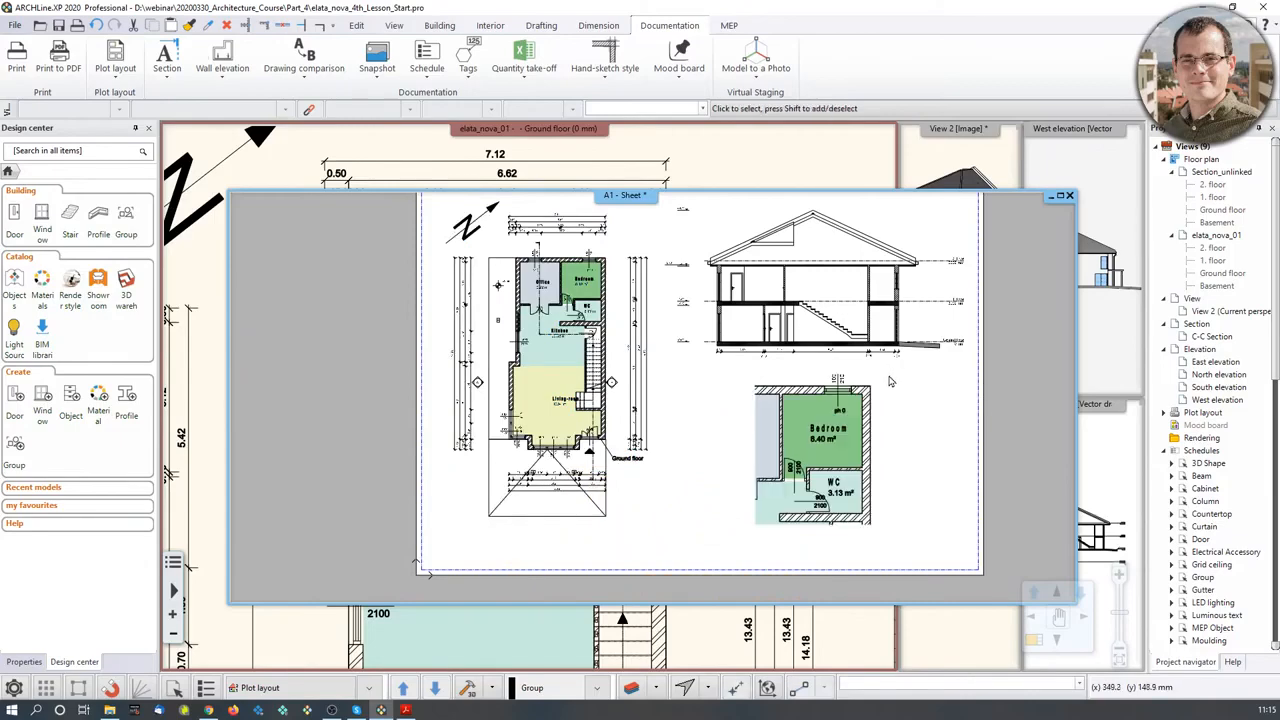
# Extend the visible boundary of the Bedroom and WC detail on the sheet outward to include part of the adjoining Office.
pyautogui.click(851, 463)
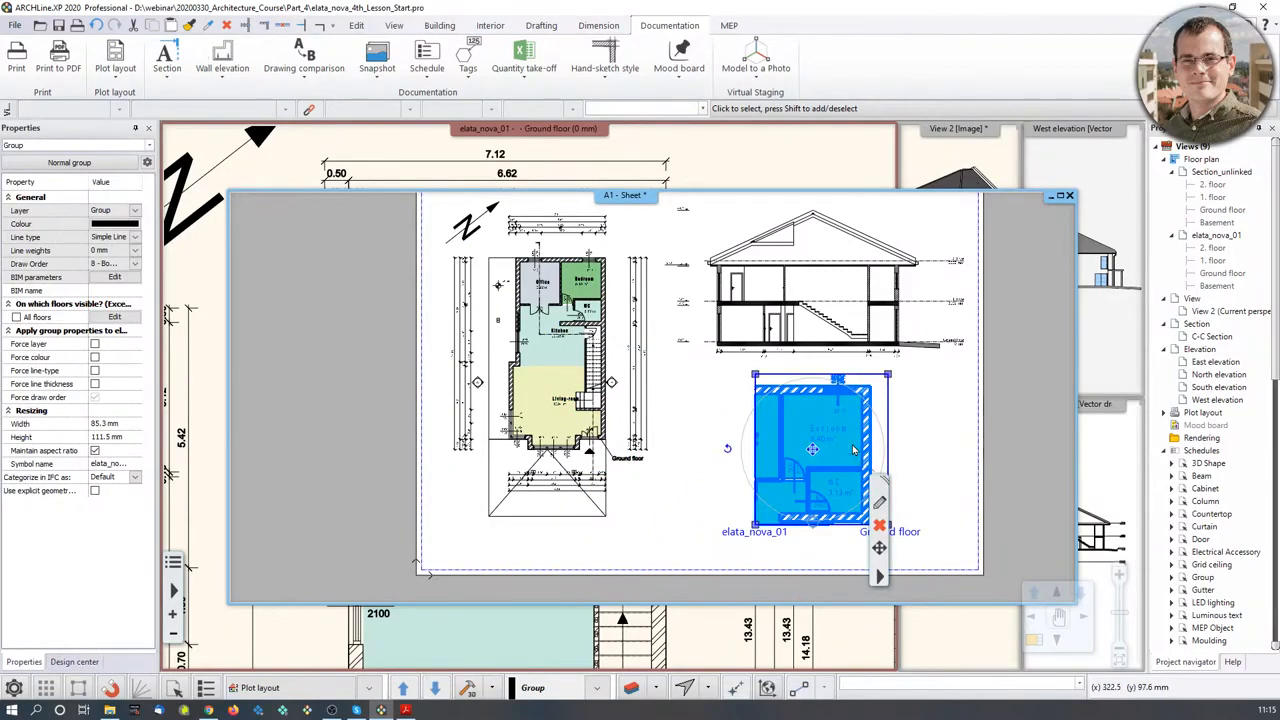
pyautogui.scroll(2, 815, 450)
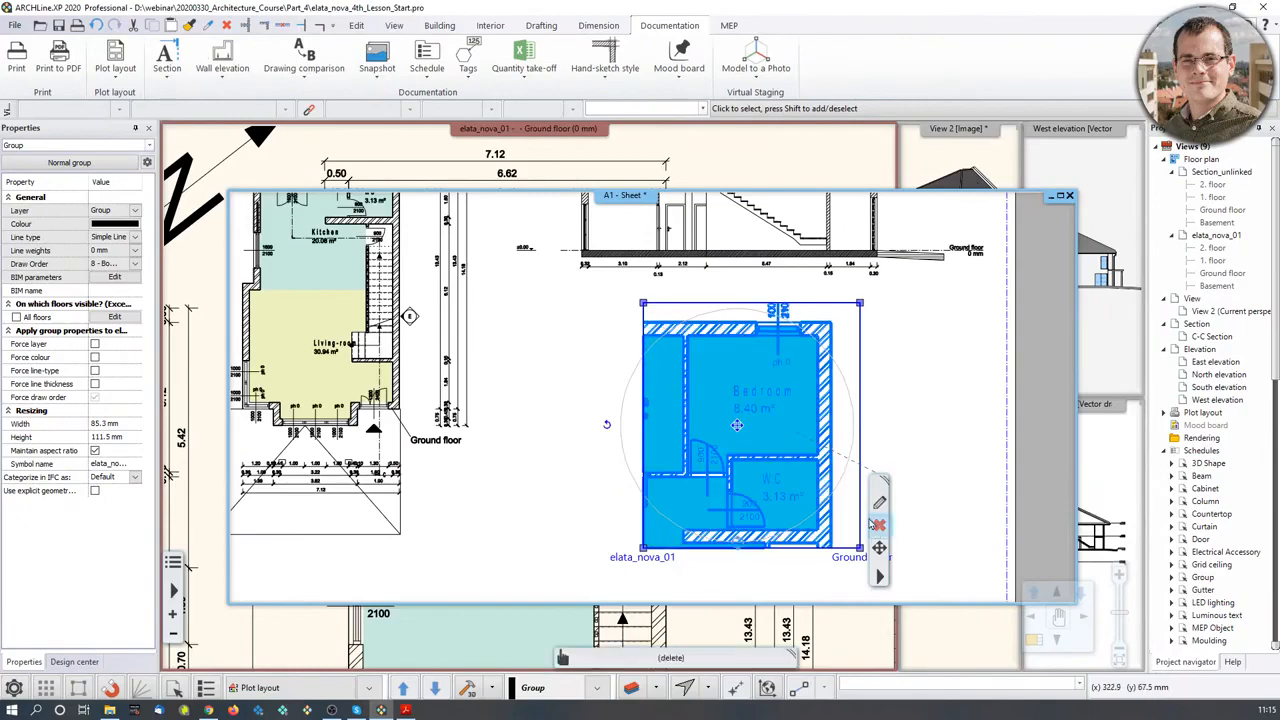
pyautogui.click(644, 398)
pyautogui.click(699, 408)
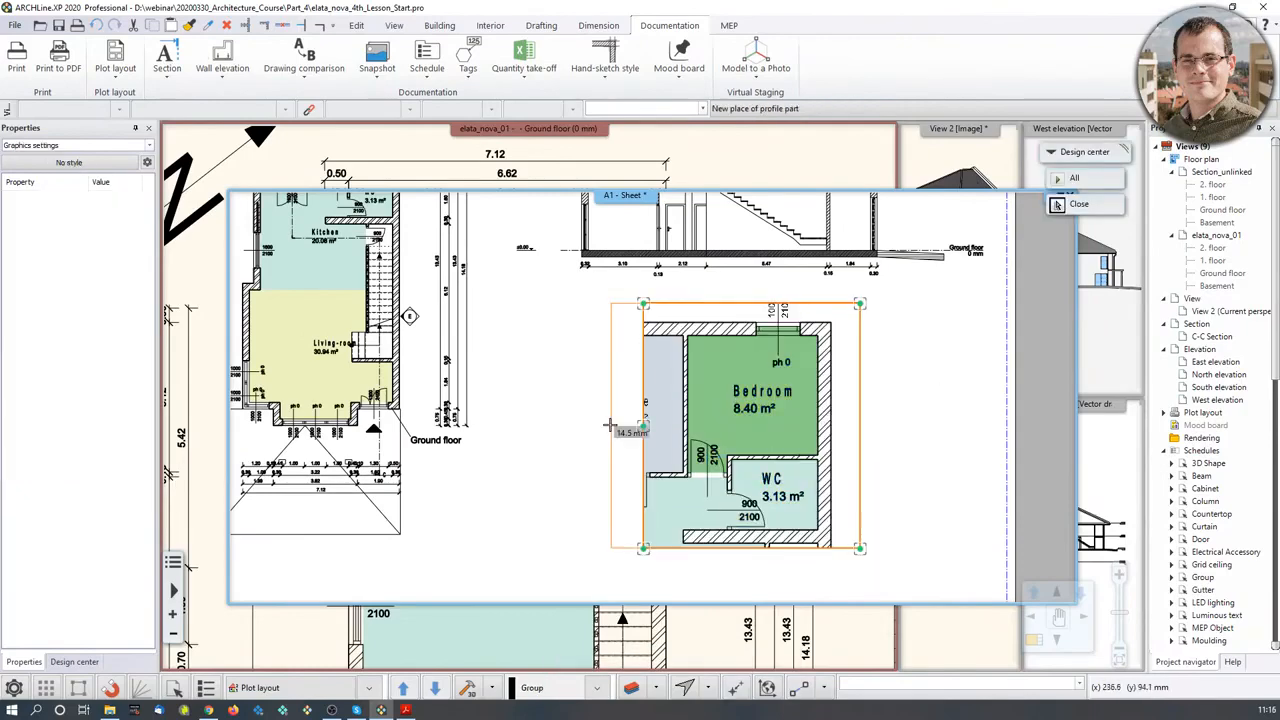
pyautogui.click(587, 449)
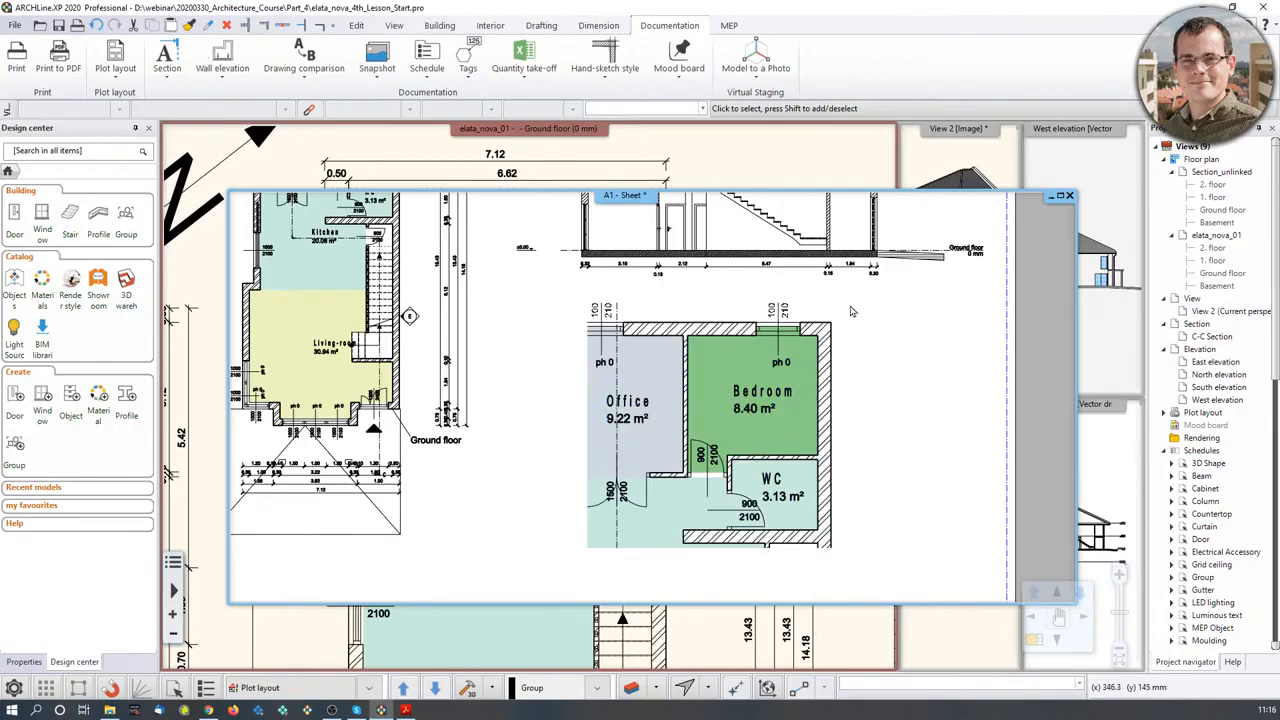
# Review the ground floor plan, the complete A1 sheet and the sample PDF "Print your first layout.pdf", then return to the sheet.
pyautogui.click(775, 158)
pyautogui.scroll(-3, 560, 505)
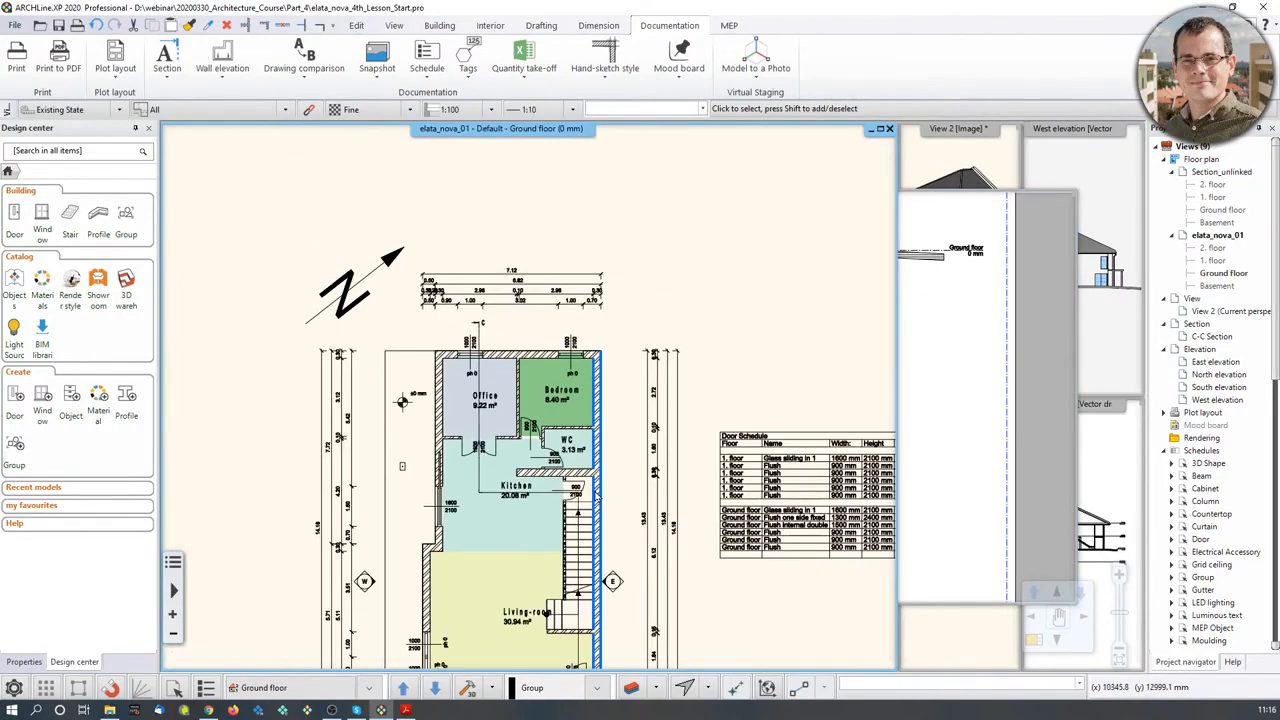
pyautogui.scroll(3, 598, 500)
pyautogui.moveTo(598, 510); pyautogui.dragTo(599, 440, button='middle')
pyautogui.click(1006, 429)
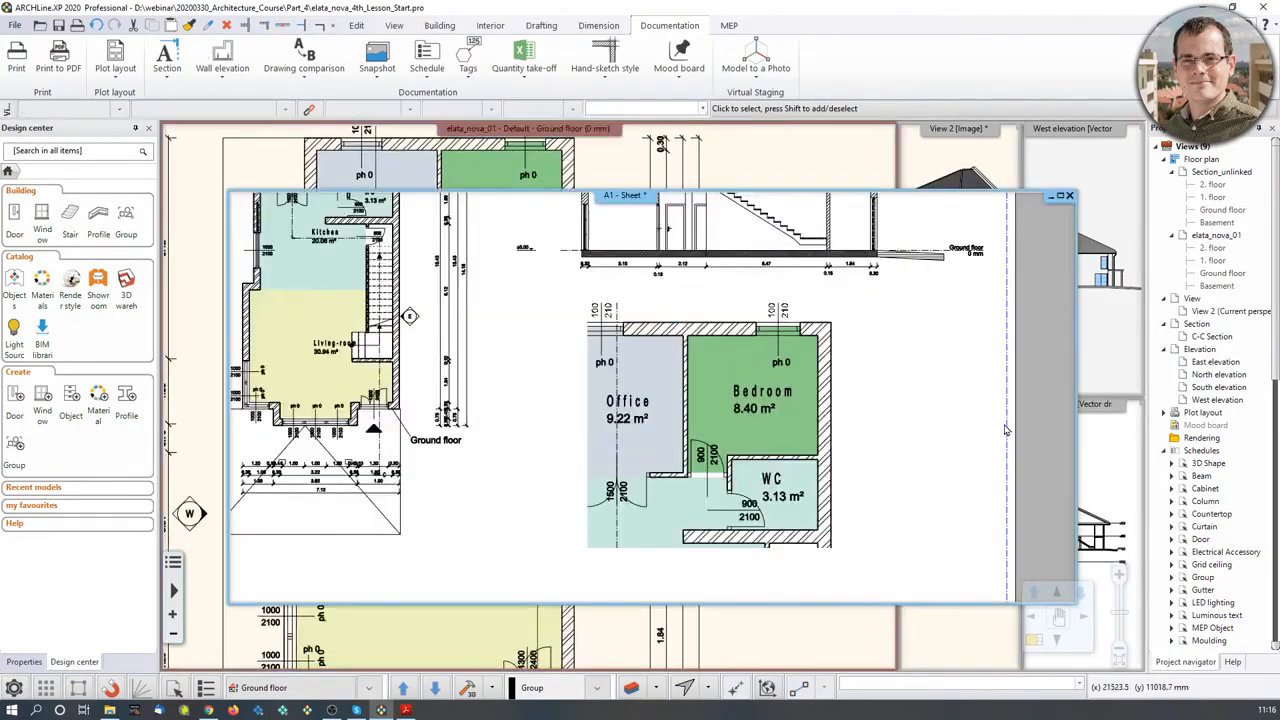
pyautogui.scroll(-3, 822, 440)
pyautogui.scroll(-1, 722, 482)
pyautogui.moveTo(720, 478); pyautogui.dragTo(736, 516, button='middle')
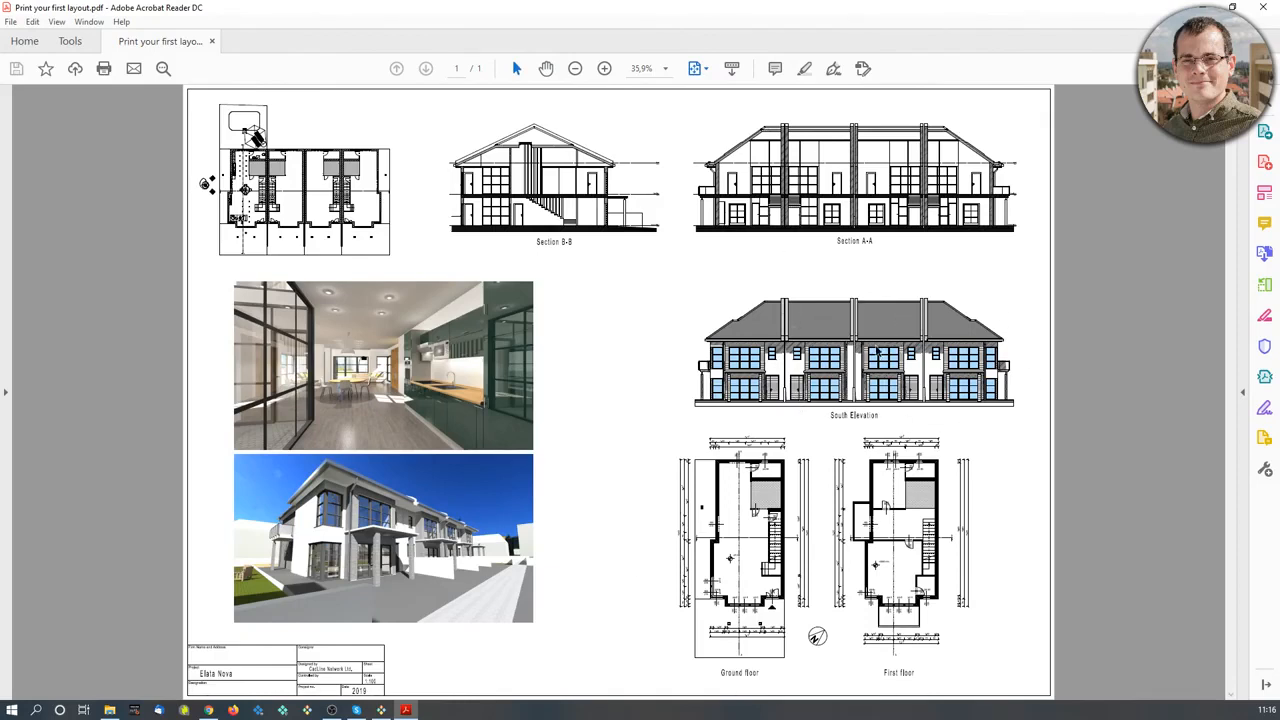
pyautogui.click(1201, 7)
pyautogui.click(535, 396)
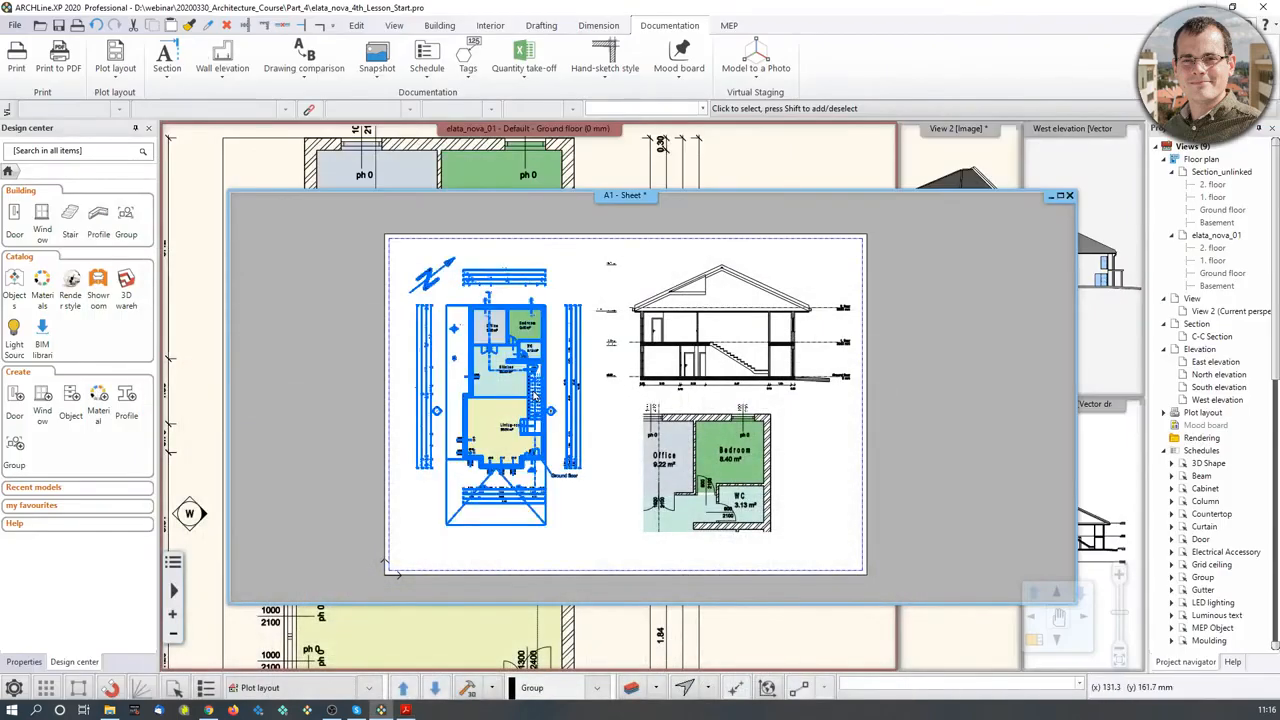
# Set up PDF printing of the sheet with Webinar_layout_1.pdf in the Part_4 folder as the output file.
pyautogui.click(72, 70)
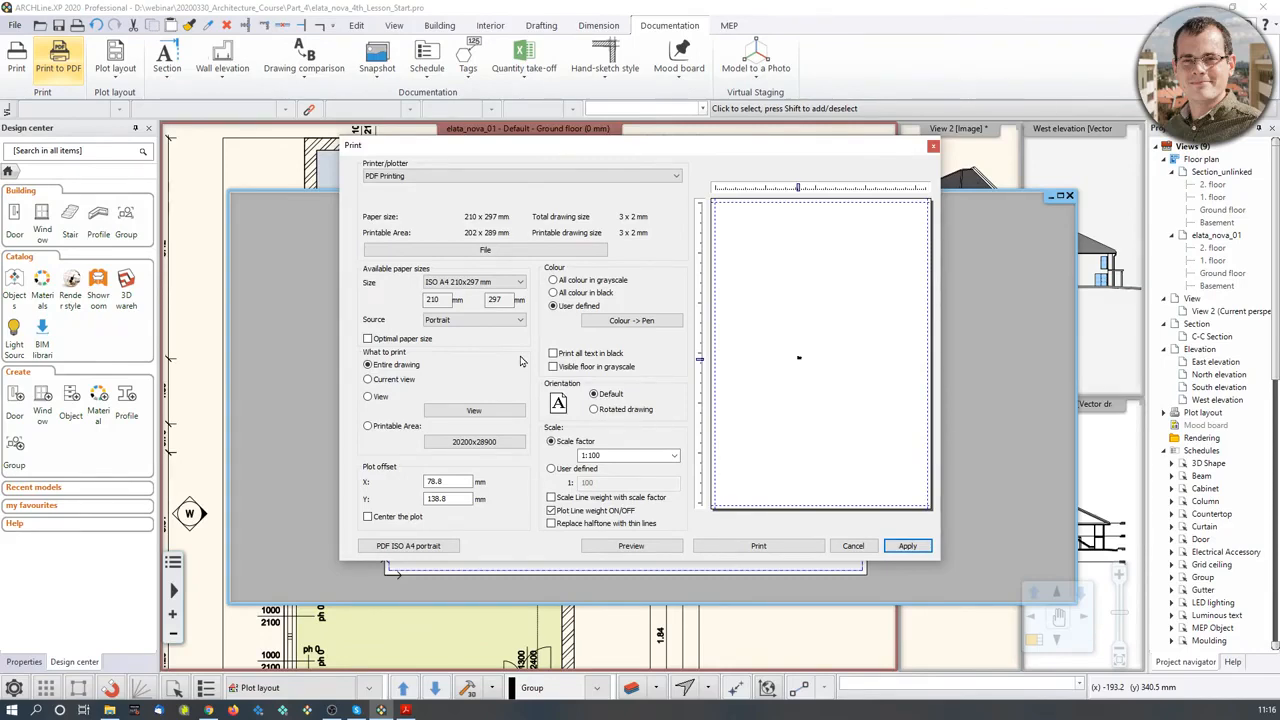
pyautogui.click(644, 175)
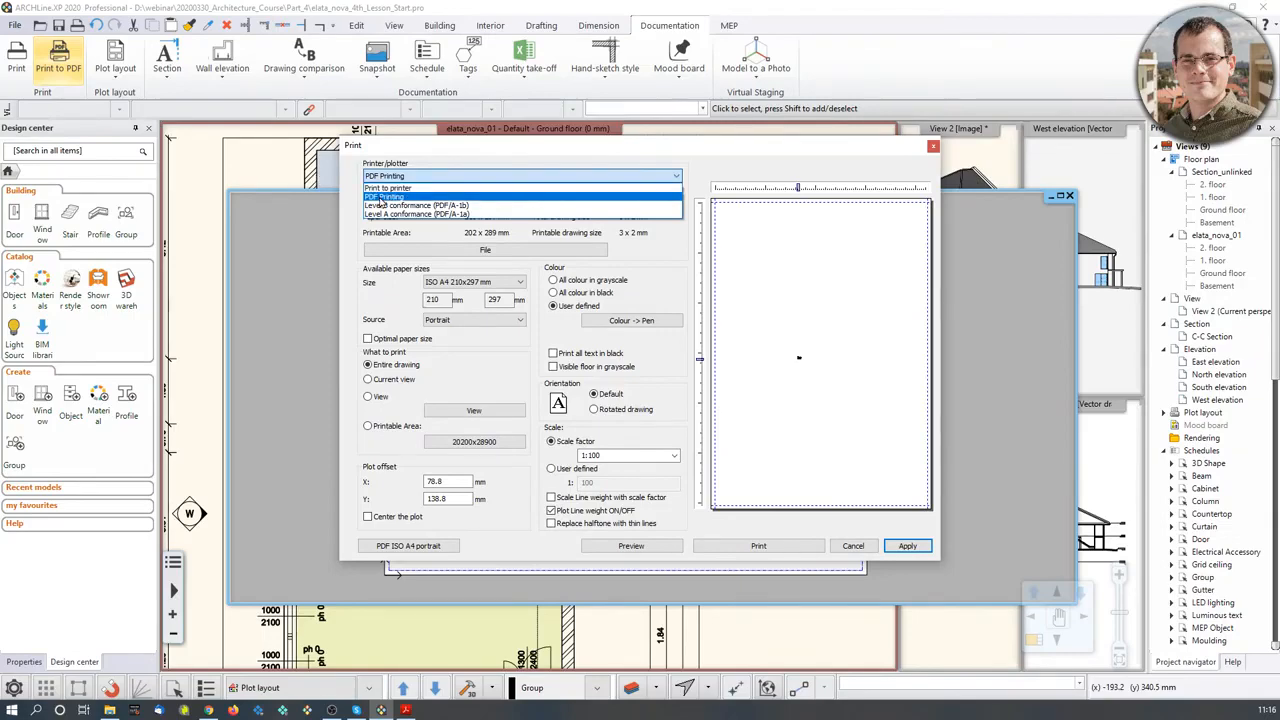
pyautogui.click(405, 197)
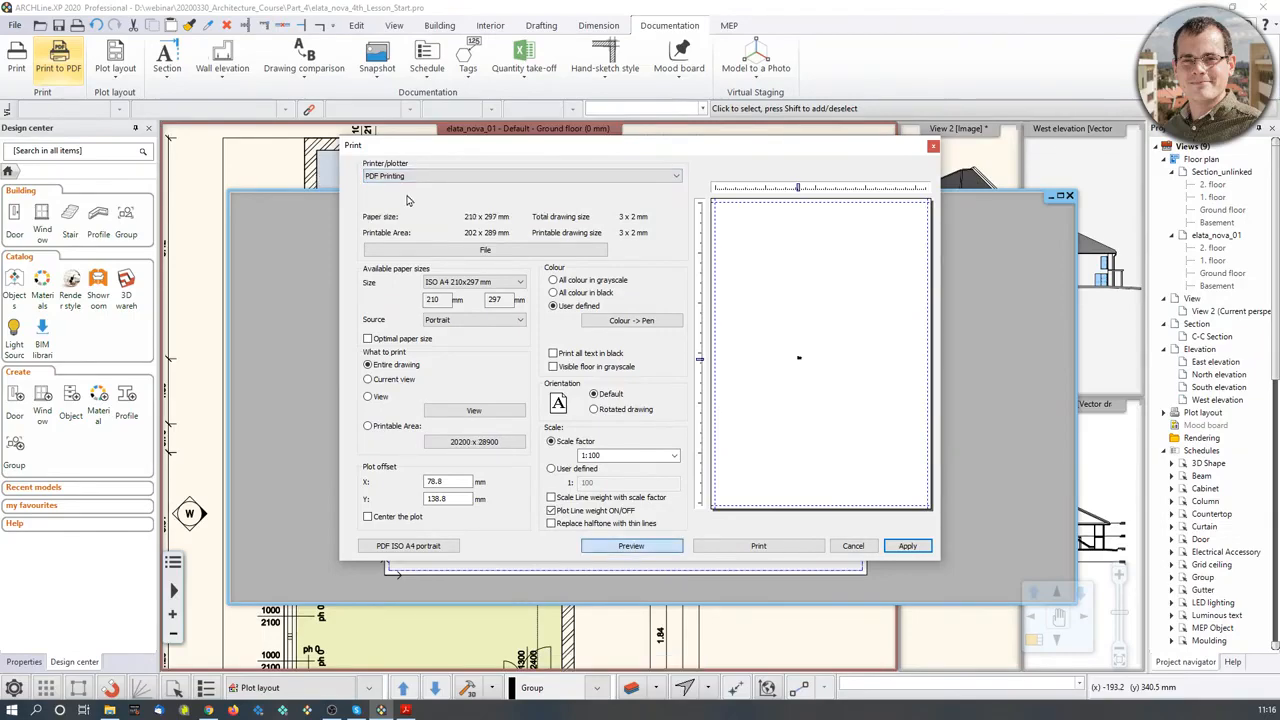
pyautogui.click(483, 251)
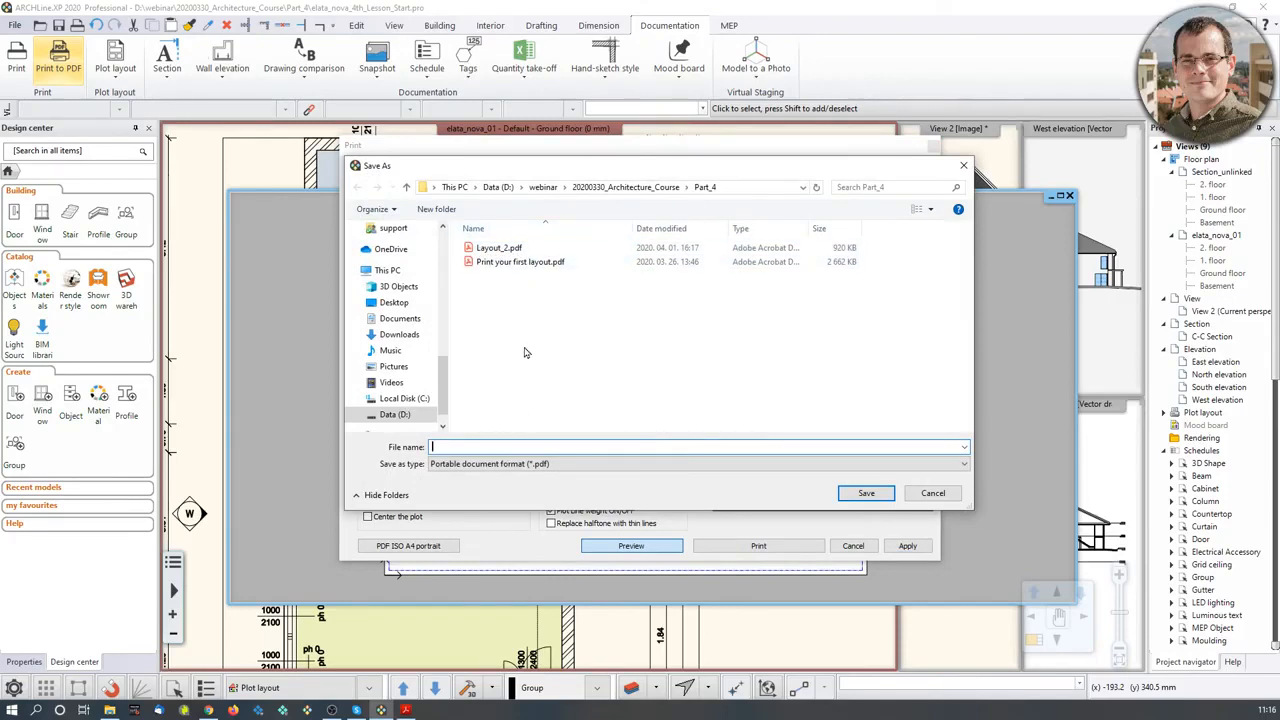
pyautogui.write('WEbinar_layout_1')
pyautogui.click(862, 492)
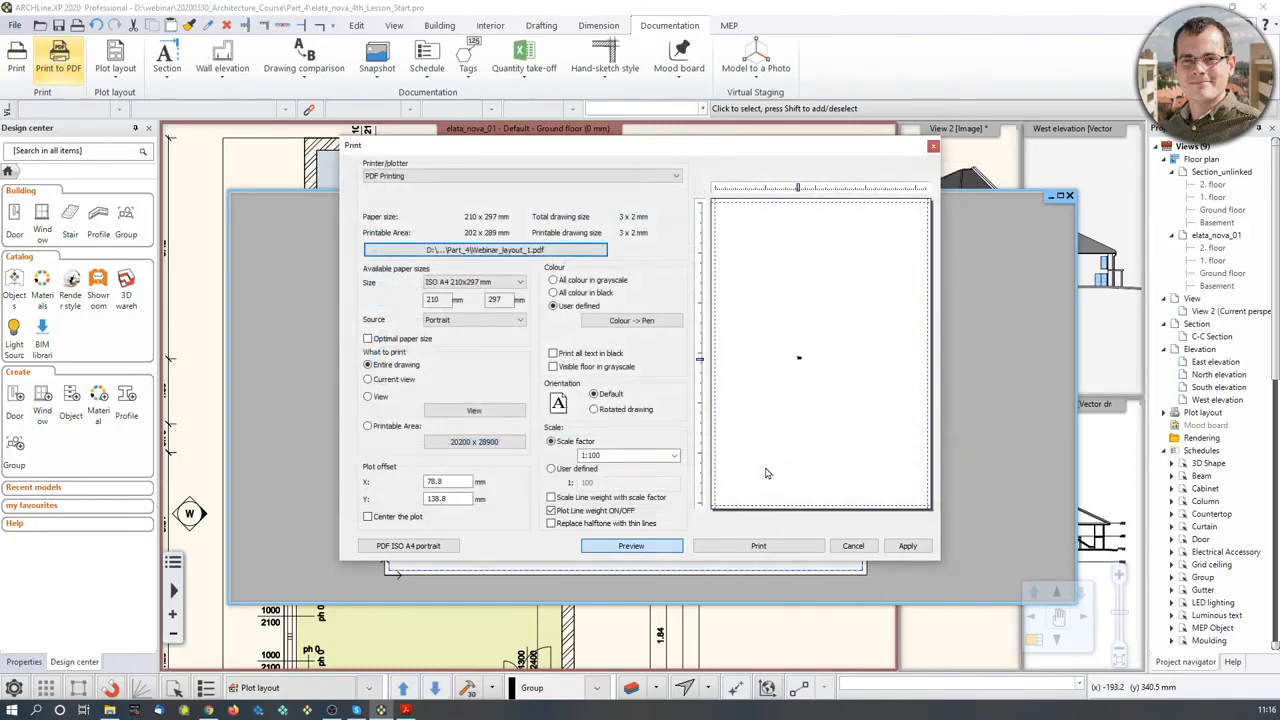
# Set the print paper to ISO A3 297x420 mm in landscape orientation.
pyautogui.click(518, 283)
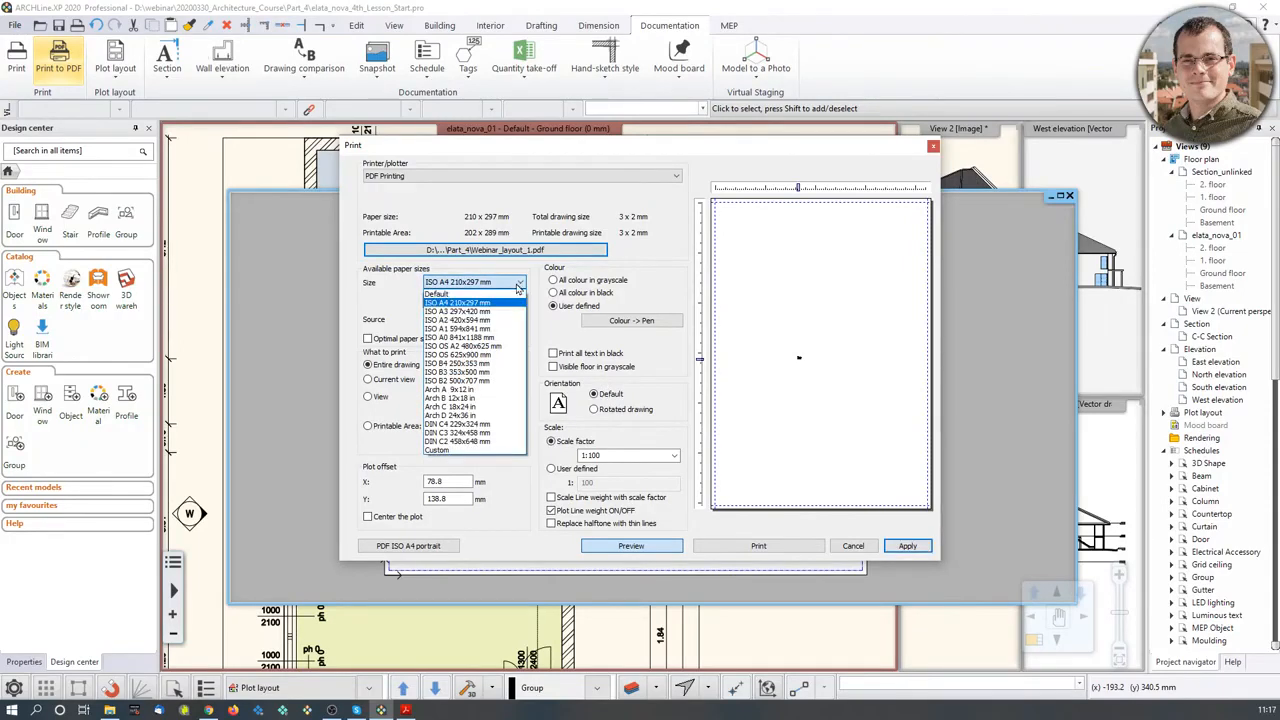
pyautogui.click(500, 312)
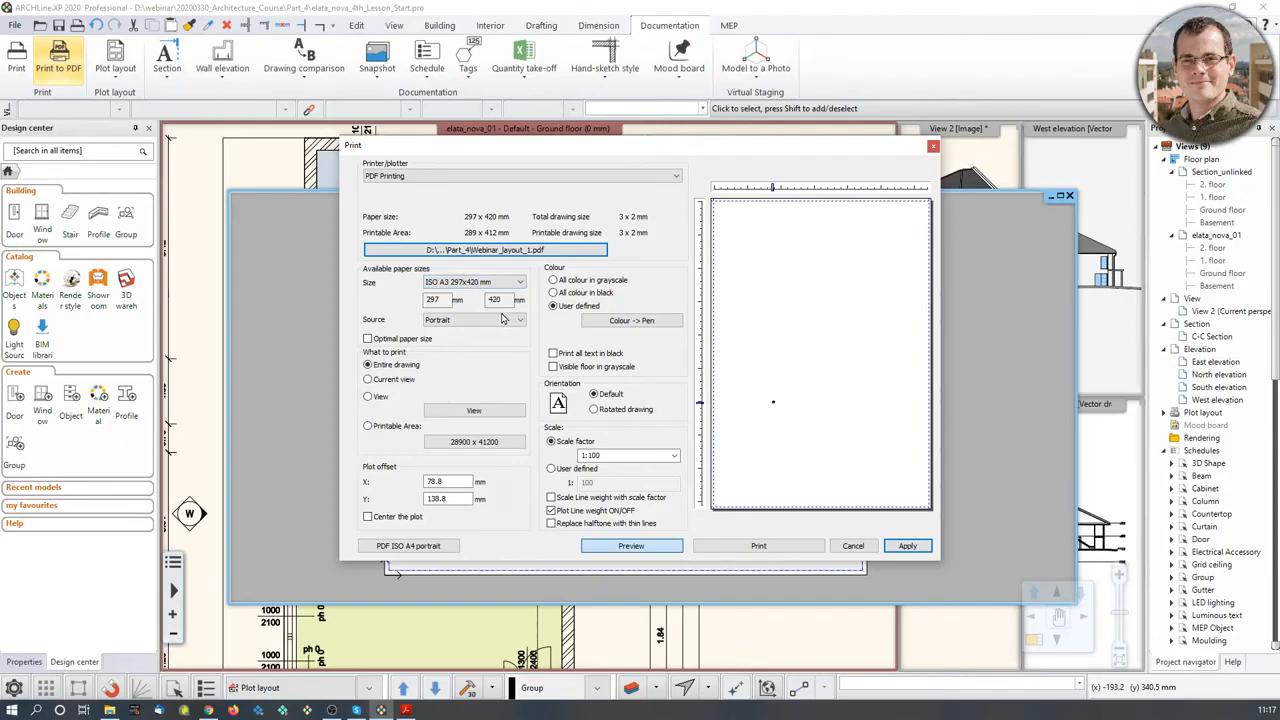
pyautogui.click(494, 322)
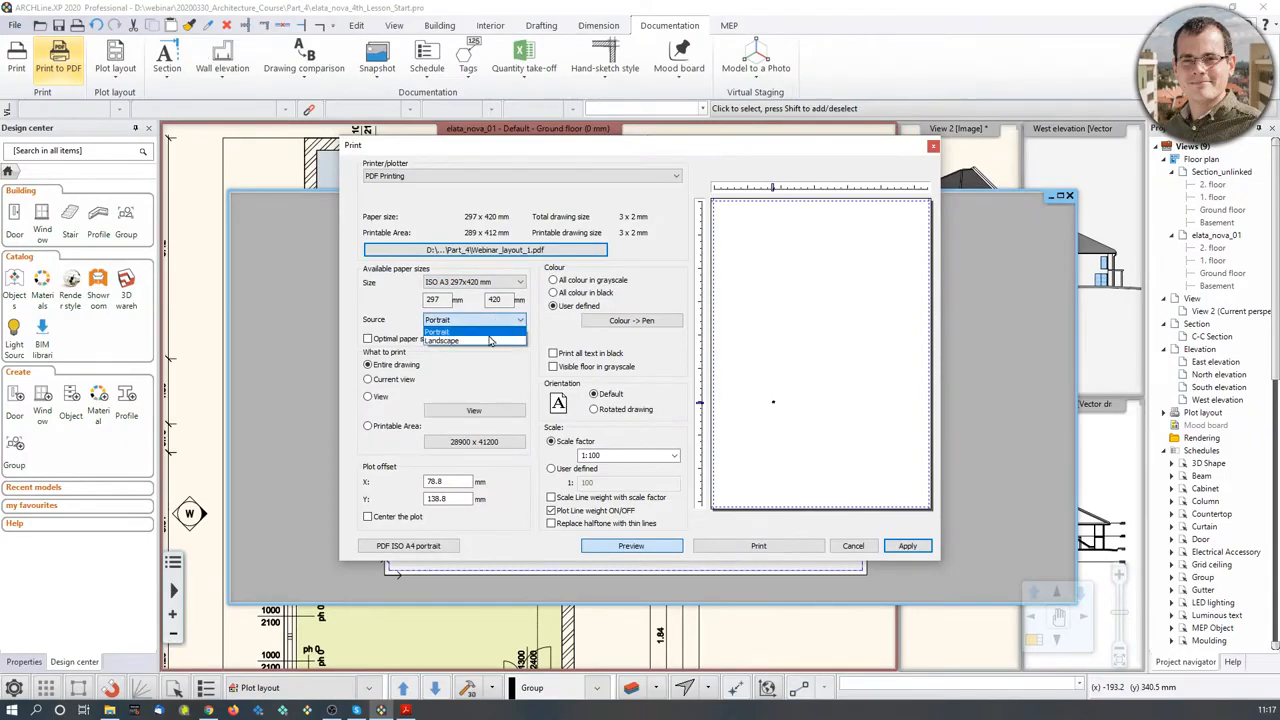
pyautogui.click(492, 346)
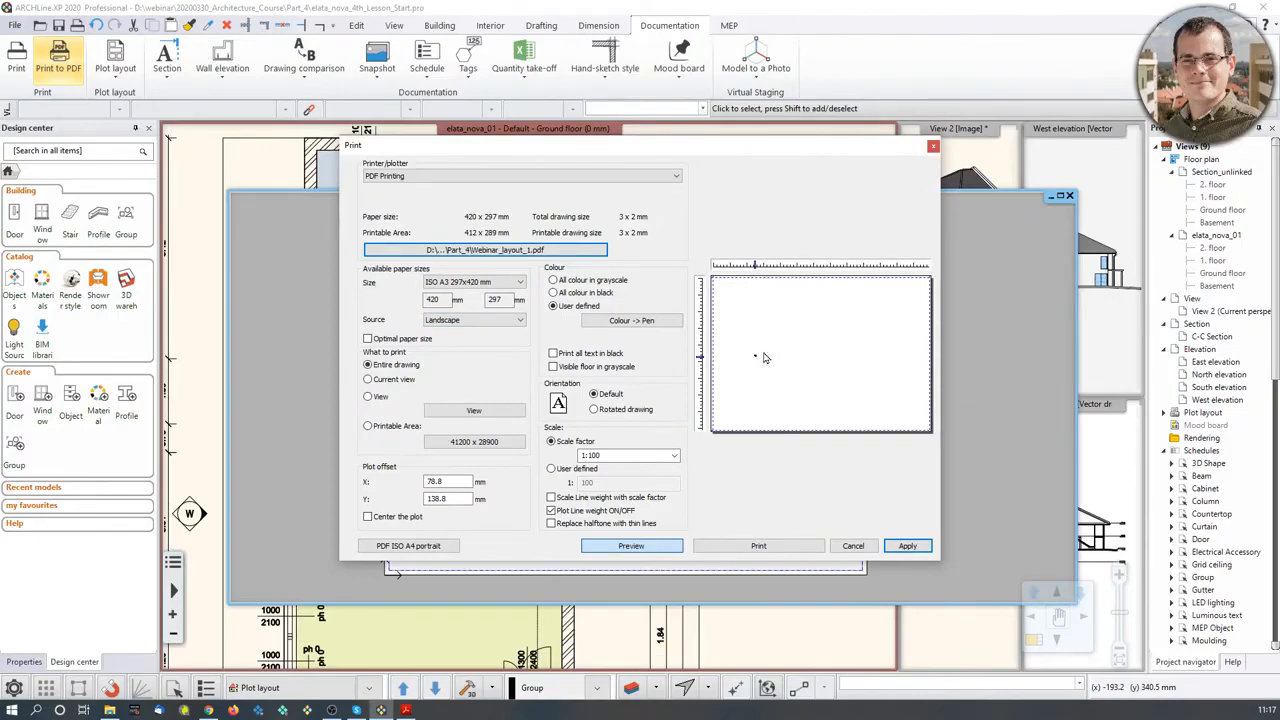
# Print the sheet to PDF at a 1:1 scale factor with the plot centred, and close the resulting PDF.
pyautogui.moveTo(800, 155)
pyautogui.mouseDown()
pyautogui.moveTo(763, 160)
pyautogui.moveTo(591, 109)
pyautogui.moveTo(535, 127)
pyautogui.mouseUp()
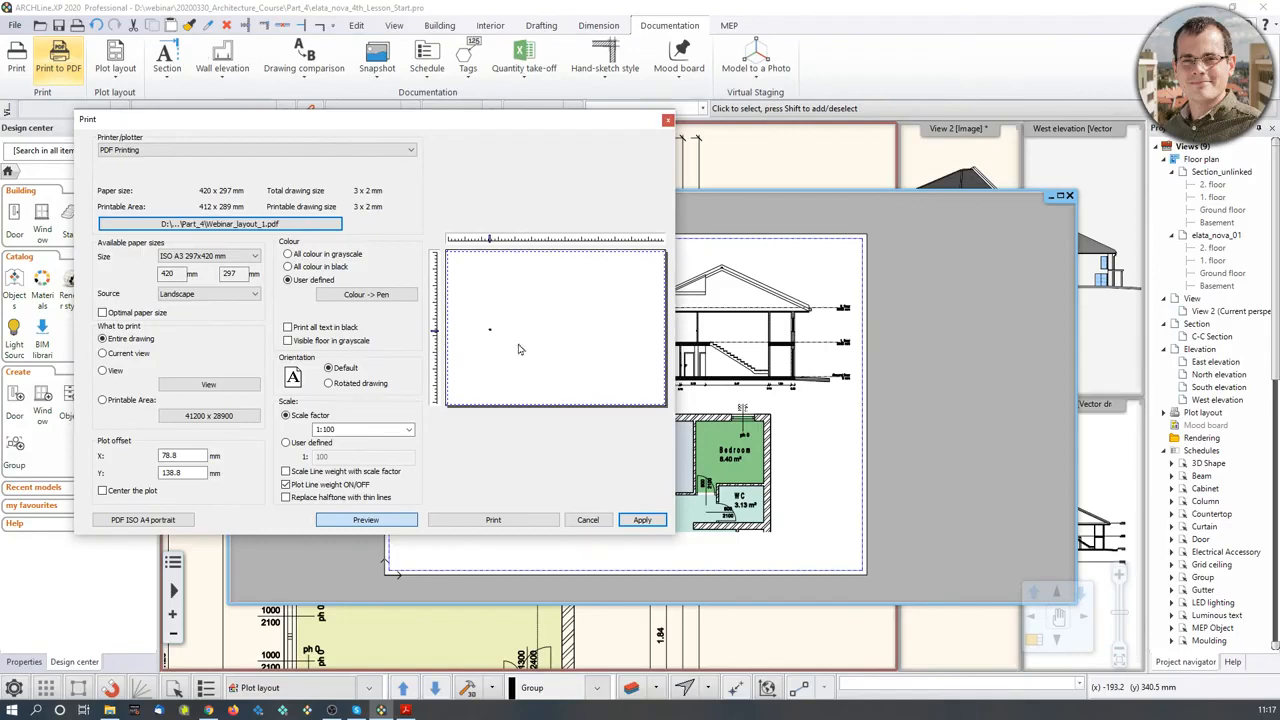
pyautogui.click(400, 429)
pyautogui.click(365, 459)
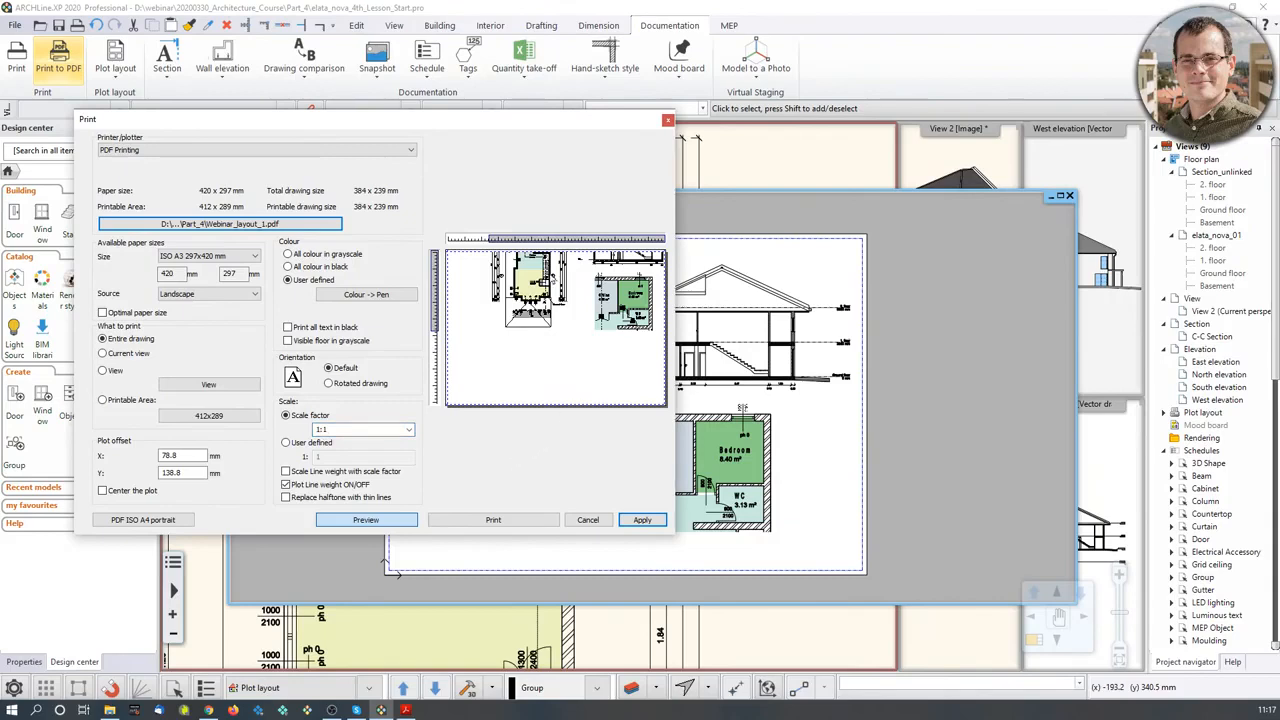
pyautogui.click(102, 491)
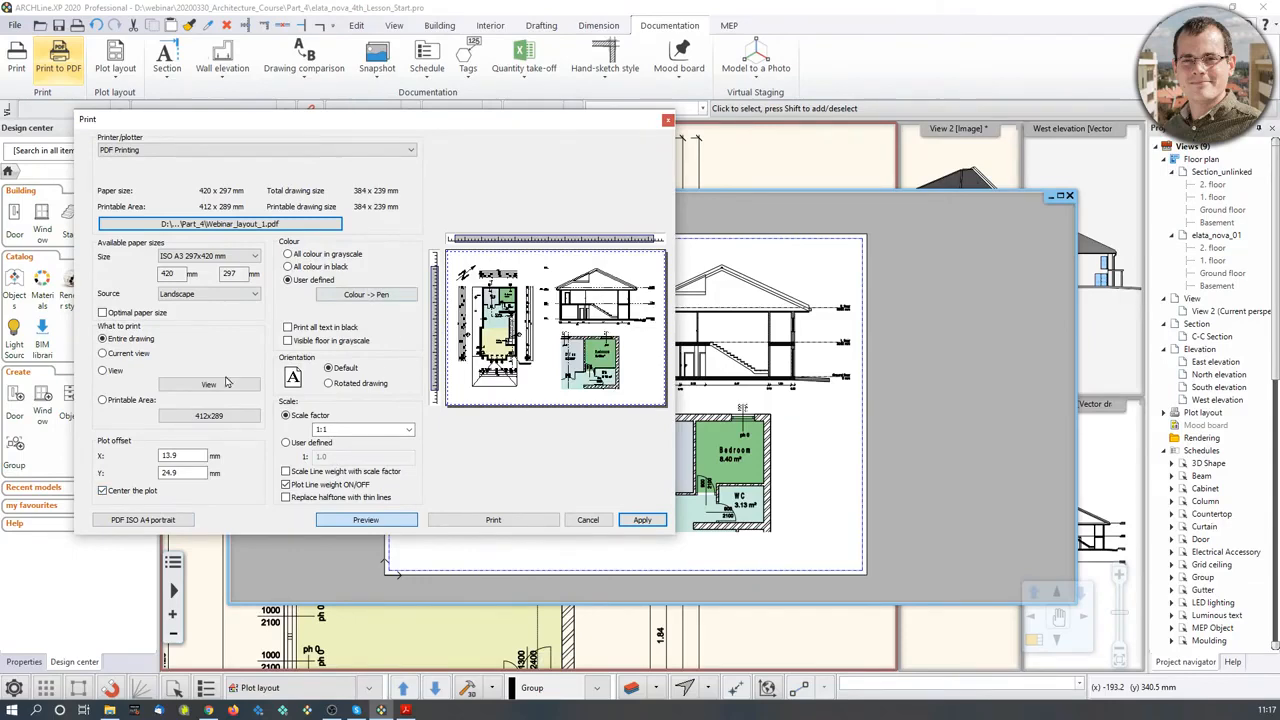
pyautogui.click(497, 521)
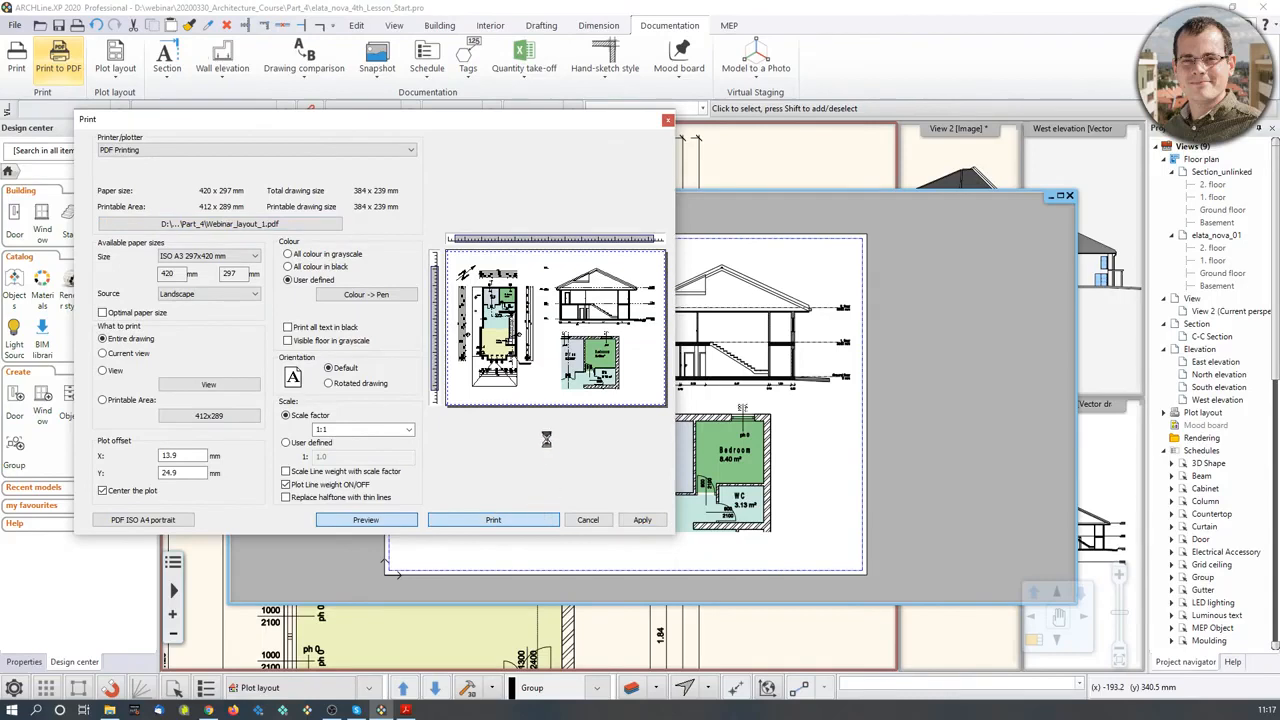
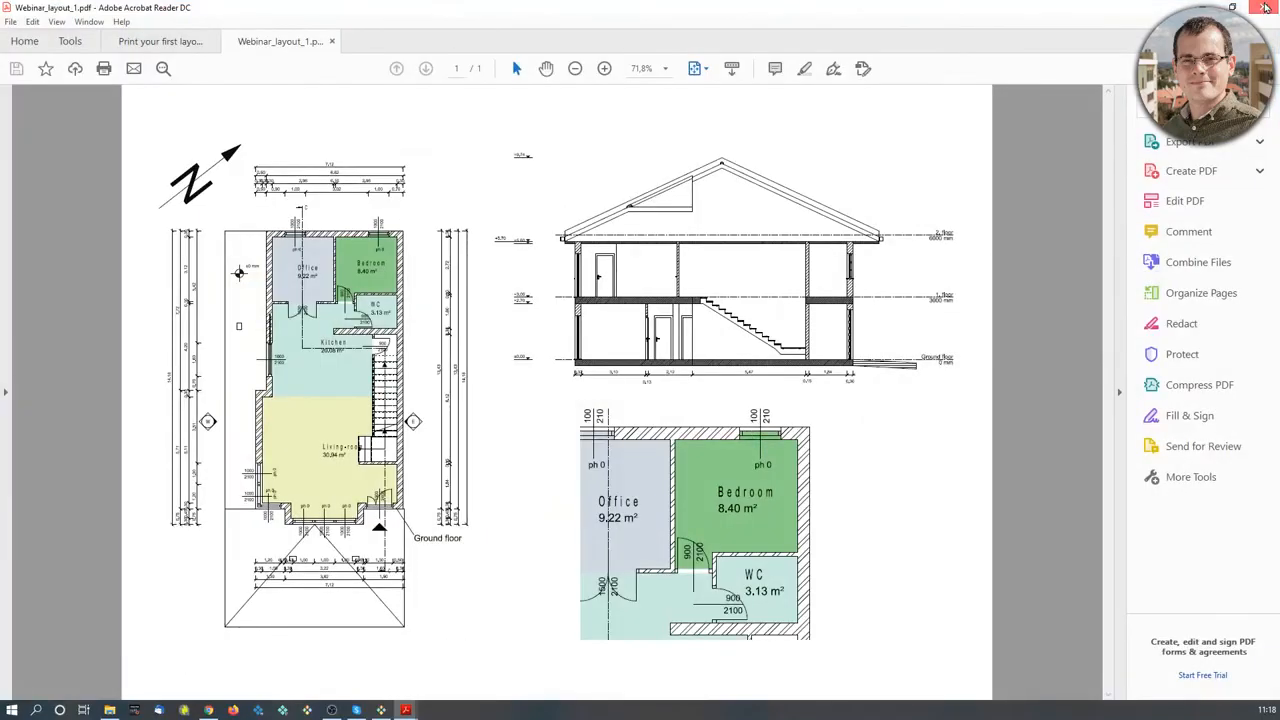
pyautogui.click(1265, 8)
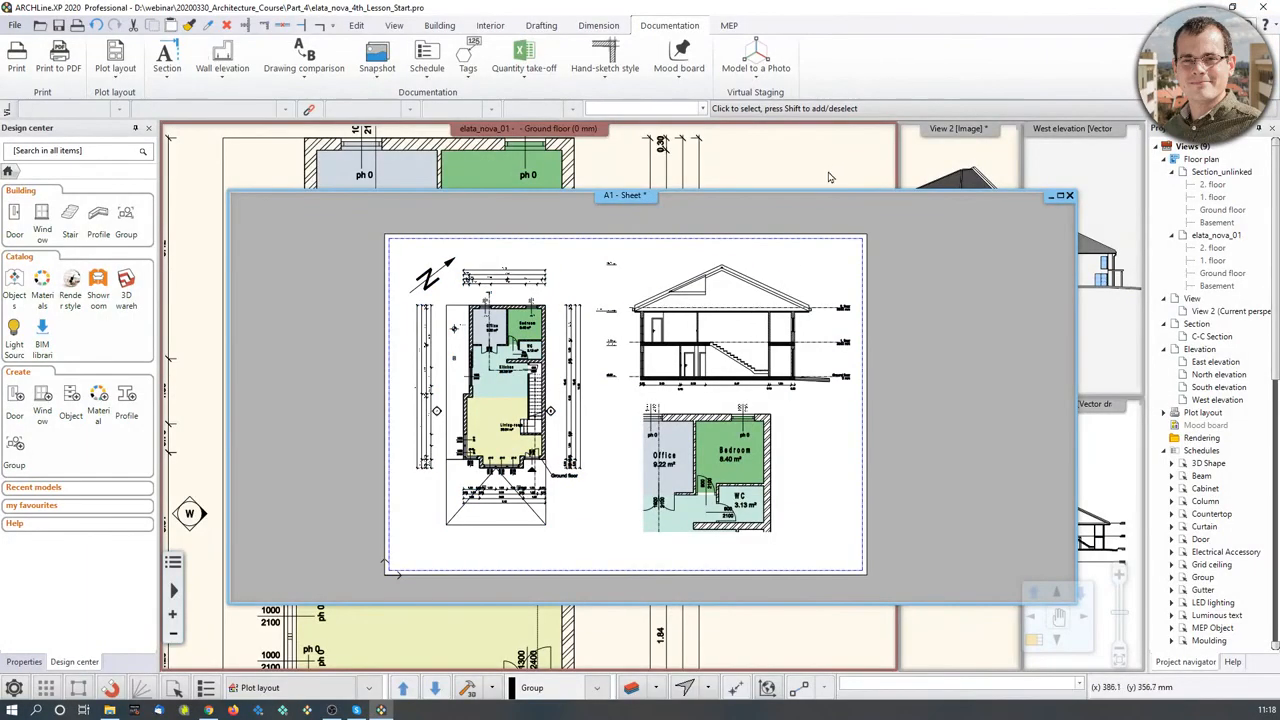
# Add another page, A4 landscape, to the existing A1 - Sheet plot layout rather than creating a new layout.
pyautogui.scroll(-3, 941, 303)
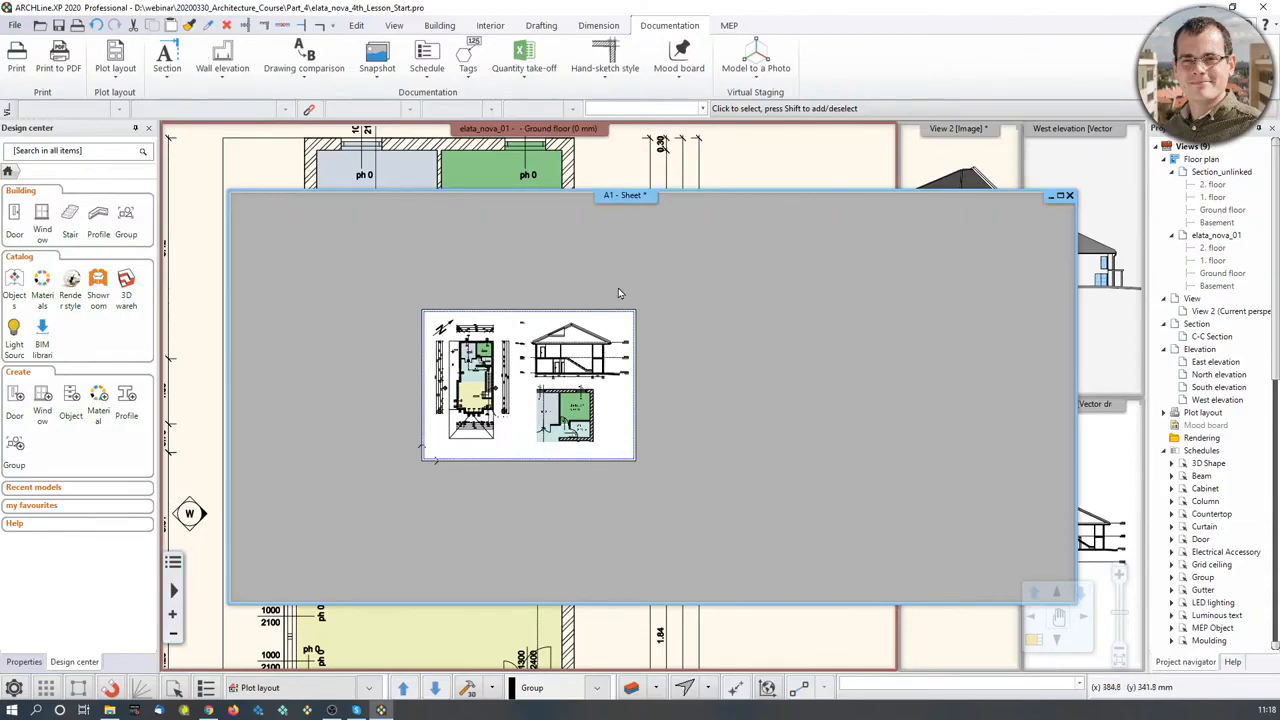
pyautogui.click(1097, 297)
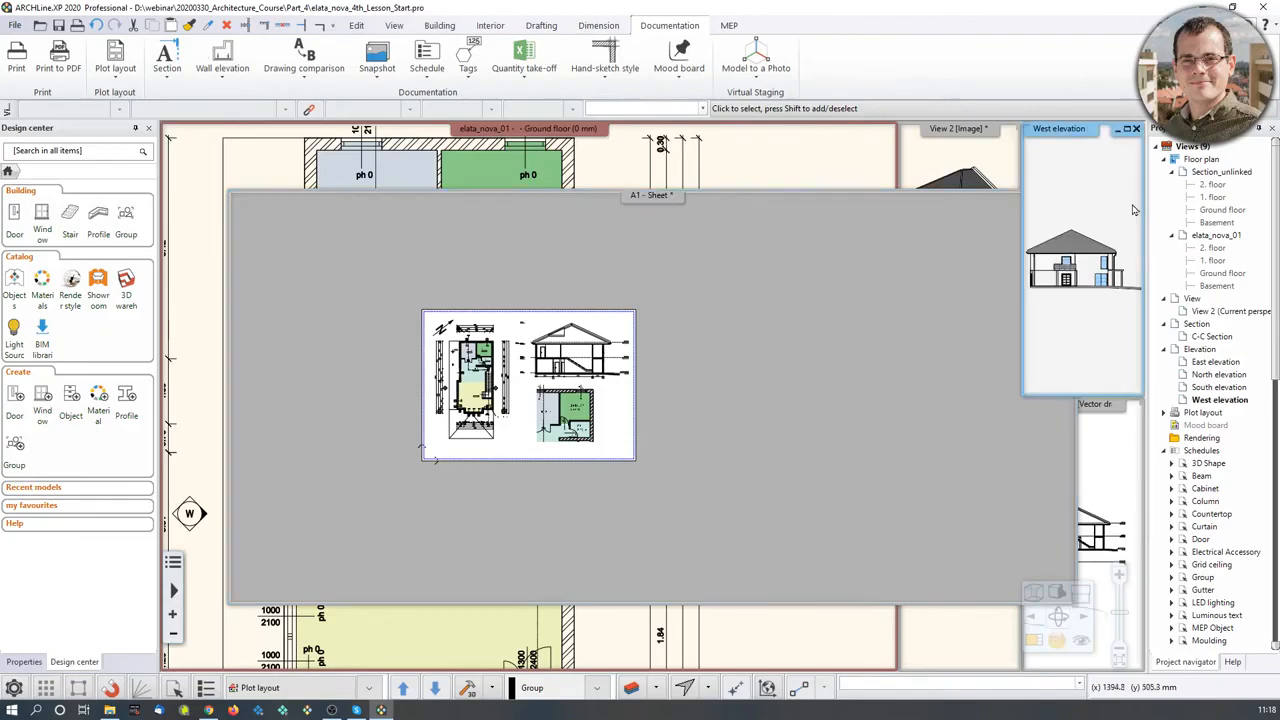
pyautogui.click(900, 276)
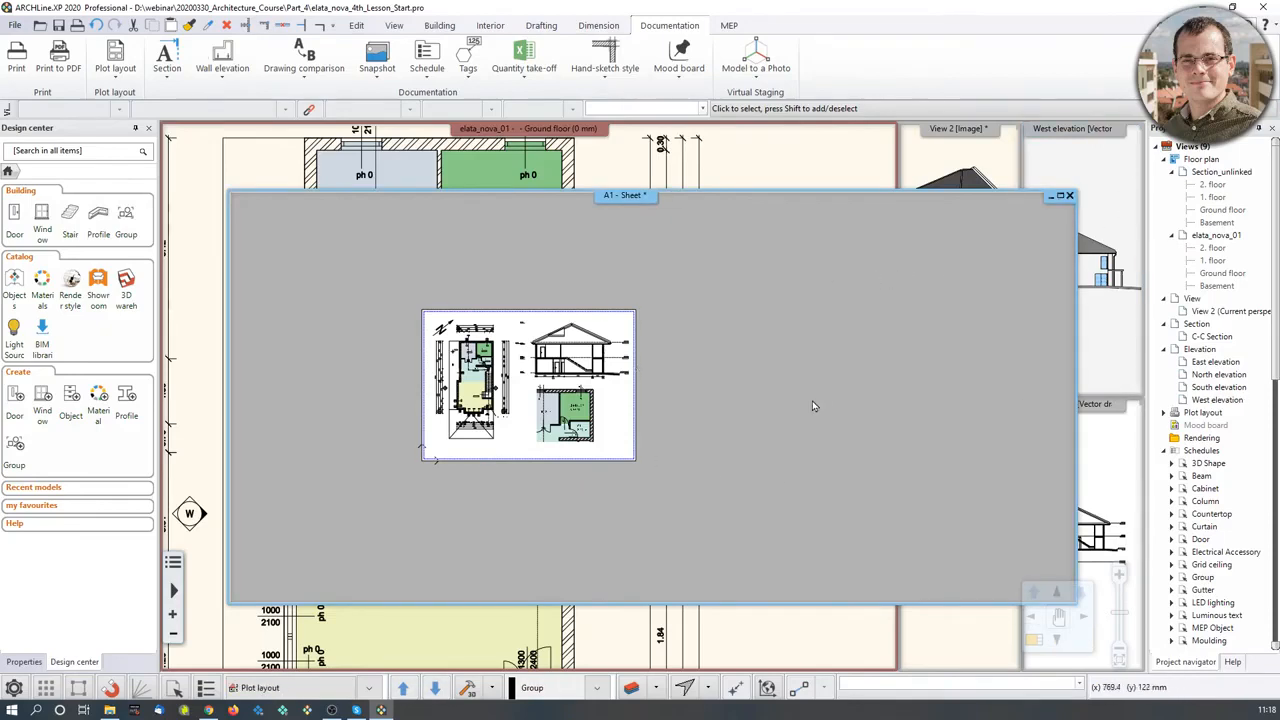
pyautogui.click(126, 76)
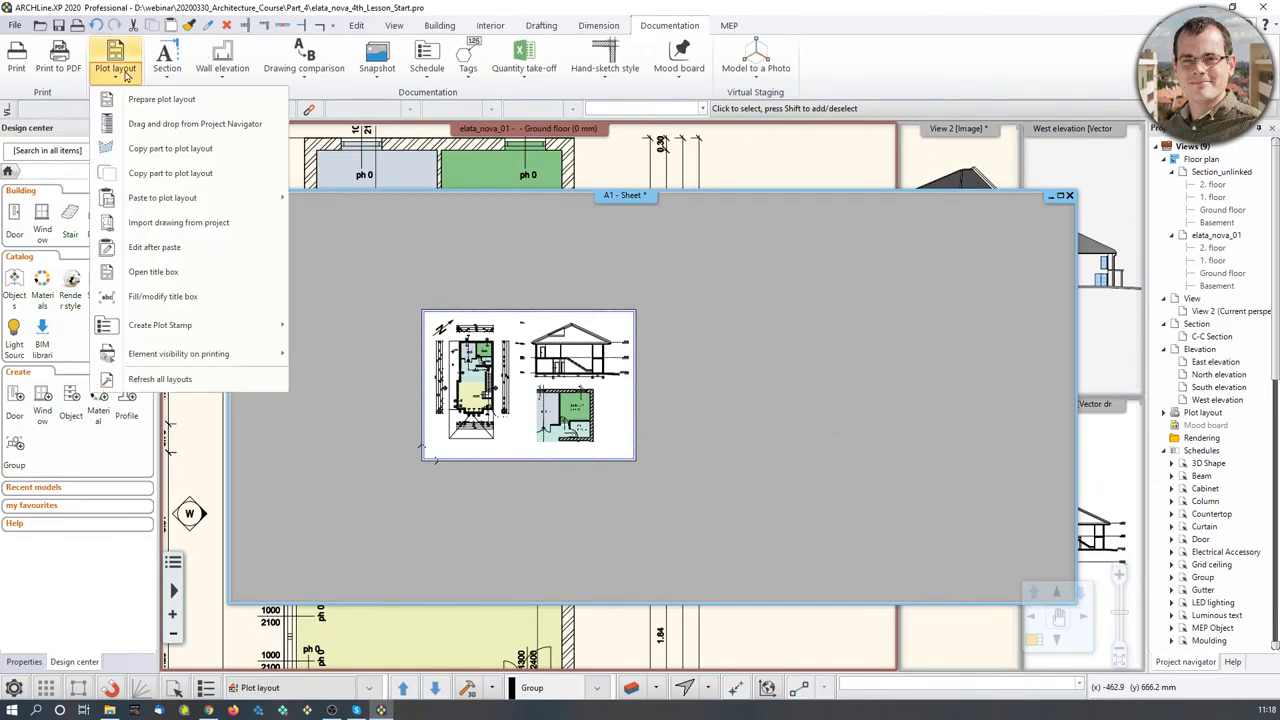
pyautogui.click(127, 99)
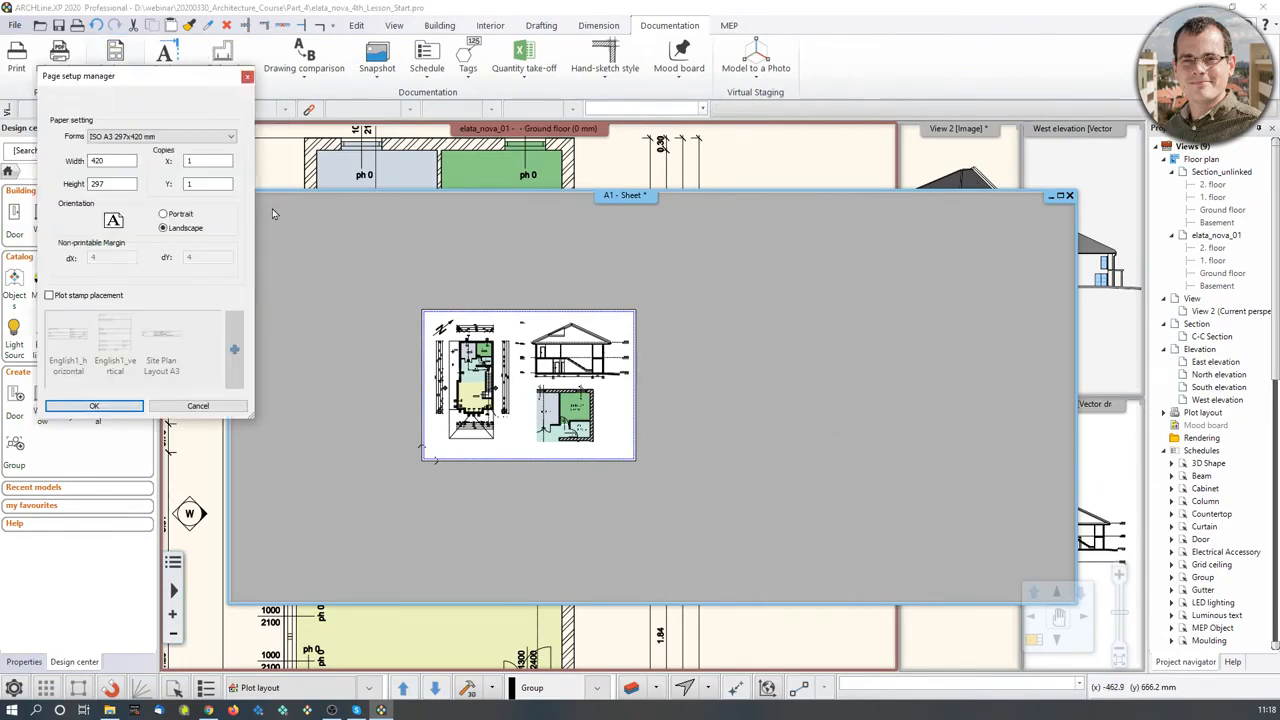
pyautogui.click(229, 136)
pyautogui.click(208, 162)
pyautogui.click(96, 406)
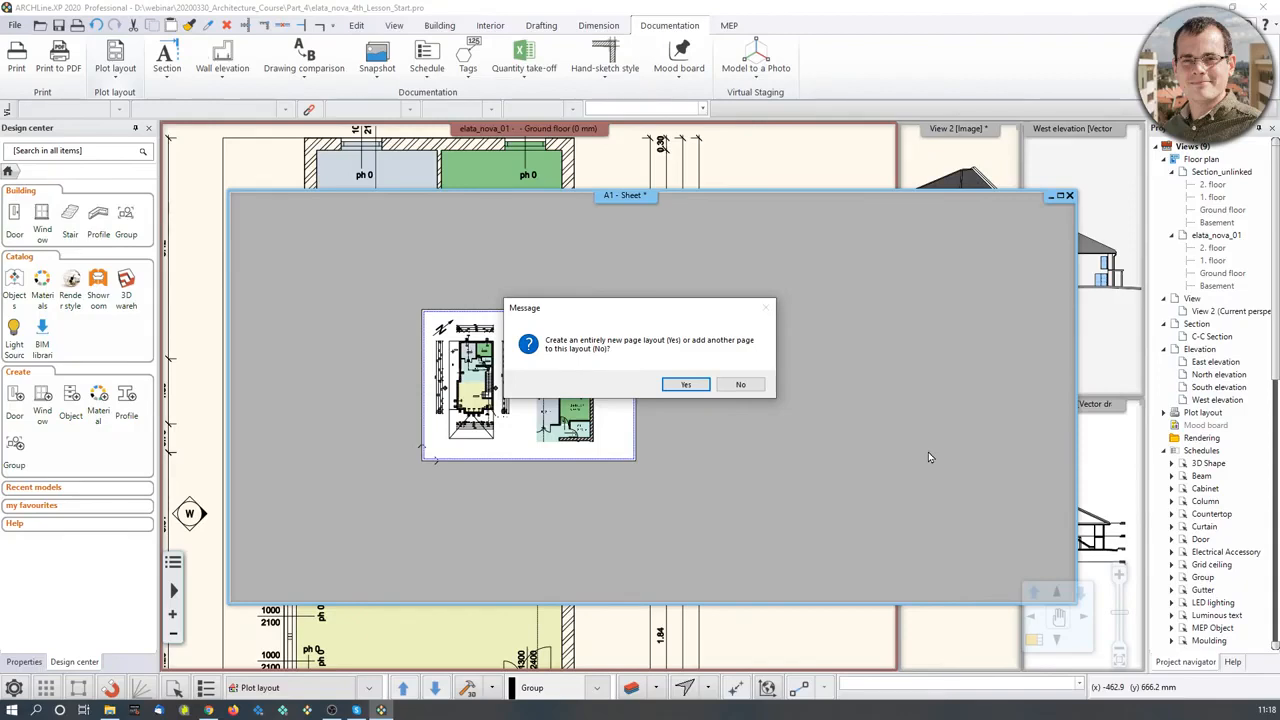
pyautogui.click(740, 384)
pyautogui.scroll(-3, 945, 410)
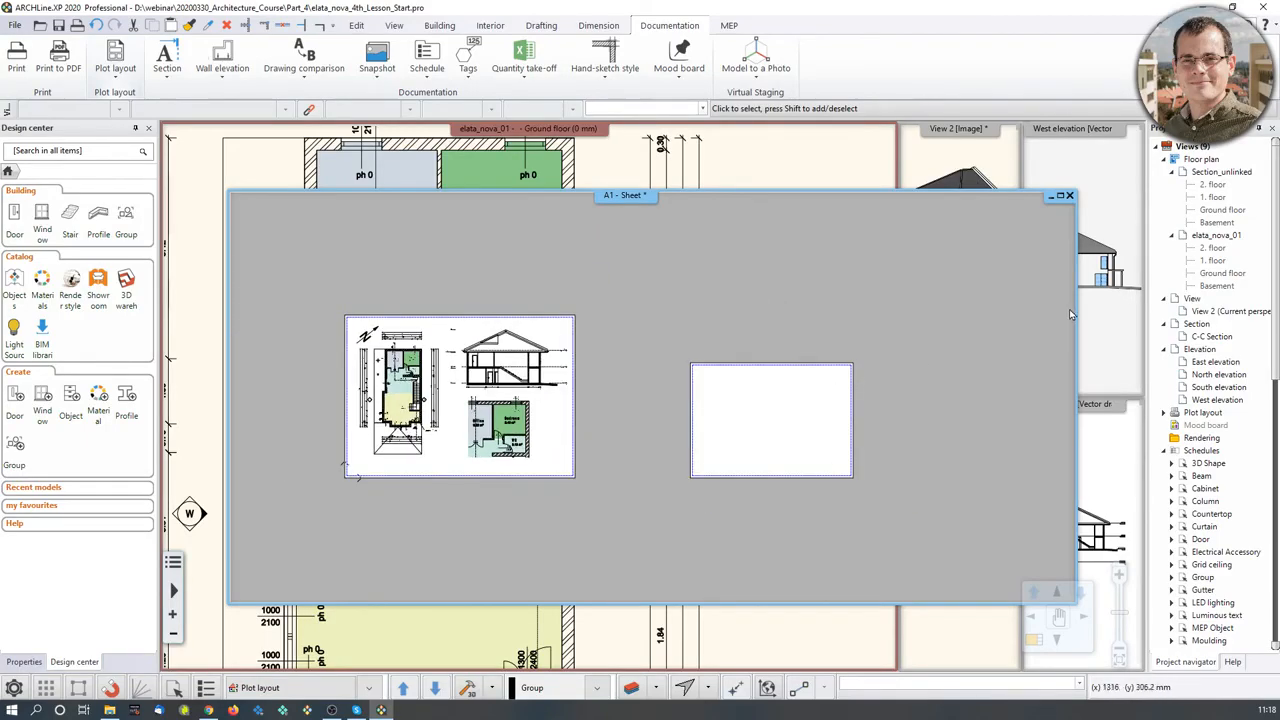
# Render the West elevation with contour-line and hatch shadows, textured shading and the Elevation shadow light direction.
pyautogui.click(1100, 323)
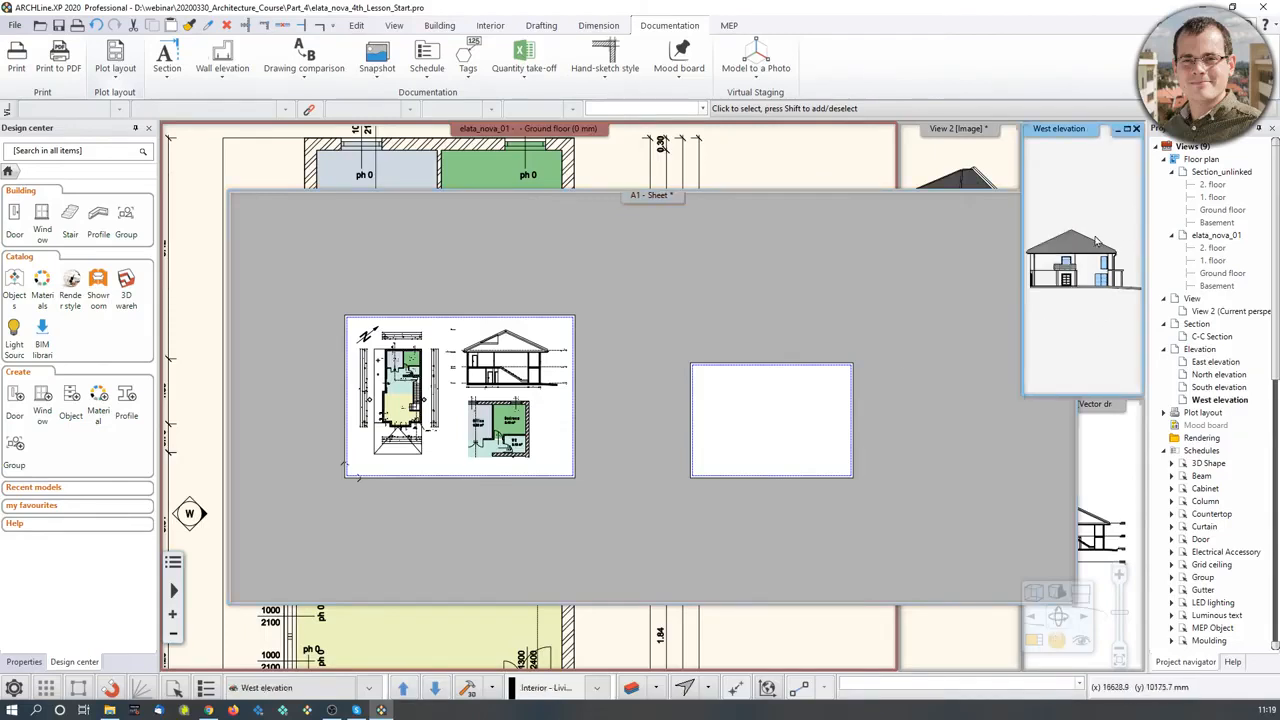
pyautogui.click(1057, 593)
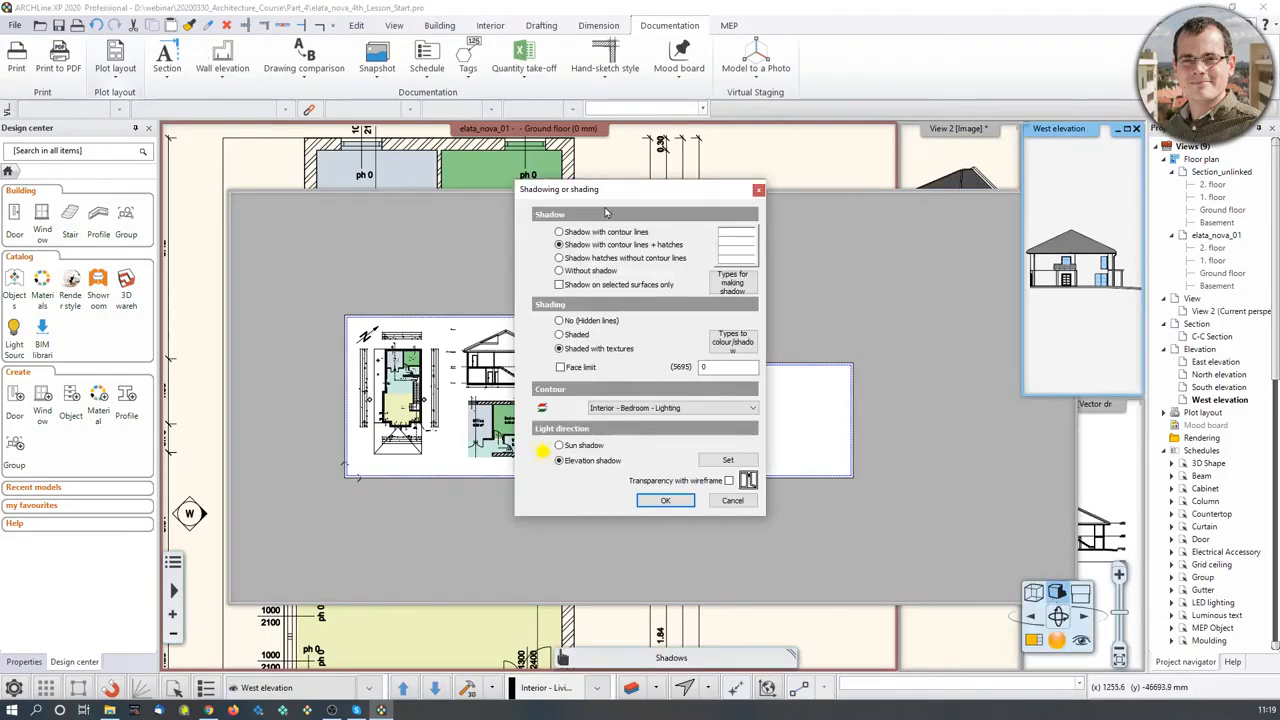
pyautogui.click(665, 500)
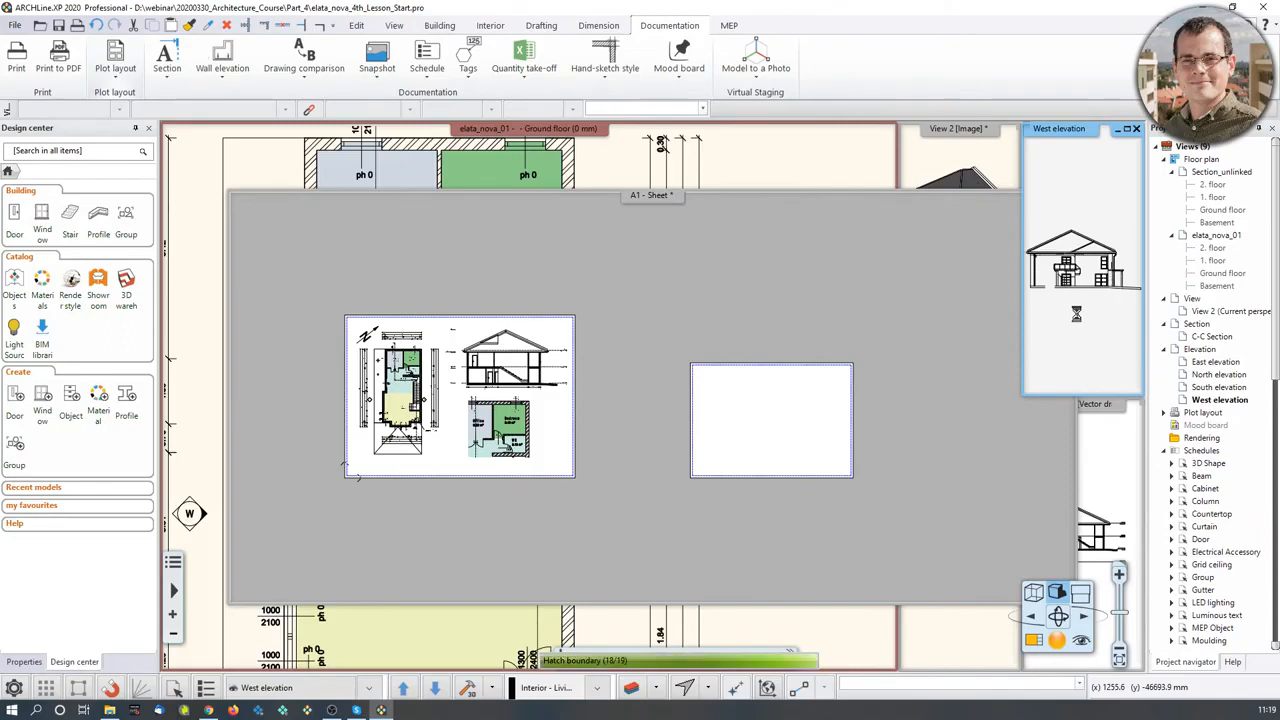
pyautogui.scroll(2, 1085, 288)
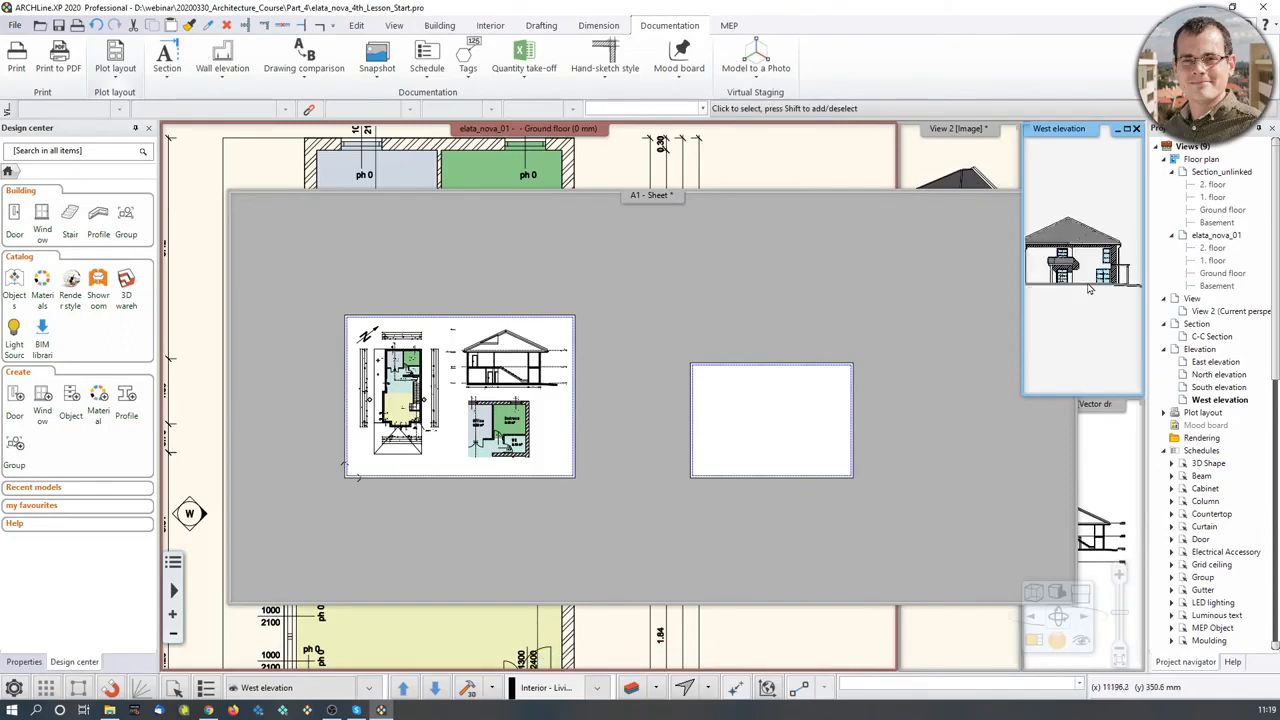
# Place the West elevation on the empty second page of the layout at 1:100 scale.
pyautogui.moveTo(1214, 402); pyautogui.dragTo(750, 441)
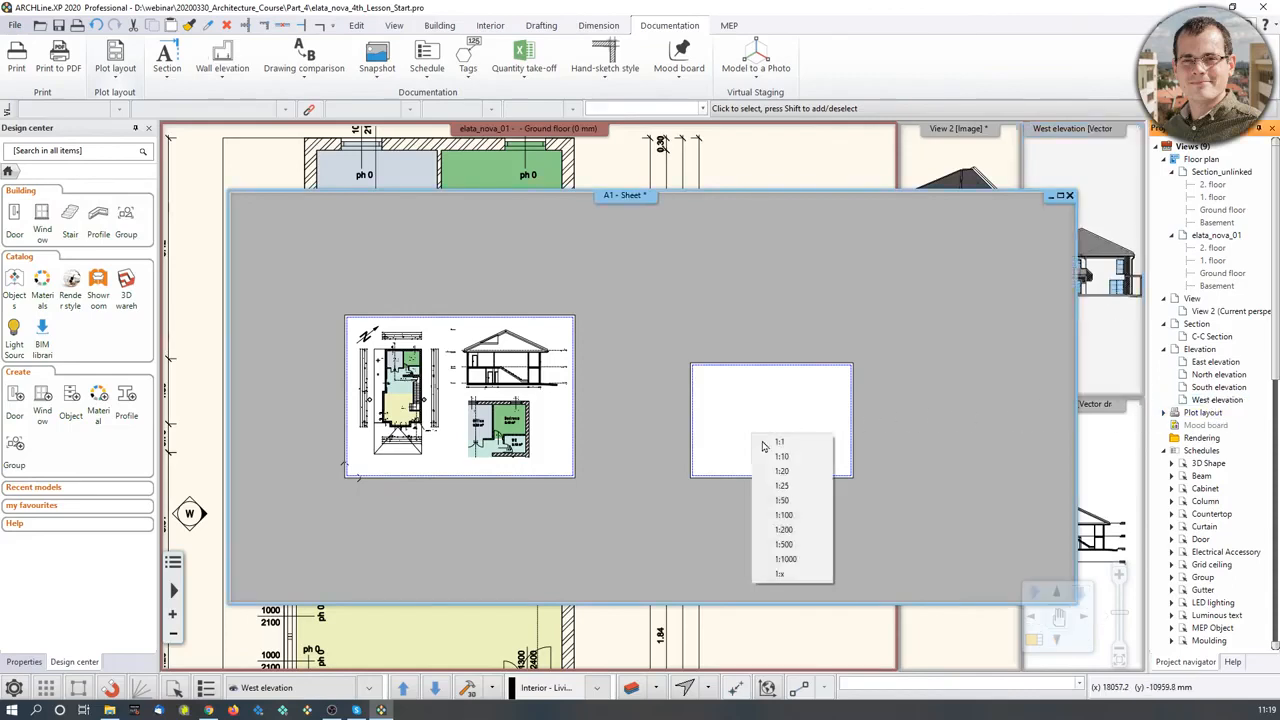
pyautogui.click(783, 514)
pyautogui.scroll(2, 740, 445)
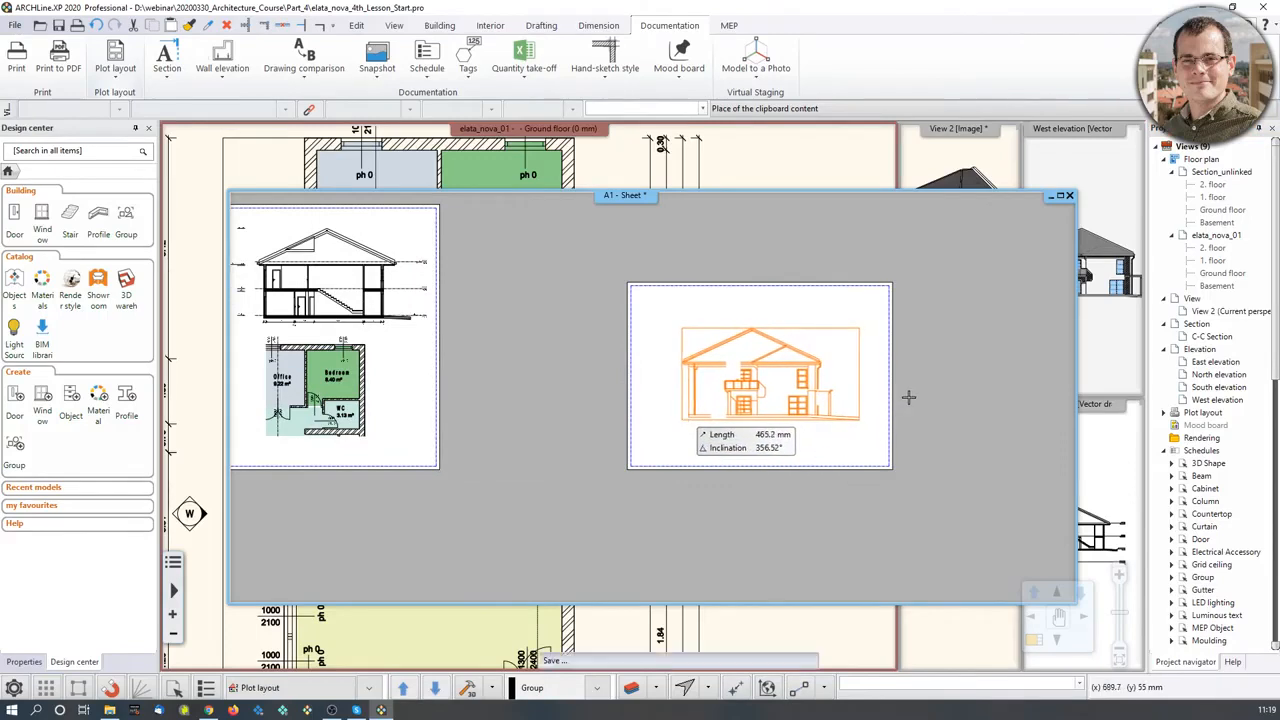
pyautogui.scroll(-2, 820, 448)
pyautogui.scroll(-1, 653, 400)
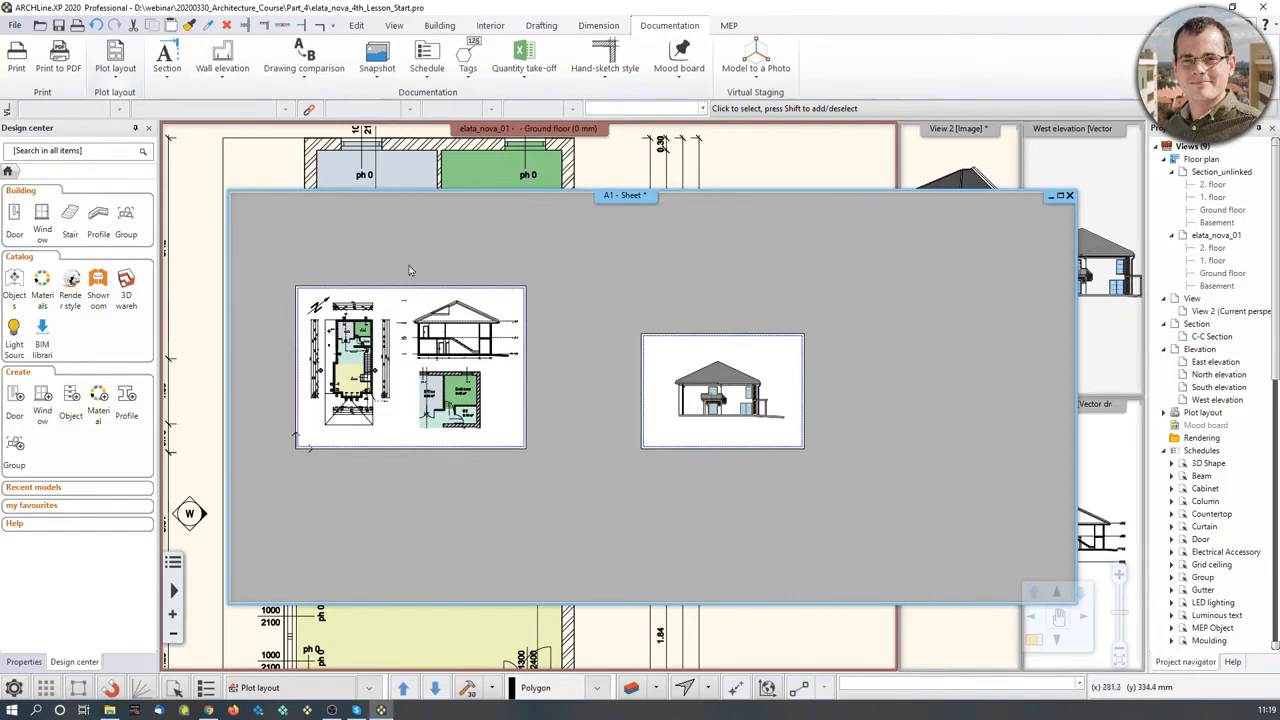
pyautogui.moveTo(712, 397); pyautogui.dragTo(795, 410, button='middle')
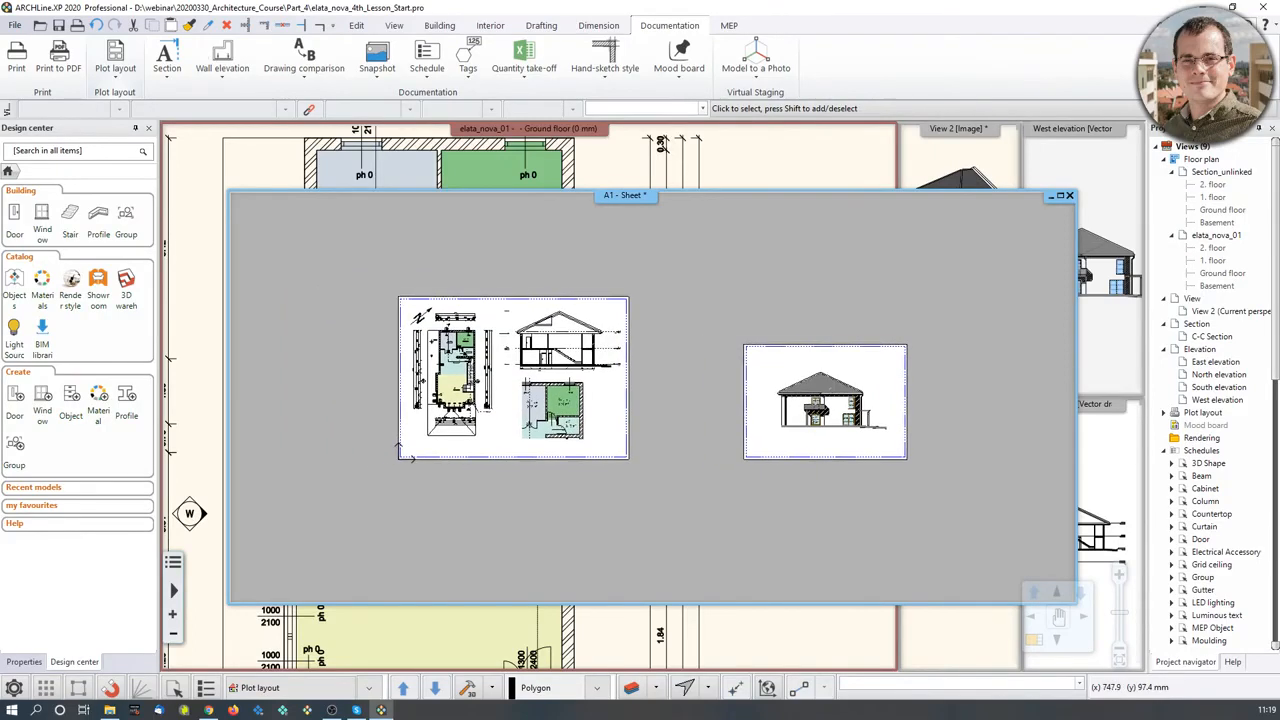
# Open the print queue and add the A1 - Sheet plot layout as a document.
pyautogui.click(15, 25)
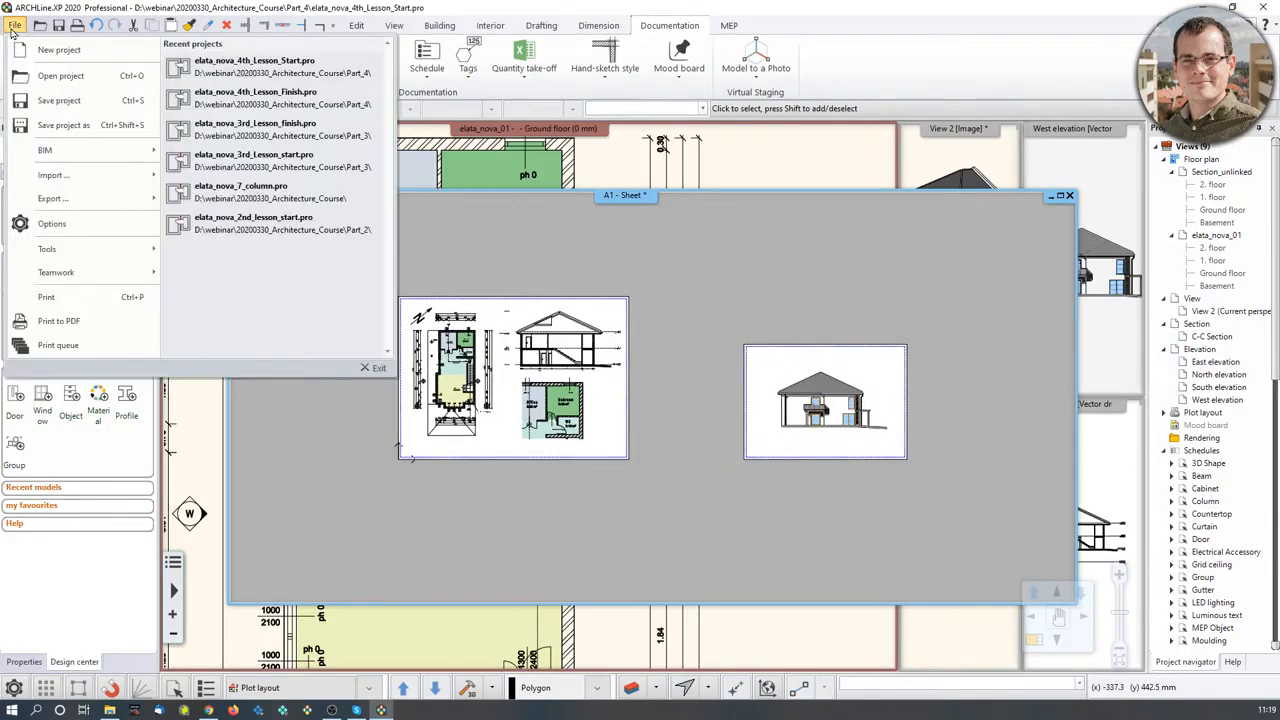
pyautogui.click(76, 346)
pyautogui.moveTo(630, 160); pyautogui.dragTo(851, 96)
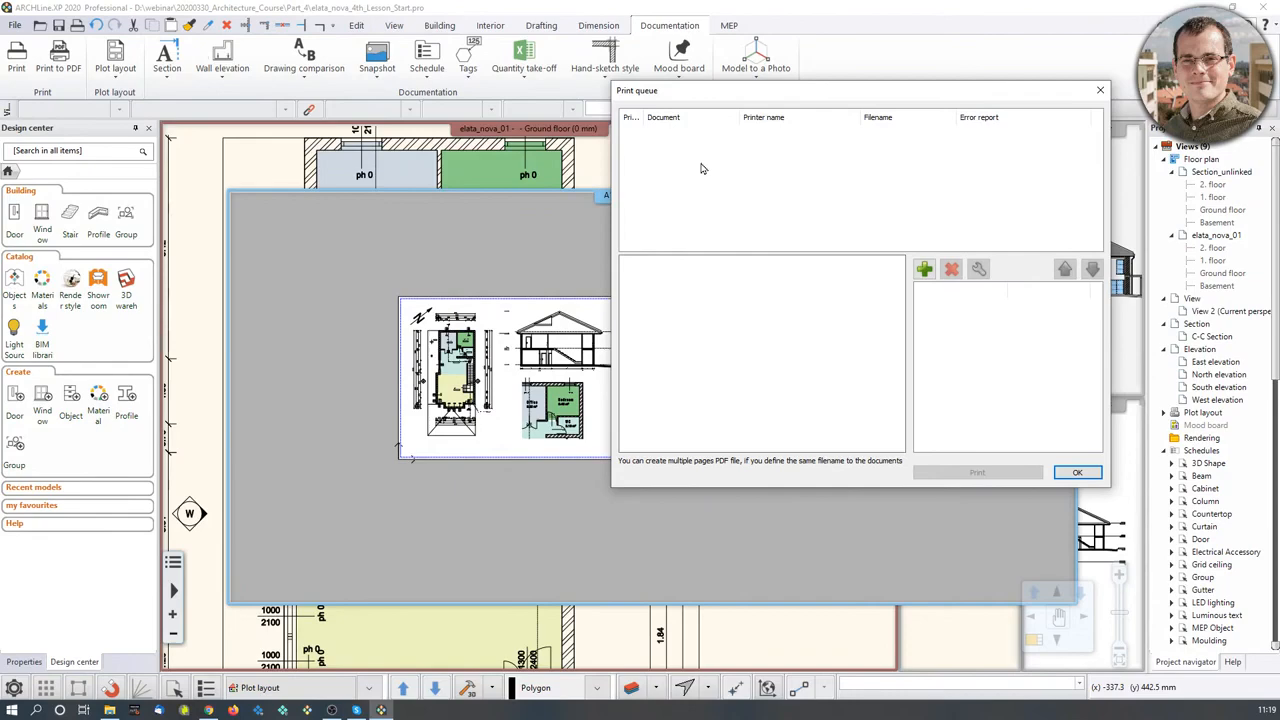
pyautogui.click(923, 269)
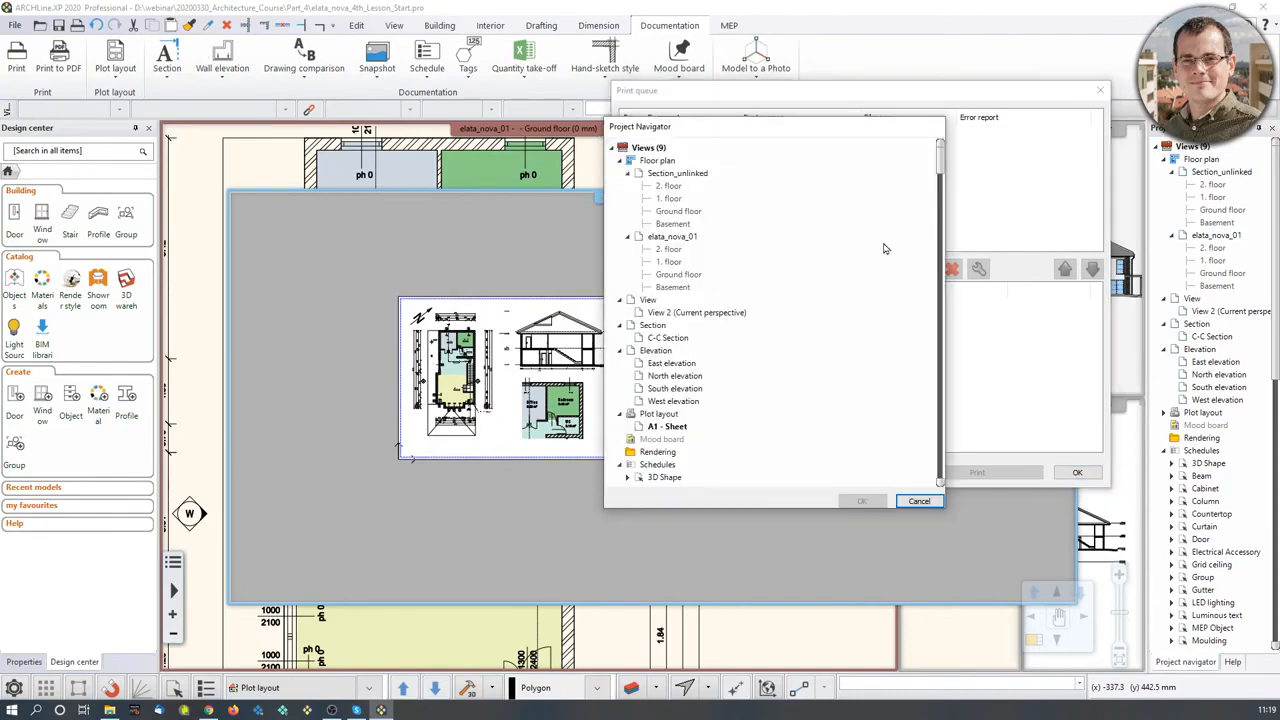
pyautogui.click(668, 427)
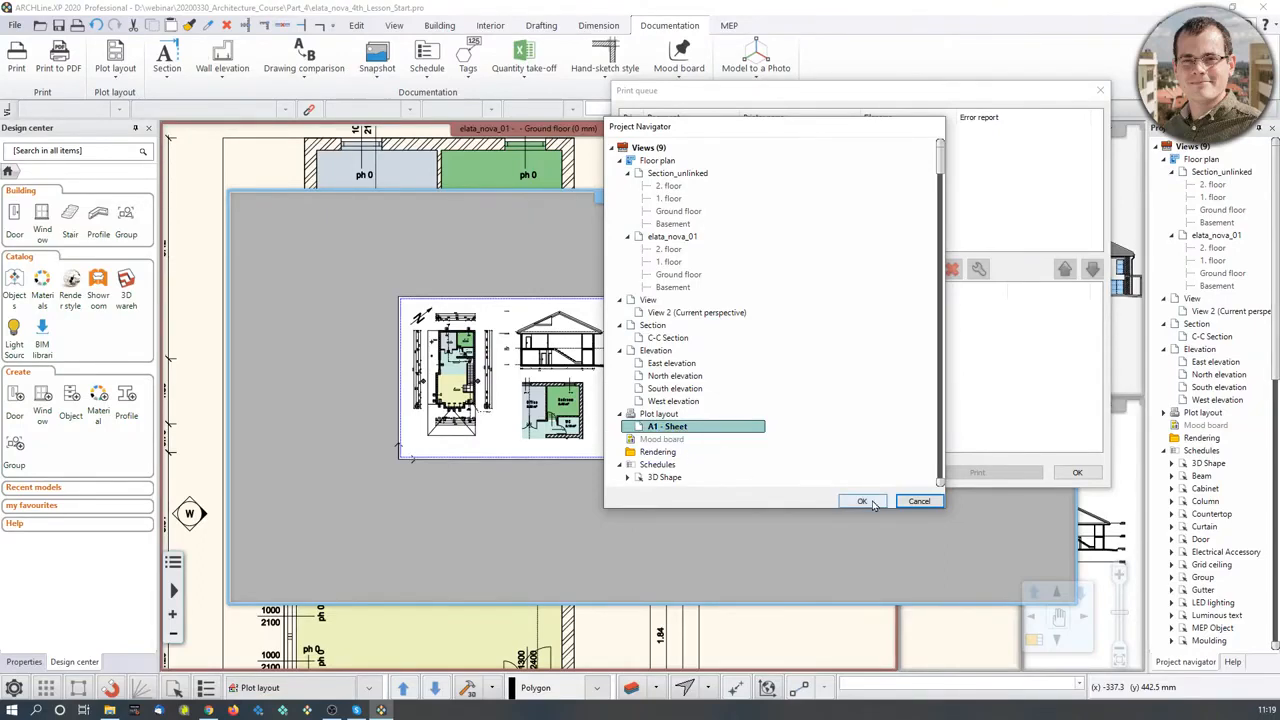
pyautogui.click(864, 502)
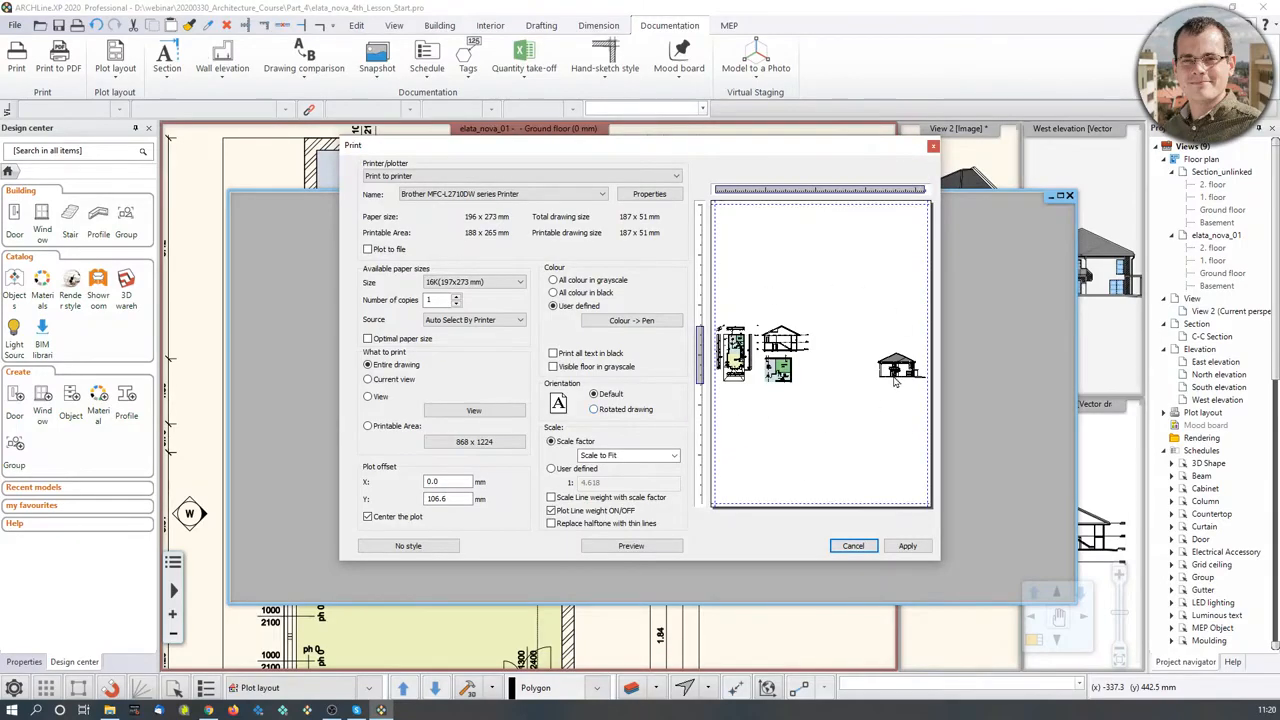
# Set the queued layout's output to PDF Printing with ISO A3 297x420 mm paper.
pyautogui.click(676, 177)
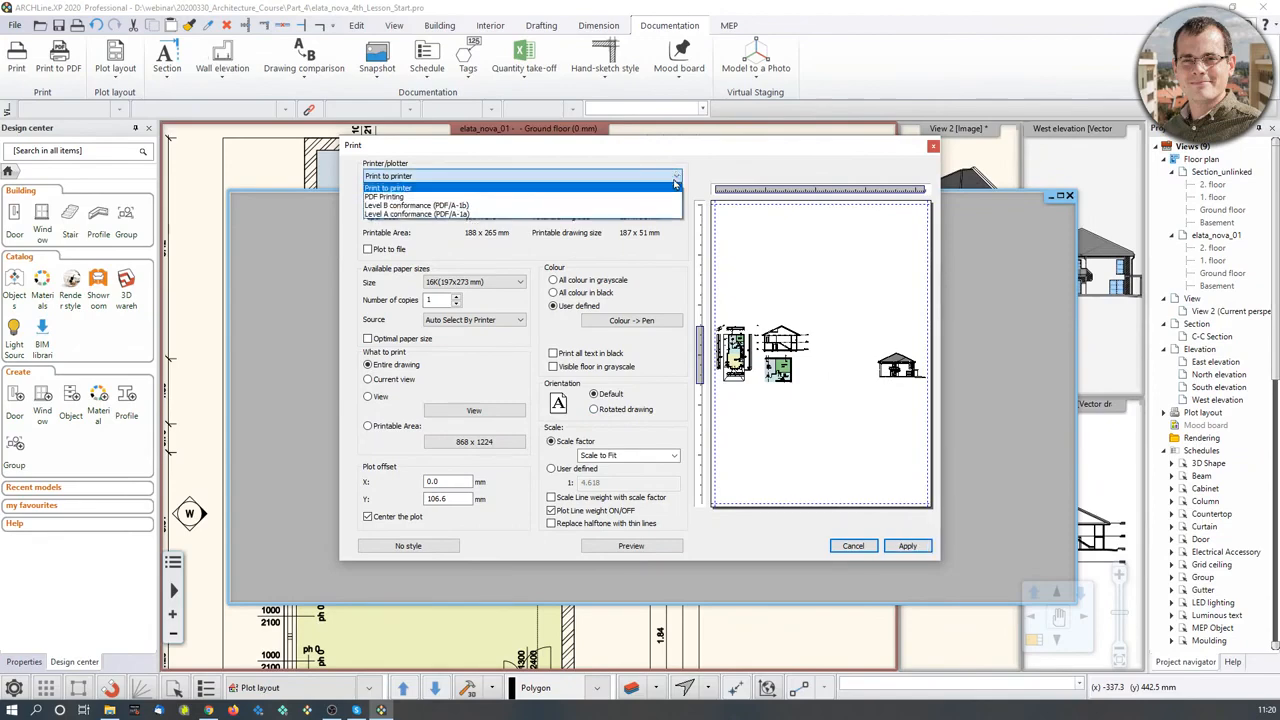
pyautogui.click(672, 197)
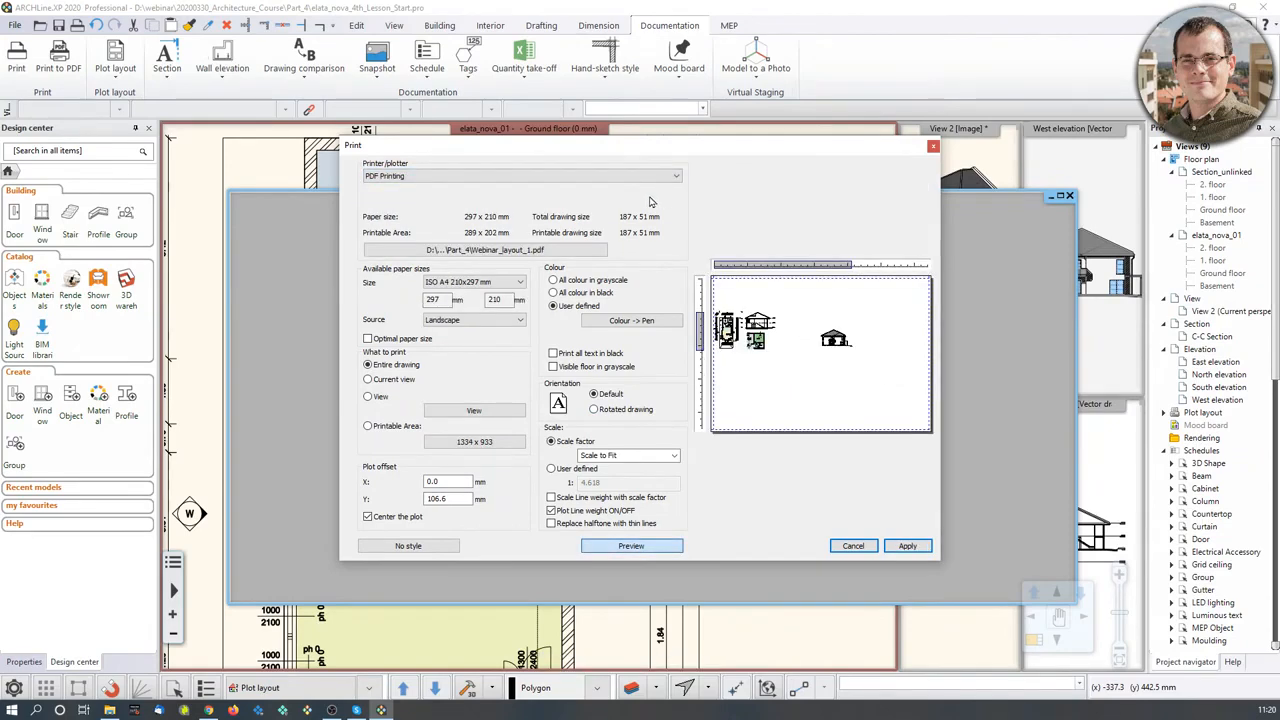
pyautogui.click(520, 283)
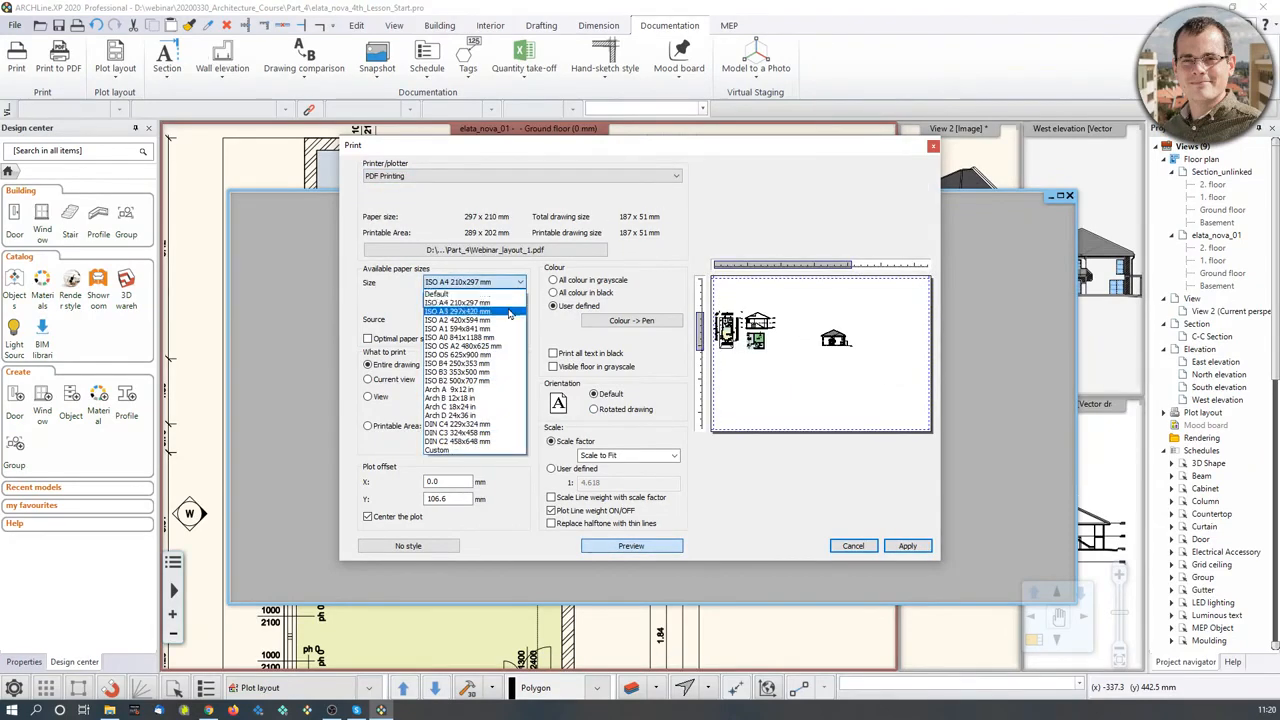
pyautogui.click(510, 313)
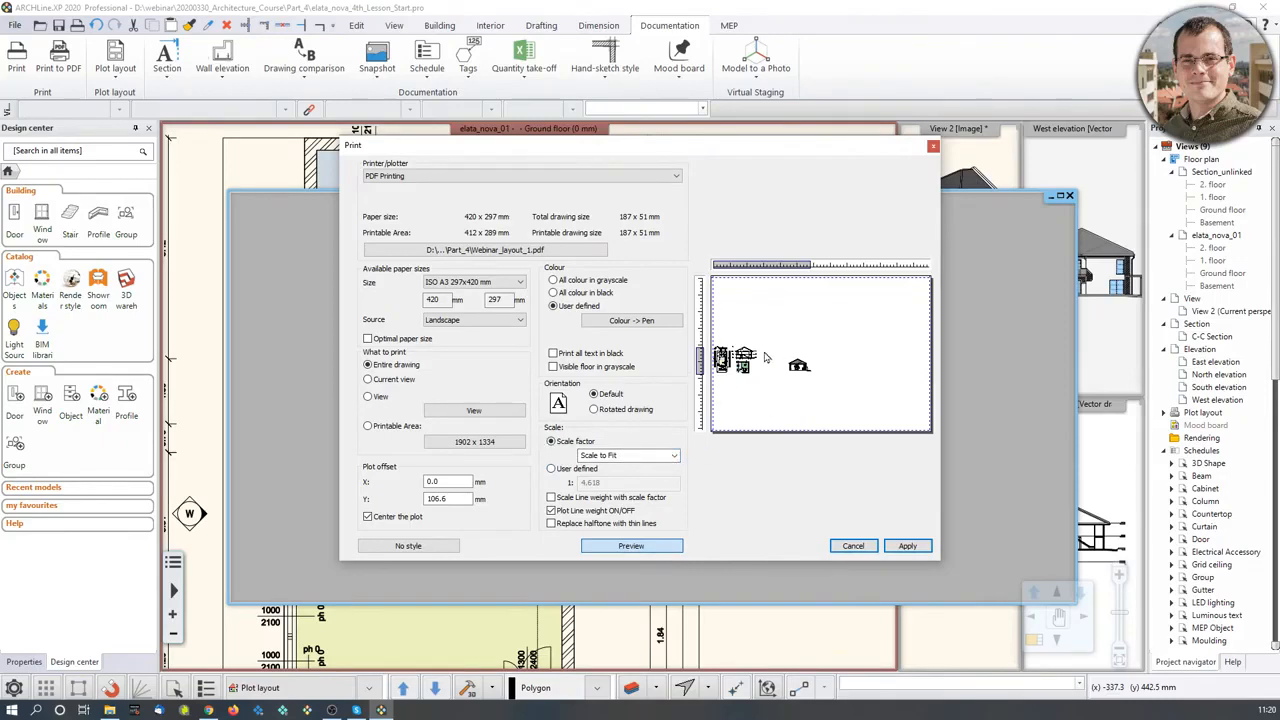
# Define the print view as a window around the A3 page holding the floor plan and section, centred at 1:1 scale.
pyautogui.click(476, 412)
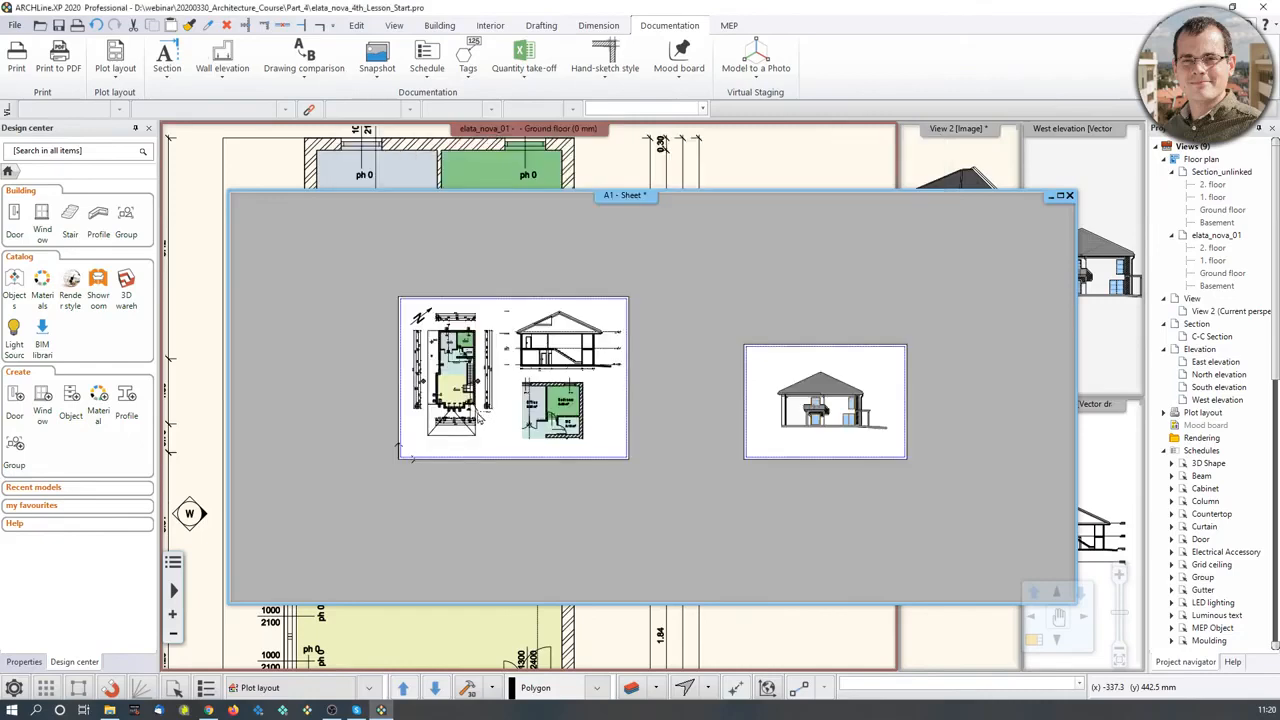
pyautogui.click(398, 297)
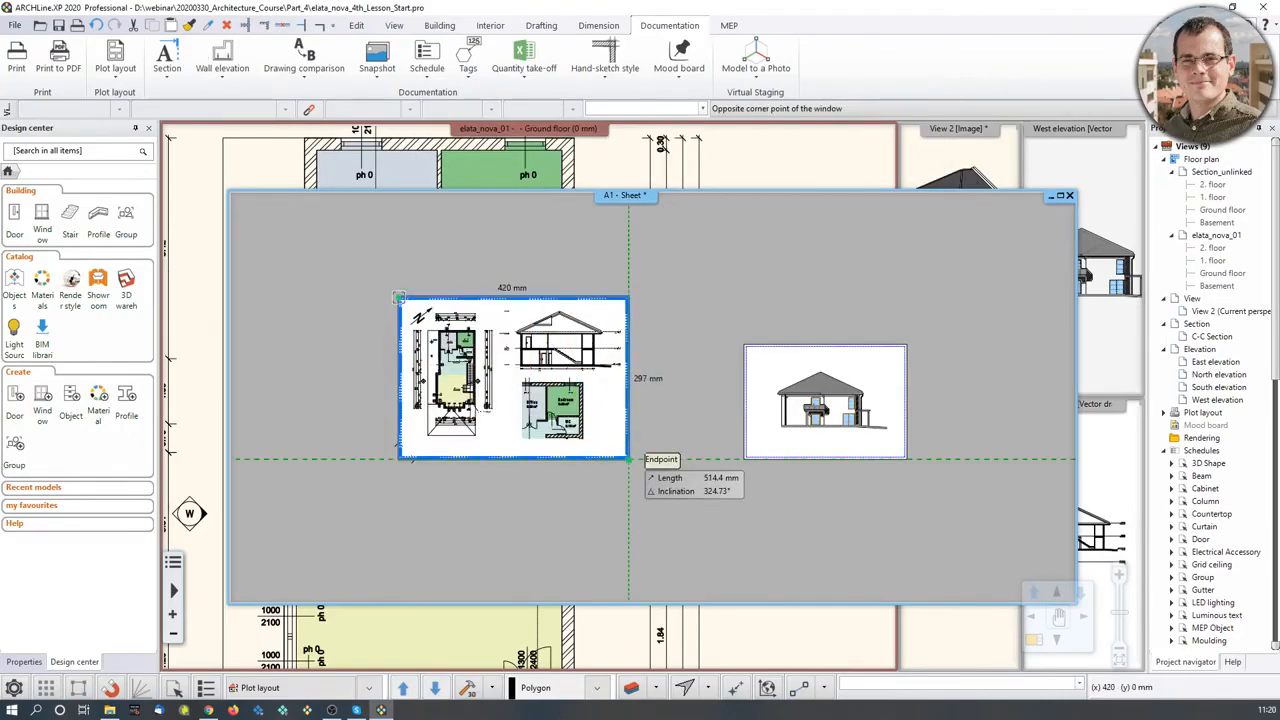
pyautogui.click(628, 459)
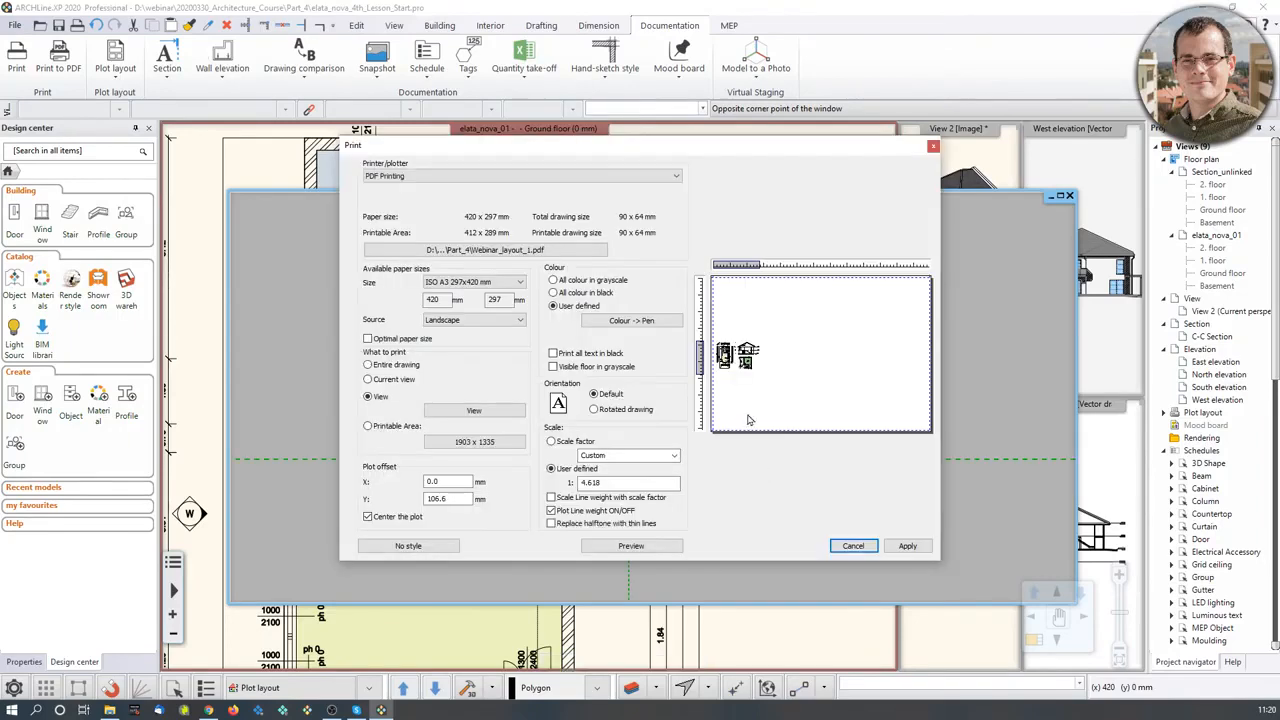
pyautogui.click(673, 455)
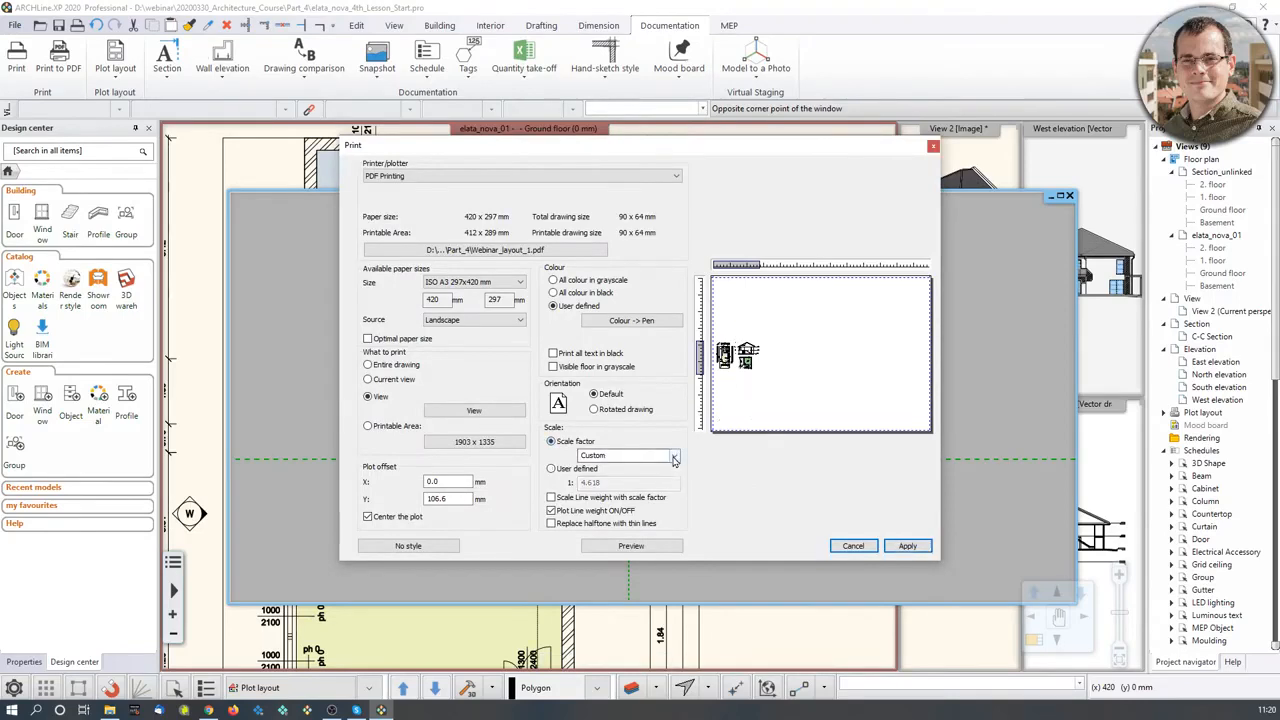
pyautogui.click(640, 485)
pyautogui.click(412, 517)
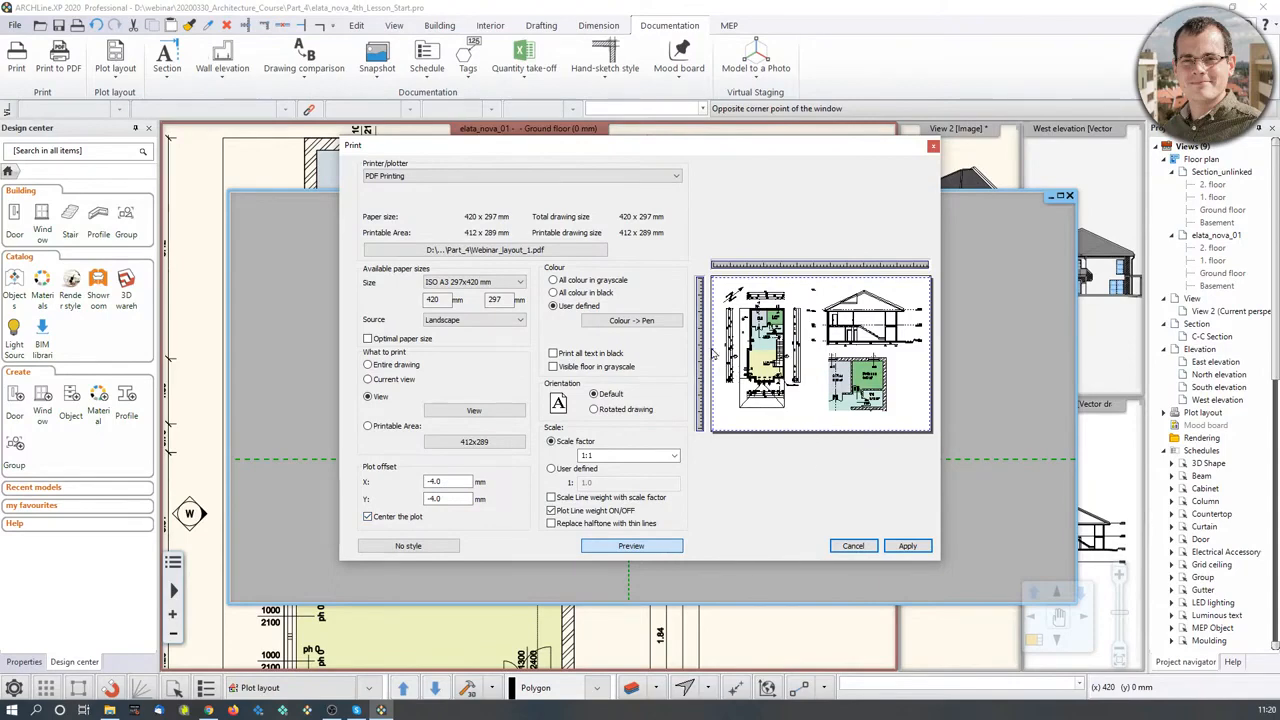
# Name the output PDF Webinar_layout_print_queue_1.pdf in the Part_4 folder and apply the print settings to the queue entry.
pyautogui.click(506, 252)
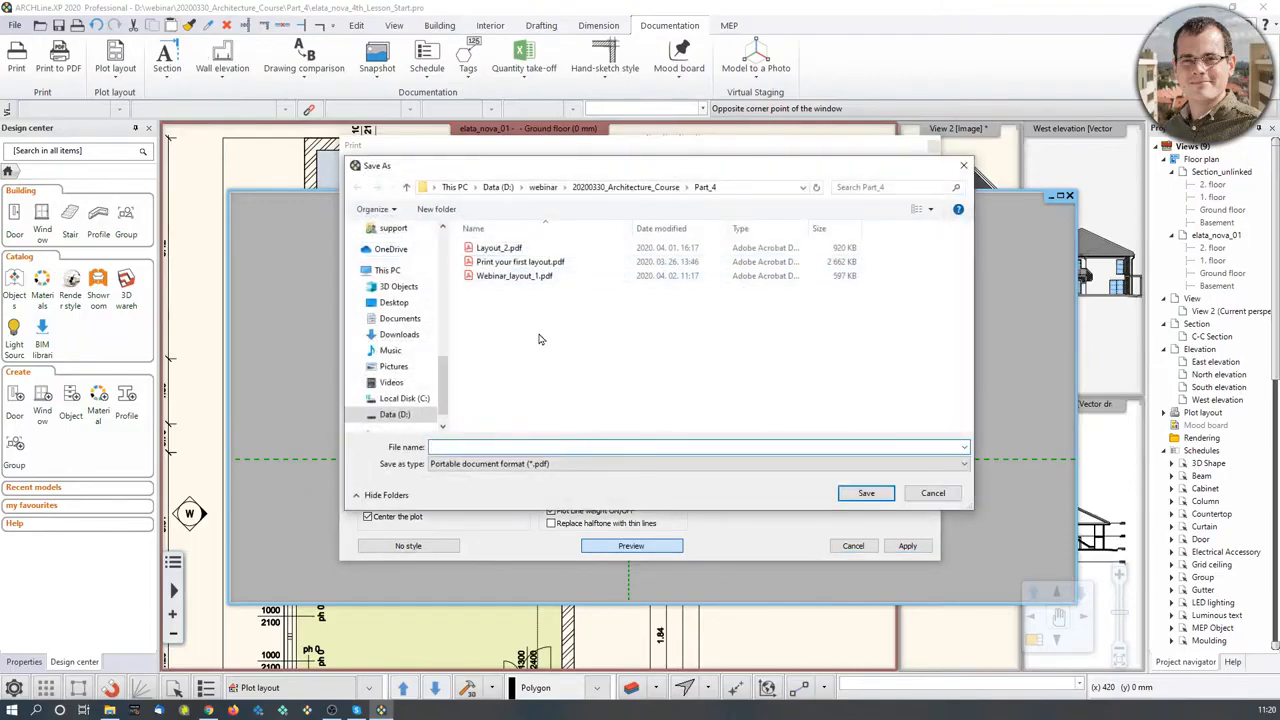
pyautogui.click(536, 279)
pyautogui.click(505, 447)
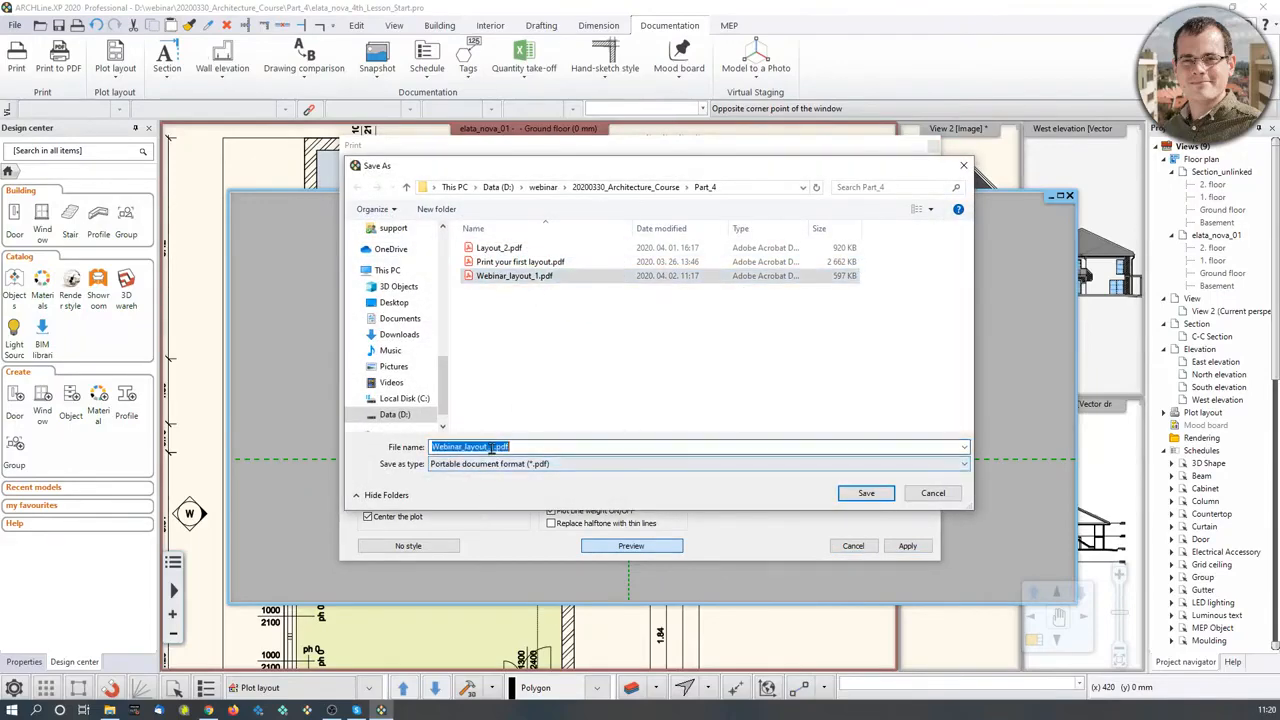
pyautogui.click(528, 449)
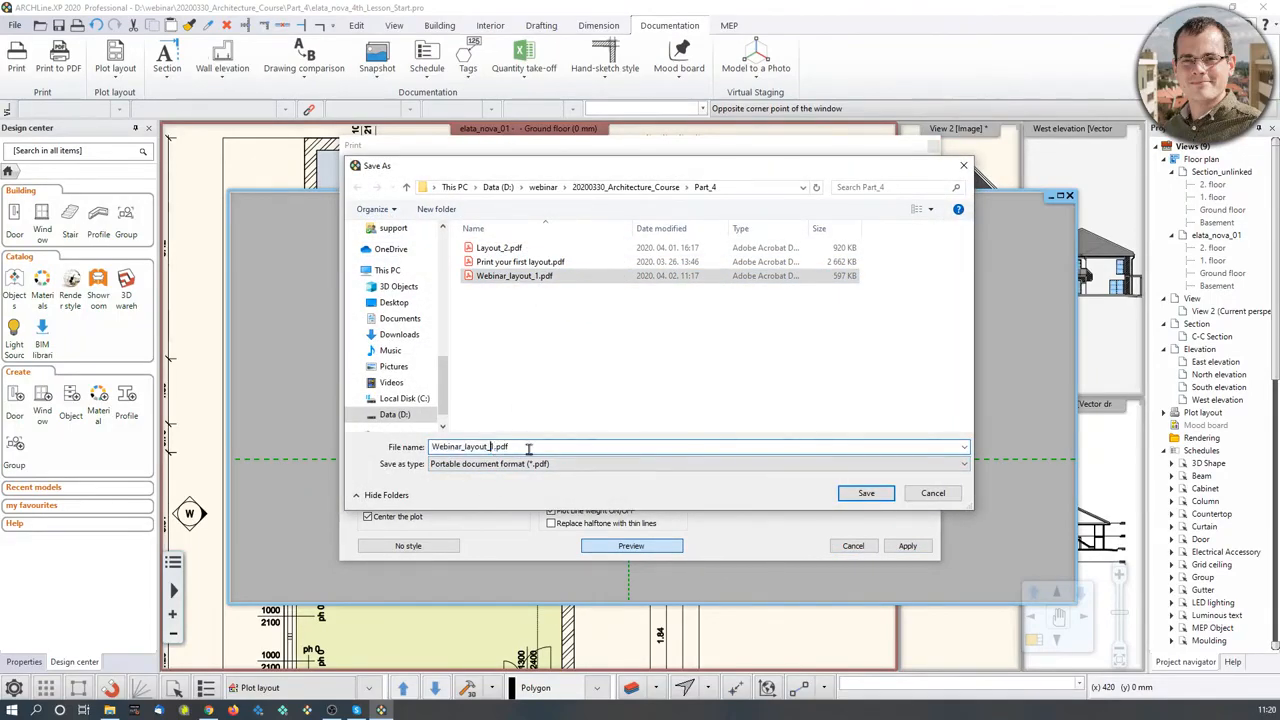
pyautogui.write('print_')
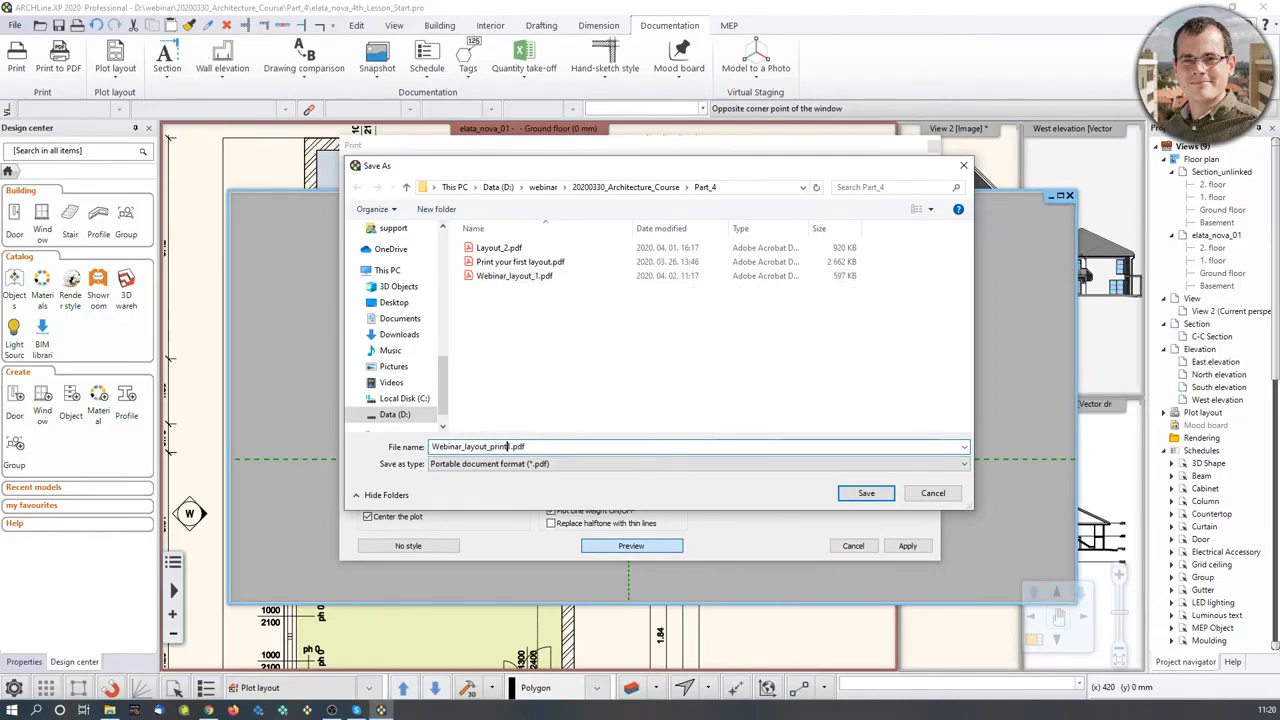
pyautogui.write('queue_1')
pyautogui.click(862, 492)
pyautogui.click(905, 546)
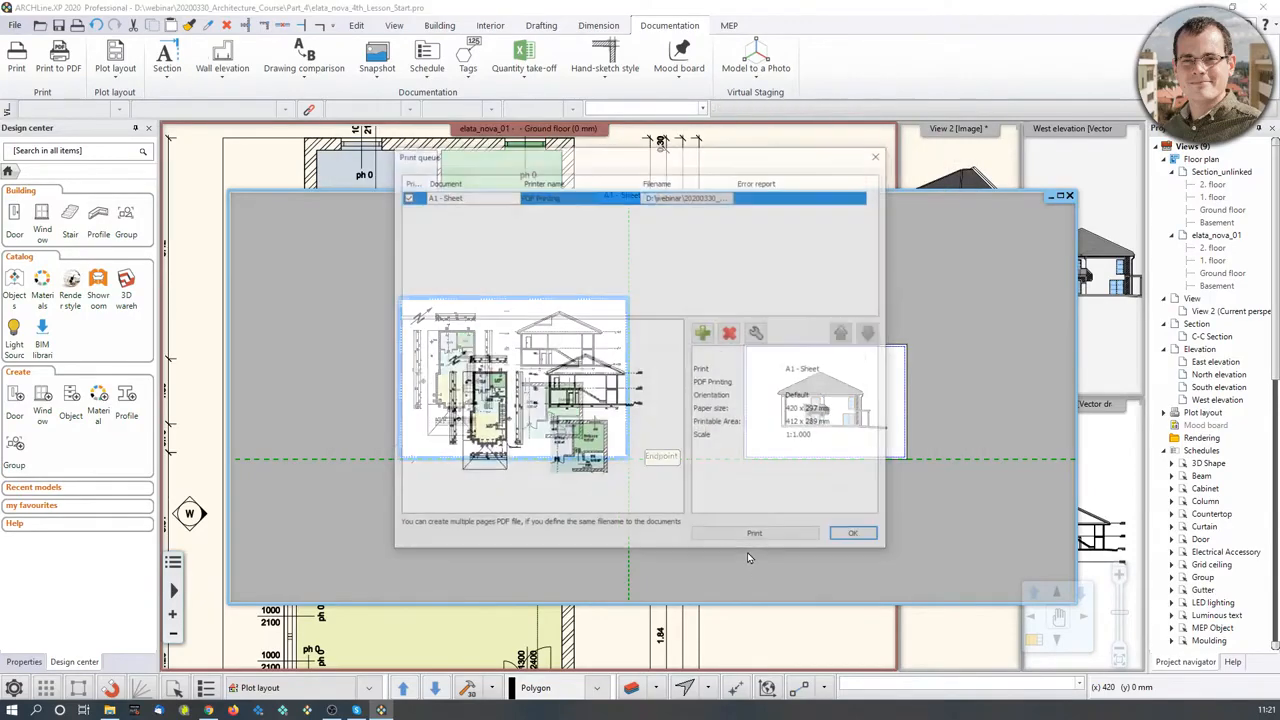
# Add the A1 - Sheet plot layout to the print queue again and set its paper size to ISO A4 210x297 mm.
pyautogui.click(703, 333)
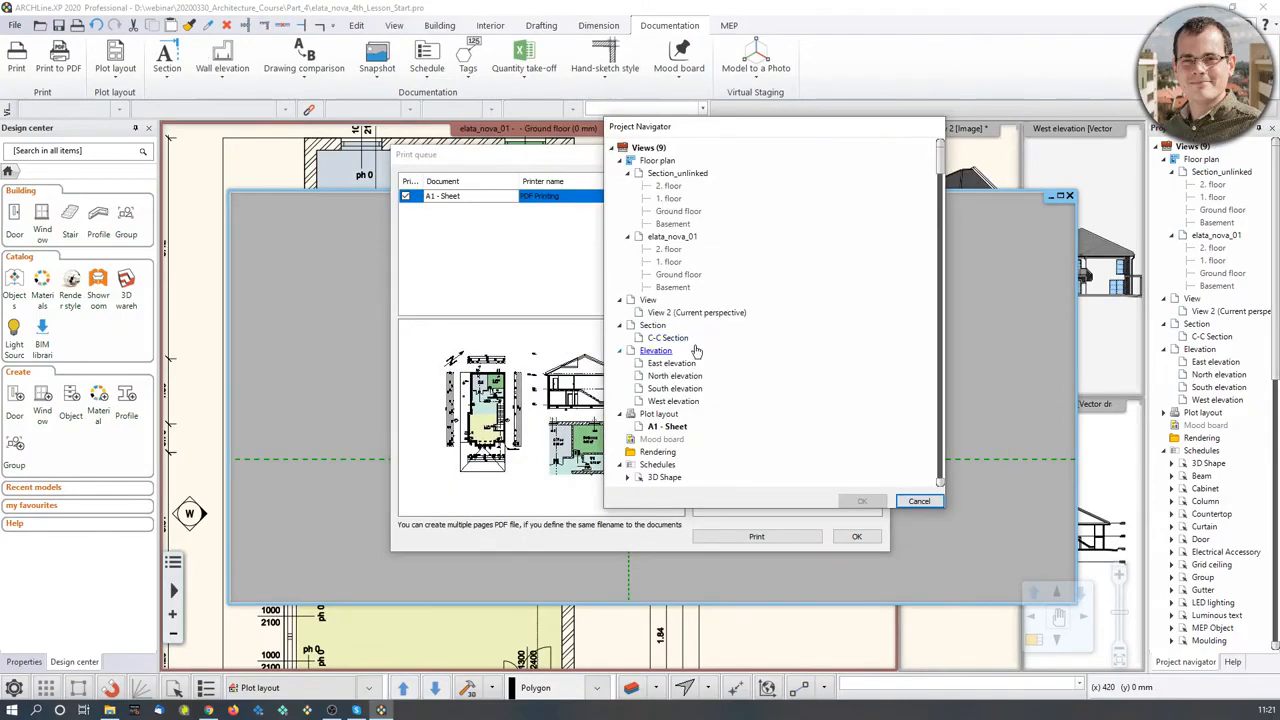
pyautogui.click(684, 428)
pyautogui.click(861, 503)
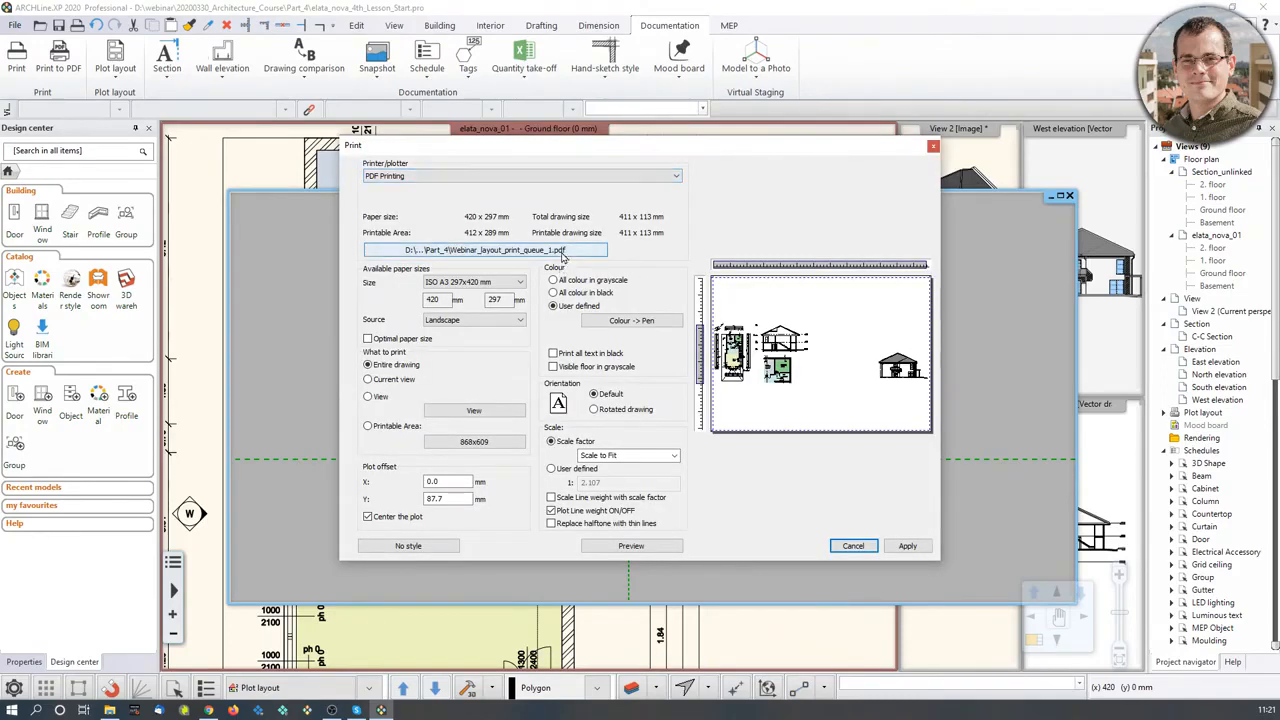
pyautogui.click(518, 284)
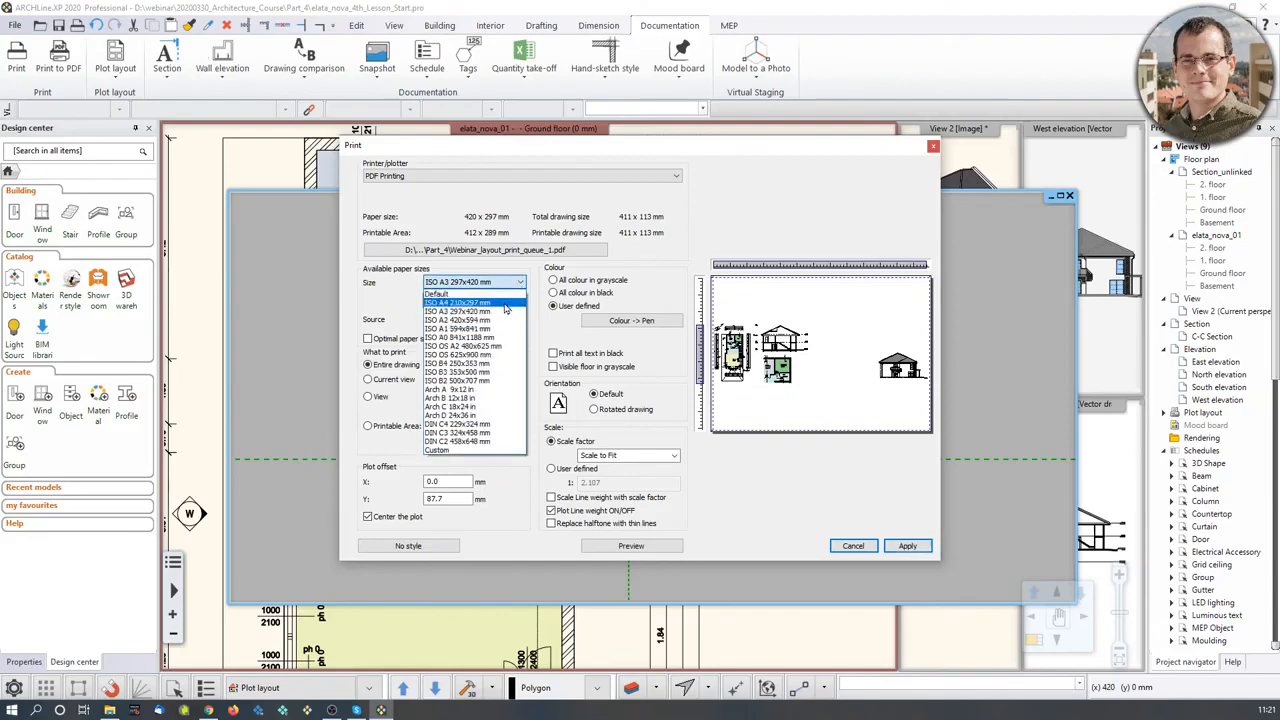
pyautogui.click(507, 303)
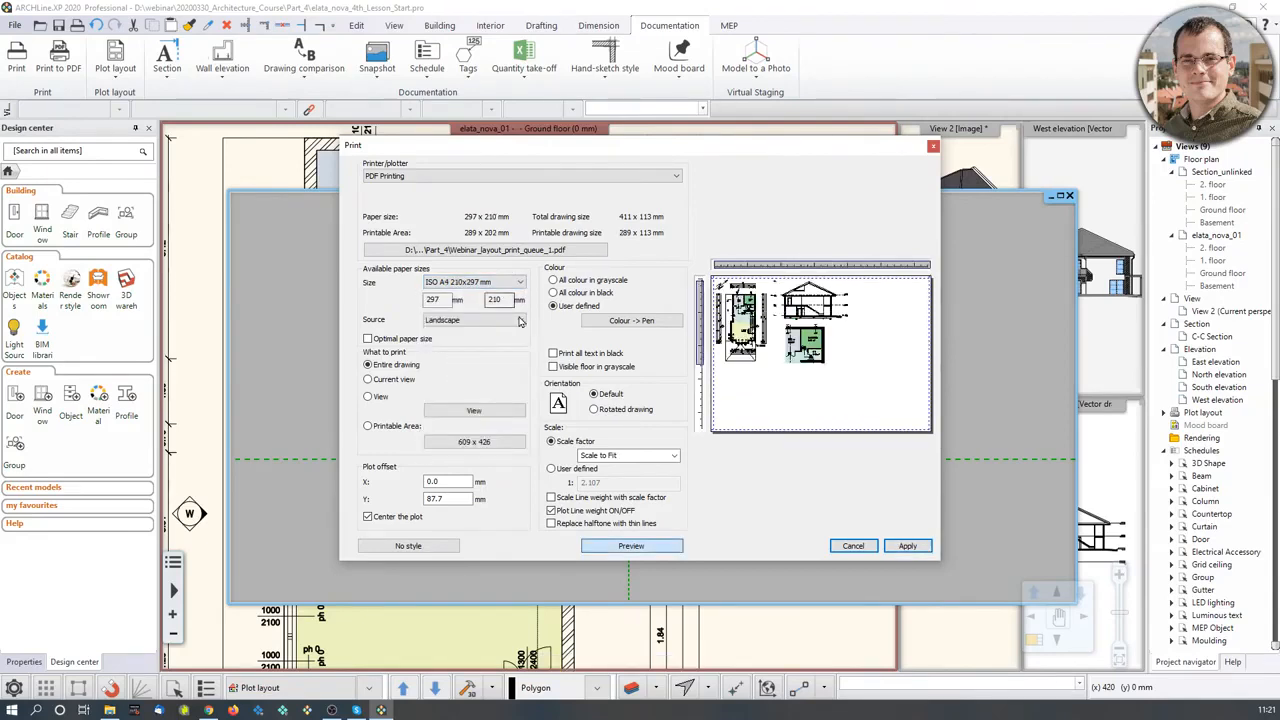
# Define the second entry's print view as a window around the A4 page holding the West elevation.
pyautogui.click(506, 414)
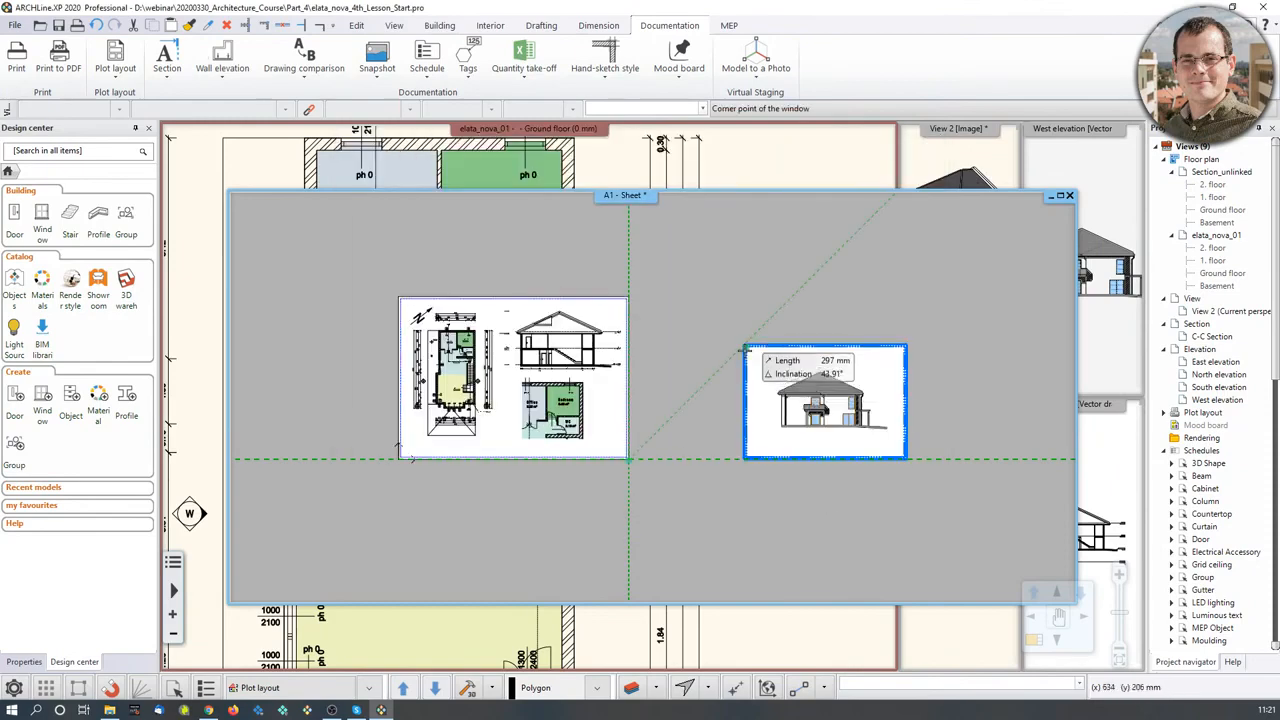
pyautogui.scroll(5, 790, 352)
pyautogui.click(576, 393)
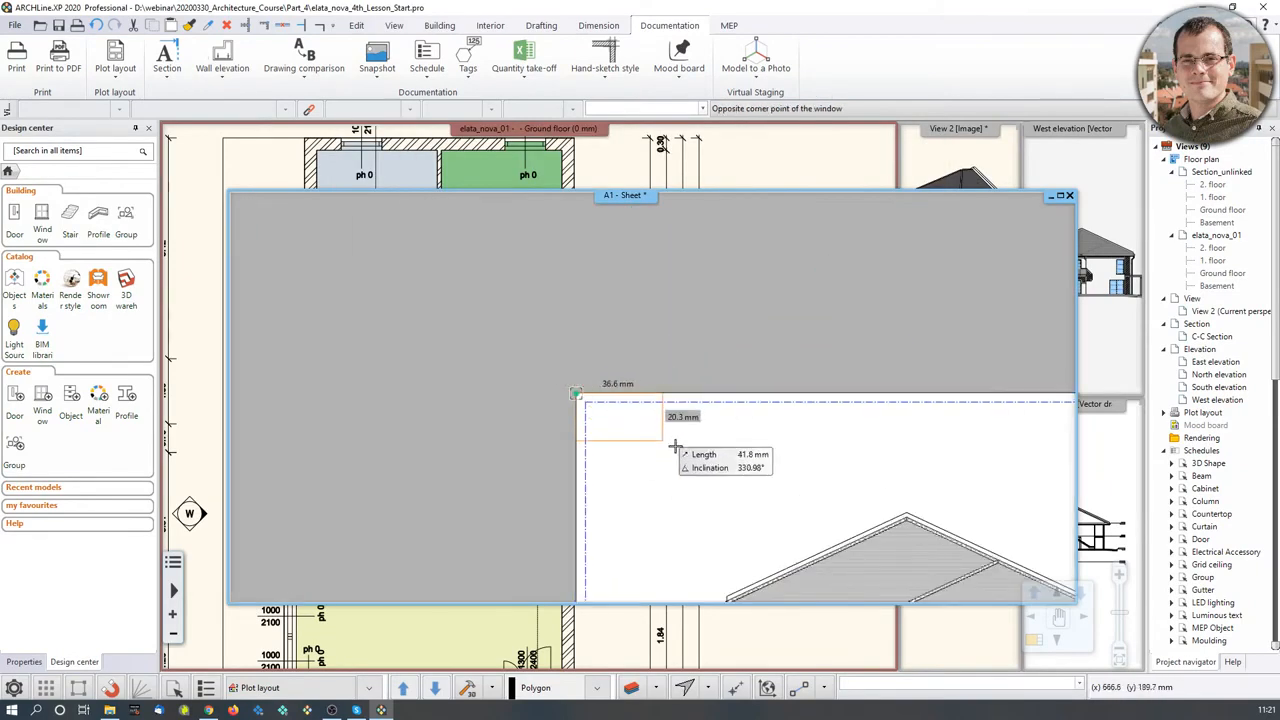
pyautogui.scroll(-5, 920, 529)
pyautogui.scroll(5, 629, 343)
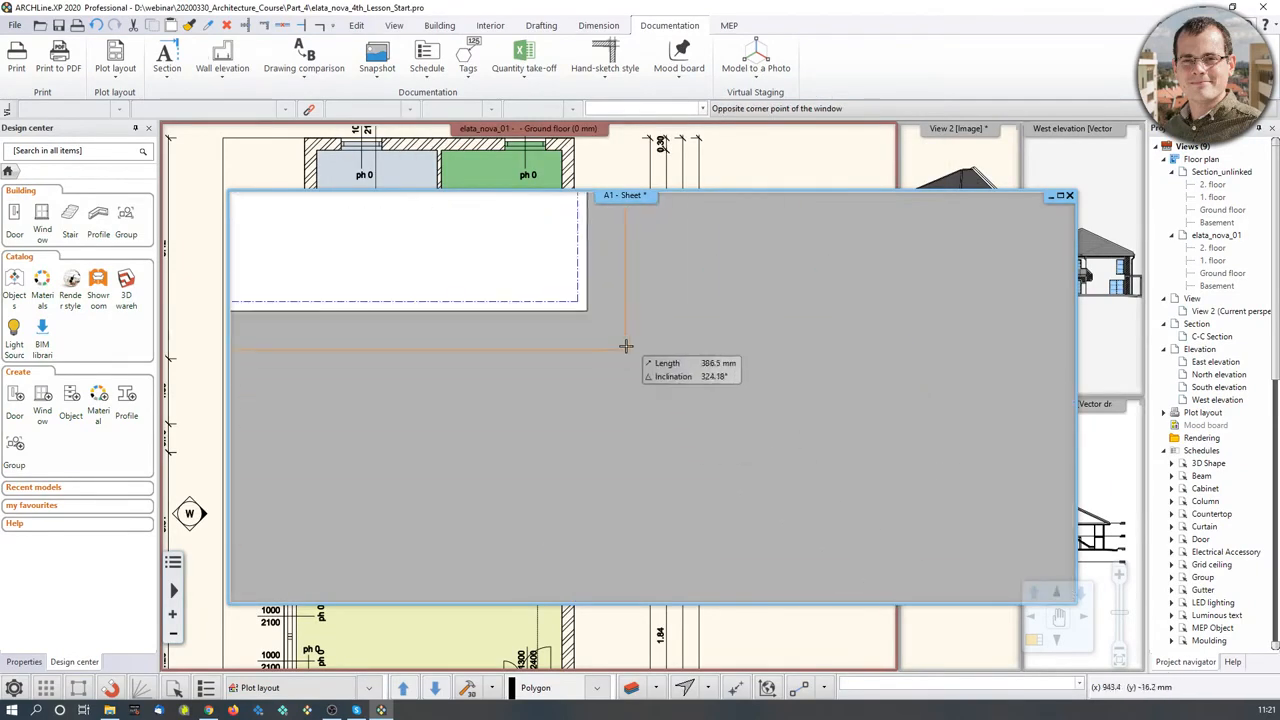
pyautogui.click(586, 310)
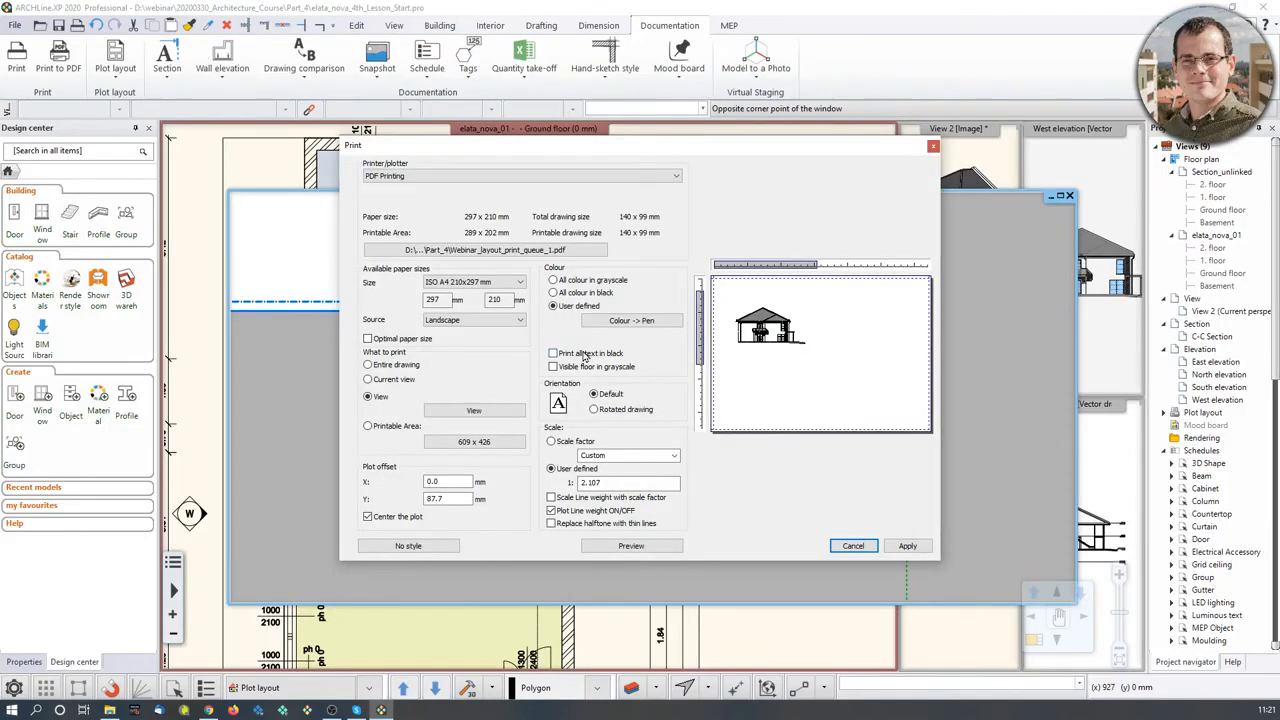
# Set the scale factor to 1:1, centre the plot and apply the print settings to the second queue entry.
pyautogui.click(672, 455)
pyautogui.click(630, 470)
pyautogui.click(367, 516)
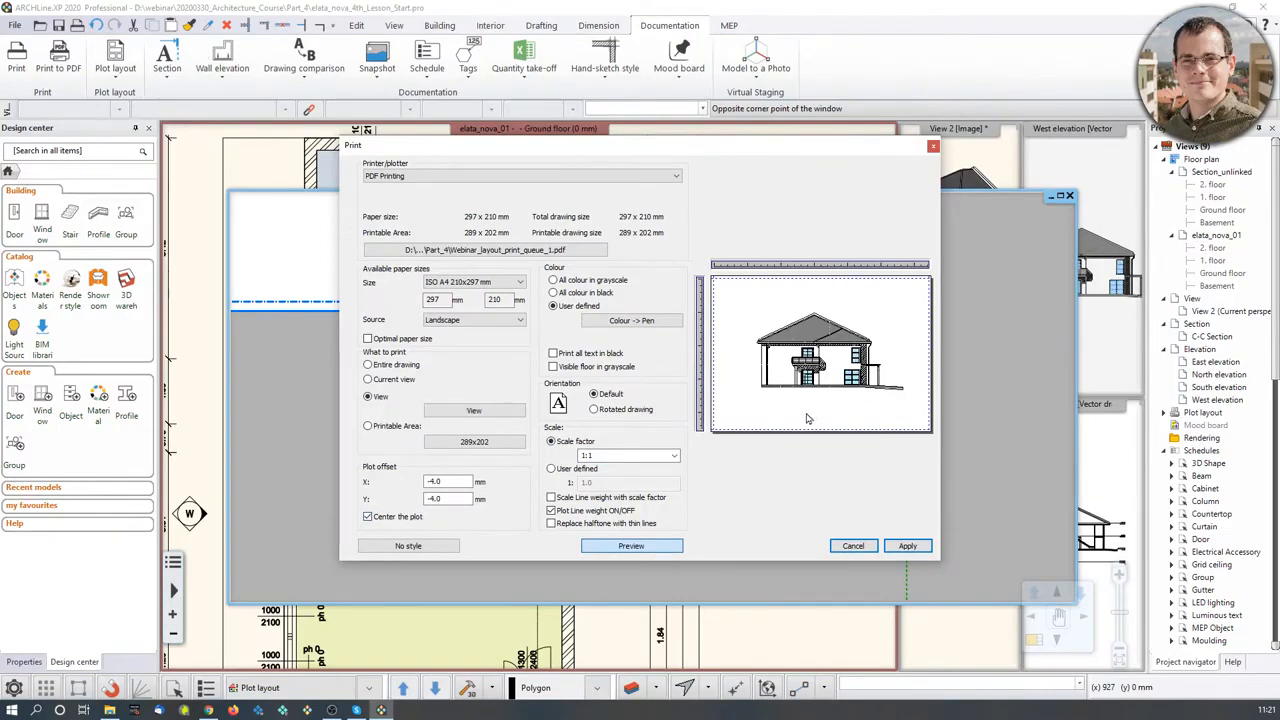
pyautogui.click(907, 545)
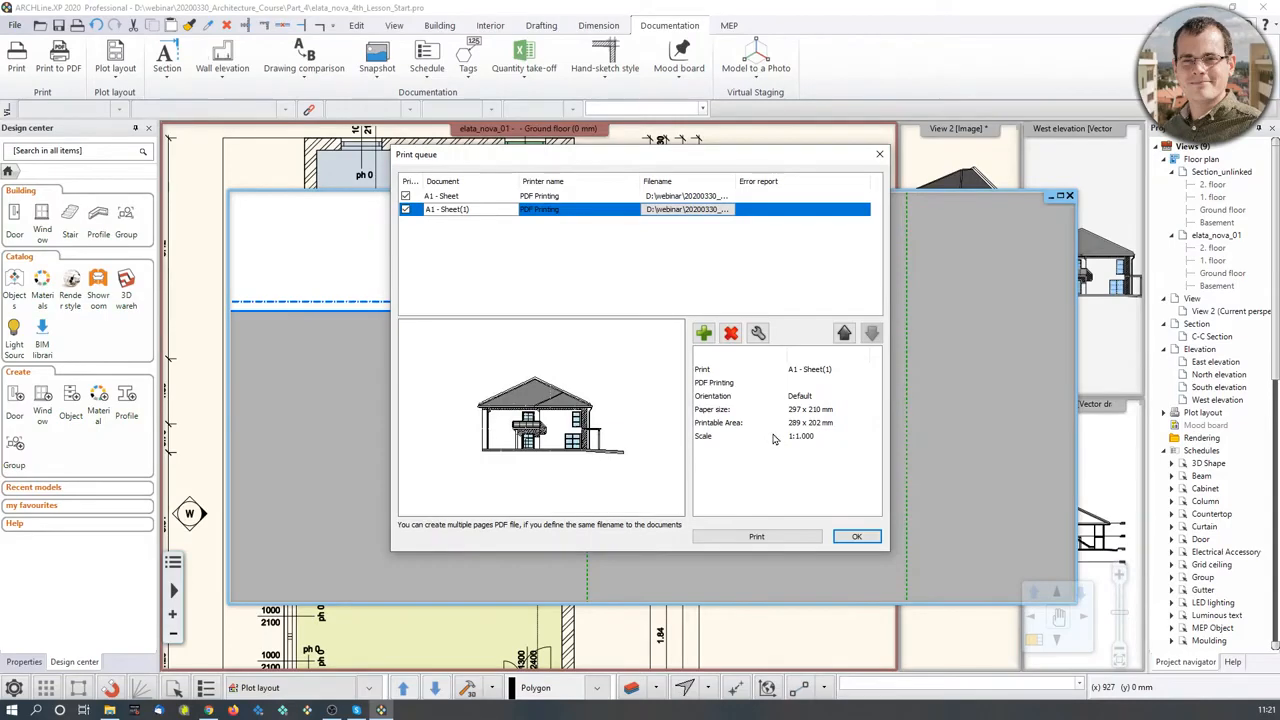
# Print both queue entries to the PDF, check its two pages, and close the PDF and the print queue.
pyautogui.click(757, 536)
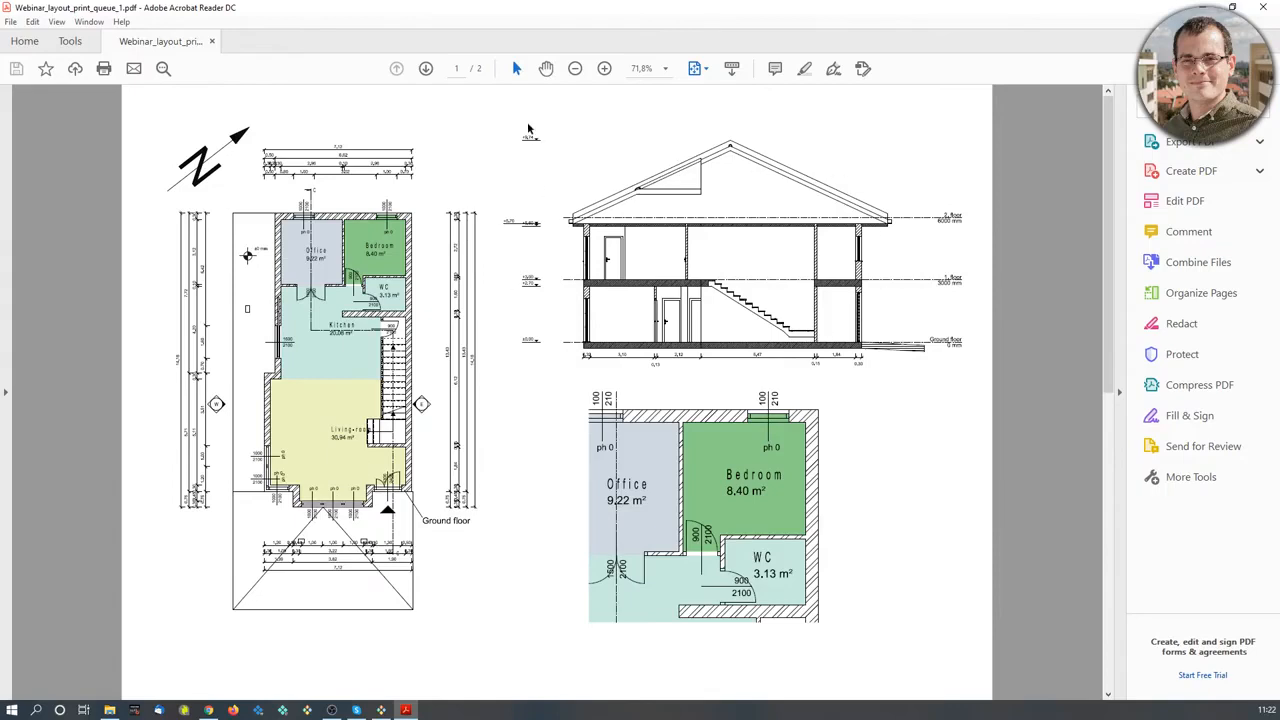
pyautogui.scroll(-2, 665, 457)
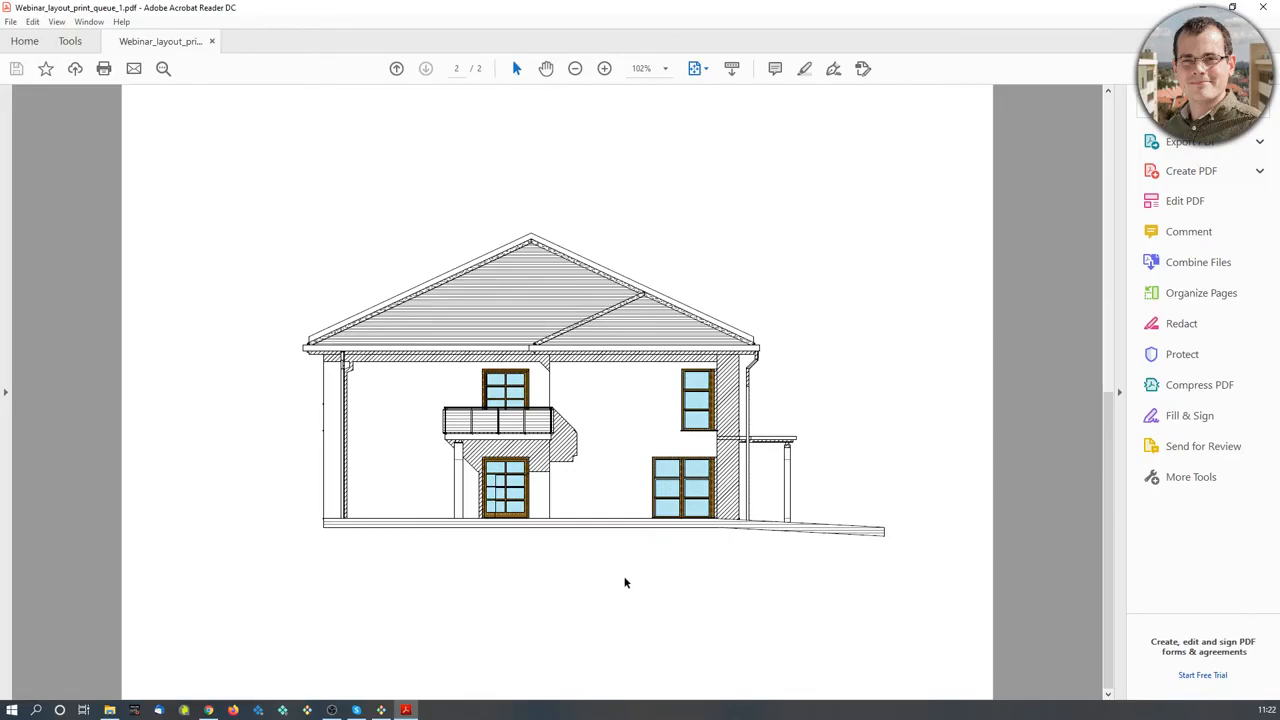
pyautogui.click(1265, 7)
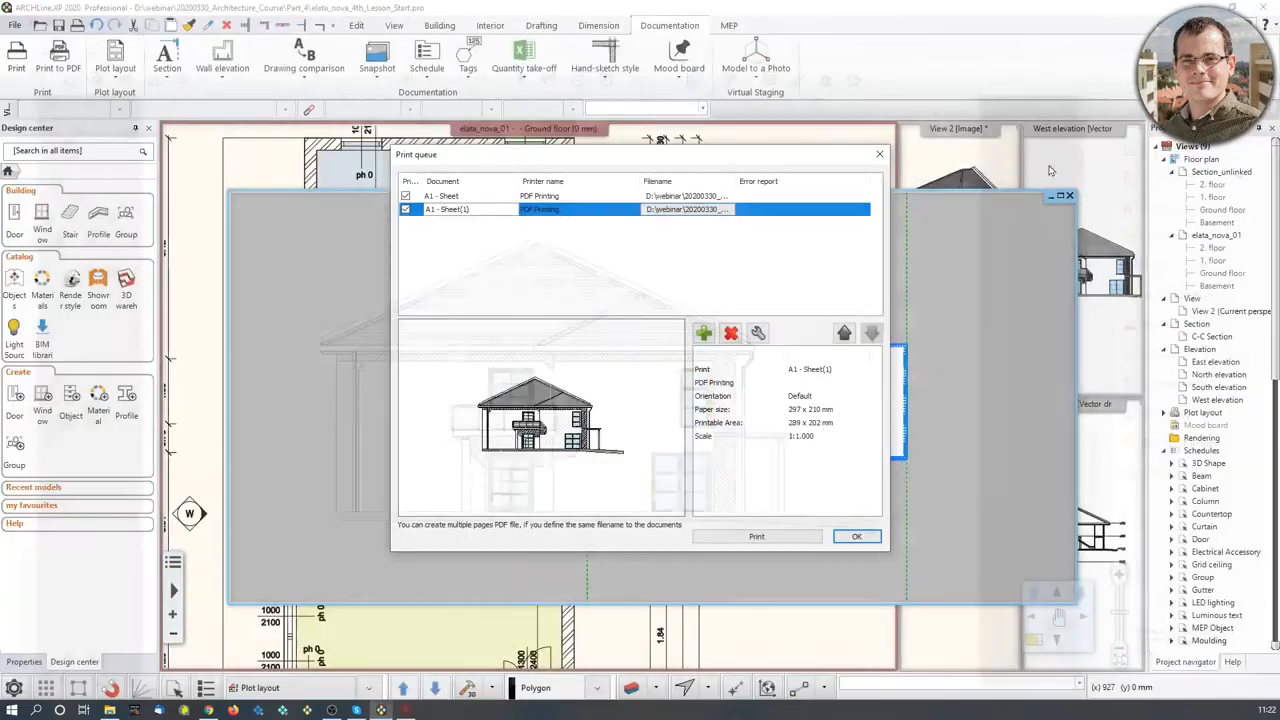
pyautogui.click(880, 155)
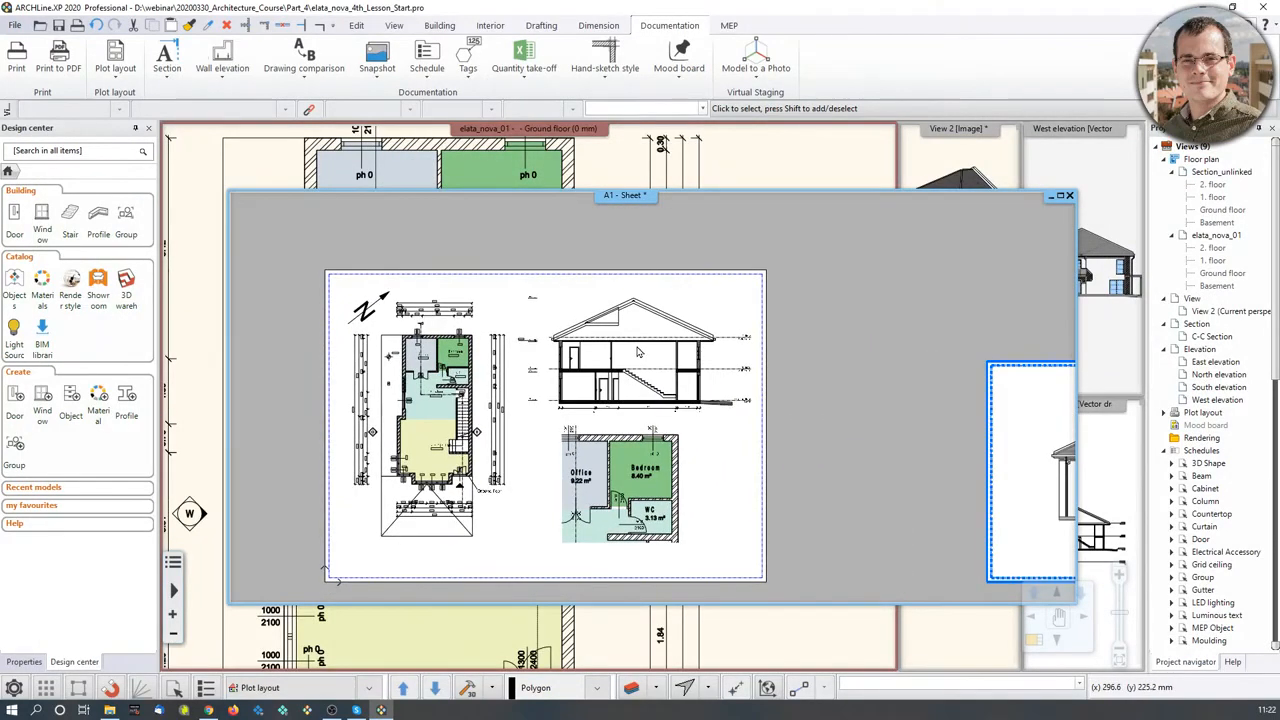
pyautogui.click(485, 394)
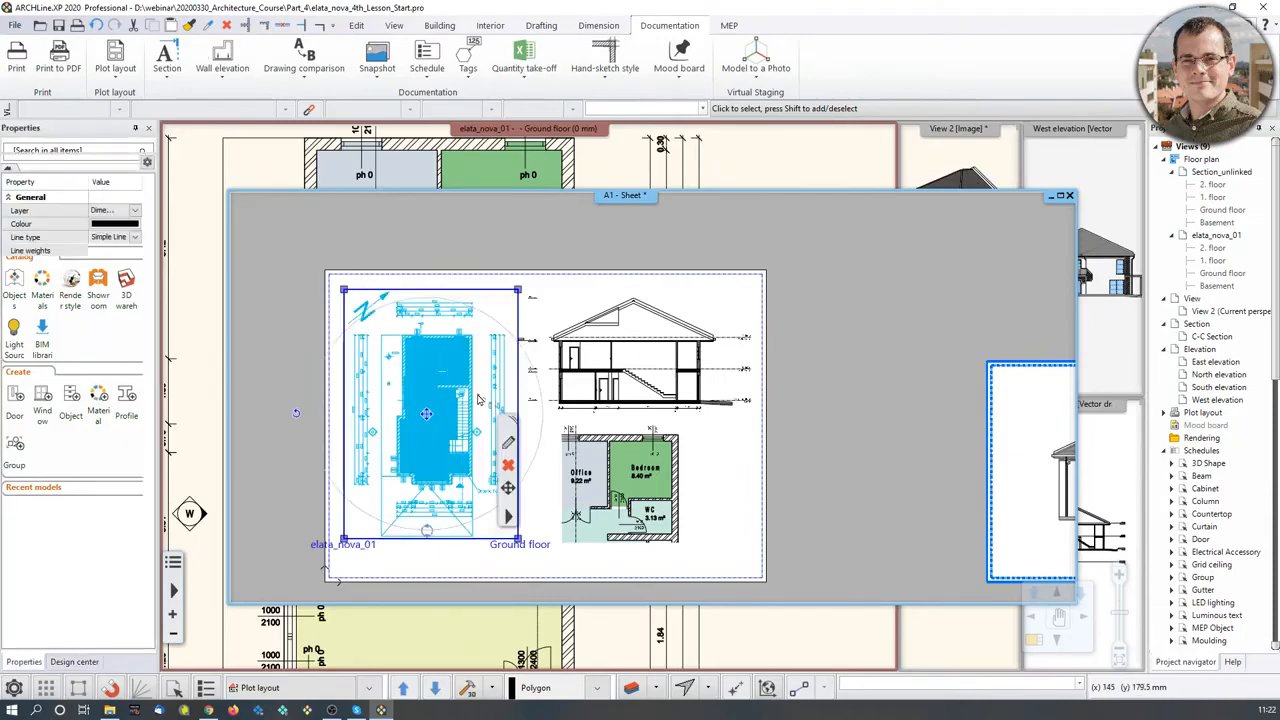
pyautogui.press('Escape')
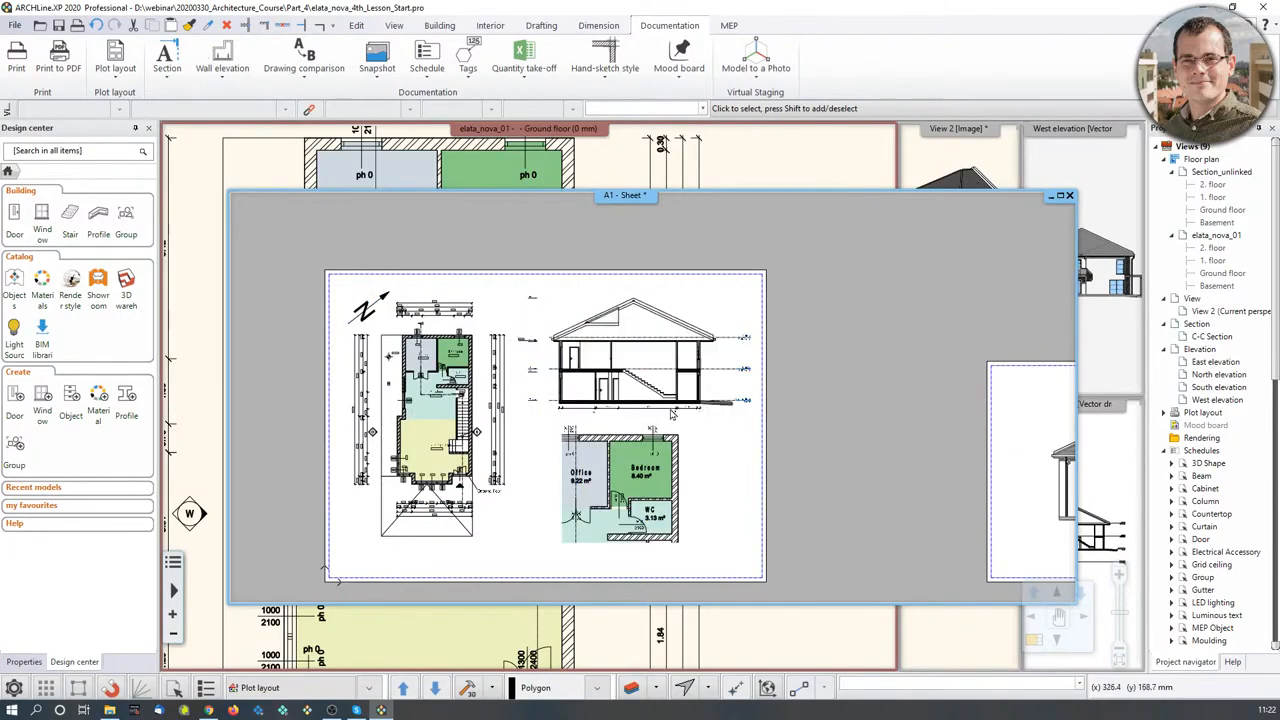
pyautogui.click(660, 406)
pyautogui.scroll(1, 636, 476)
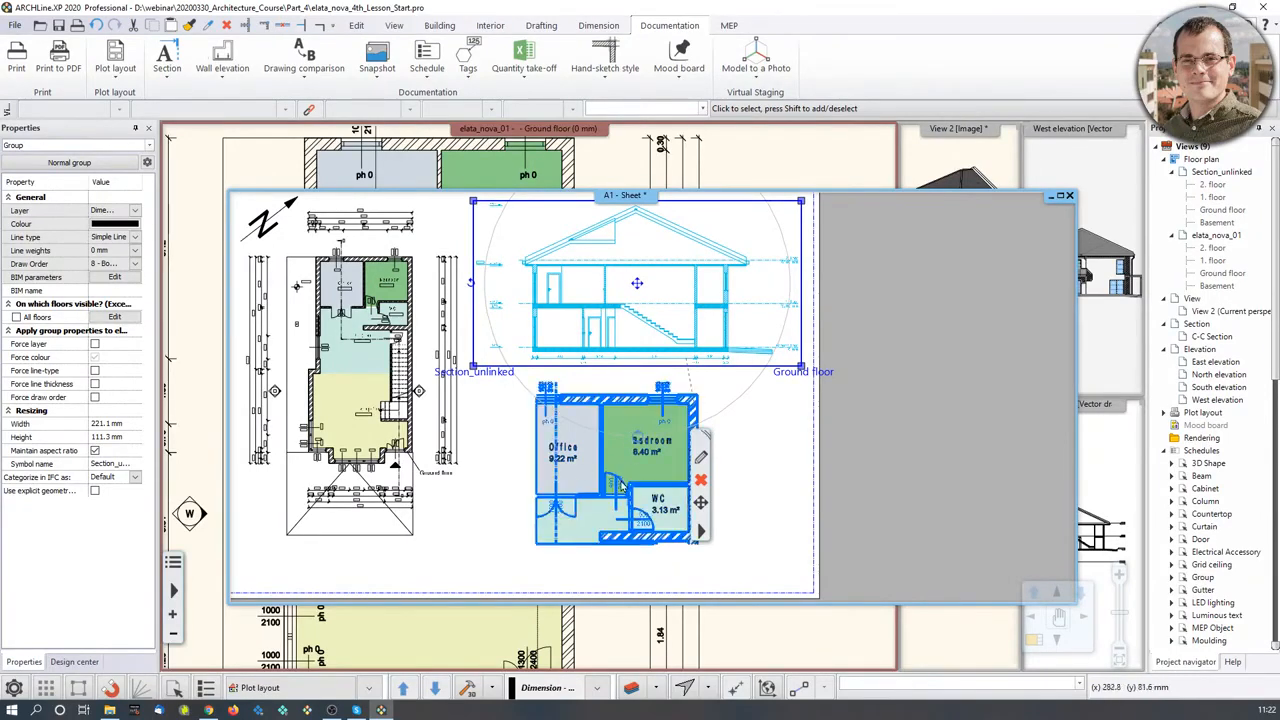
pyautogui.click(774, 162)
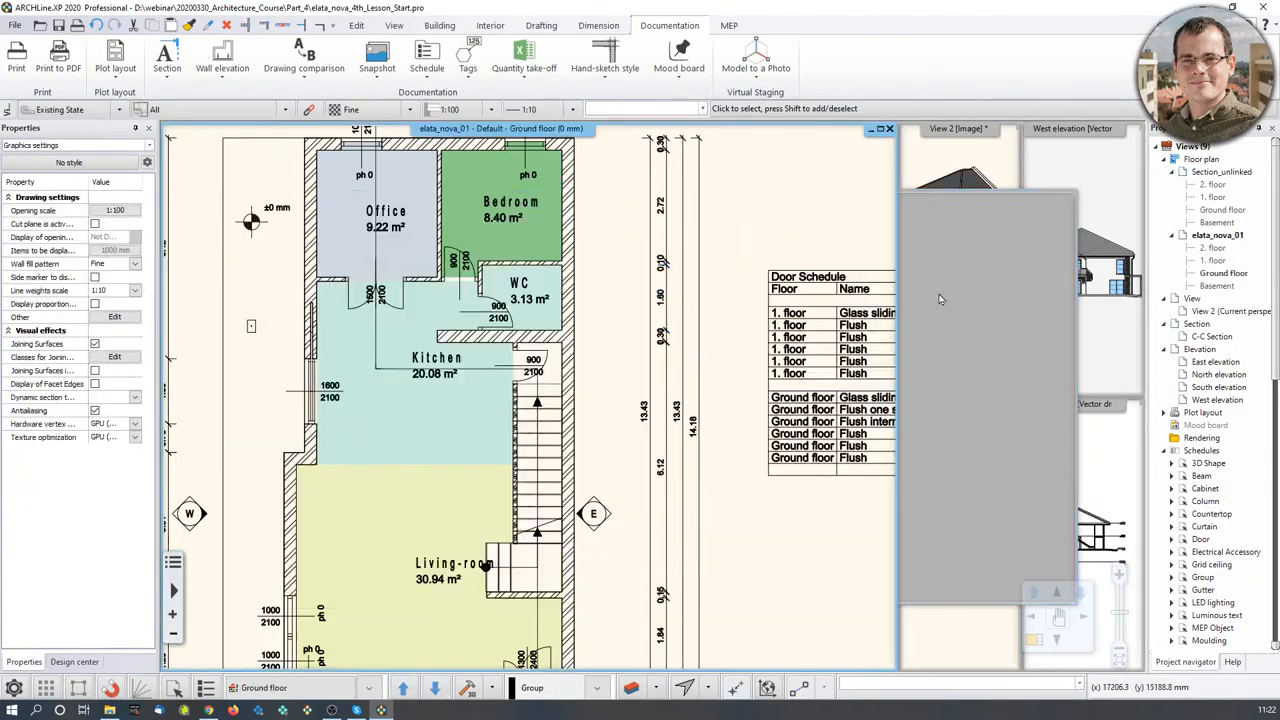
pyautogui.click(989, 367)
pyautogui.scroll(-1, 979, 364)
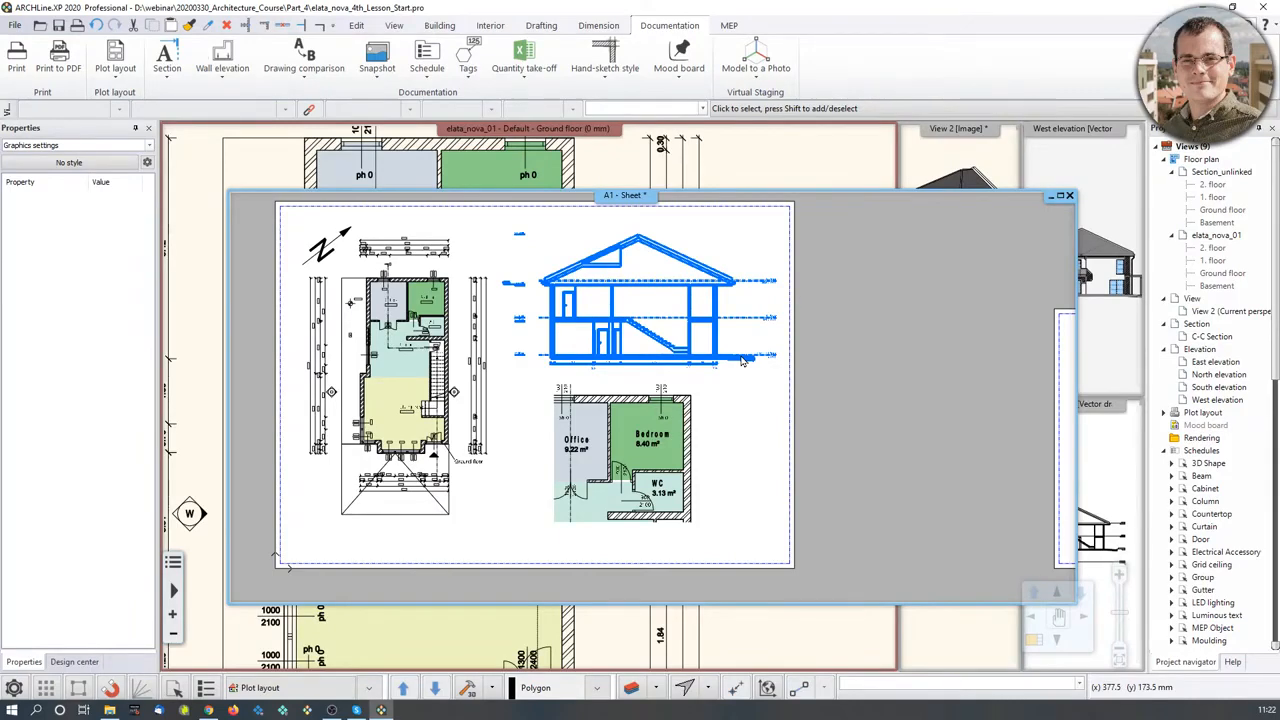
pyautogui.click(805, 182)
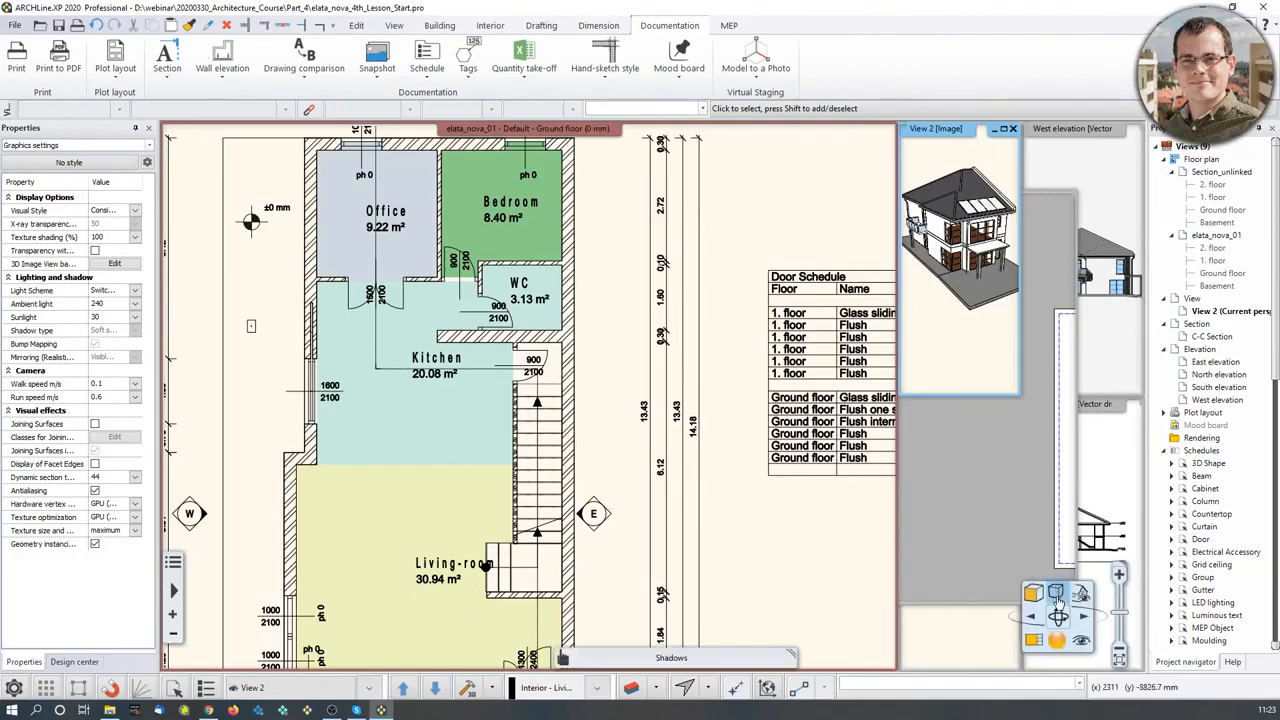
# Bring the 3D View 2 into the main window, switch it to the top view and orbit to the balcony and terrace corner.
pyautogui.click(1034, 641)
pyautogui.scroll(4, 460, 345)
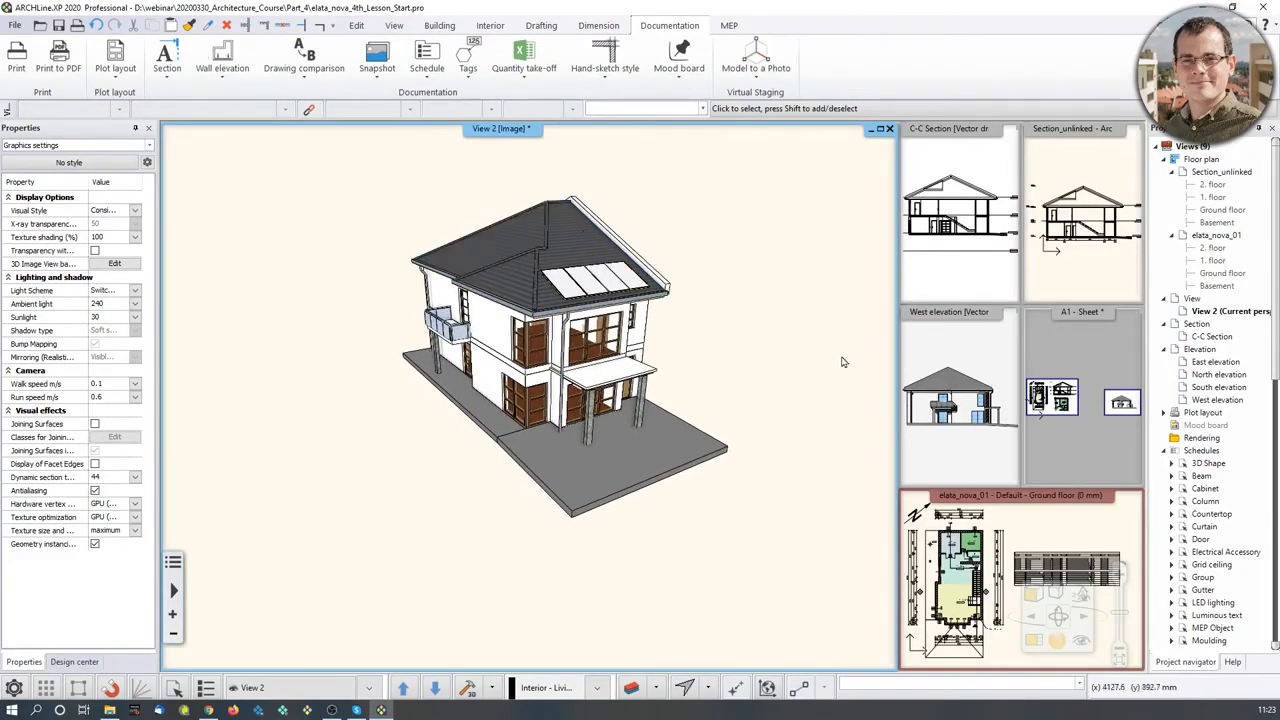
pyautogui.click(1079, 594)
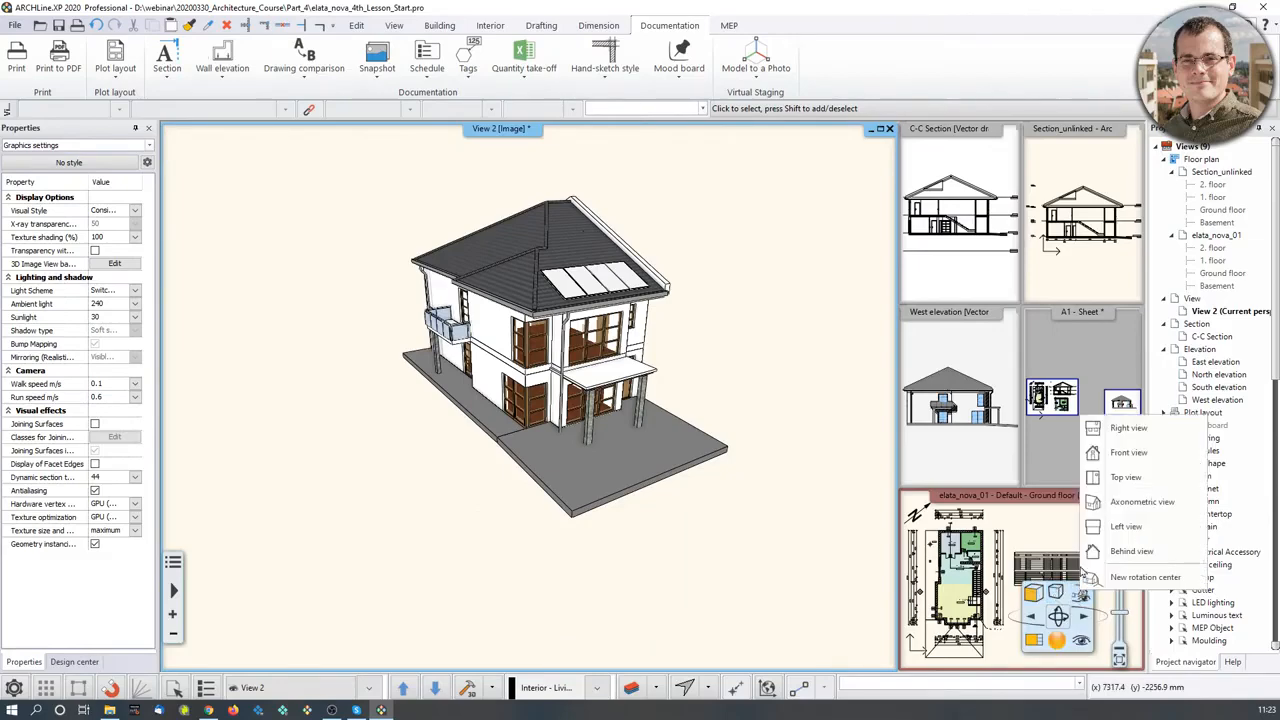
pyautogui.click(1114, 481)
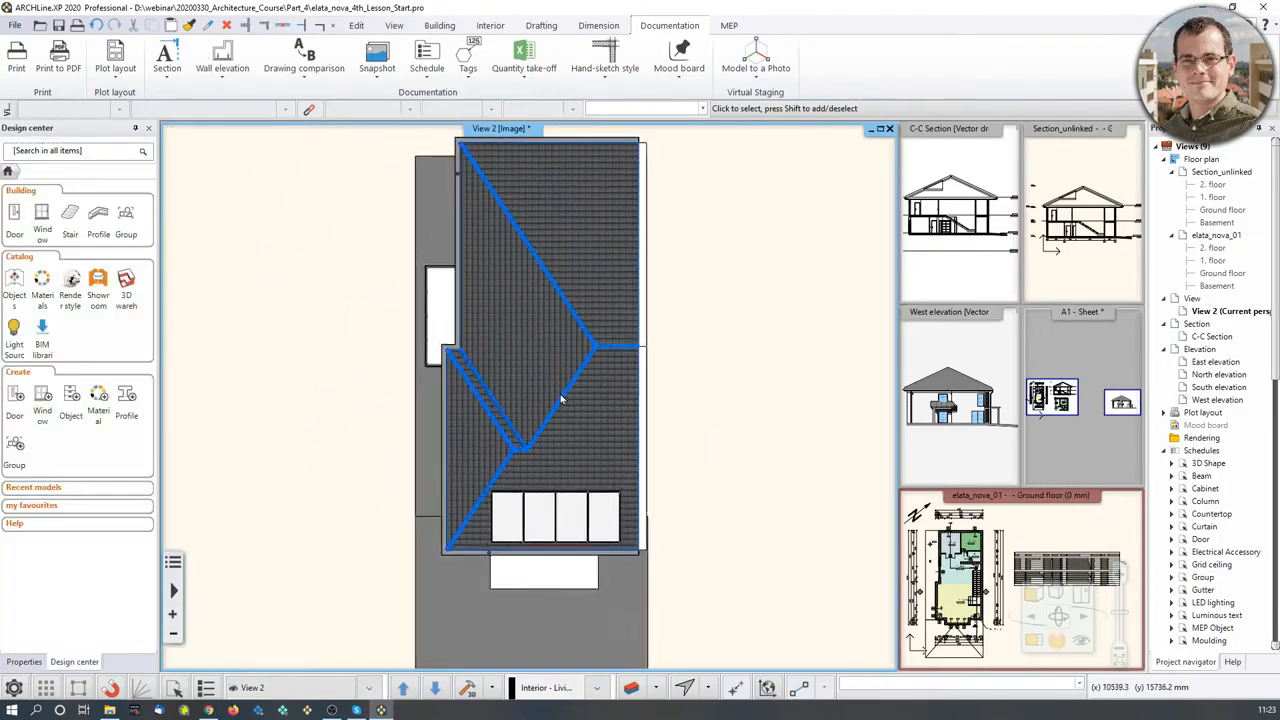
pyautogui.moveTo(557, 413); pyautogui.dragTo(614, 294, button='middle')
pyautogui.moveTo(598, 480); pyautogui.dragTo(577, 363, button='middle')
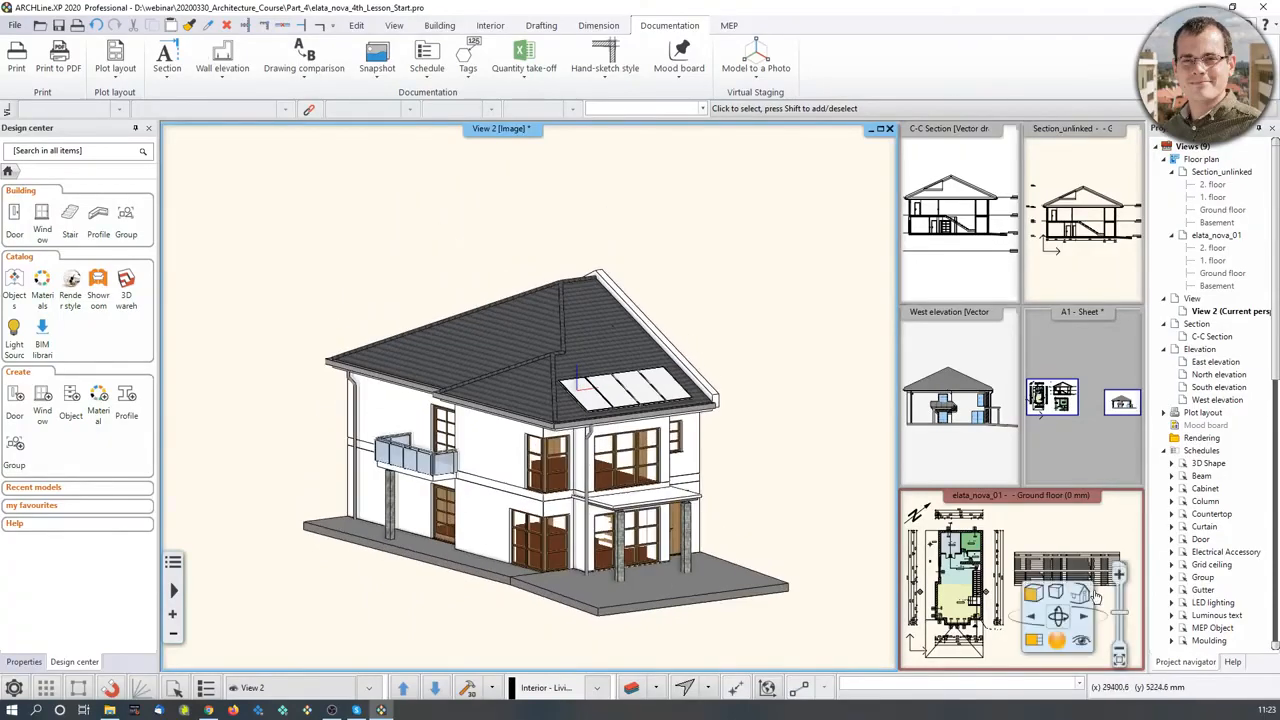
# Apply a perspective camera to View 2, maximize the view and frame the house closely from slightly above.
pyautogui.click(1082, 645)
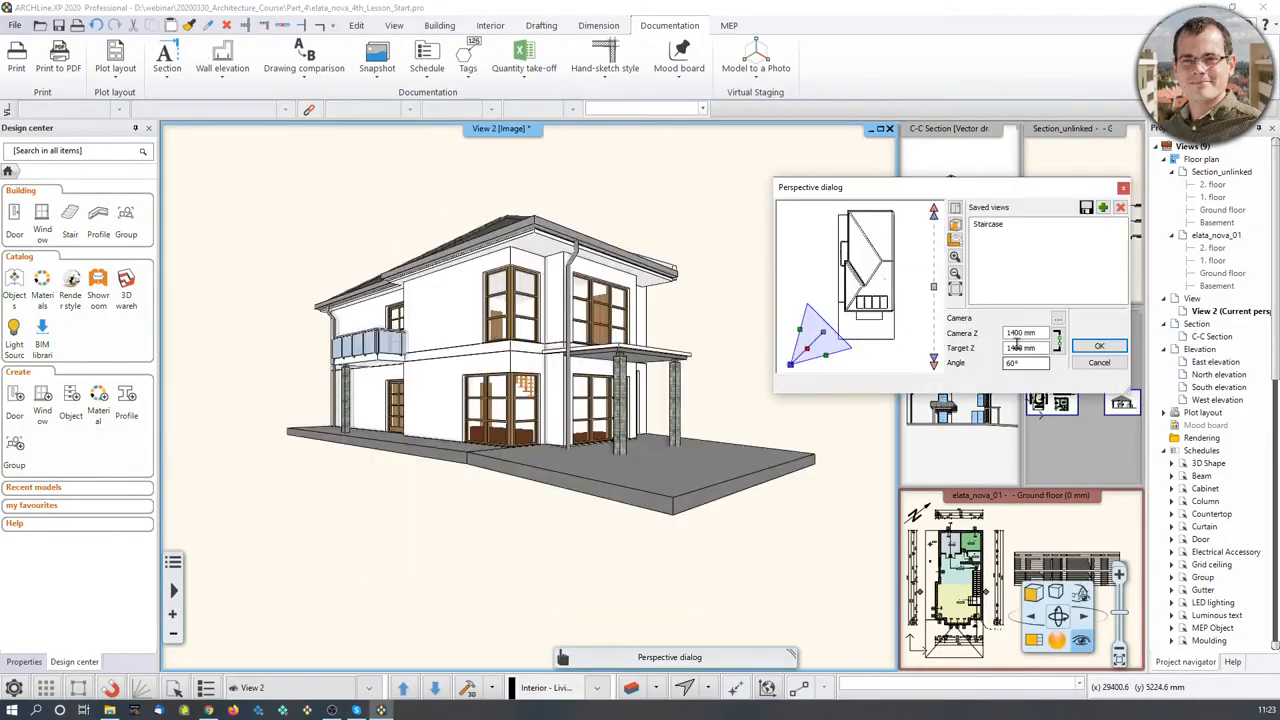
pyautogui.click(1104, 348)
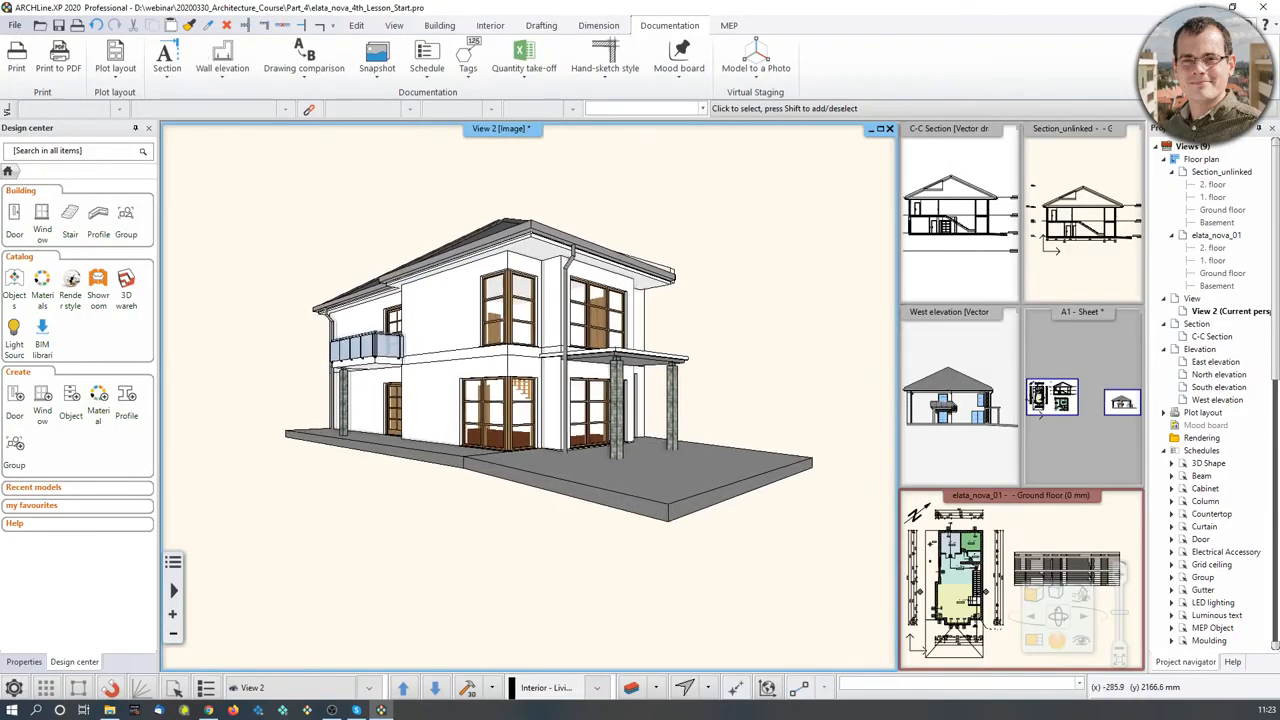
pyautogui.click(881, 131)
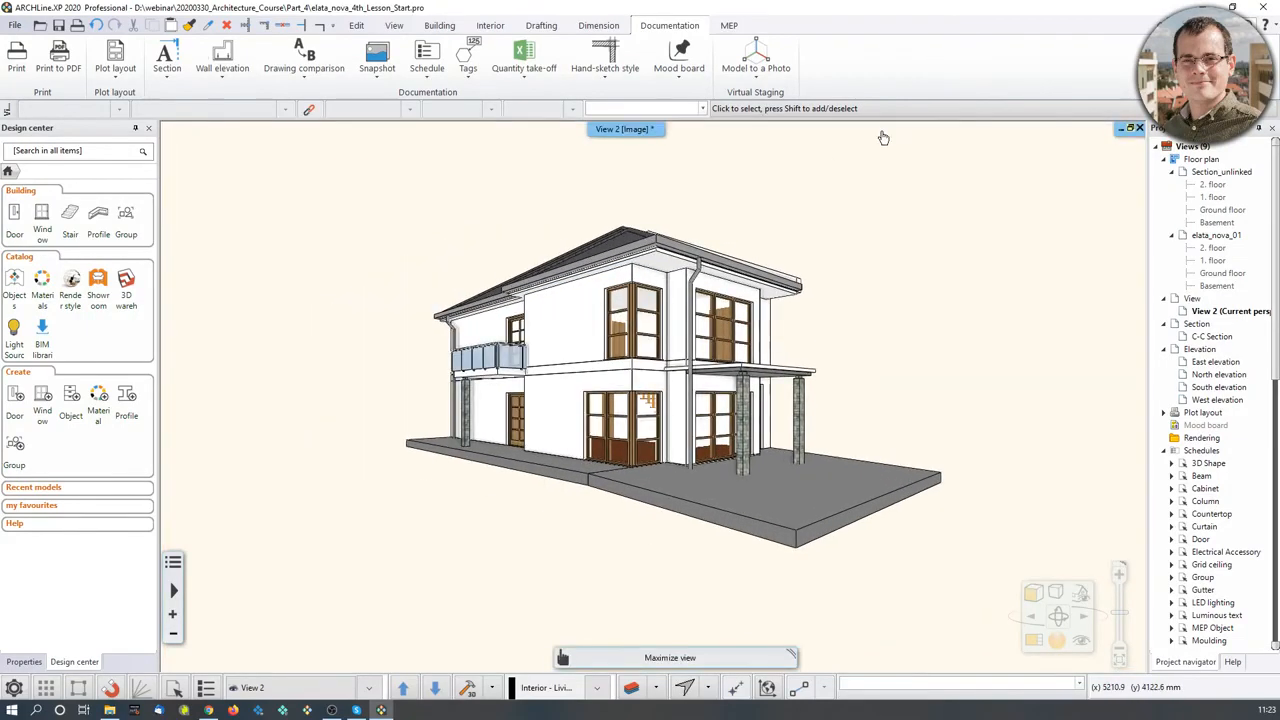
pyautogui.scroll(2, 687, 283)
pyautogui.scroll(2, 687, 283)
pyautogui.moveTo(687, 281); pyautogui.dragTo(715, 226, button='middle')
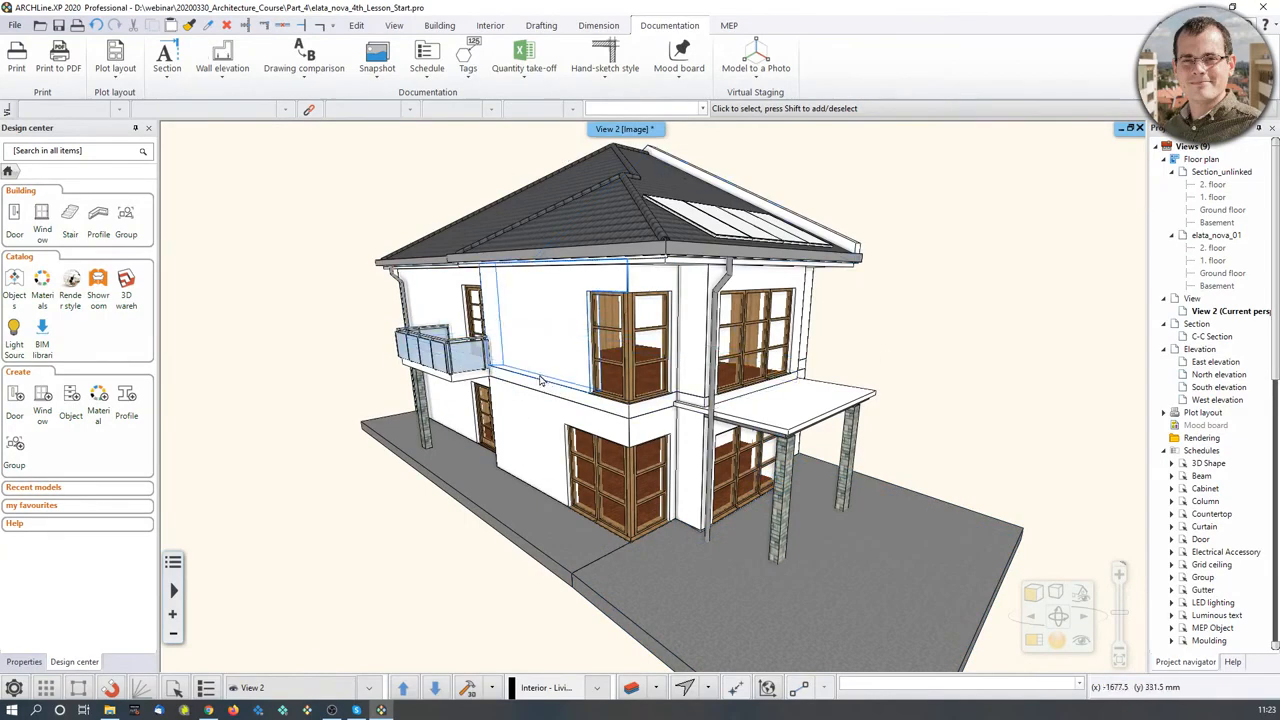
# Start a PDF print of the 3D view with the output file Webinar_print_3d in the Part_4 folder.
pyautogui.click(59, 65)
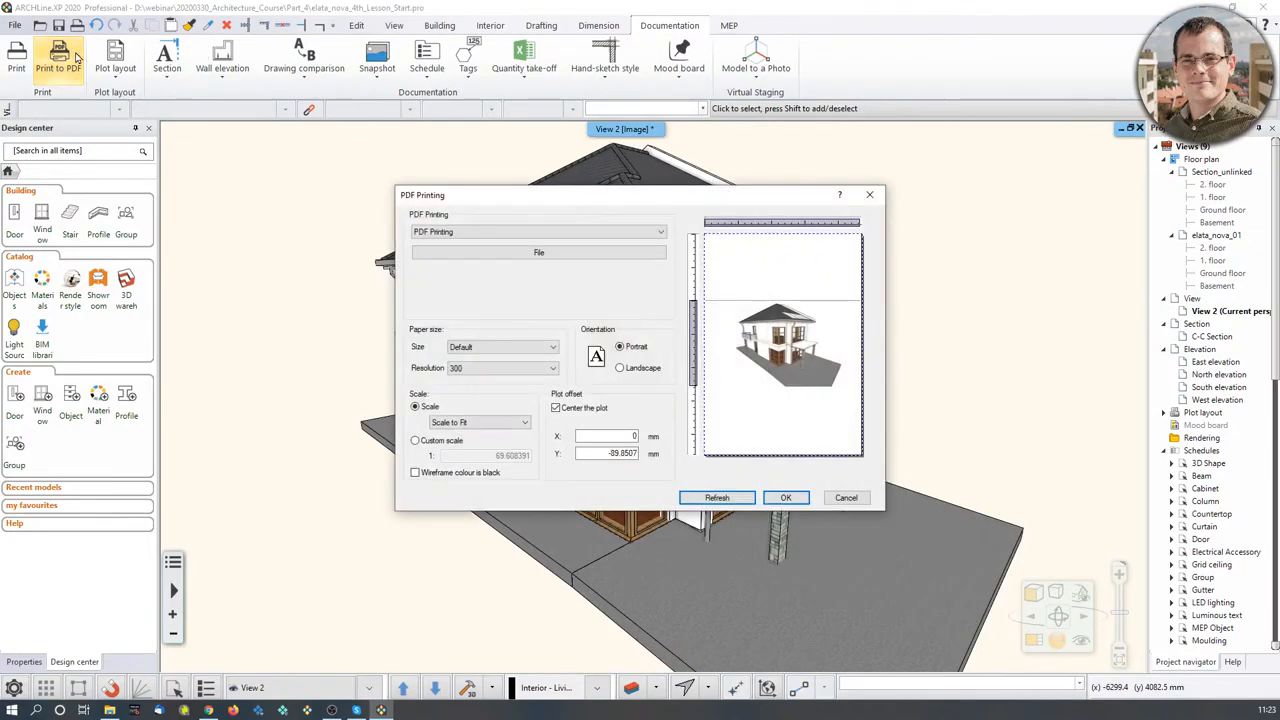
pyautogui.click(550, 253)
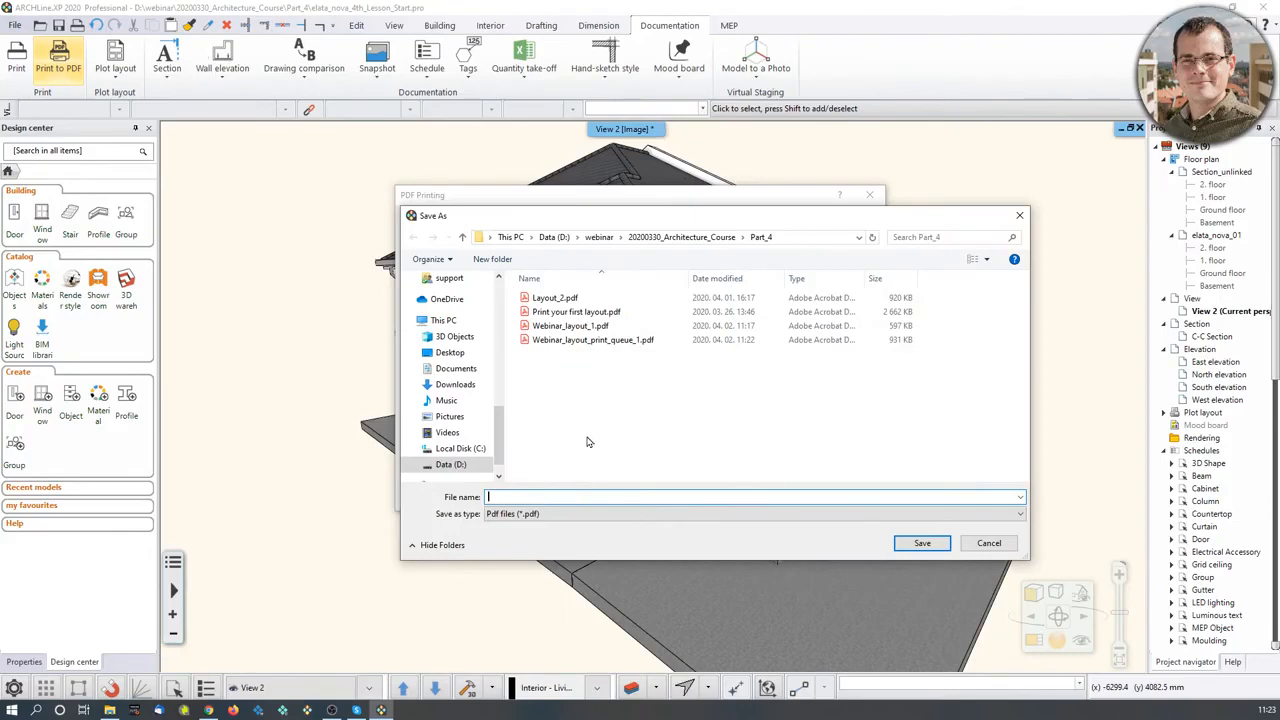
pyautogui.write('Webinar_print_3d')
pyautogui.click(933, 544)
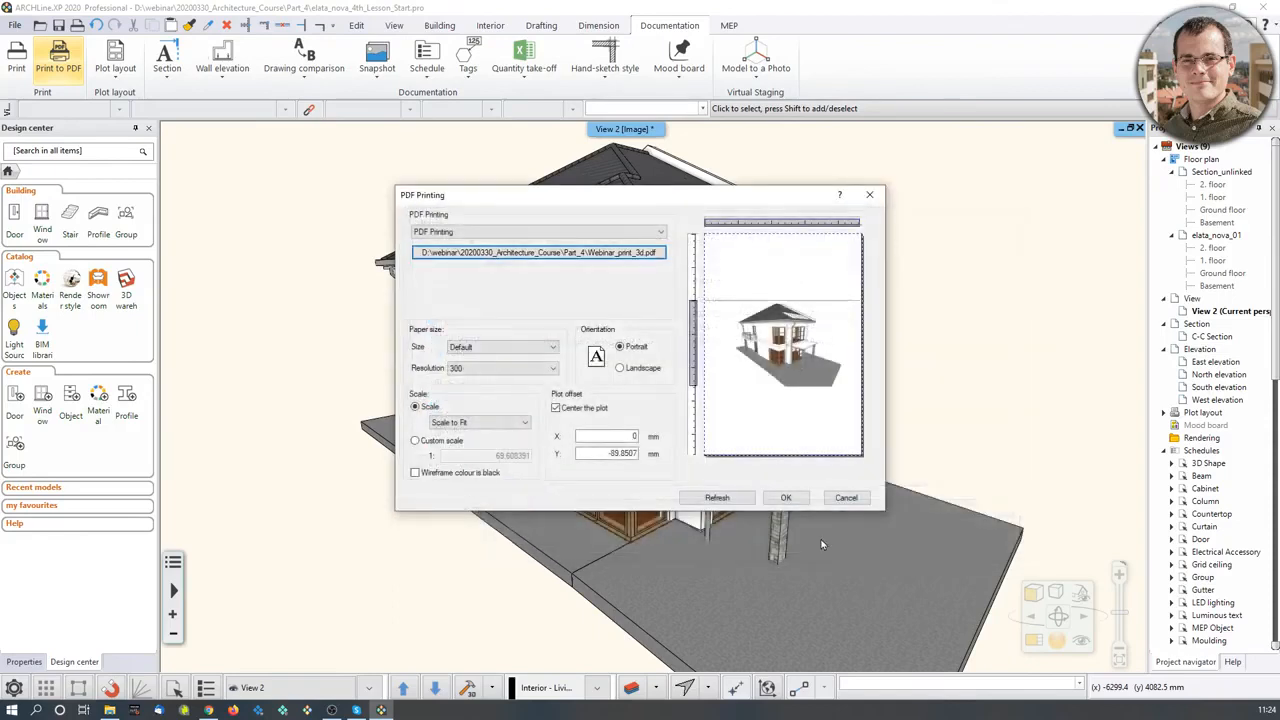
# Set the PDF page to ISO A4 210x297 mm, landscape, with the plot scaled to fit and centred.
pyautogui.click(549, 347)
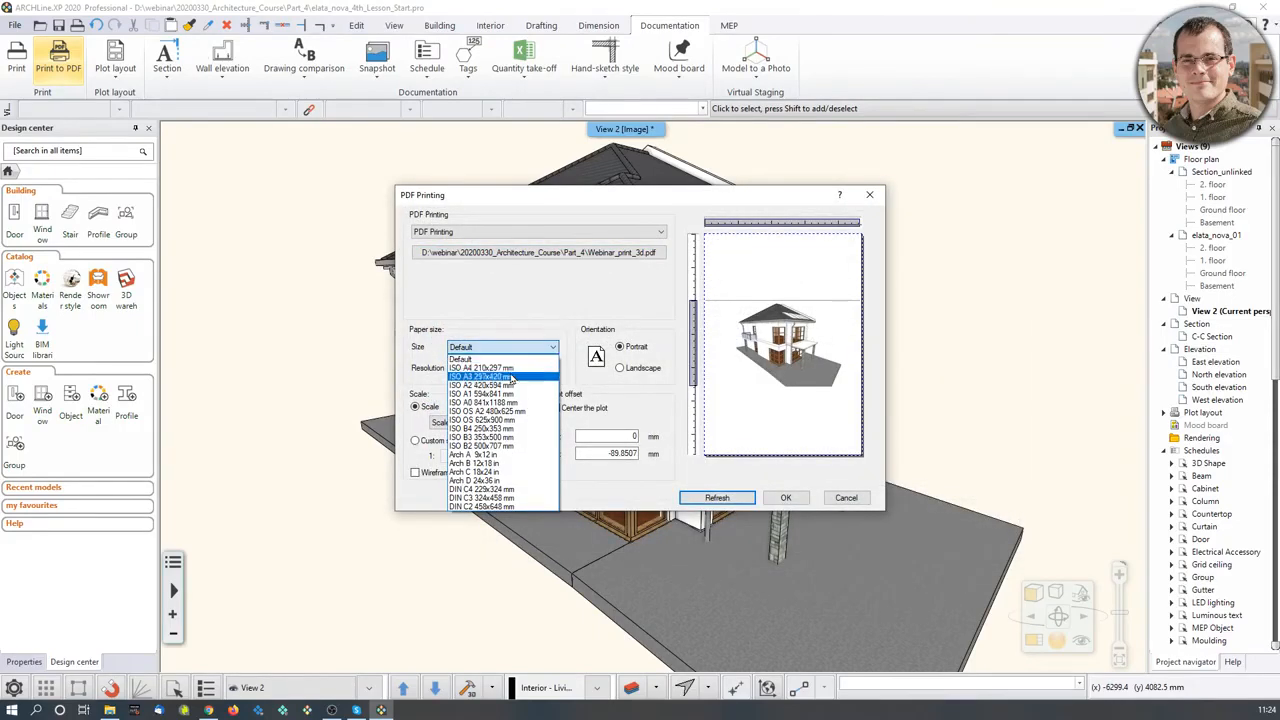
pyautogui.click(510, 369)
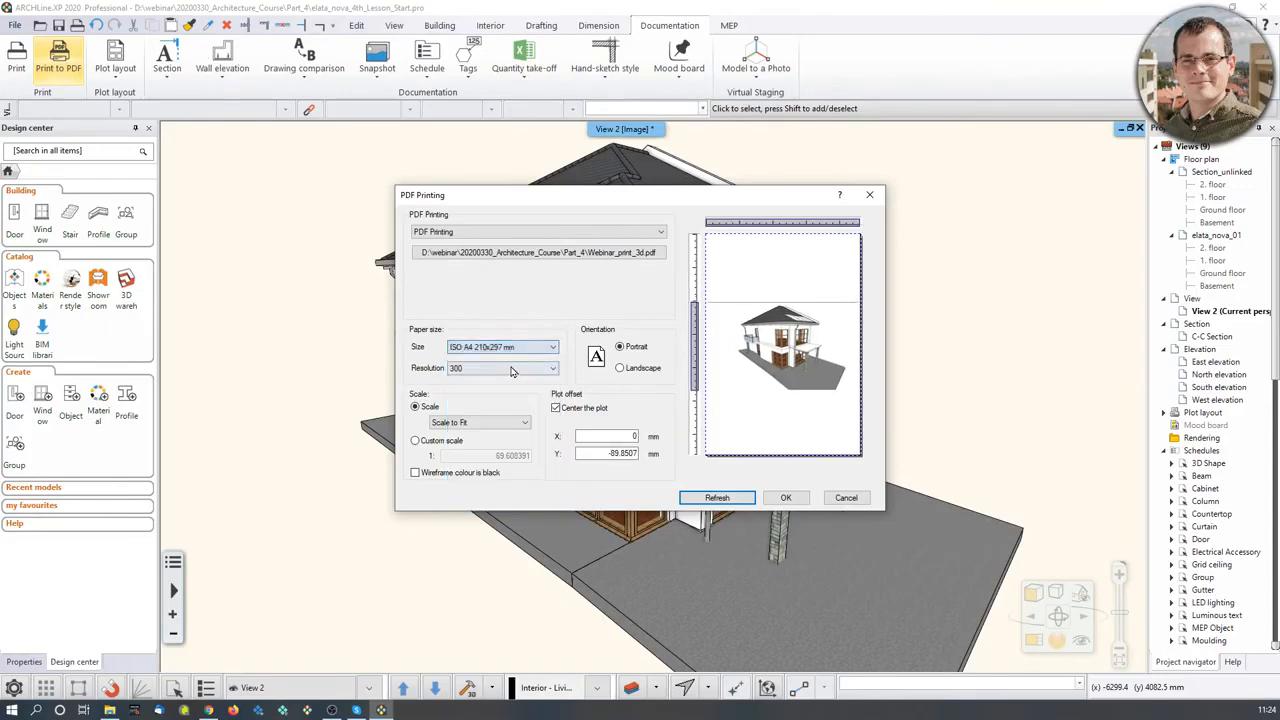
pyautogui.click(638, 372)
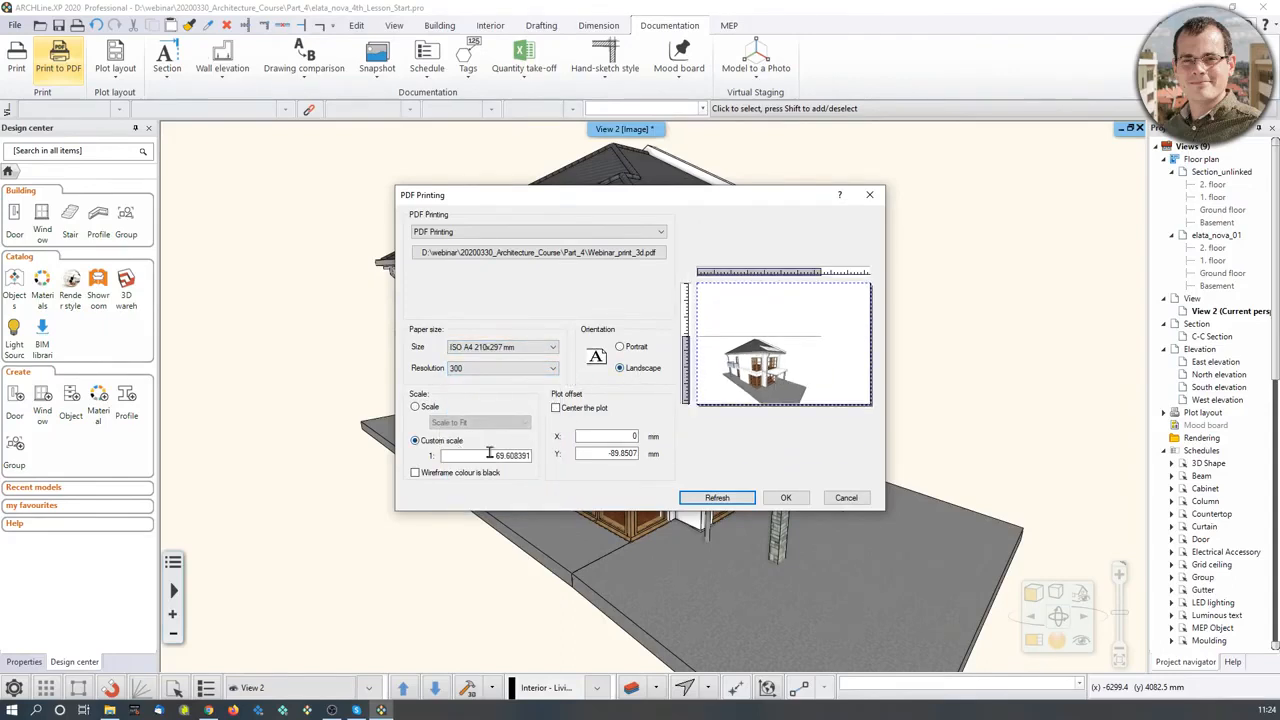
pyautogui.click(415, 406)
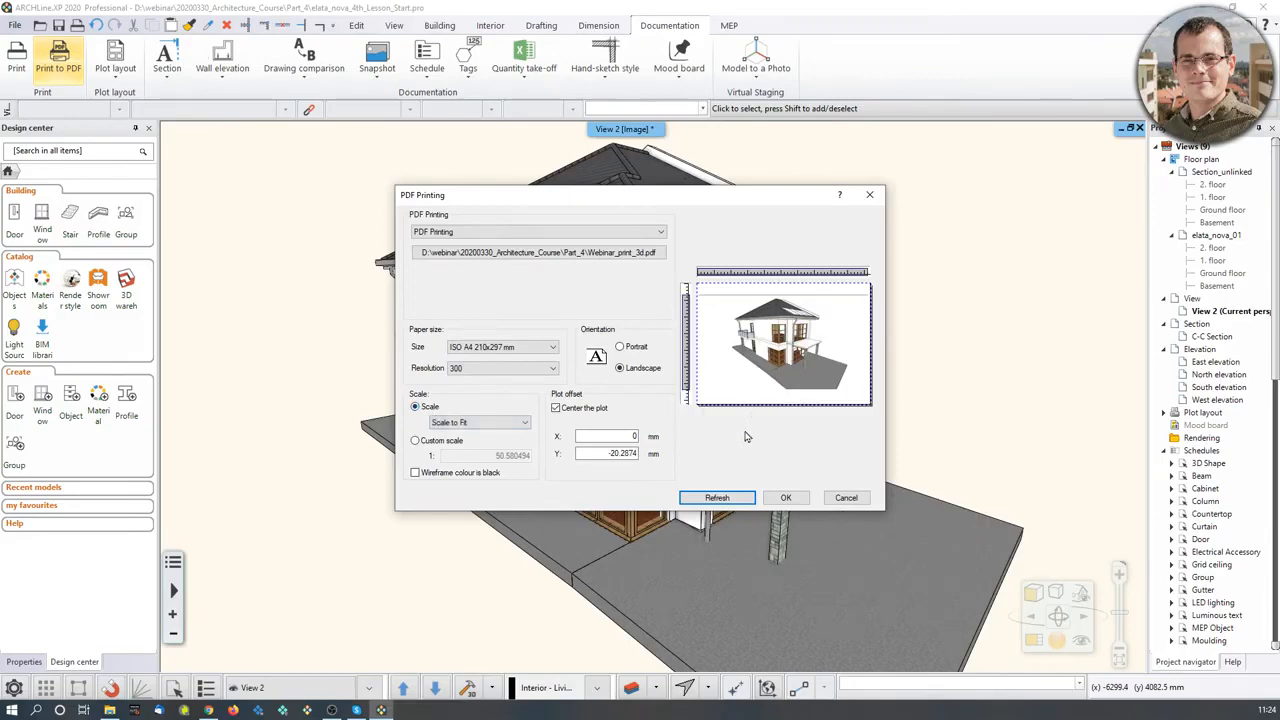
# Generate the PDF of the 3D view and return to the project's tiled window layout.
pyautogui.click(787, 498)
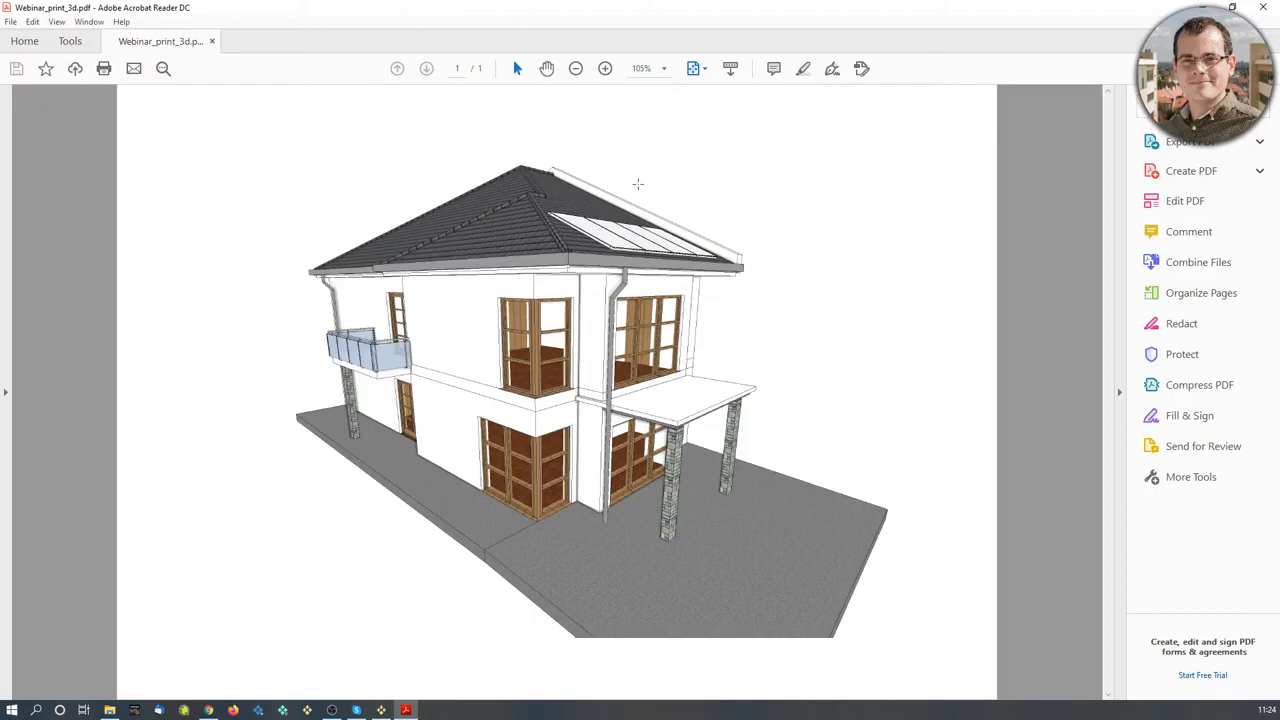
pyautogui.click(1264, 7)
pyautogui.click(1033, 640)
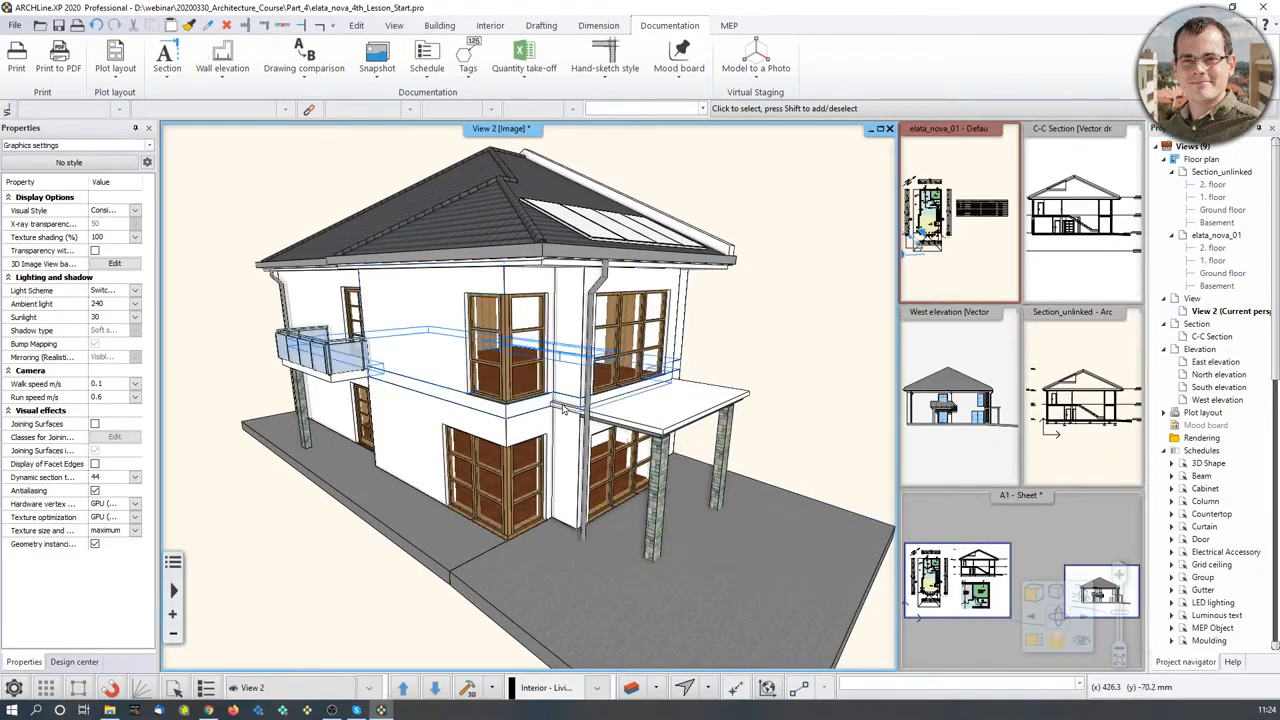
# Preview View 2 in Hidden line removal, Wireframe and X-ray view, and set its display back to Consistent colour.
pyautogui.click(1033, 592)
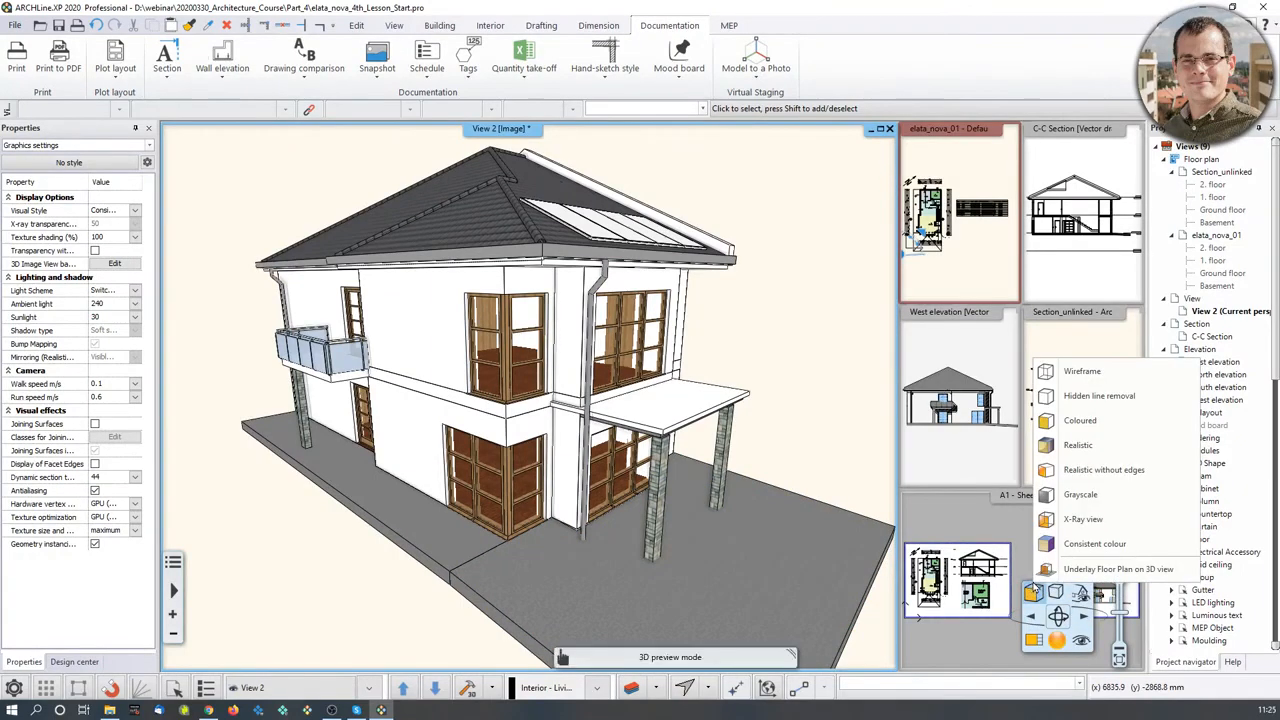
pyautogui.click(1068, 398)
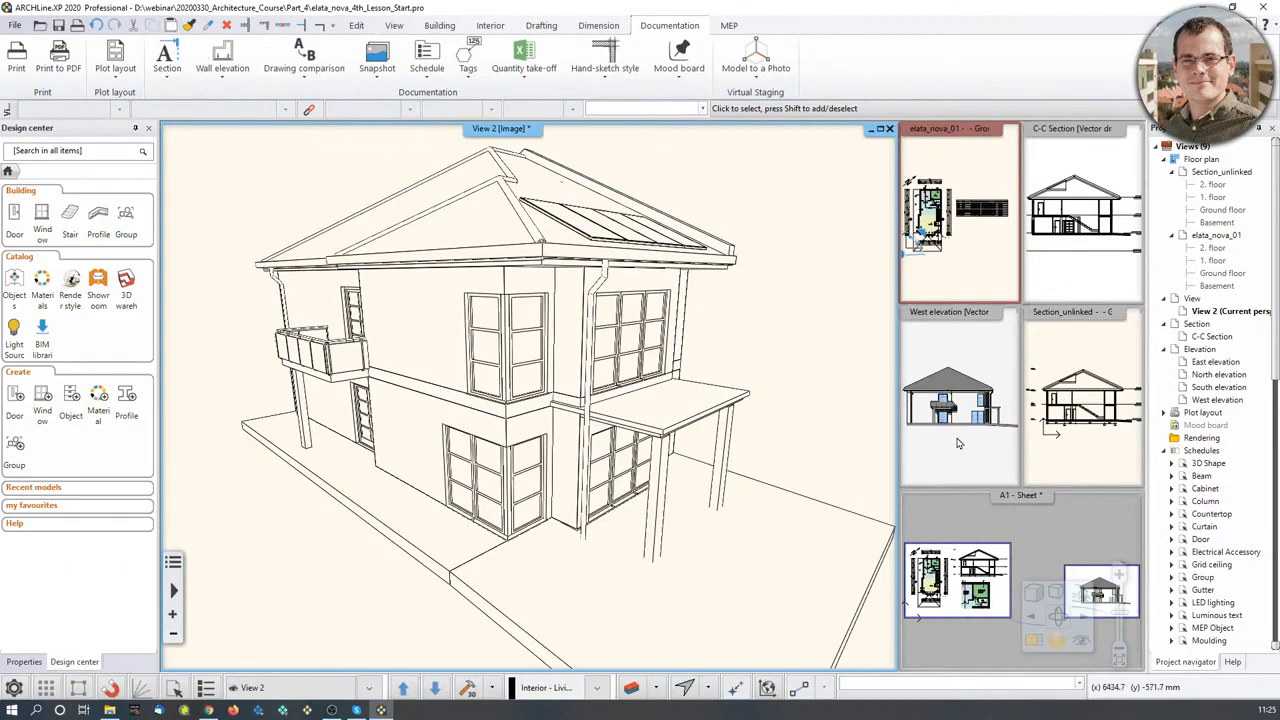
pyautogui.click(1033, 592)
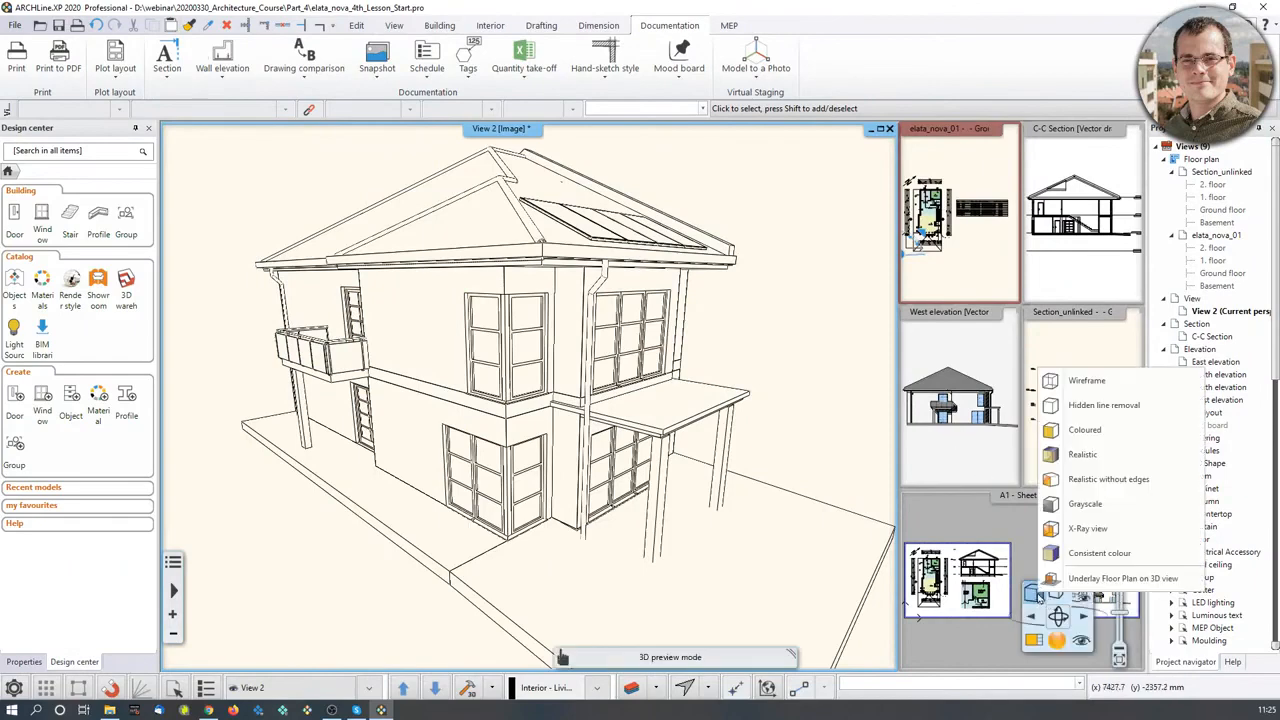
pyautogui.click(1083, 390)
pyautogui.click(1032, 596)
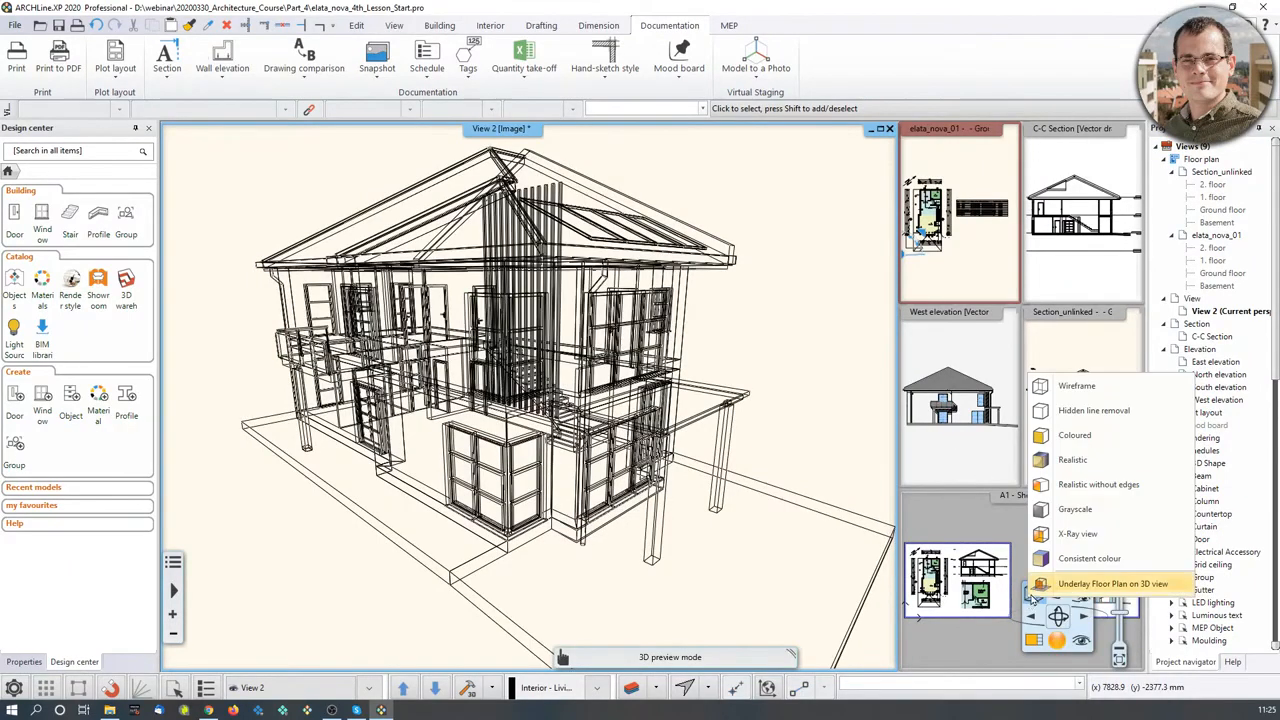
pyautogui.click(1062, 534)
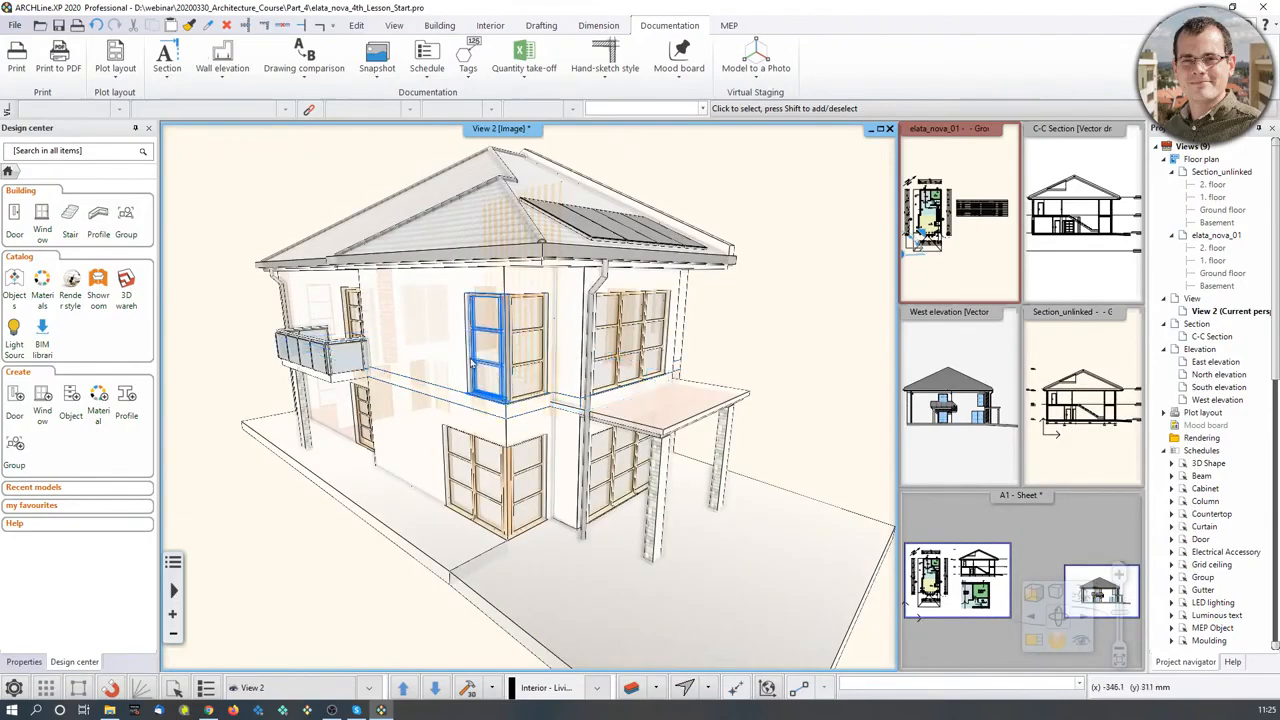
pyautogui.scroll(3, 495, 376)
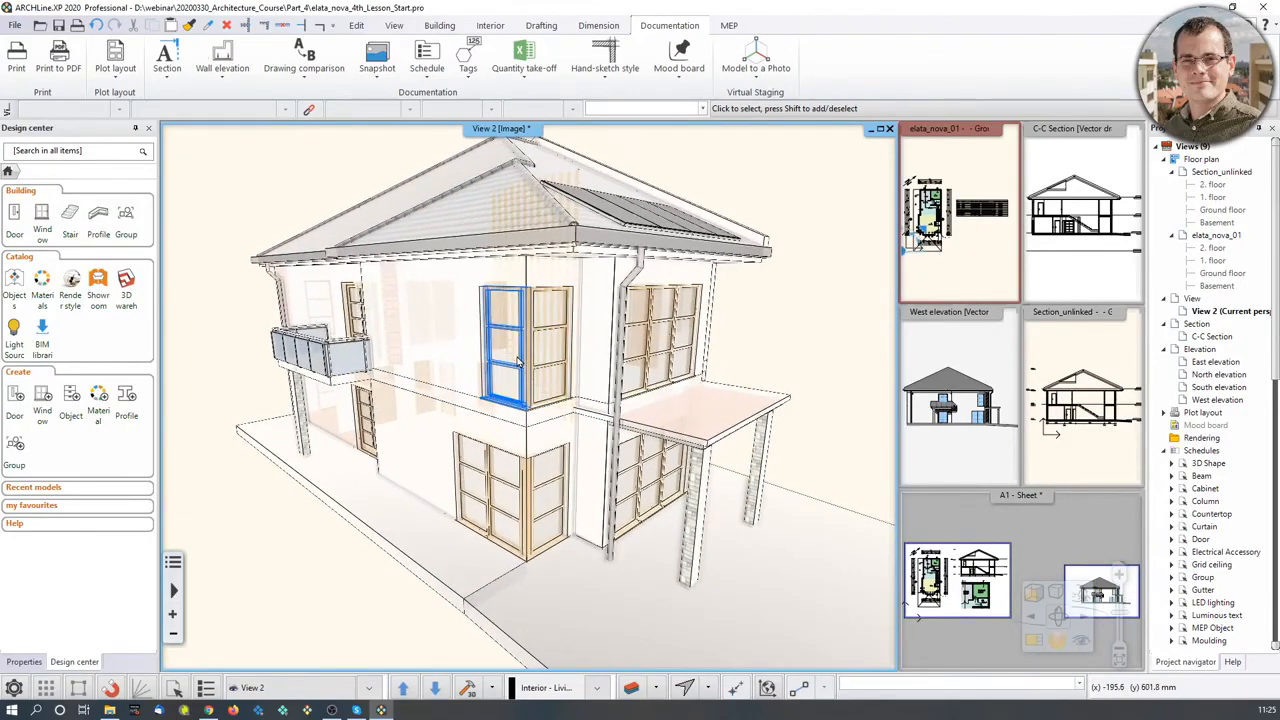
pyautogui.click(1033, 595)
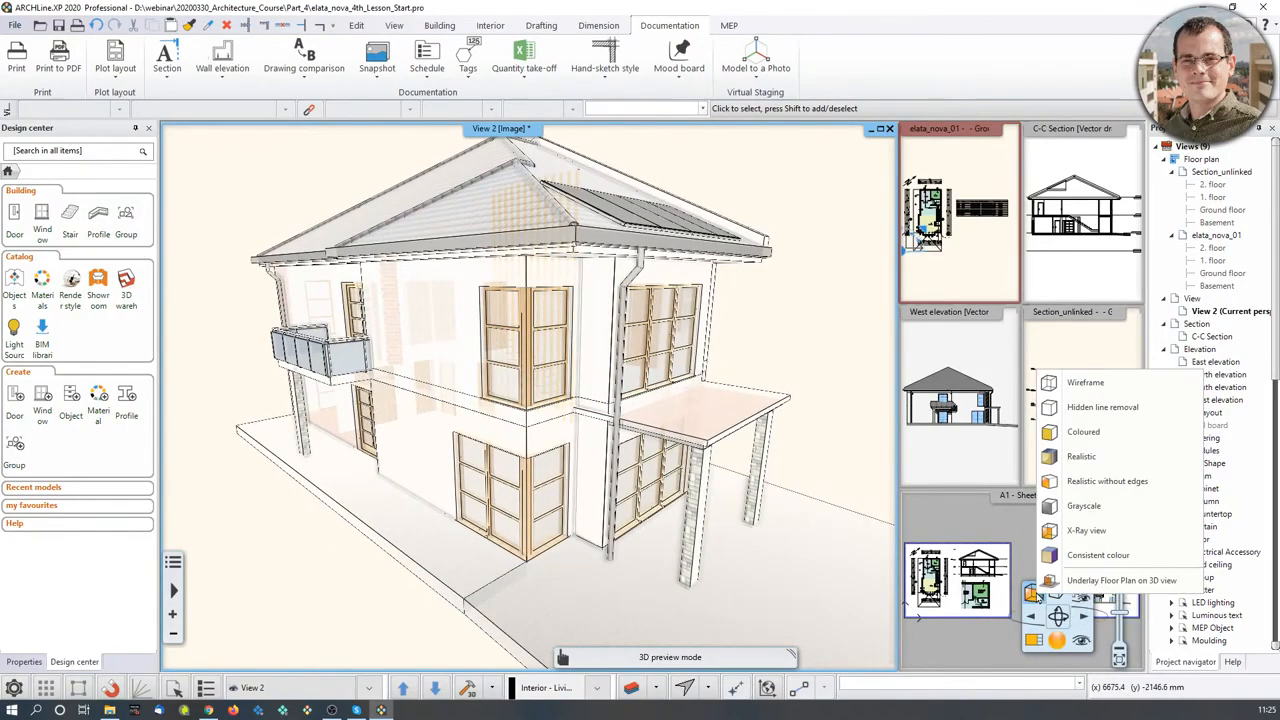
pyautogui.click(1090, 555)
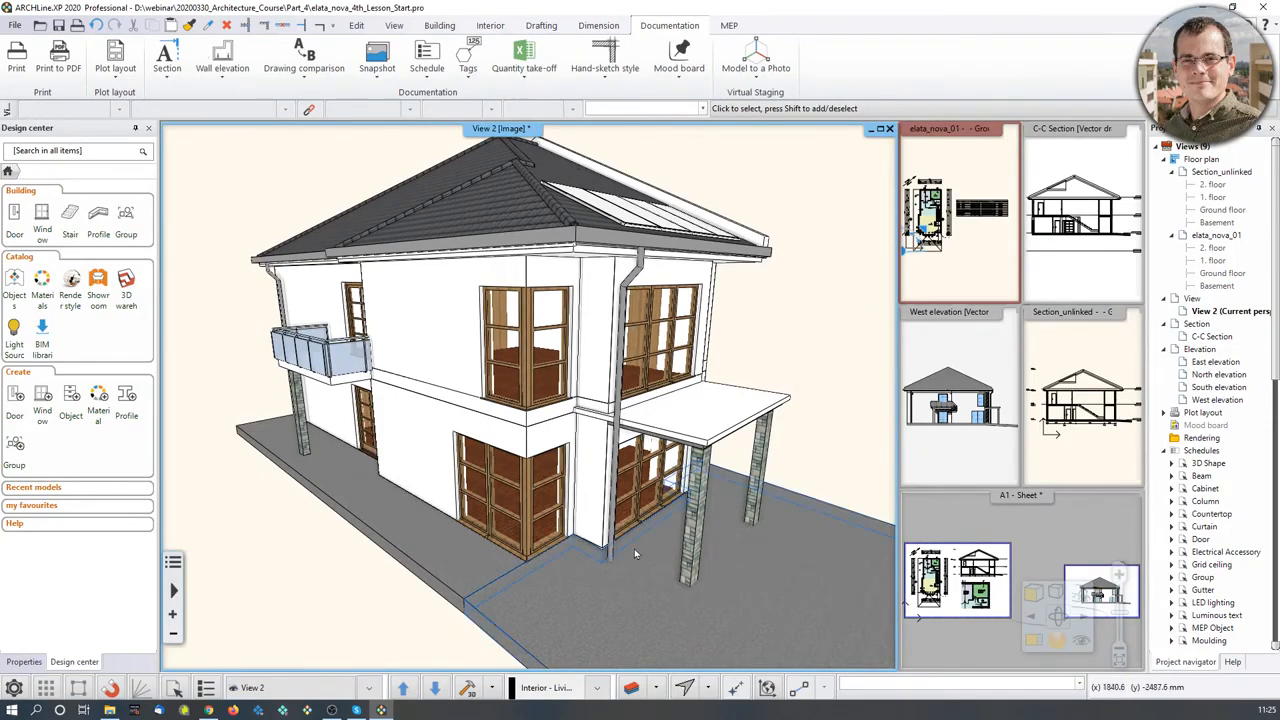
# Review the presentation, lighting, camera and visual effects settings in the Graphics options without changing them.
pyautogui.click(14, 688)
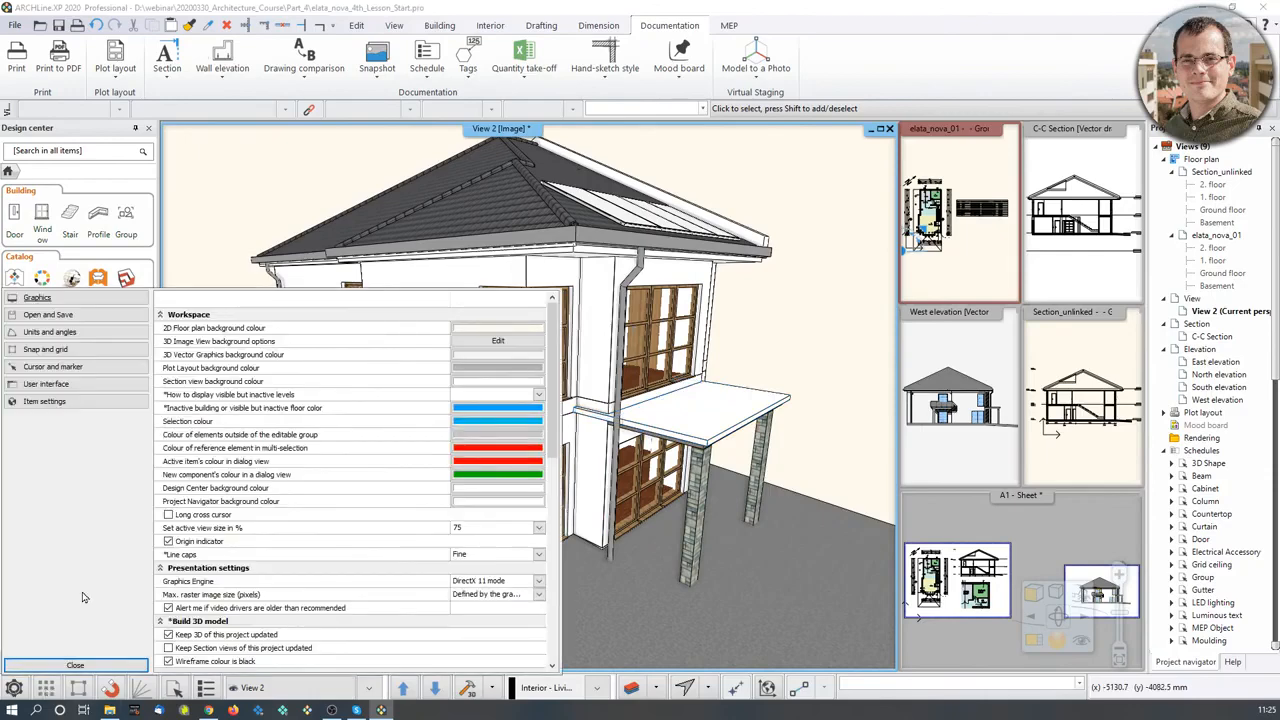
pyautogui.scroll(-3, 401, 519)
pyautogui.scroll(-7, 401, 519)
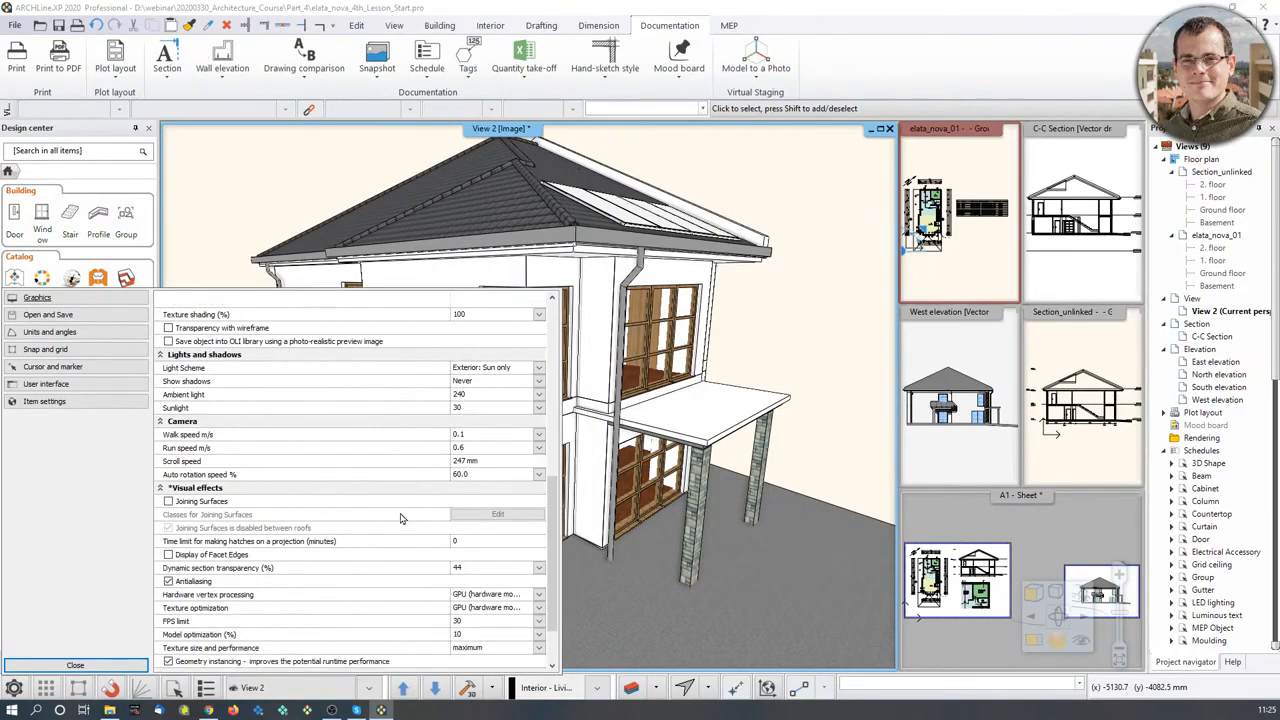
pyautogui.scroll(-1, 390, 505)
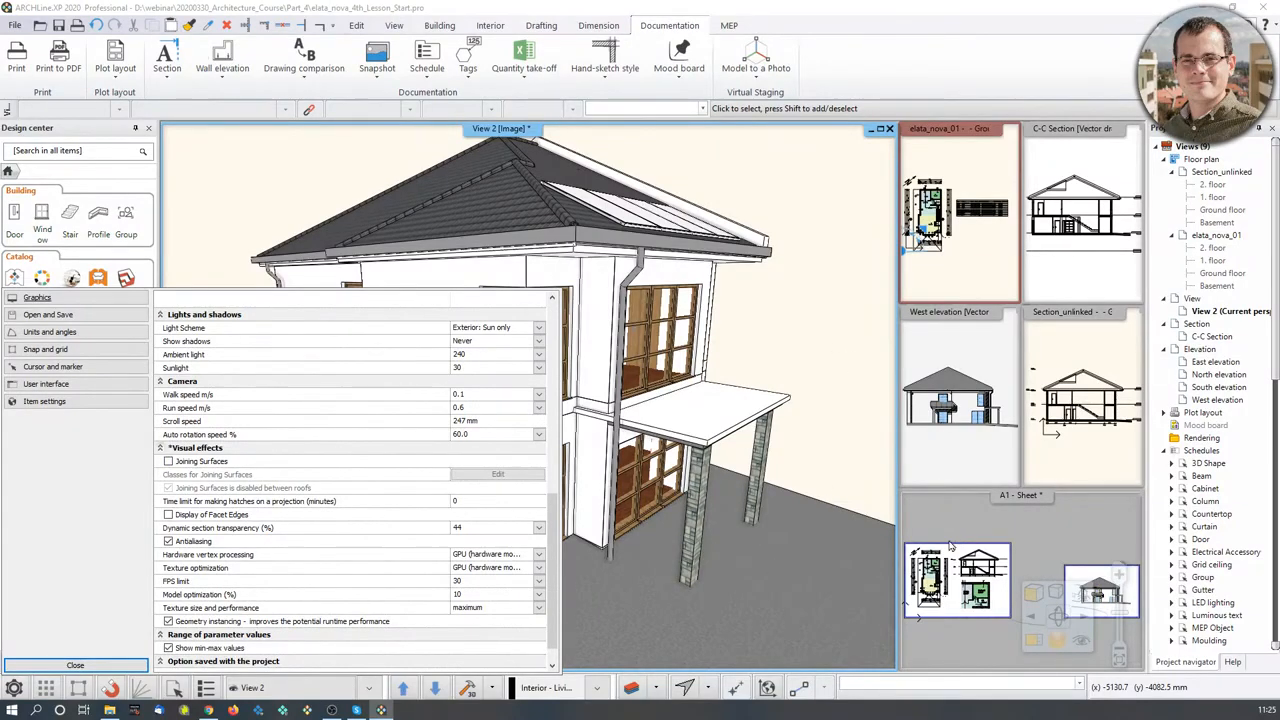
pyautogui.click(75, 665)
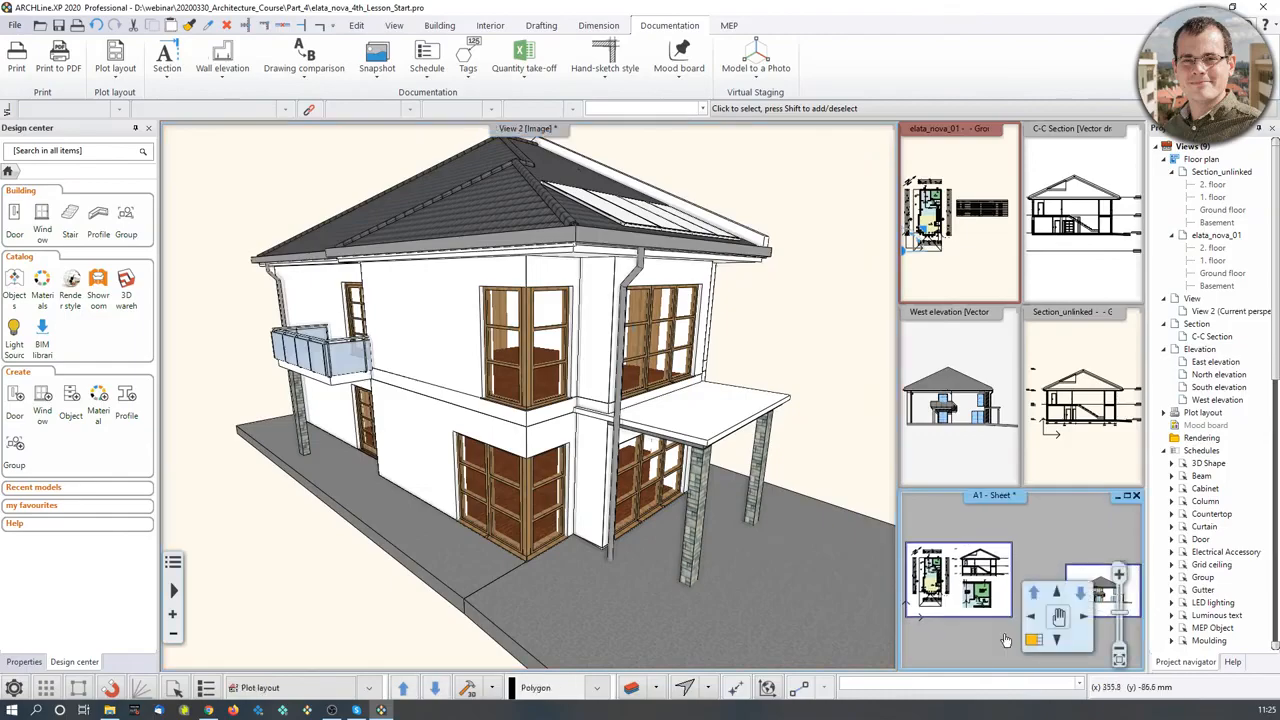
# Bring the A1 sheet plot layout into the main window and examine its first page with the plan, section and detail.
pyautogui.click(996, 645)
pyautogui.scroll(3, 335, 470)
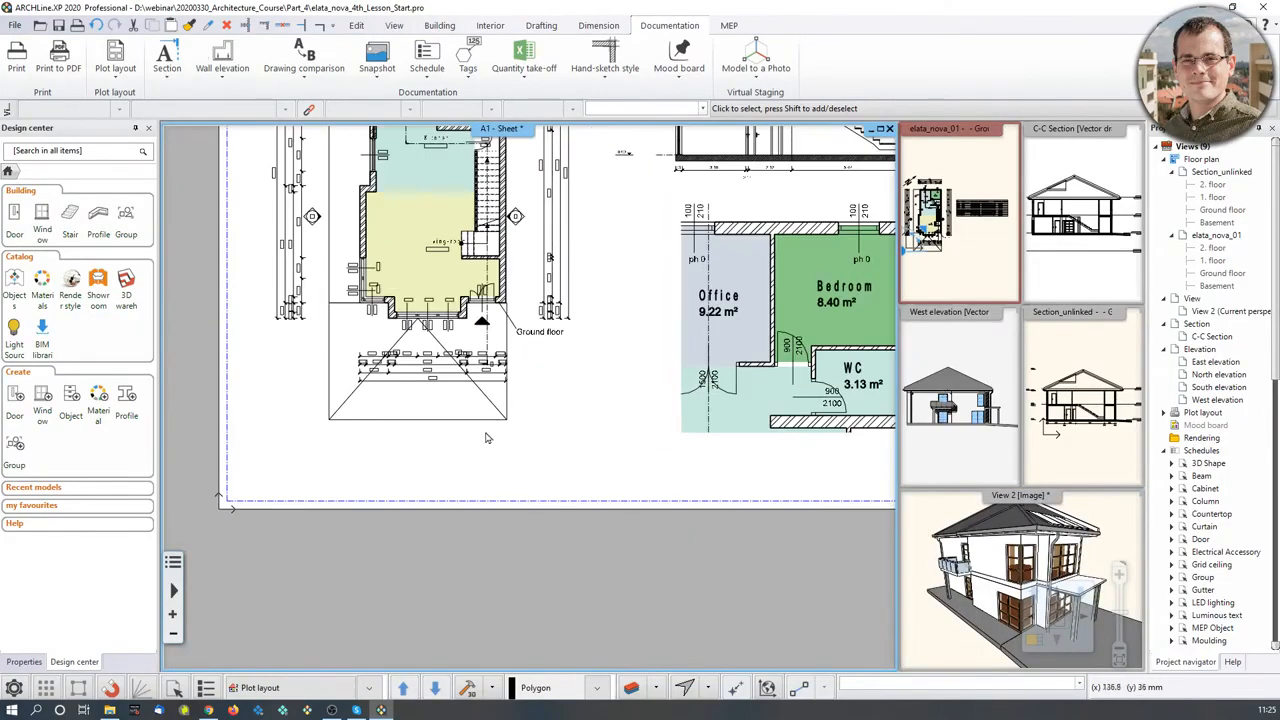
pyautogui.moveTo(491, 408); pyautogui.dragTo(412, 503, button='middle')
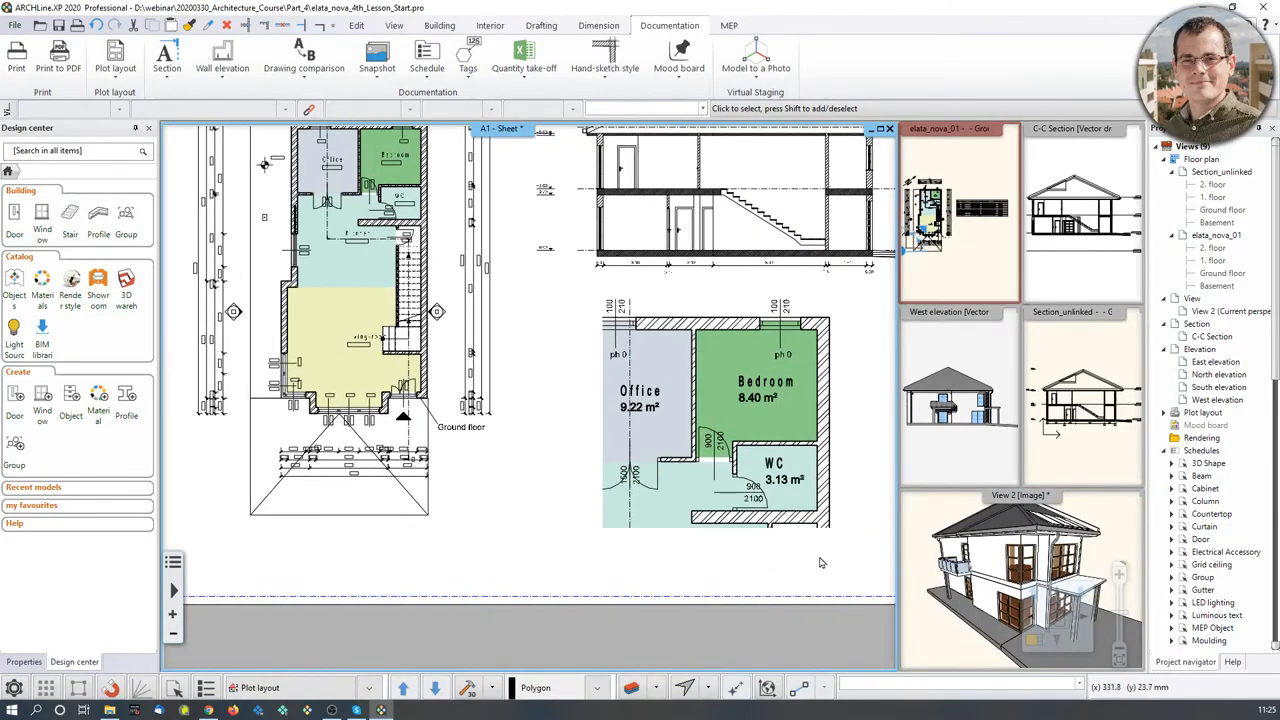
pyautogui.scroll(-3, 797, 560)
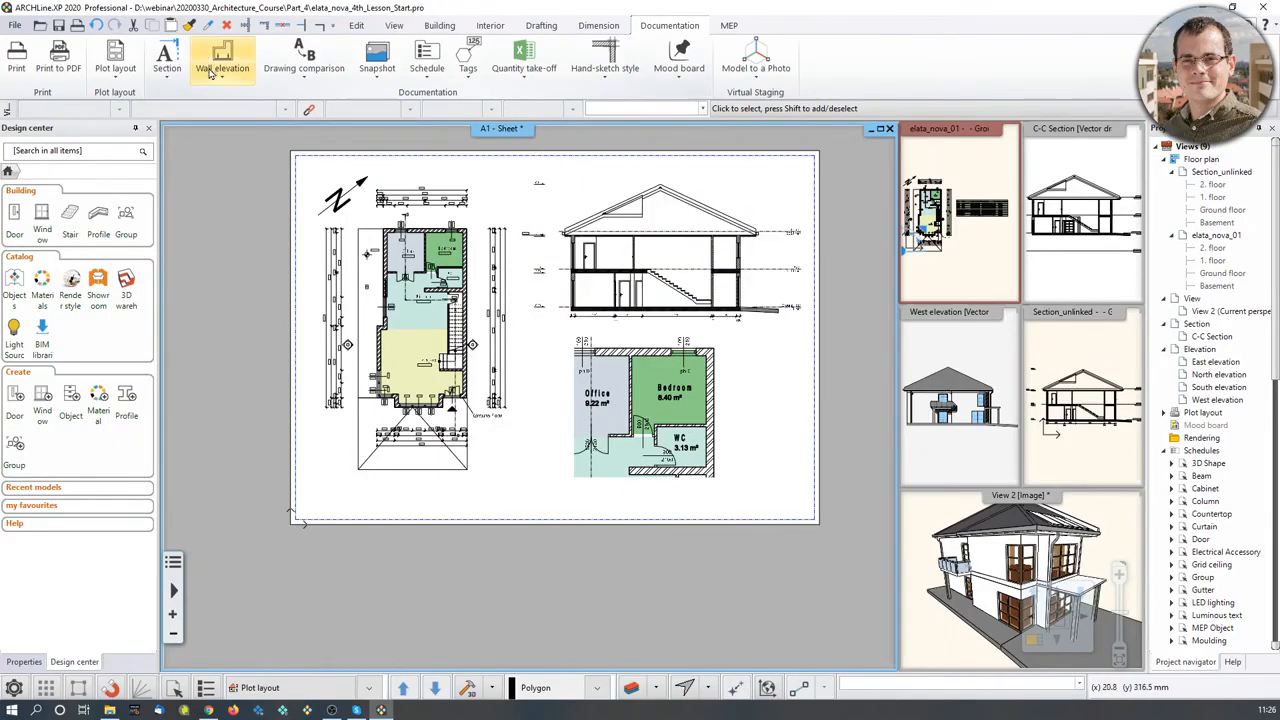
pyautogui.click(117, 70)
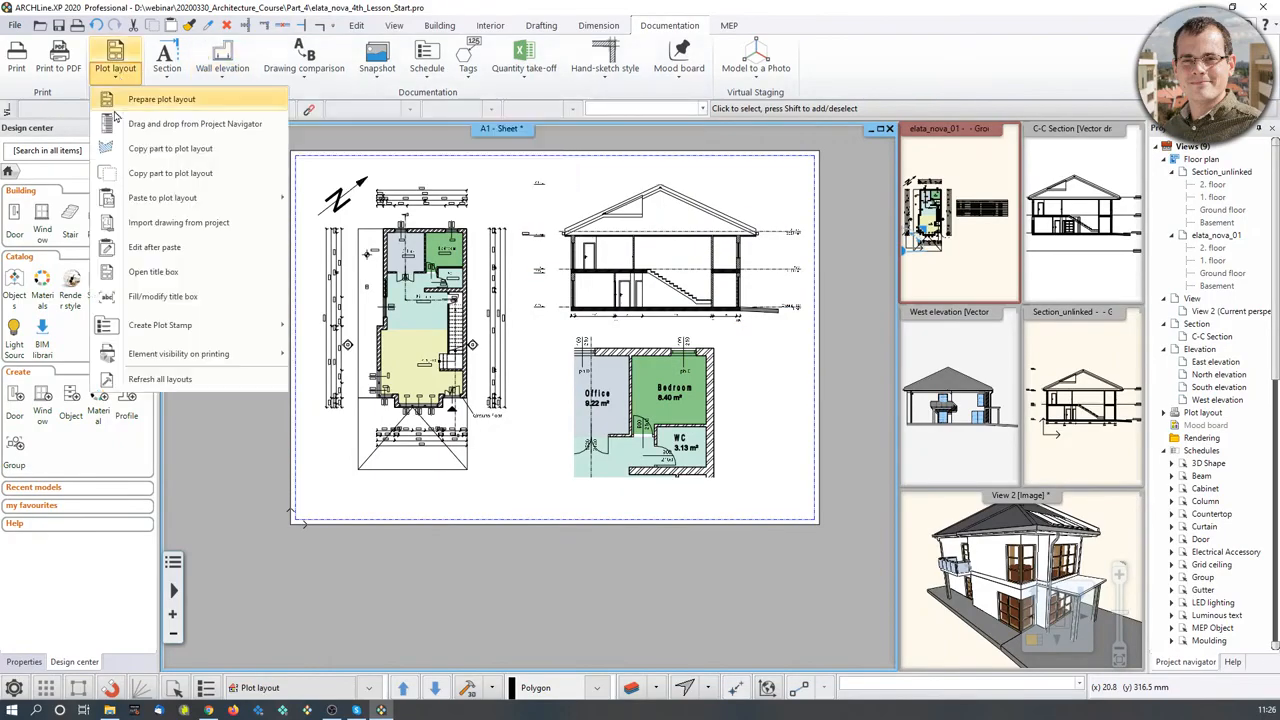
pyautogui.click(218, 420)
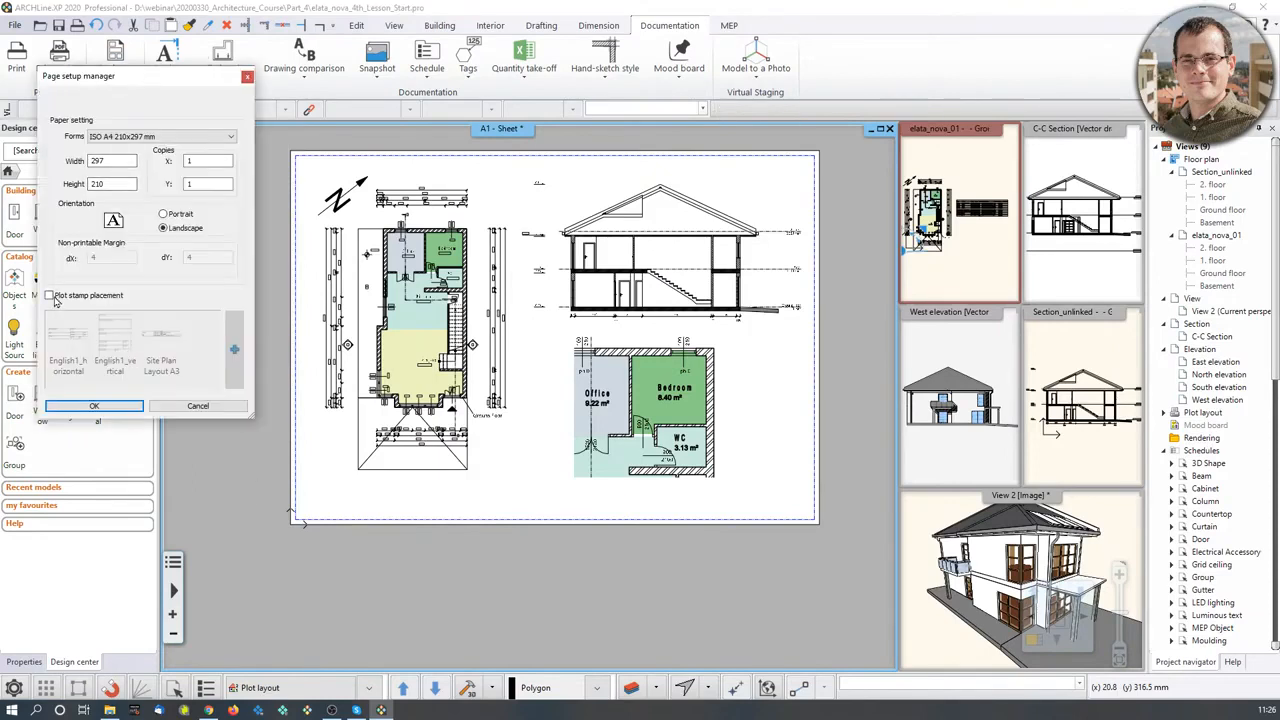
pyautogui.click(52, 296)
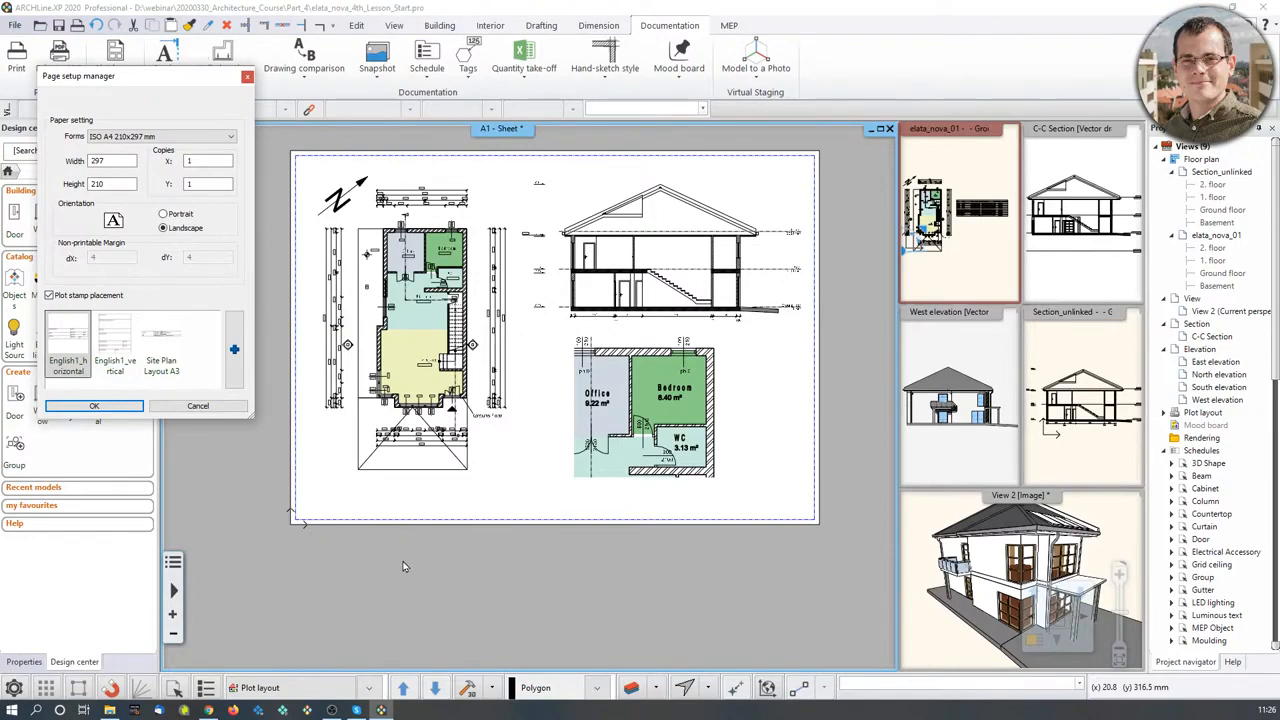
pyautogui.click(247, 77)
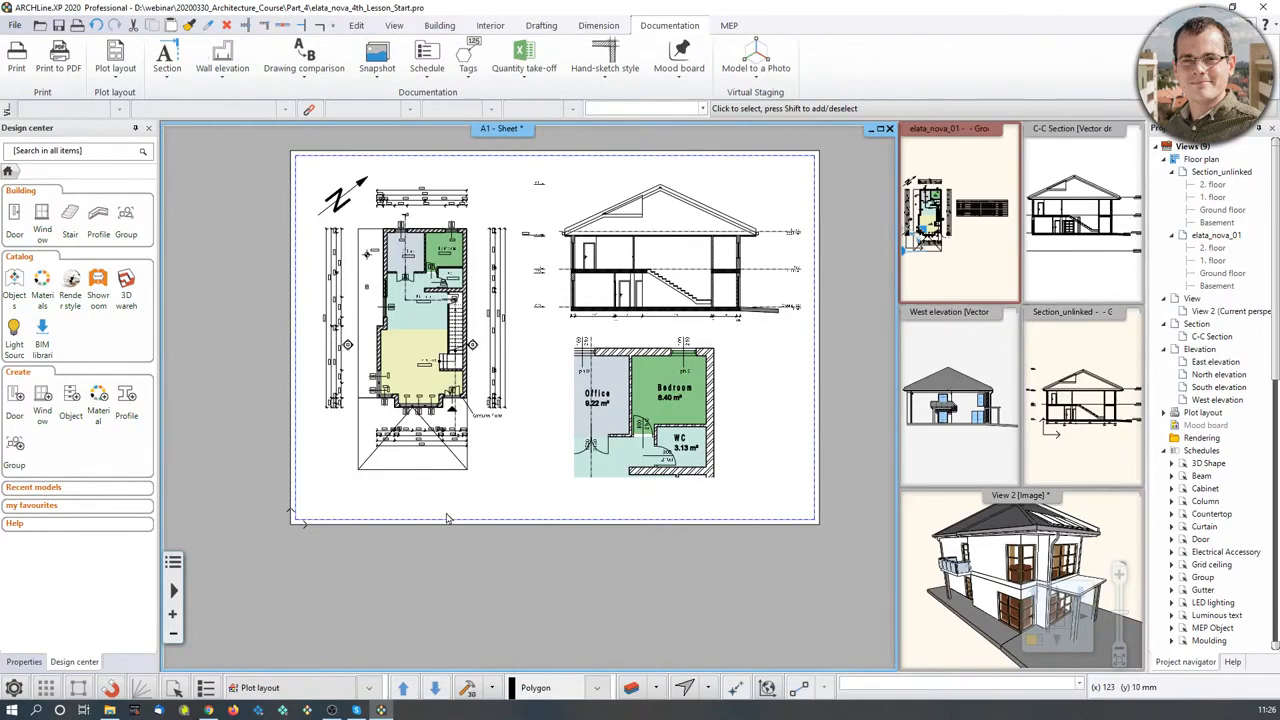
# Bring the ground floor plan into the main window and place the text "This is our first layout" below the terrace outline.
pyautogui.scroll(3, 432, 508)
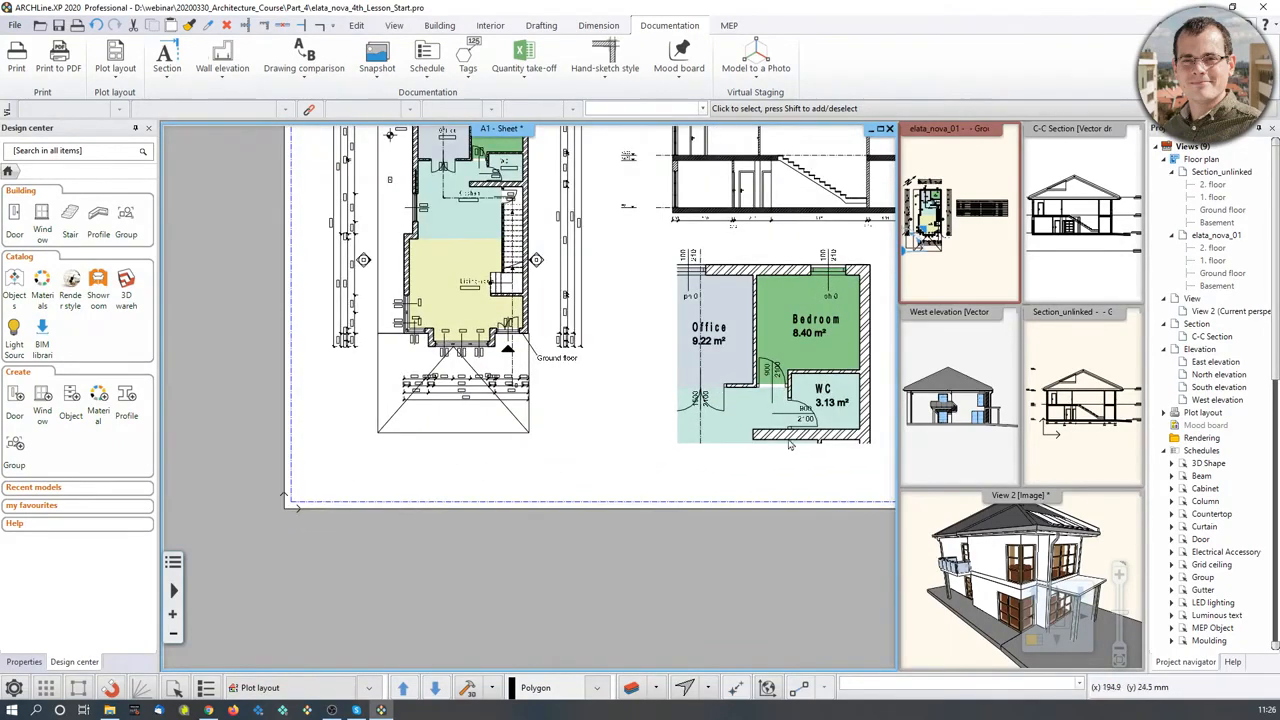
pyautogui.click(970, 280)
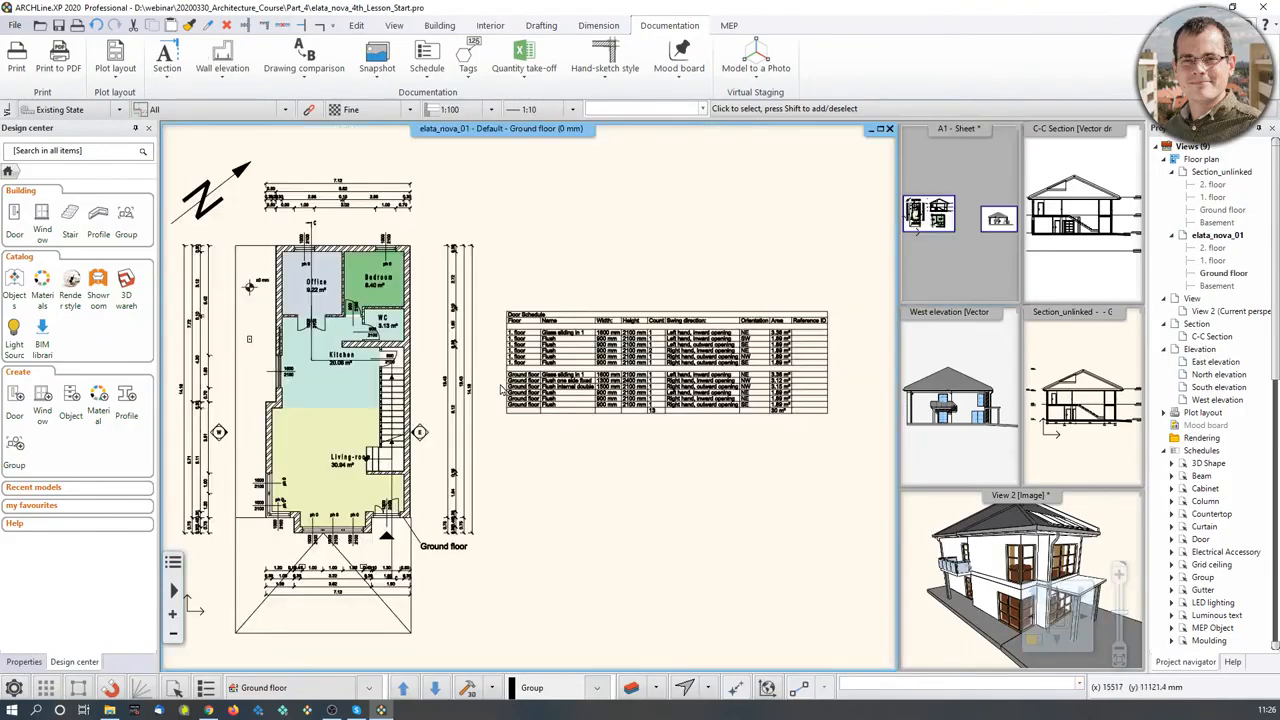
pyautogui.scroll(3, 540, 549)
pyautogui.moveTo(421, 617); pyautogui.dragTo(567, 484, button='middle')
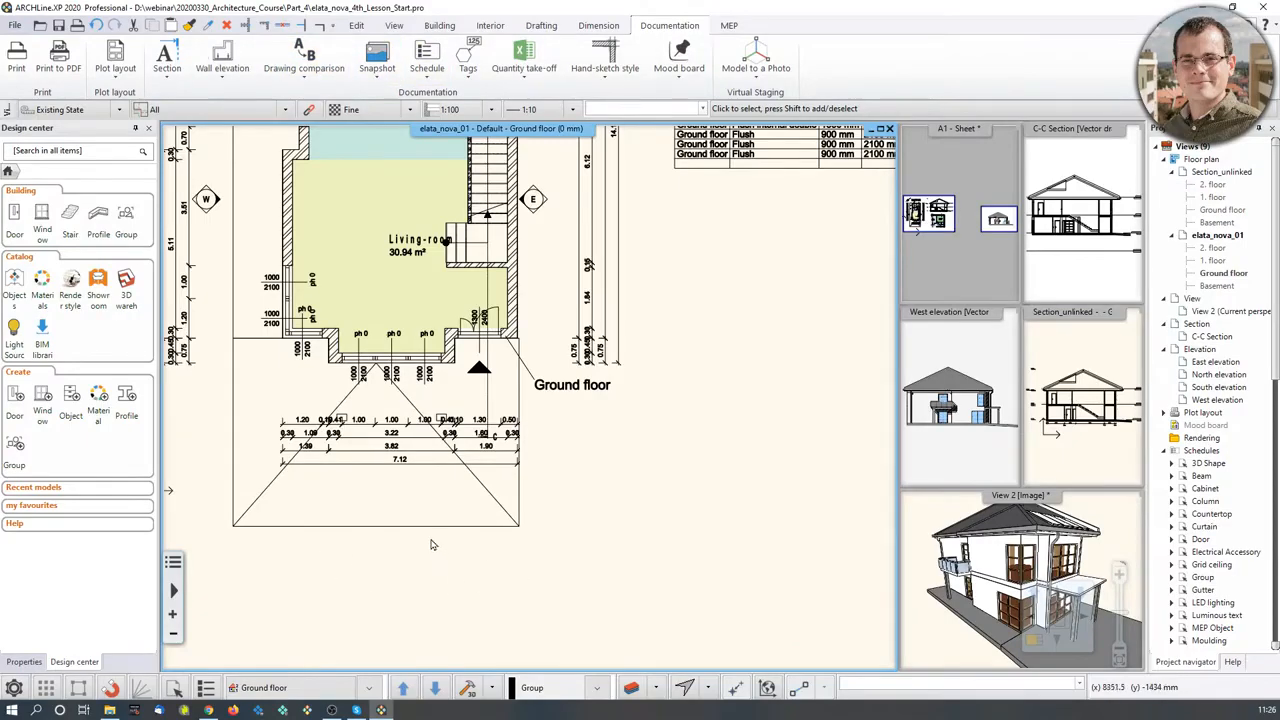
pyautogui.moveTo(442, 504); pyautogui.dragTo(448, 514, button='middle')
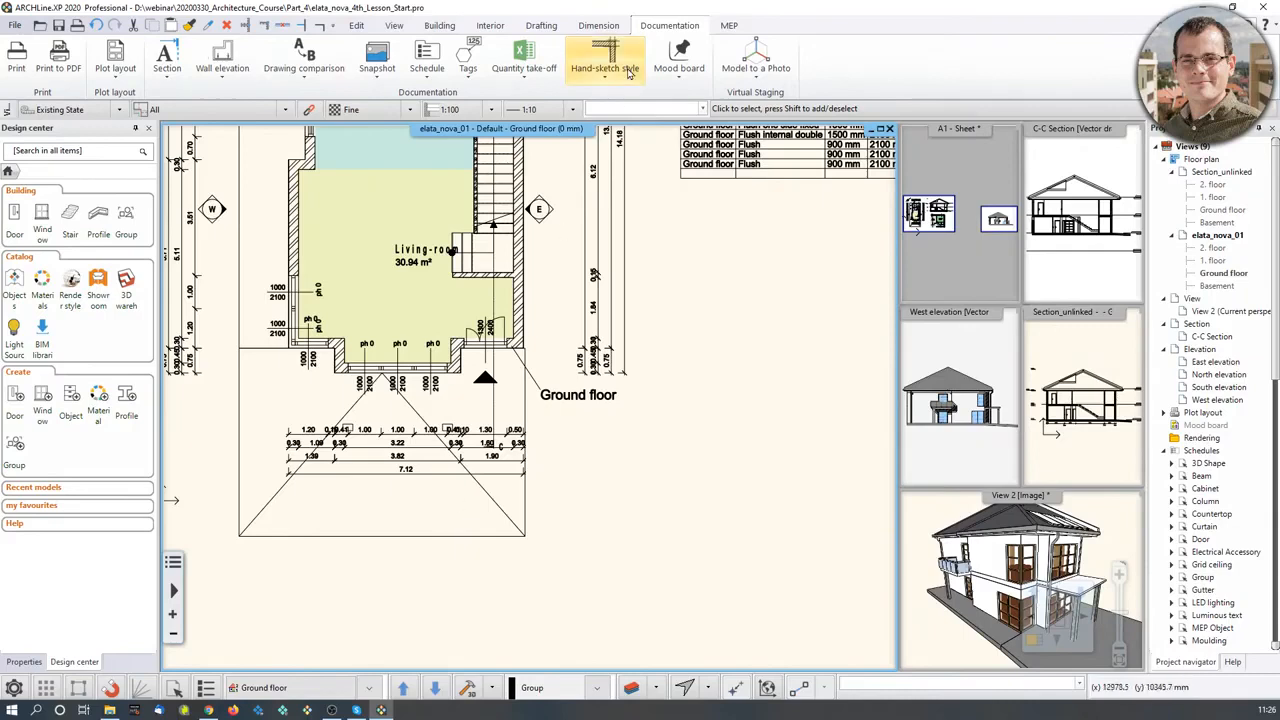
pyautogui.click(541, 25)
pyautogui.click(383, 56)
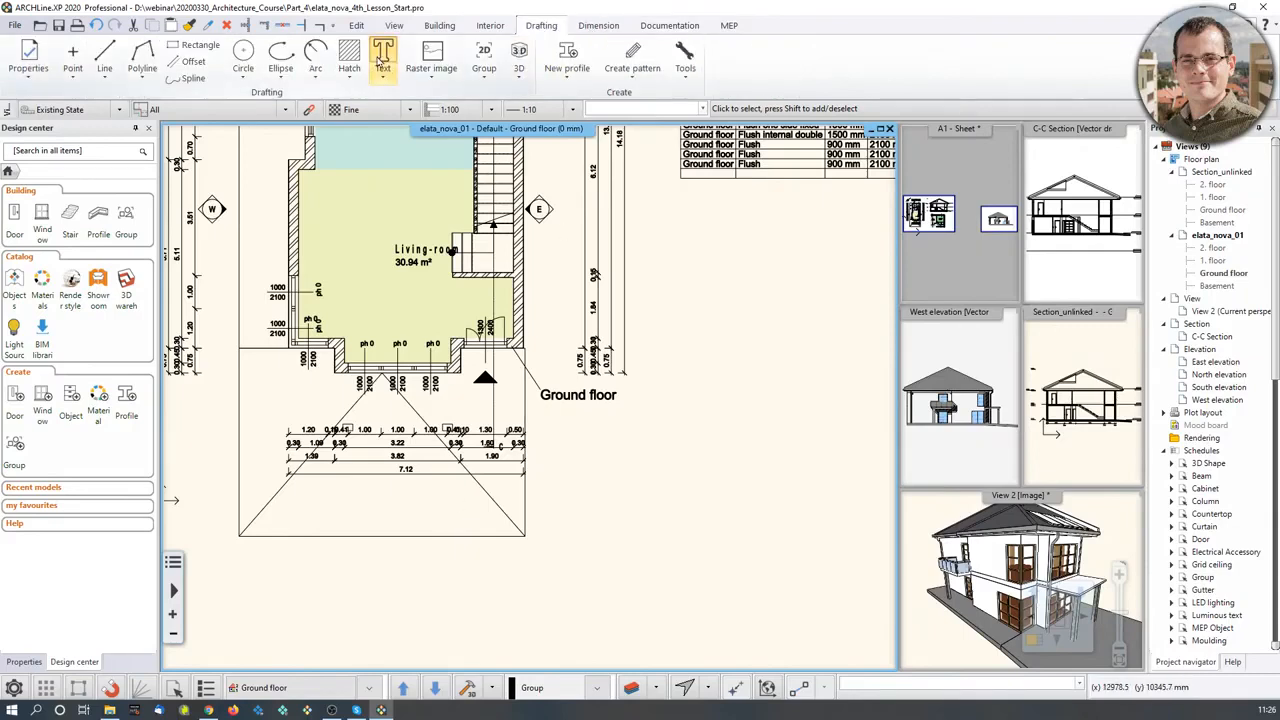
pyautogui.moveTo(540, 279); pyautogui.dragTo(618, 341)
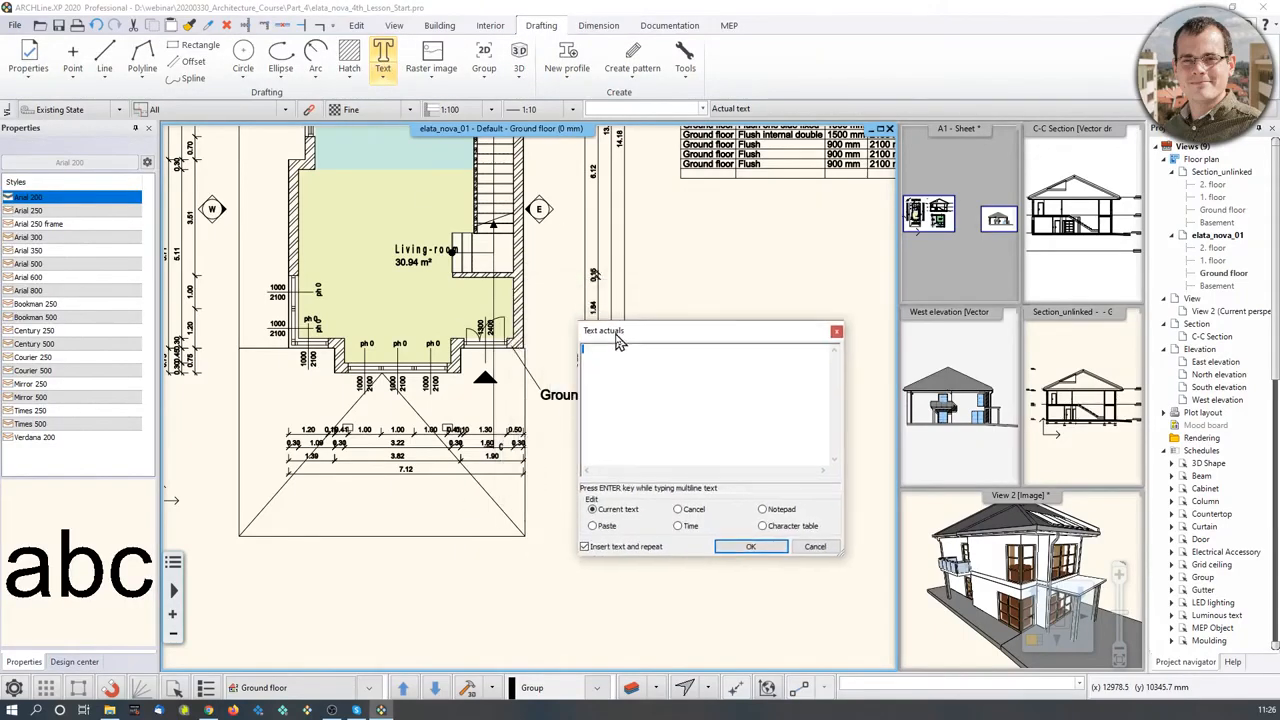
pyautogui.write('This is our first layout')
pyautogui.click(750, 546)
pyautogui.click(404, 570)
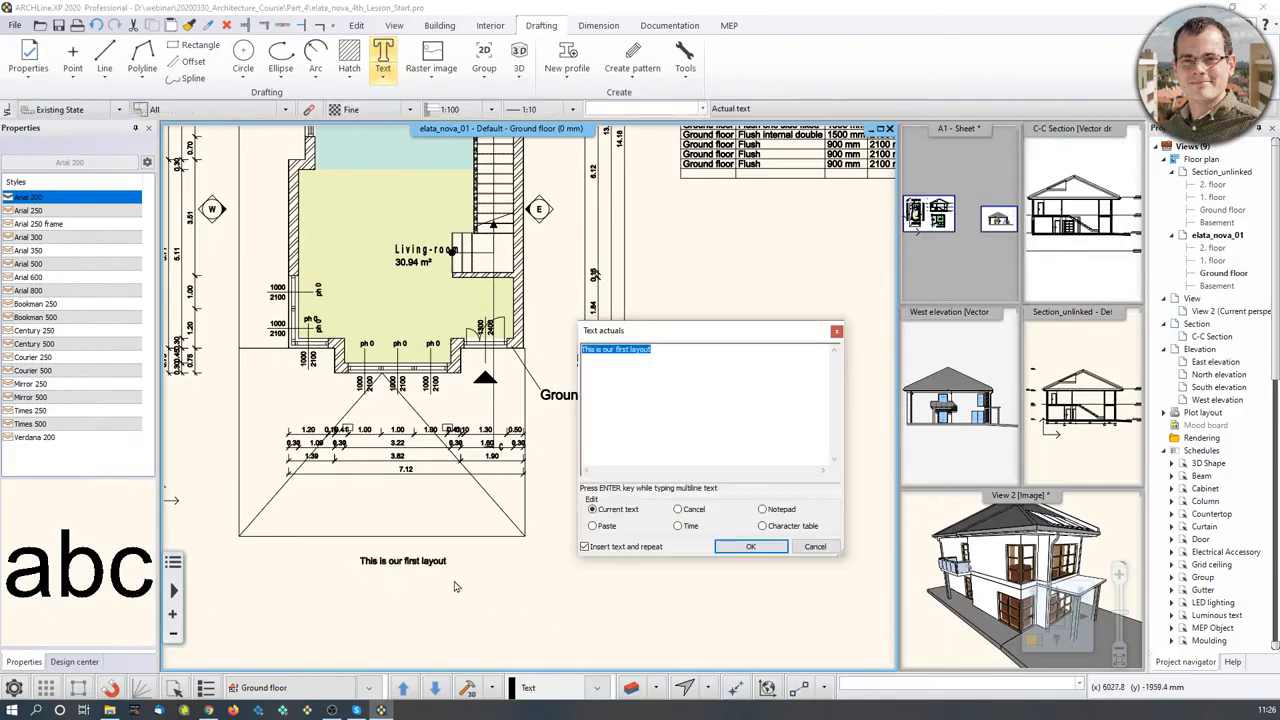
pyautogui.click(810, 547)
# Set the font size of the "This is our first layout" text to 500 mm.
pyautogui.scroll(3, 517, 594)
pyautogui.click(578, 350)
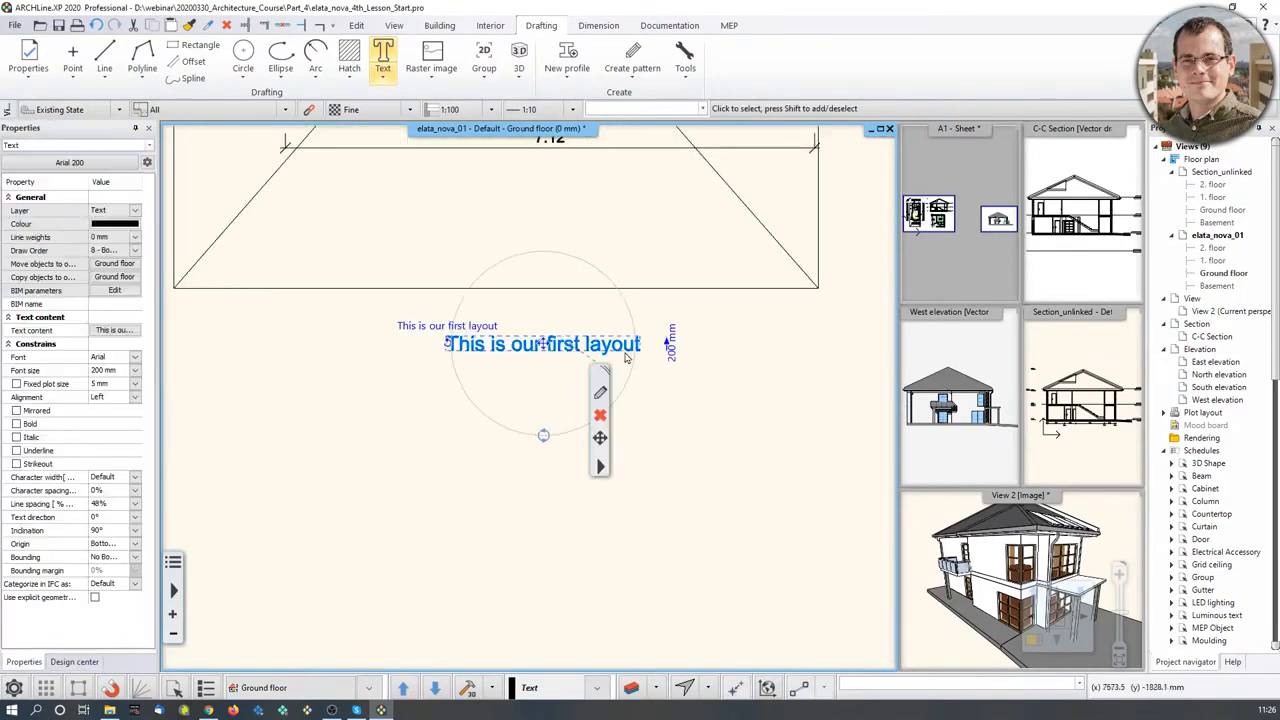
pyautogui.click(671, 343)
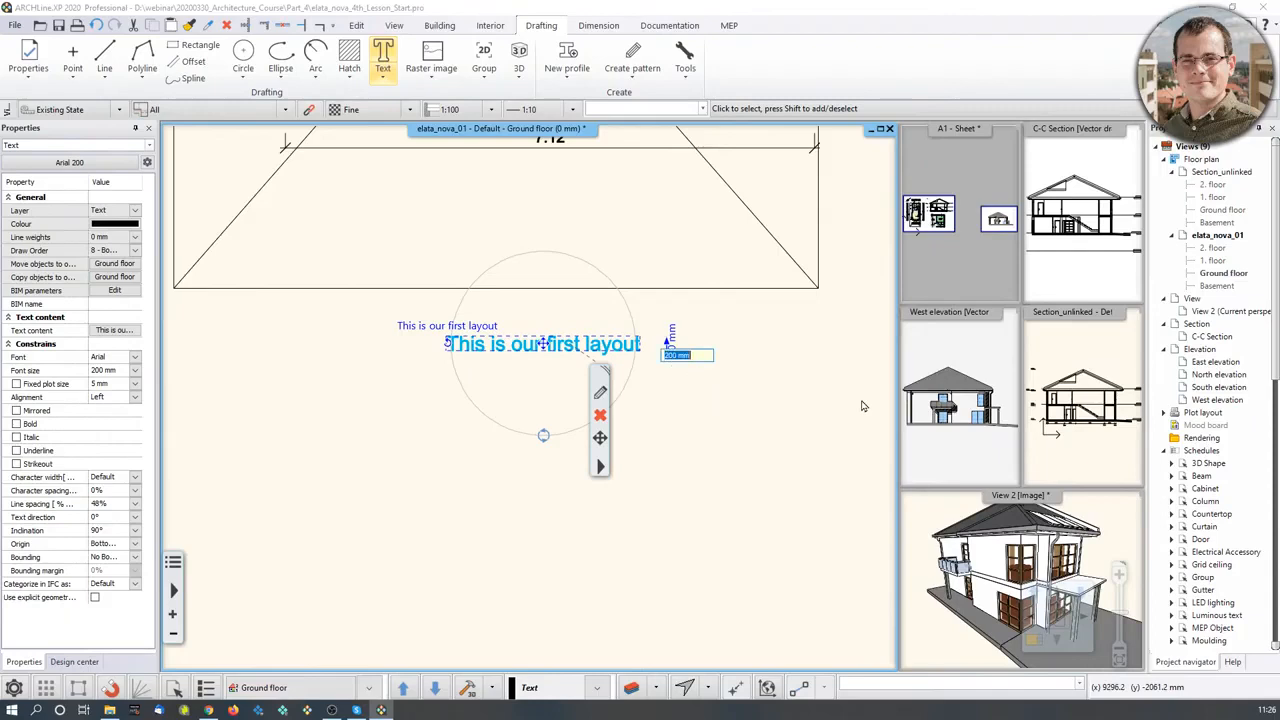
pyautogui.write('5')
pyautogui.press('Return')
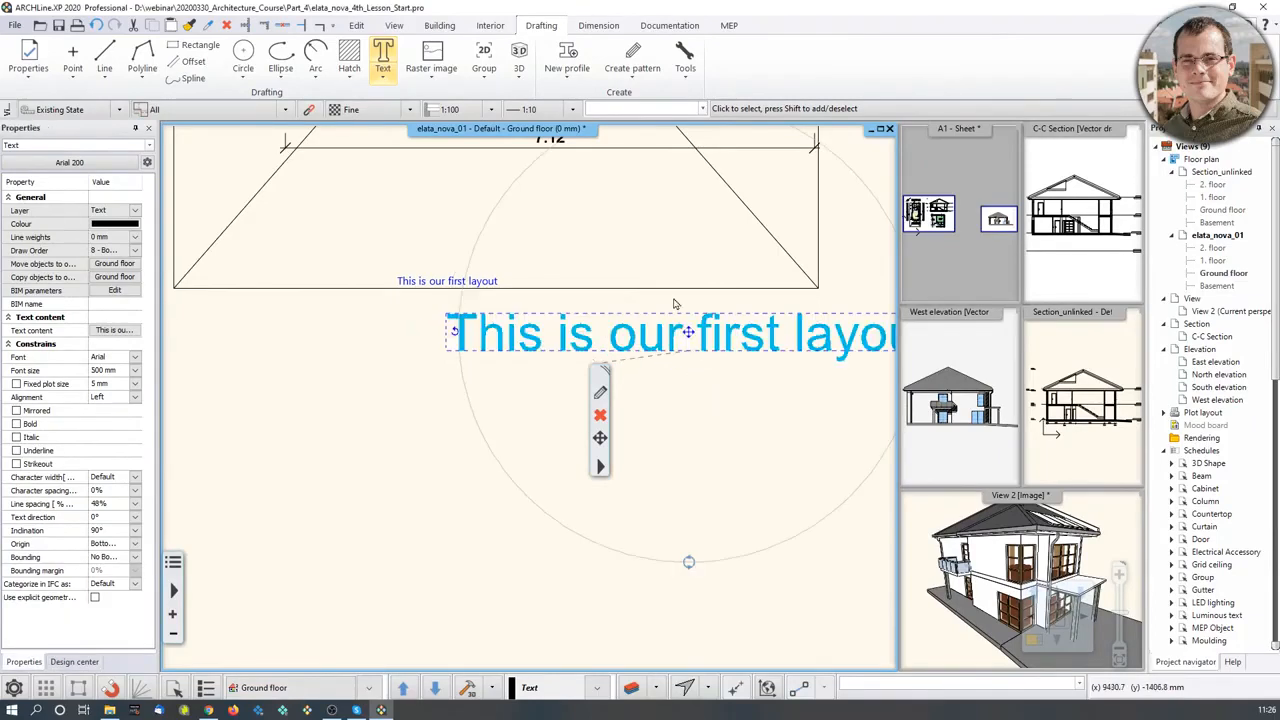
# Move the "This is our first layout" text horizontally left by about 2 m so it sits centred under the terrace outline.
pyautogui.scroll(-3, 628, 358)
pyautogui.click(628, 359)
pyautogui.click(662, 367)
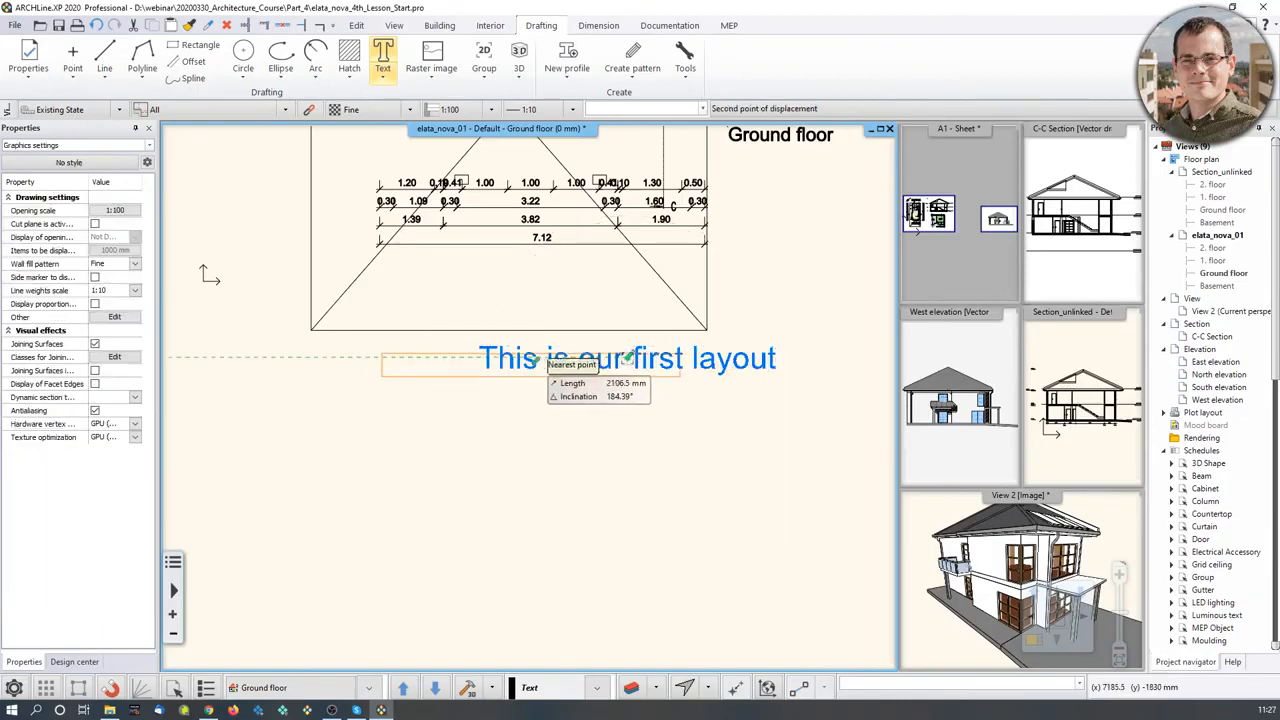
pyautogui.click(526, 358)
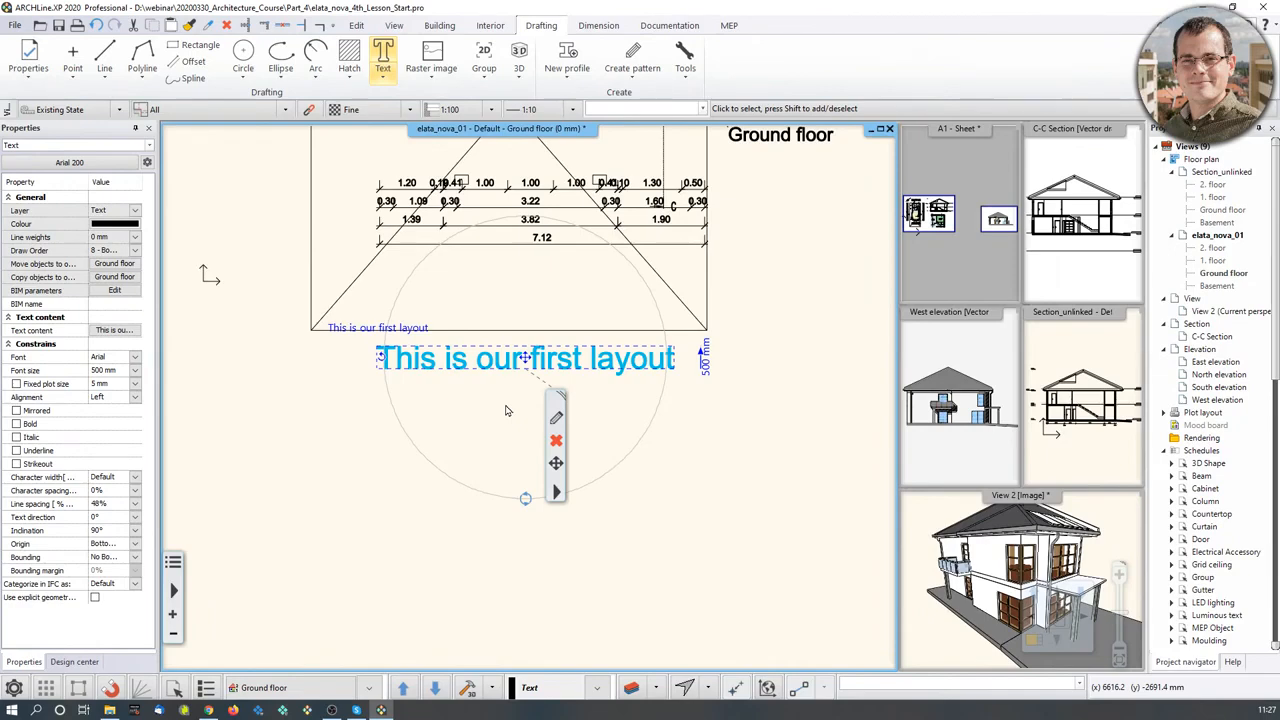
pyautogui.scroll(-3, 506, 530)
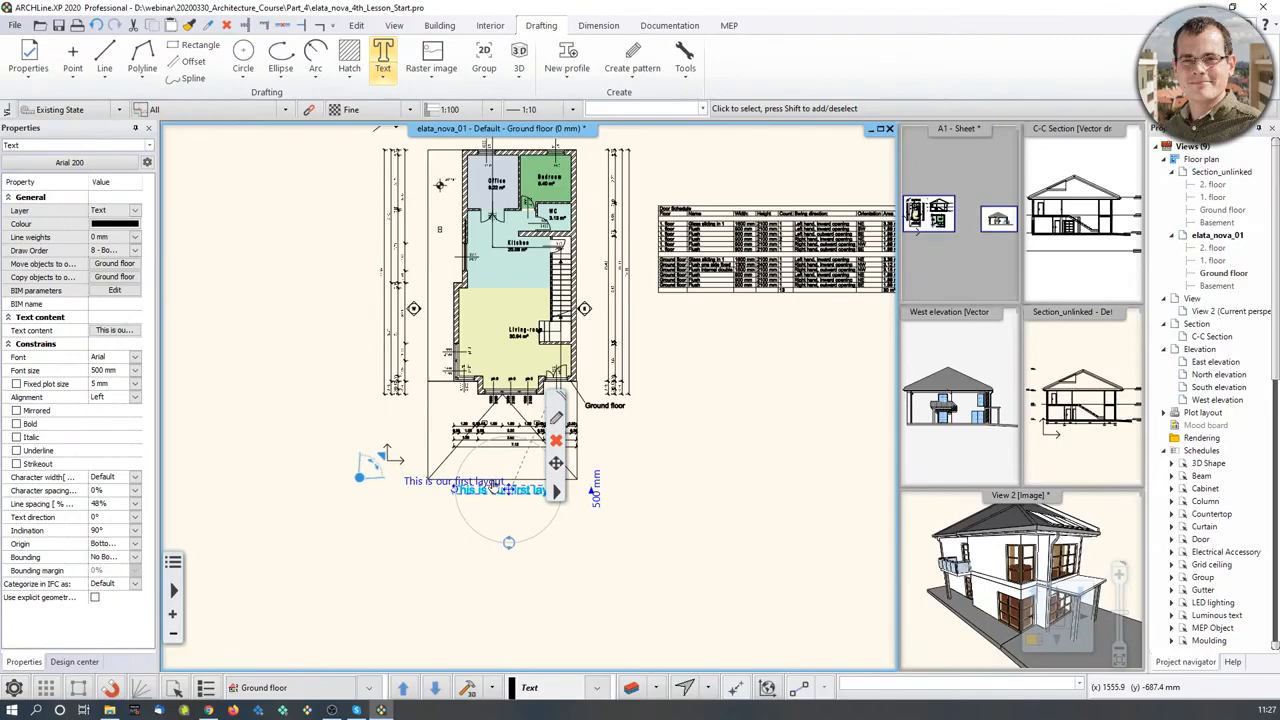
pyautogui.scroll(2, 449, 572)
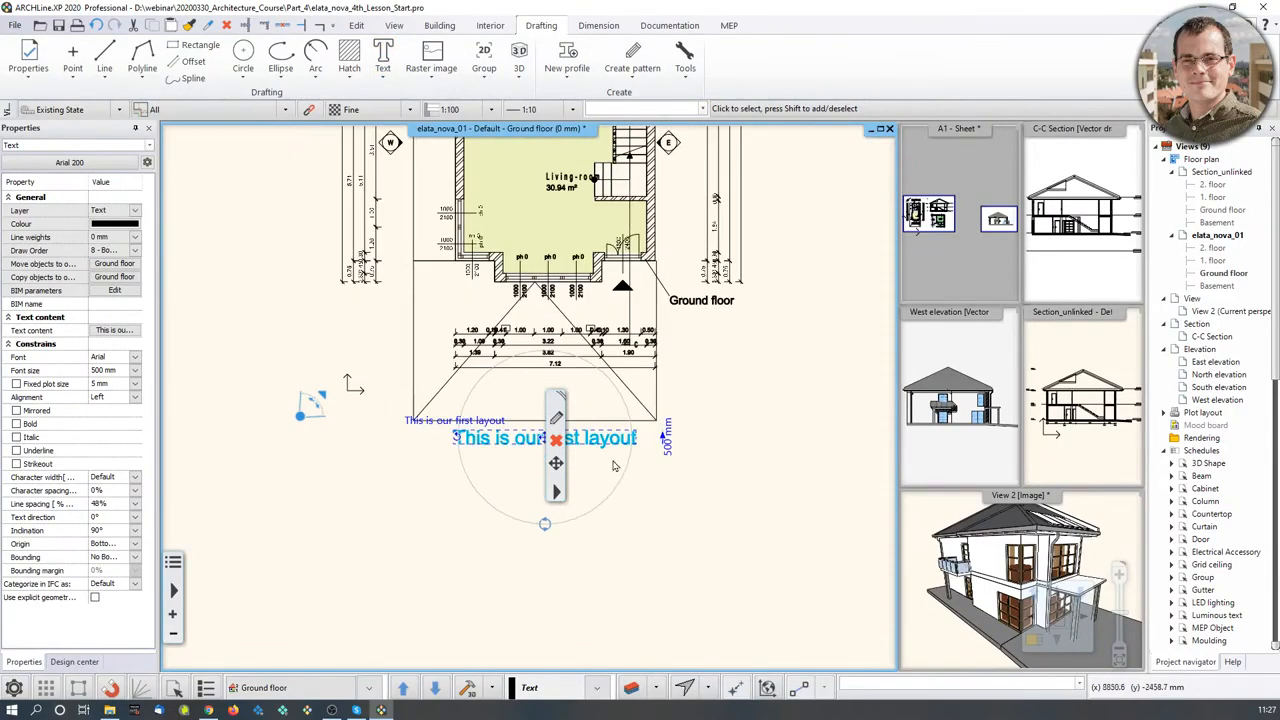
# Deselect the title text and bring the A1 sheet plot layout into the main window with its first page in view.
pyautogui.click(754, 481)
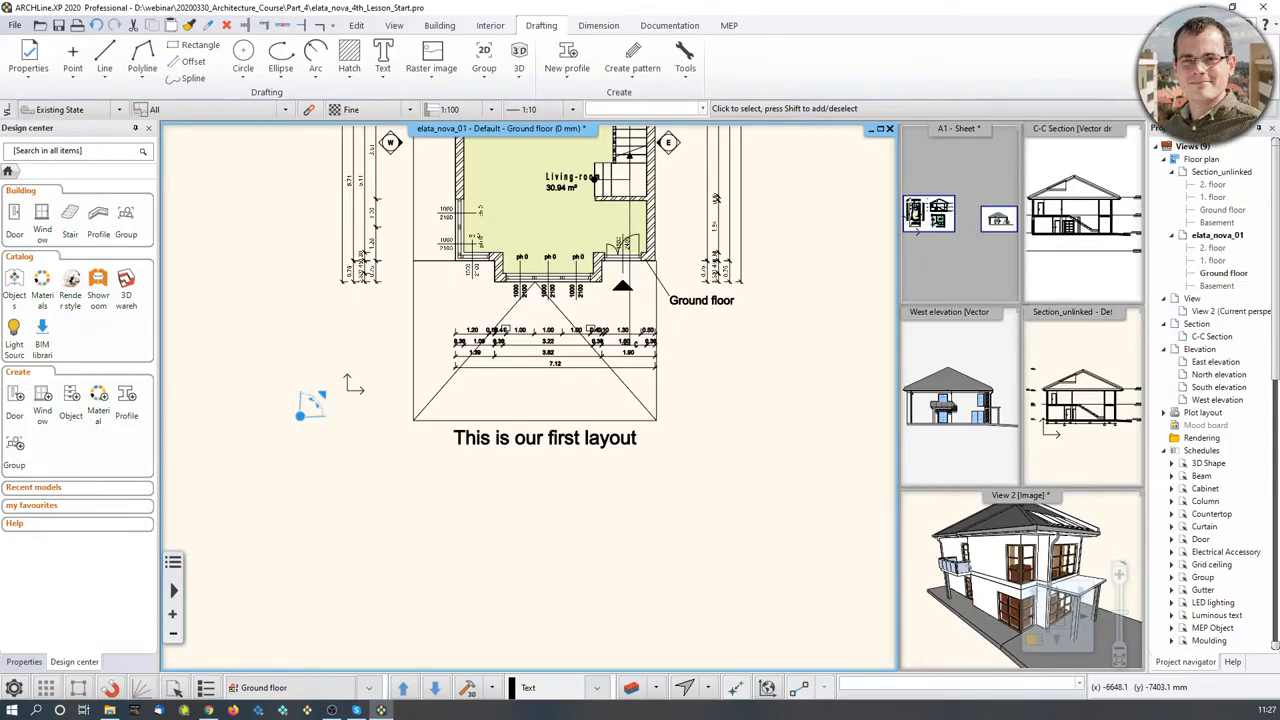
pyautogui.click(965, 272)
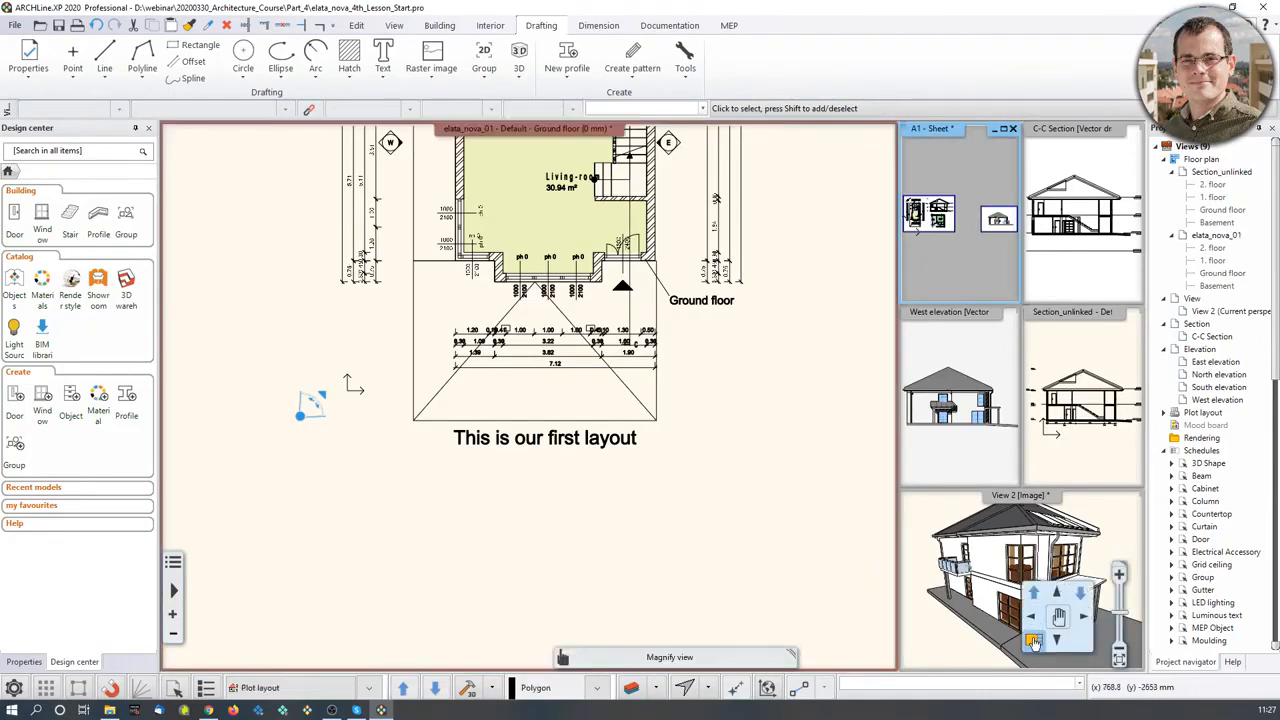
pyautogui.click(1034, 642)
pyautogui.moveTo(486, 410); pyautogui.dragTo(770, 410, button='middle')
pyautogui.scroll(2, 560, 392)
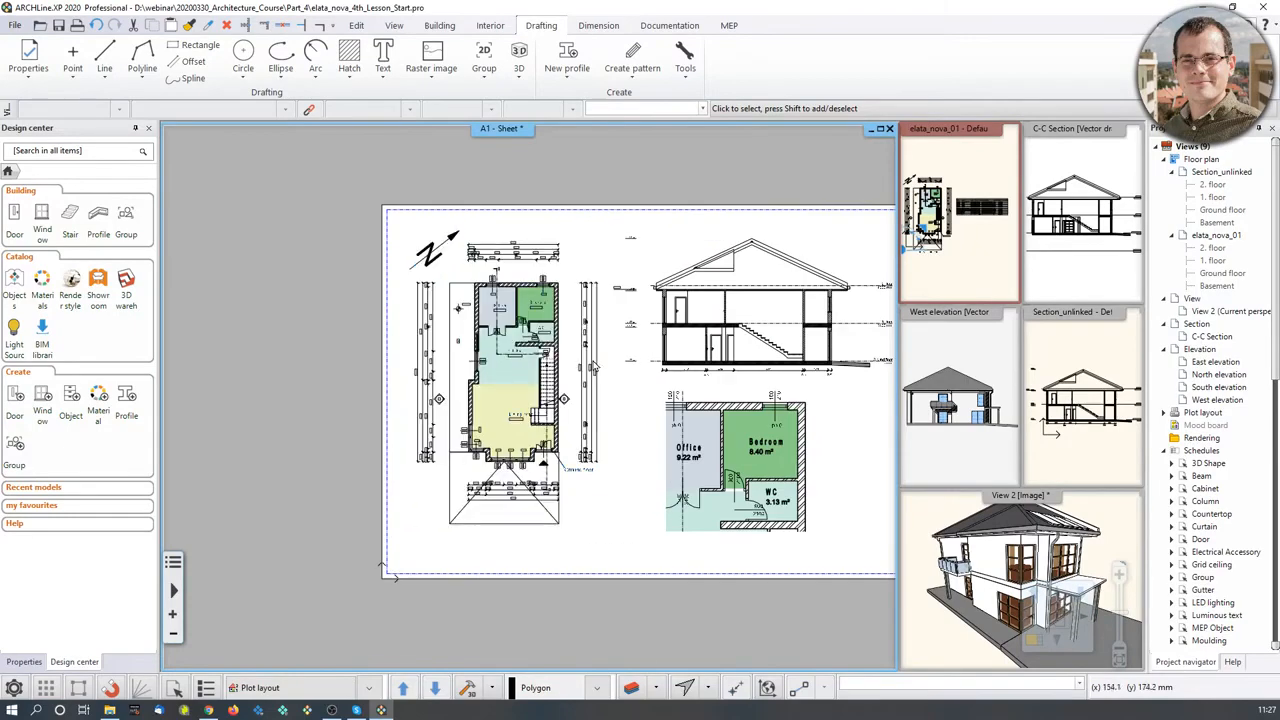
# Delete the ground floor plan, the section and the floor plan detail from the first page of the A1 sheet.
pyautogui.click(533, 406)
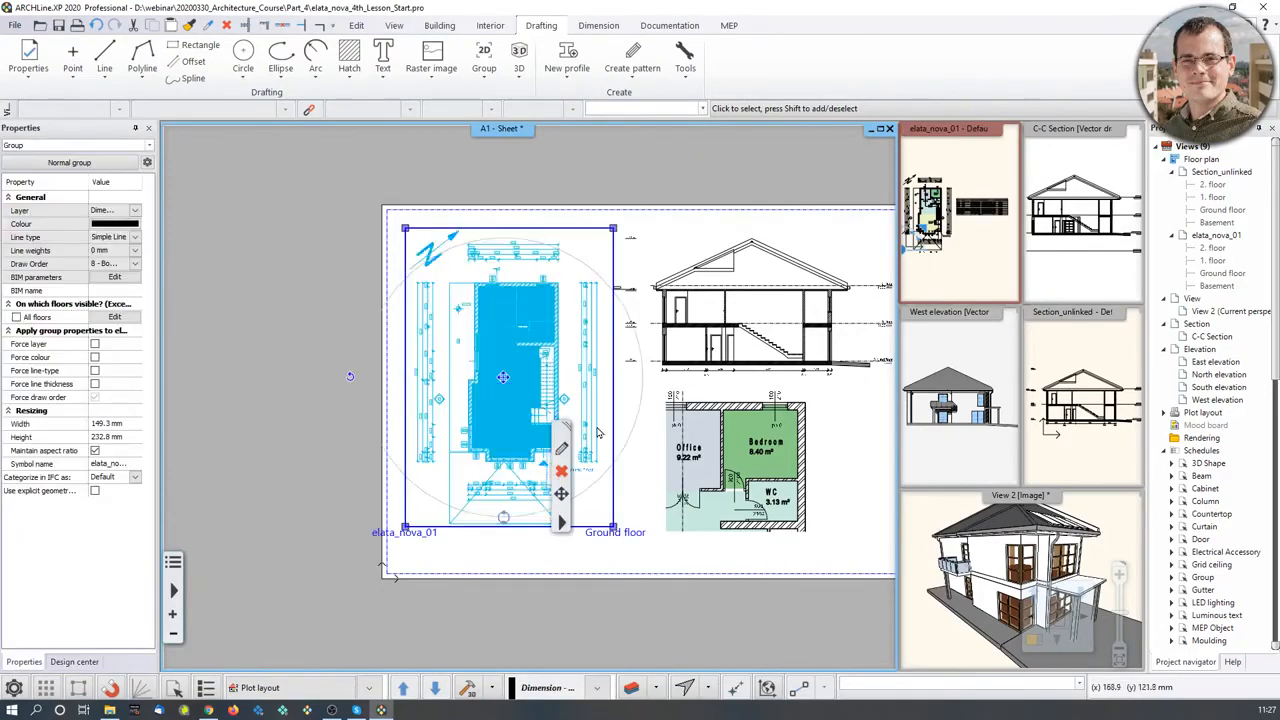
pyautogui.press('Delete')
pyautogui.click(775, 348)
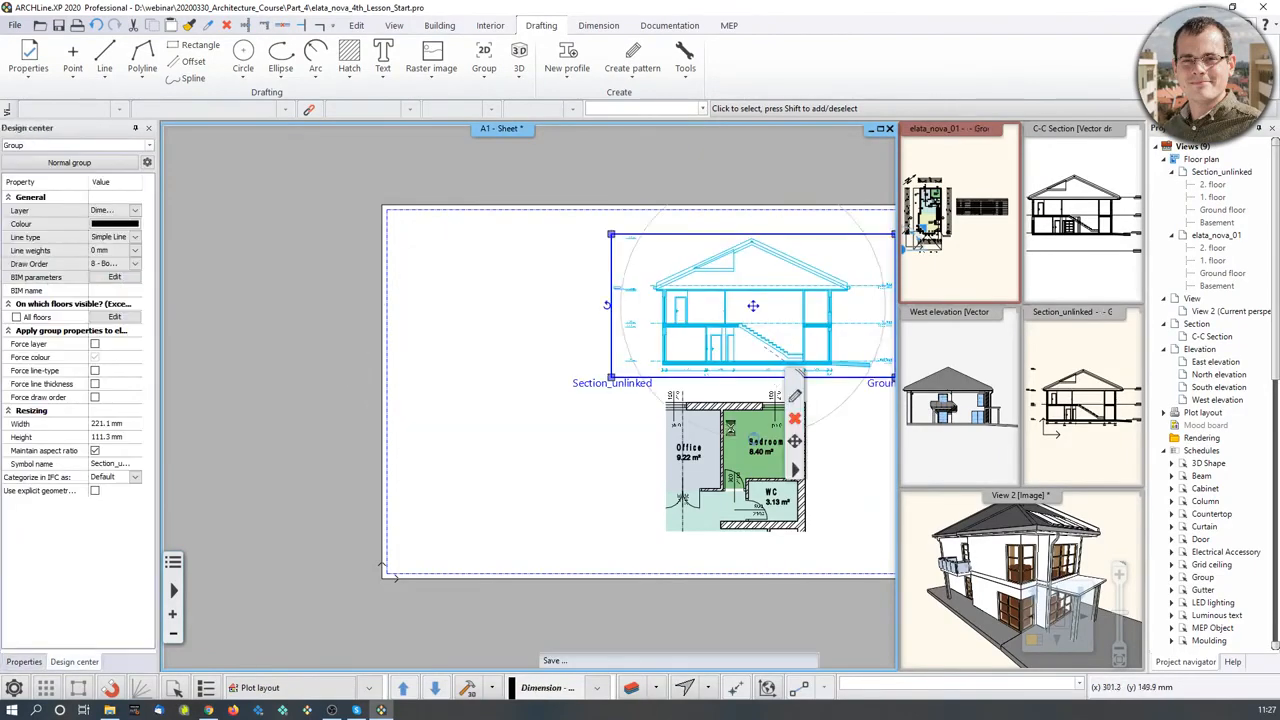
pyautogui.press('Delete')
pyautogui.click(725, 412)
pyautogui.press('Delete')
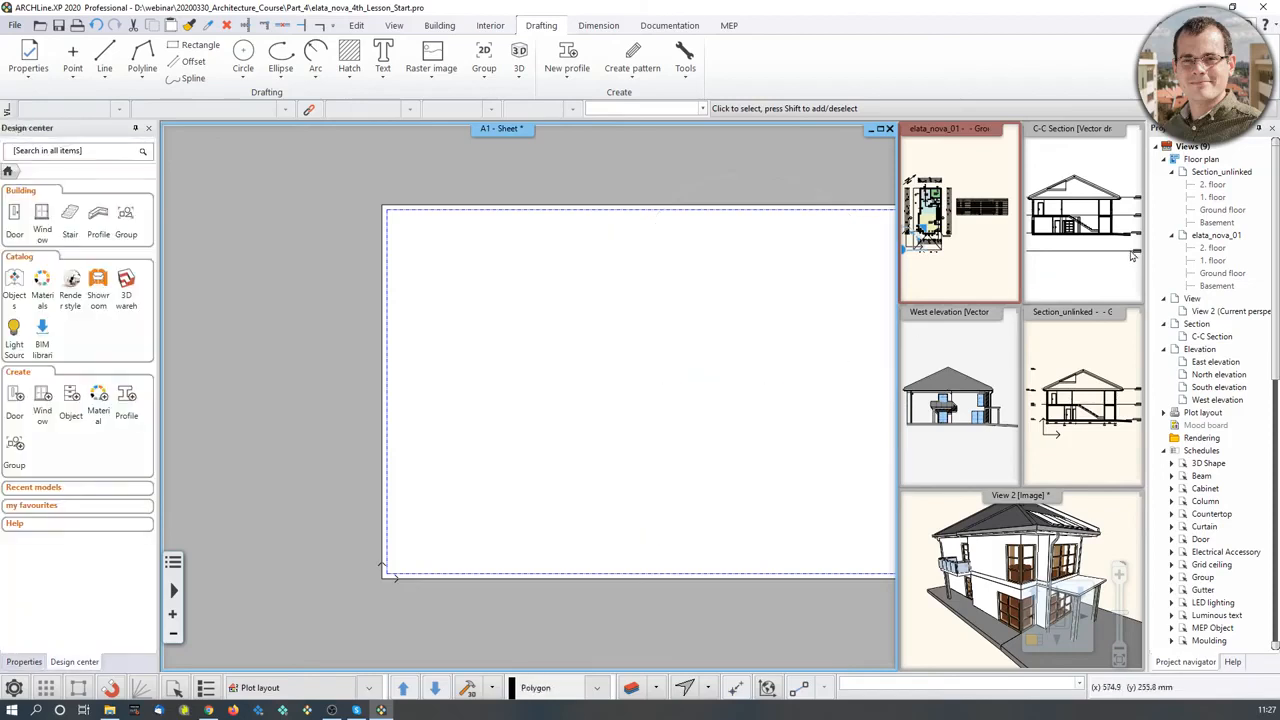
# Place the elata_nova_01 ground floor plan on the empty first page at a scale of 1:100, near the page's left edge.
pyautogui.moveTo(1224, 273); pyautogui.dragTo(450, 383)
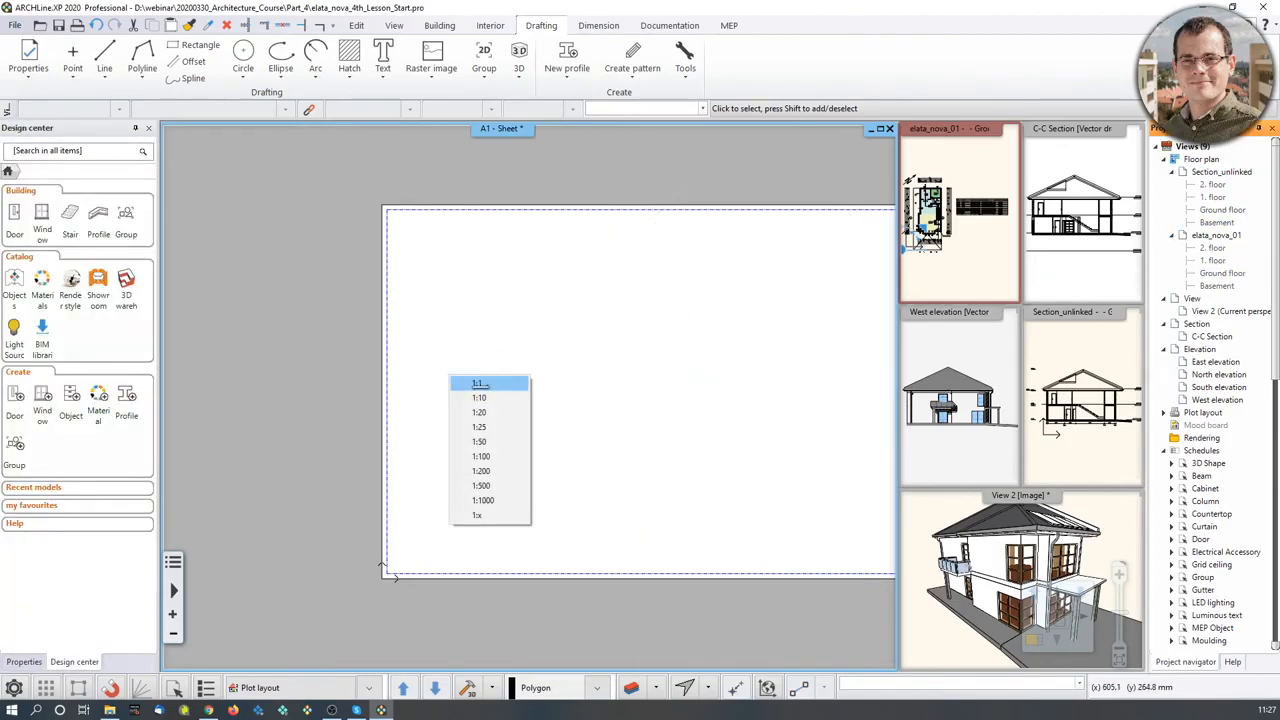
pyautogui.click(488, 456)
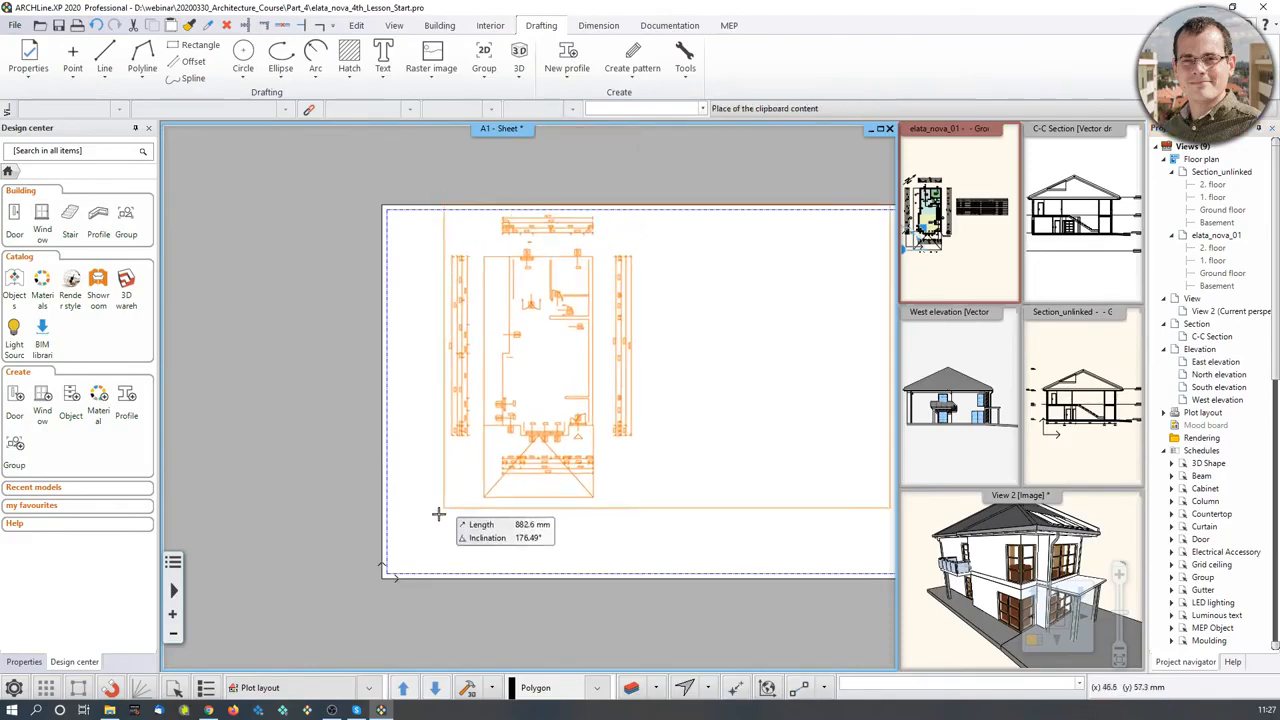
pyautogui.click(423, 560)
pyautogui.click(562, 422)
pyautogui.moveTo(694, 418); pyautogui.dragTo(648, 421, button='middle')
# Place the 3D view image of the house beside the ground floor plan on the first page, about 86 mm wide, and select it.
pyautogui.rightClick(825, 388)
pyautogui.click(849, 400)
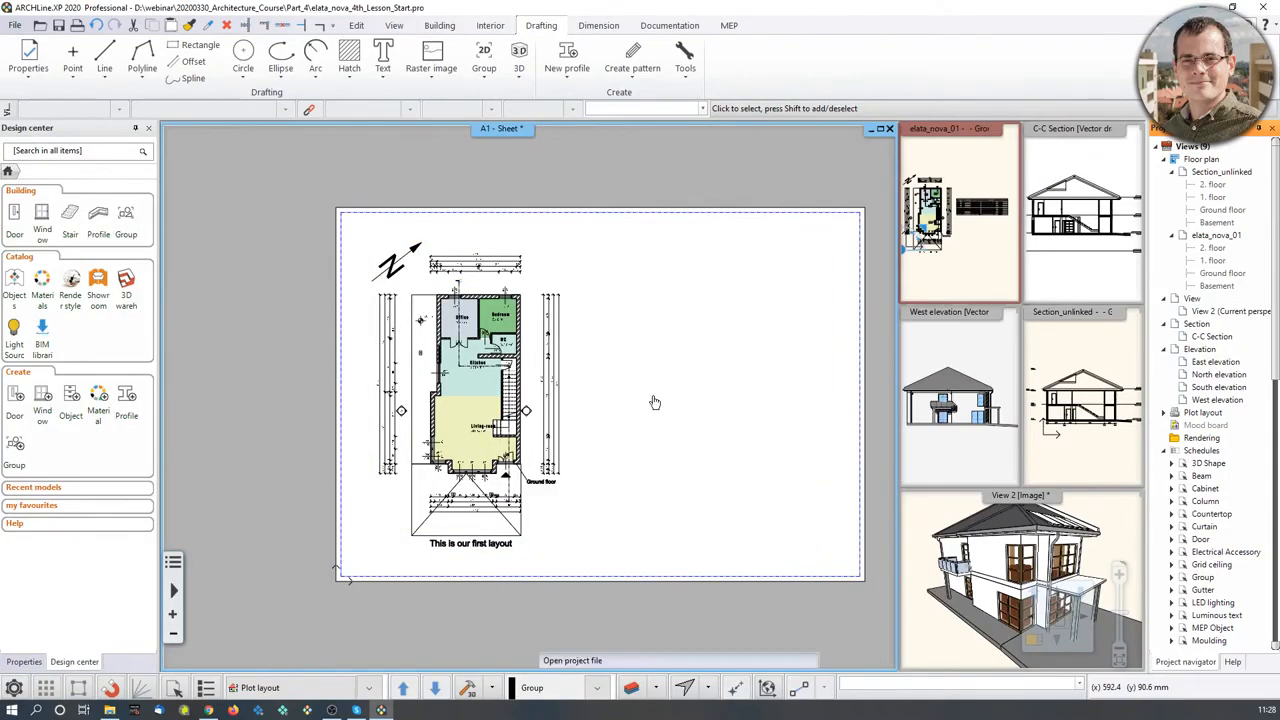
pyautogui.hotkey('ctrl', 'v')
pyautogui.scroll(-3, 622, 598)
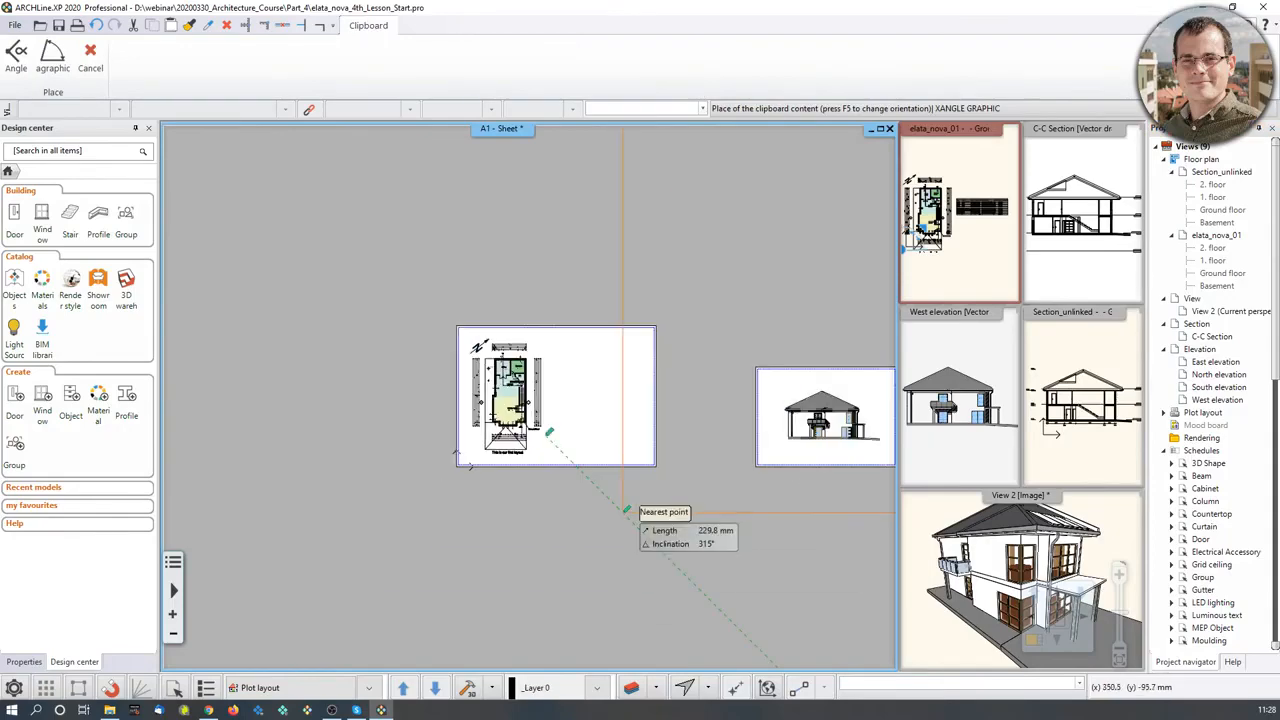
pyautogui.scroll(-2, 543, 449)
pyautogui.scroll(5, 551, 423)
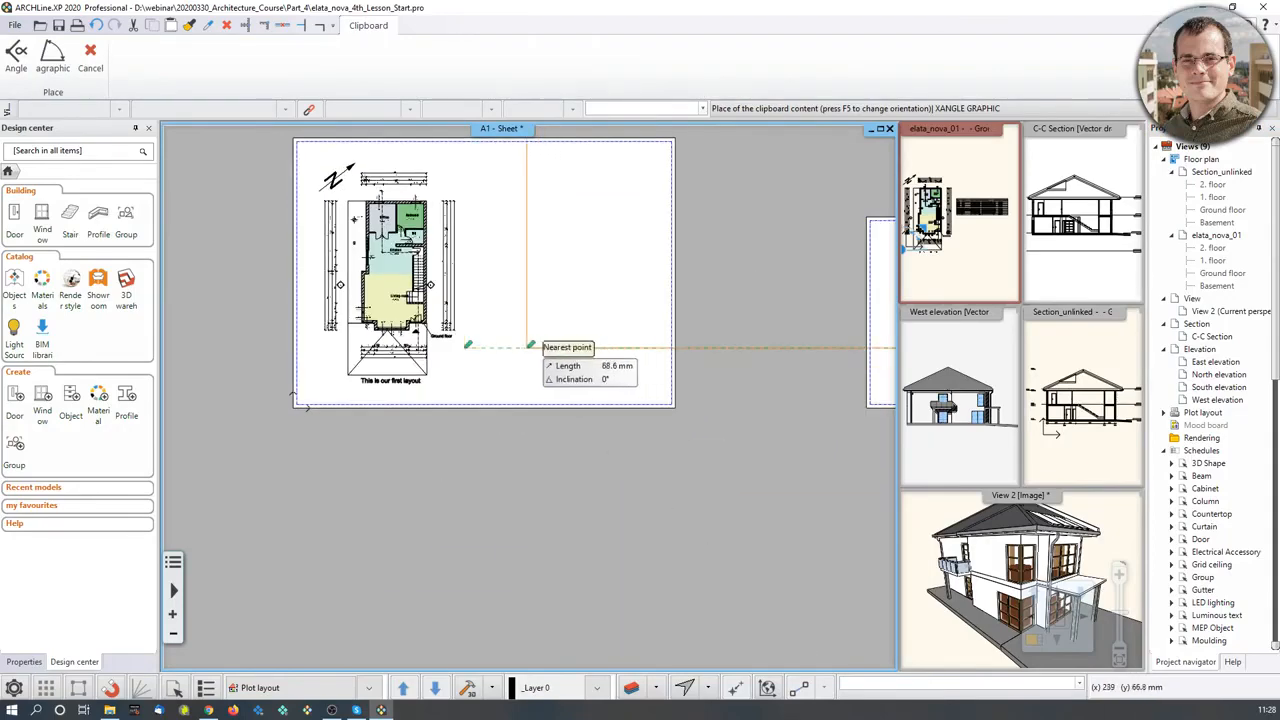
pyautogui.click(539, 346)
pyautogui.rightClick(578, 328)
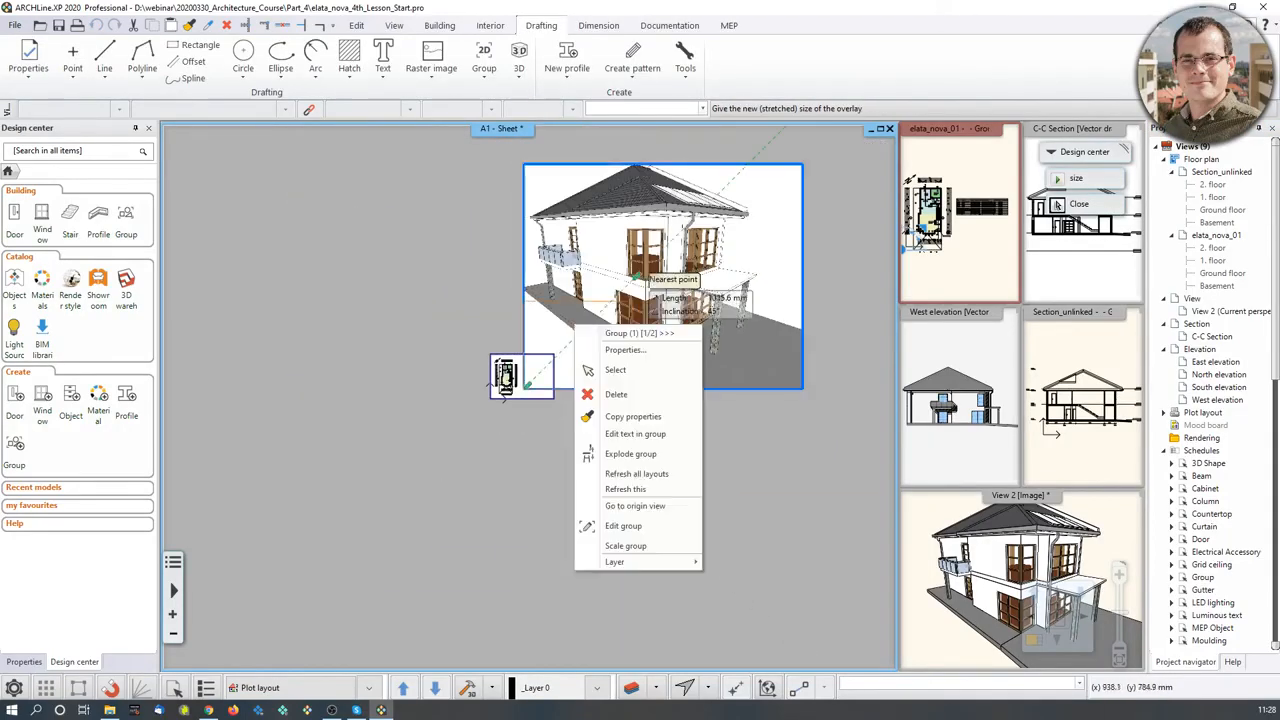
pyautogui.click(536, 378)
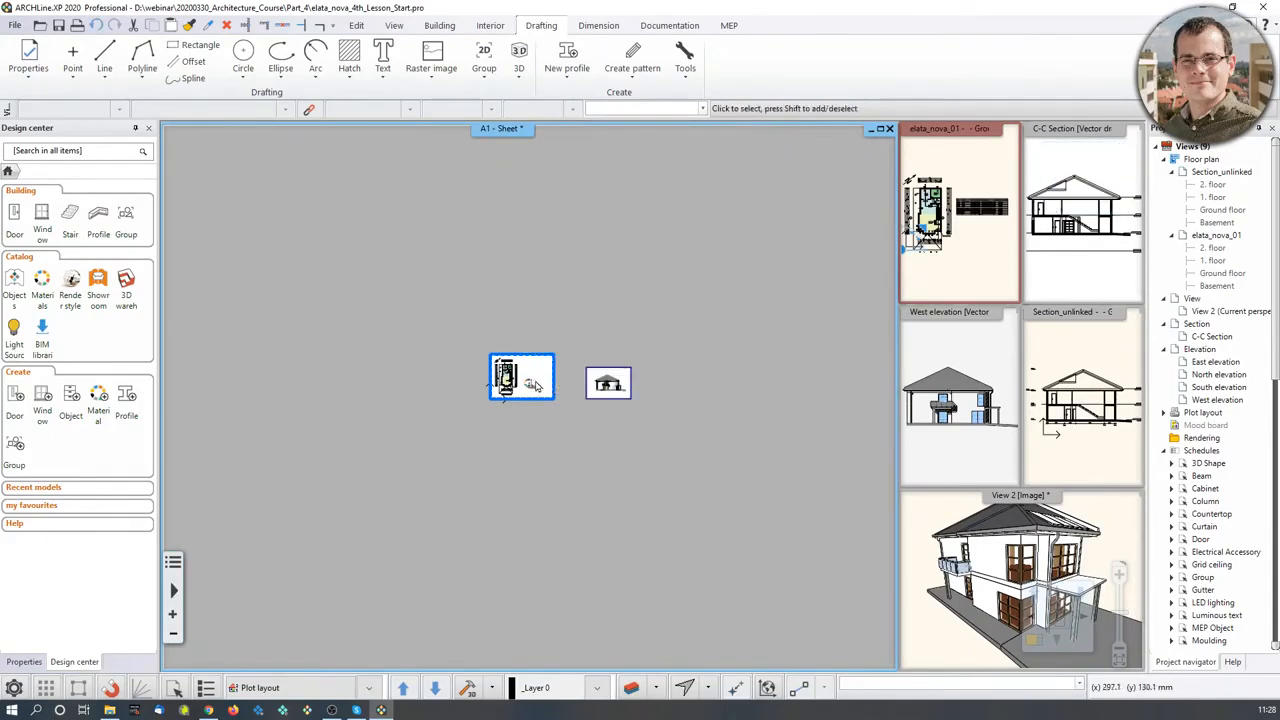
pyautogui.scroll(8, 540, 367)
pyautogui.scroll(-6, 535, 443)
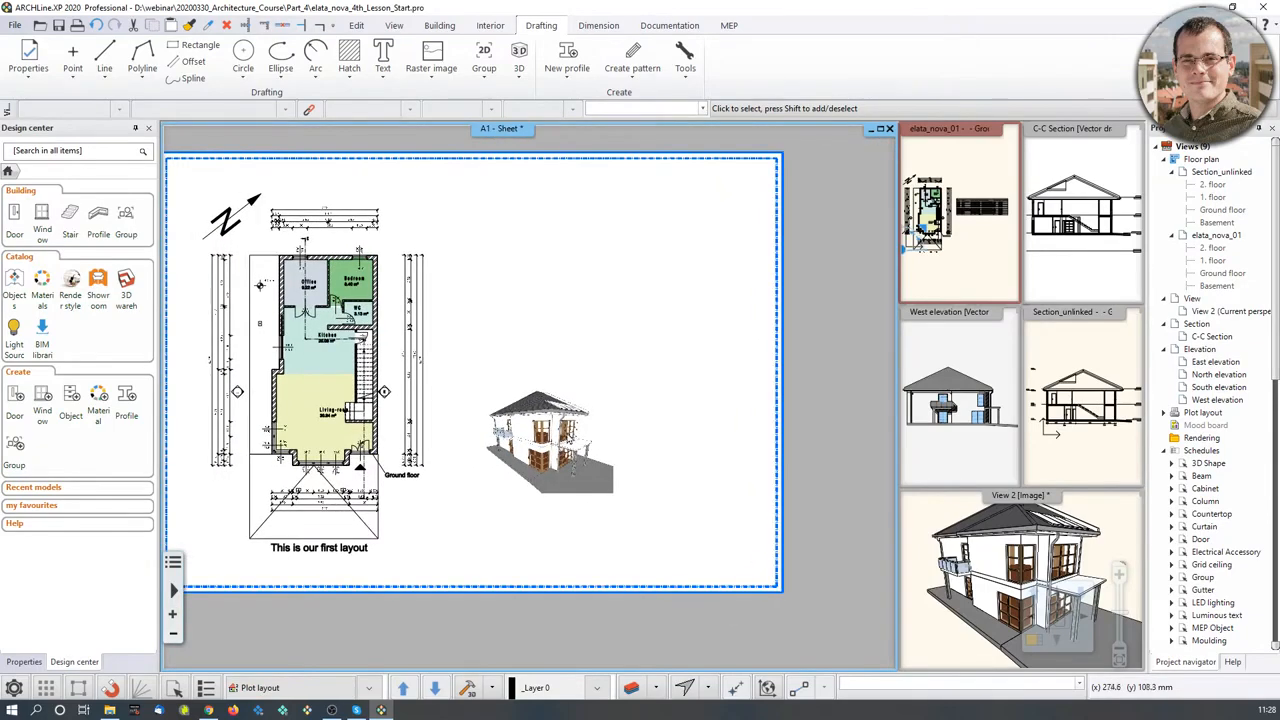
pyautogui.click(563, 440)
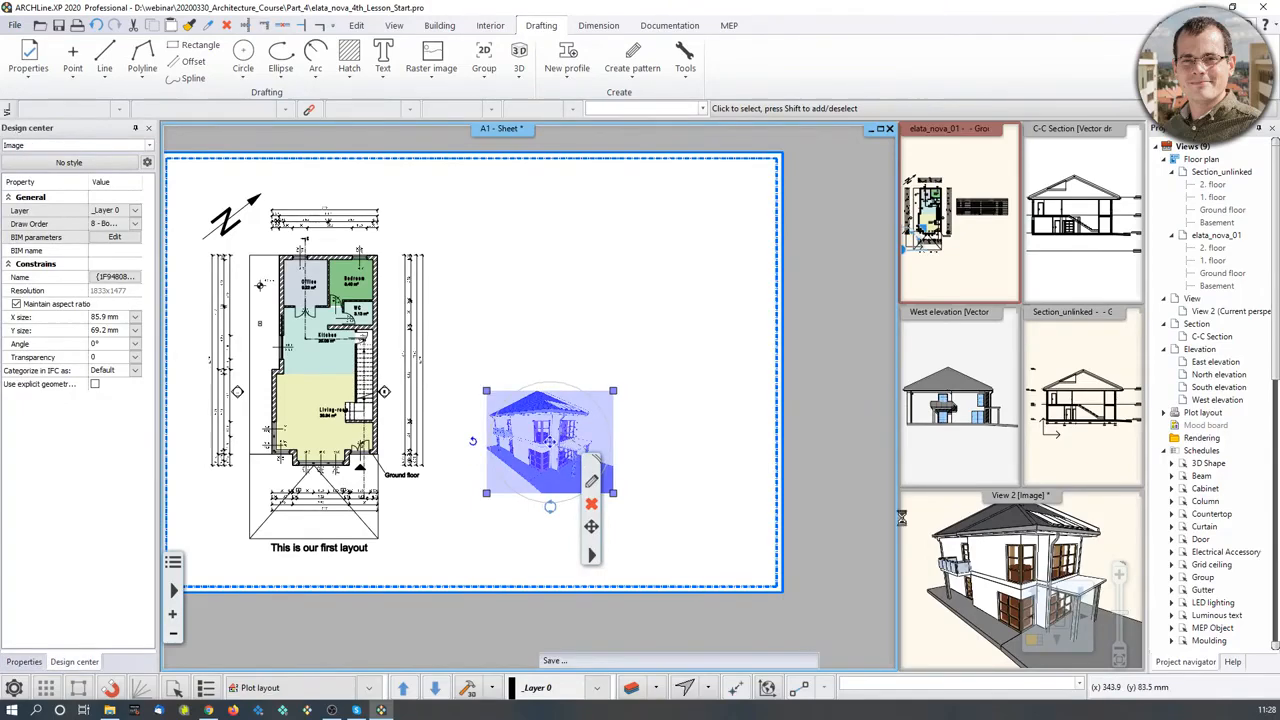
# Bring View 2 into the main window, take a 1080 pixel .png snapshot and place it below the plan in the ground floor drawing.
pyautogui.click(933, 542)
pyautogui.click(1030, 640)
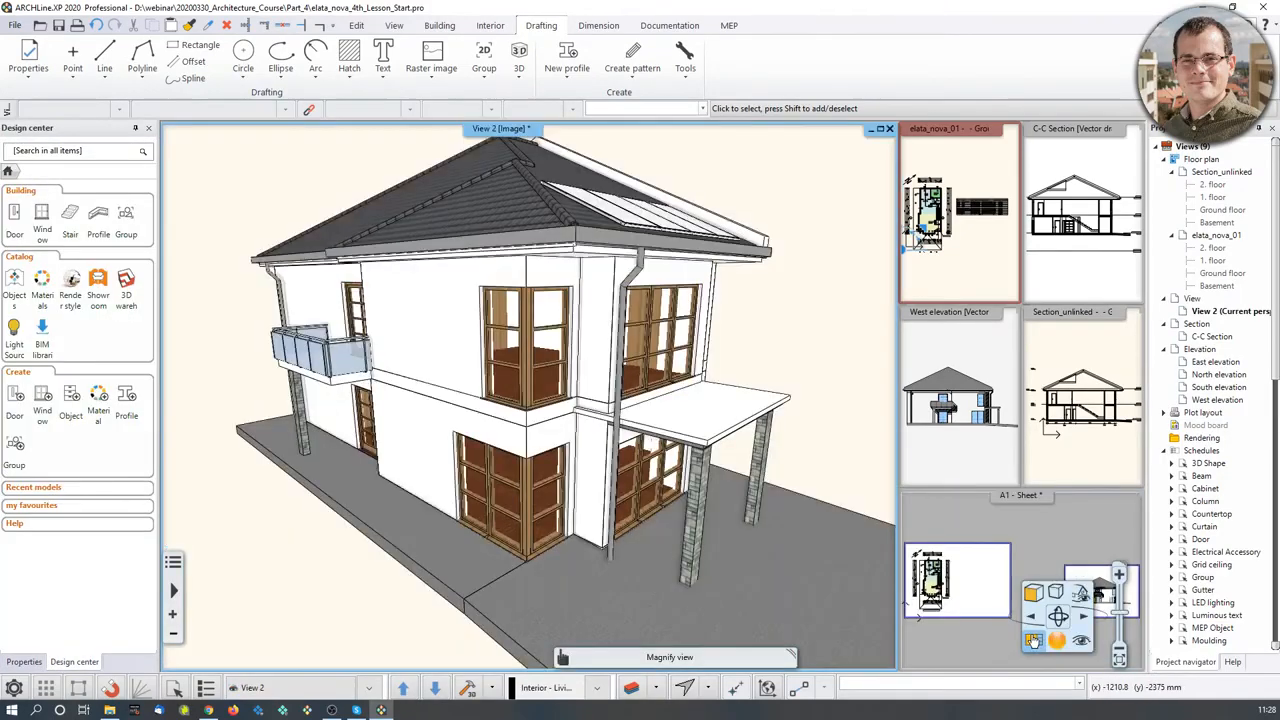
pyautogui.click(669, 24)
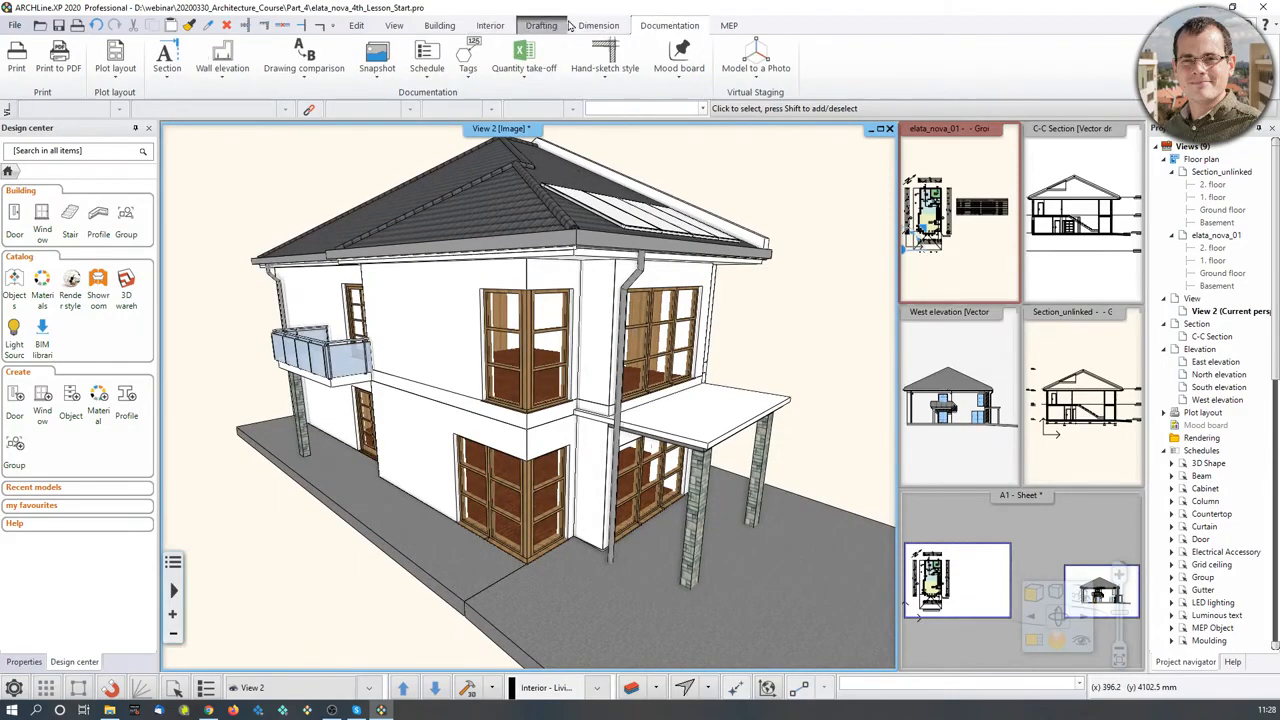
pyautogui.click(492, 26)
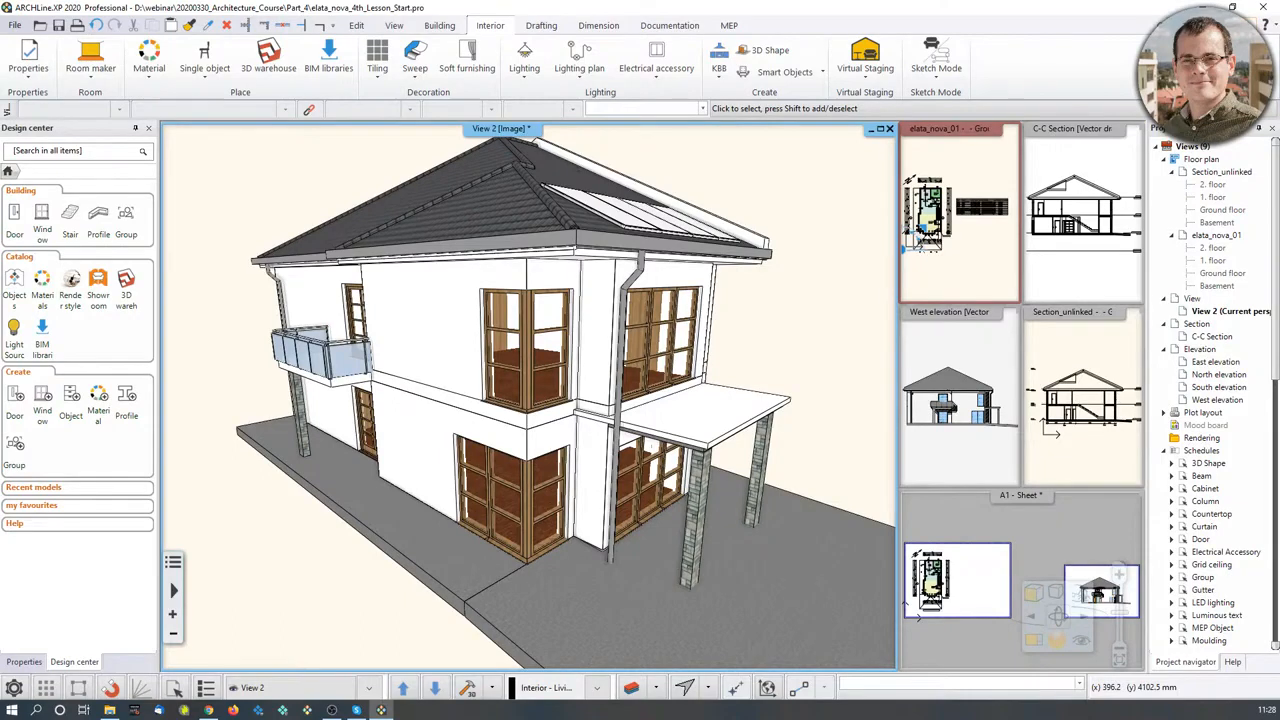
pyautogui.press('Return')
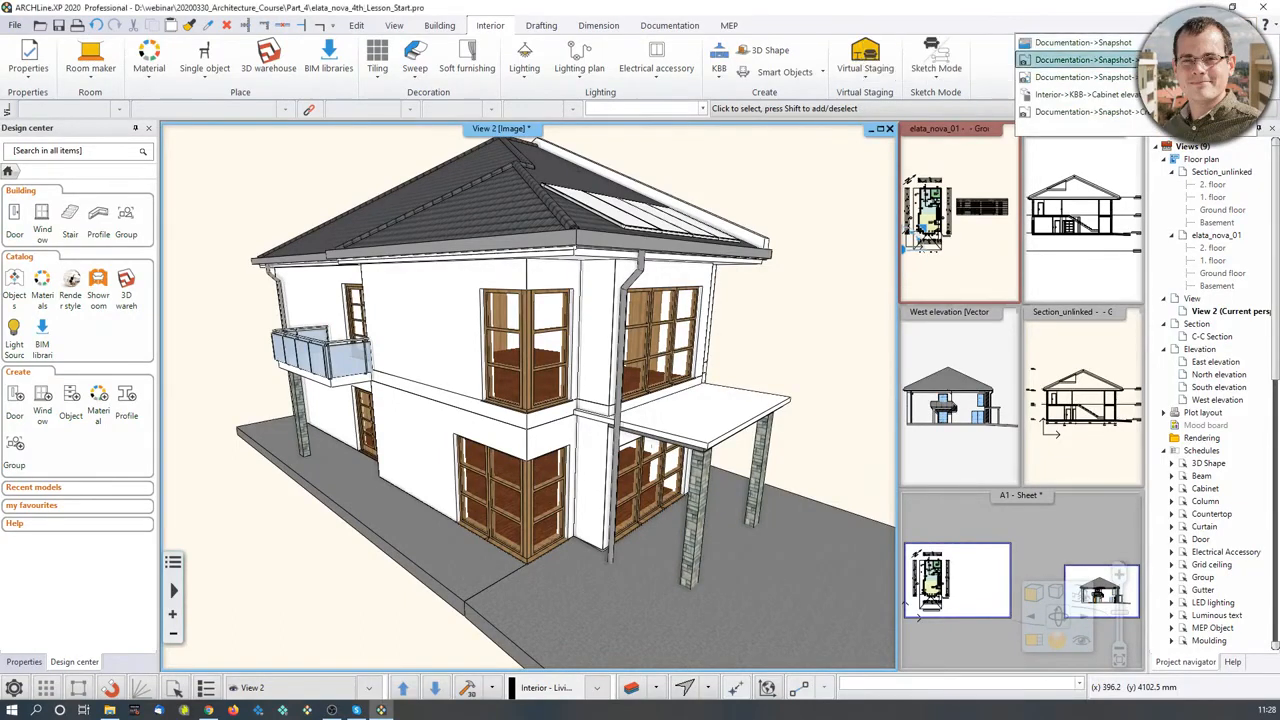
pyautogui.click(1060, 60)
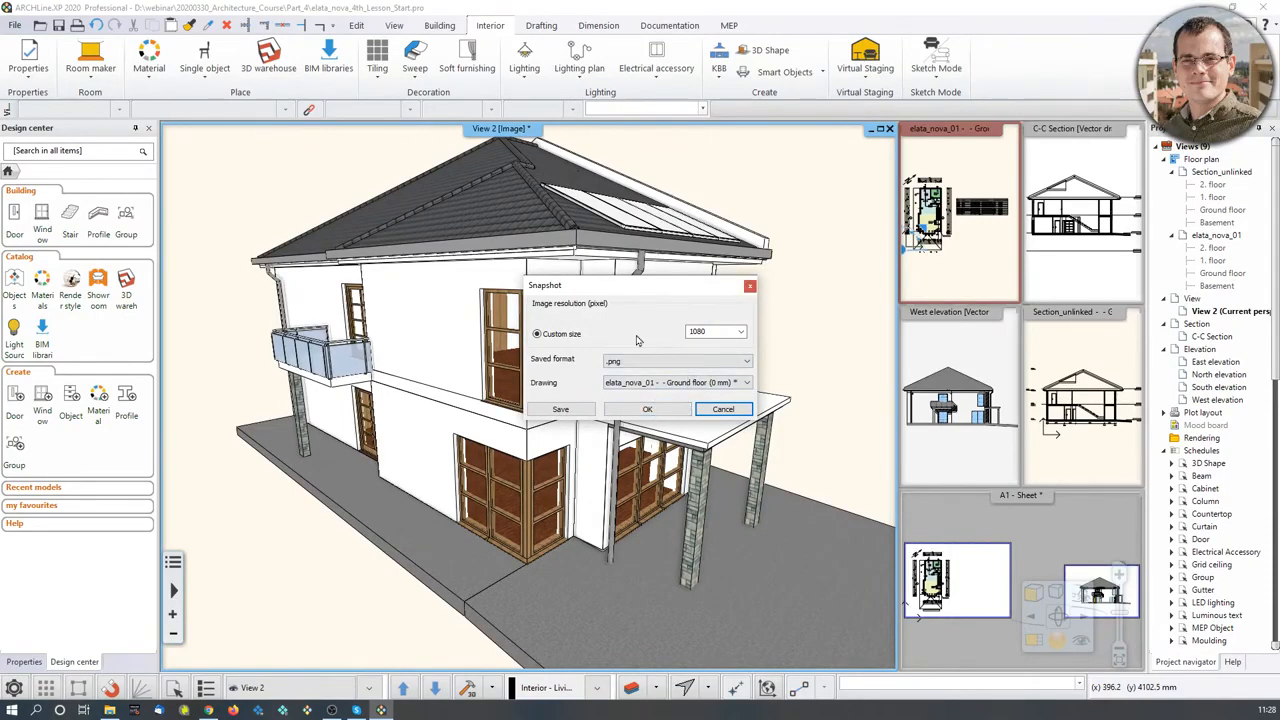
pyautogui.click(645, 409)
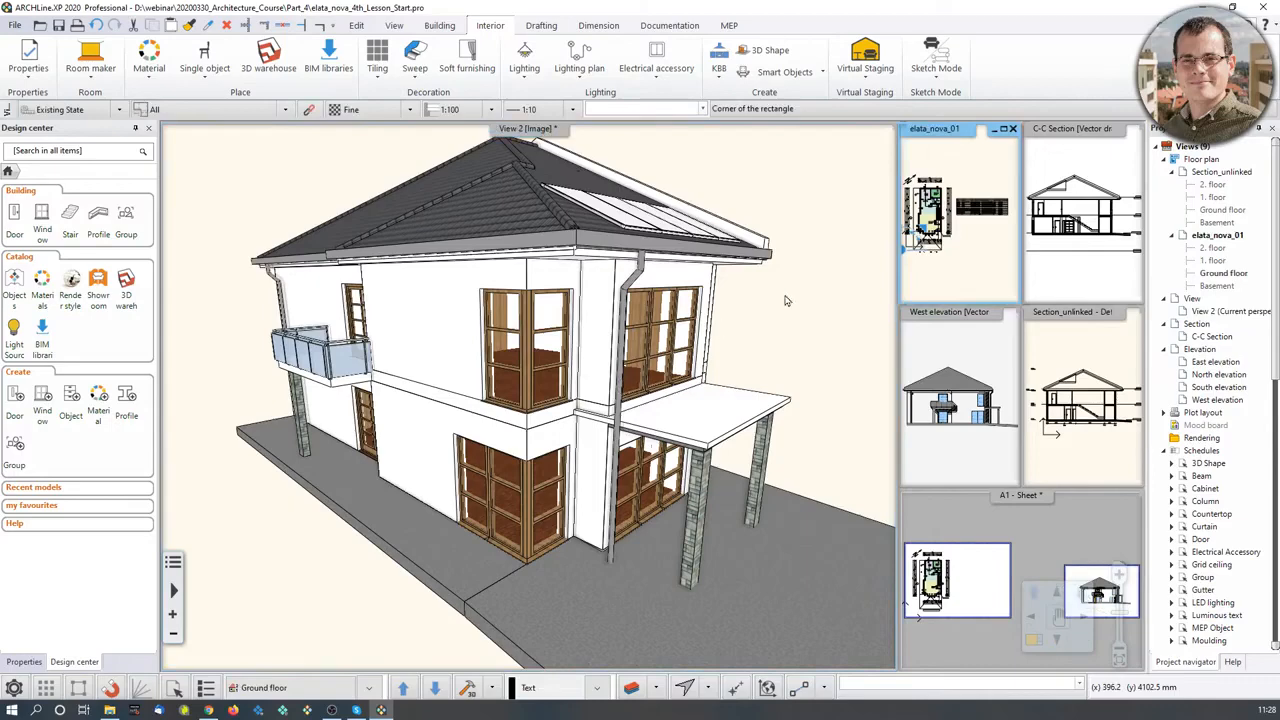
pyautogui.click(950, 256)
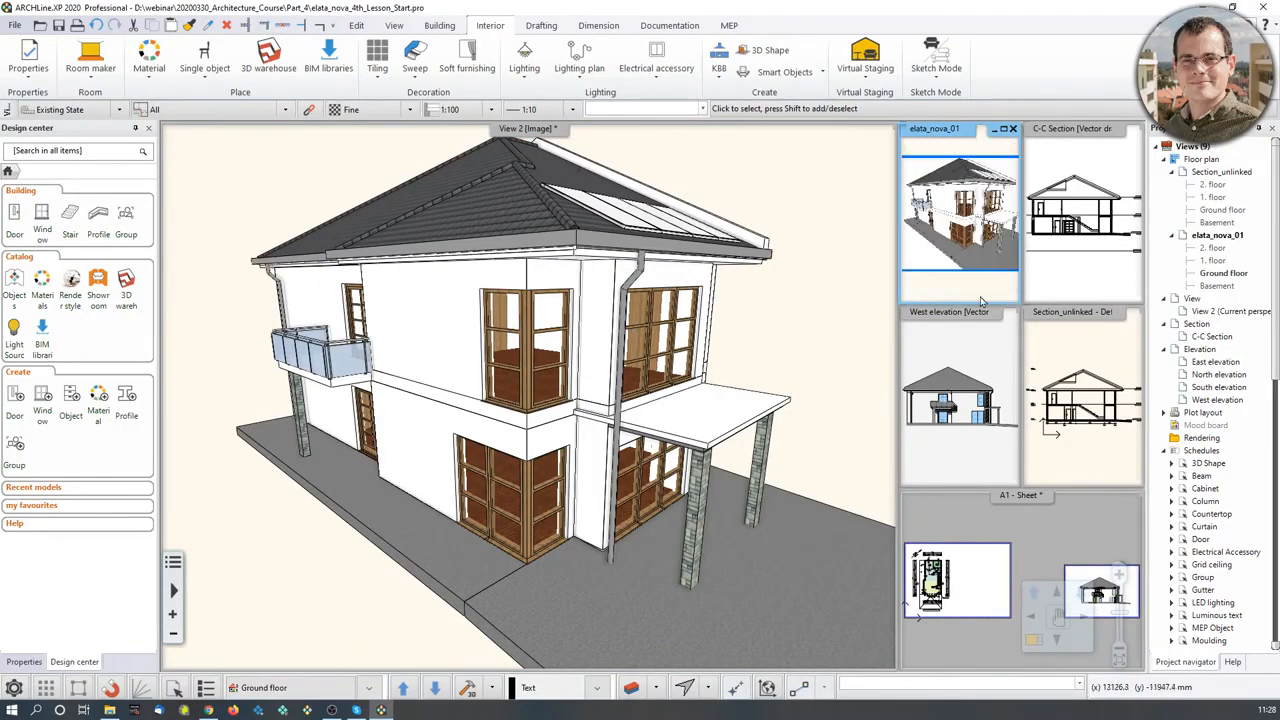
# Bring the ground floor drawing into the main window and examine the placed house snapshot up close.
pyautogui.click(1035, 640)
pyautogui.moveTo(450, 638); pyautogui.dragTo(523, 551, button='middle')
pyautogui.scroll(4, 523, 551)
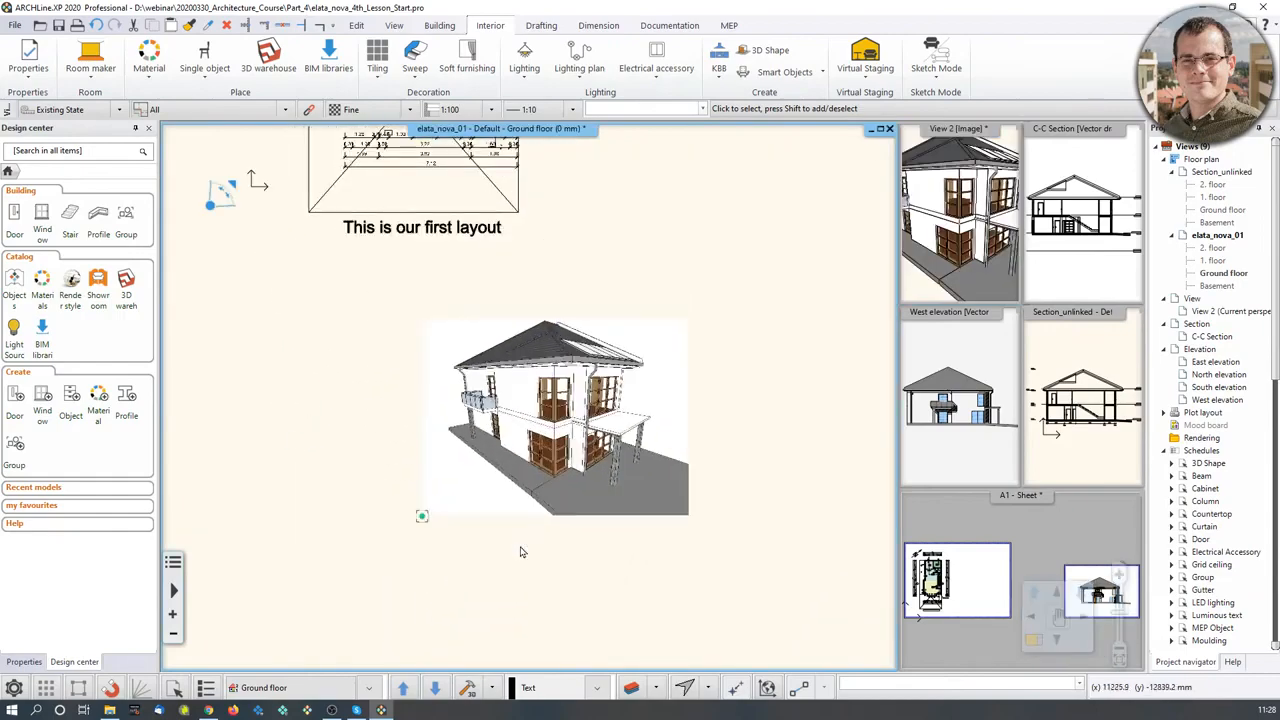
pyautogui.scroll(2, 550, 368)
pyautogui.scroll(2, 543, 370)
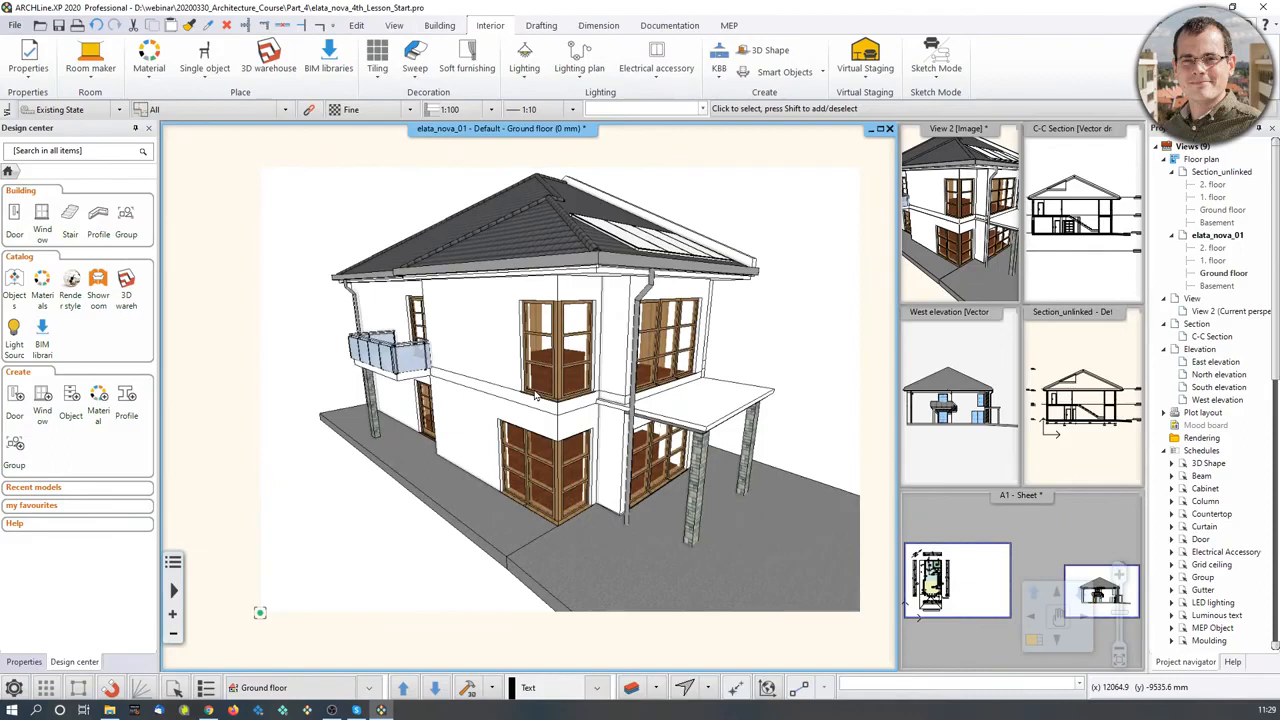
pyautogui.moveTo(627, 301); pyautogui.dragTo(580, 316, button='middle')
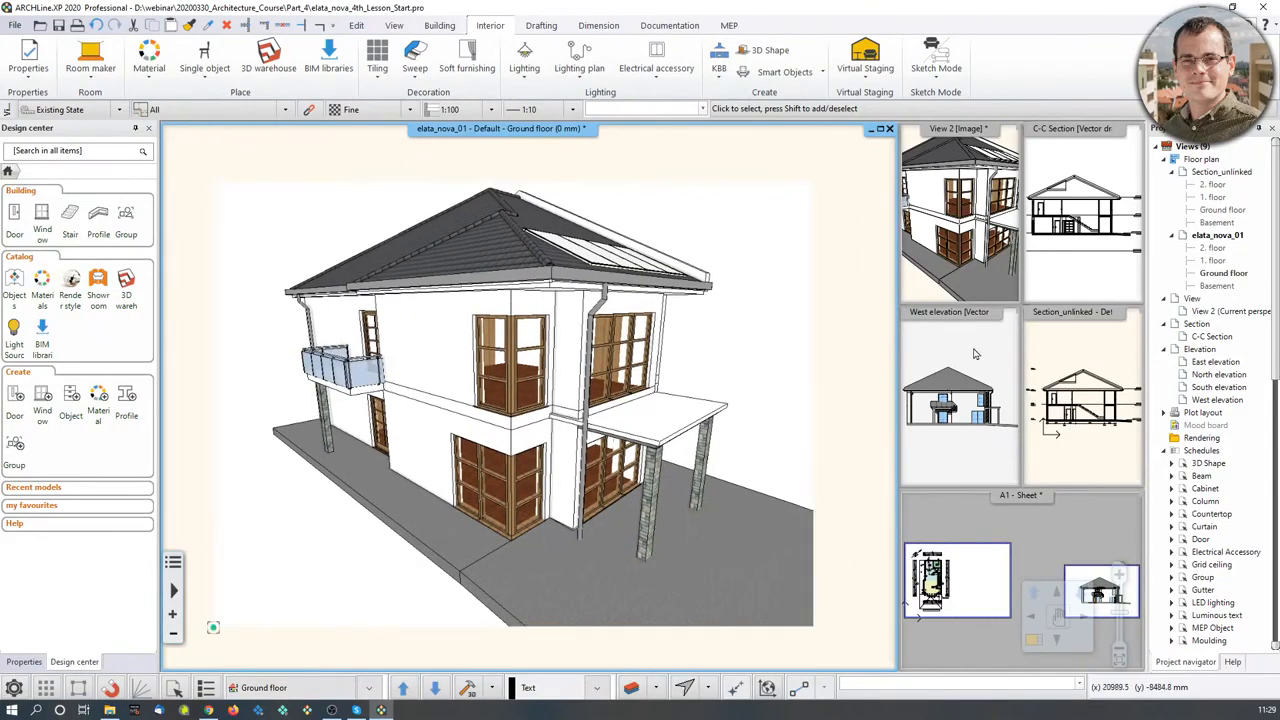
# Bring View 2 into the main window and change it from perspective to an axonometric view showing the whole house.
pyautogui.click(968, 258)
pyautogui.click(1035, 642)
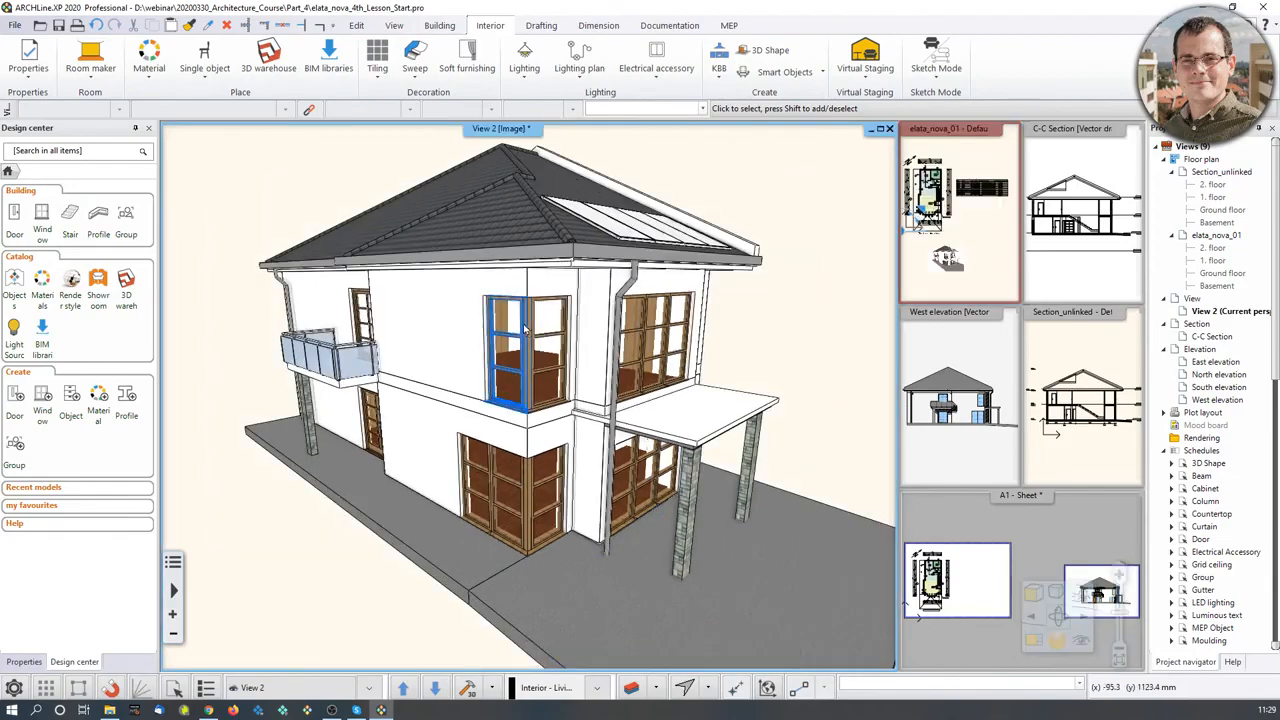
pyautogui.scroll(-2, 528, 333)
pyautogui.scroll(-4, 528, 333)
pyautogui.moveTo(534, 338); pyautogui.dragTo(772, 347, button='middle')
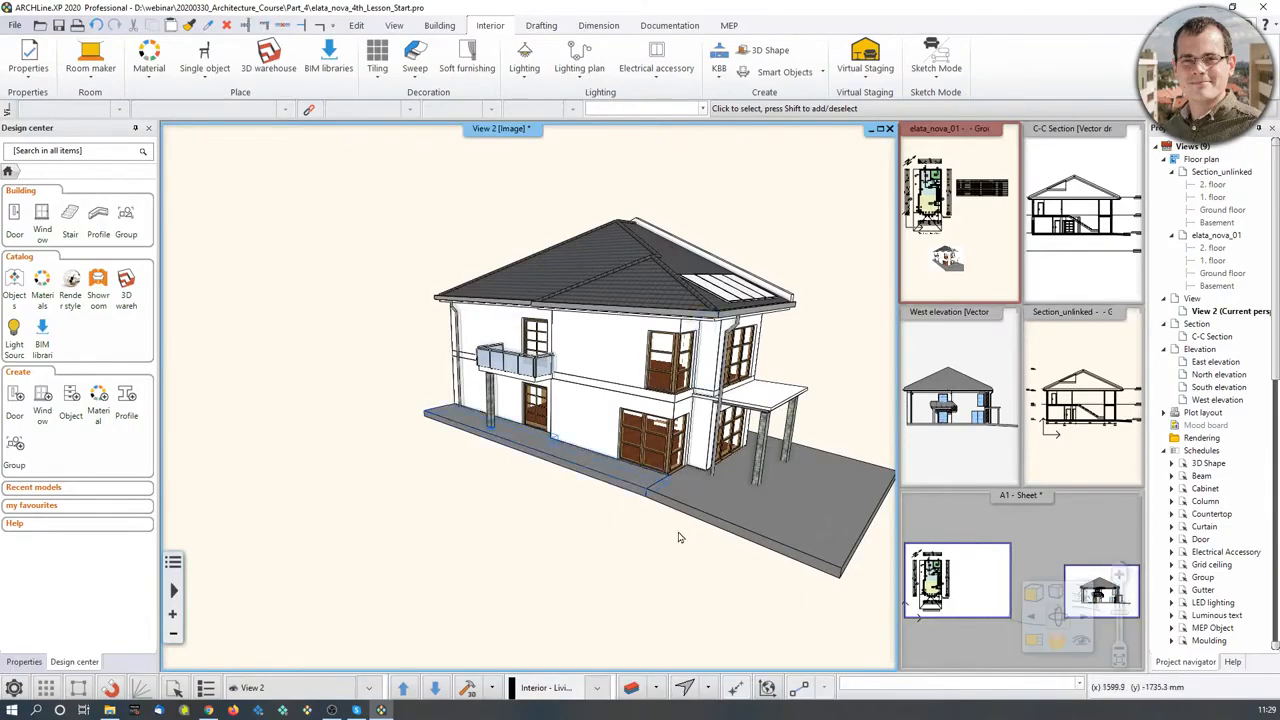
pyautogui.click(1079, 597)
pyautogui.click(1107, 482)
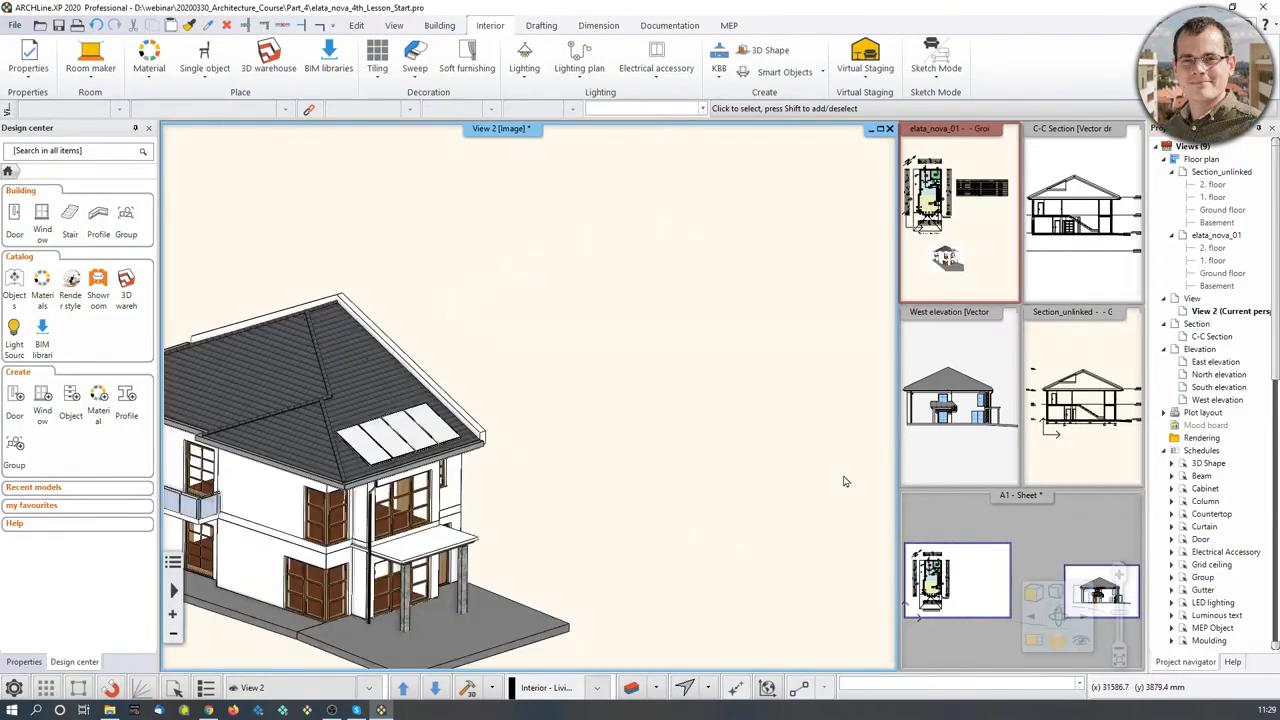
pyautogui.moveTo(592, 427)
pyautogui.mouseDown(button='middle')
pyautogui.moveTo(667, 333)
pyautogui.moveTo(602, 428)
pyautogui.mouseUp(button='middle')
pyautogui.scroll(-12, 602, 428)
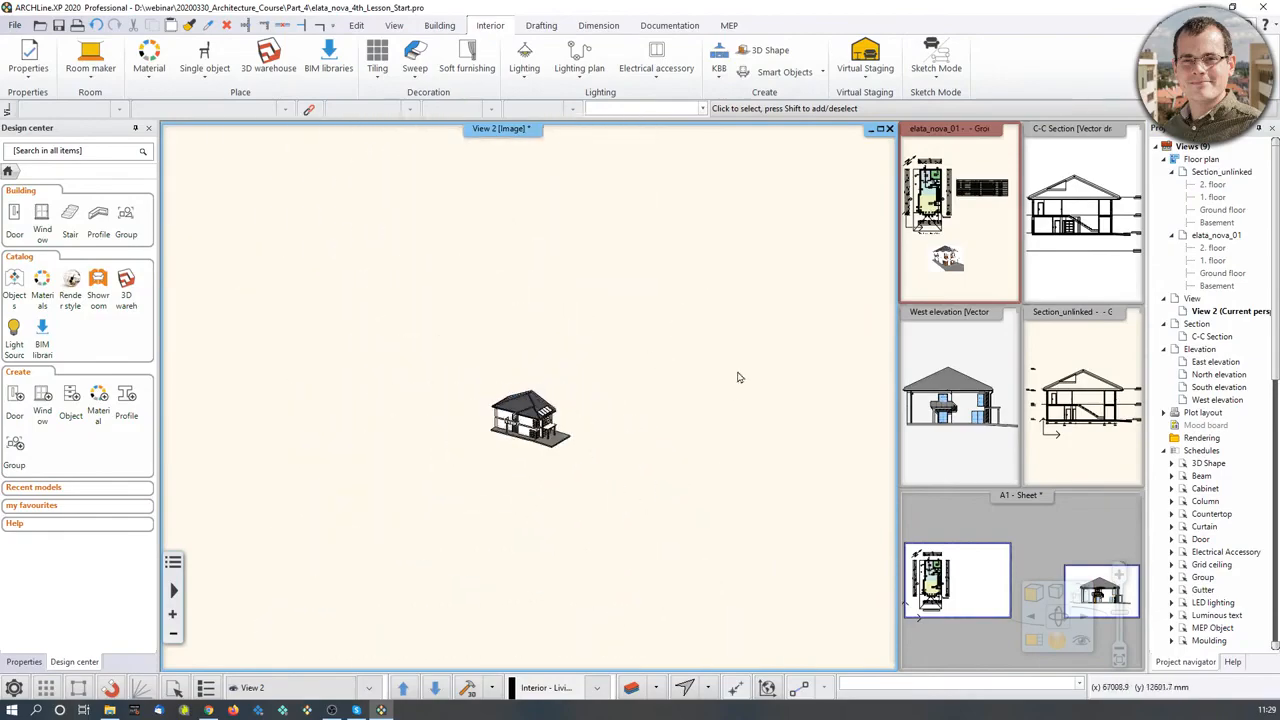
pyautogui.middleClick(509, 402)
pyautogui.middleClick(509, 402)
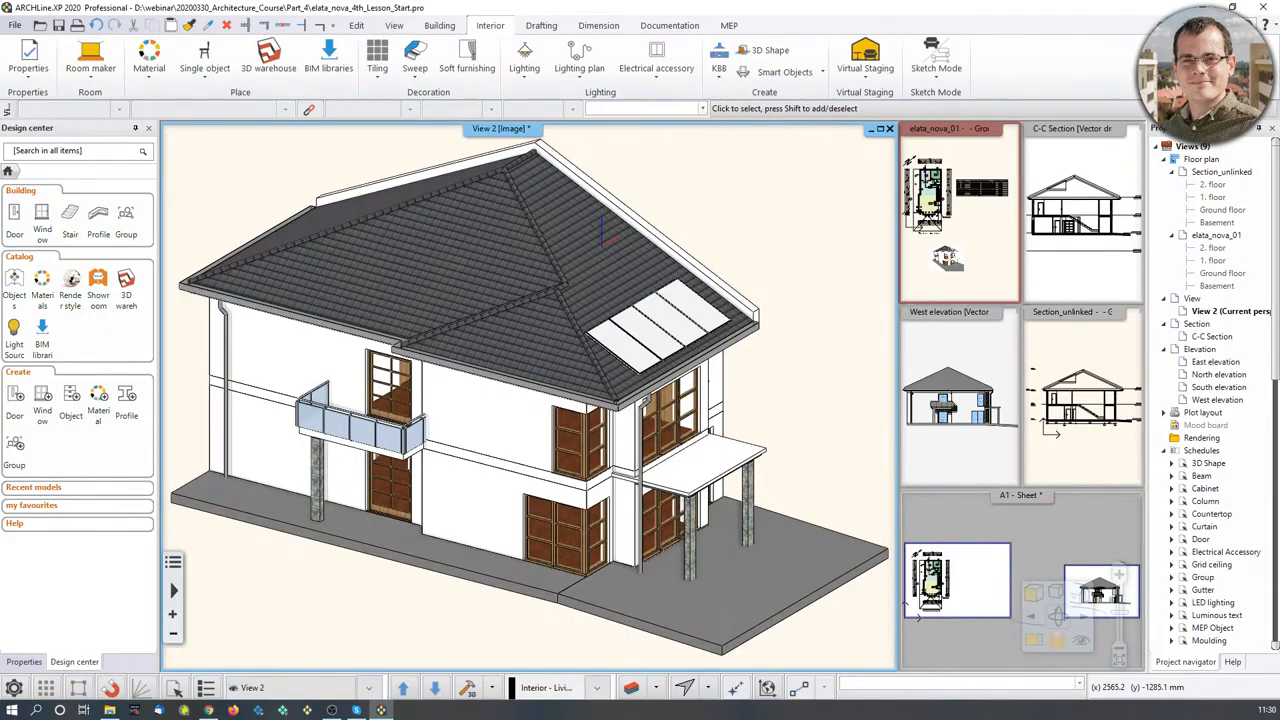
# Bring the ground floor plan into the main window, focused on the kitchen's exterior door.
pyautogui.click(974, 263)
pyautogui.scroll(1, 964, 268)
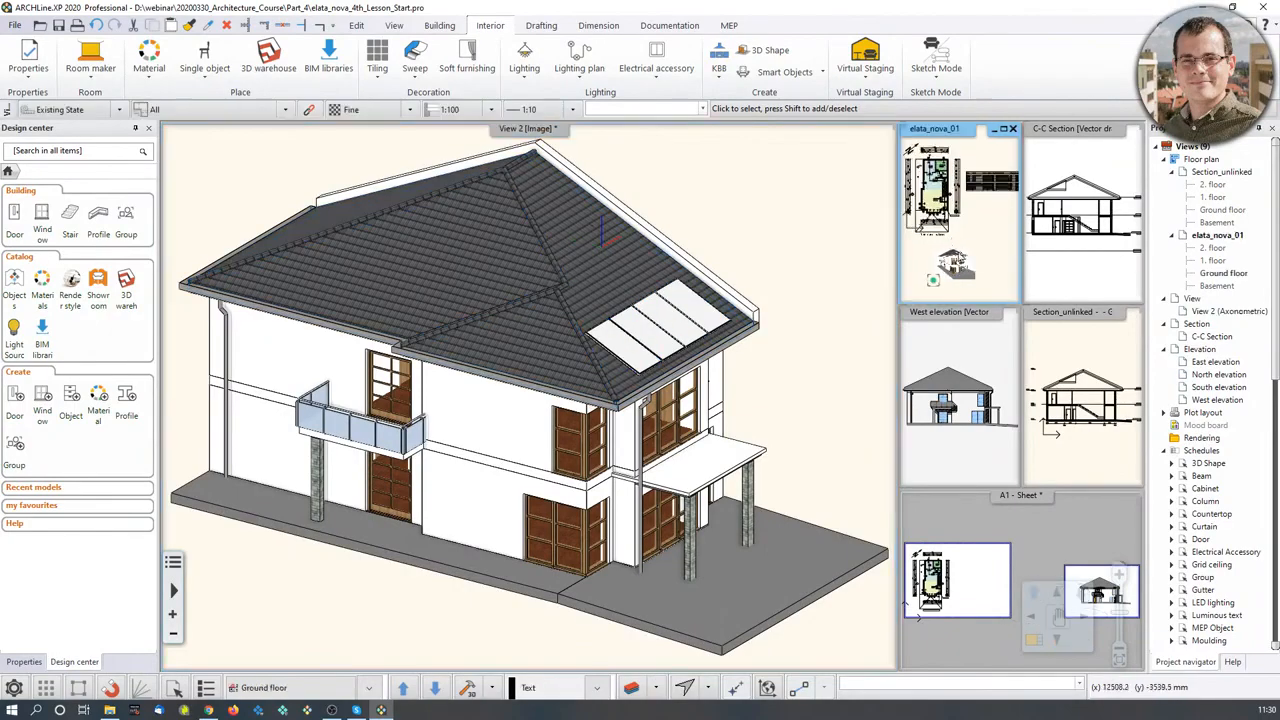
pyautogui.click(1035, 640)
pyautogui.scroll(6, 352, 286)
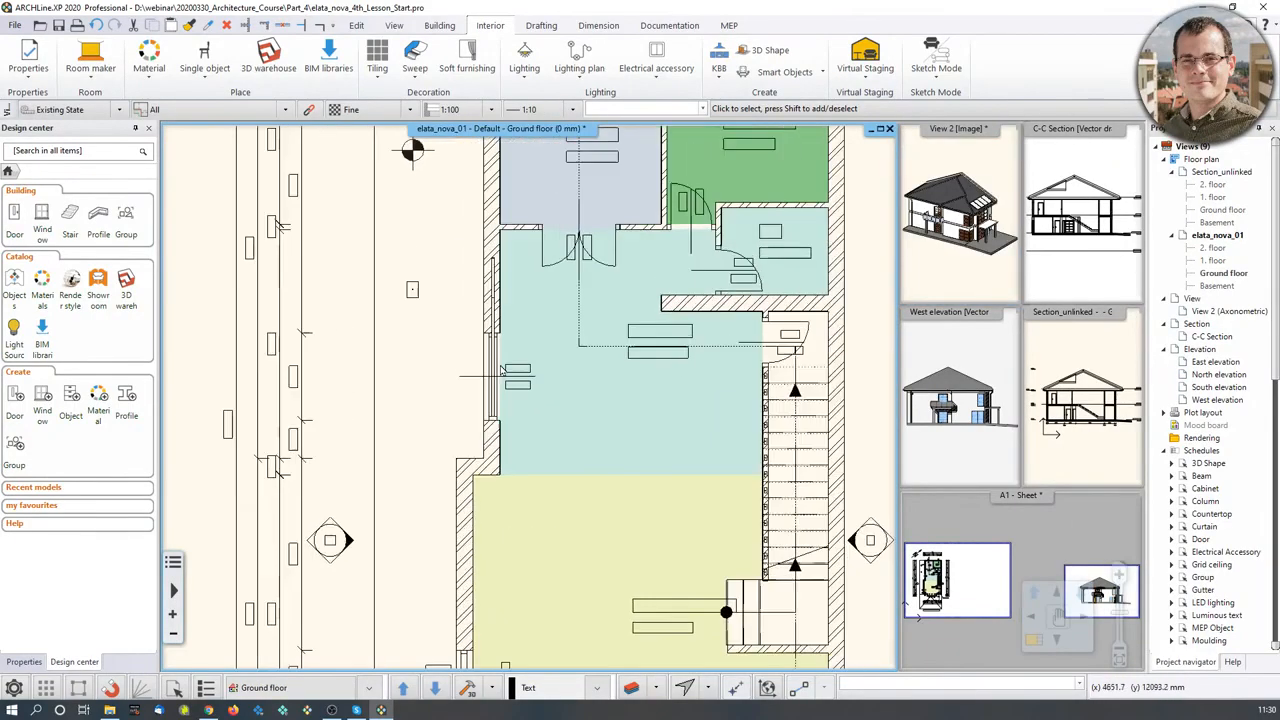
# Set the width of the kitchen's exterior door to 1200 mm.
pyautogui.click(515, 442)
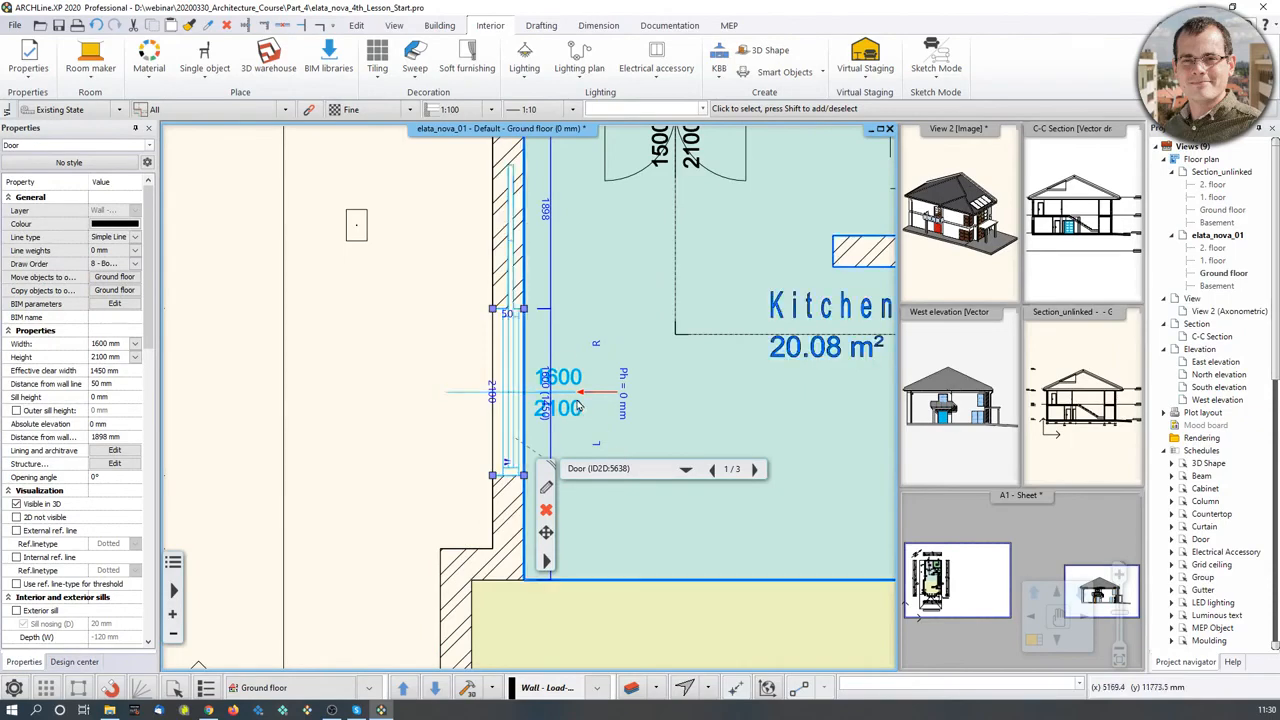
pyautogui.moveTo(578, 402); pyautogui.dragTo(562, 405, button='middle')
pyautogui.click(535, 383)
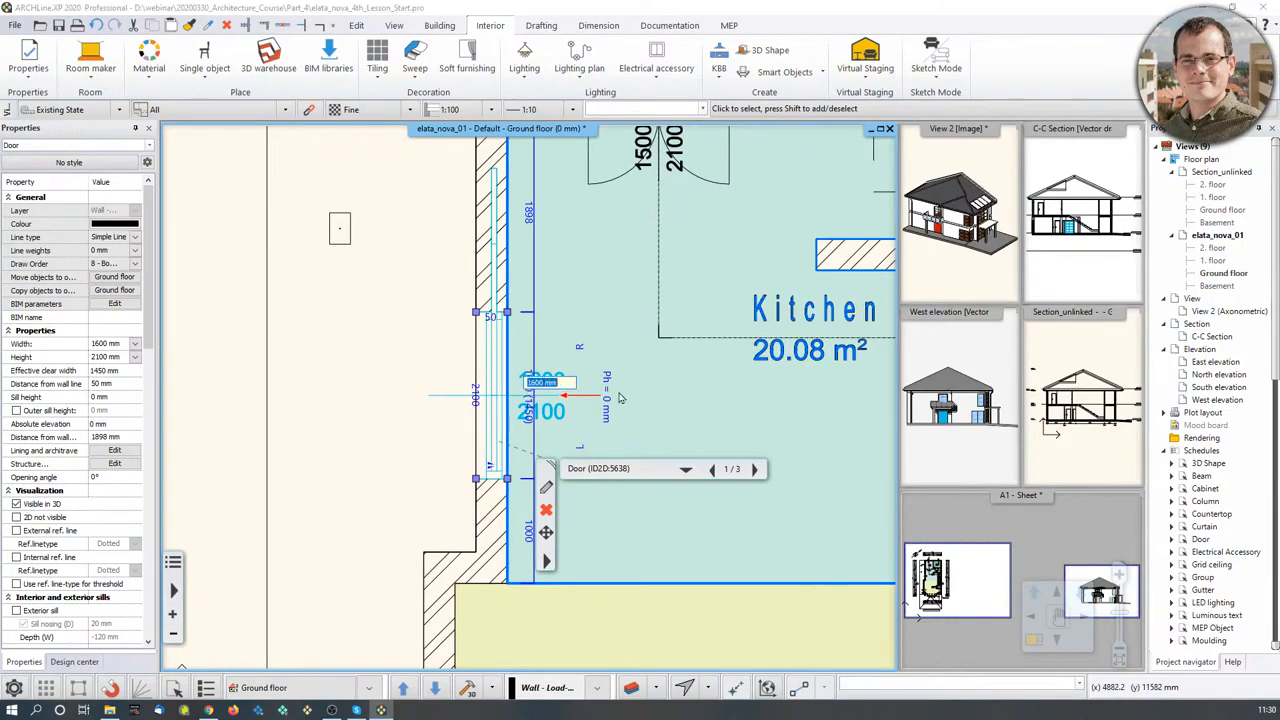
pyautogui.write('1200')
pyautogui.press('Return')
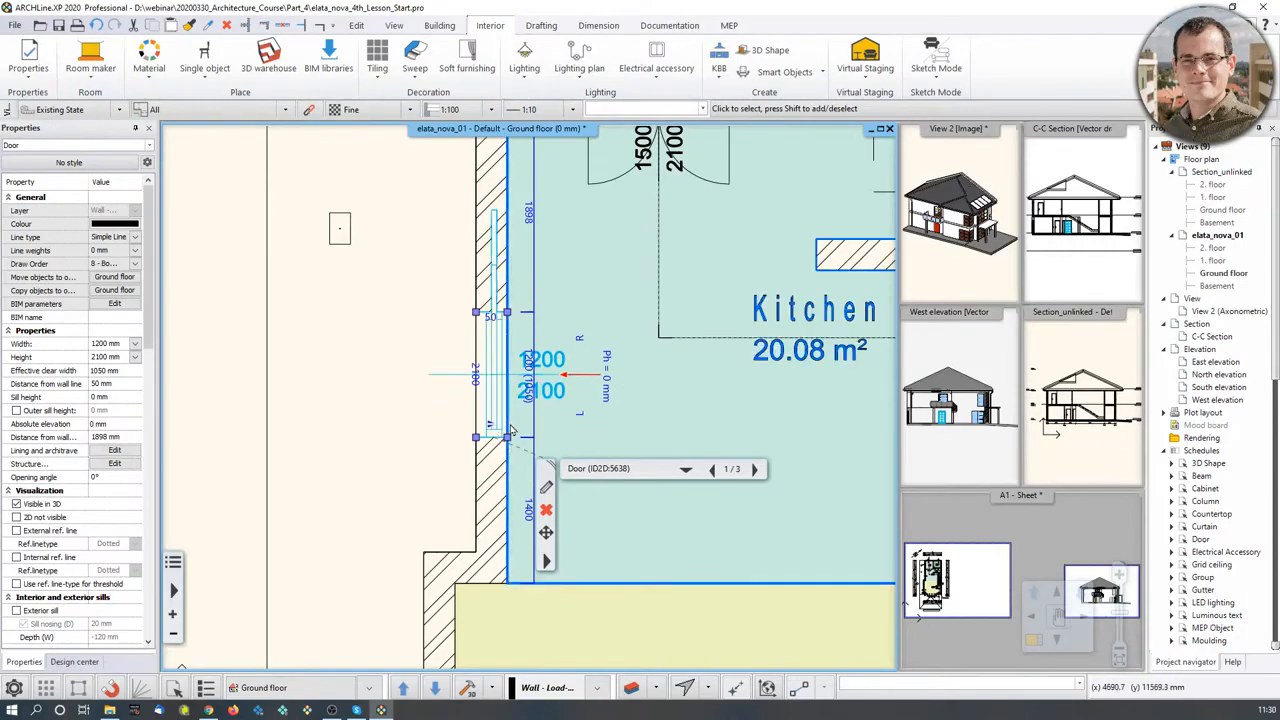
# Examine the kitchen's exterior door, its surrounding dimensions and the door schedule on the ground floor plan.
pyautogui.scroll(-1, 510, 424)
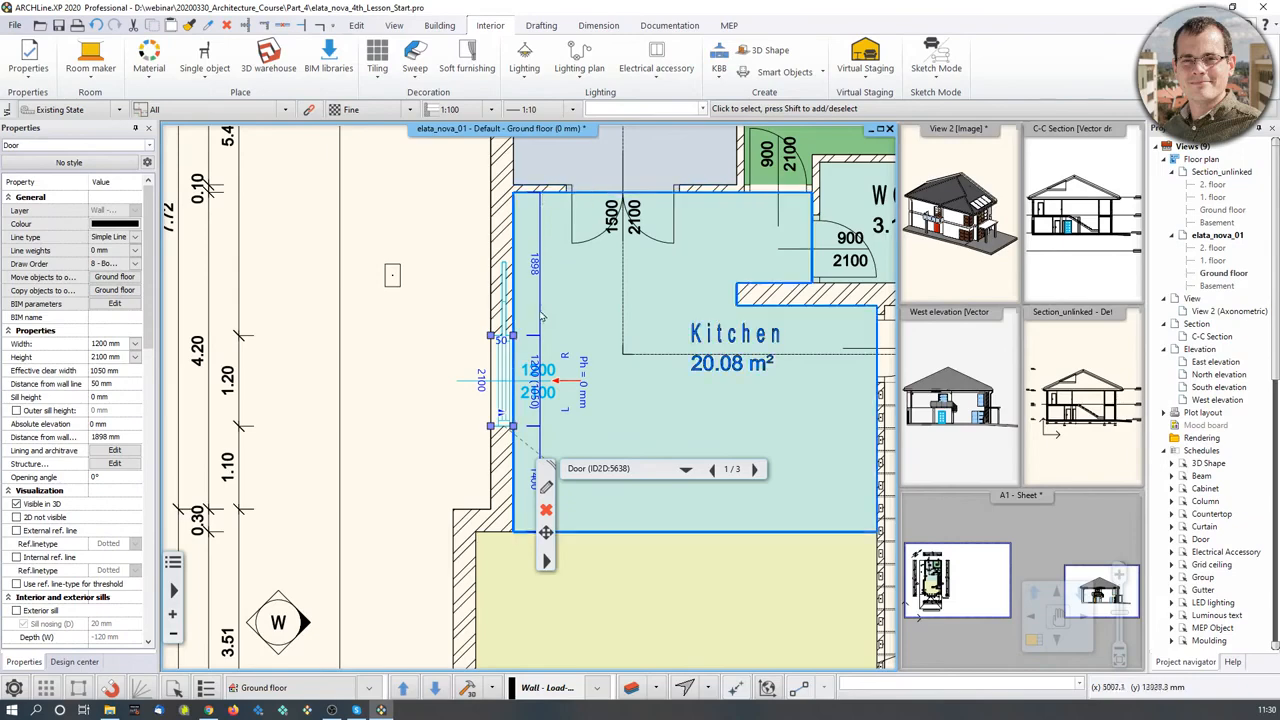
pyautogui.scroll(1, 536, 252)
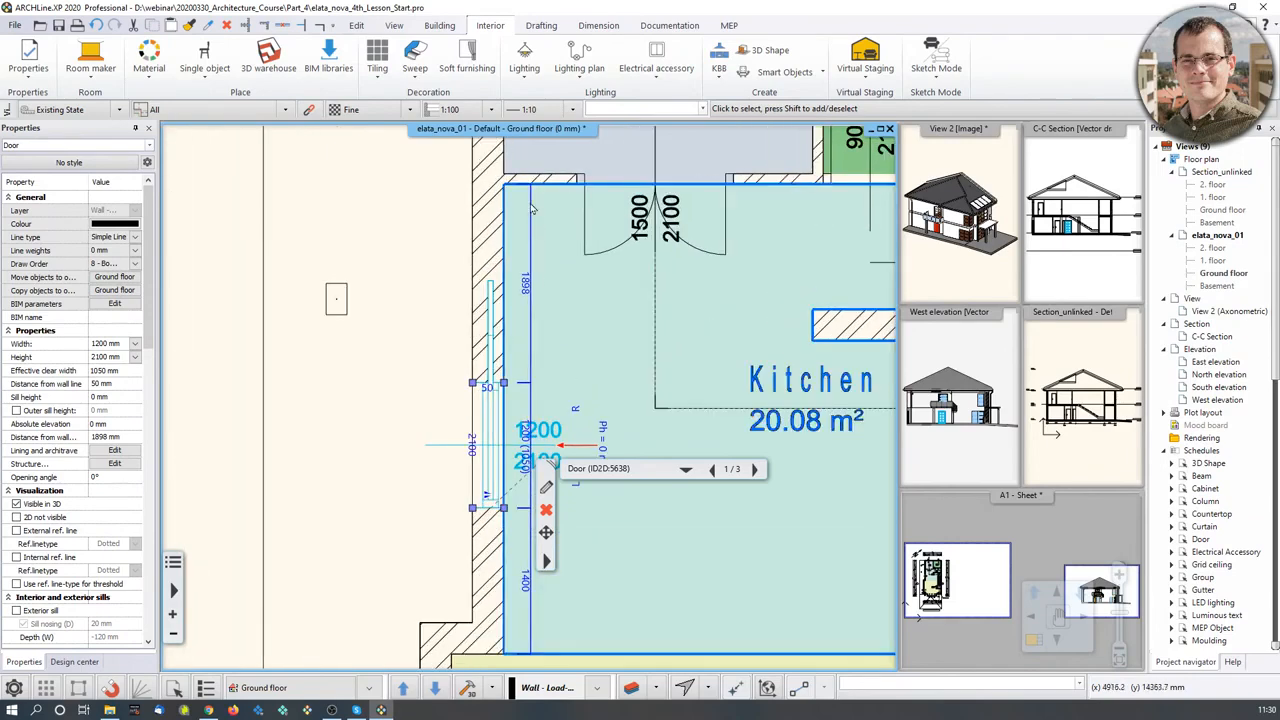
pyautogui.scroll(1, 530, 292)
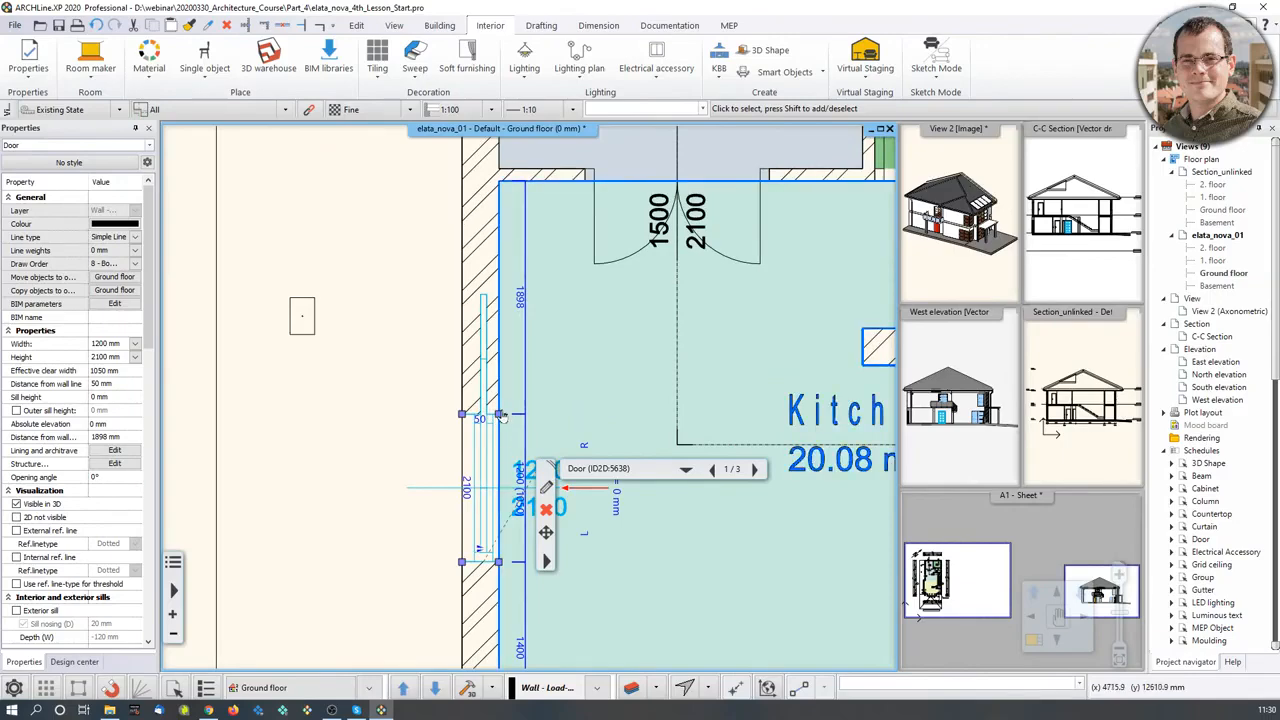
pyautogui.scroll(-1, 499, 415)
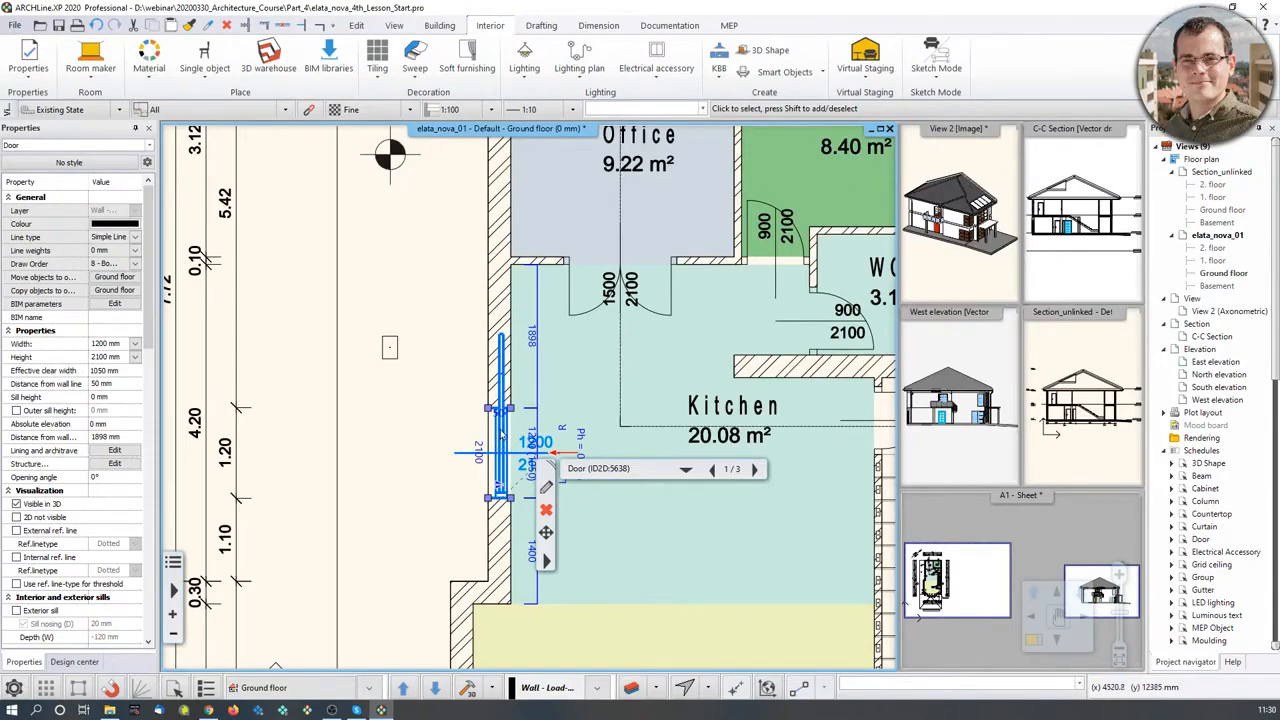
pyautogui.scroll(-3, 574, 407)
pyautogui.moveTo(574, 407); pyautogui.dragTo(495, 407, button='middle')
pyautogui.moveTo(857, 389); pyautogui.dragTo(766, 389, button='middle')
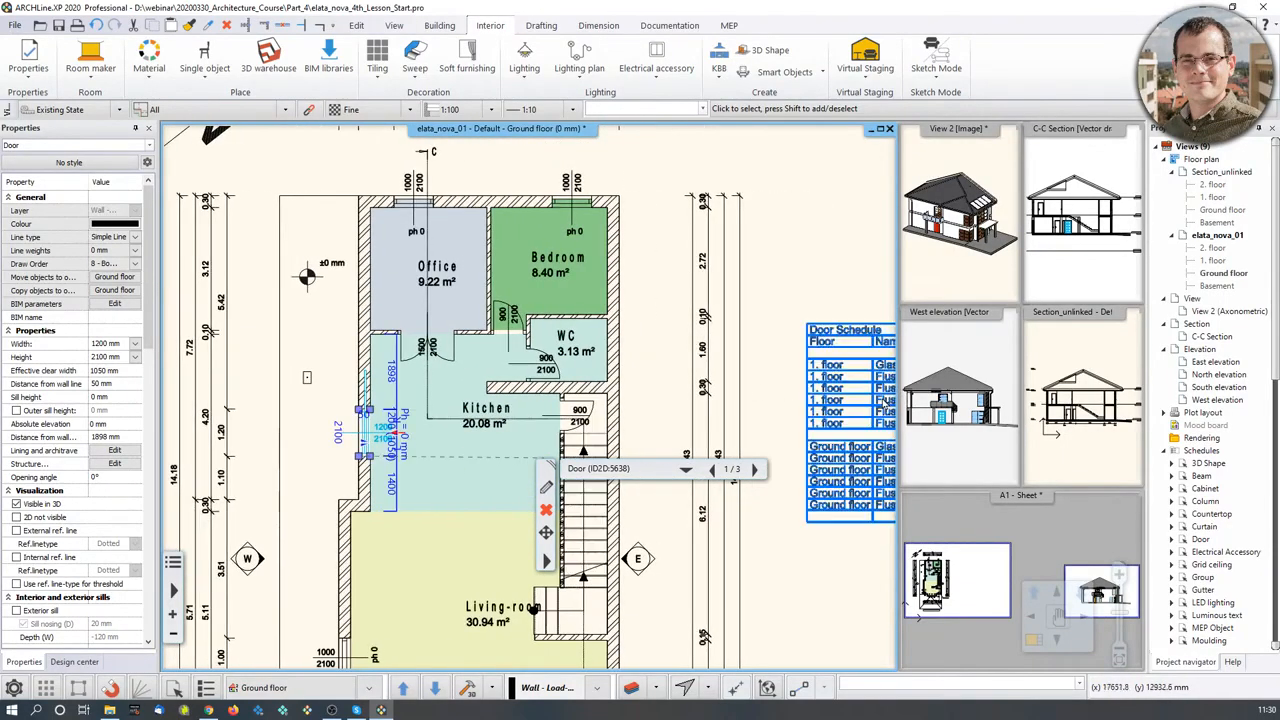
pyautogui.scroll(2, 414, 427)
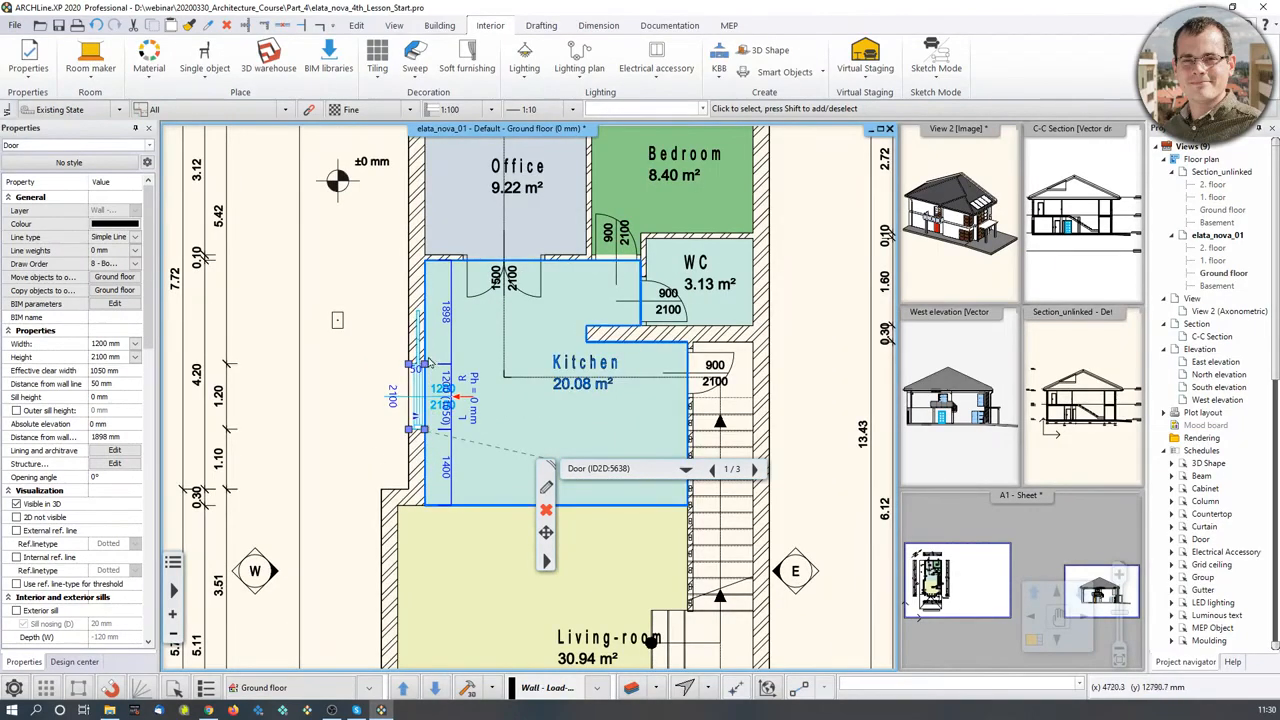
pyautogui.scroll(2, 430, 380)
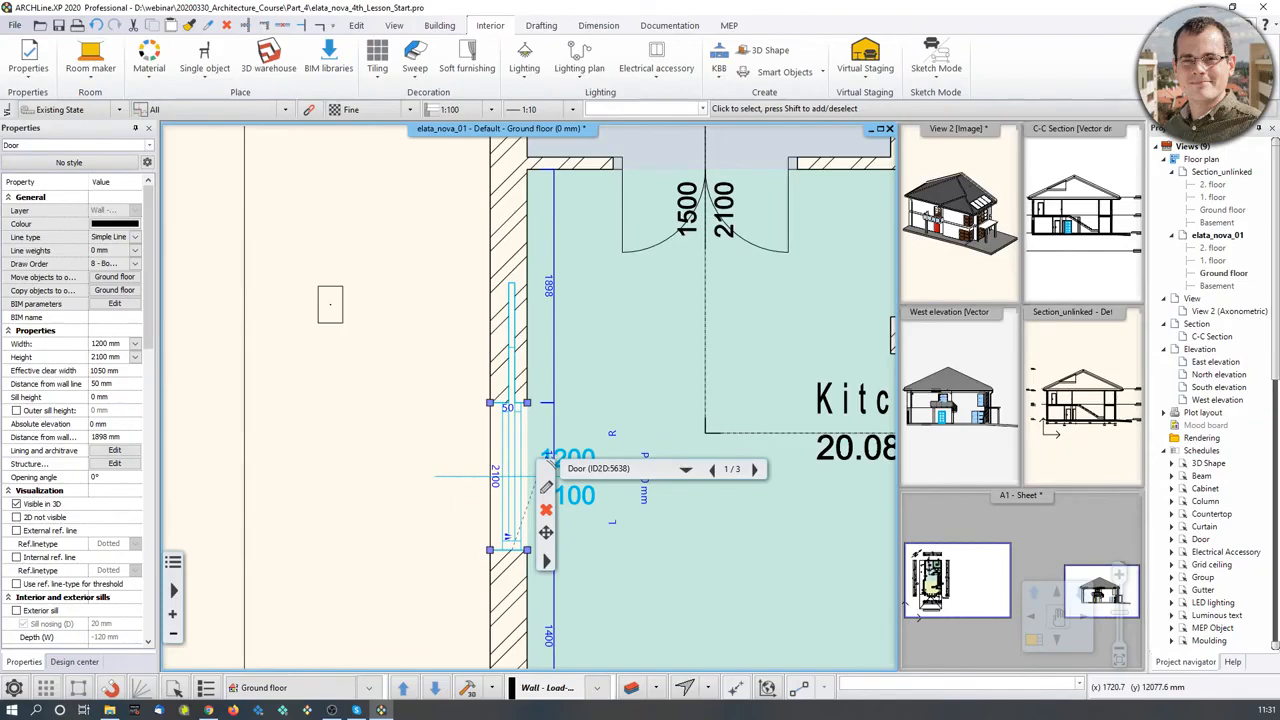
pyautogui.scroll(-5, 530, 392)
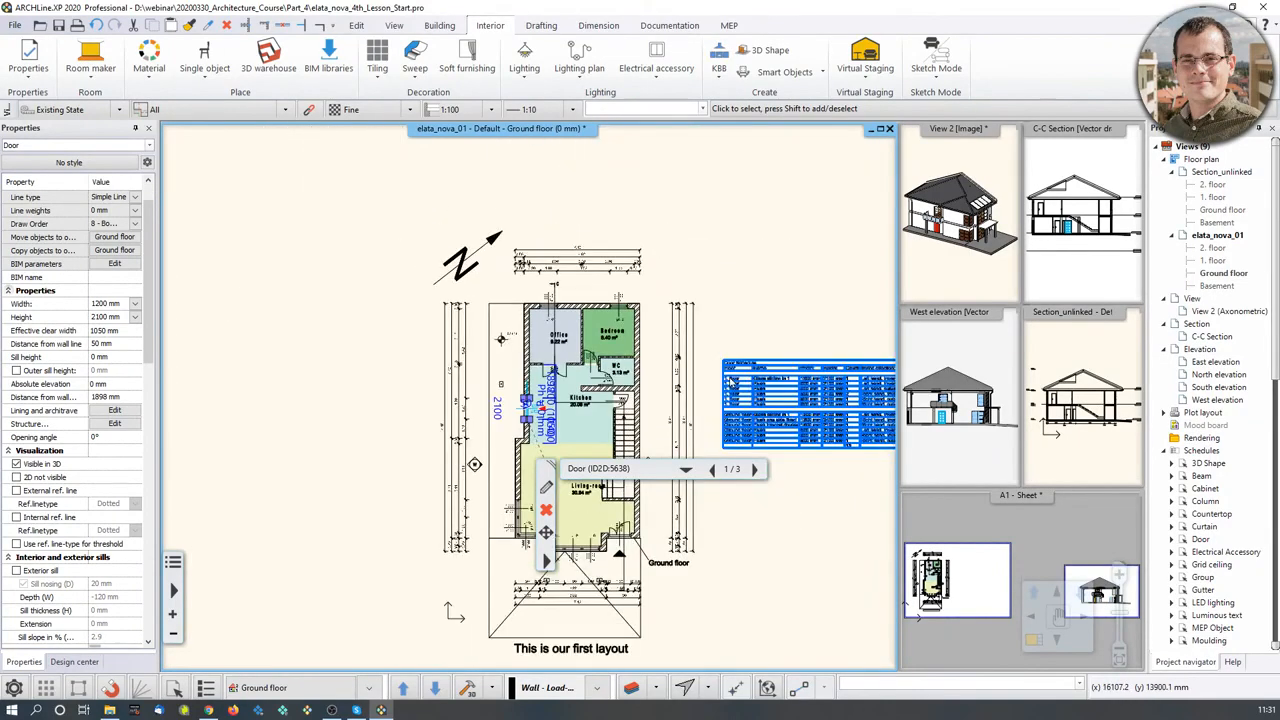
pyautogui.scroll(1, 622, 287)
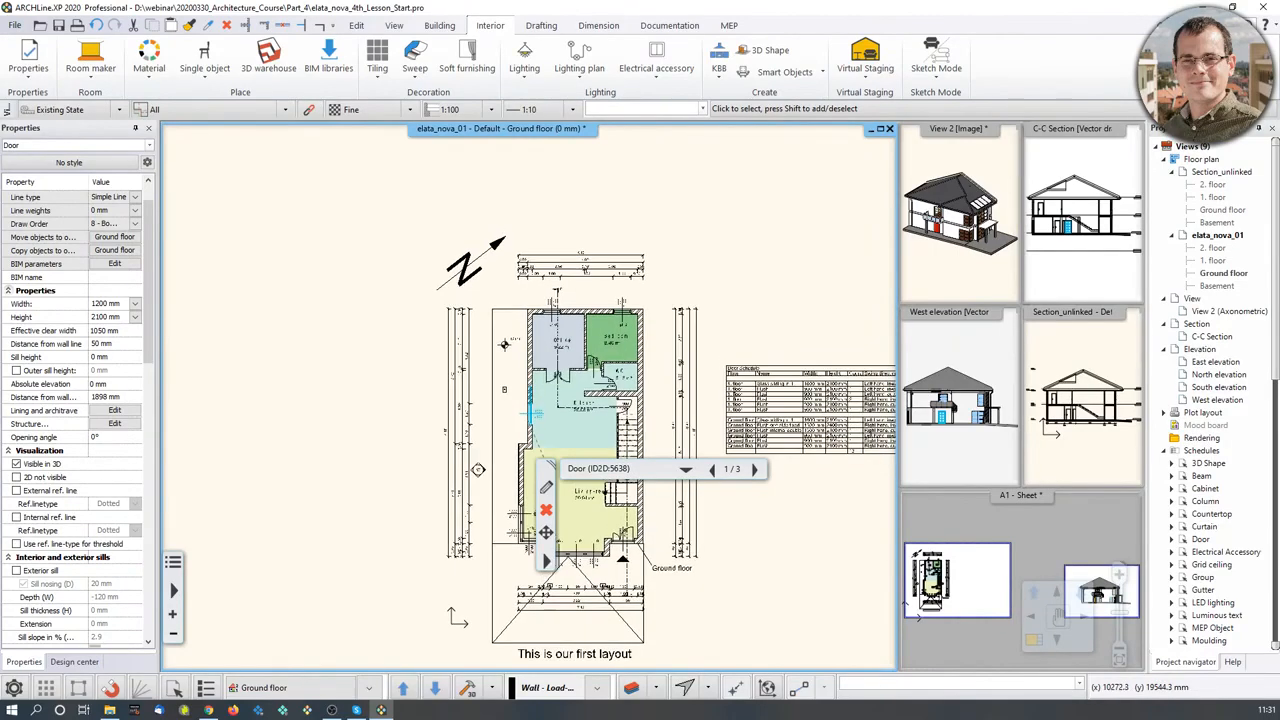
# Open the dimension properties and review the available arrowhead types.
pyautogui.click(604, 27)
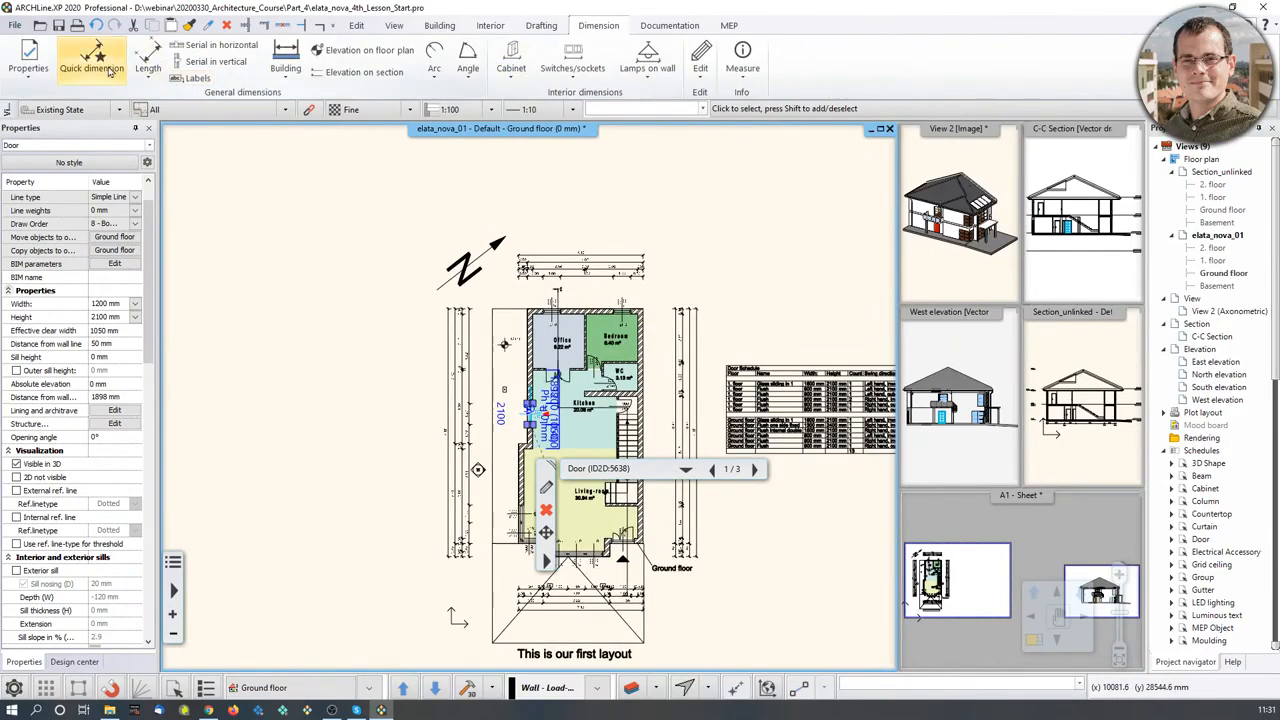
pyautogui.click(45, 73)
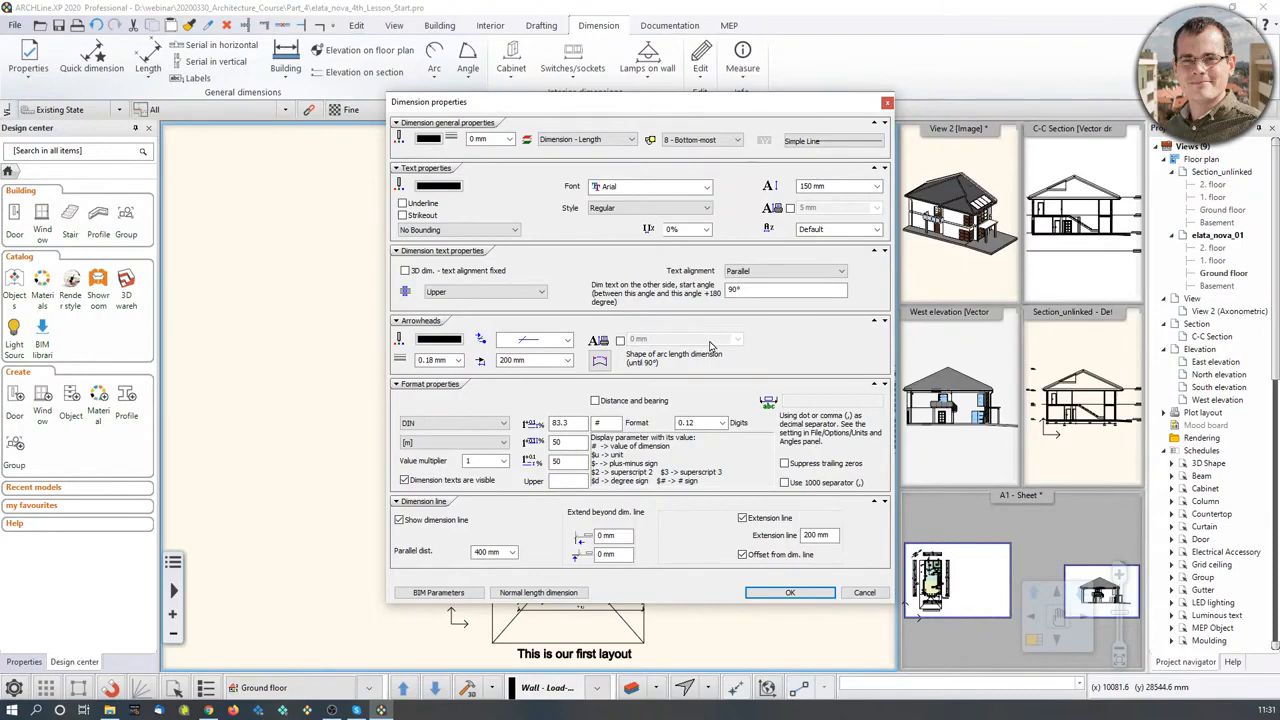
pyautogui.click(570, 341)
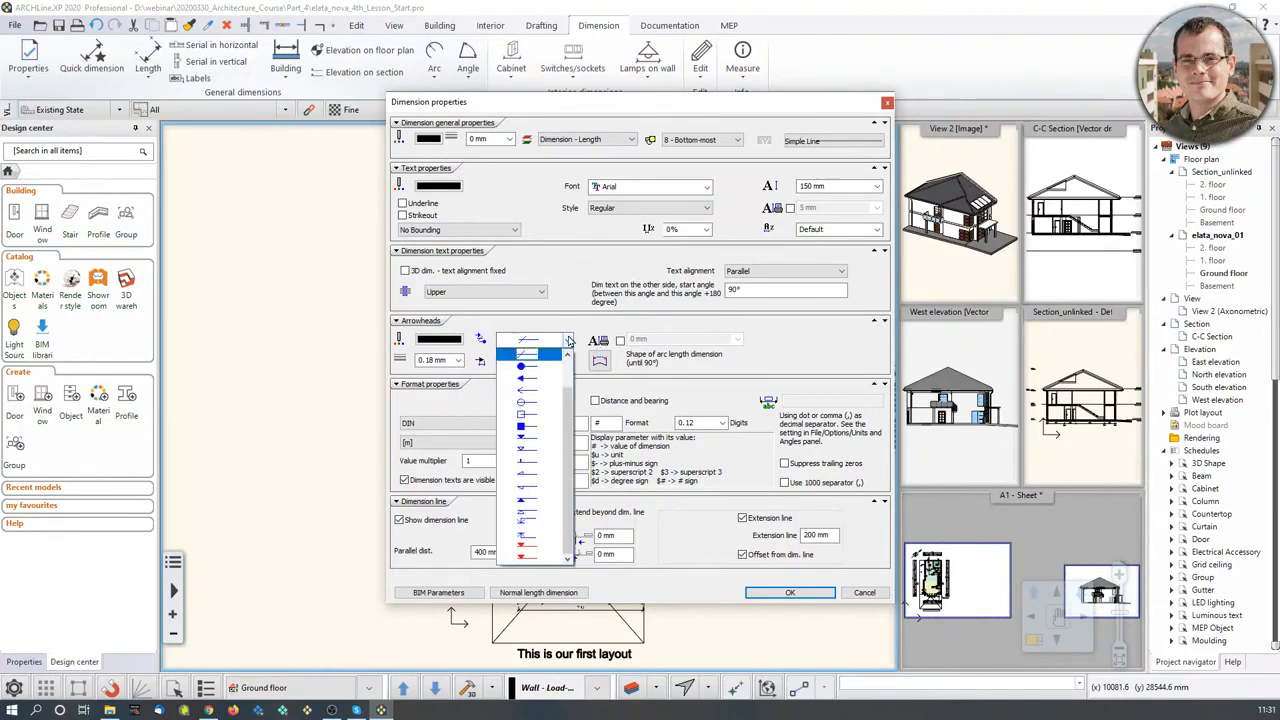
pyautogui.click(587, 283)
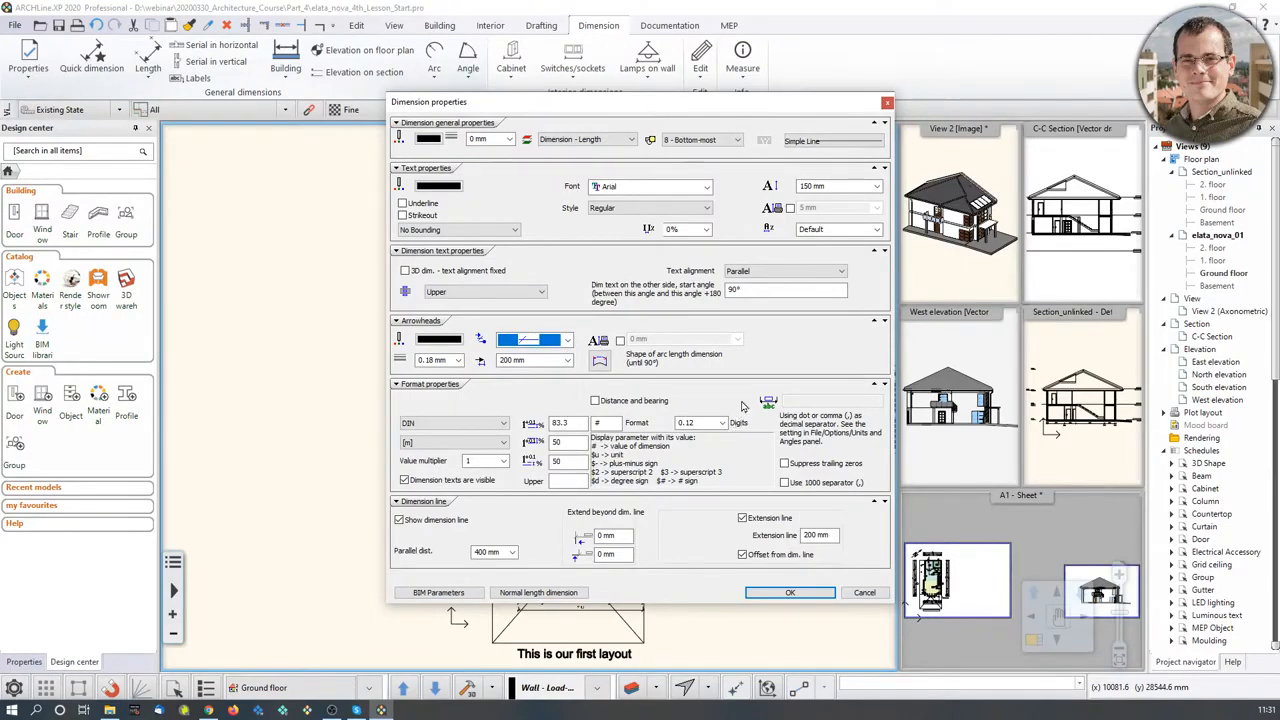
pyautogui.click(866, 593)
# Select the overall length dimension above the plan to review its properties, and deselect it.
pyautogui.scroll(3, 548, 354)
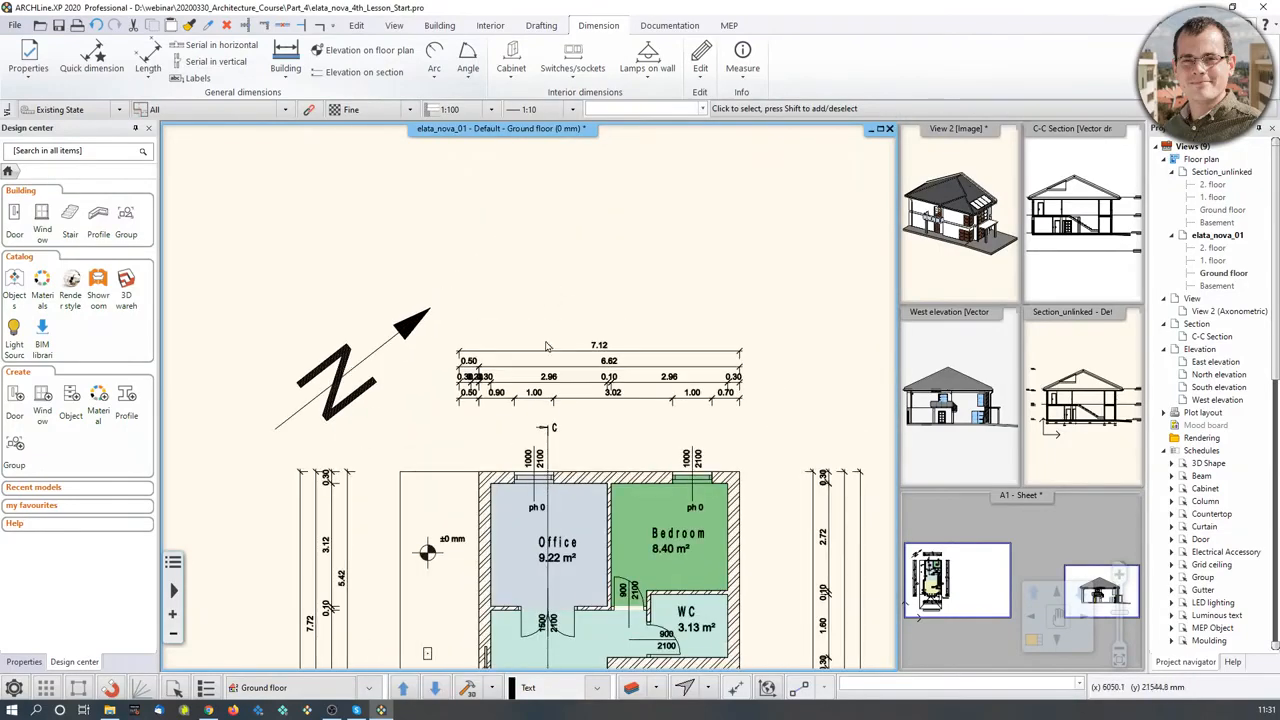
pyautogui.click(548, 354)
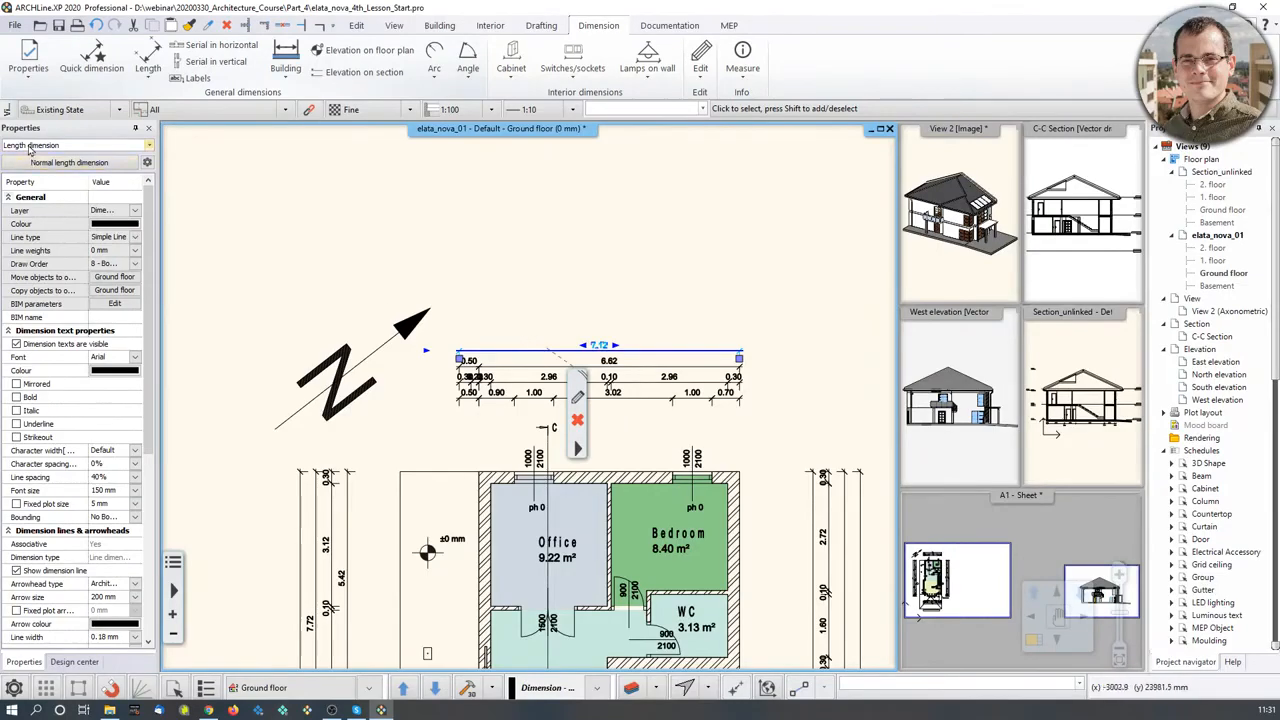
pyautogui.click(148, 147)
pyautogui.click(235, 157)
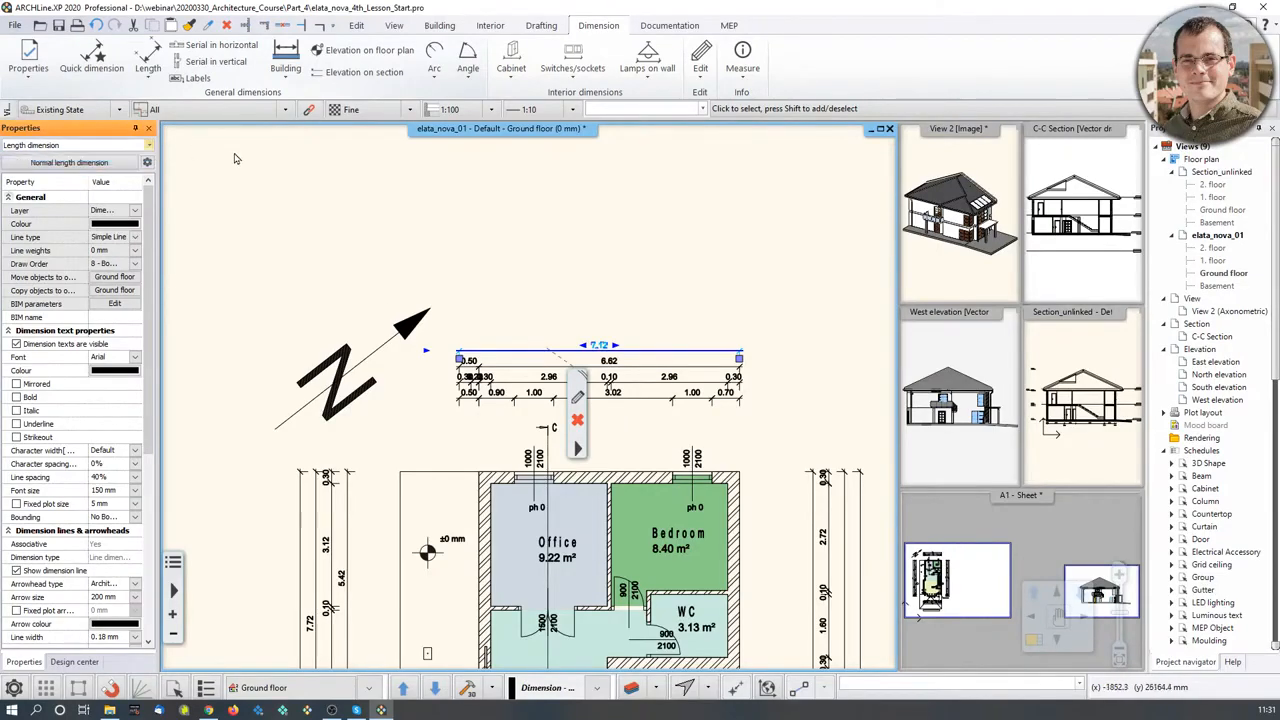
pyautogui.scroll(-2, 491, 280)
pyautogui.click(491, 280)
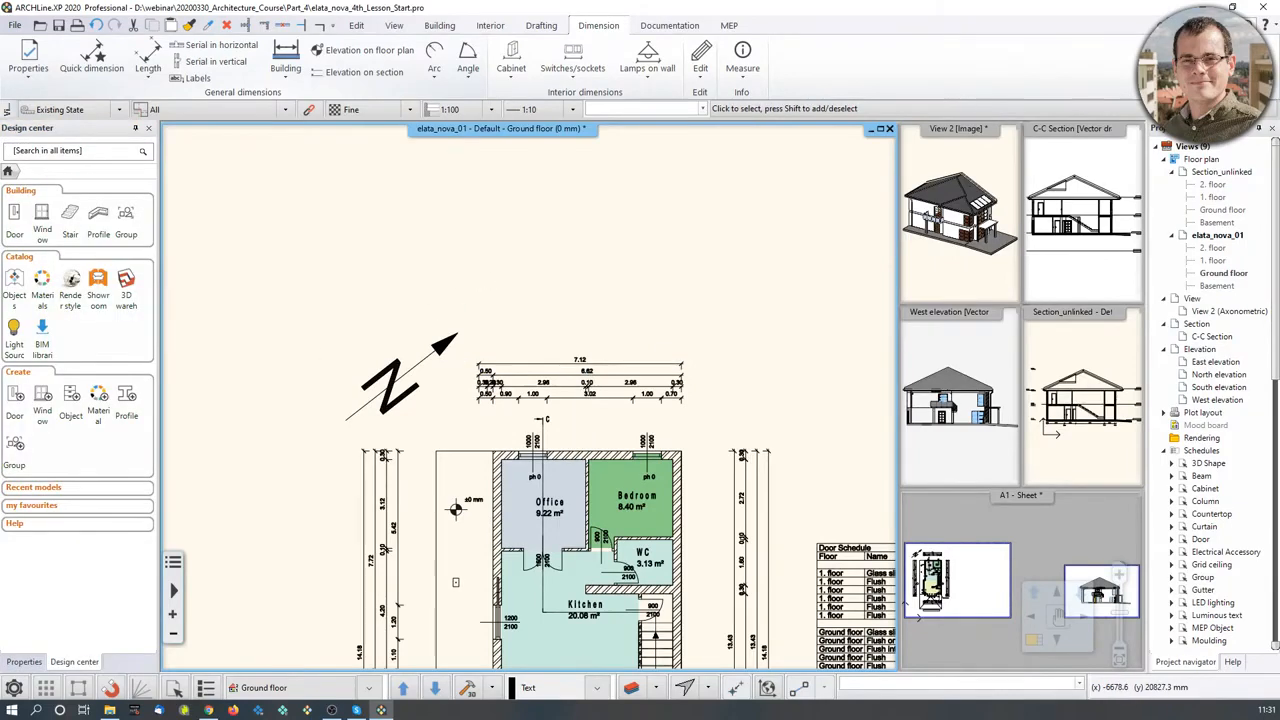
pyautogui.scroll(2, 693, 468)
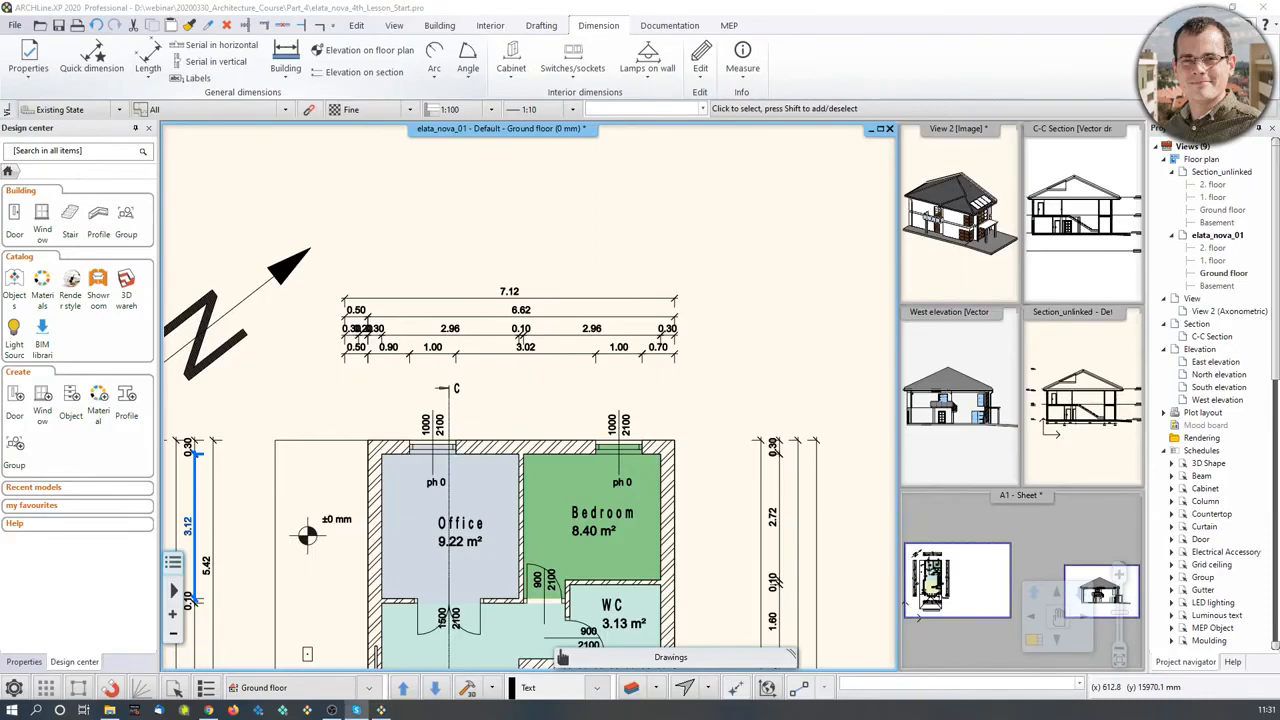
# Switch to File Explorer, browse the project files in the Webinar_PRO_Files folder, and return to ARCHLine.XP.
pyautogui.hotkey('alt', 'Tab')
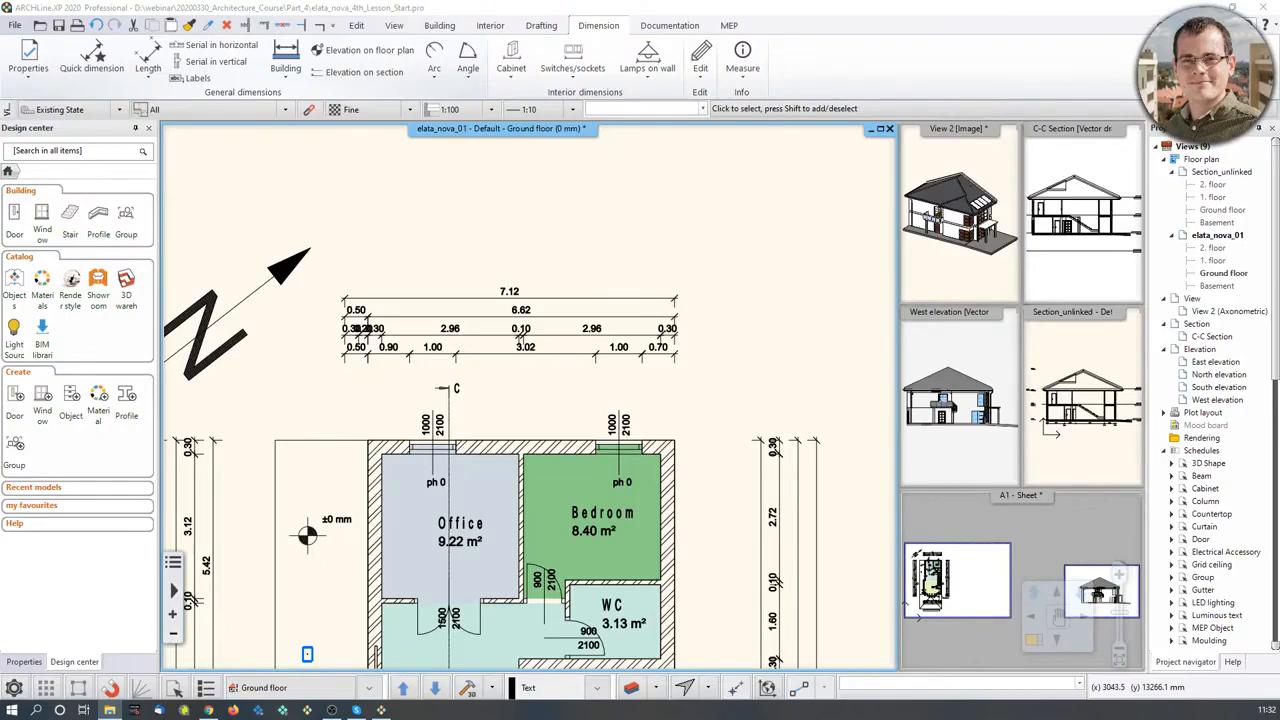
pyautogui.moveTo(0, 127); pyautogui.dragTo(176, 98)
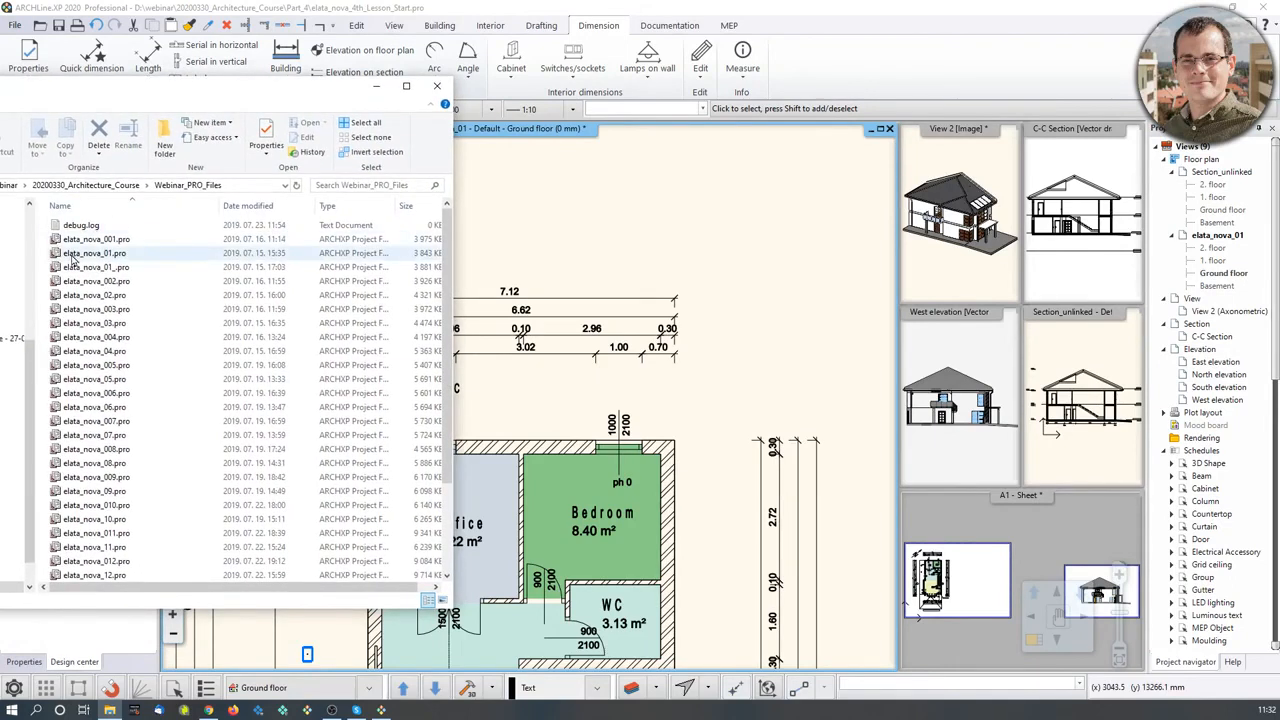
pyautogui.scroll(-4, 97, 546)
pyautogui.scroll(4, 100, 530)
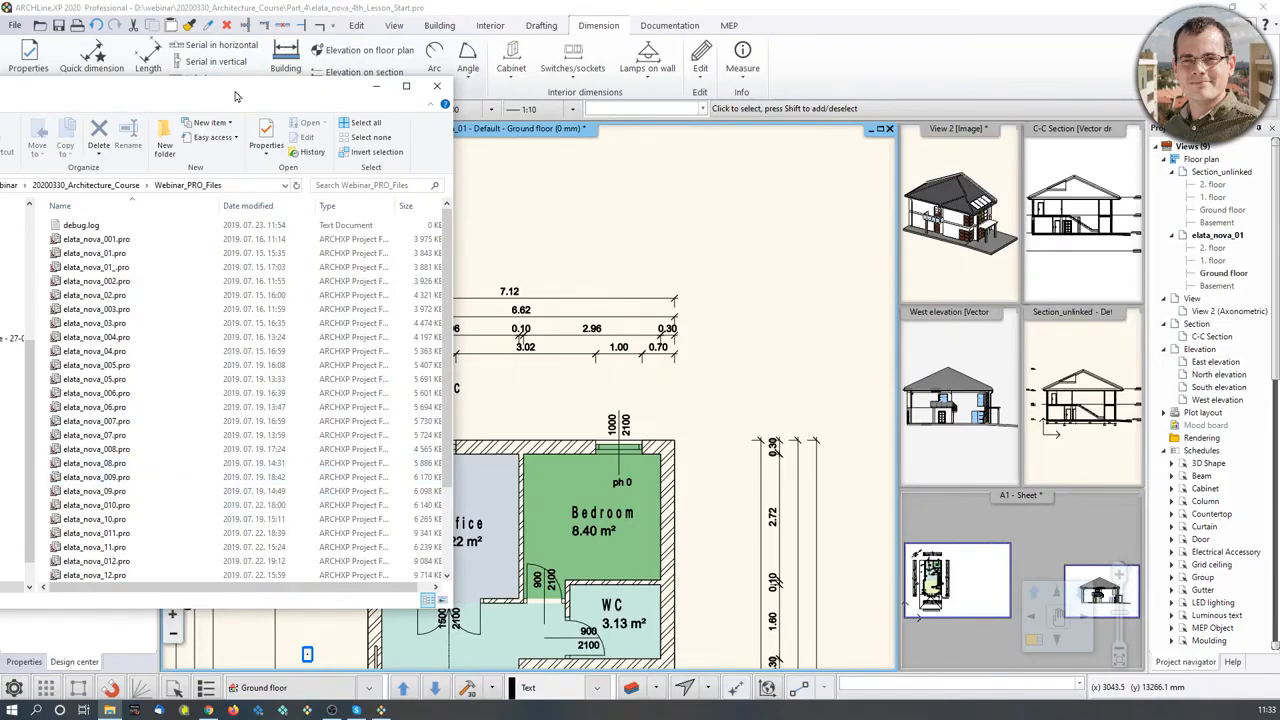
pyautogui.moveTo(240, 97); pyautogui.dragTo(0, 150)
pyautogui.click(381, 710)
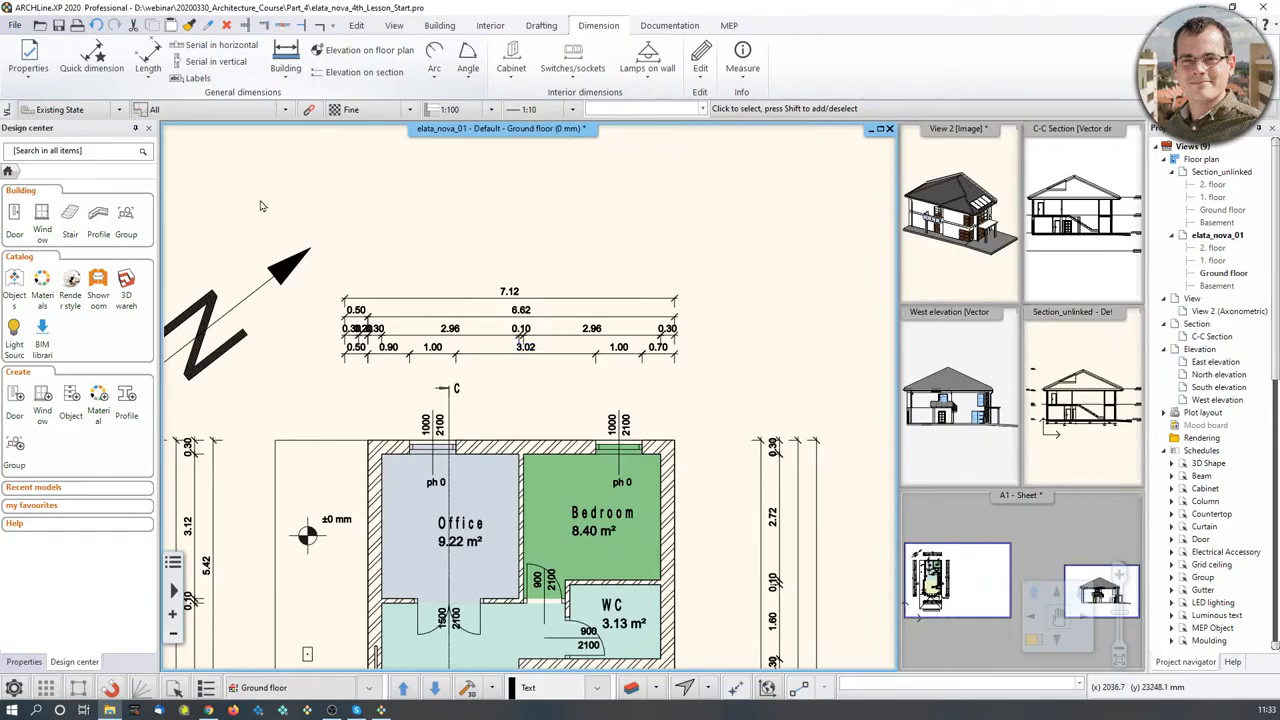
# Review the export formats available for the project.
pyautogui.scroll(-2, 265, 200)
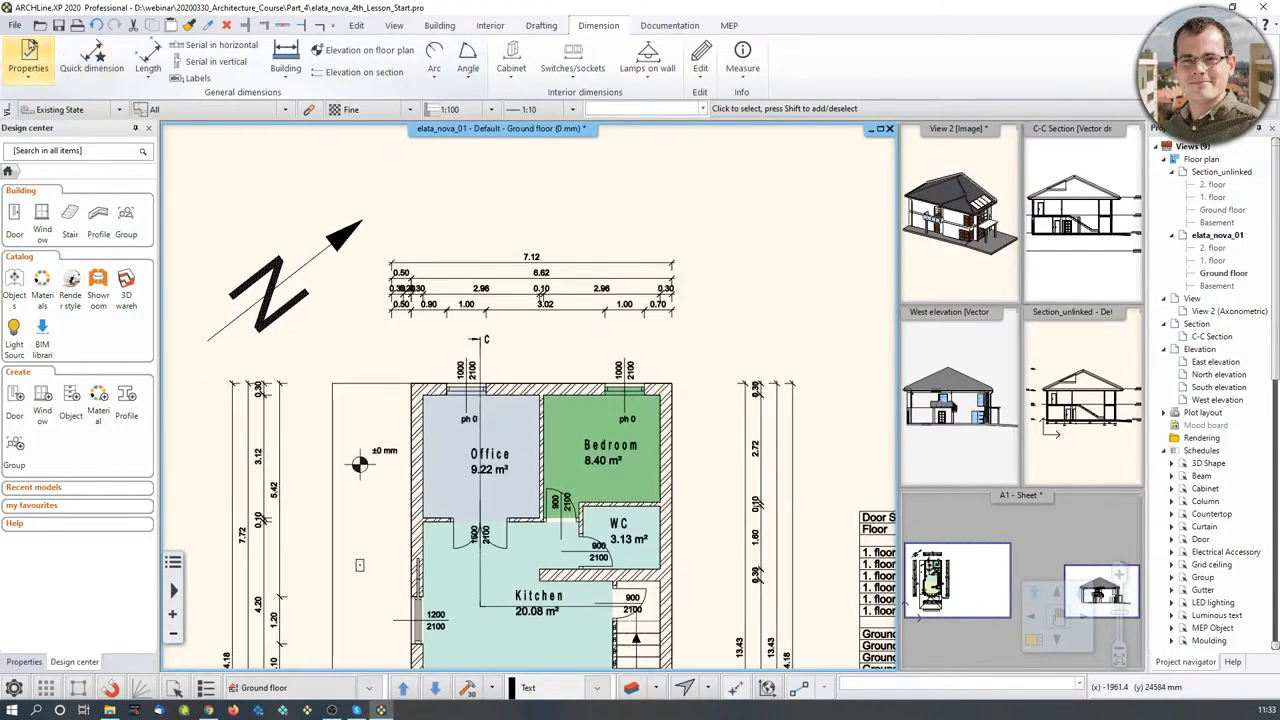
pyautogui.click(15, 25)
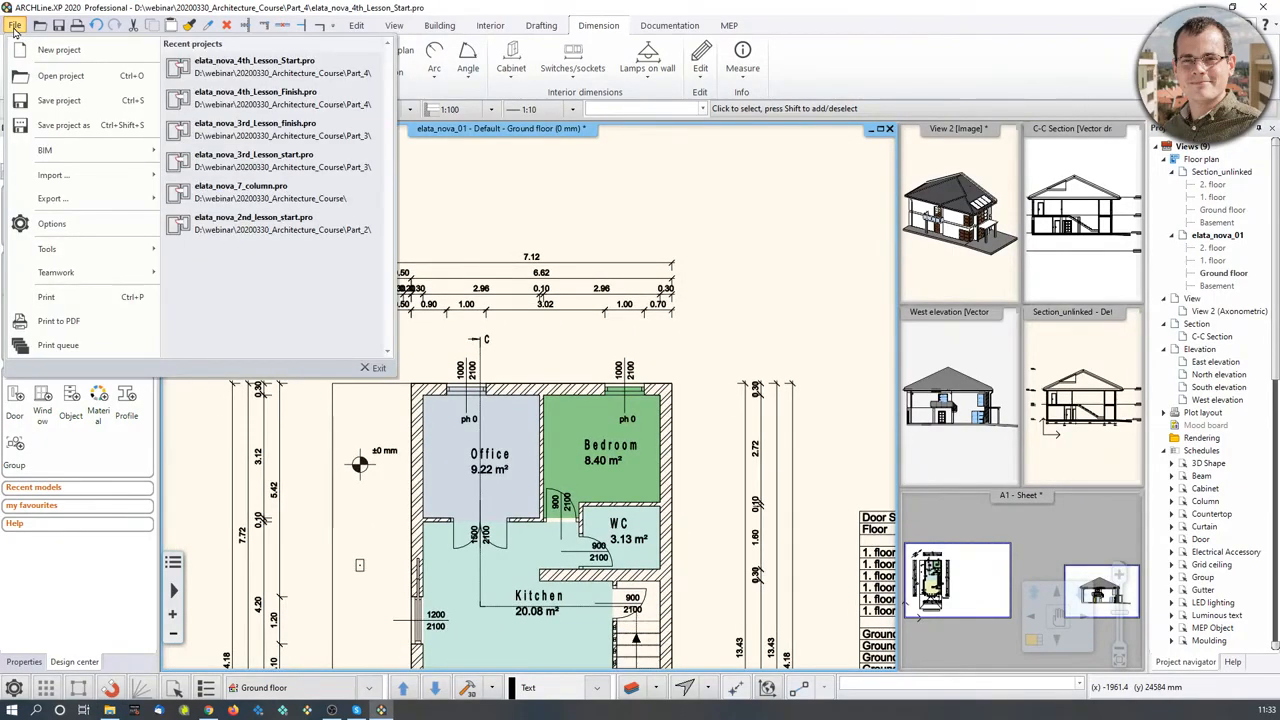
pyautogui.moveTo(130, 207)
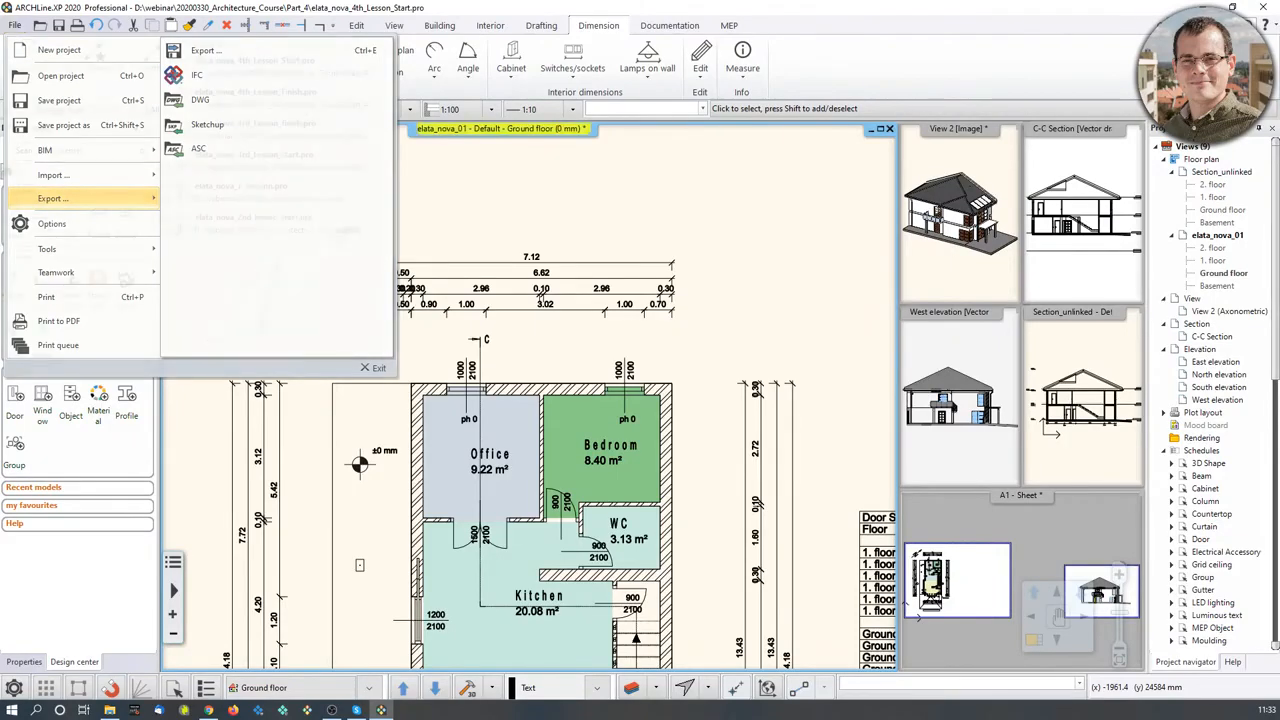
pyautogui.press('Escape')
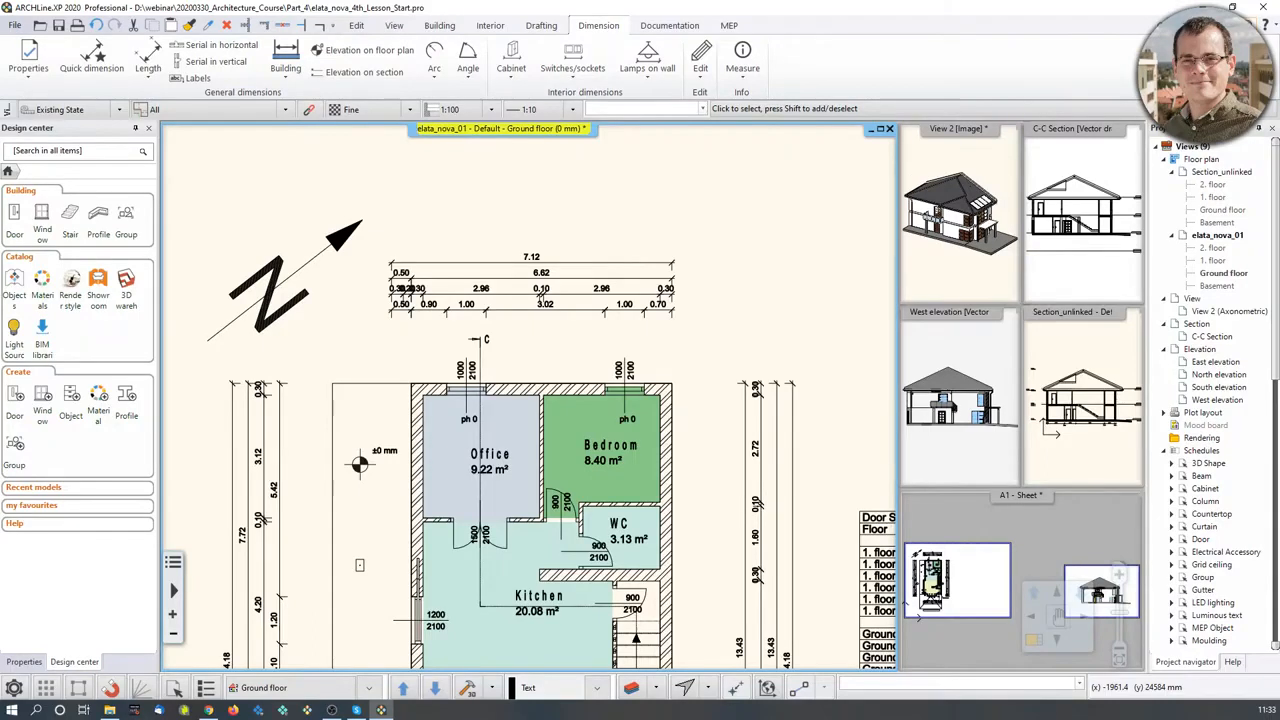
# Search the commands for "goo" and locate the Download from Google Drive tool.
pyautogui.write('goo')
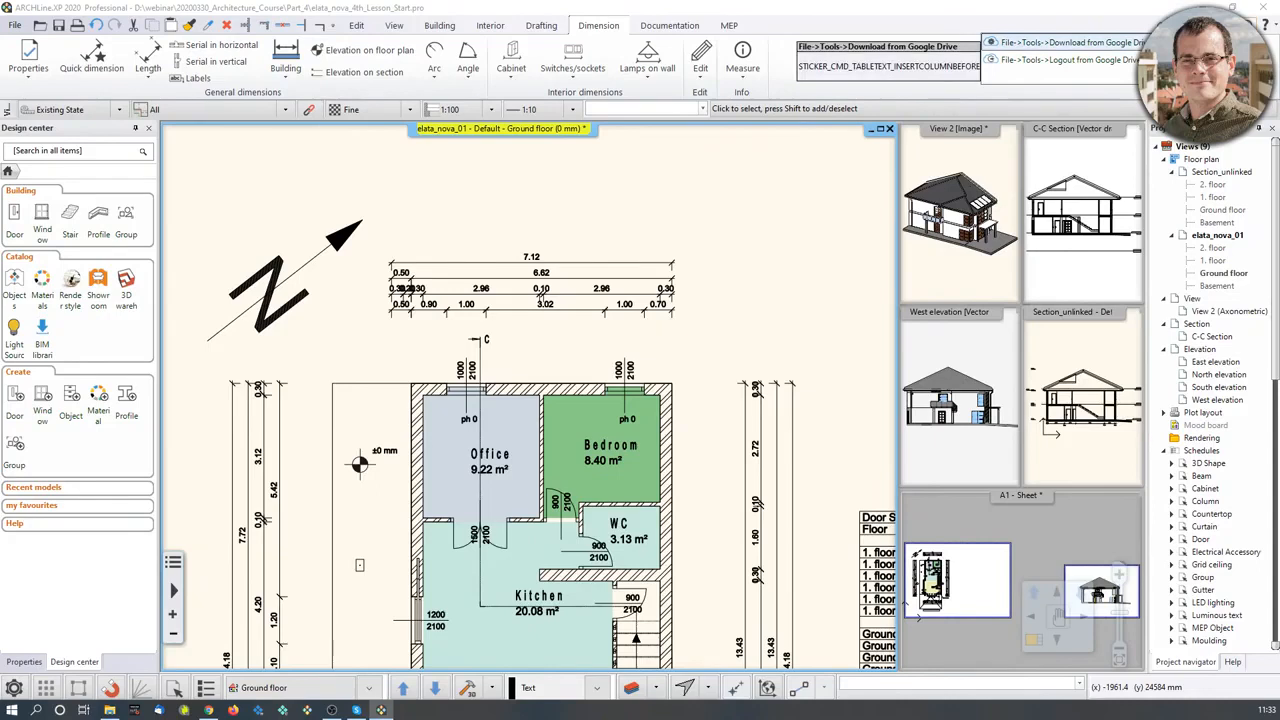
pyautogui.click(15, 25)
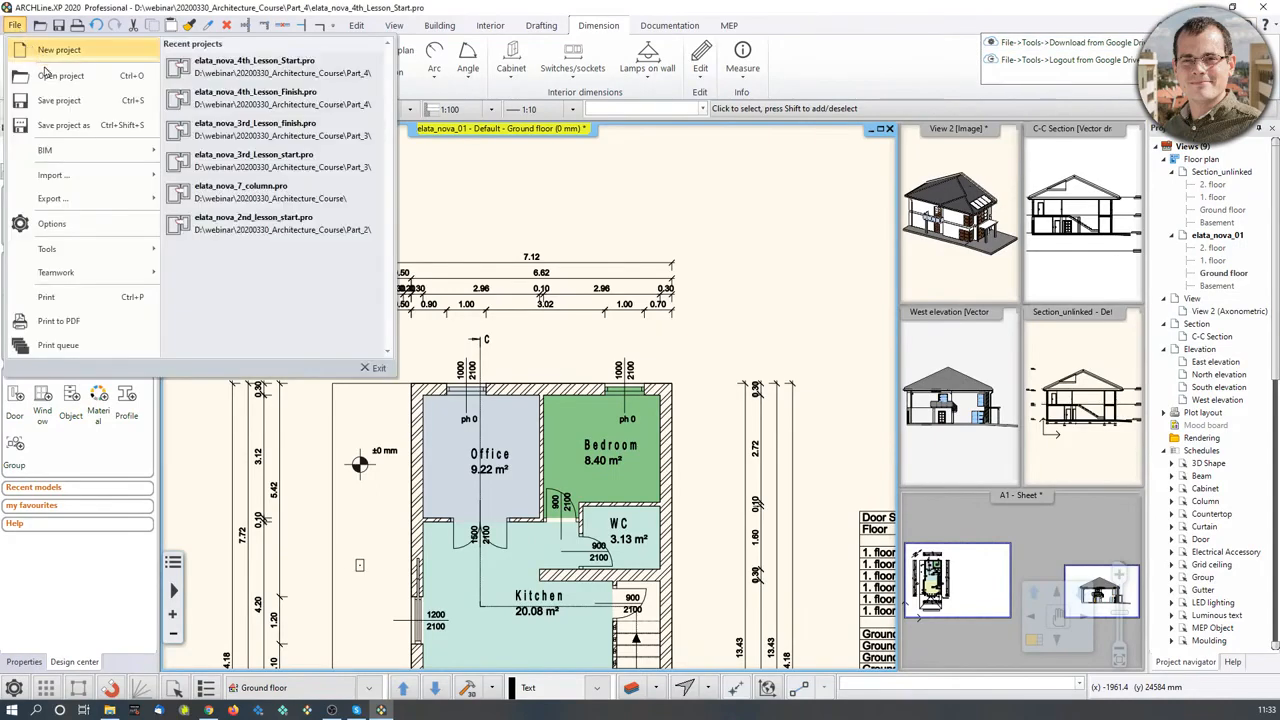
pyautogui.moveTo(102, 248)
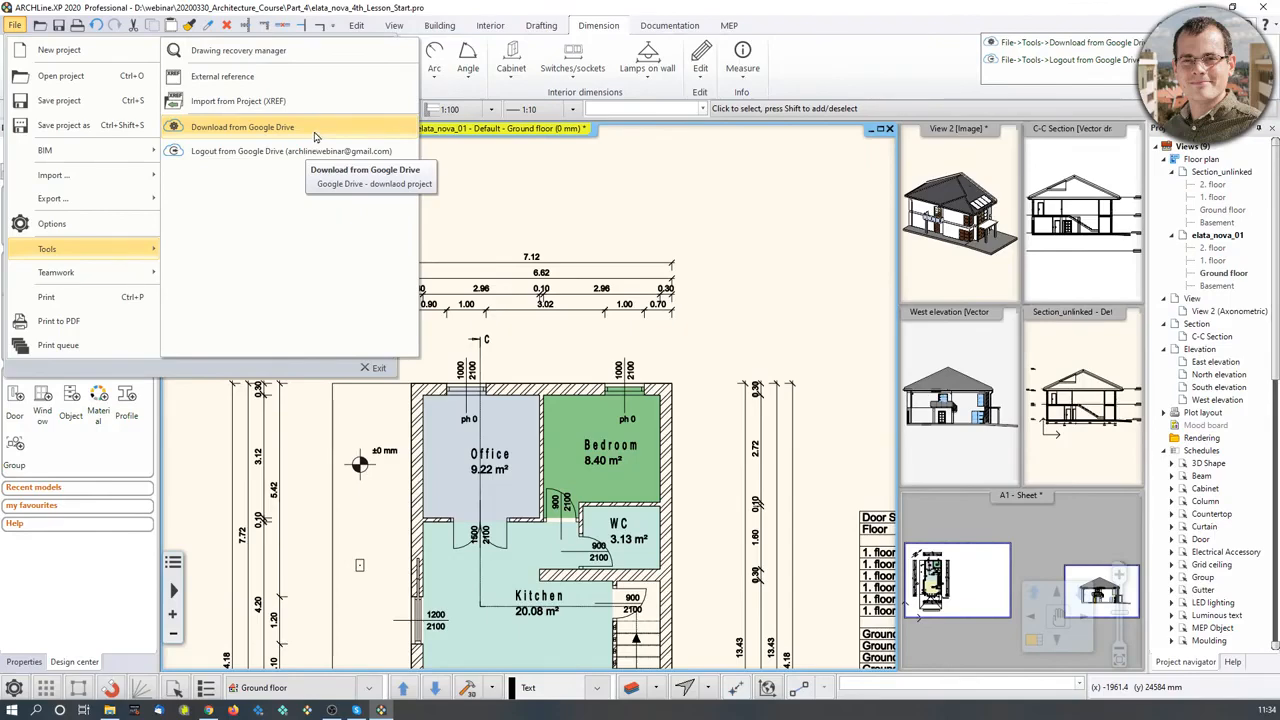
pyautogui.click(110, 710)
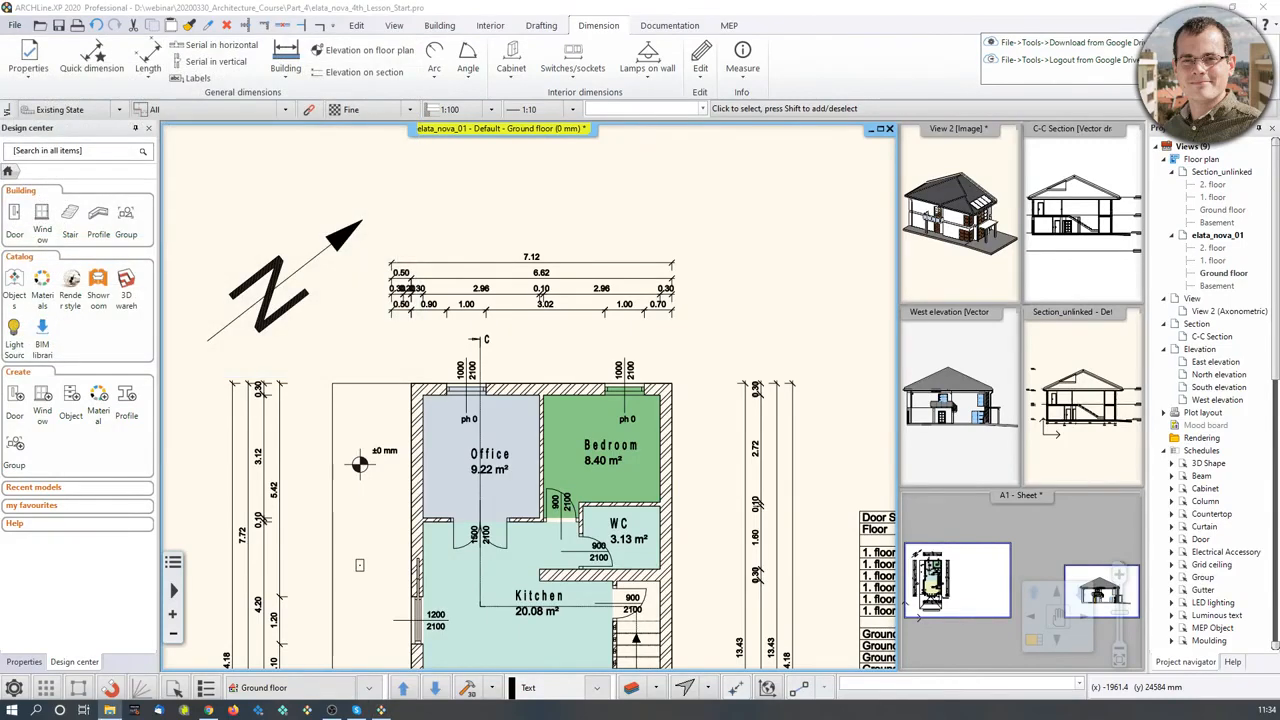
pyautogui.hotkey('alt', 'Tab')
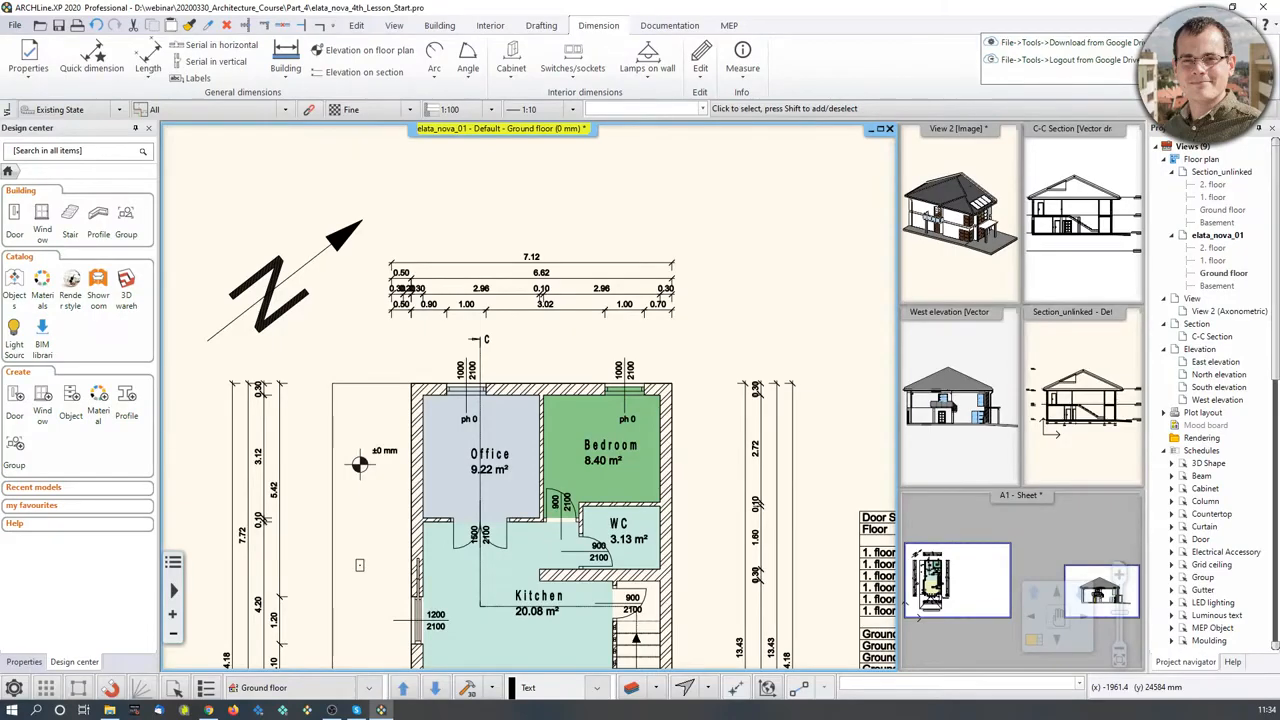
# Open the building's level settings, review the list of floors, and close them.
pyautogui.scroll(-3, 510, 220)
pyautogui.moveTo(383, 410); pyautogui.dragTo(384, 384, button='middle')
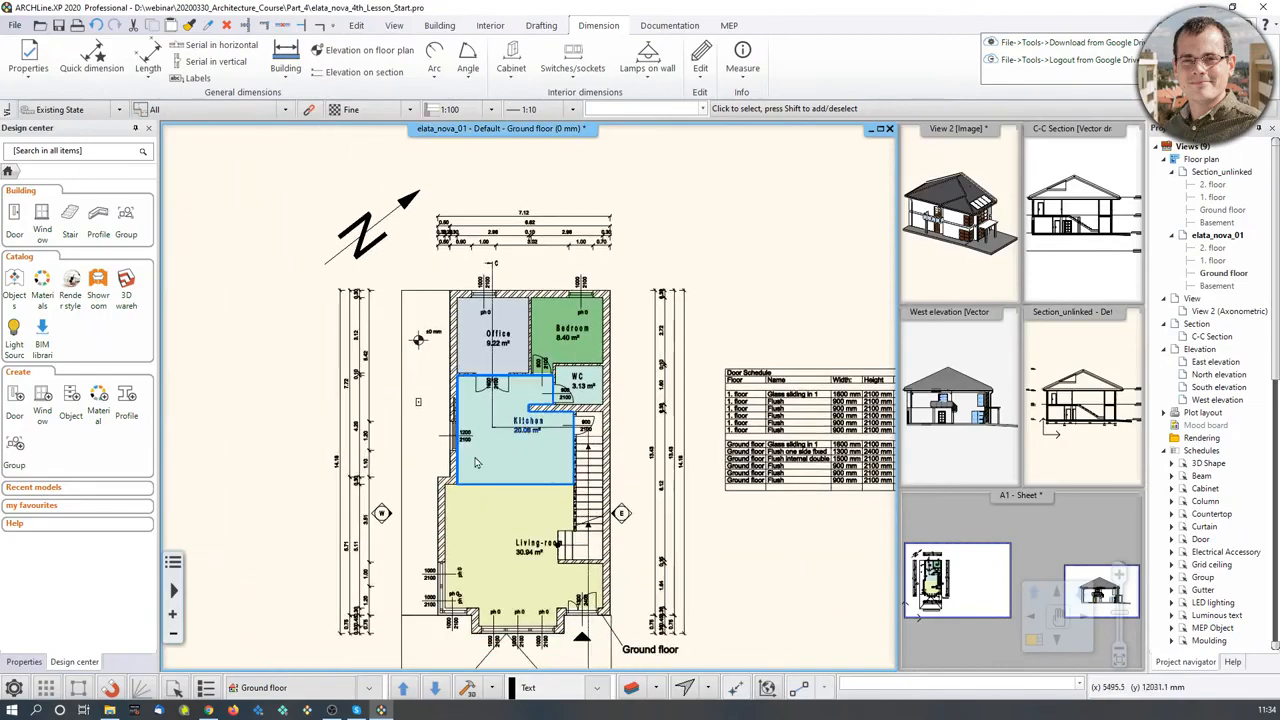
pyautogui.click(330, 688)
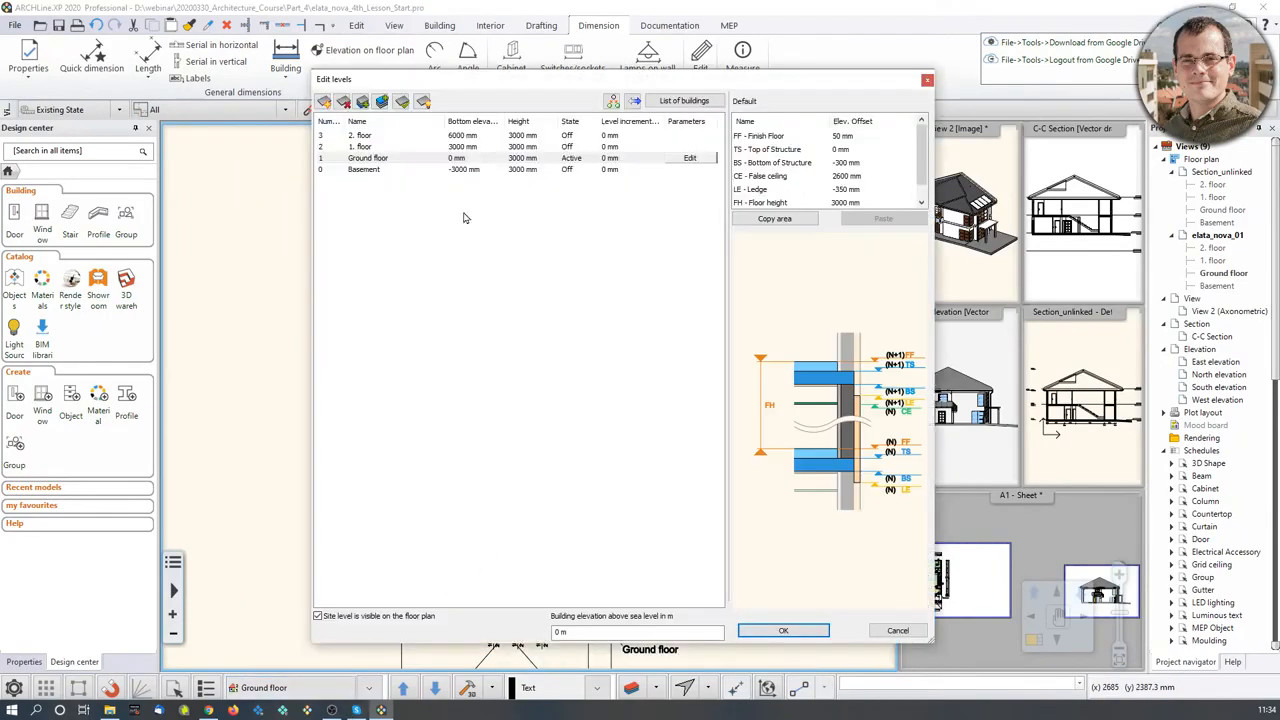
pyautogui.moveTo(489, 94); pyautogui.dragTo(590, 158)
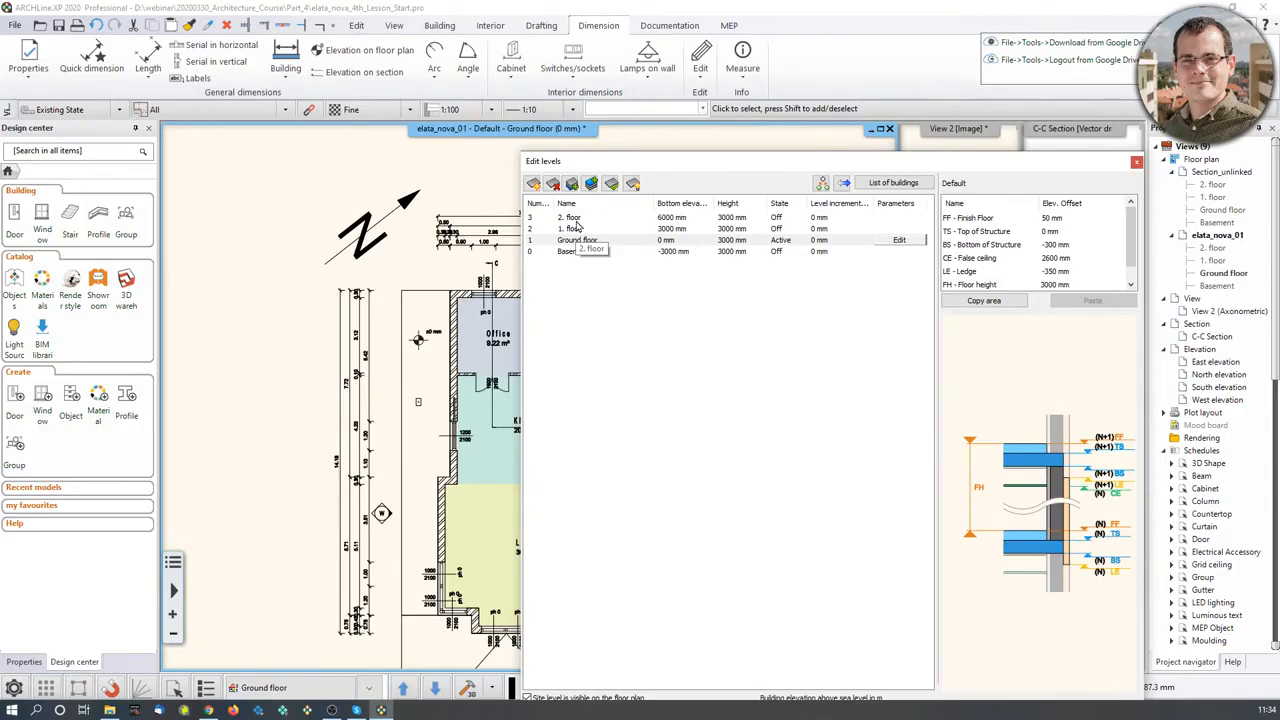
pyautogui.click(1136, 161)
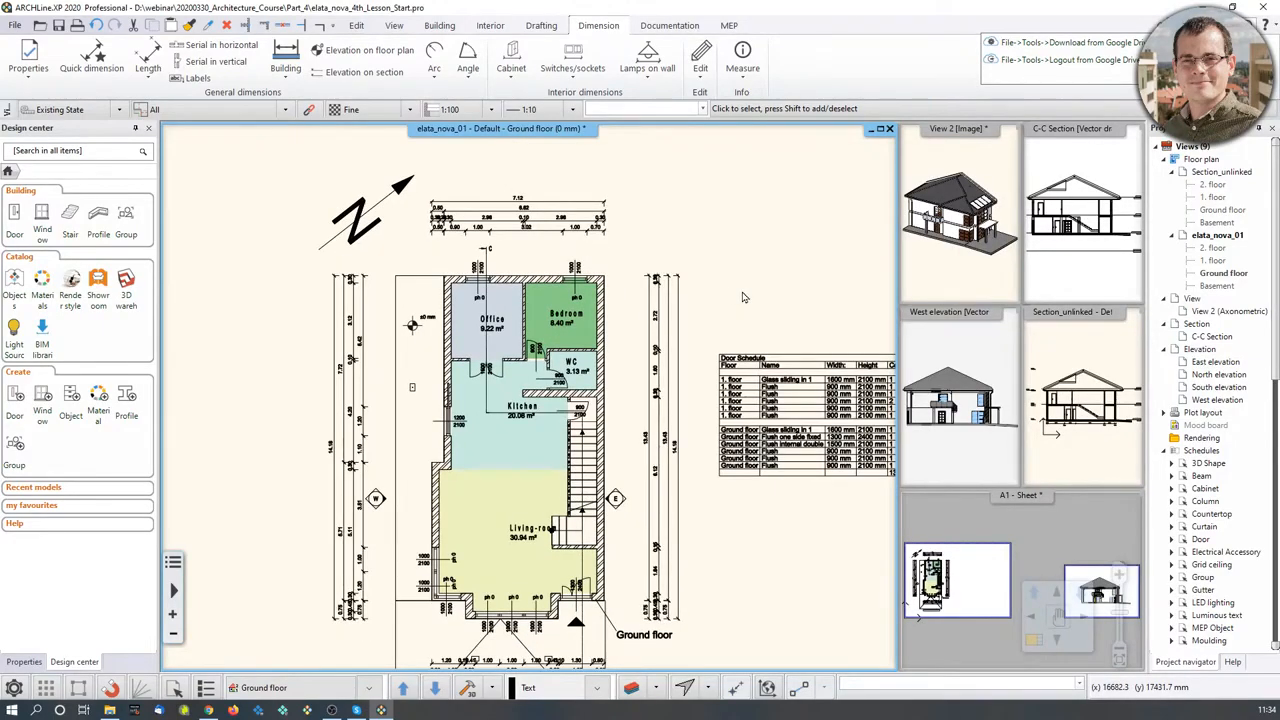
# Step through the building's levels up to the 2. floor and return to the 1. floor plan.
pyautogui.press('pageup')
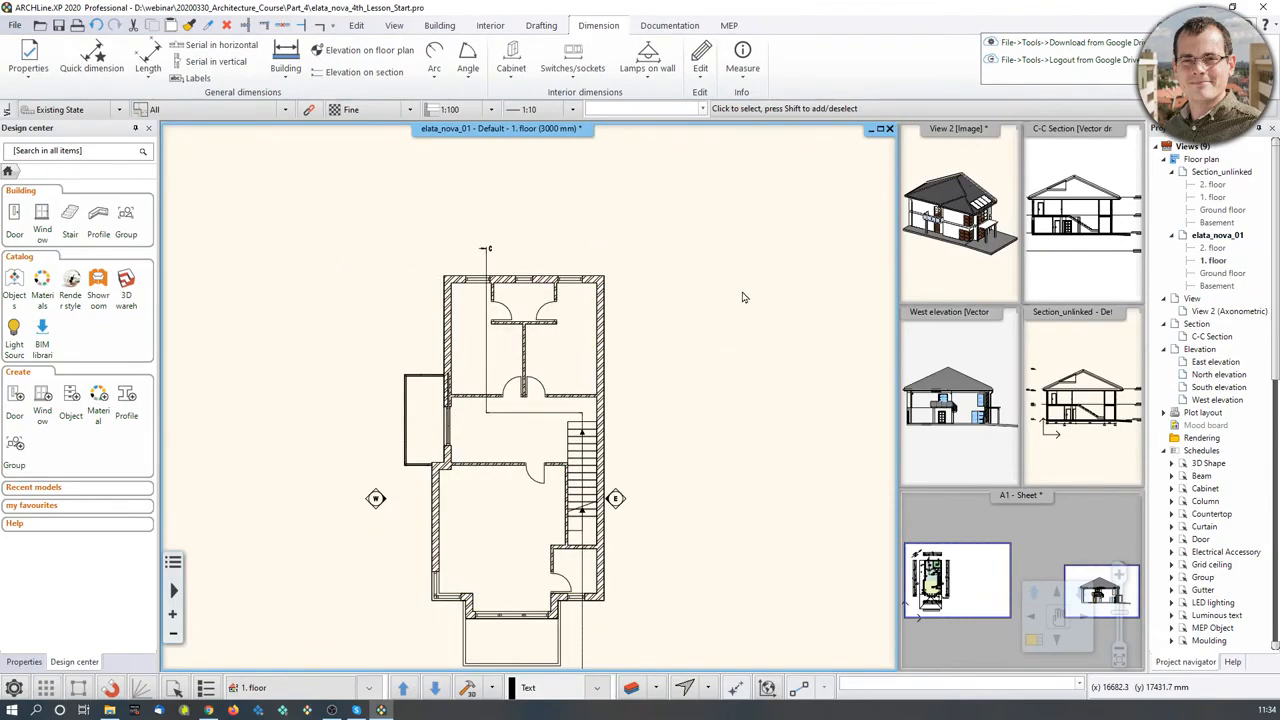
pyautogui.press('pageup')
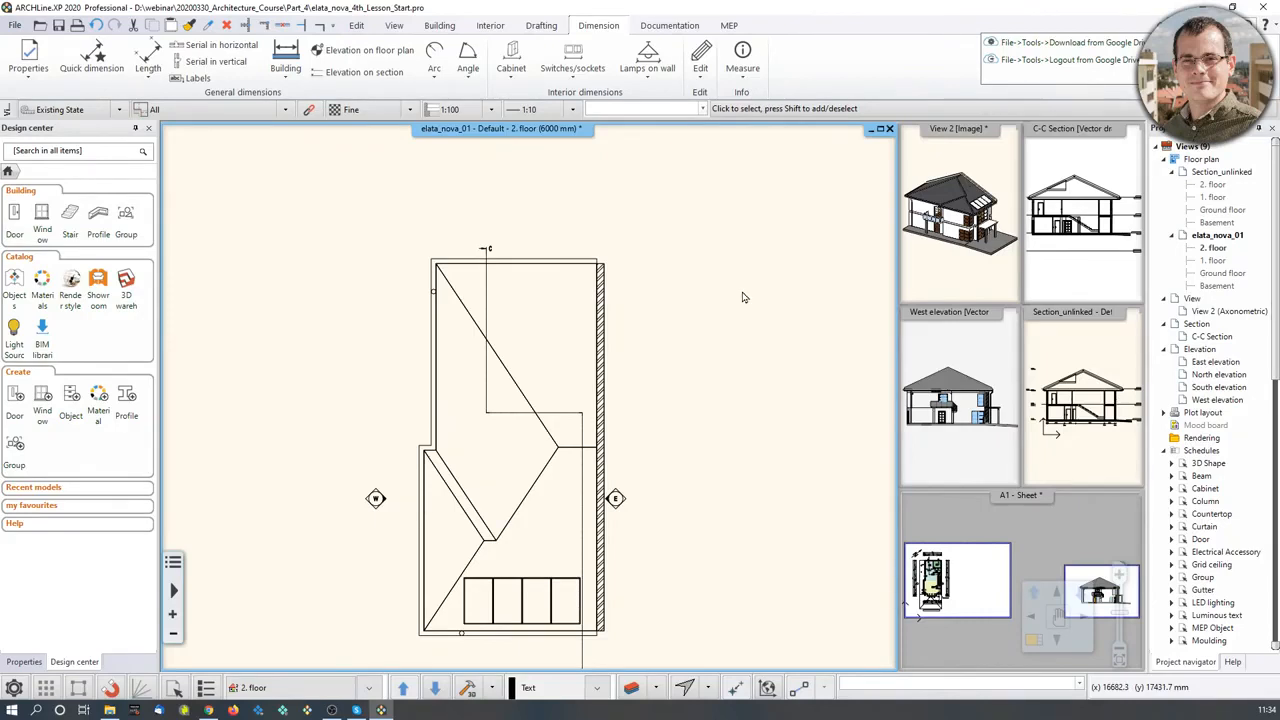
pyautogui.press('pagedown')
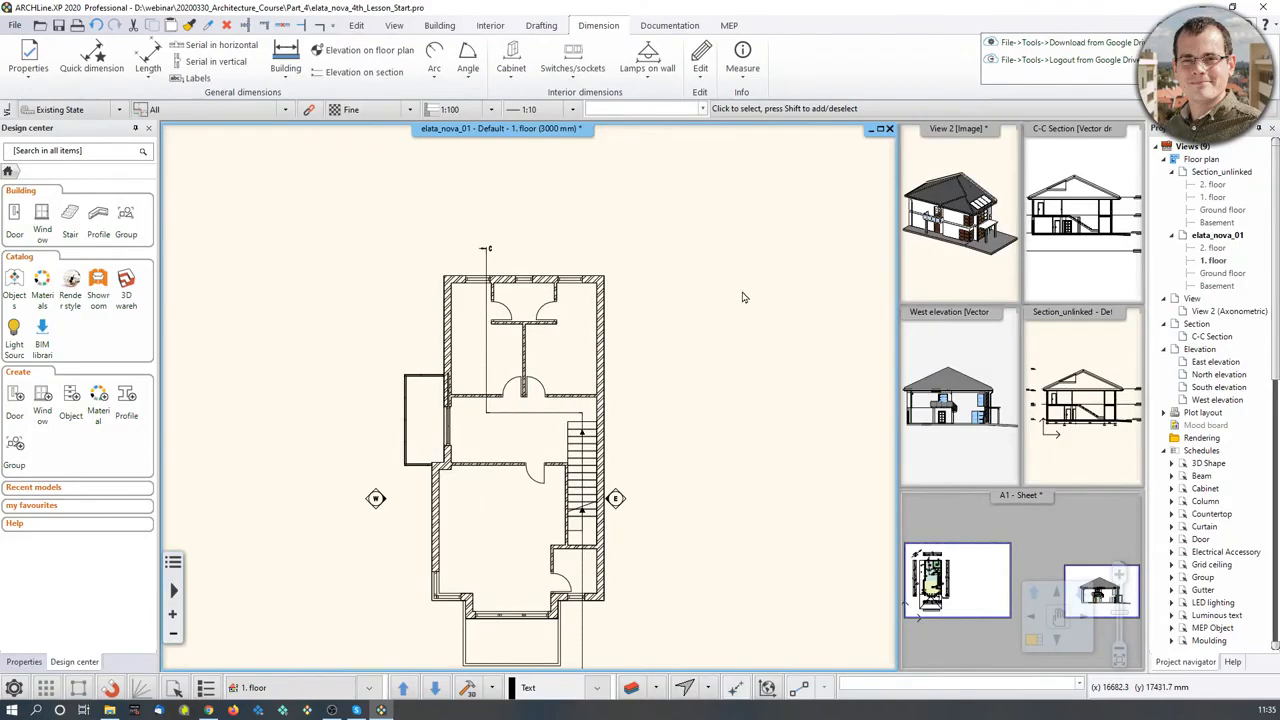
pyautogui.press('pageup')
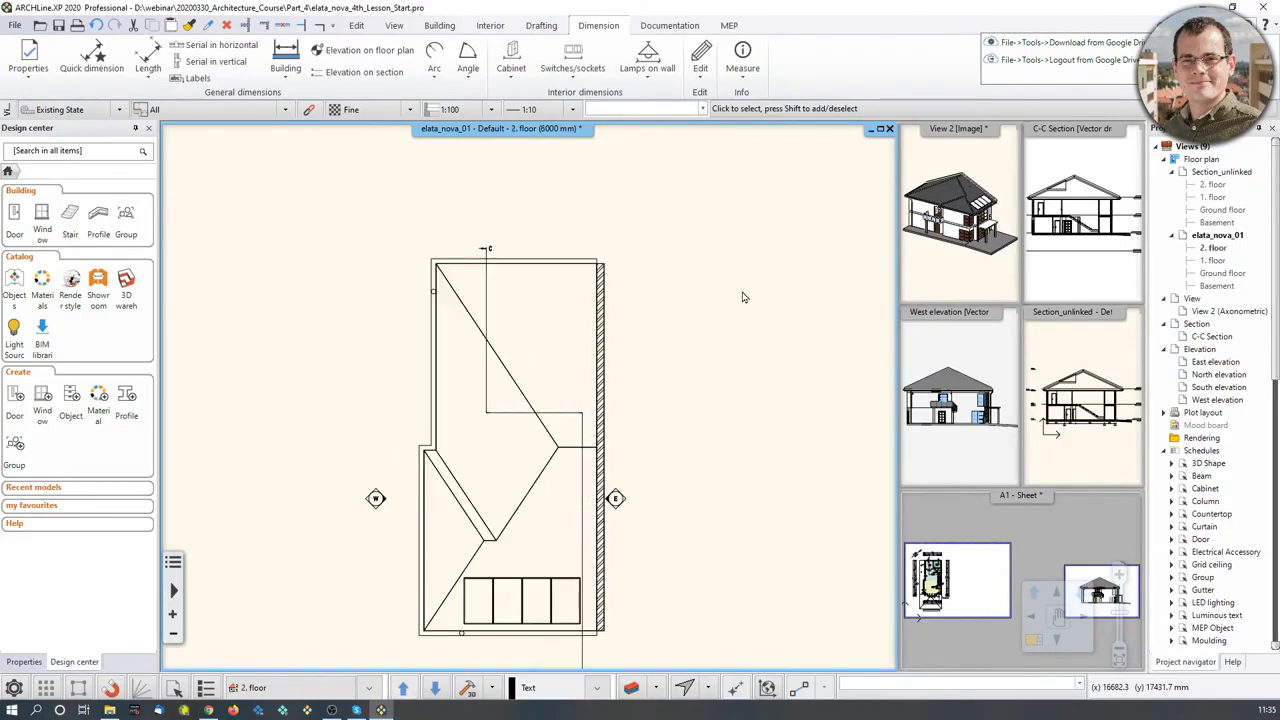
pyautogui.press('pagedown')
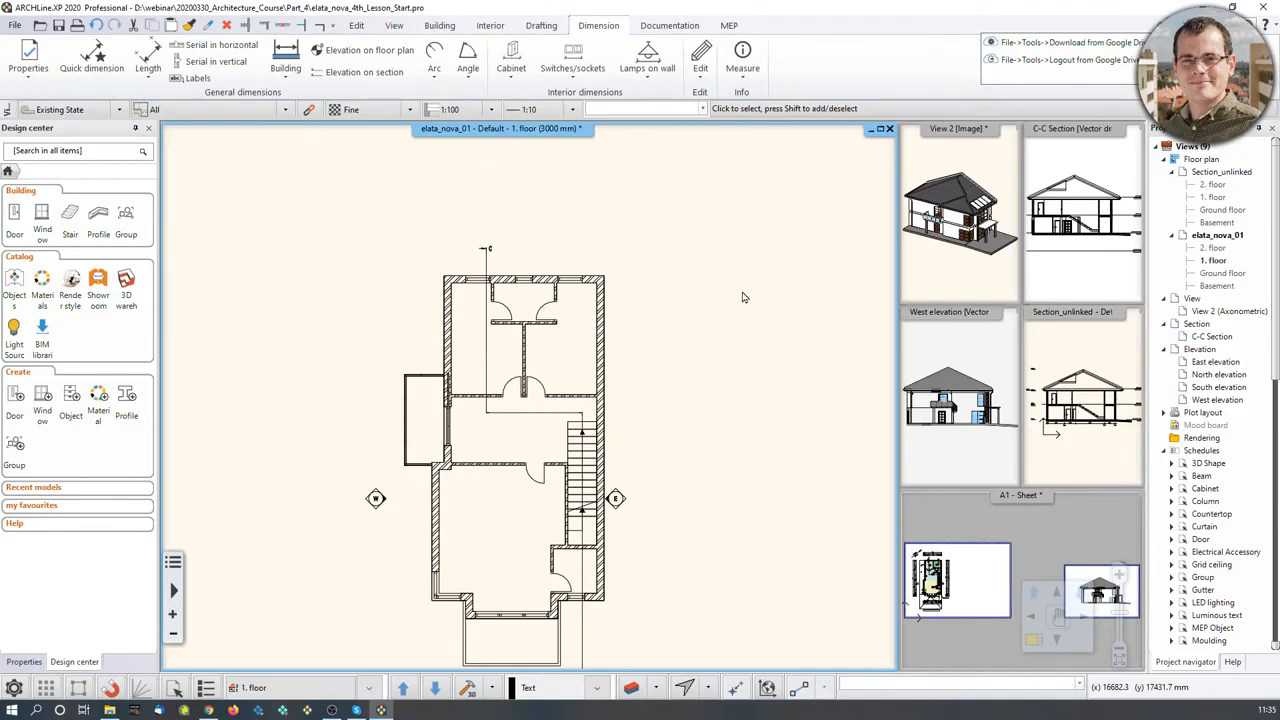
# Open and close the building's level settings, activate the View 2 3D window, and return to the 1. floor plan.
pyautogui.click(362, 680)
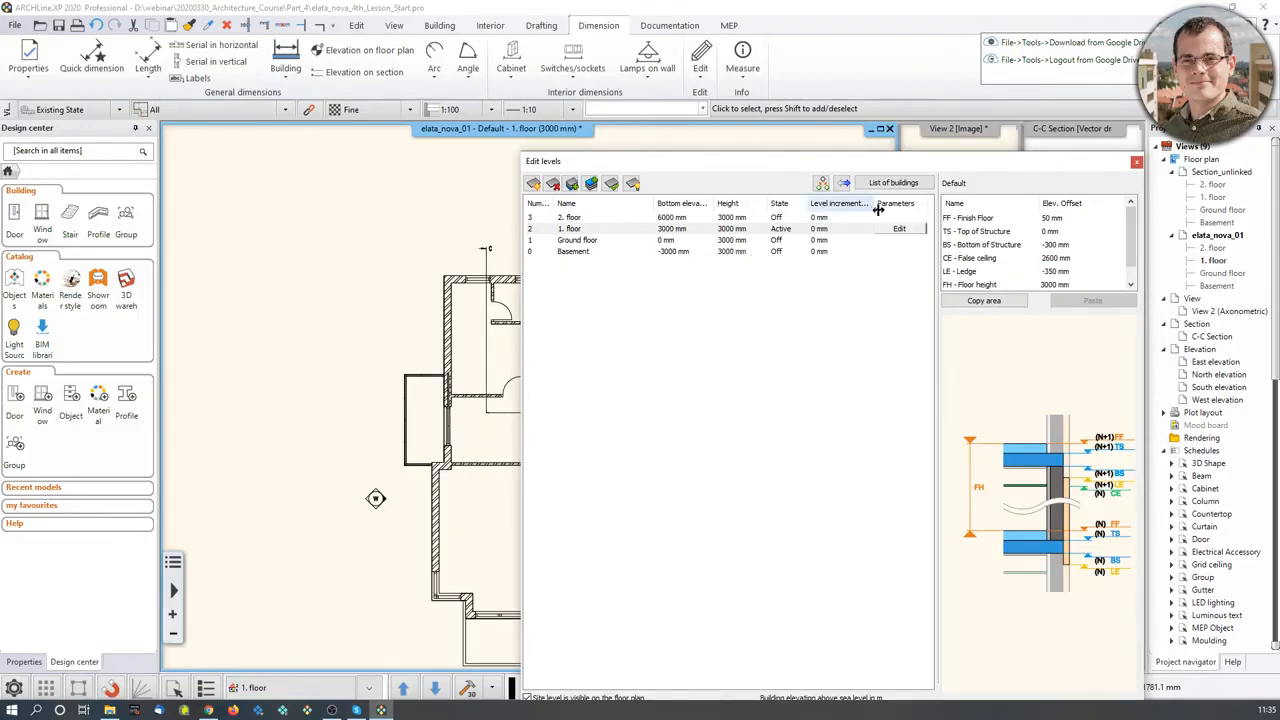
pyautogui.click(1137, 163)
pyautogui.click(975, 190)
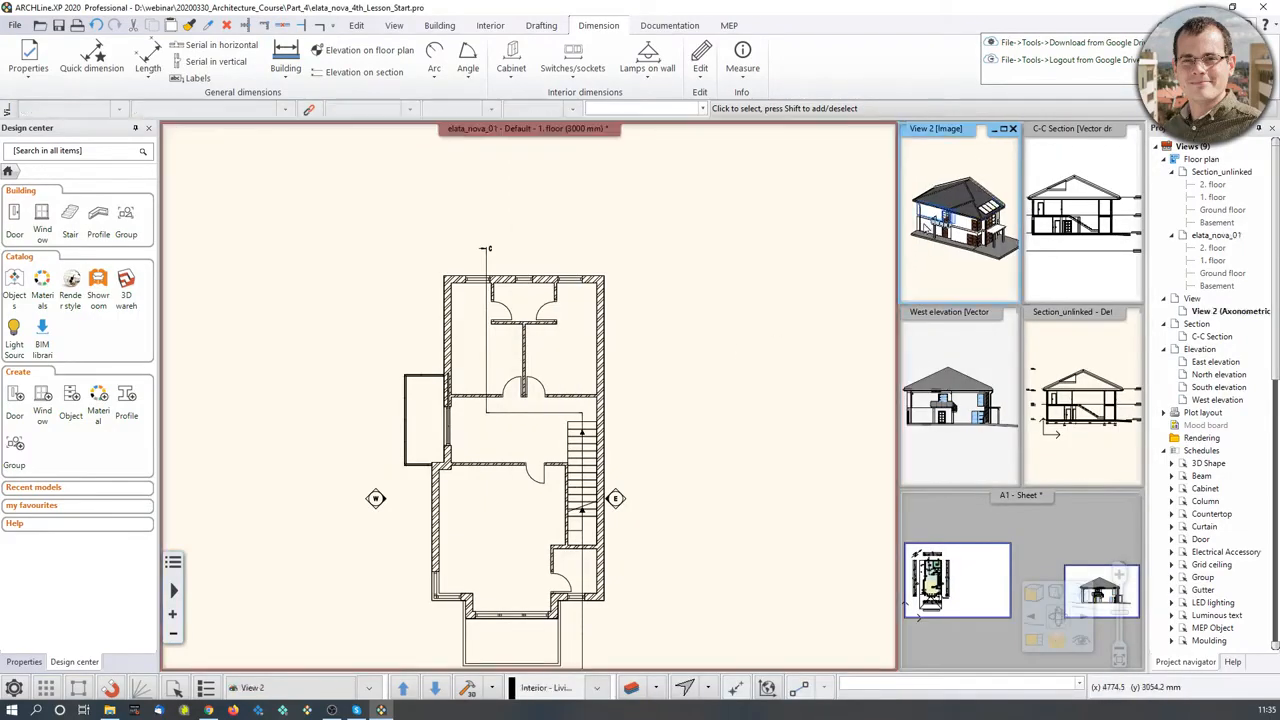
pyautogui.click(537, 348)
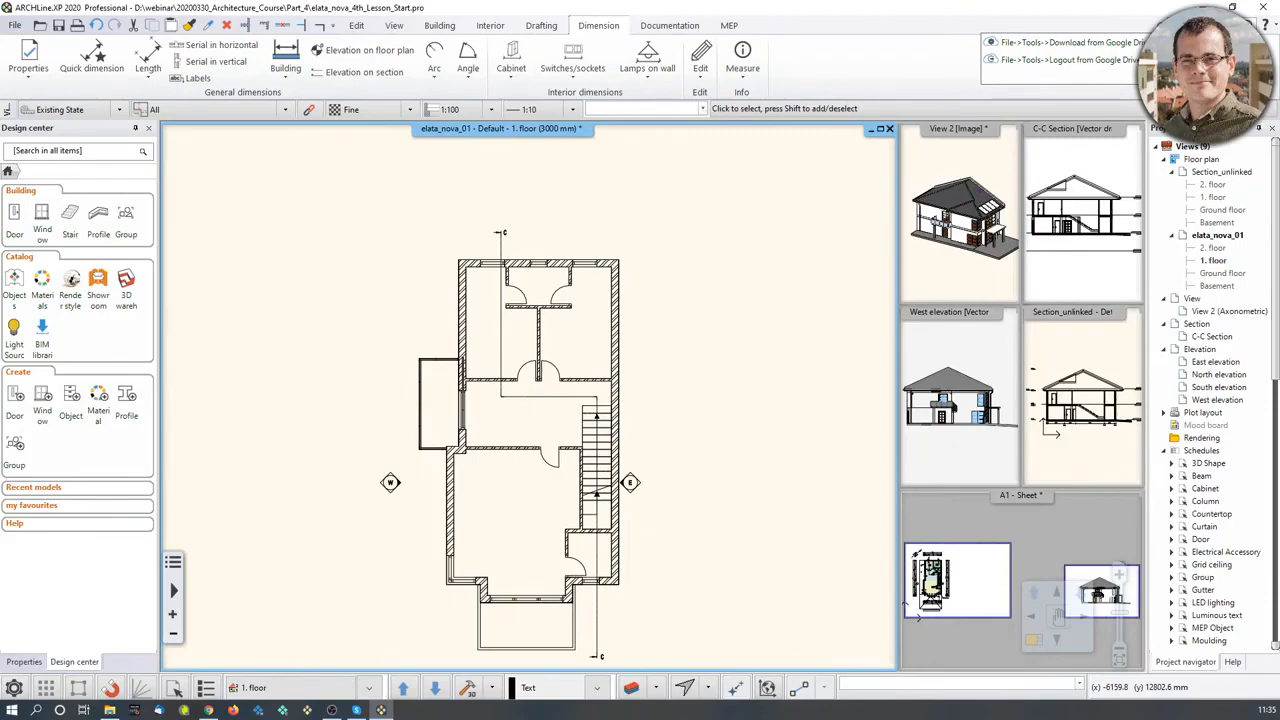
# Place the text "Layout" in Arial 200 style on the A1 sheet, above the ground floor plan.
pyautogui.click(989, 531)
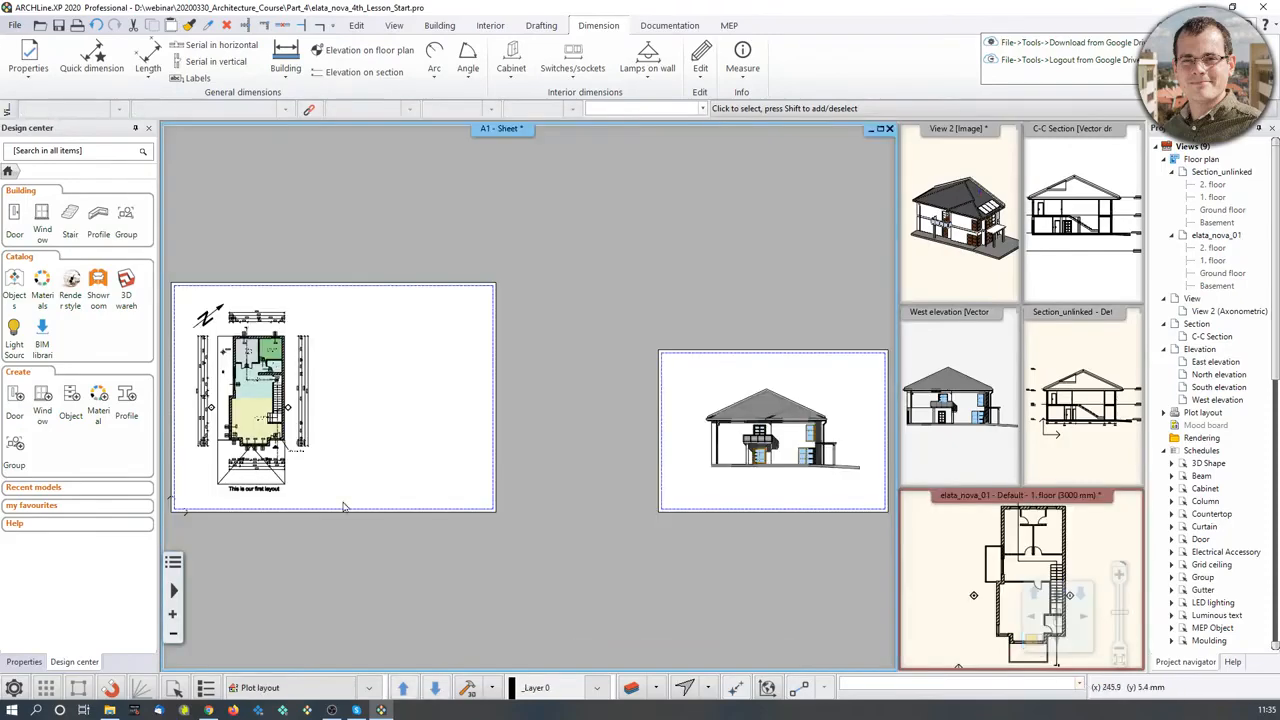
pyautogui.click(436, 398)
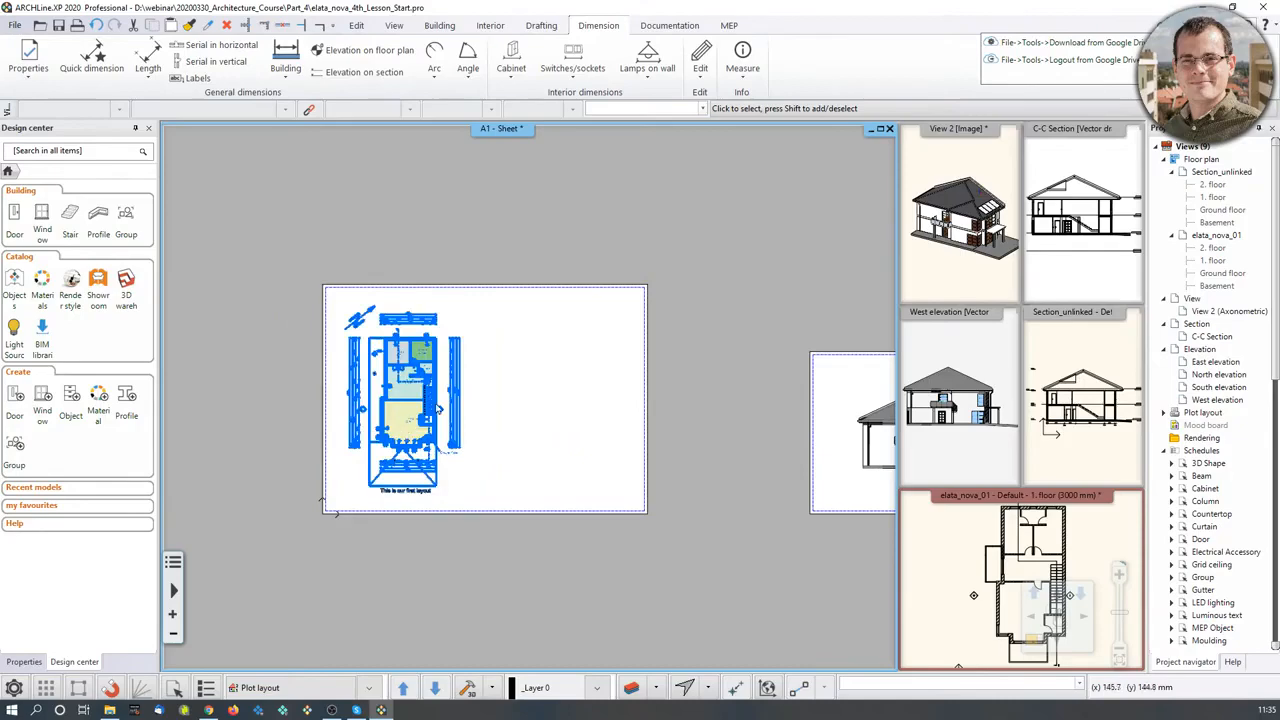
pyautogui.click(545, 28)
pyautogui.click(383, 60)
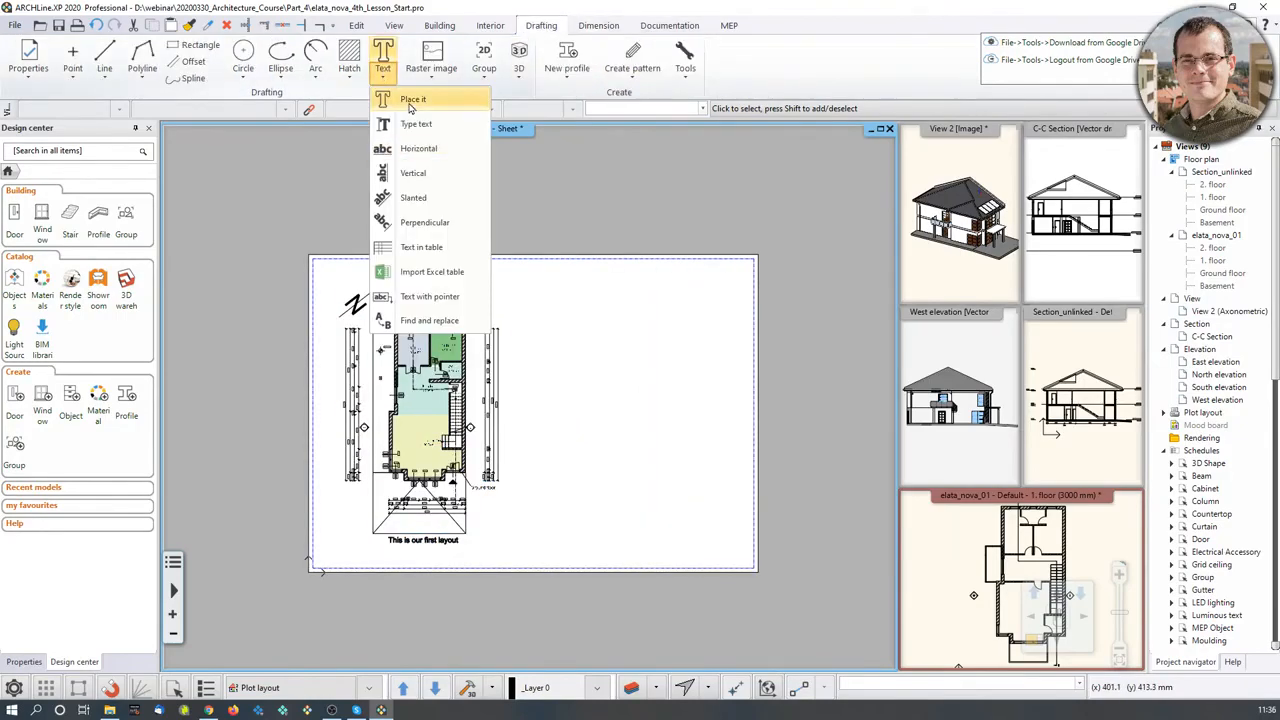
pyautogui.click(395, 95)
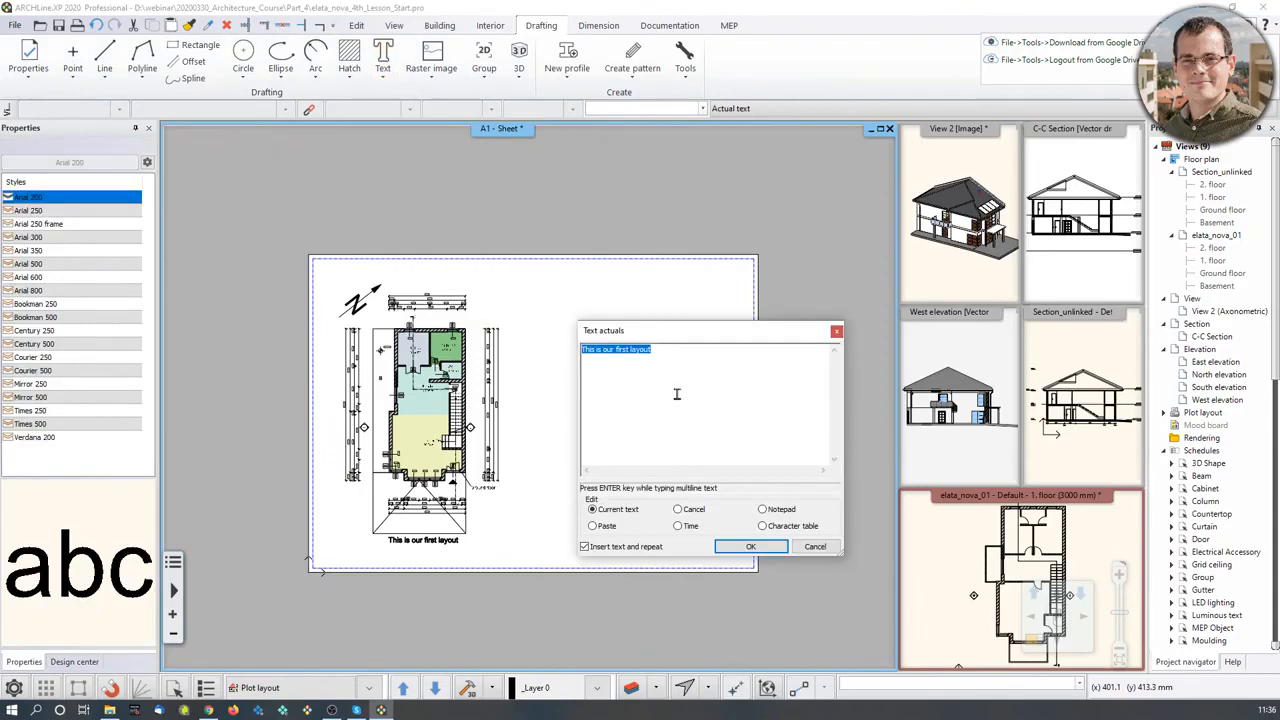
pyautogui.write('Layout')
pyautogui.click(750, 546)
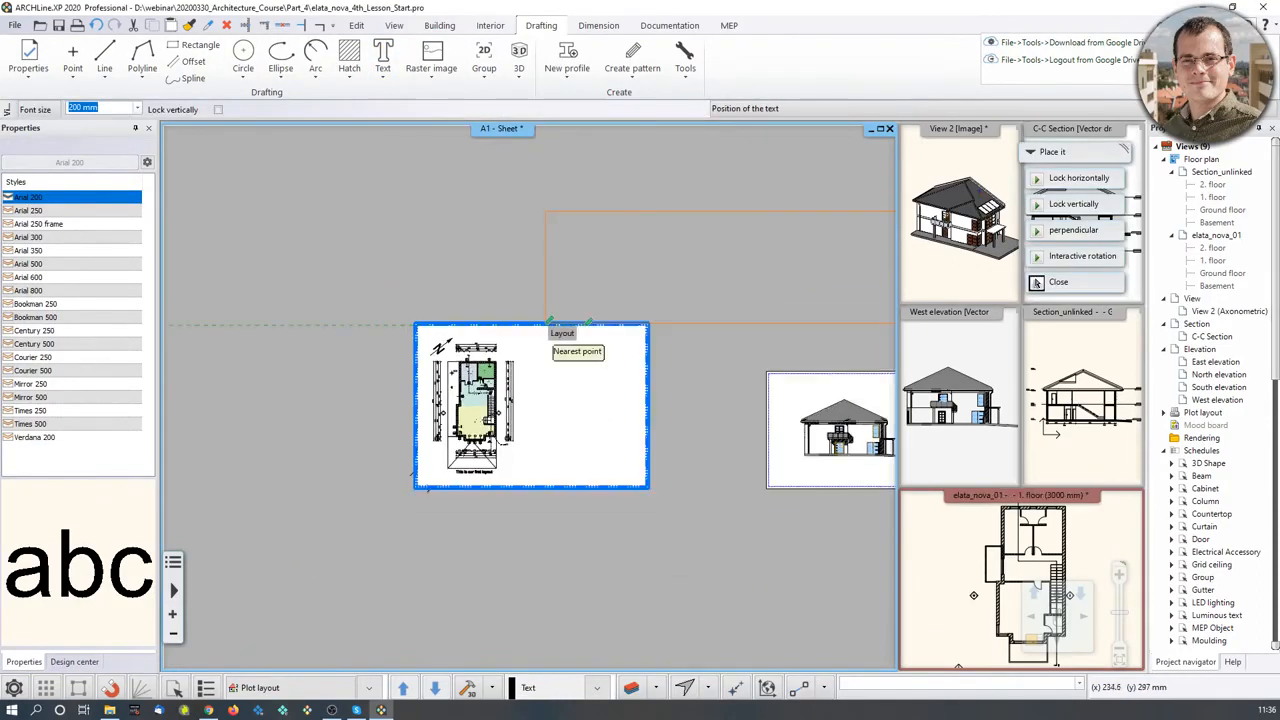
pyautogui.scroll(2, 519, 378)
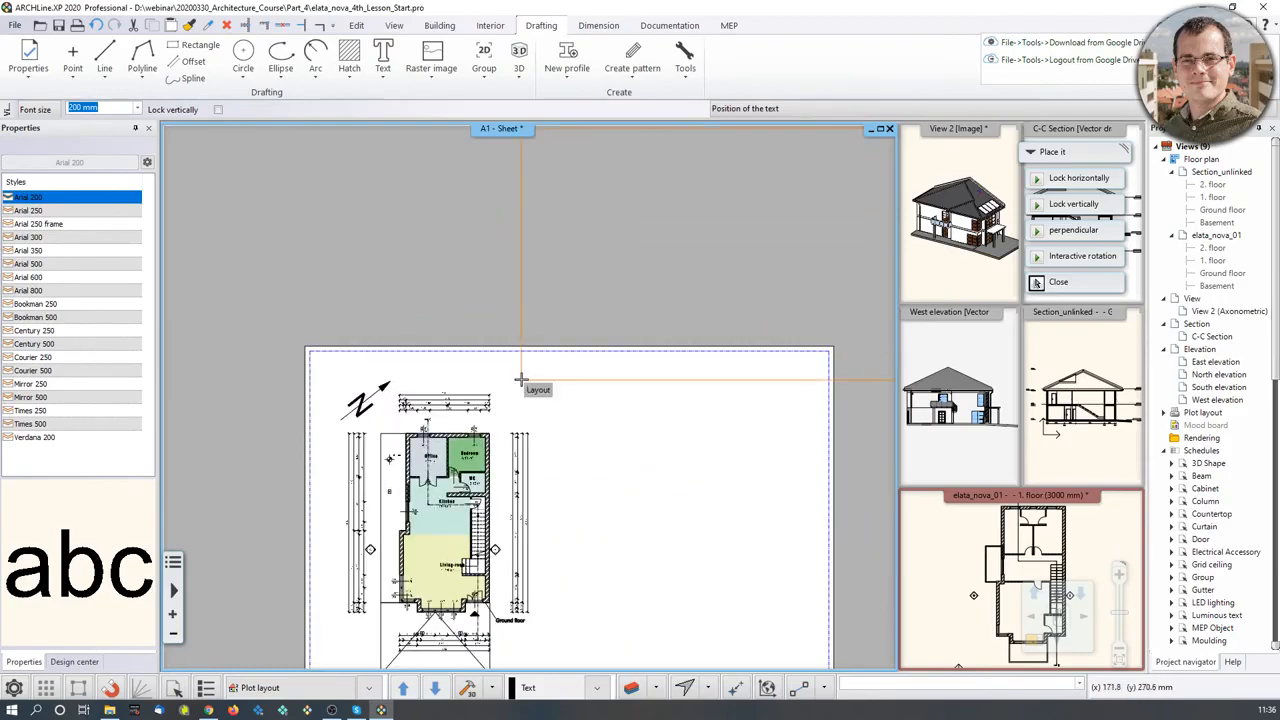
pyautogui.click(520, 374)
pyautogui.click(837, 332)
pyautogui.scroll(-2, 818, 334)
pyautogui.scroll(-1, 818, 334)
# Set the font size of the "Layout" text on the A1 sheet to 5 mm.
pyautogui.click(777, 351)
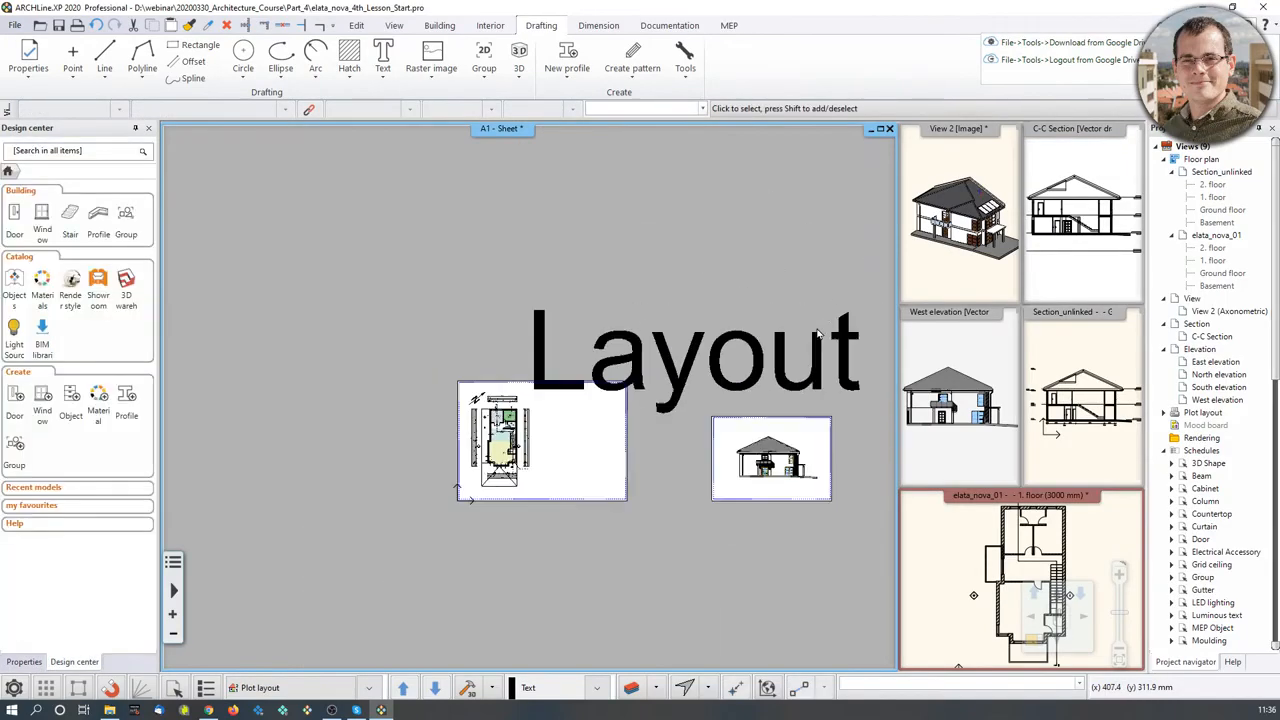
pyautogui.scroll(2, 777, 352)
pyautogui.click(715, 388)
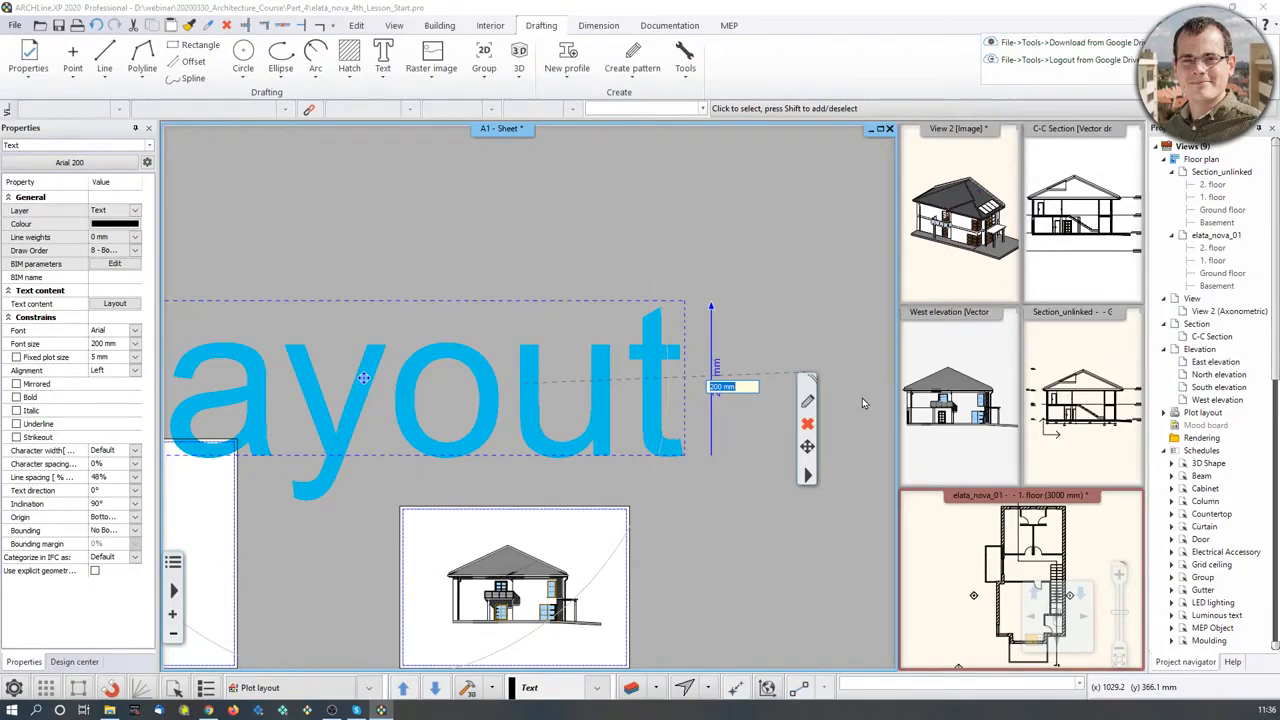
pyautogui.write('5')
pyautogui.press('Return')
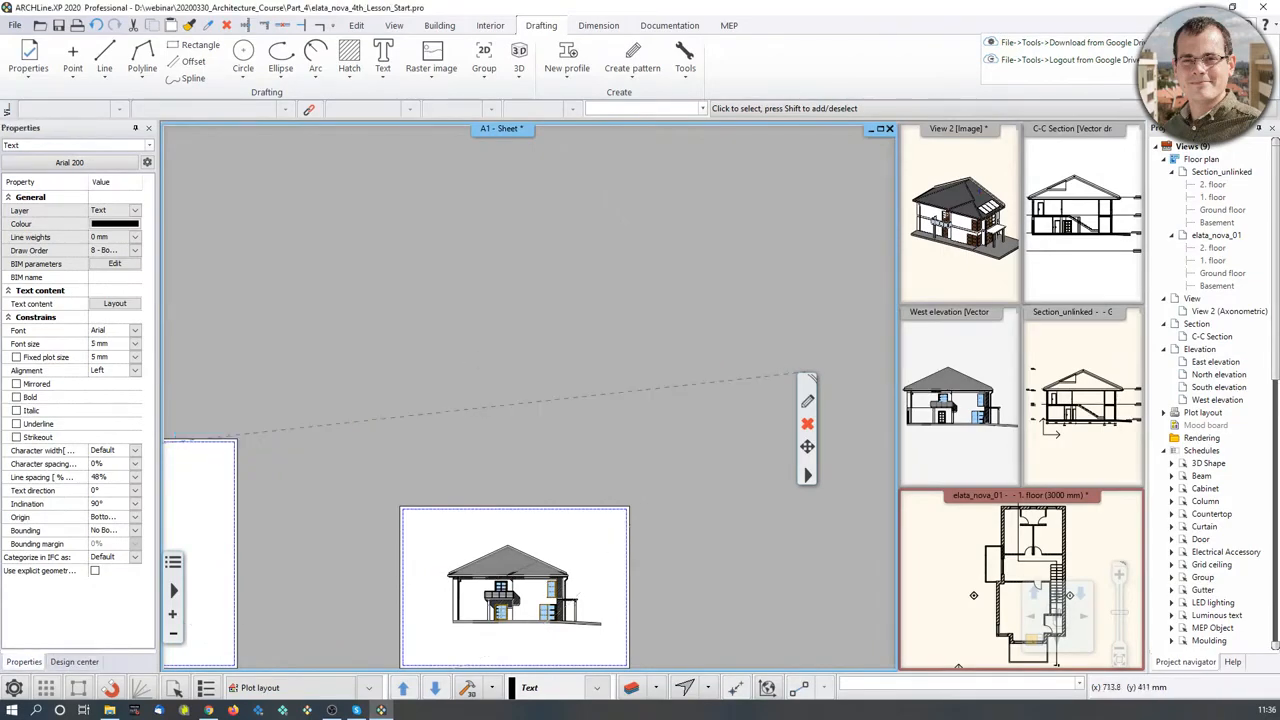
pyautogui.moveTo(188, 450); pyautogui.dragTo(640, 357, button='middle')
pyautogui.scroll(4, 520, 364)
pyautogui.click(625, 419)
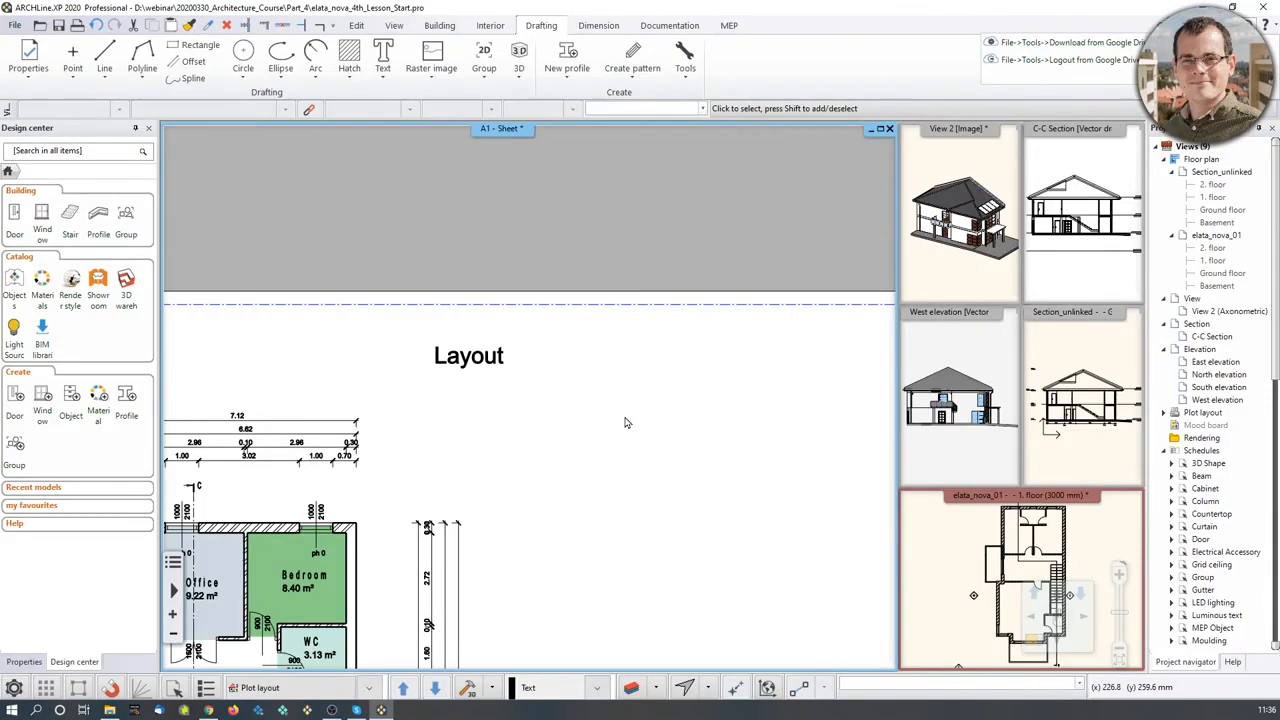
# Draw a horizontal line about 49 mm long below the "Layout" text on the sheet and delete it.
pyautogui.click(104, 55)
pyautogui.click(524, 417)
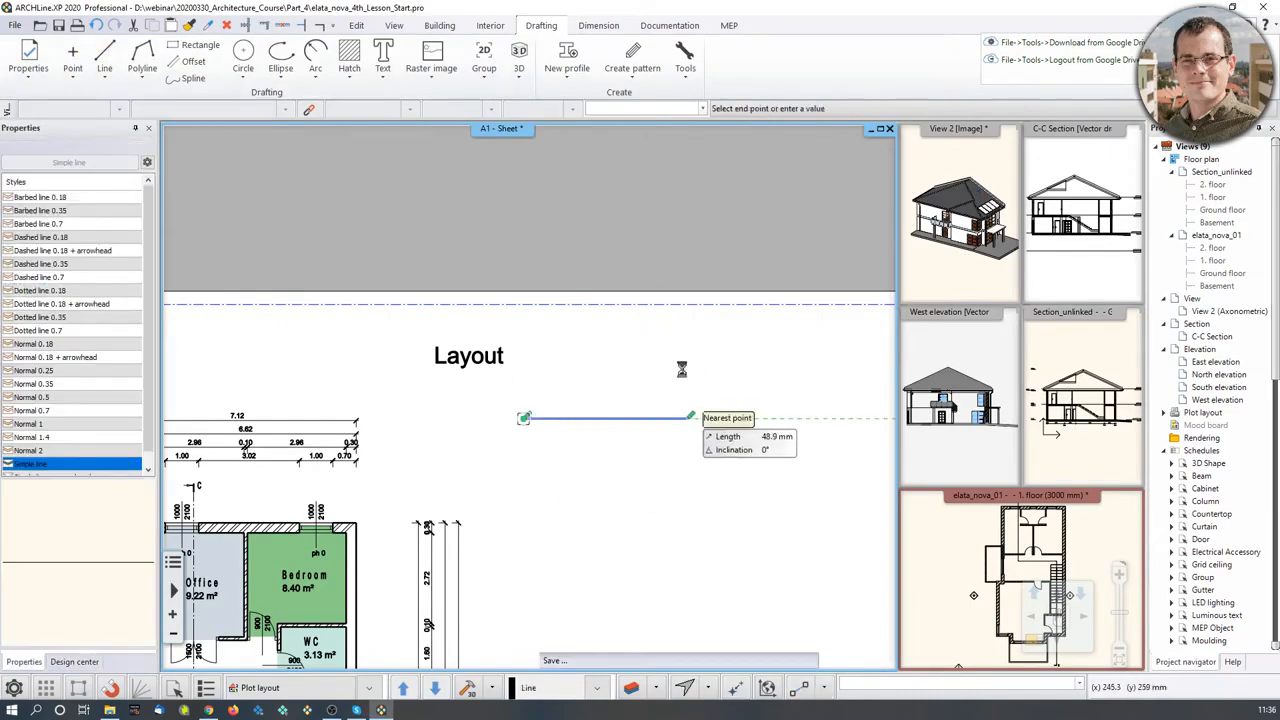
pyautogui.click(689, 417)
pyautogui.press('Escape')
pyautogui.click(643, 418)
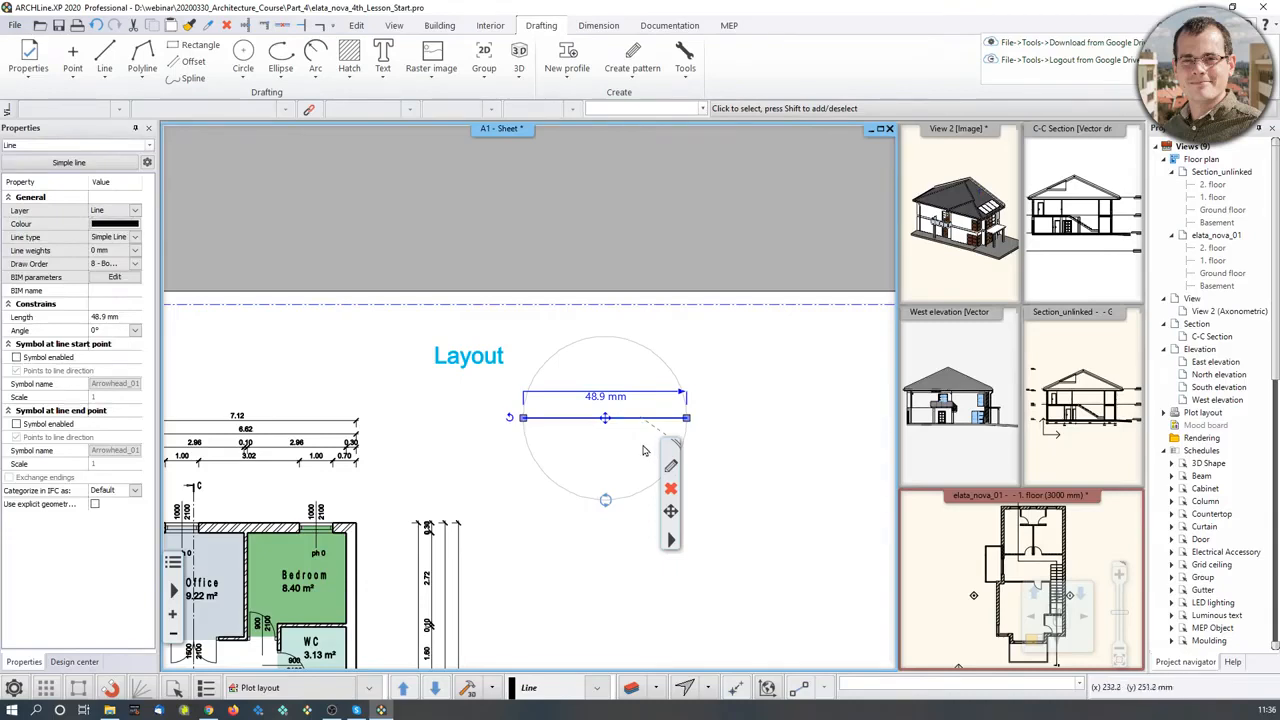
pyautogui.press('Delete')
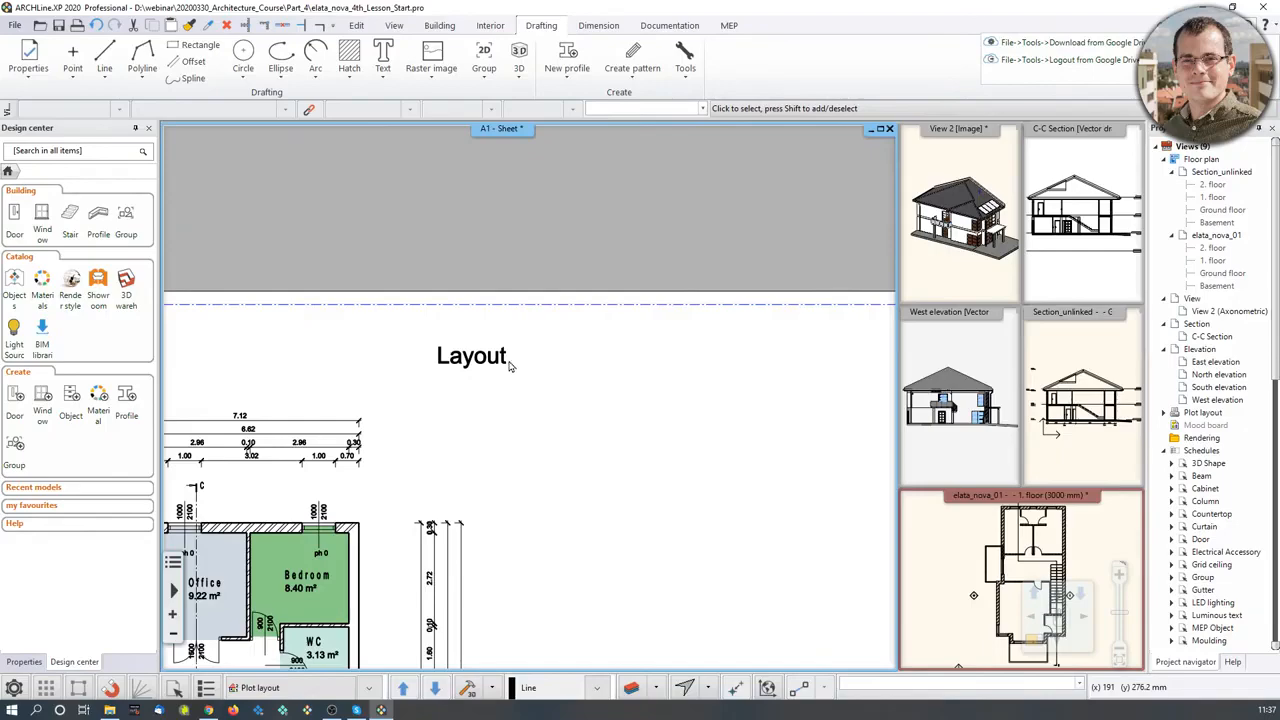
# Activate the View 2 window briefly and close the C-C Section view.
pyautogui.scroll(-3, 656, 390)
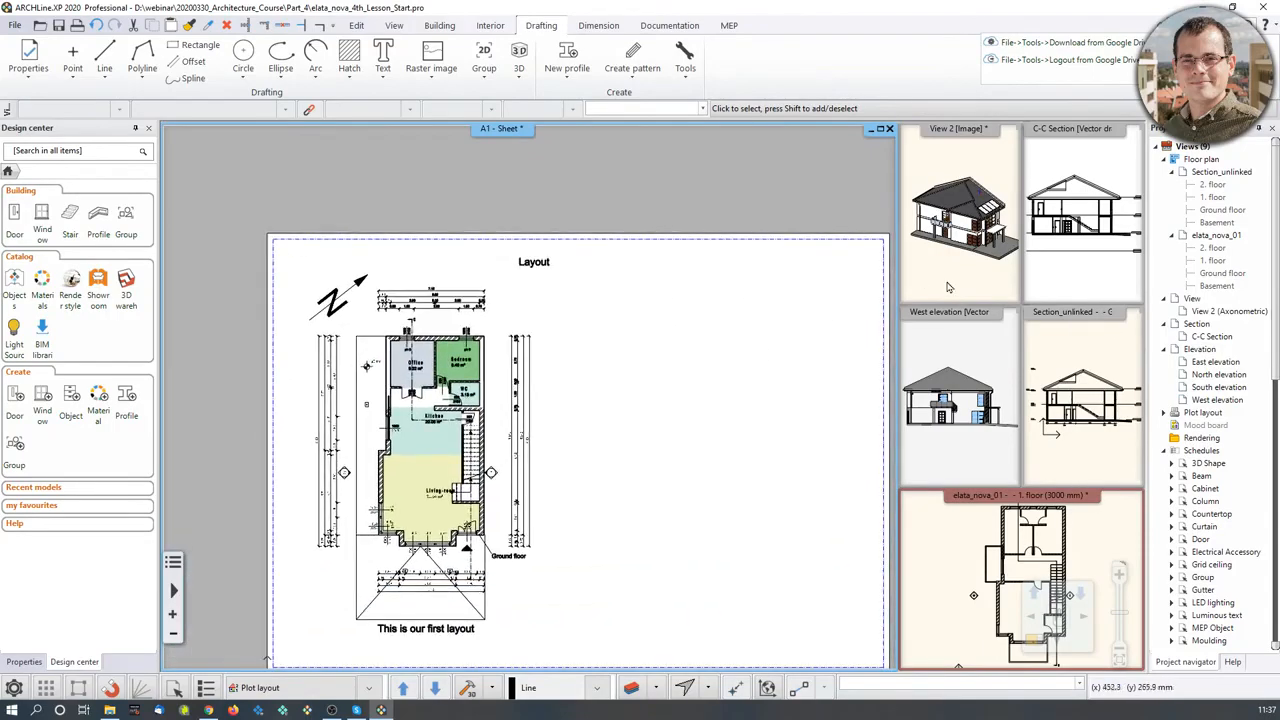
pyautogui.click(945, 262)
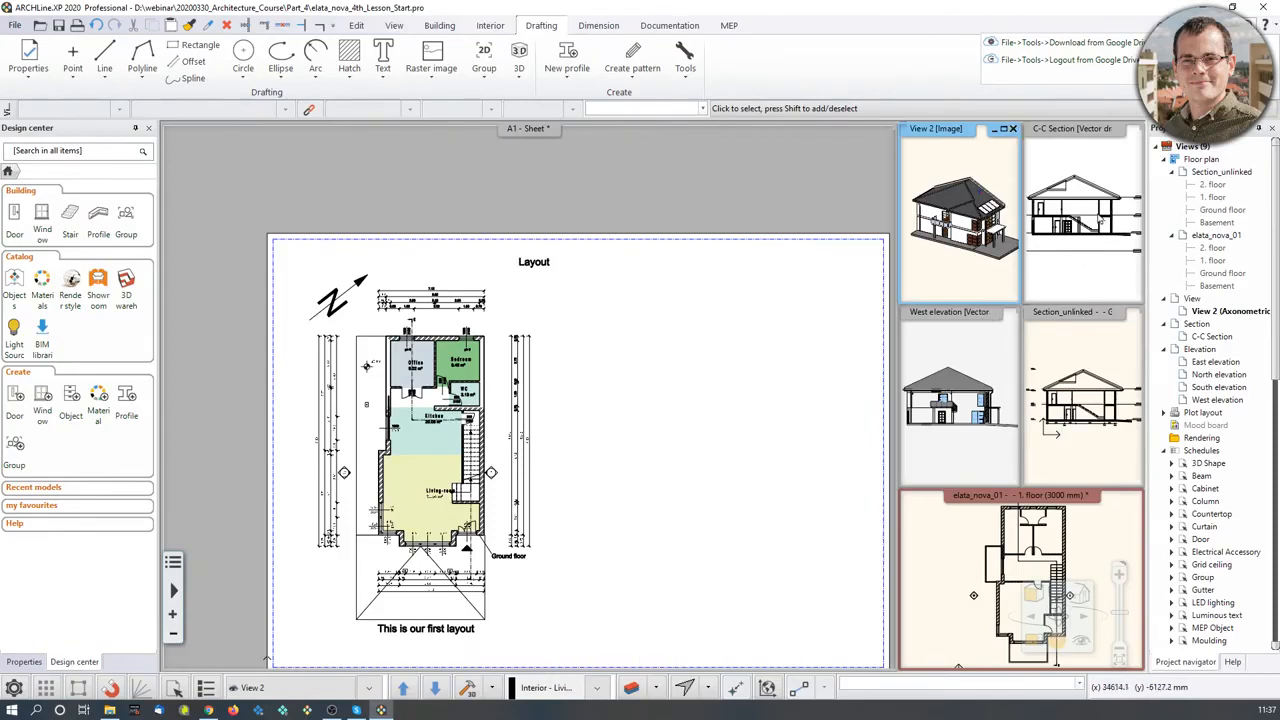
pyautogui.click(1093, 262)
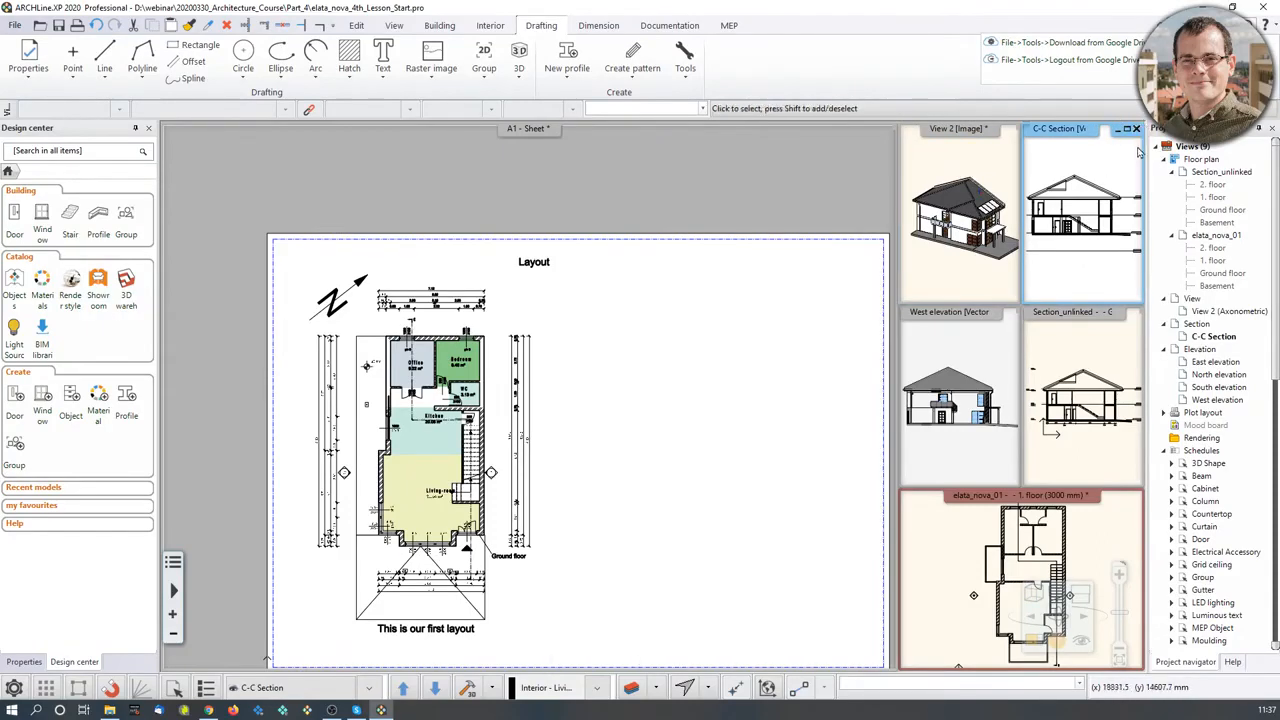
pyautogui.click(1136, 129)
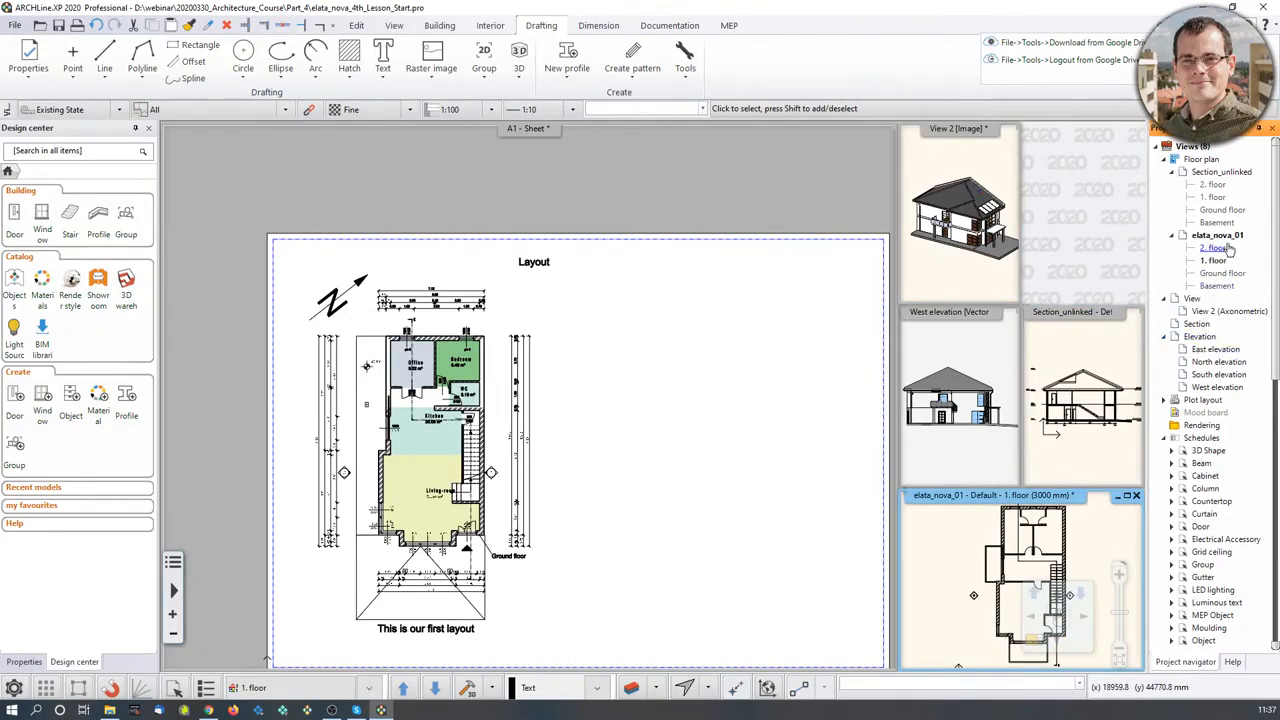
# Save and close the Section_unlinked view, and close the West elevation view.
pyautogui.click(1125, 348)
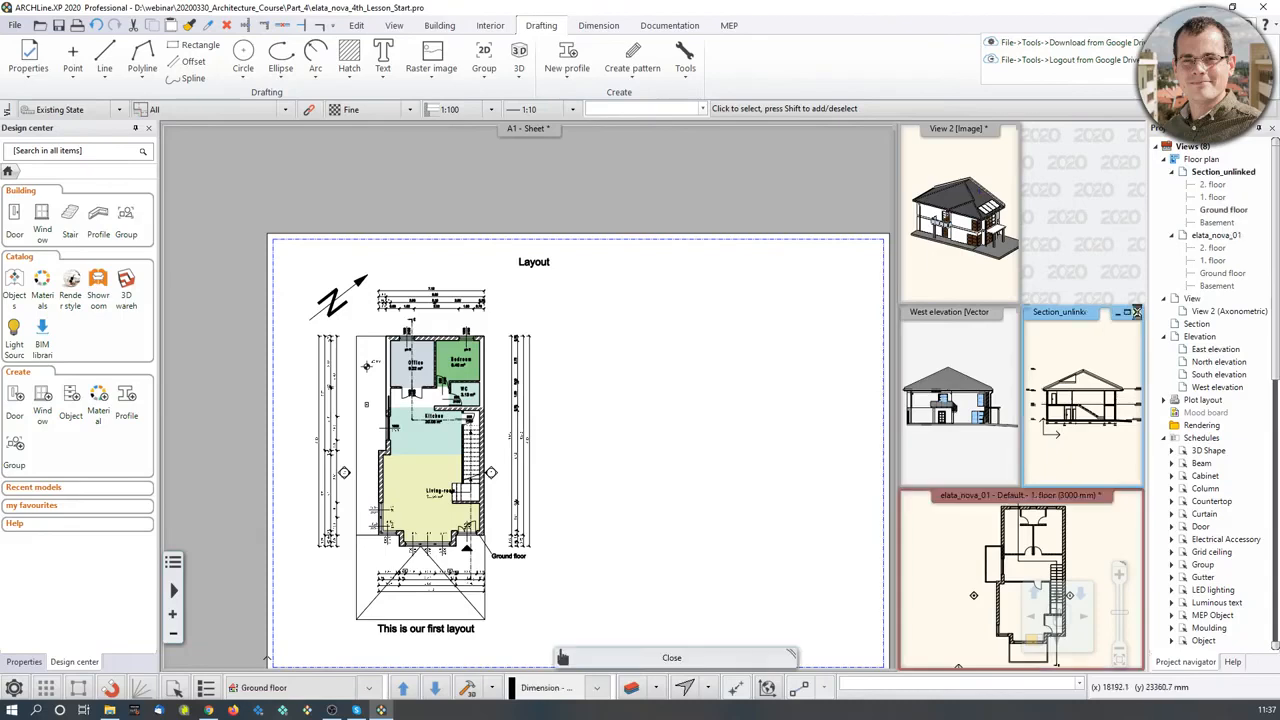
pyautogui.click(1136, 313)
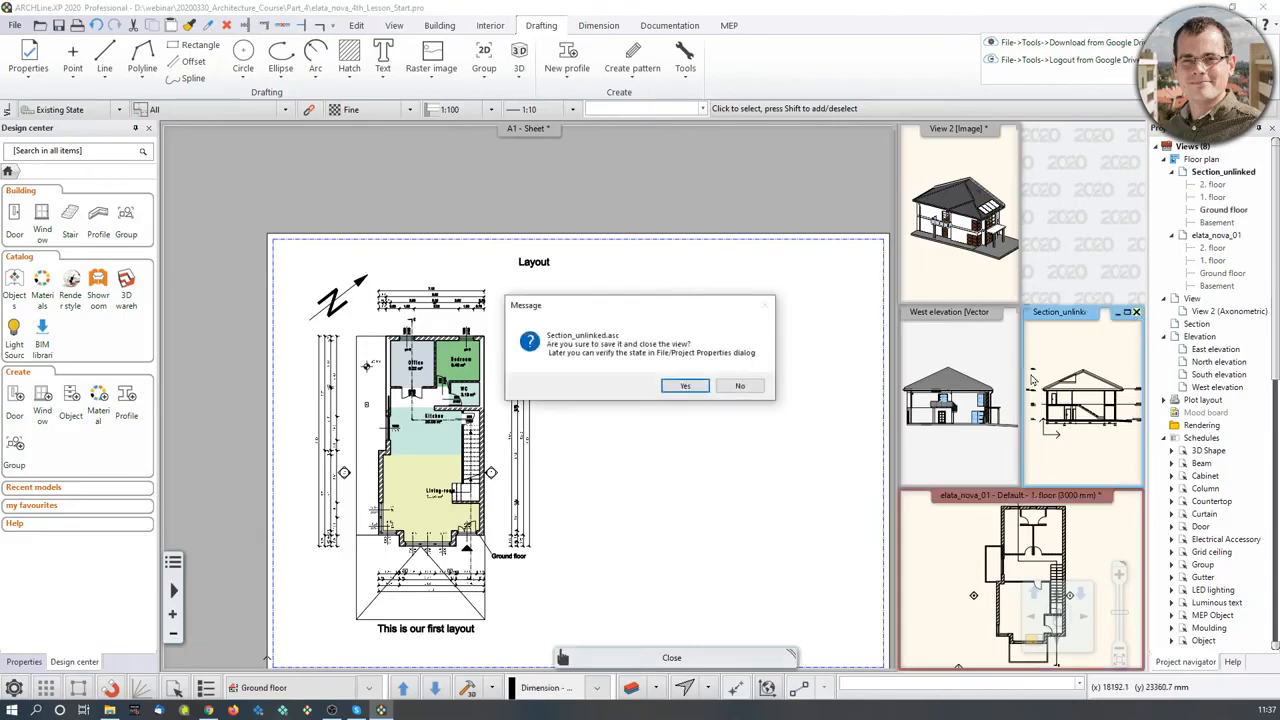
pyautogui.click(684, 387)
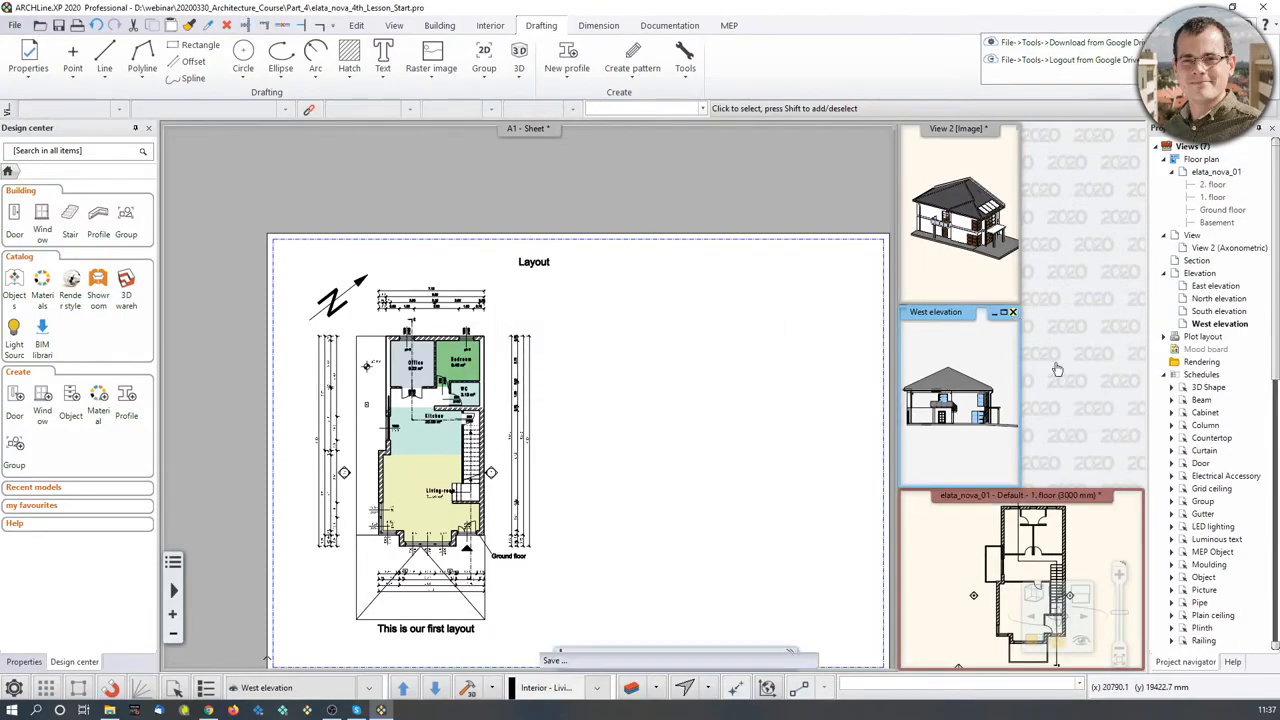
pyautogui.click(1013, 312)
# Bring the 1. floor plan into the main window and expand the list of hidden views in the project navigator.
pyautogui.click(1034, 640)
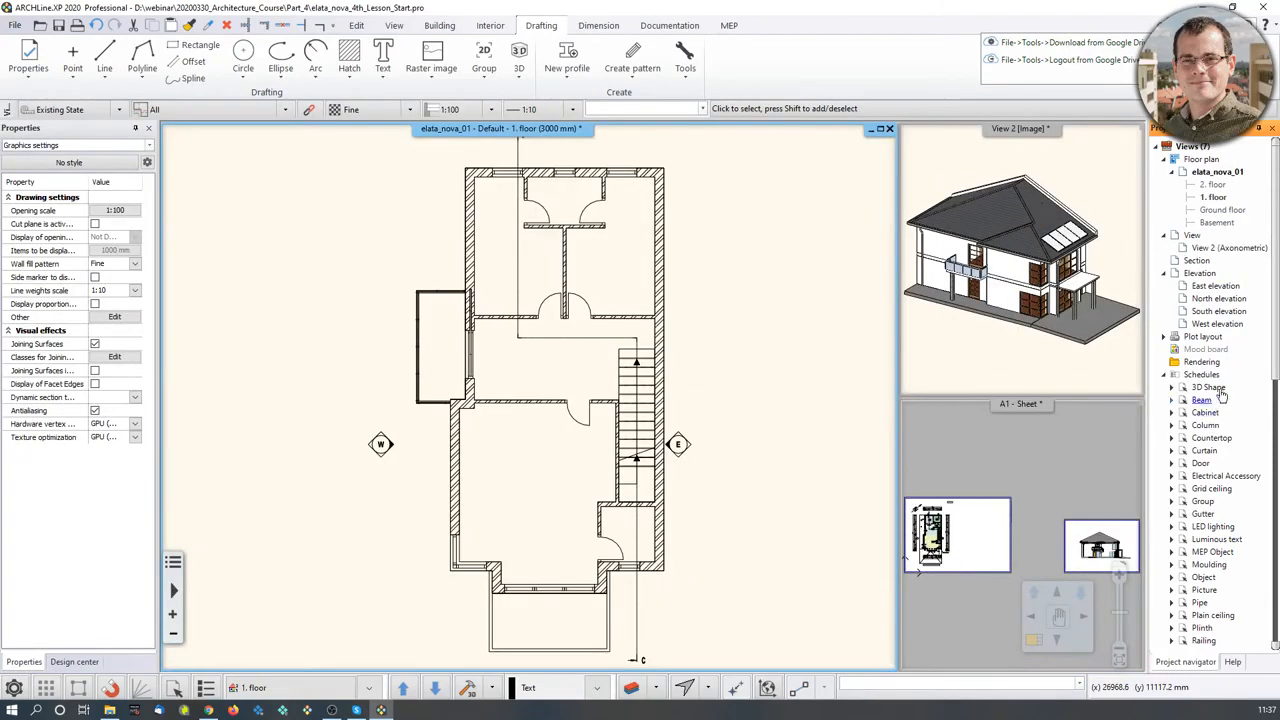
pyautogui.scroll(-9, 1215, 340)
pyautogui.scroll(-1, 1215, 590)
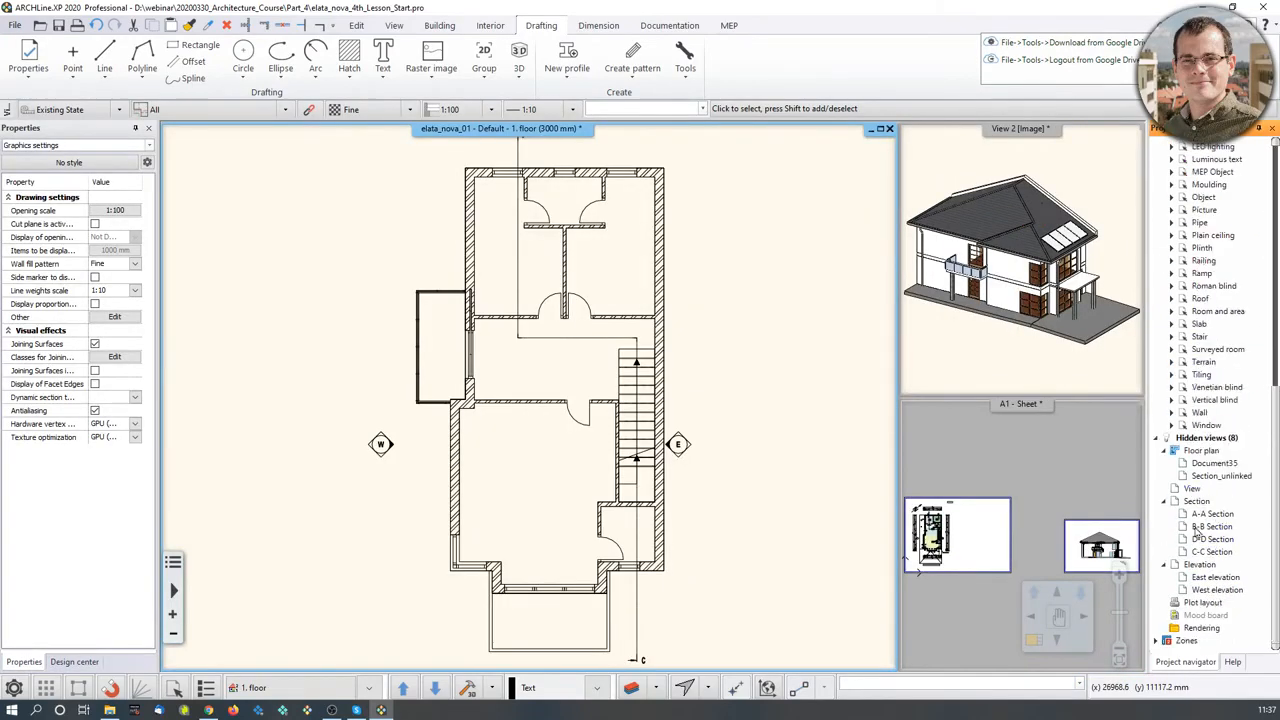
pyautogui.click(1160, 440)
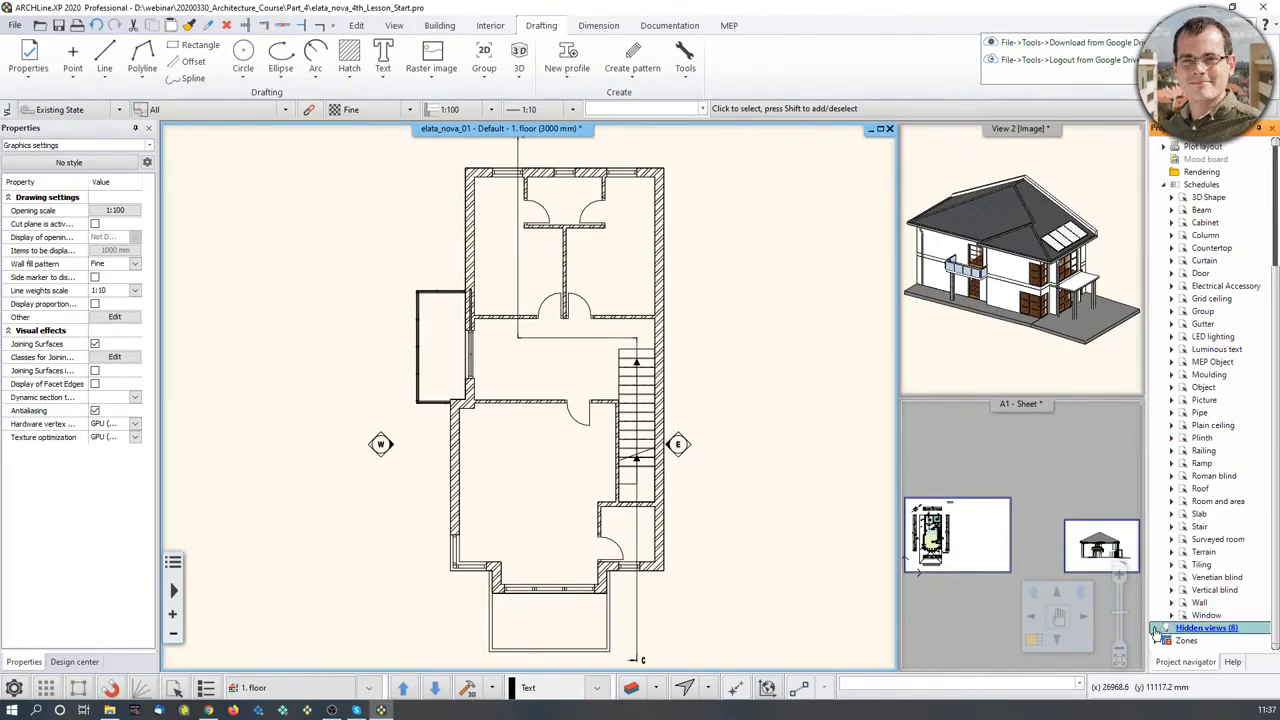
pyautogui.click(1158, 628)
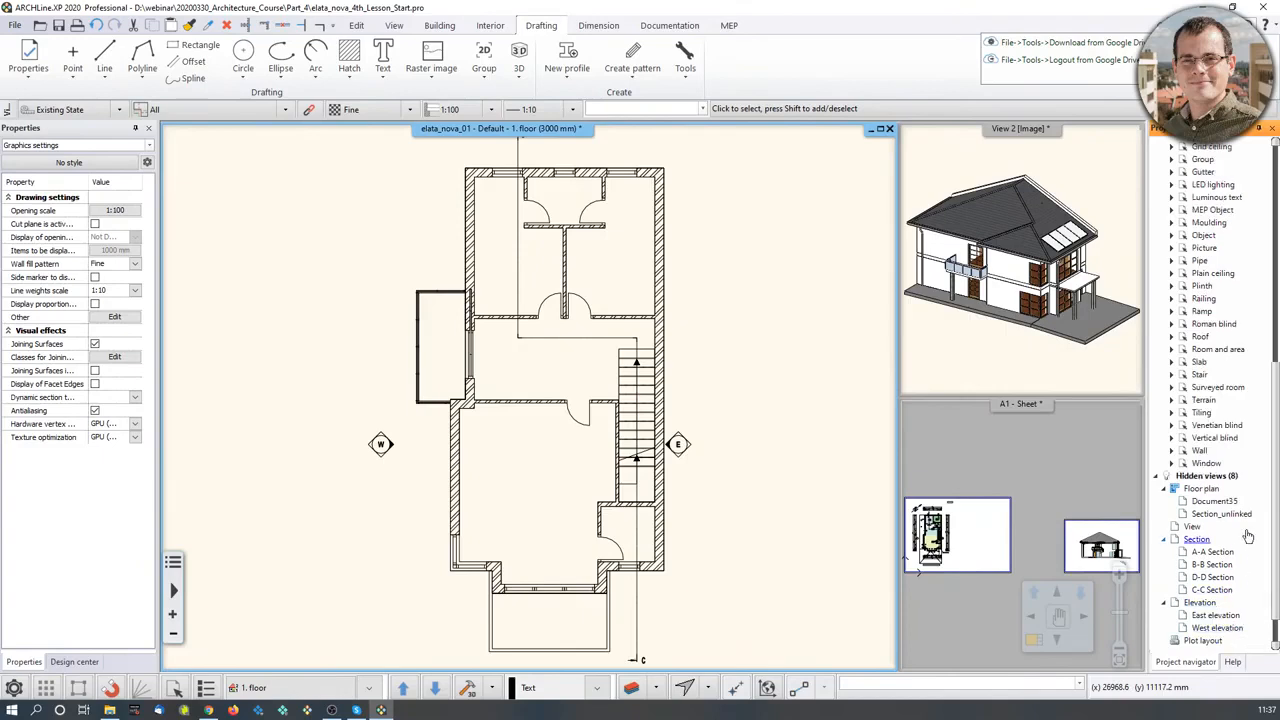
# Reopen the hidden Section_unlinked view to inspect it, and close it again with saving.
pyautogui.doubleClick(1228, 552)
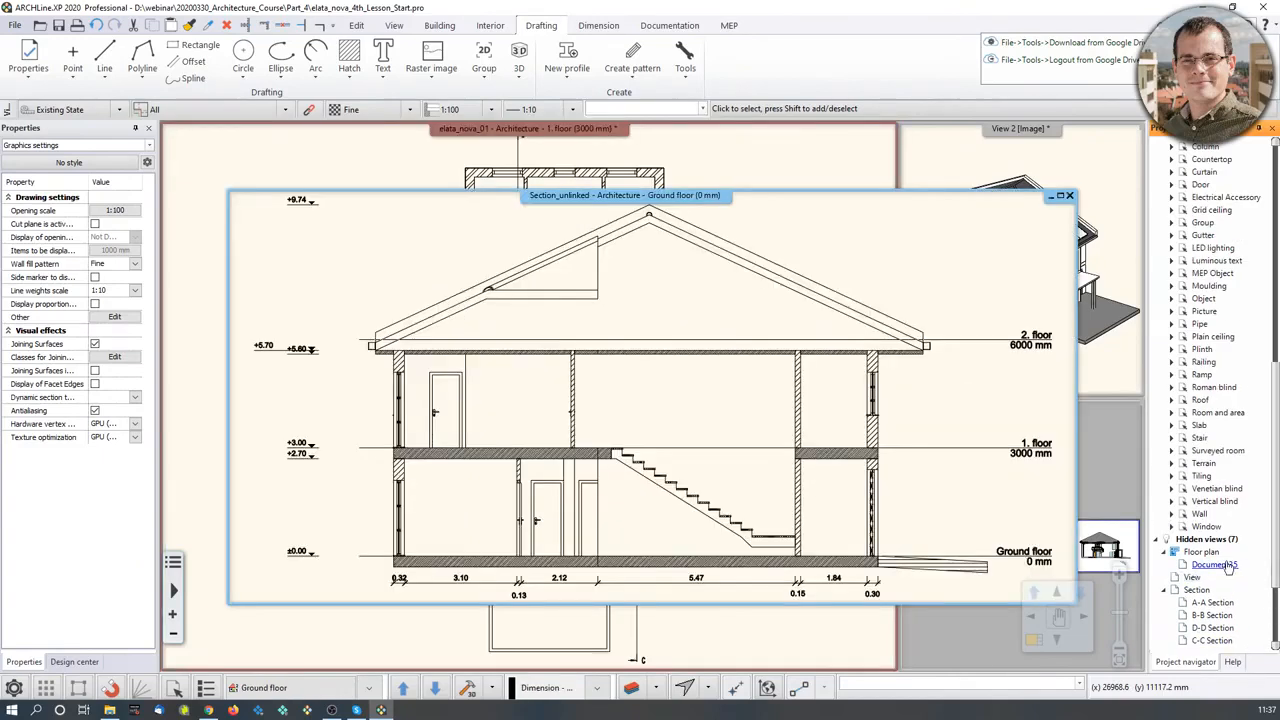
pyautogui.click(1069, 195)
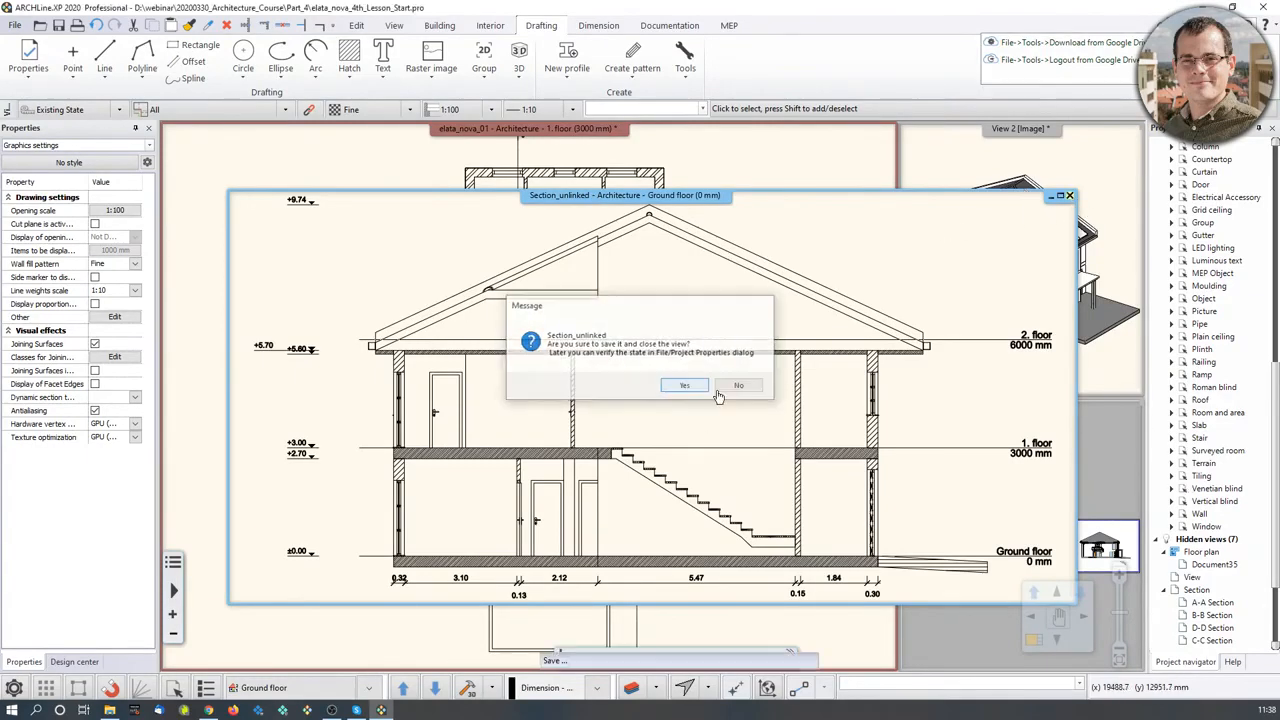
pyautogui.click(685, 385)
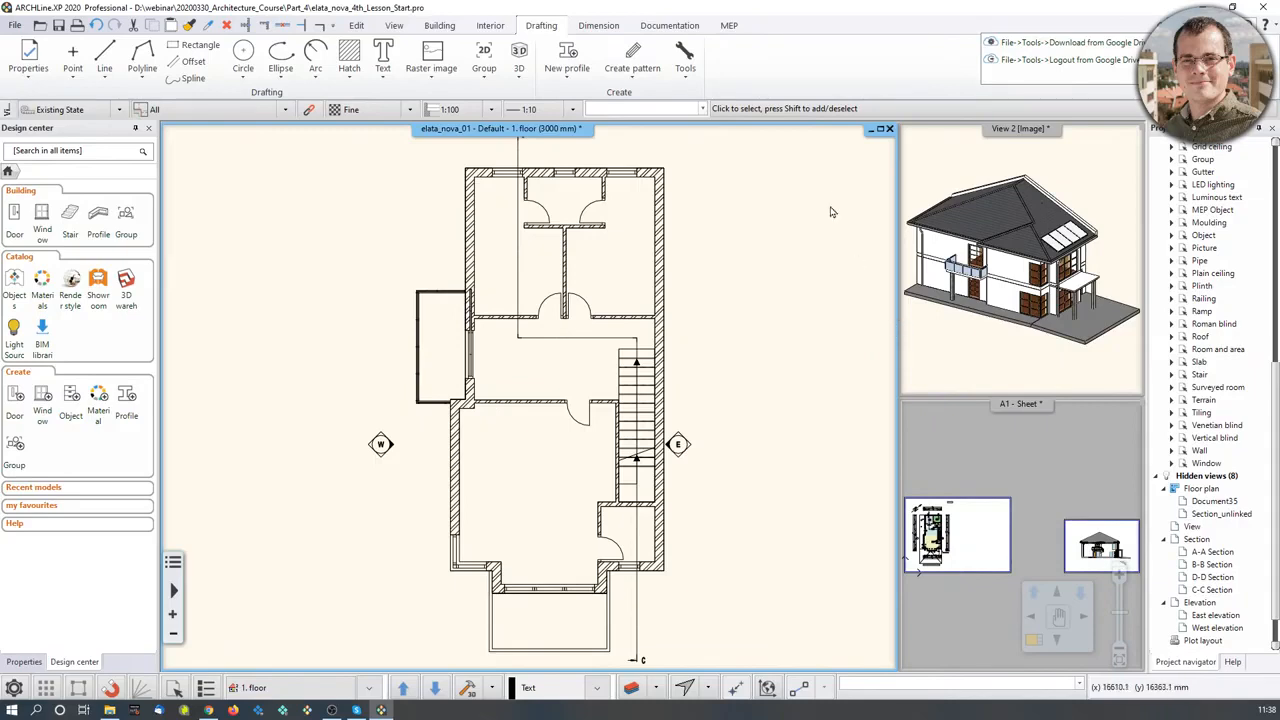
# Narrow the 1. floor plan window and widen the View 2 and A1 sheet windows to fill the freed space.
pyautogui.moveTo(897, 267); pyautogui.dragTo(678, 270)
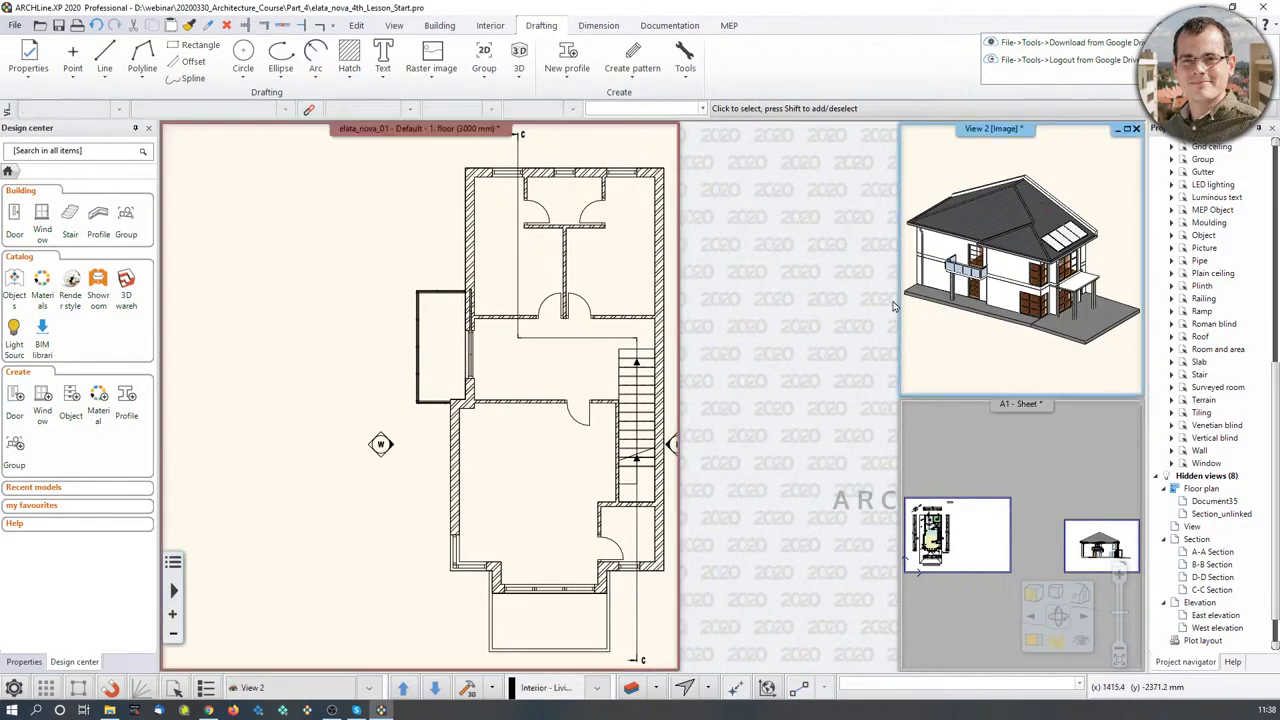
pyautogui.moveTo(898, 306); pyautogui.dragTo(680, 305)
pyautogui.moveTo(901, 458); pyautogui.dragTo(680, 475)
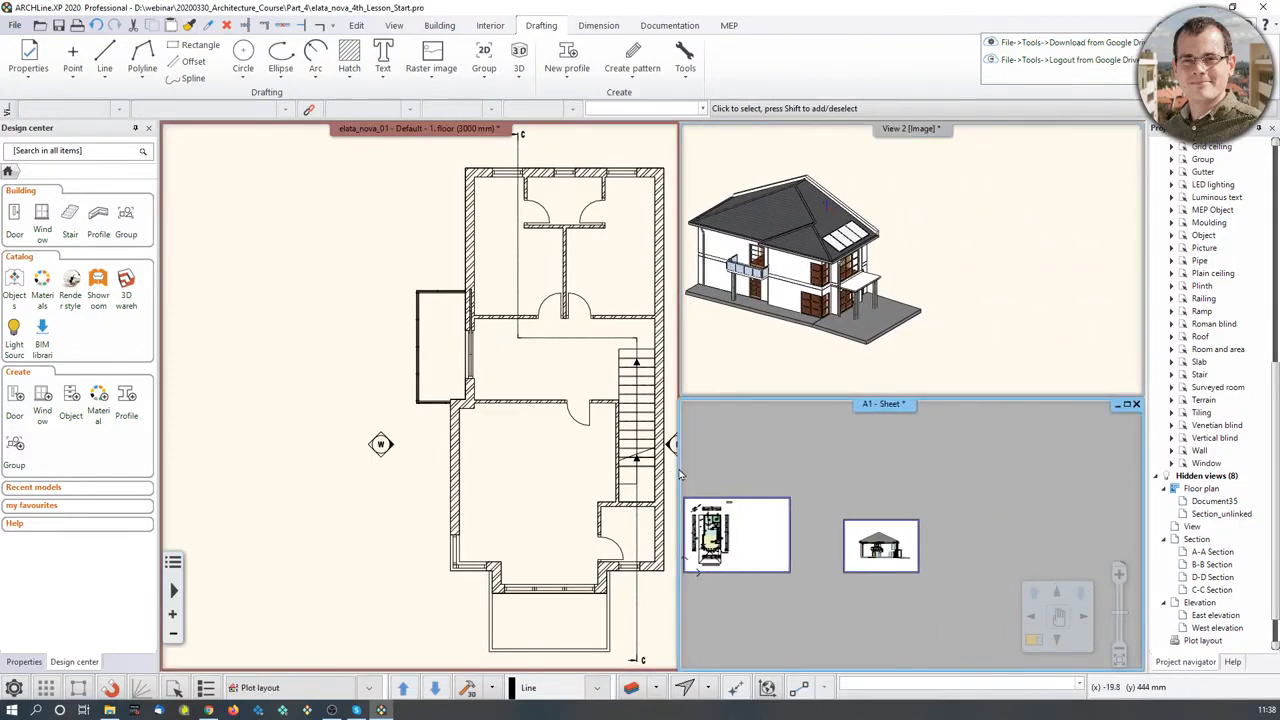
# Find the active view size option in the program's graphics settings, set it to 50 %, and activate a view to test it.
pyautogui.click(16, 689)
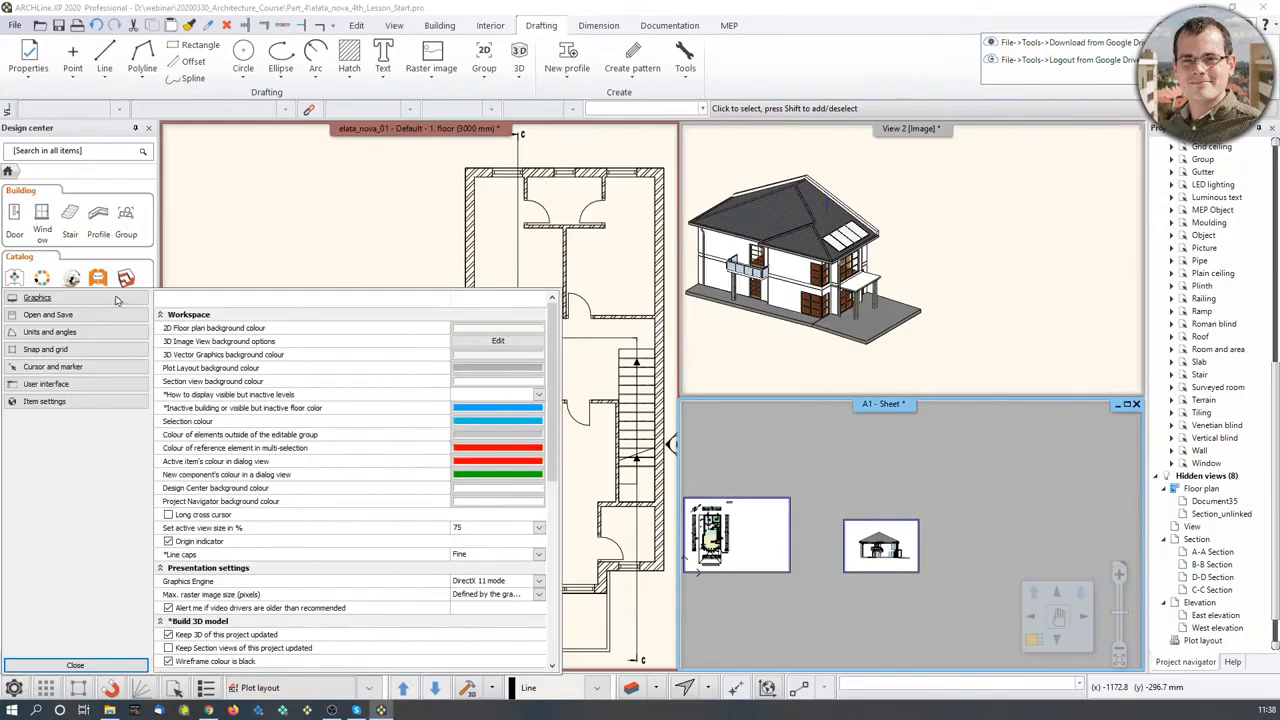
pyautogui.click(70, 386)
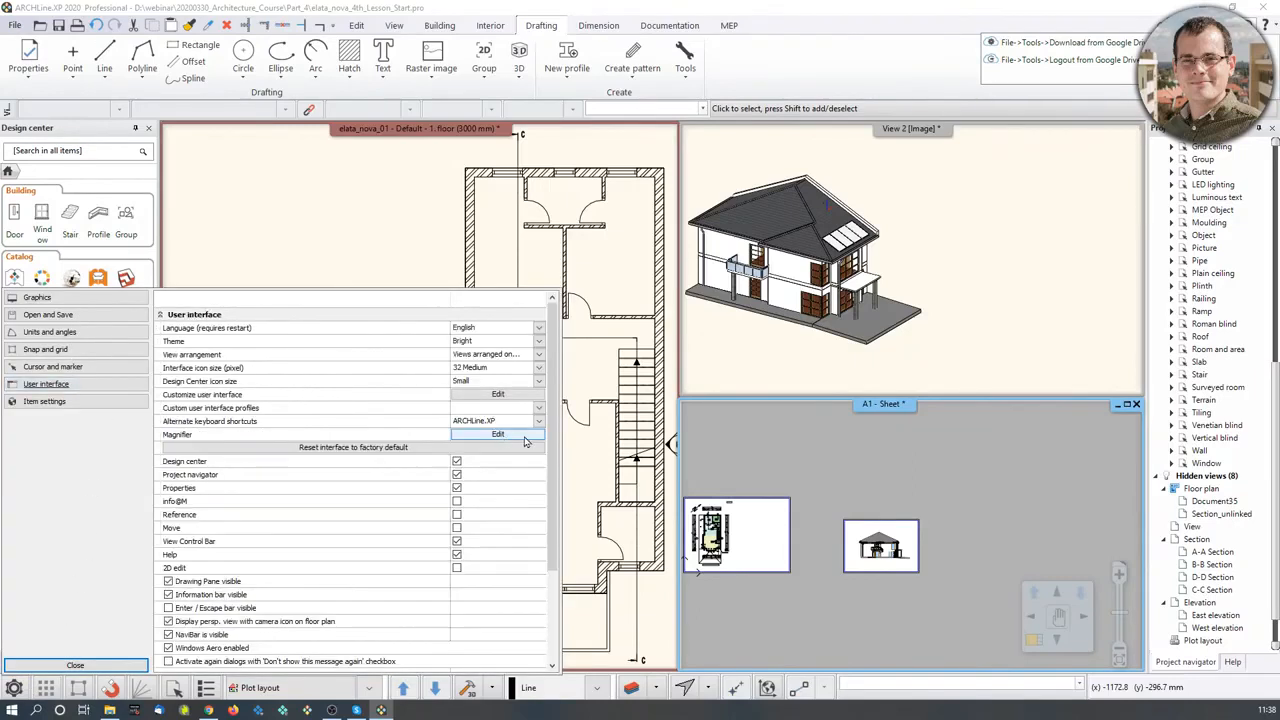
pyautogui.scroll(-3, 540, 472)
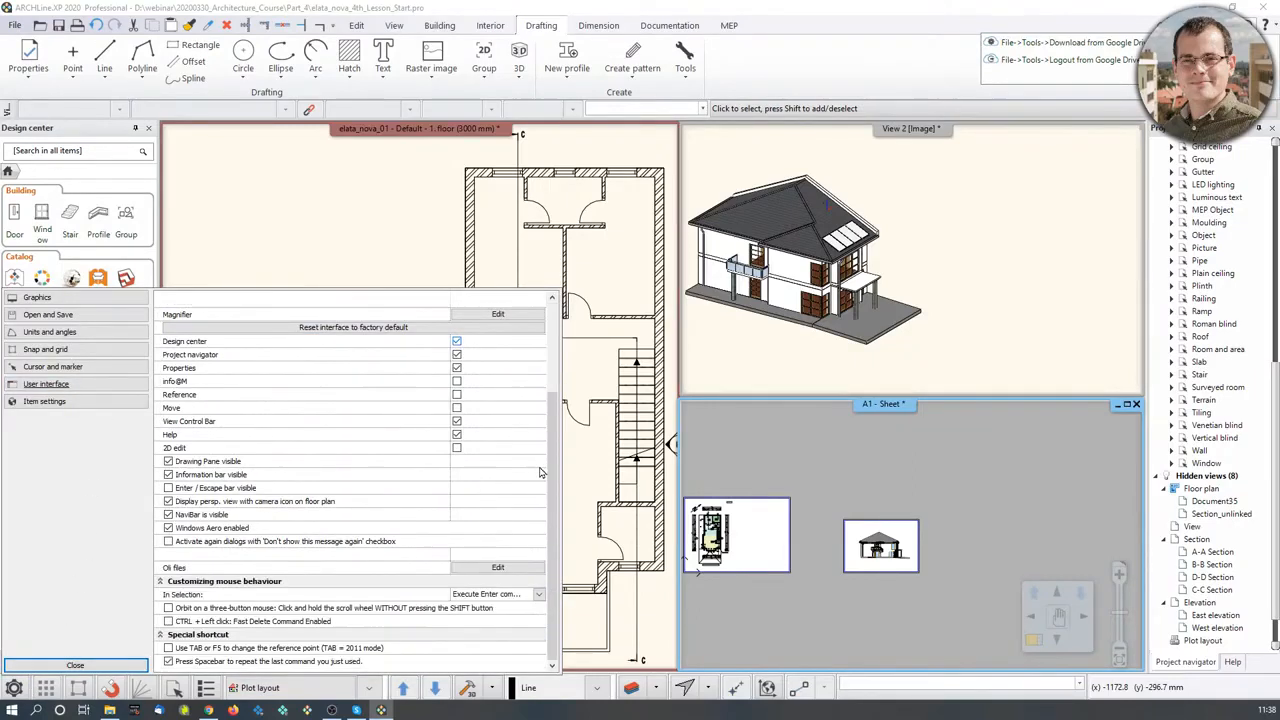
pyautogui.click(82, 299)
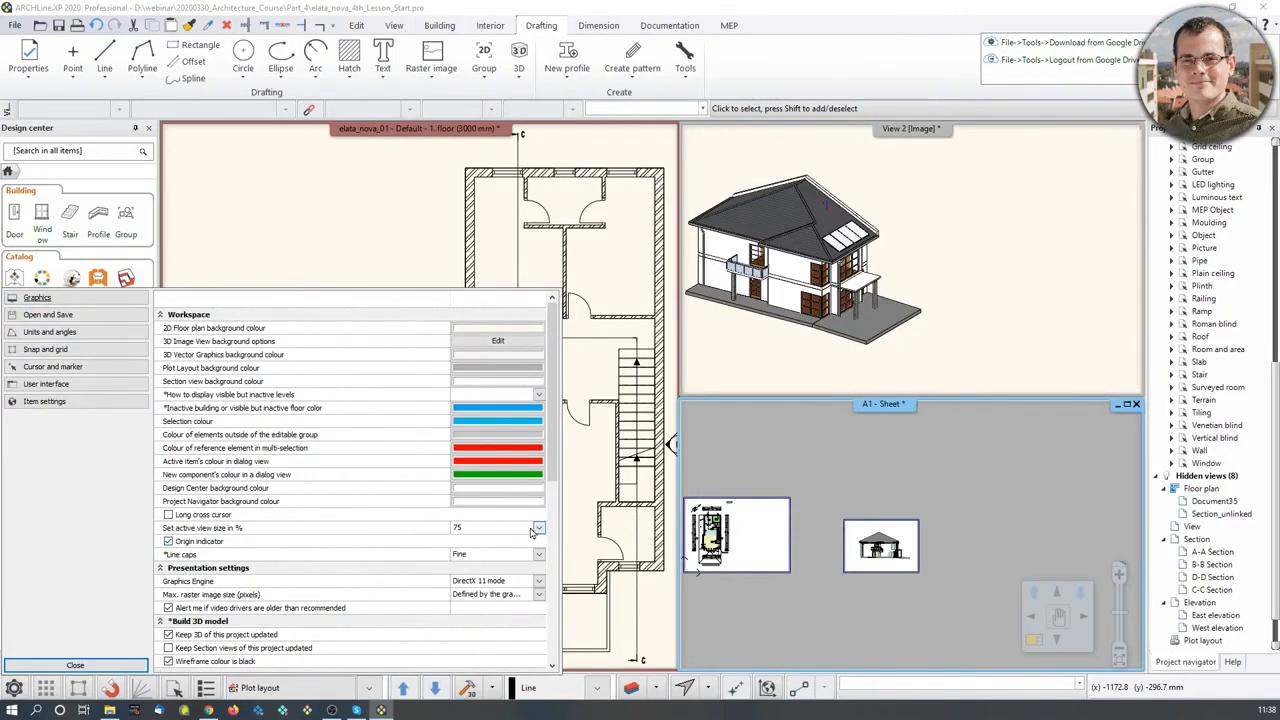
pyautogui.scroll(-4, 548, 531)
pyautogui.scroll(-3, 548, 531)
pyautogui.scroll(3, 548, 530)
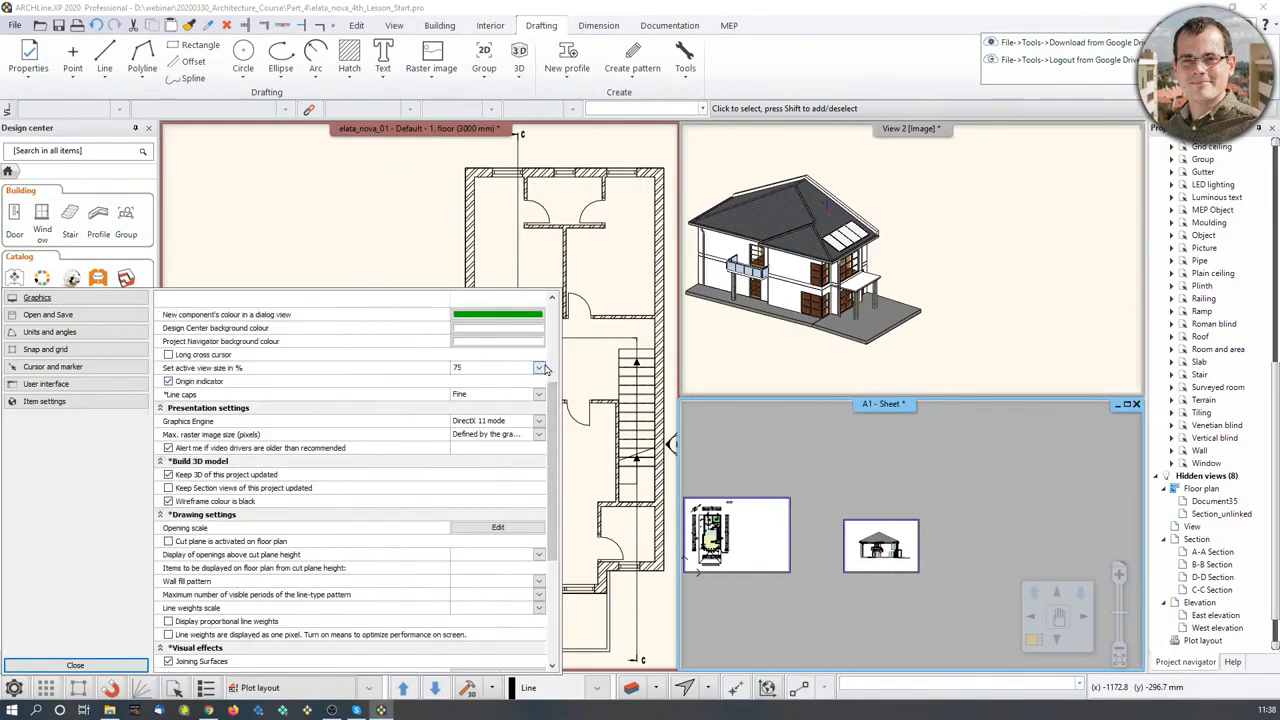
pyautogui.click(540, 368)
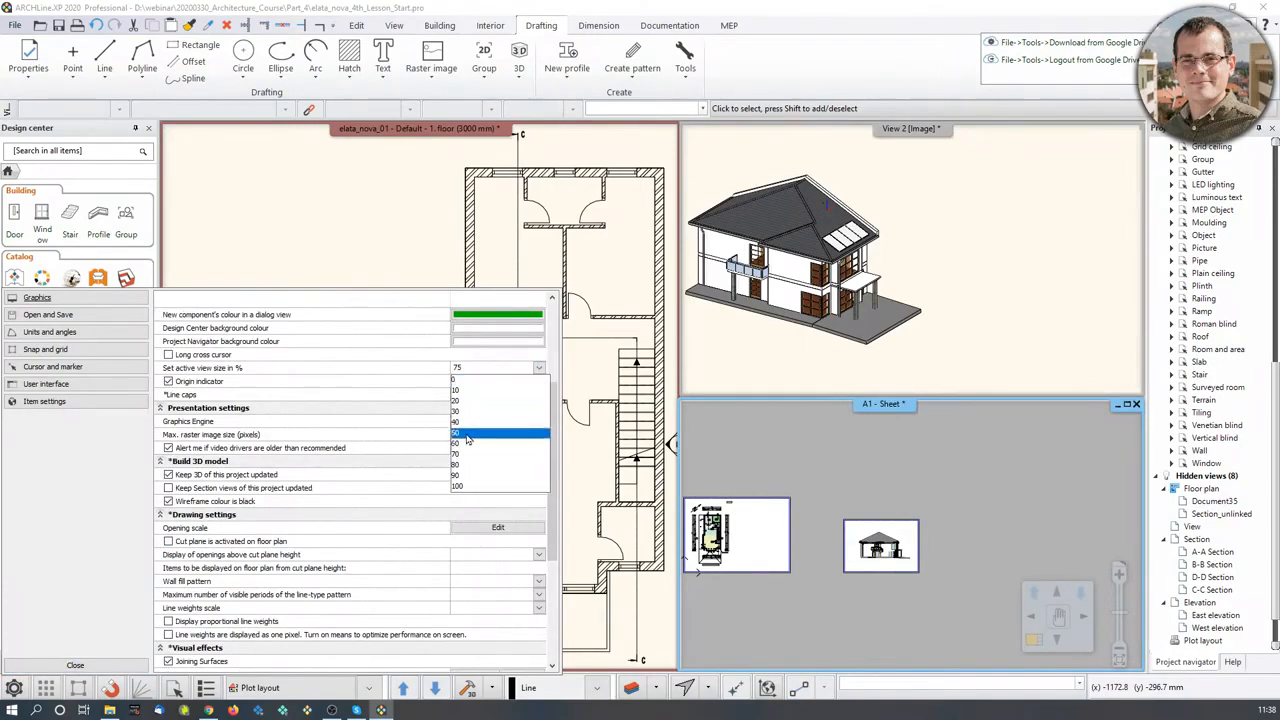
pyautogui.click(494, 465)
pyautogui.click(75, 665)
pyautogui.click(825, 558)
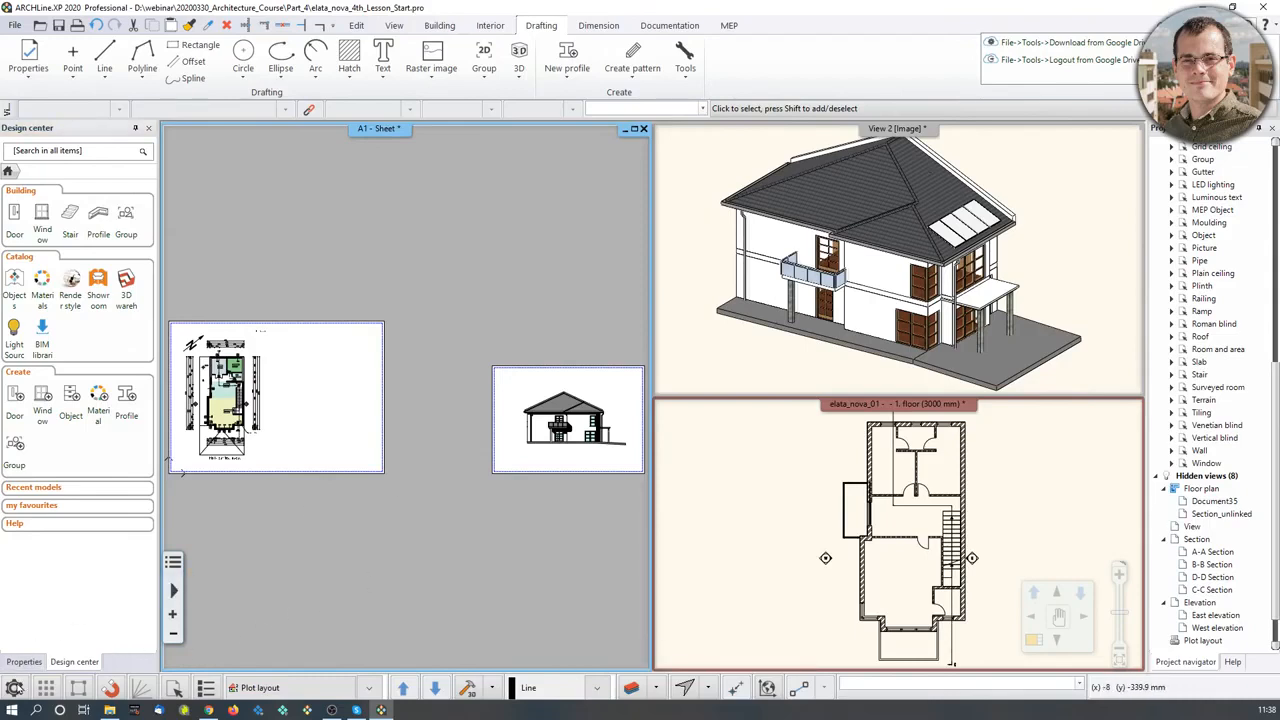
# Set the active view size to 70 % in the graphics settings and bring View 2 into the main window.
pyautogui.click(14, 687)
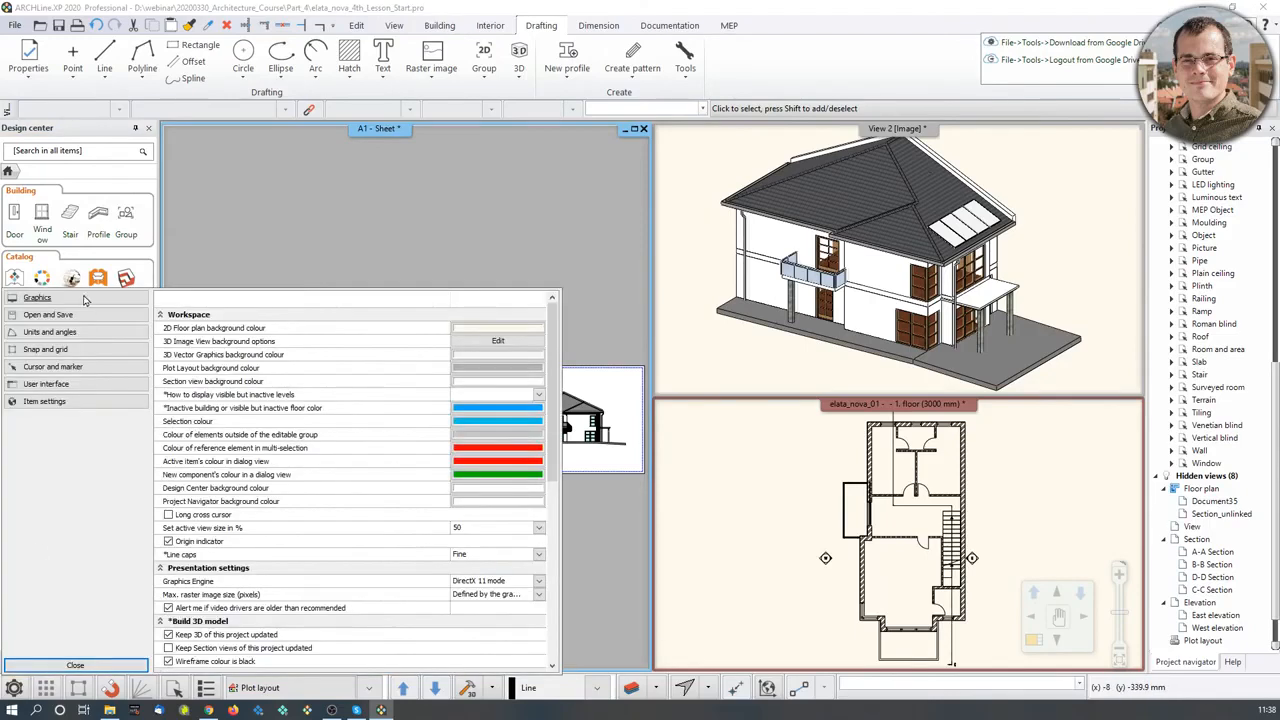
pyautogui.click(539, 527)
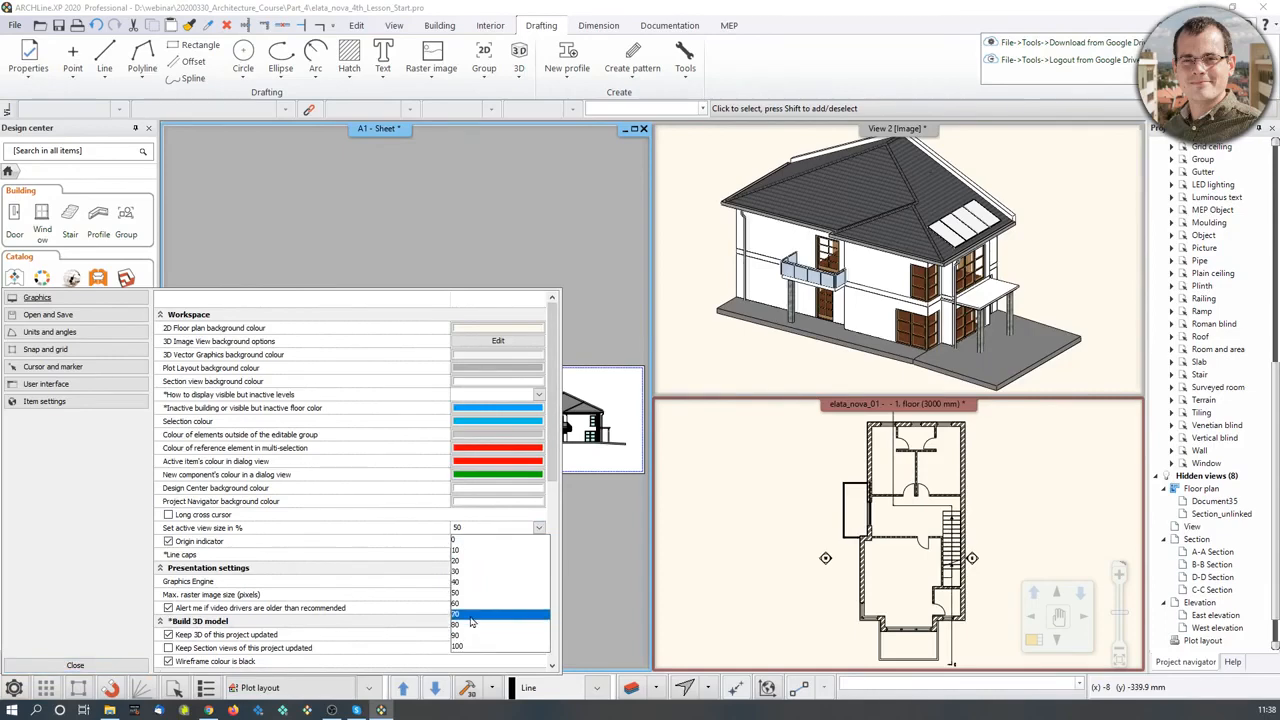
pyautogui.click(475, 533)
pyautogui.click(475, 533)
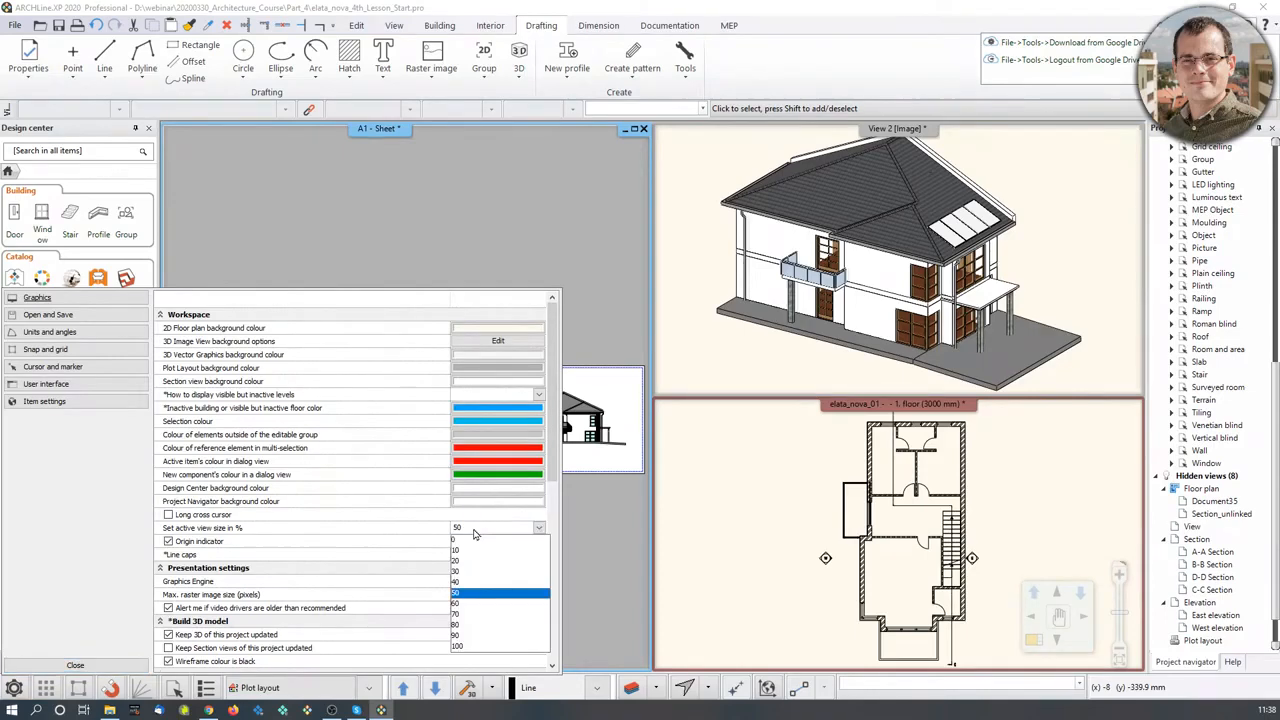
pyautogui.click(458, 614)
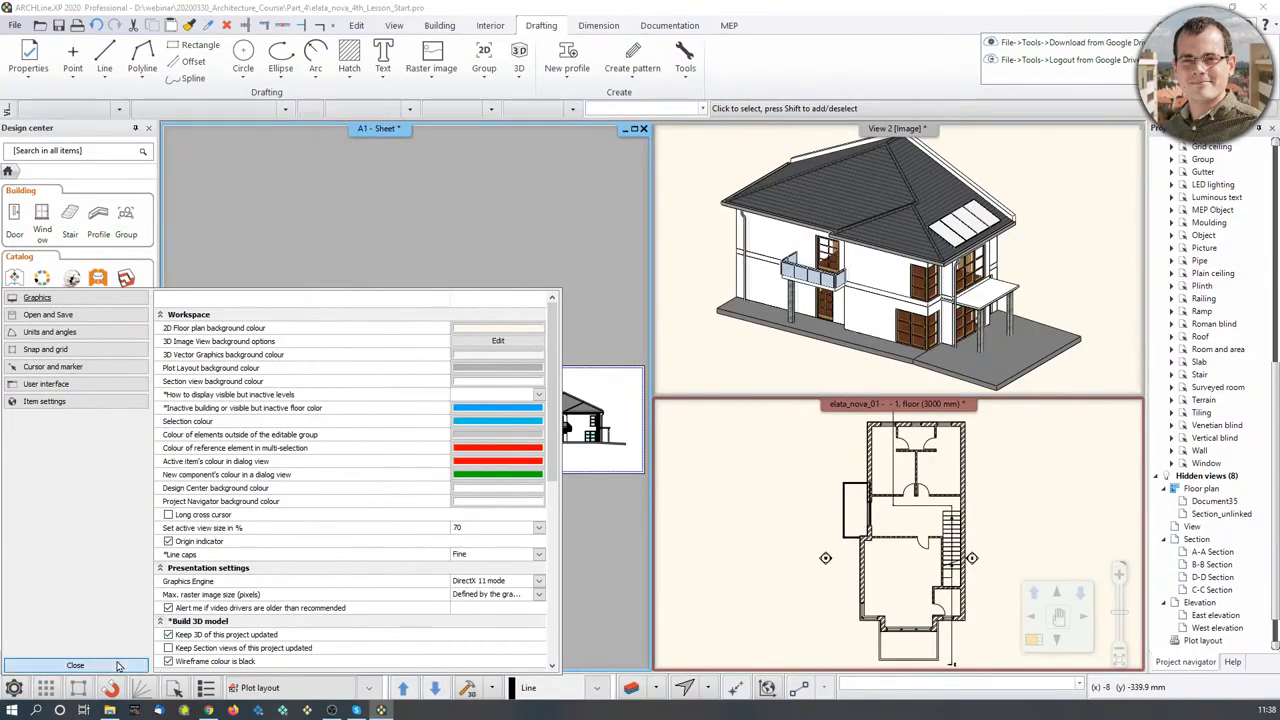
pyautogui.click(75, 665)
pyautogui.click(990, 366)
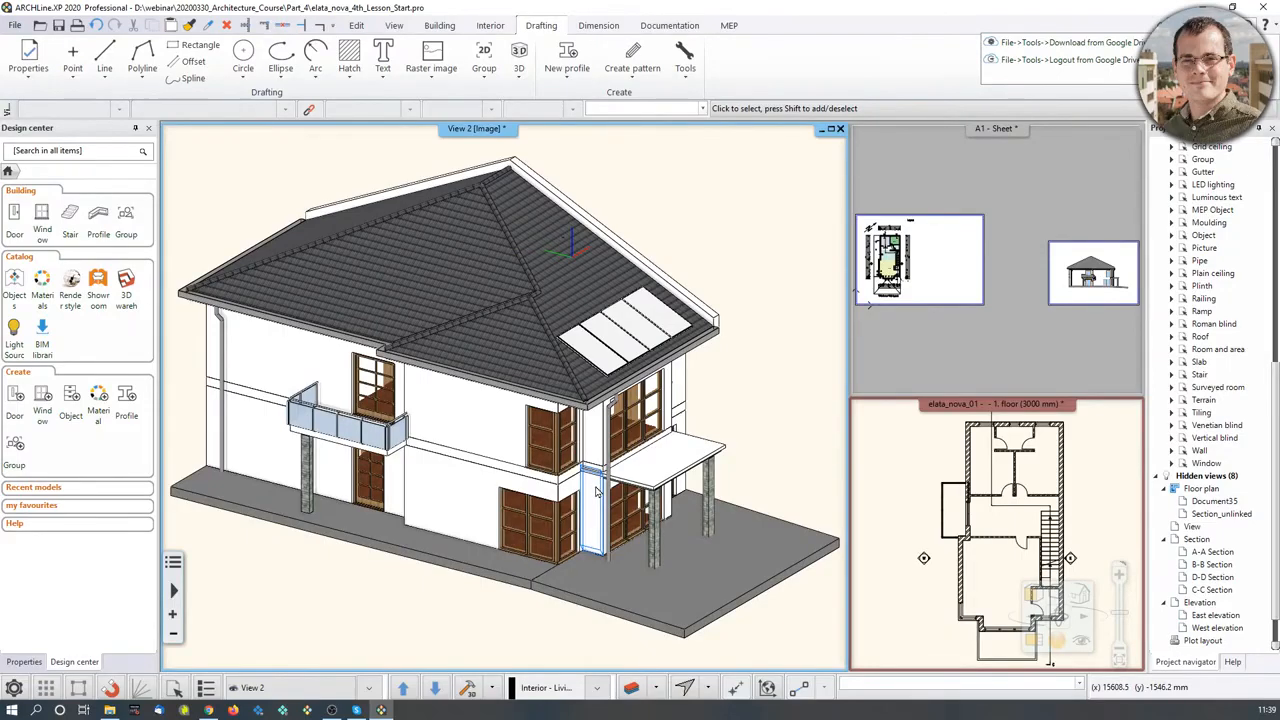
# Bring the A1 sheet into the main window and update its outdated ground floor drawing.
pyautogui.click(1044, 201)
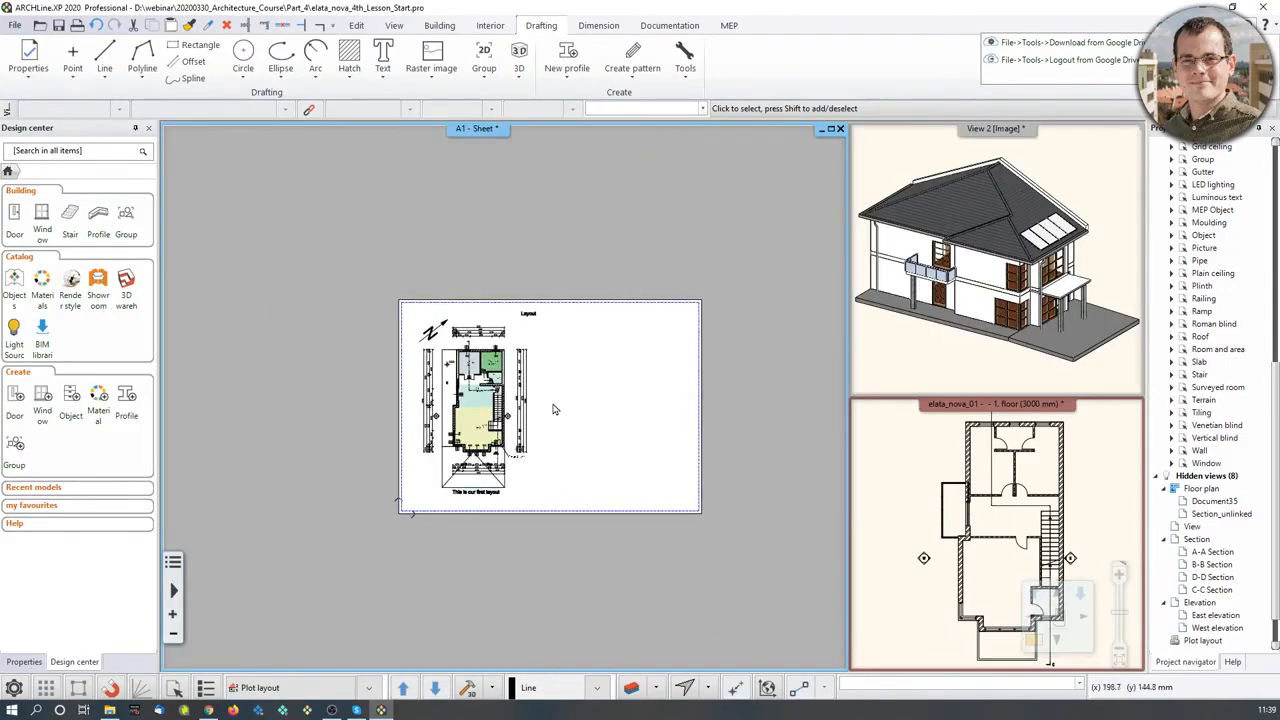
pyautogui.click(477, 437)
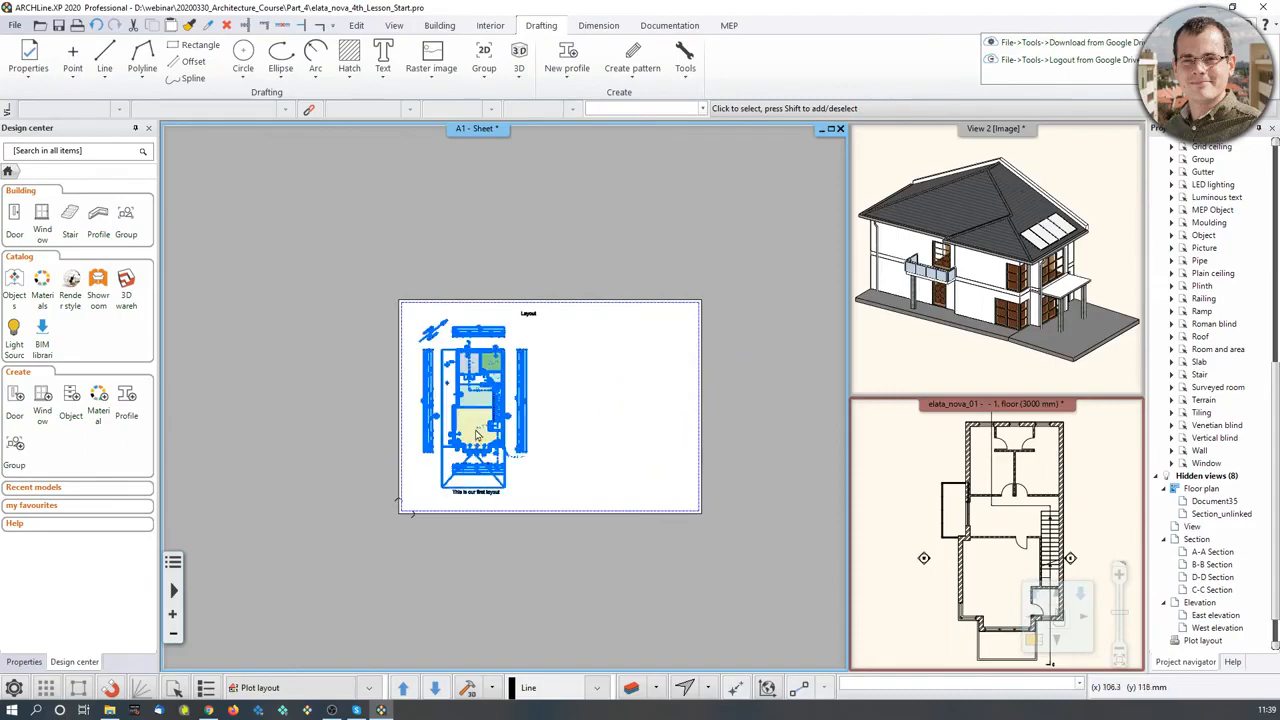
pyautogui.scroll(3, 477, 436)
pyautogui.doubleClick(500, 362)
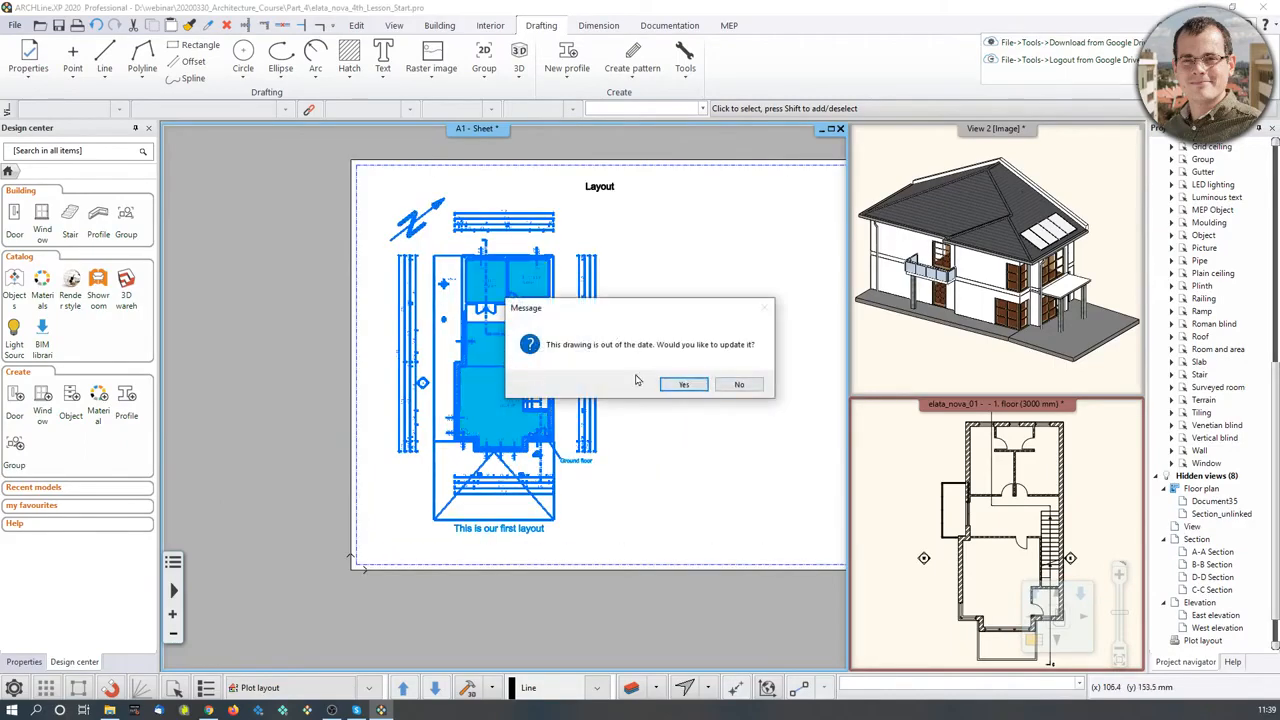
pyautogui.click(684, 384)
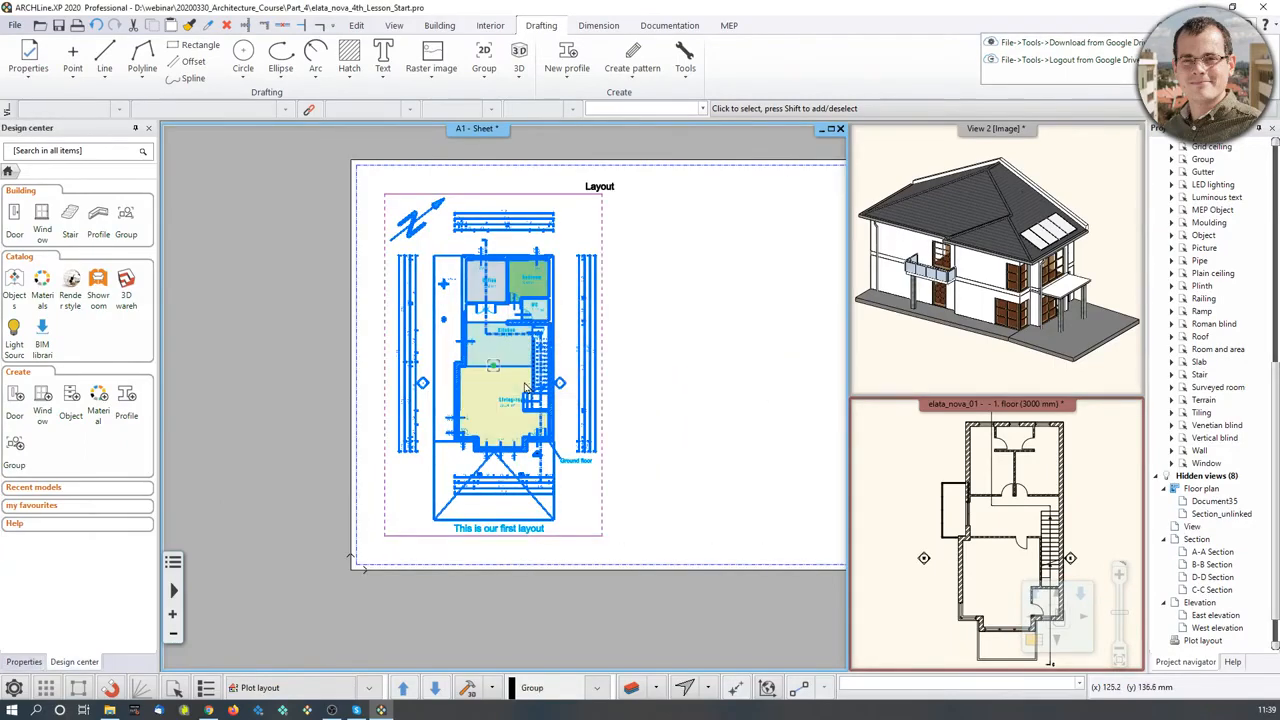
# Examine the layer list in the ground floor drawing's plot layout settings, close both dialogs without changes, and reactivate the A1 sheet.
pyautogui.rightClick(525, 388)
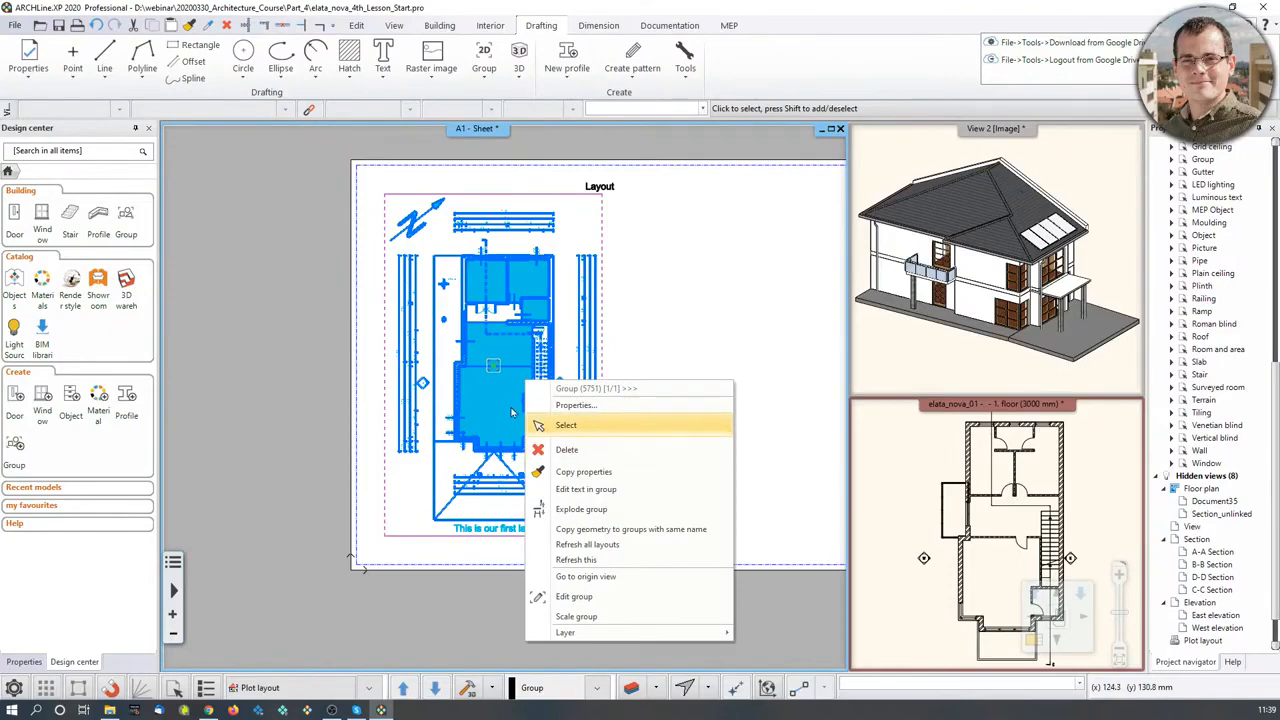
pyautogui.click(493, 393)
pyautogui.click(524, 445)
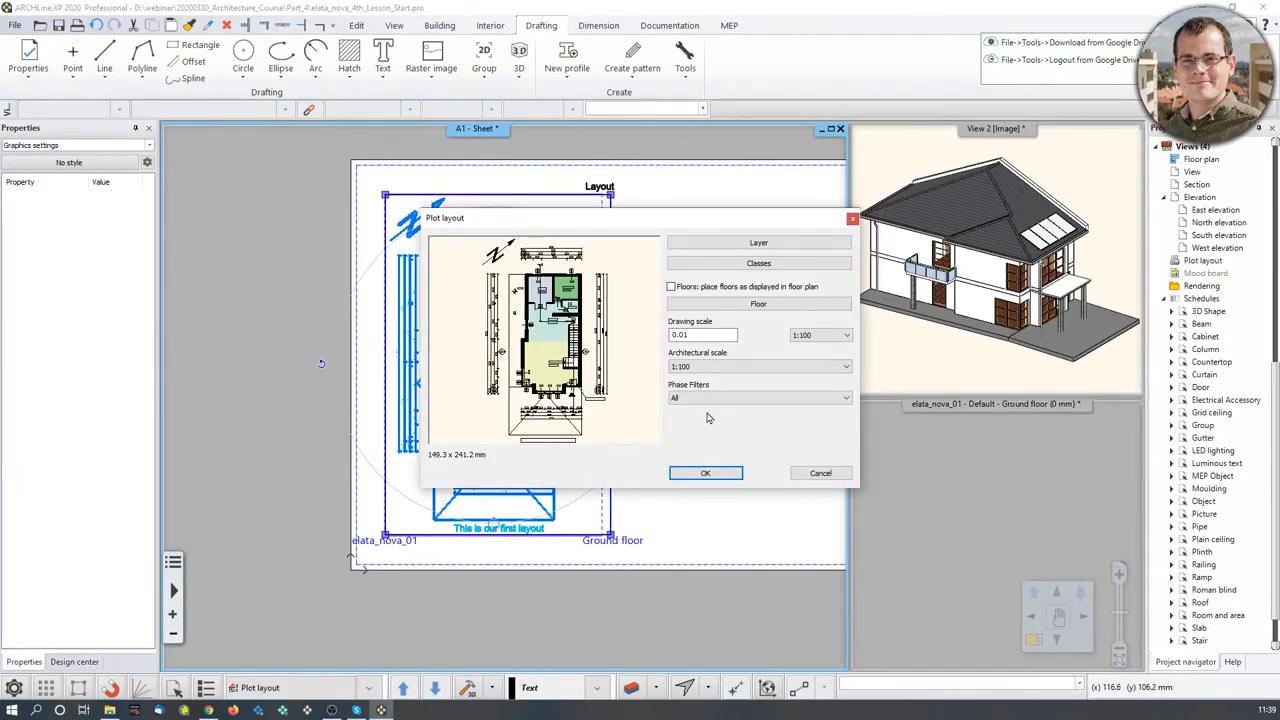
pyautogui.click(758, 244)
pyautogui.moveTo(578, 163); pyautogui.dragTo(1023, 196)
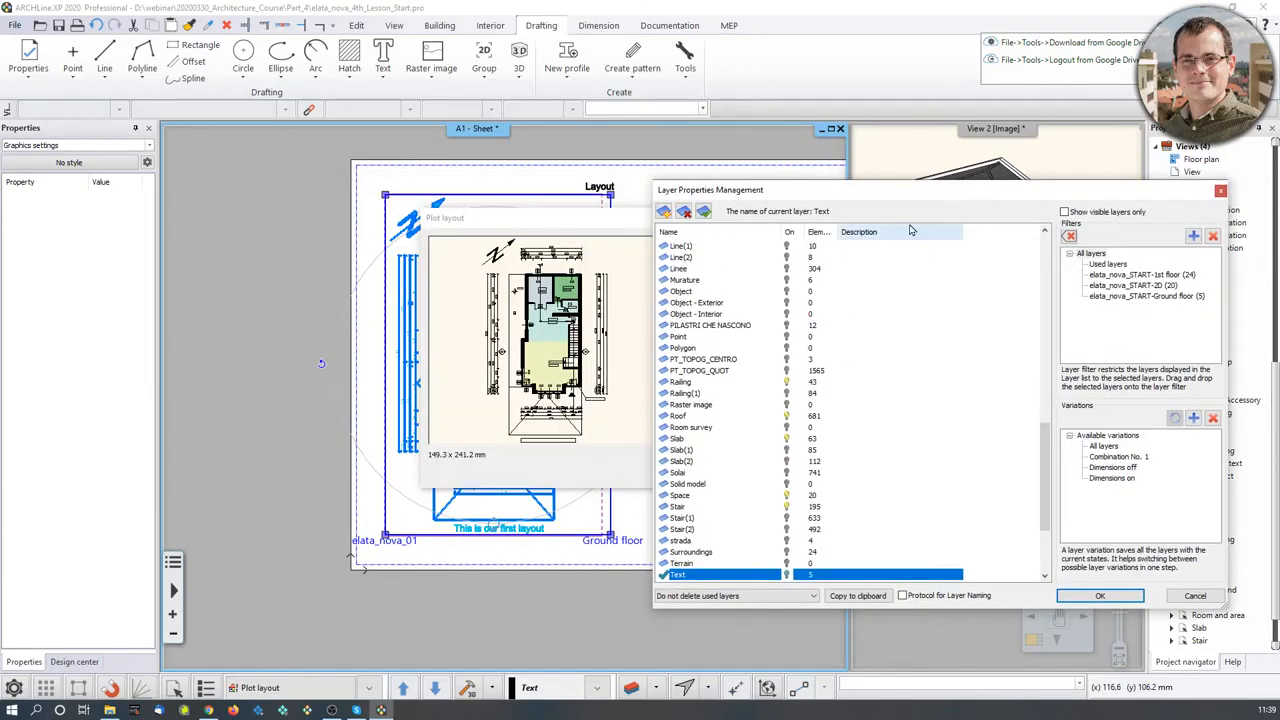
pyautogui.moveTo(914, 194); pyautogui.dragTo(898, 194)
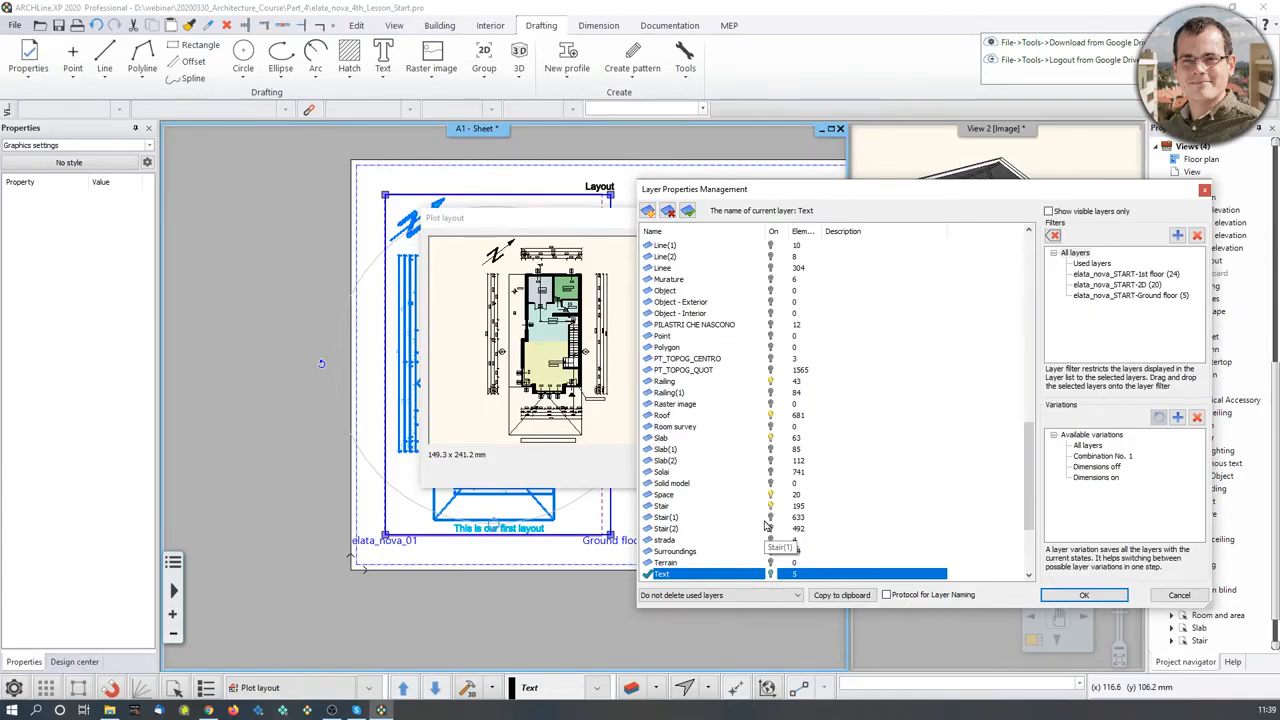
pyautogui.click(1204, 189)
pyautogui.click(852, 218)
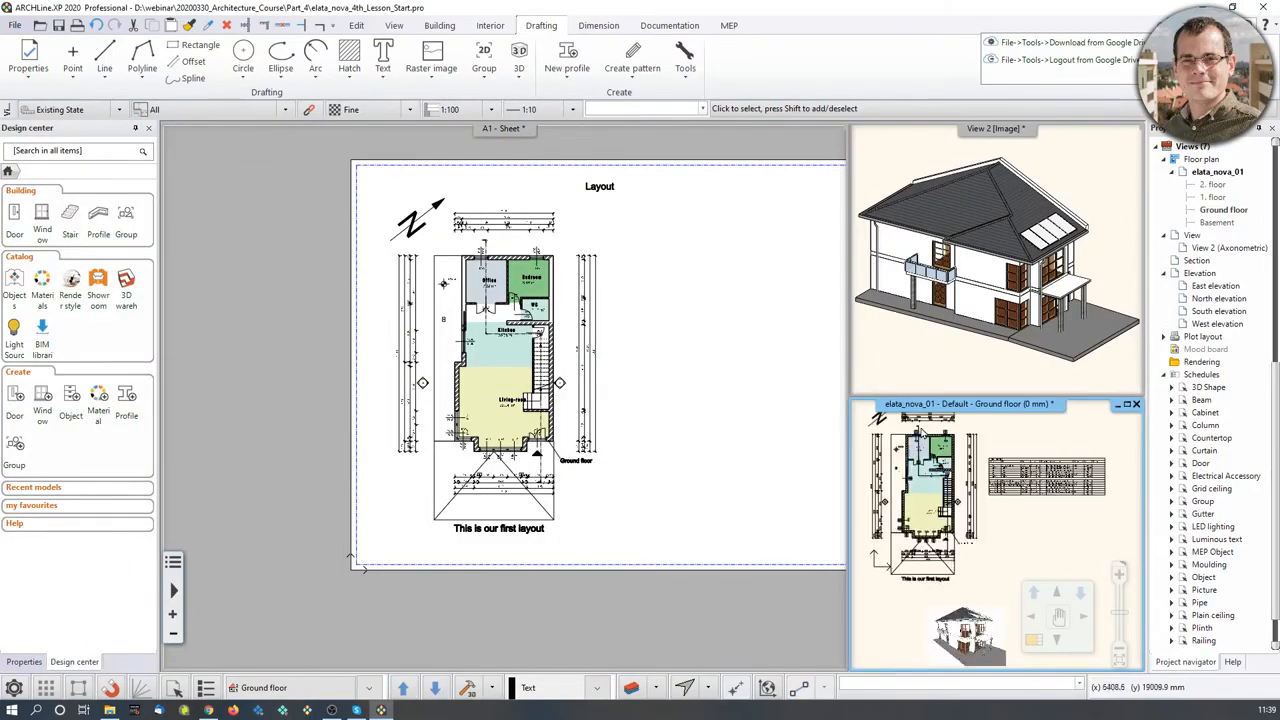
pyautogui.click(937, 342)
pyautogui.click(547, 458)
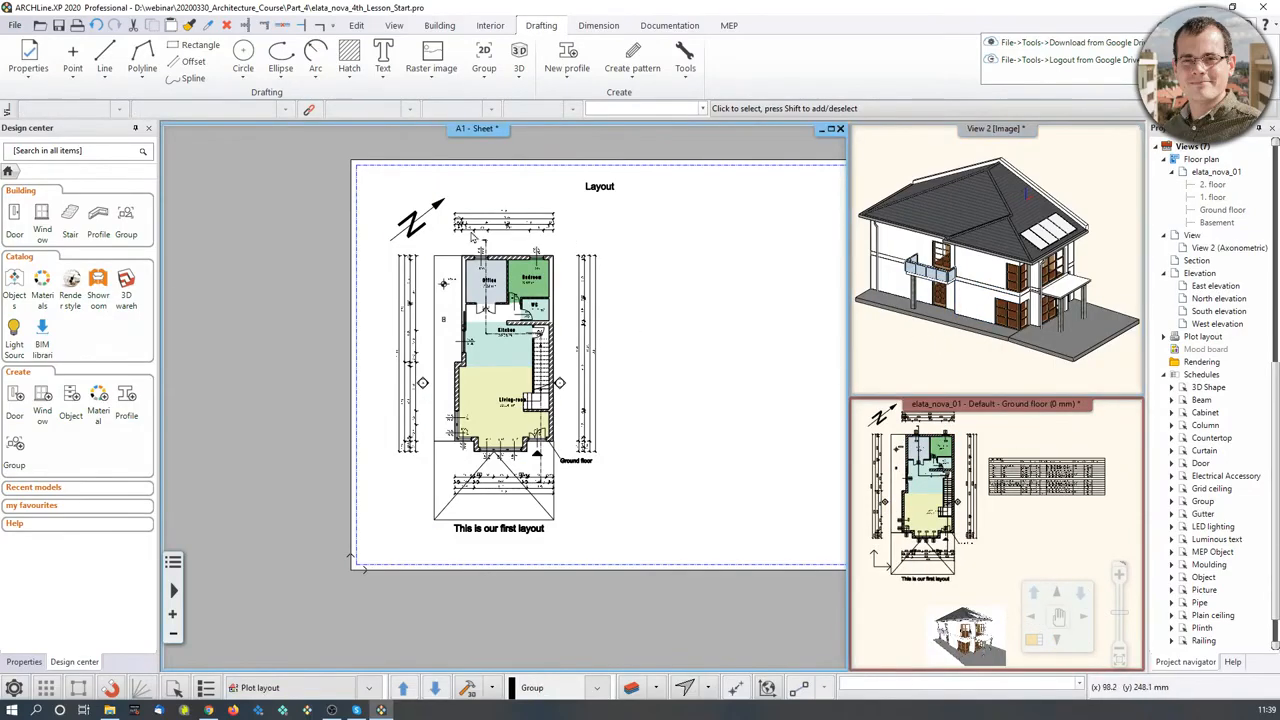